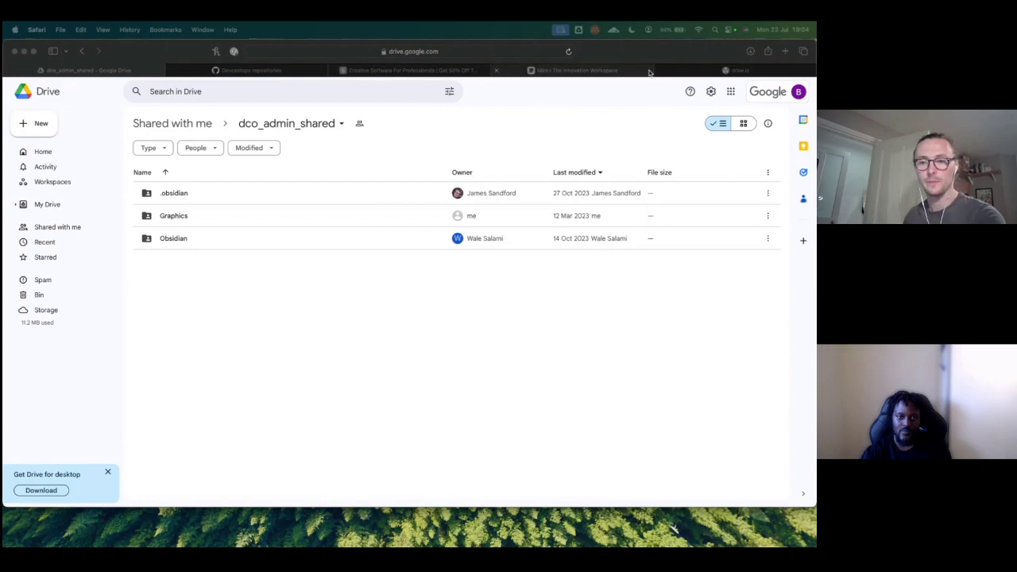
Step: Open a new draw.io diagram without choosing a save location and place two squares on it
left_click(711, 69)
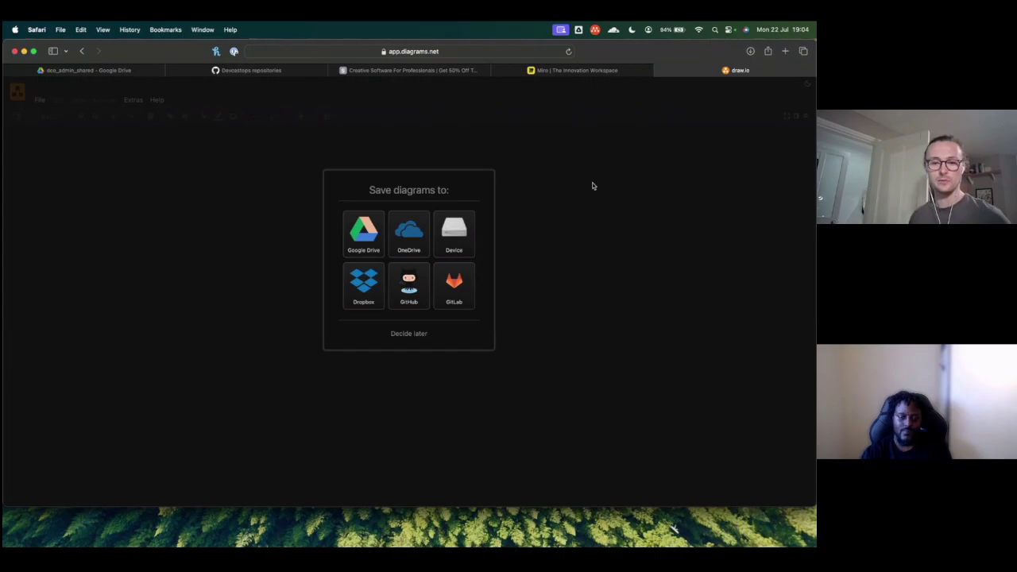
left_click(423, 333)
left_click_drag(16, 240, 378, 225)
left_click_drag(16, 239, 303, 224)
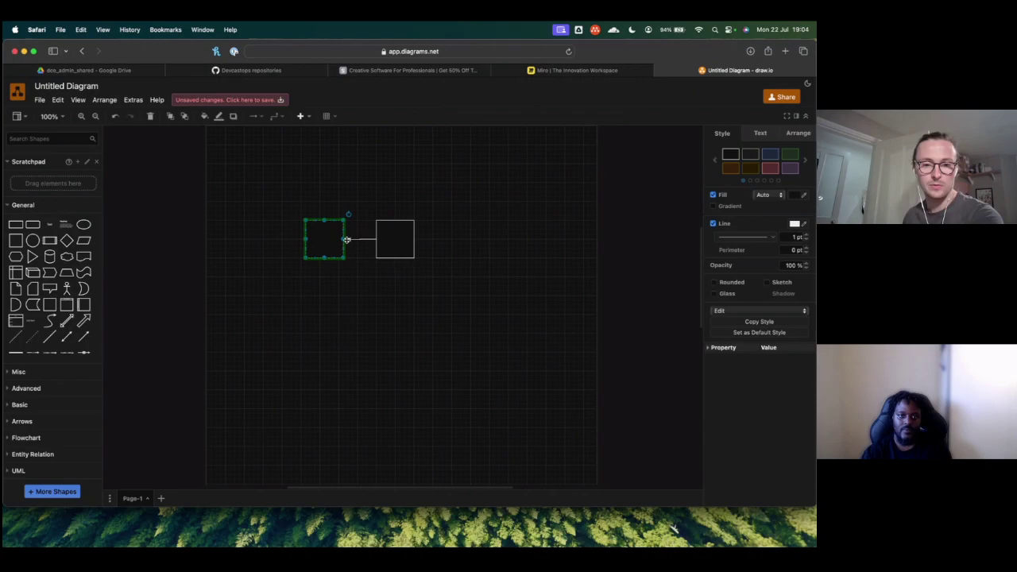
Step: Connect the two squares, delete both squares and the connector, then switch to the Miro homepage
left_click(352, 238)
left_click_drag(278, 183, 608, 319)
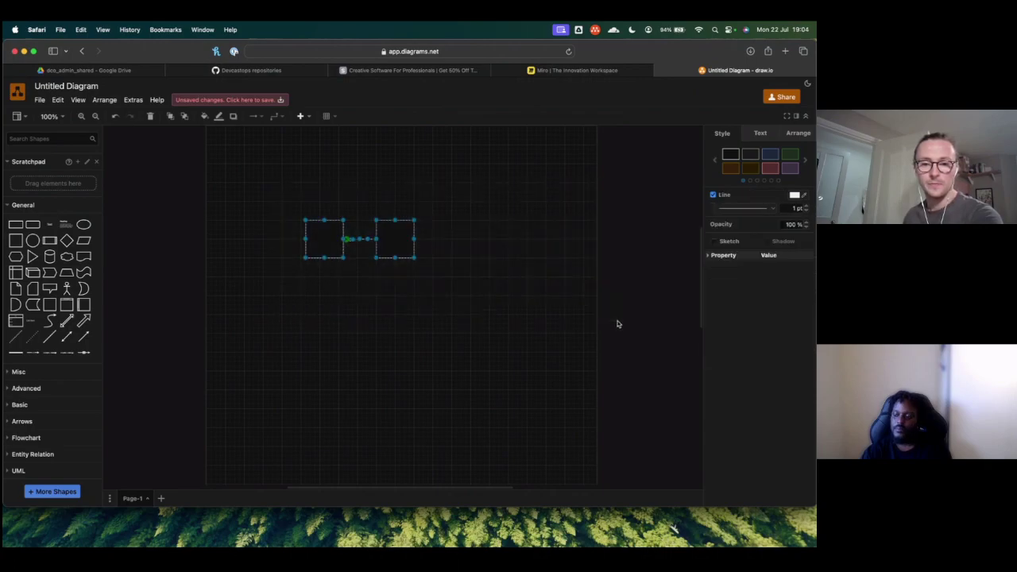
key("BackSpace")
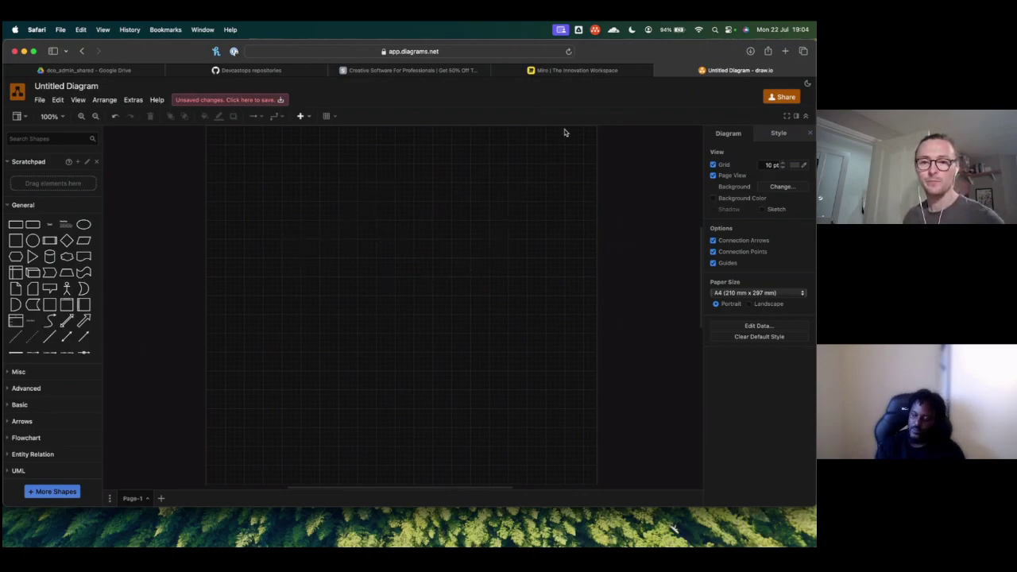
left_click(573, 70)
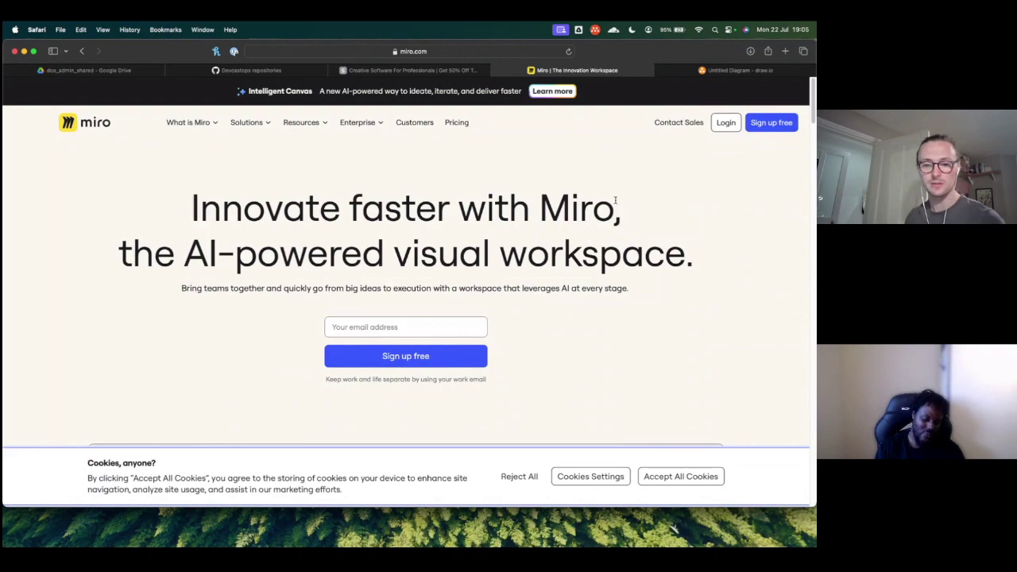
scroll(615, 200, "down", 1)
scroll(615, 200, "down", 2)
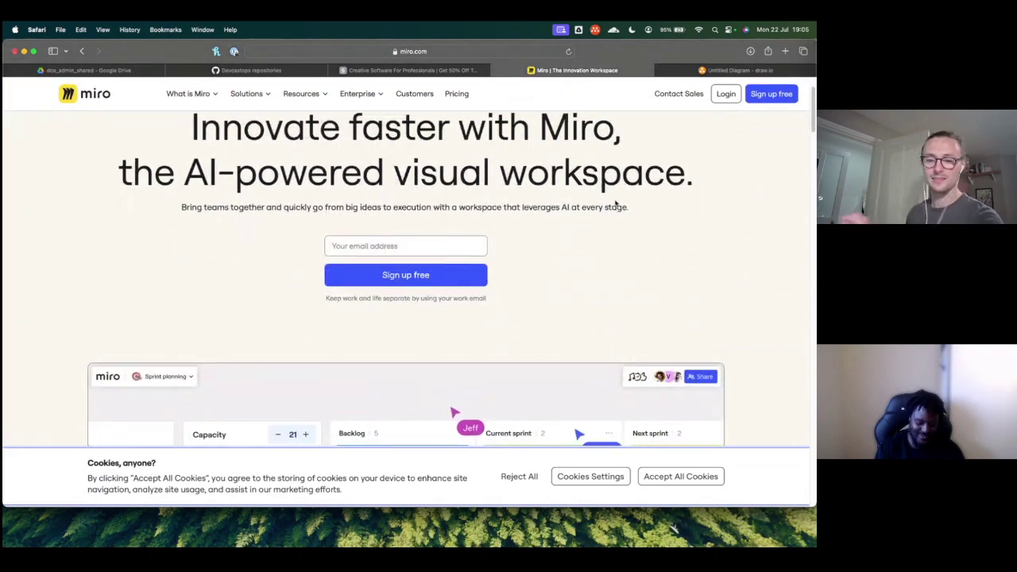
scroll(615, 204, "down", 1)
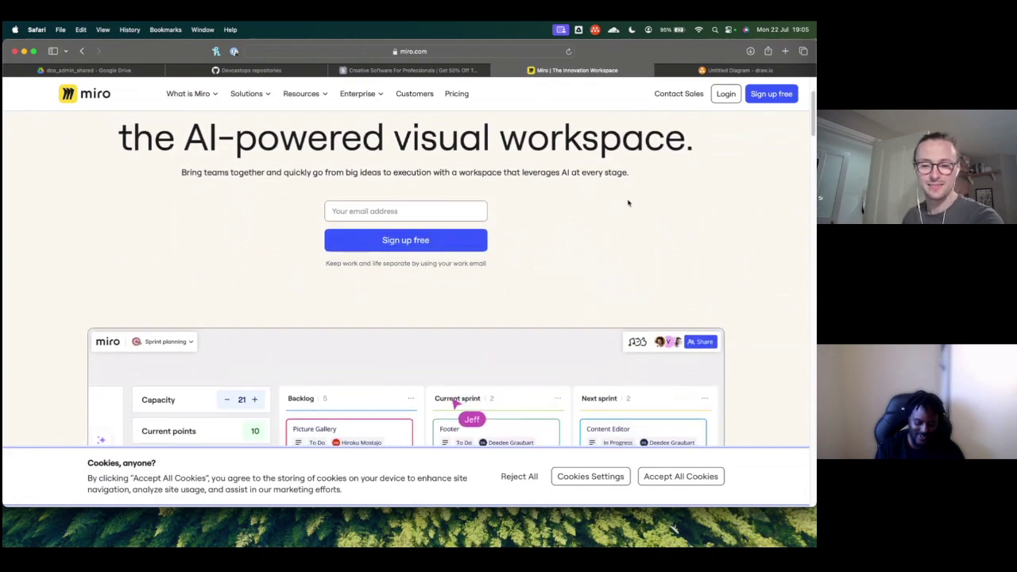
scroll(628, 203, "down", 1)
scroll(628, 204, "up", 3)
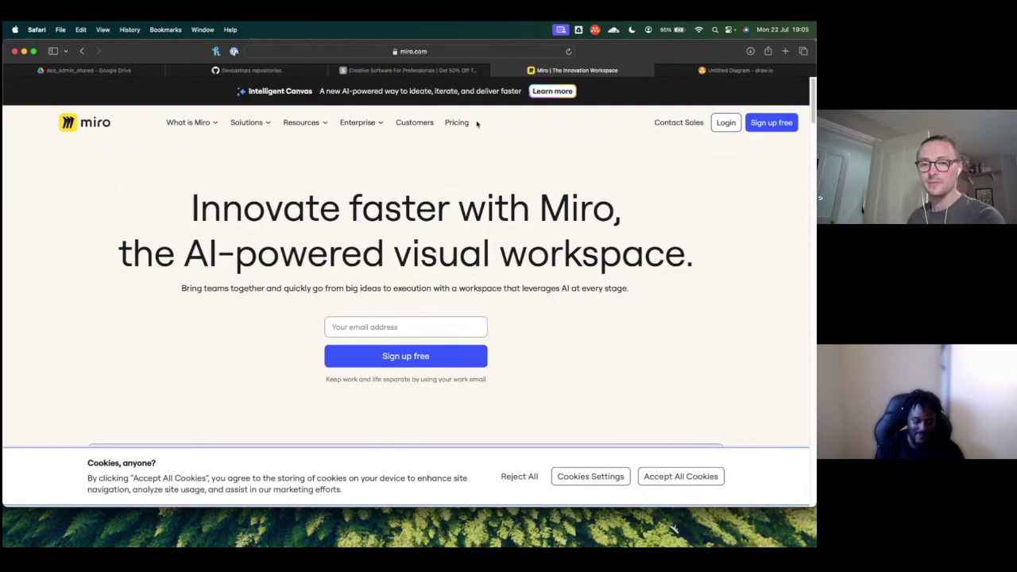
Step: Go to the Affinity sale tab and open the Designer product page
left_click(433, 71)
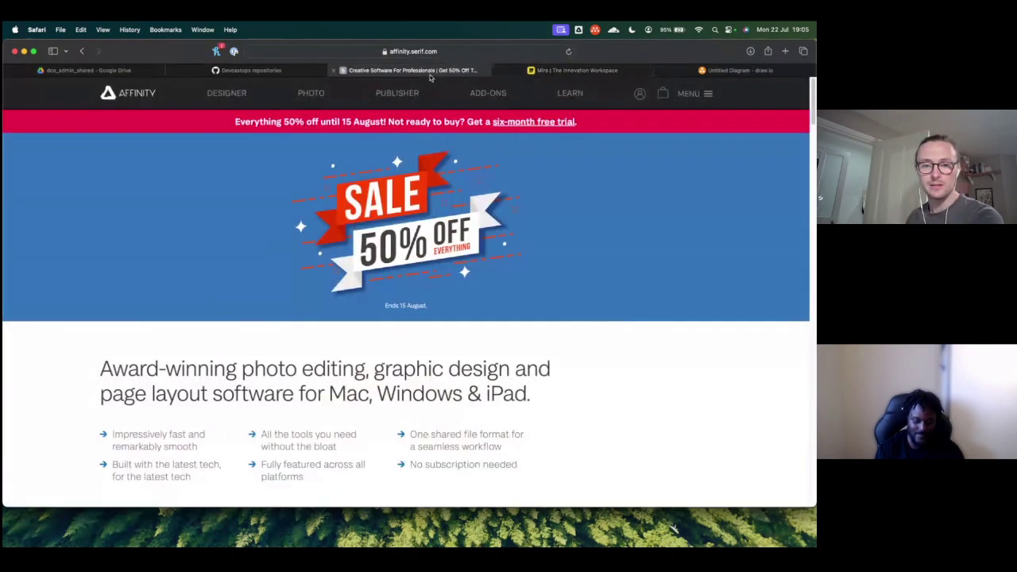
left_click(227, 94)
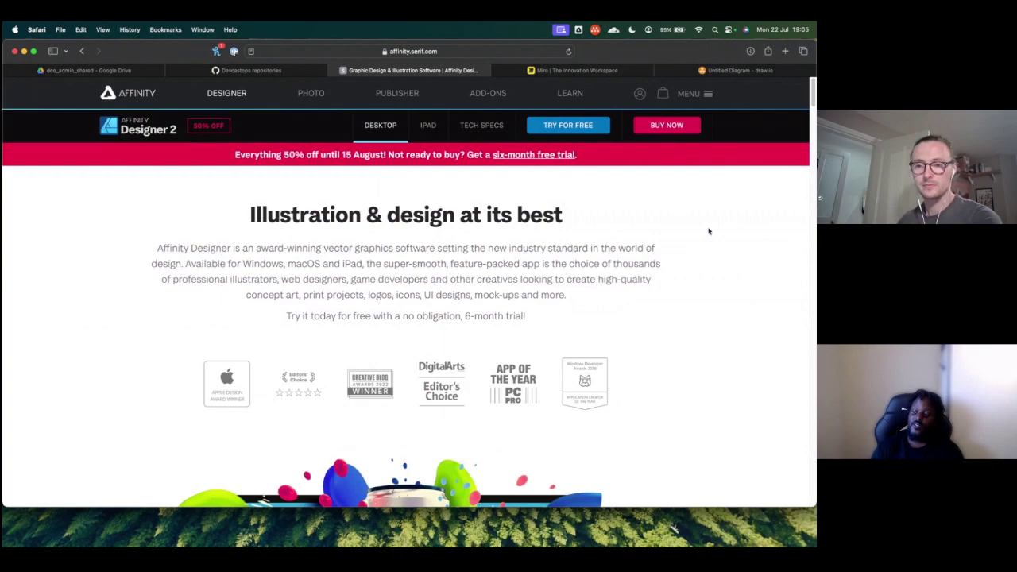
Step: Run a Google search for 'eraser' in a new tab
left_click(783, 51)
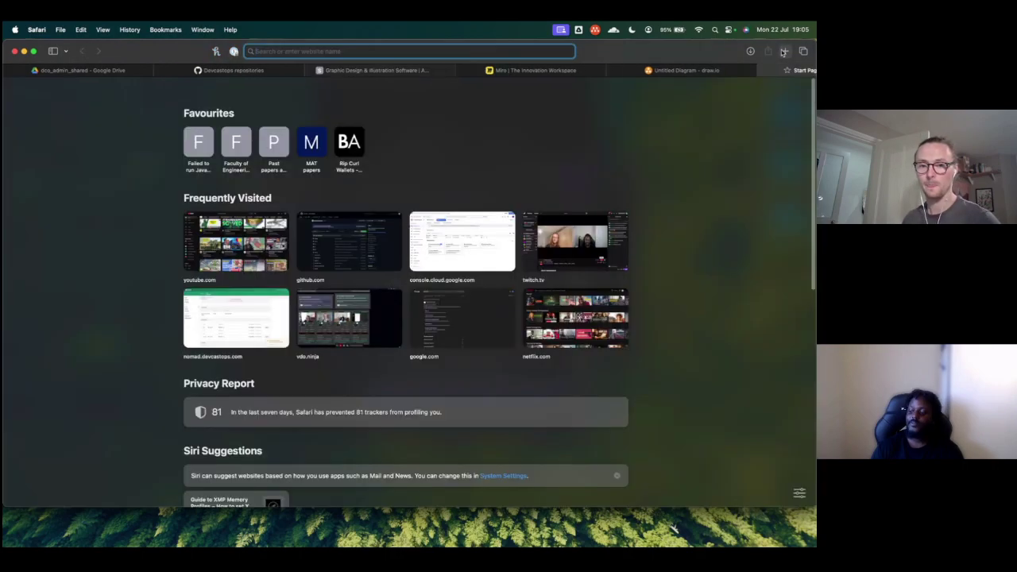
type("eraser")
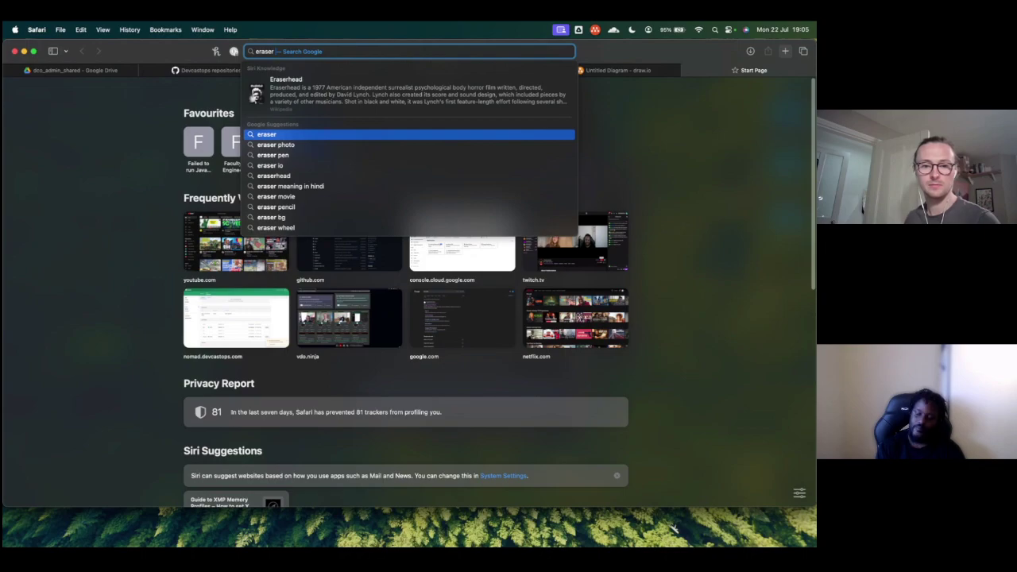
key("Down")
key("Down")
key("Down")
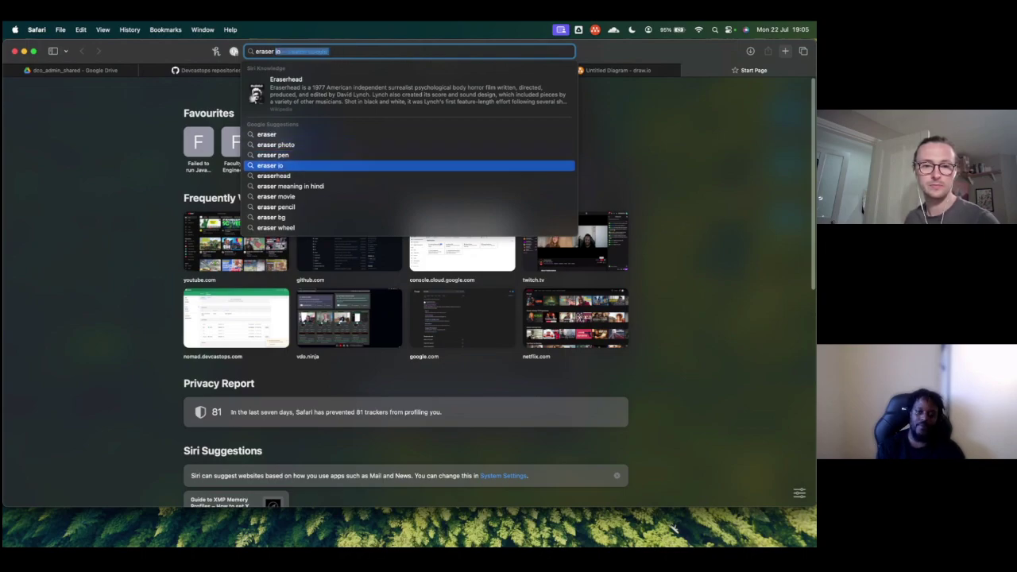
key("Up")
key("Up")
key("Up")
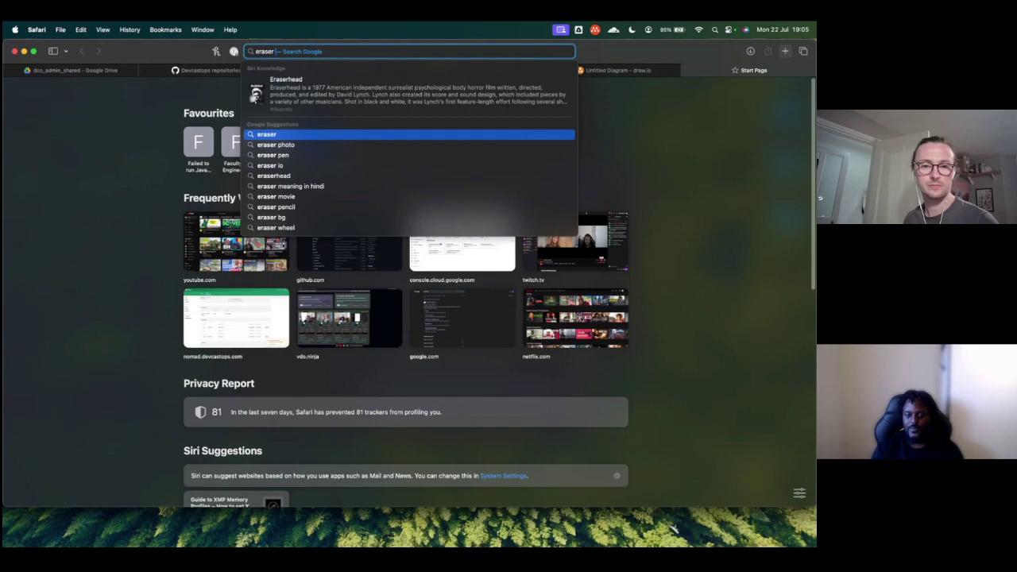
key("Return")
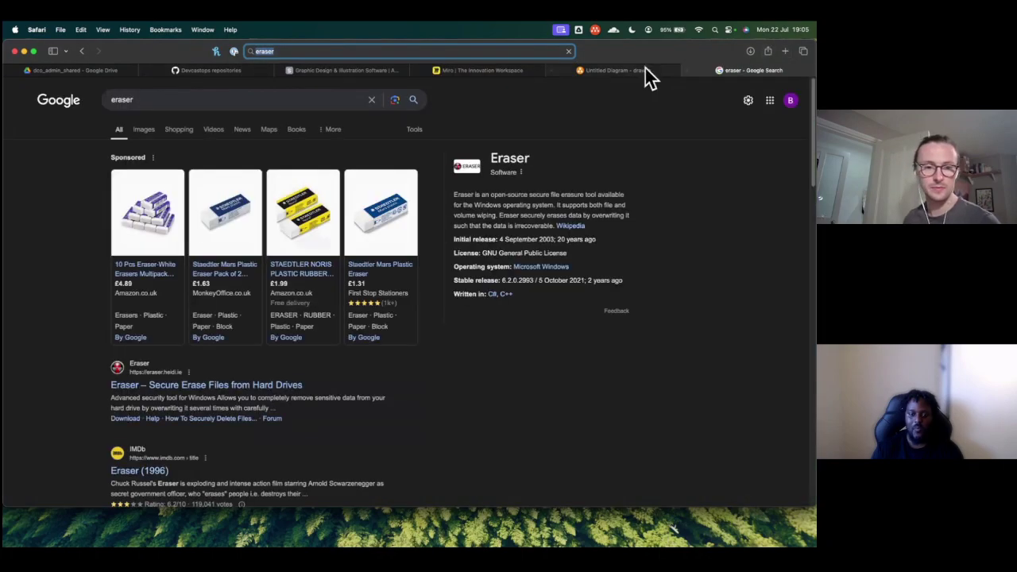
Step: Refine the search to 'eraser io' and open the Eraser.IO result
left_click(165, 101)
key("Down")
key("Down")
key("Down")
key("Down")
key("Down")
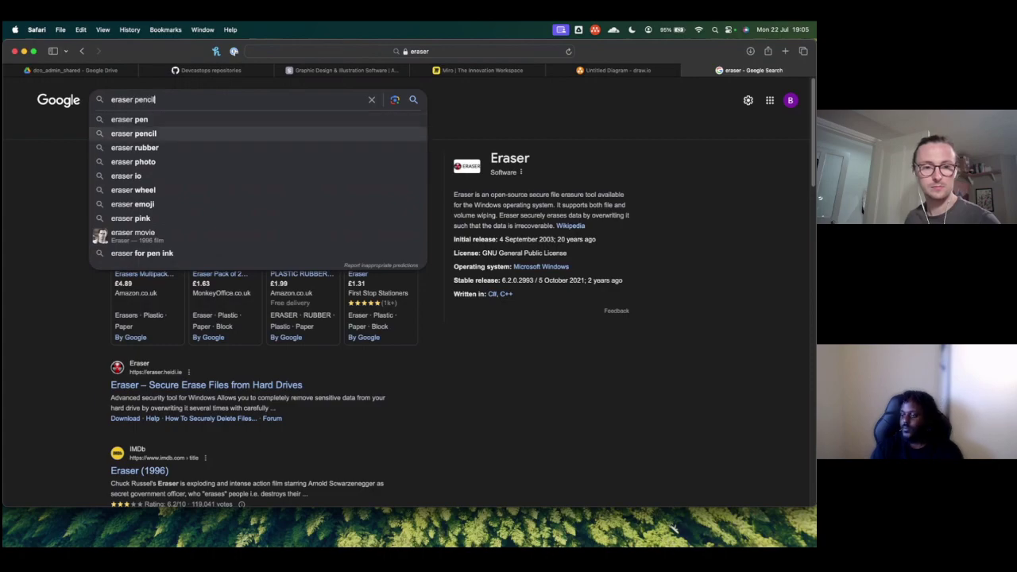
key("Return")
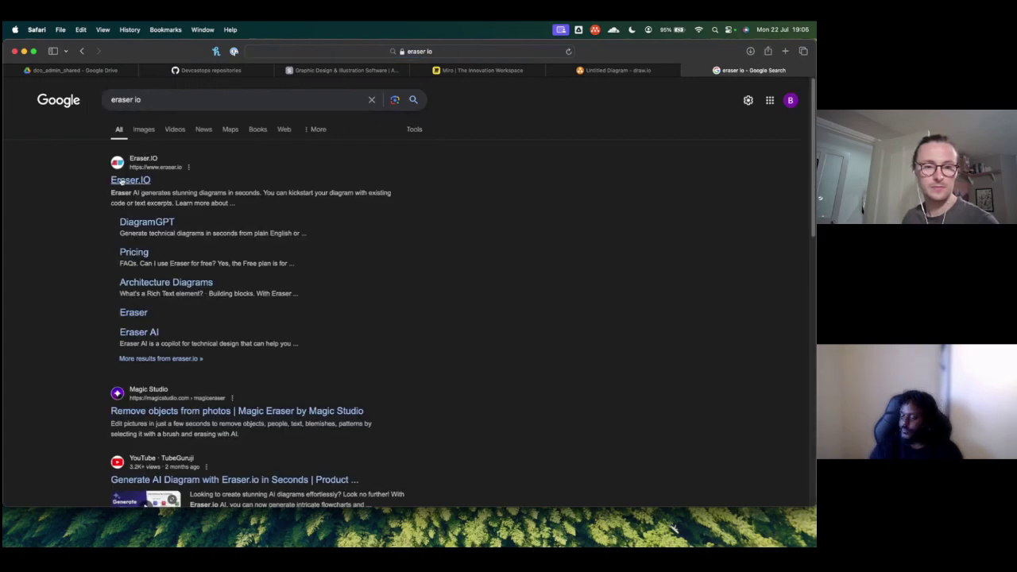
left_click(121, 181)
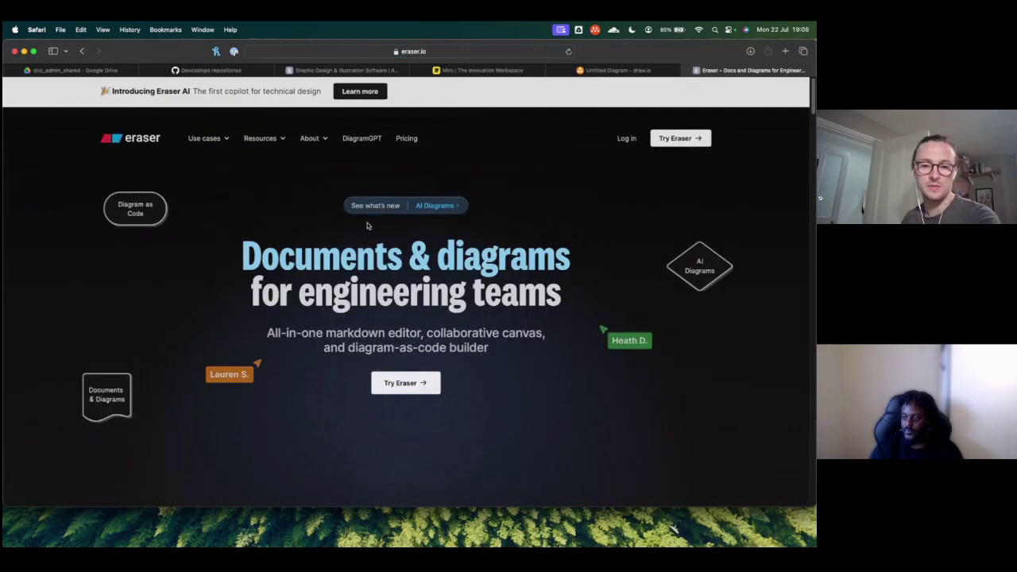
scroll(371, 226, "down", 5)
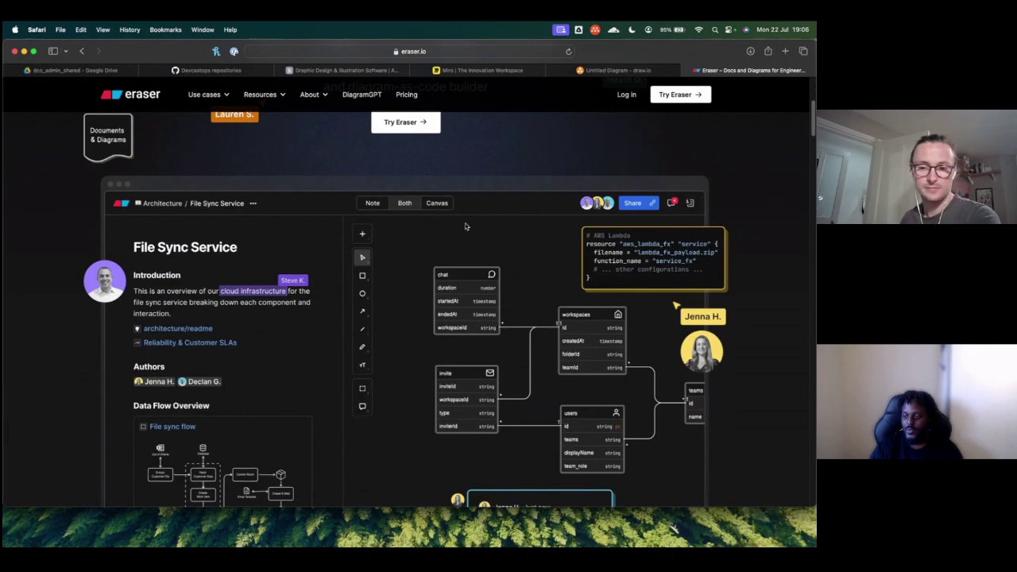
scroll(466, 227, "down", 1)
scroll(466, 227, "up", 3)
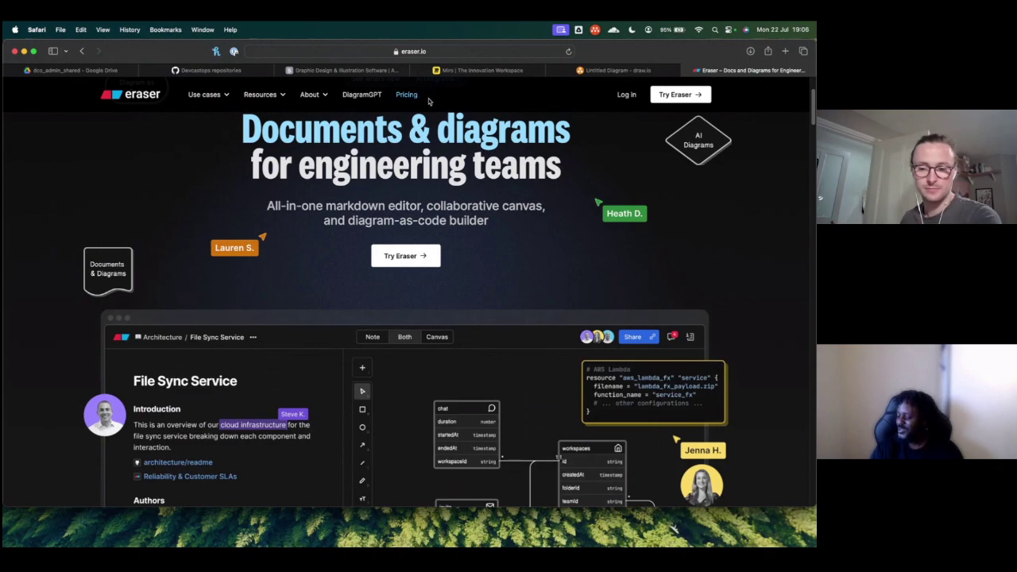
scroll(480, 161, "down", 1)
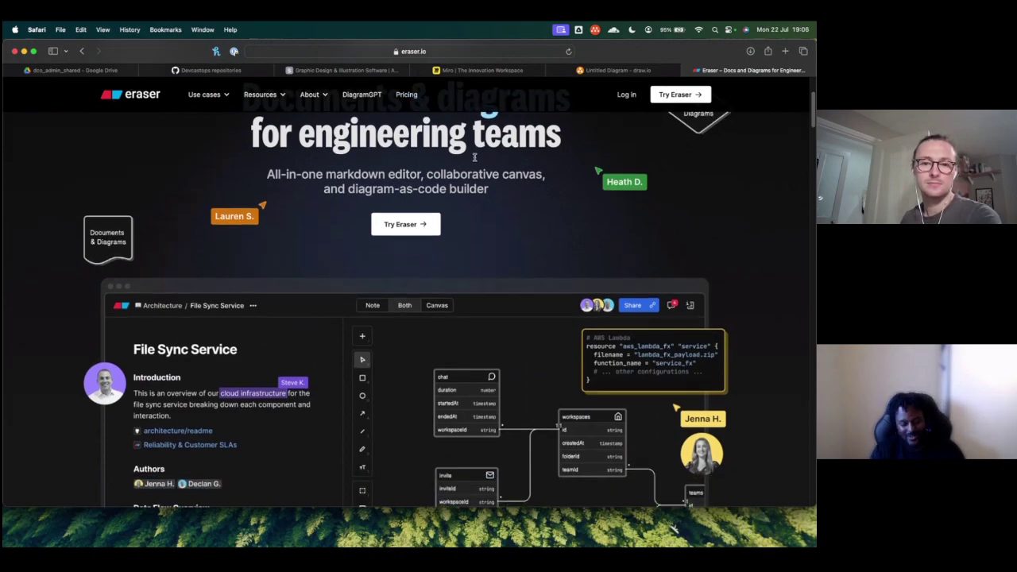
left_click(419, 99)
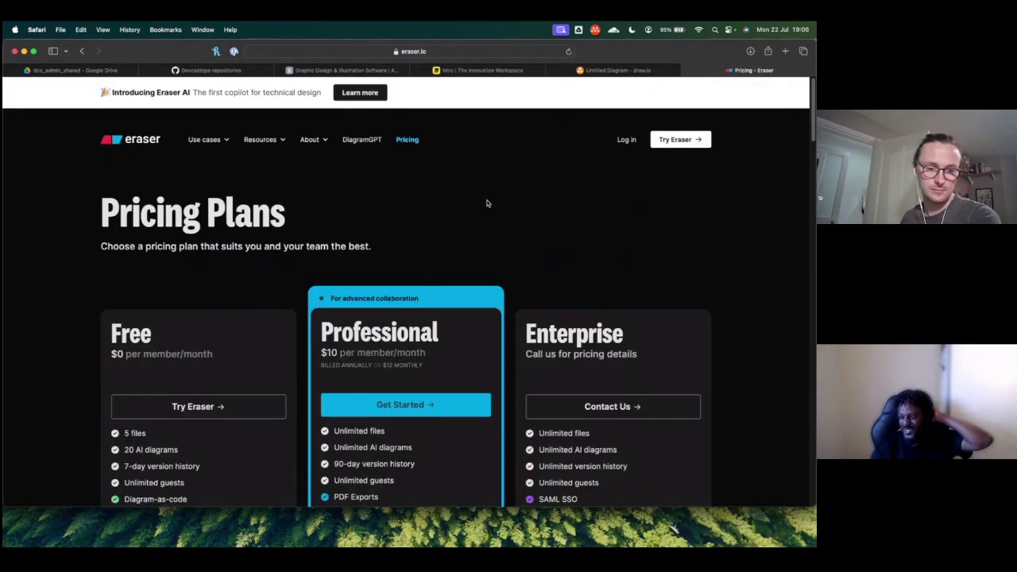
scroll(267, 216, "down", 3)
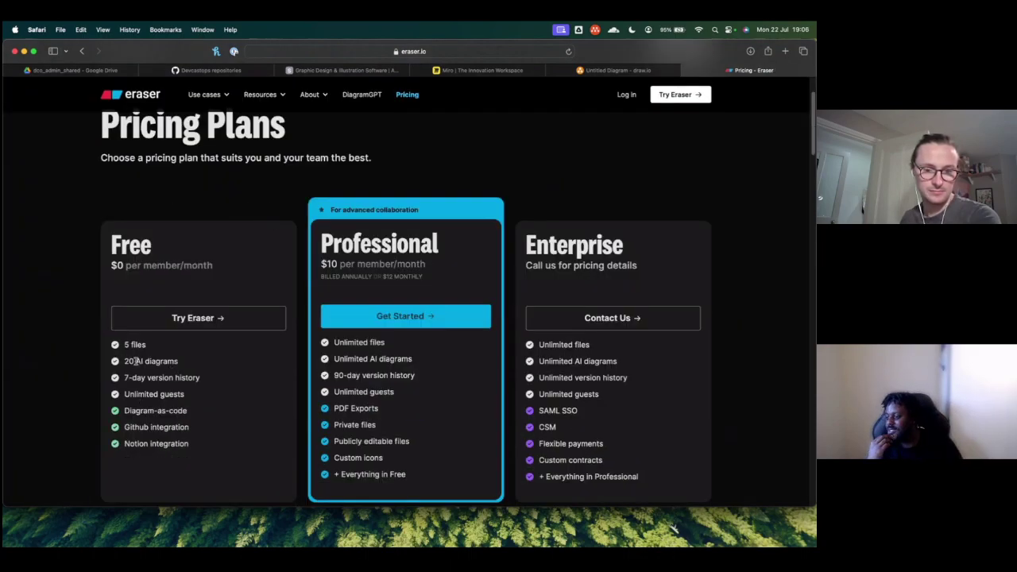
scroll(151, 357, "up", 3)
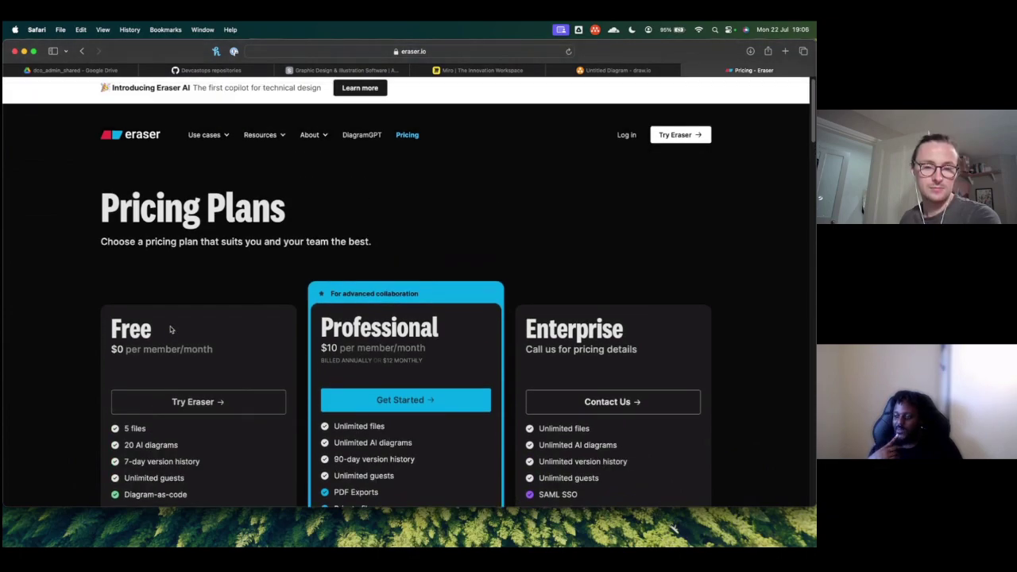
mouse_move(204, 138)
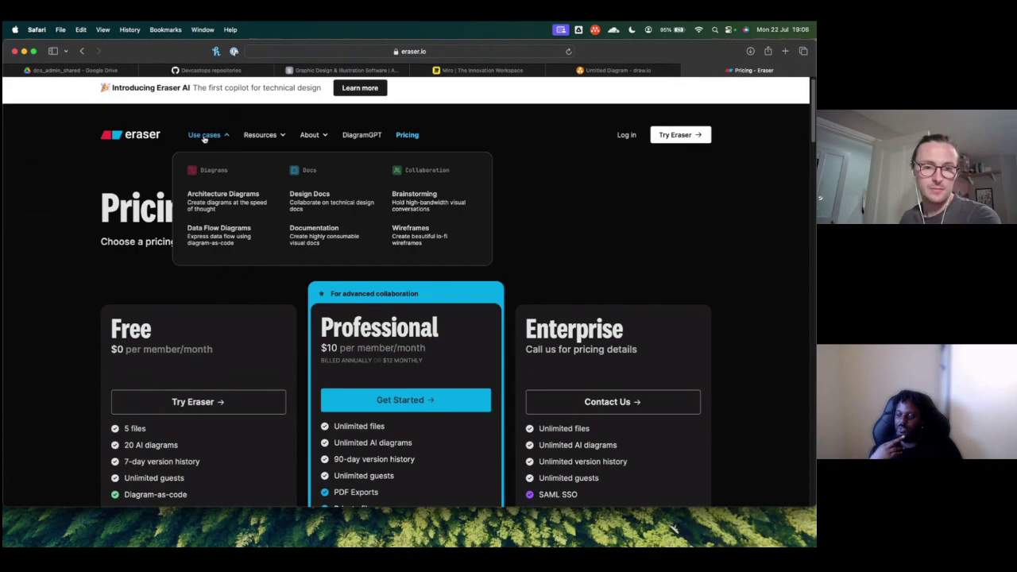
left_click(140, 136)
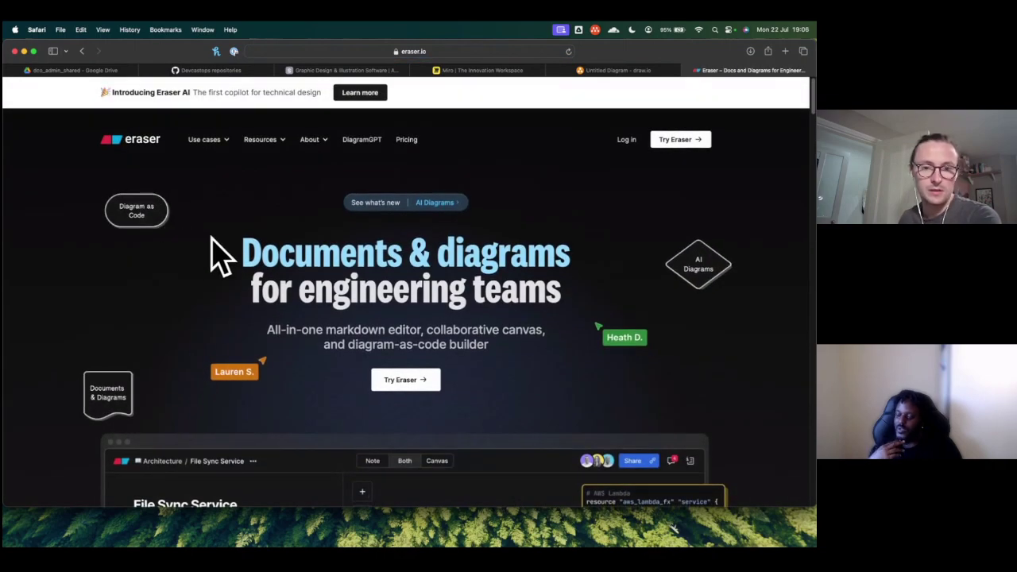
scroll(266, 254, "down", 5)
scroll(381, 189, "up", 1)
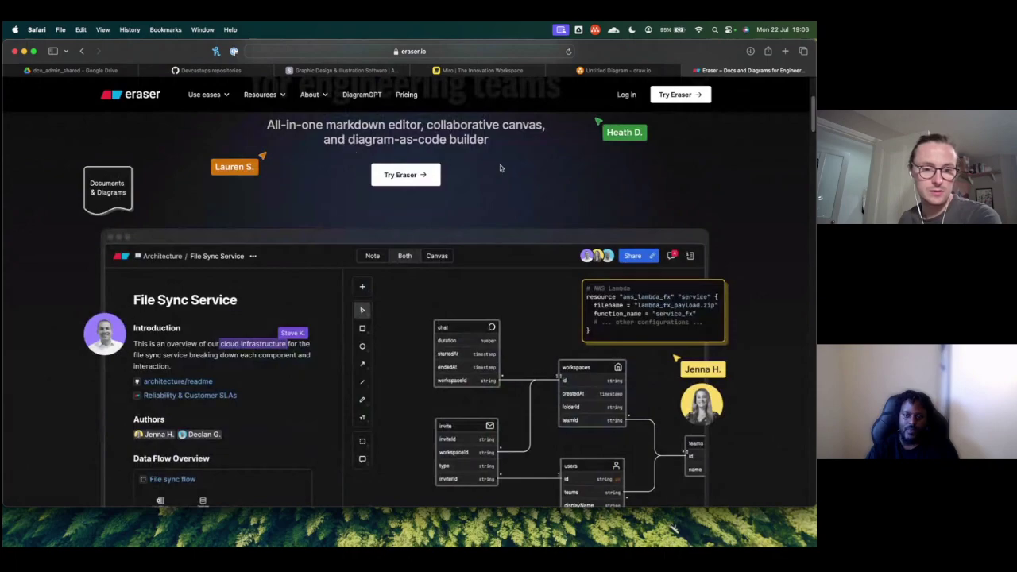
scroll(432, 246, "down", 2)
scroll(432, 247, "down", 3)
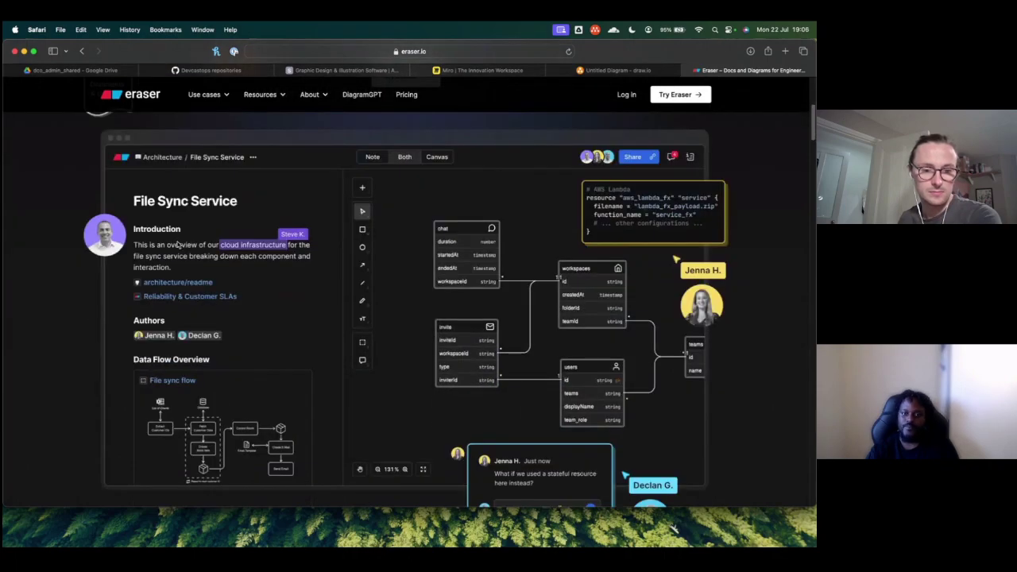
scroll(180, 246, "down", 1)
scroll(222, 274, "down", 3)
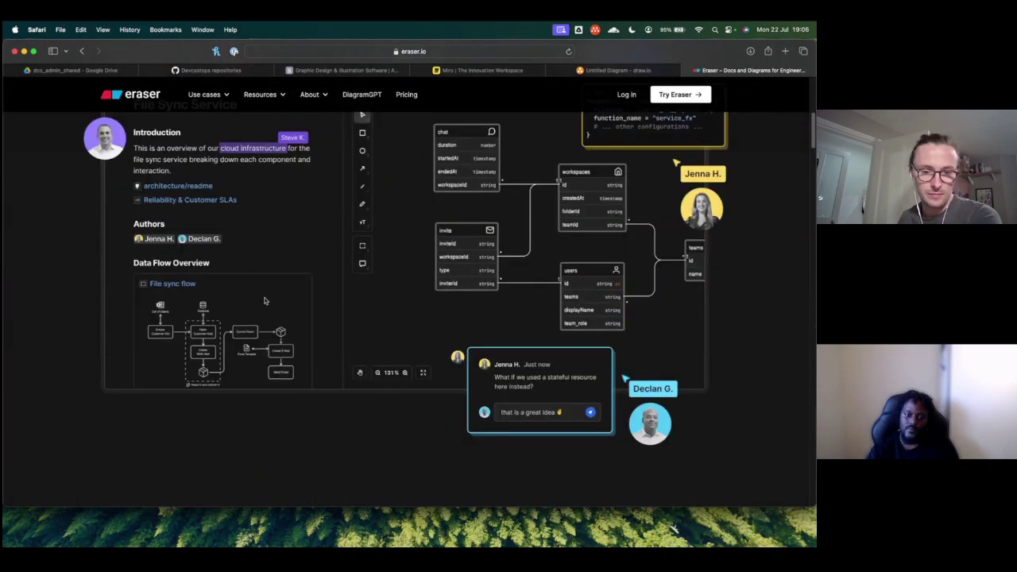
scroll(266, 300, "down", 5)
scroll(307, 300, "down", 5)
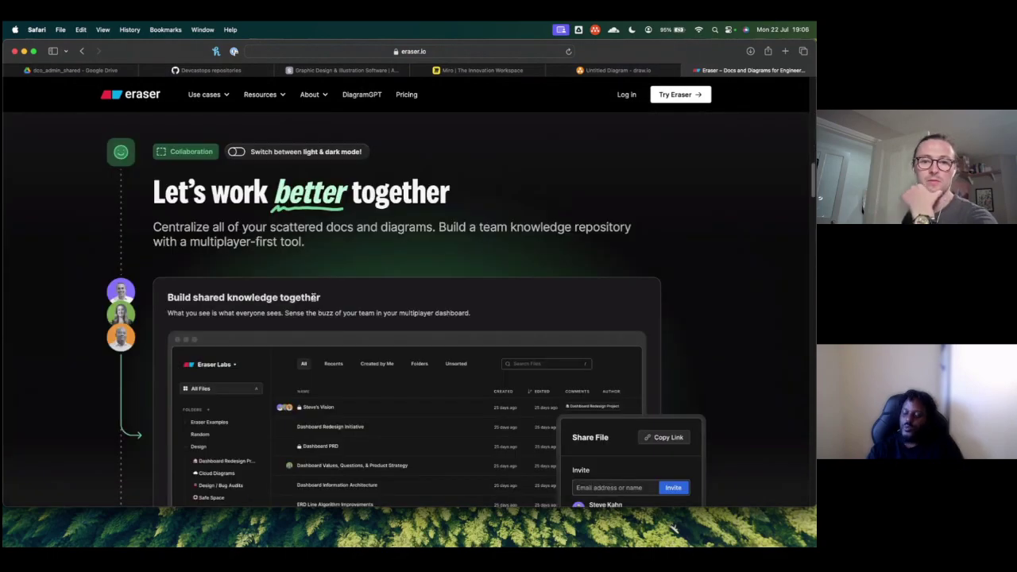
scroll(314, 298, "down", 2)
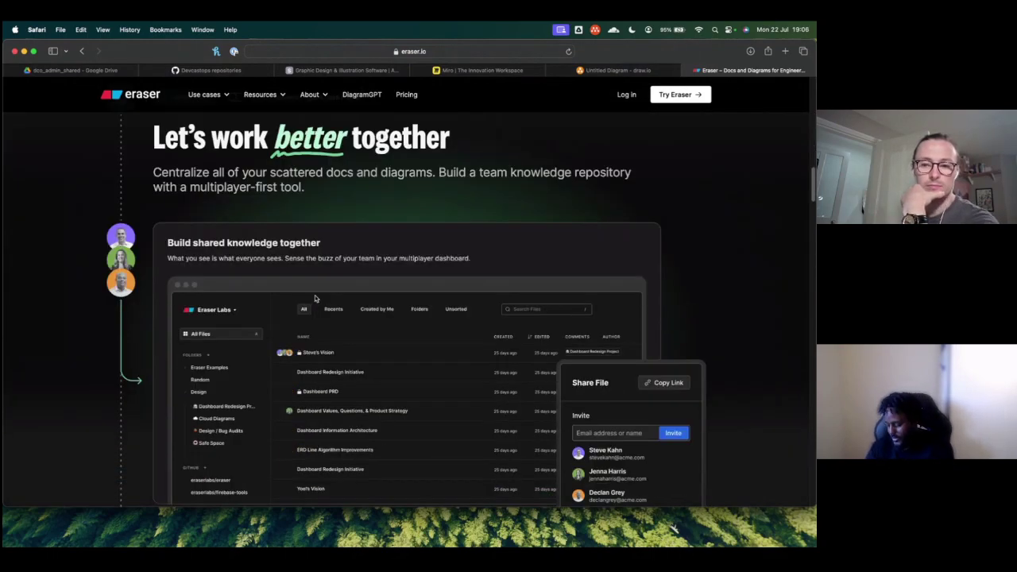
scroll(315, 298, "down", 1)
scroll(314, 298, "down", 2)
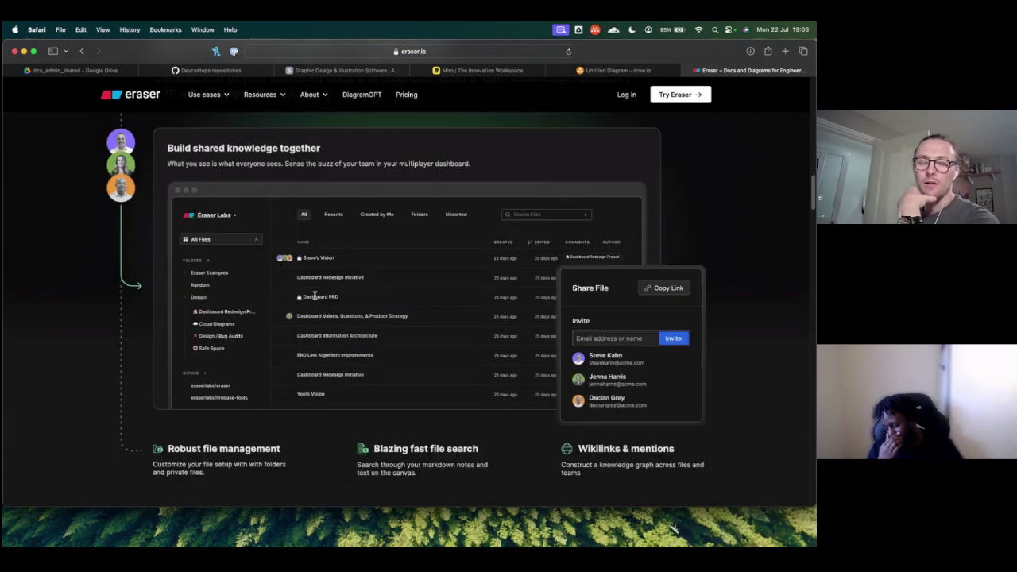
scroll(315, 298, "down", 1)
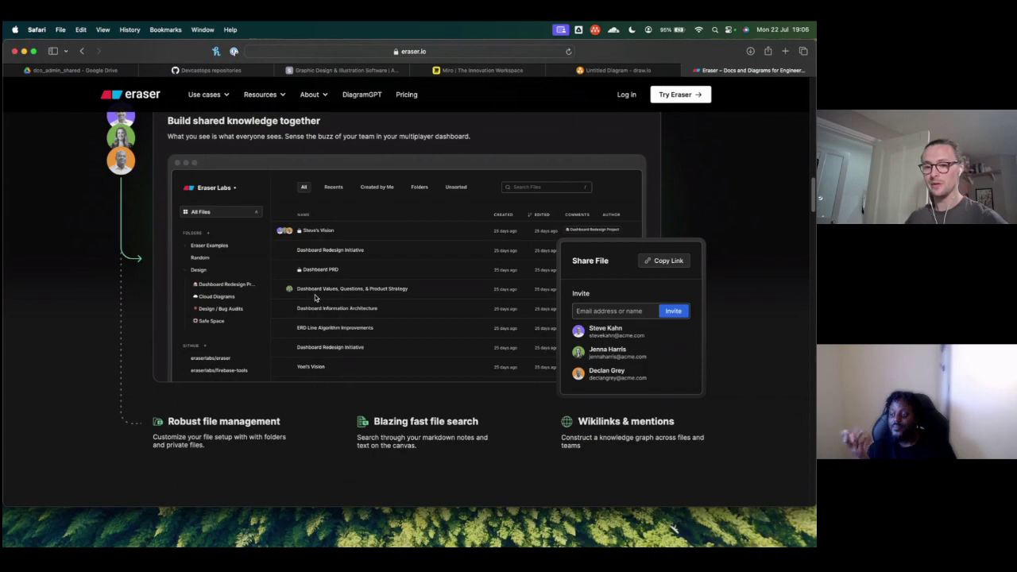
scroll(333, 301, "down", 5)
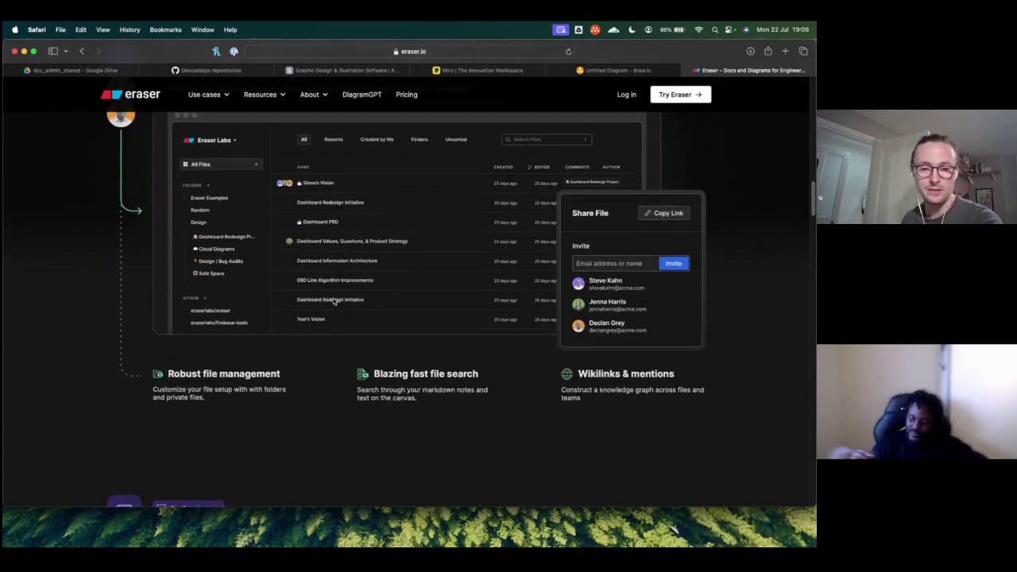
Step: Scroll eraser.io to the Diagram as Code cloud architecture demo, then switch to the dco_admin_shared Drive tab
scroll(333, 301, "down", 3)
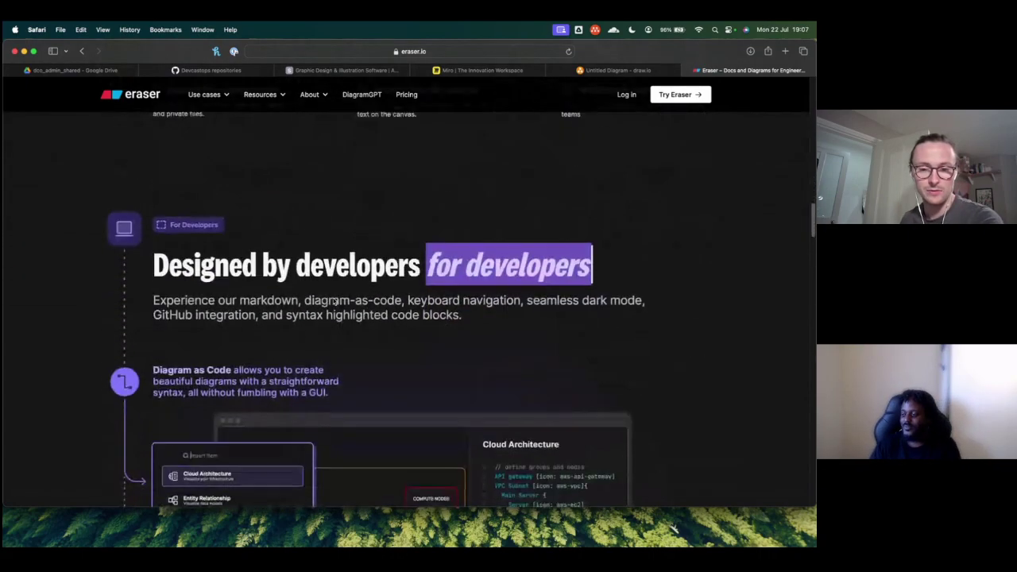
scroll(332, 301, "down", 1)
scroll(335, 295, "down", 2)
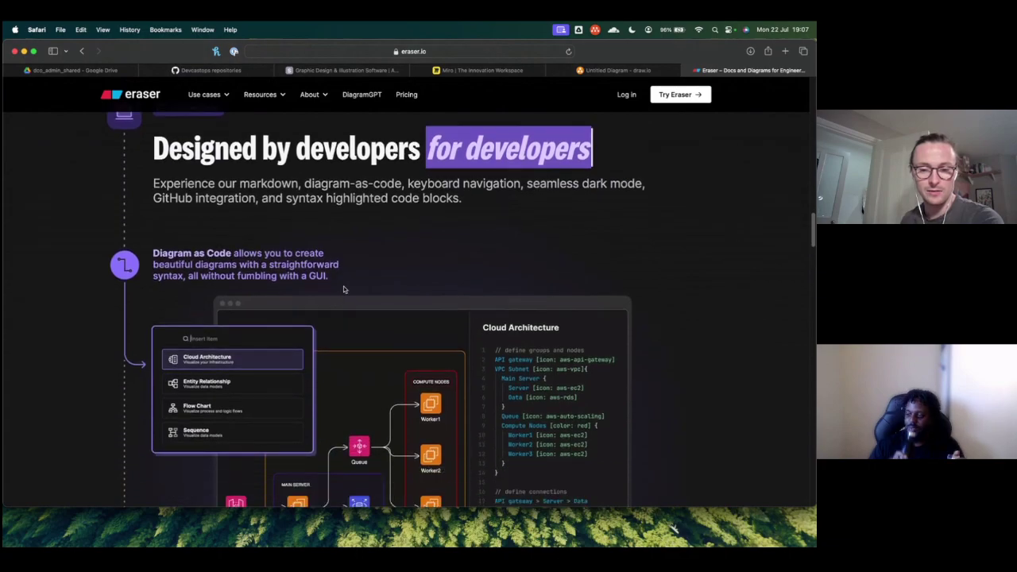
scroll(360, 264, "down", 3)
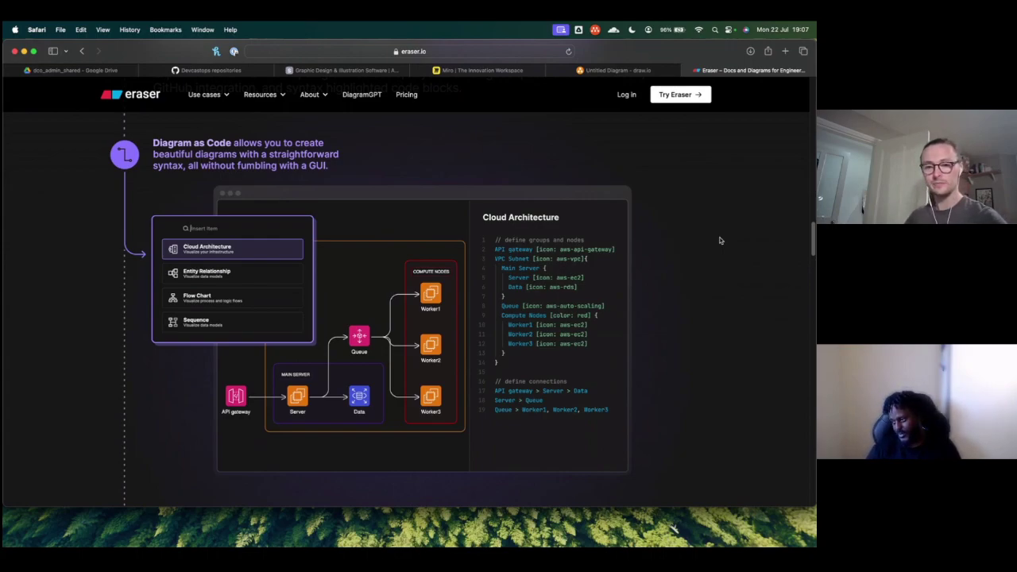
scroll(577, 268, "down", 1)
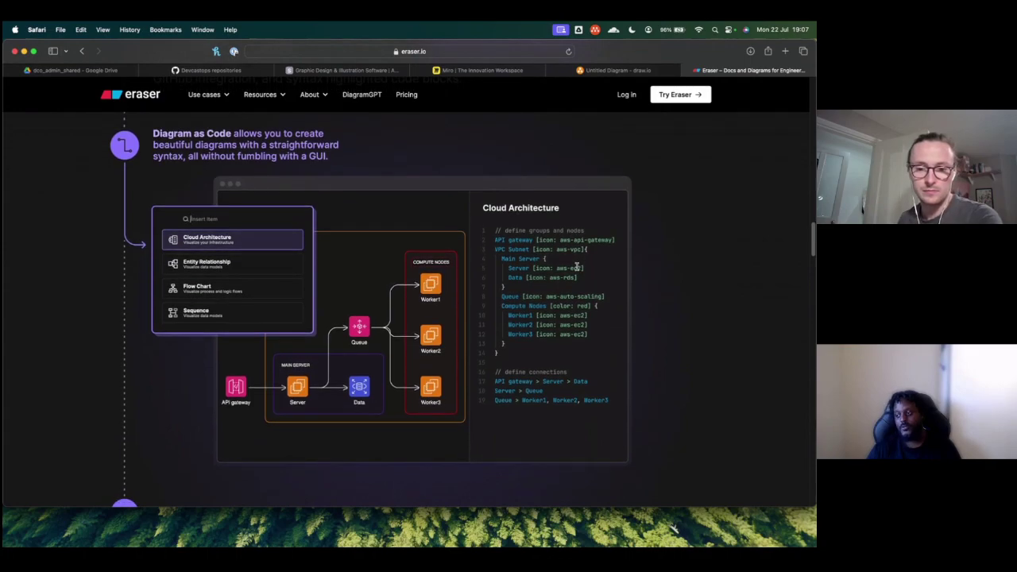
scroll(577, 268, "down", 1)
scroll(578, 268, "down", 5)
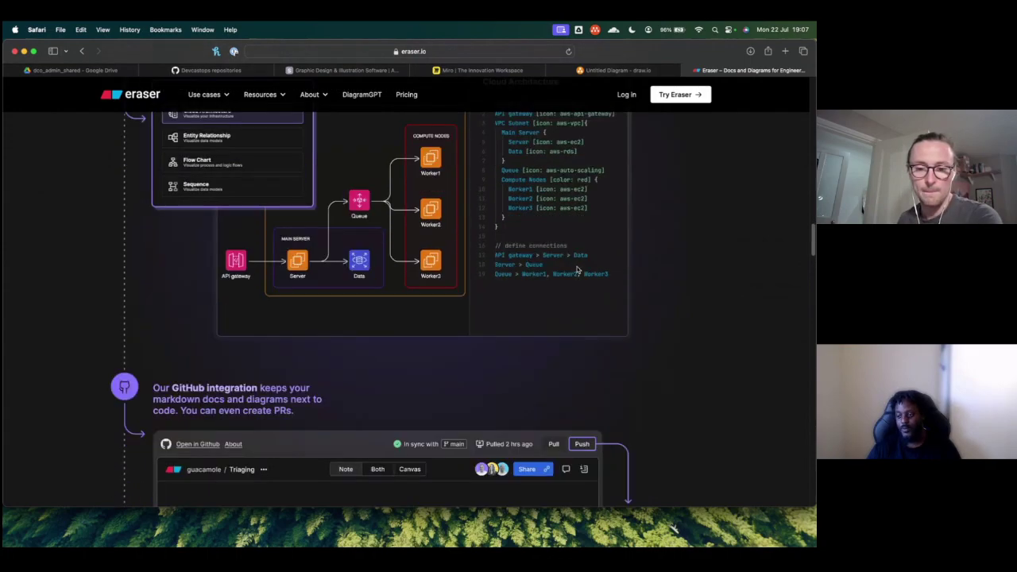
scroll(578, 270, "up", 5)
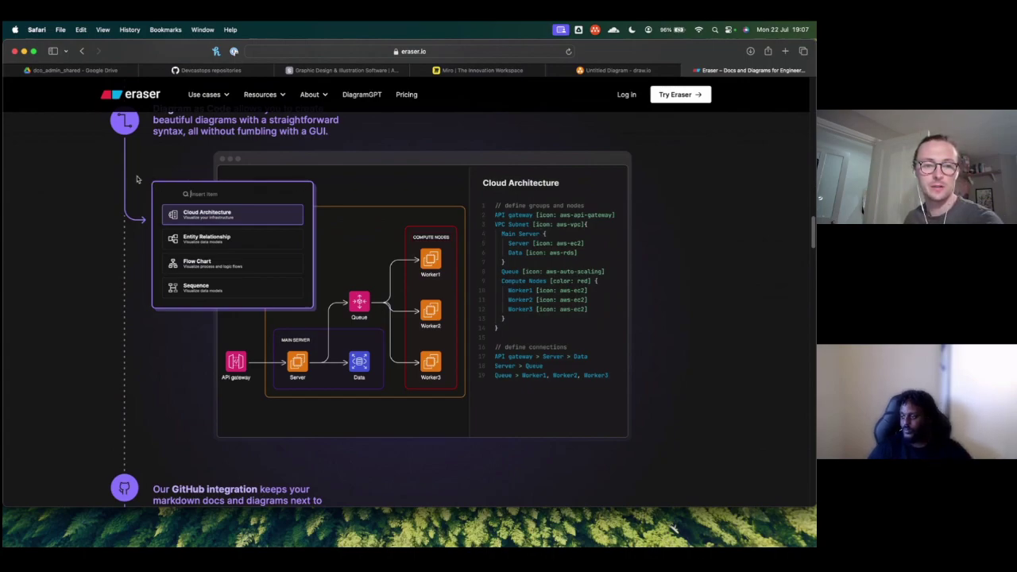
left_click(75, 70)
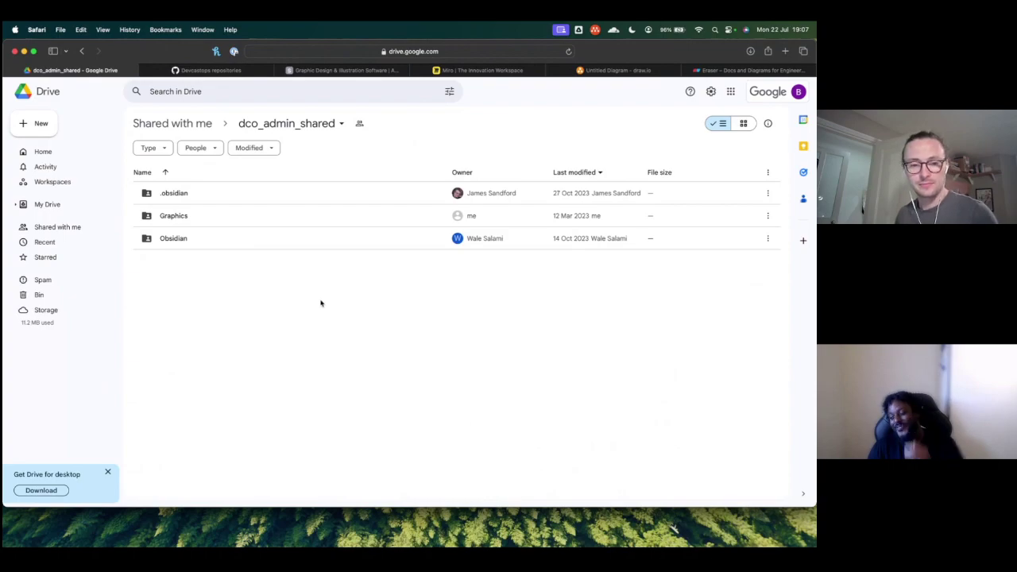
Step: Create a folder named Design_docs in dco_admin_shared from the right-click menu
right_click(268, 268)
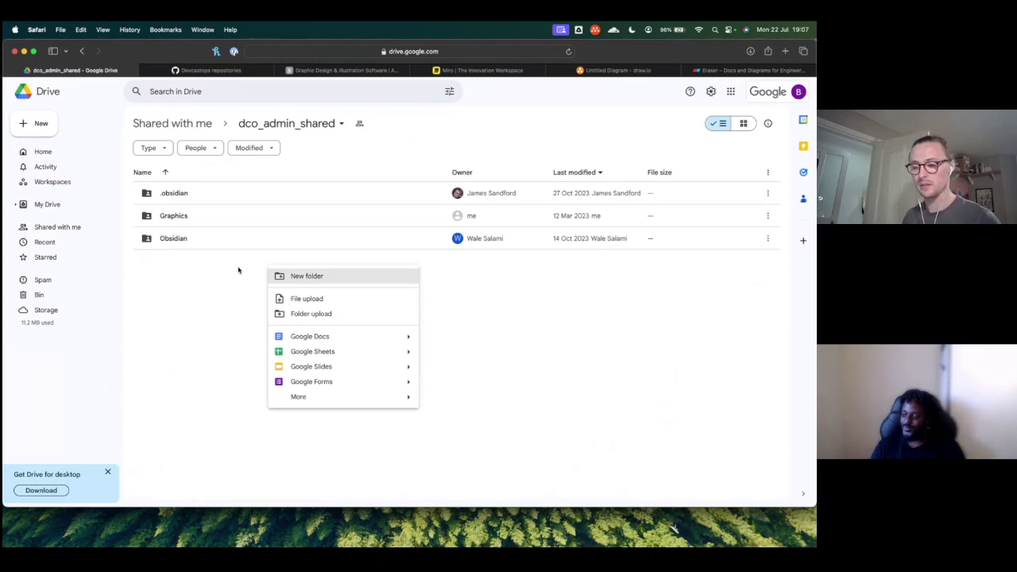
left_click(238, 271)
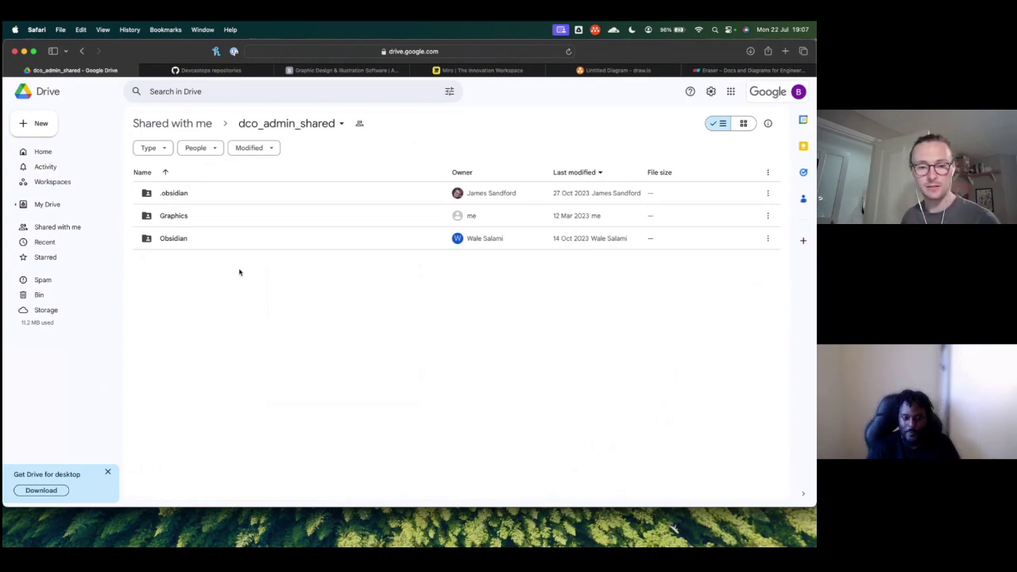
right_click(238, 270)
left_click(266, 279)
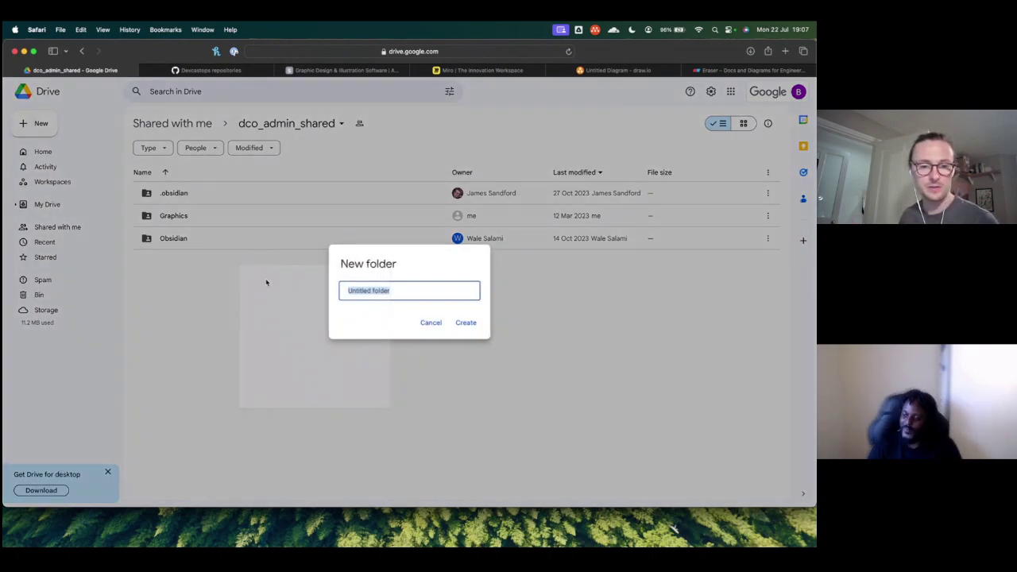
type("Design_dos")
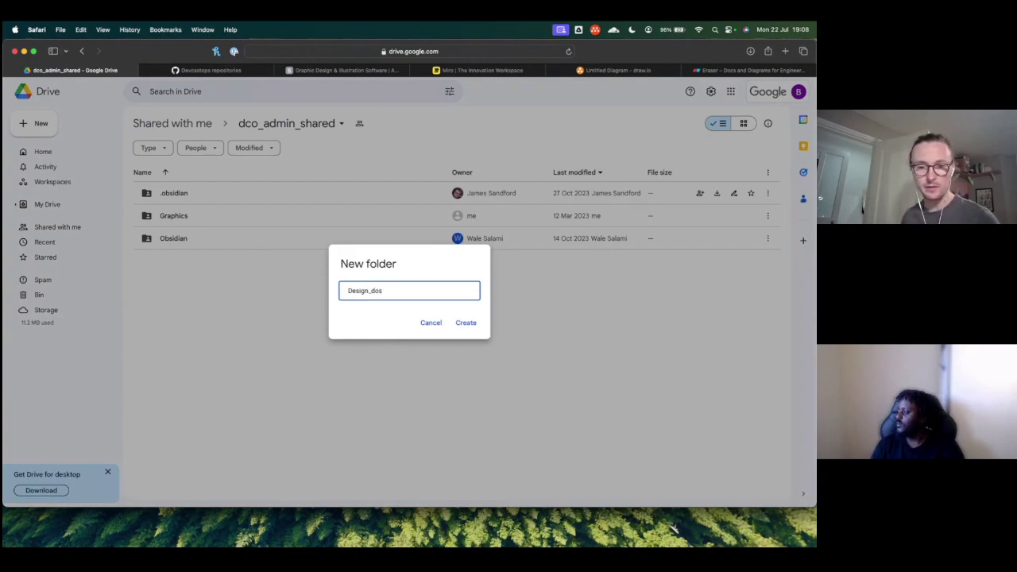
key("BackSpace")
type("cs")
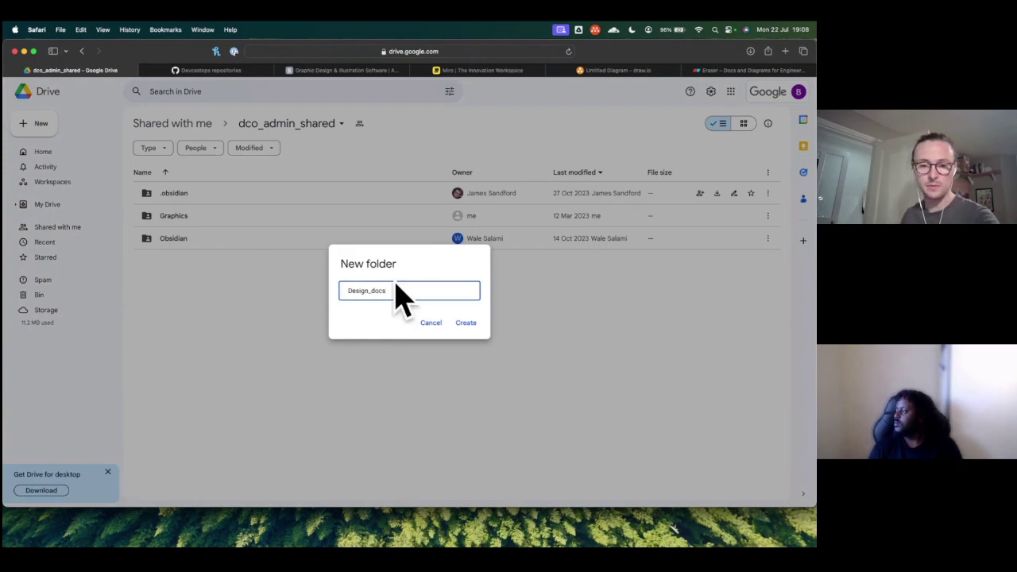
left_click(466, 324)
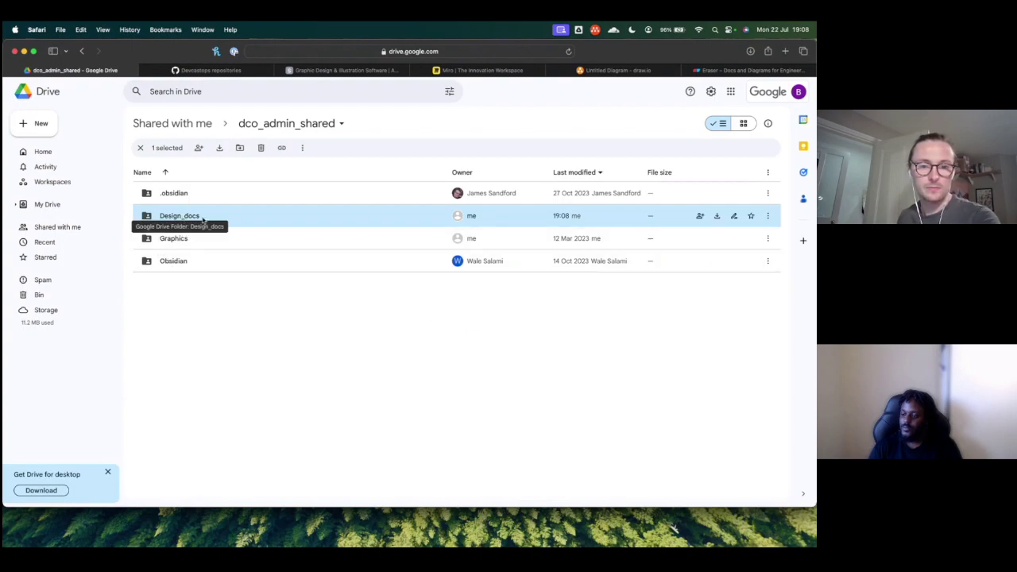
left_click(579, 30)
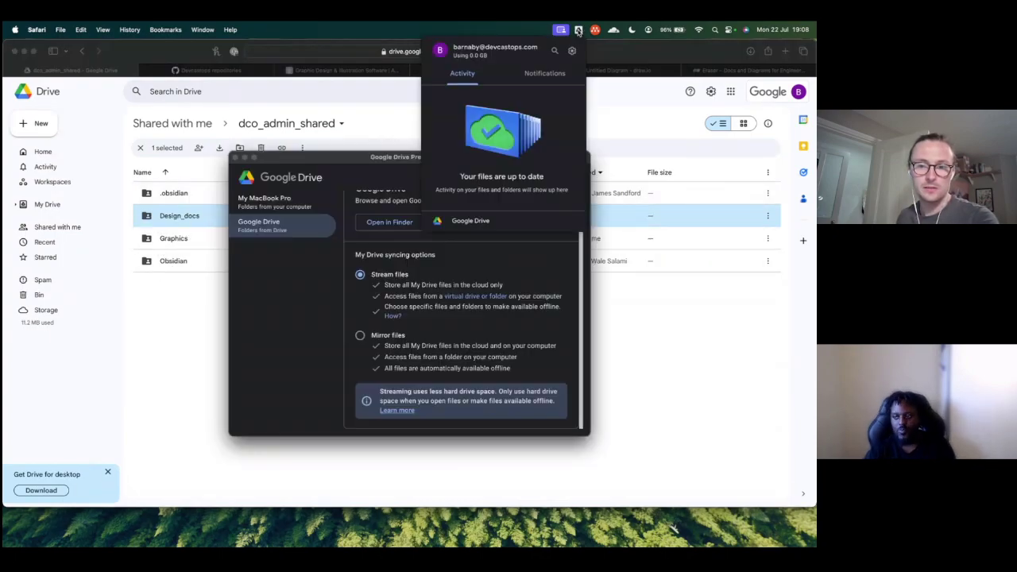
Step: Close the Drive sync preferences and open Finder from the Dock
left_click(293, 266)
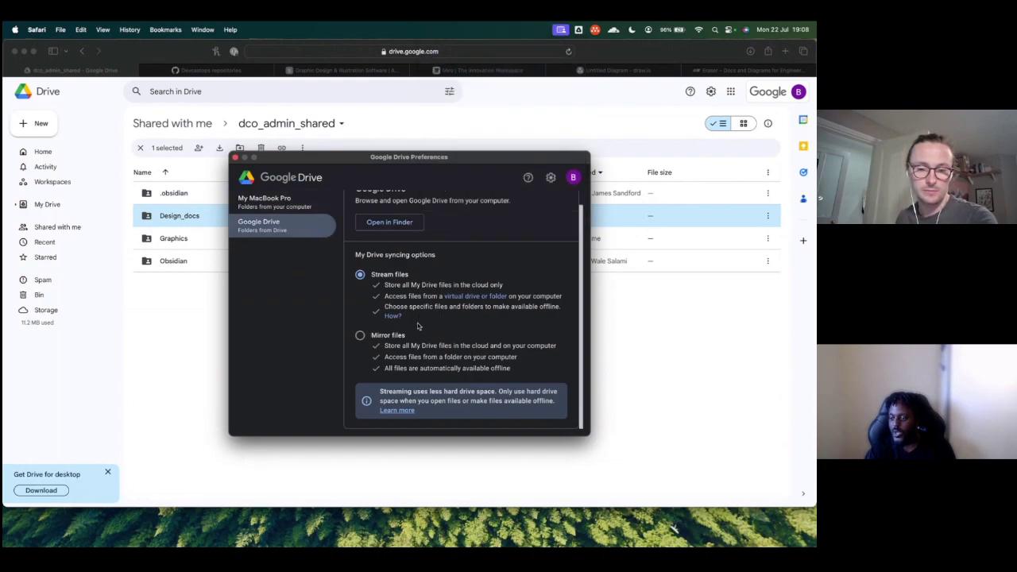
left_click(187, 302)
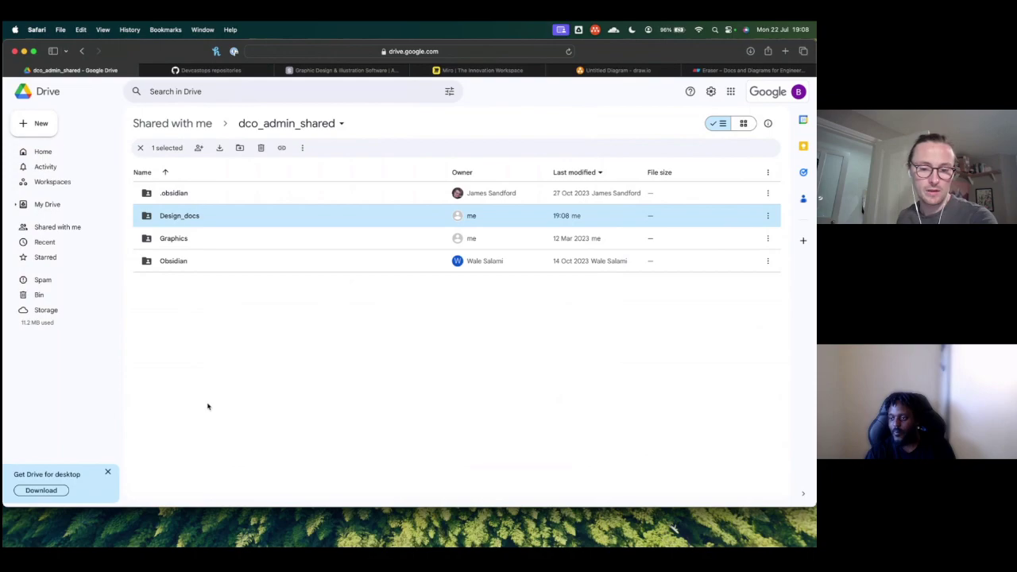
mouse_move(151, 544)
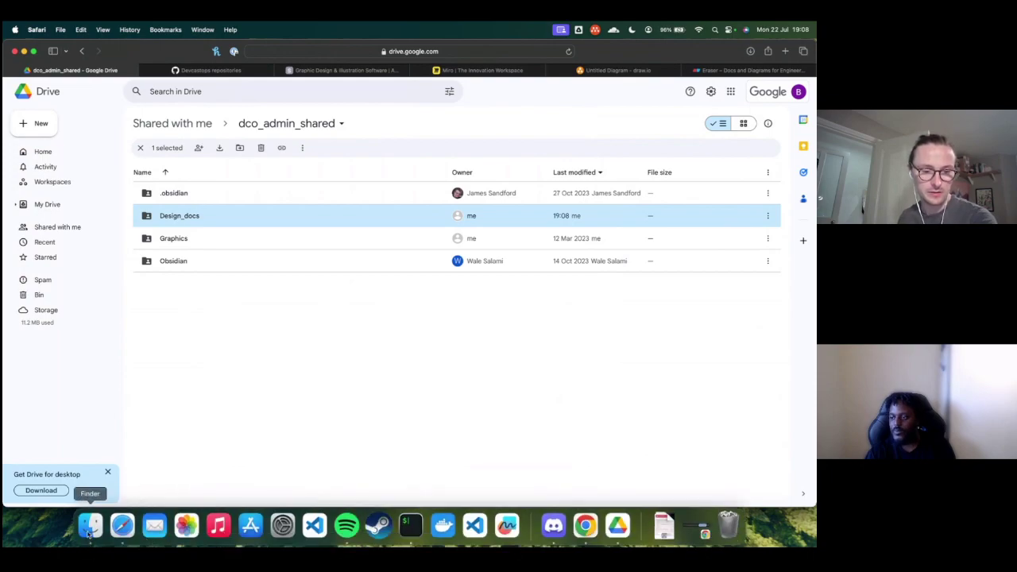
left_click(91, 536)
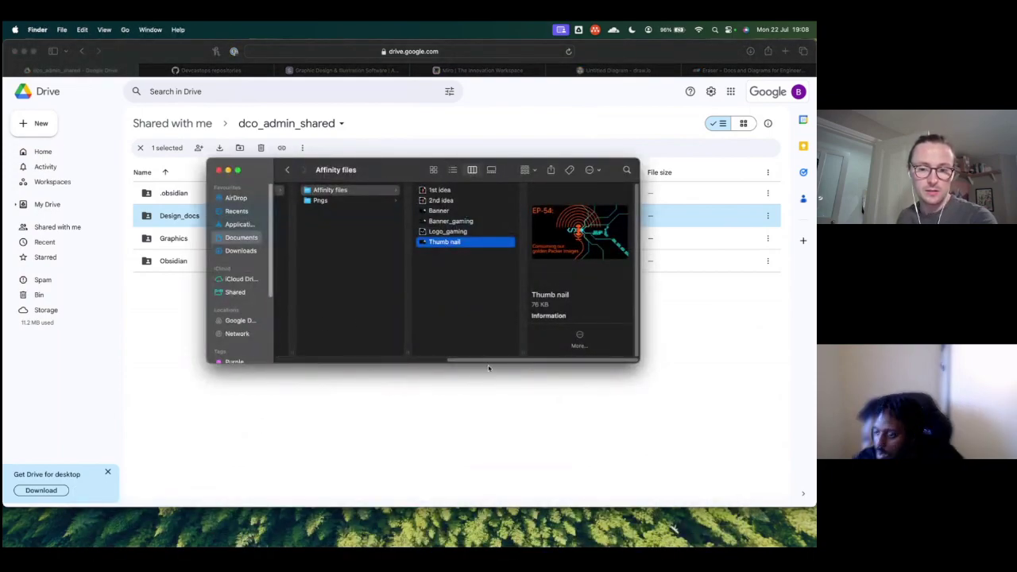
Step: Browse Google Drive > My Drive > dco_admin_shared in Finder, then return to Safari
scroll(429, 363, "left", 5)
scroll(427, 365, "left", 2)
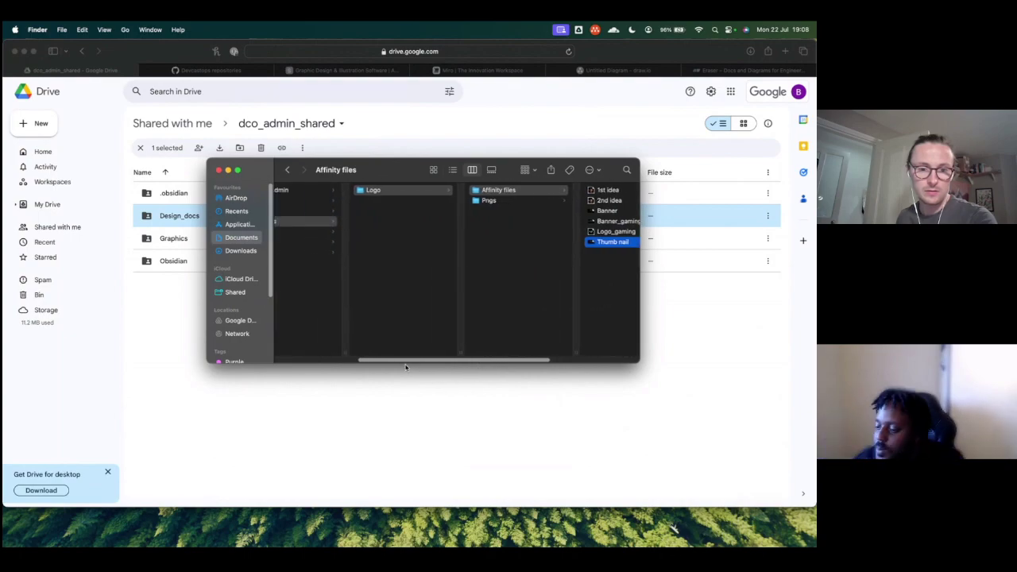
left_click(241, 321)
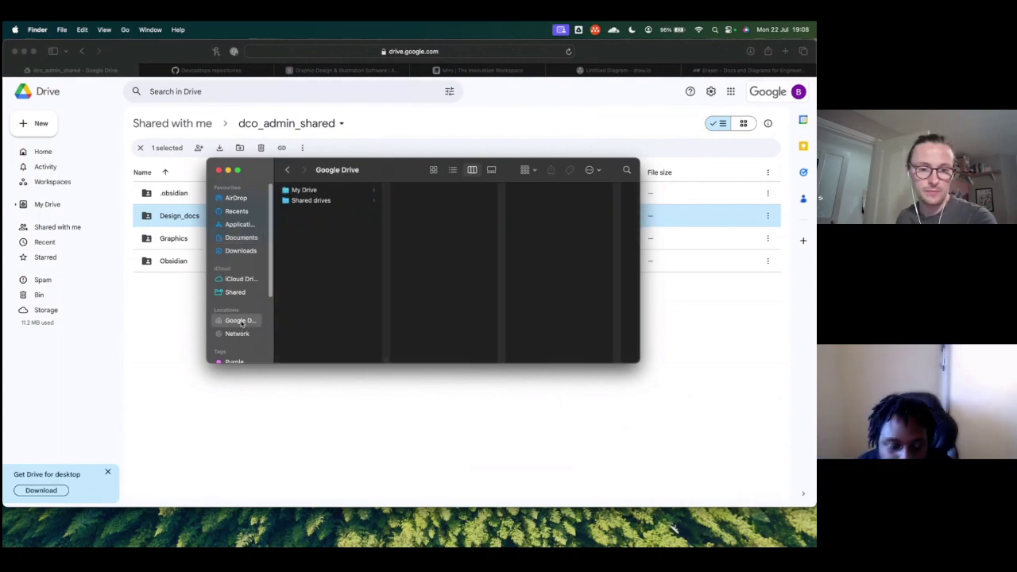
left_click(311, 201)
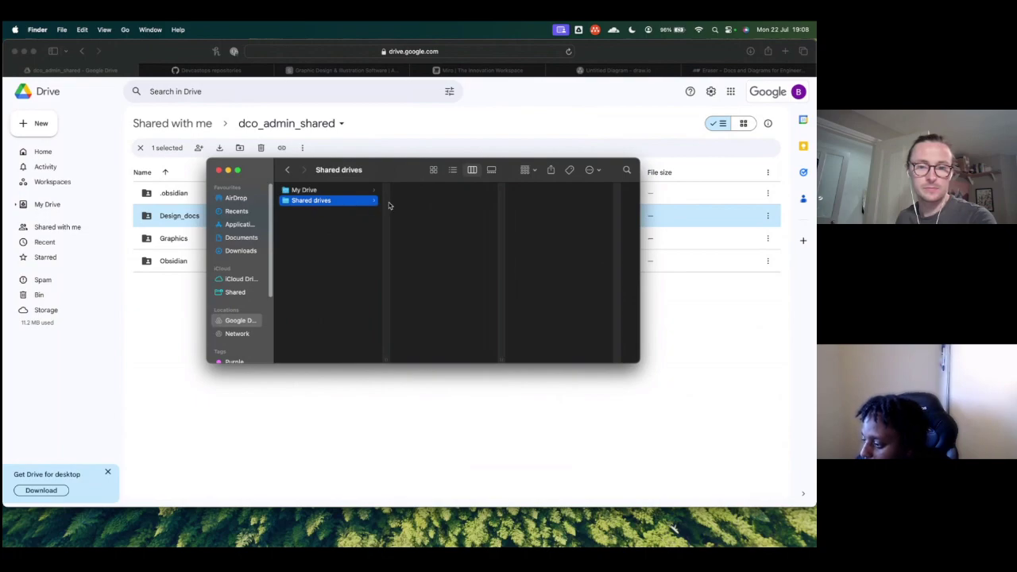
left_click(344, 192)
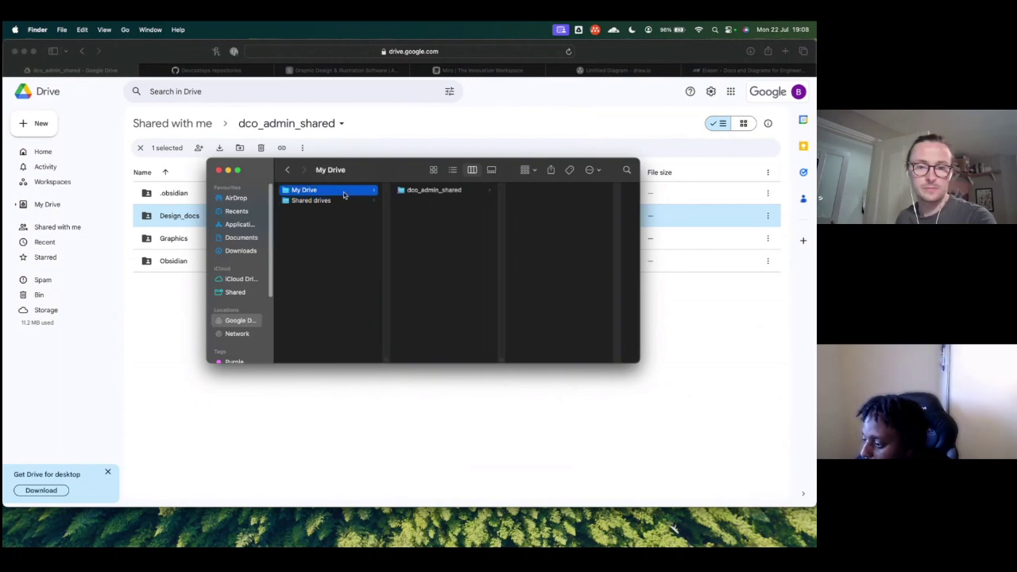
left_click(443, 192)
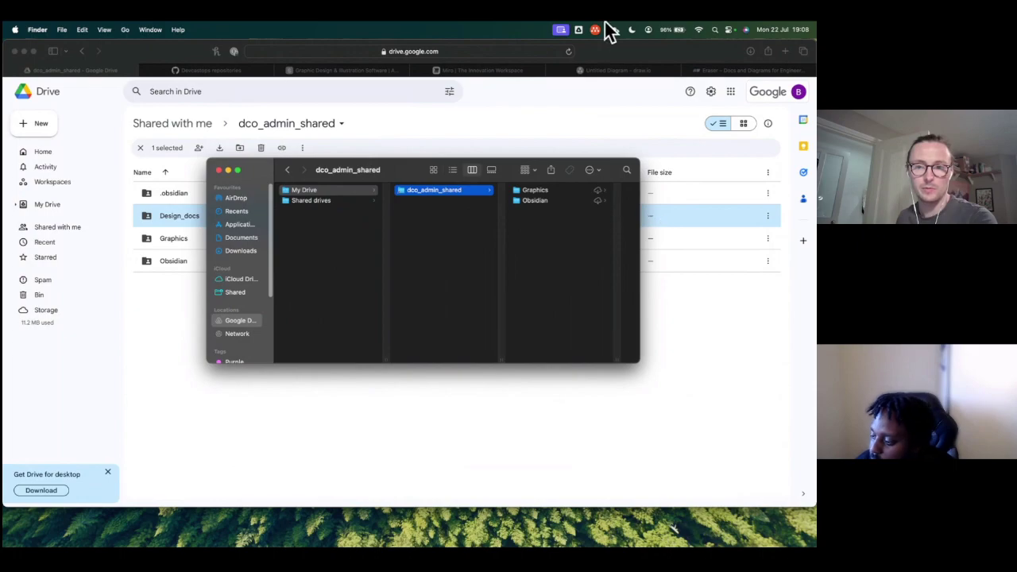
left_click(173, 220)
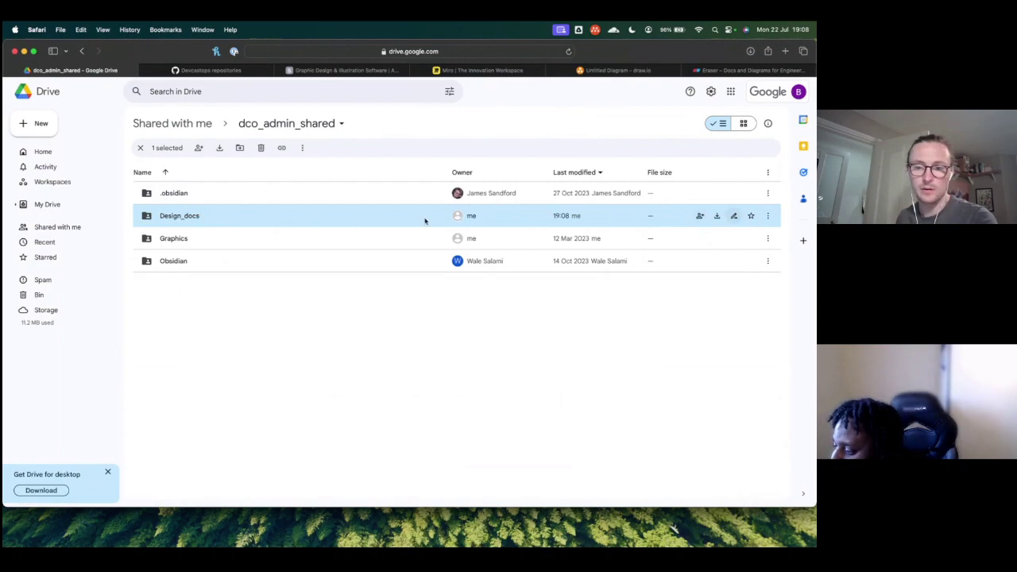
Step: Inside Design_docs, create a new Google Docs document and confirm Create and share
double_click(169, 217)
right_click(231, 241)
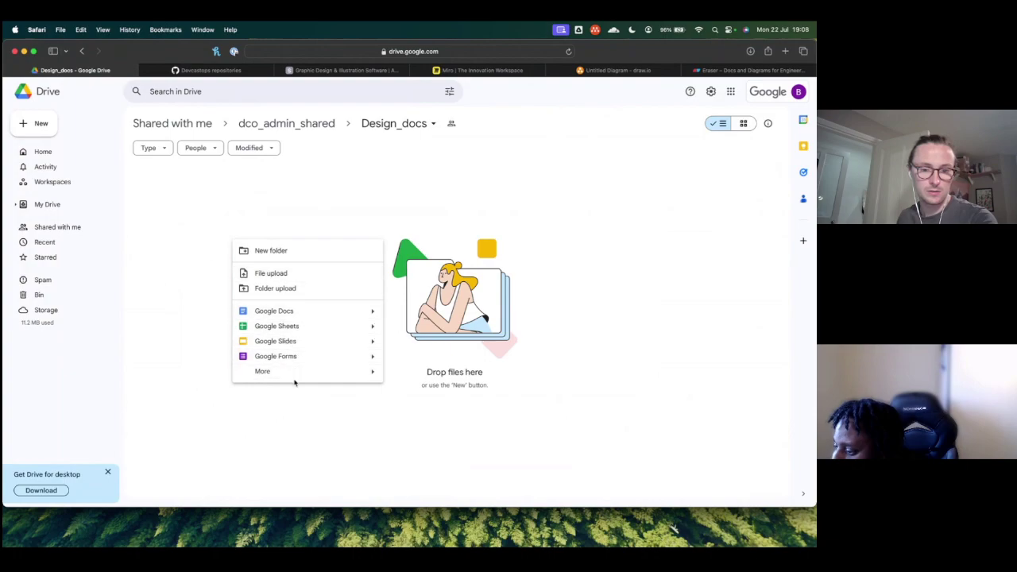
mouse_move(341, 377)
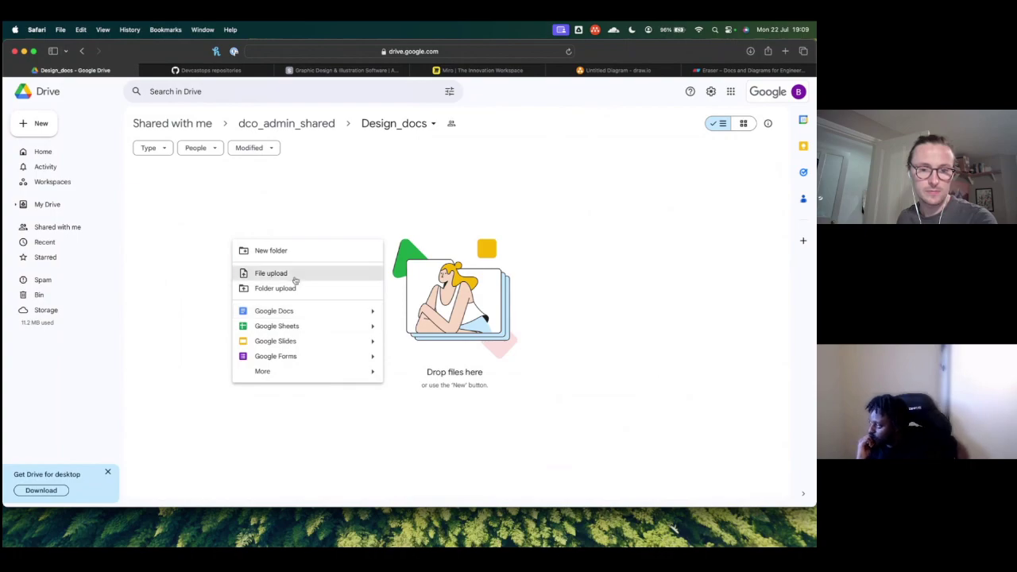
left_click(289, 315)
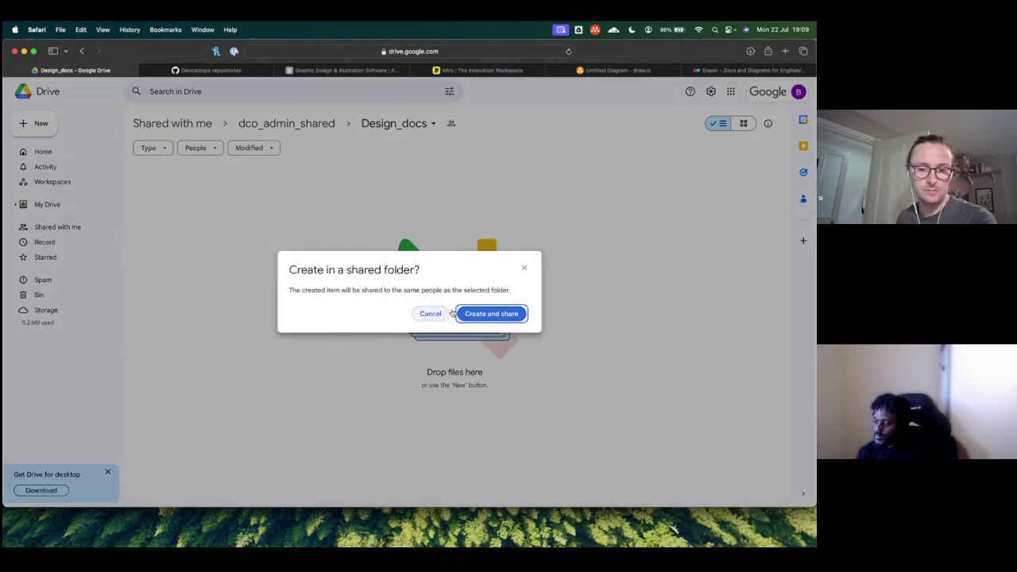
left_click(480, 314)
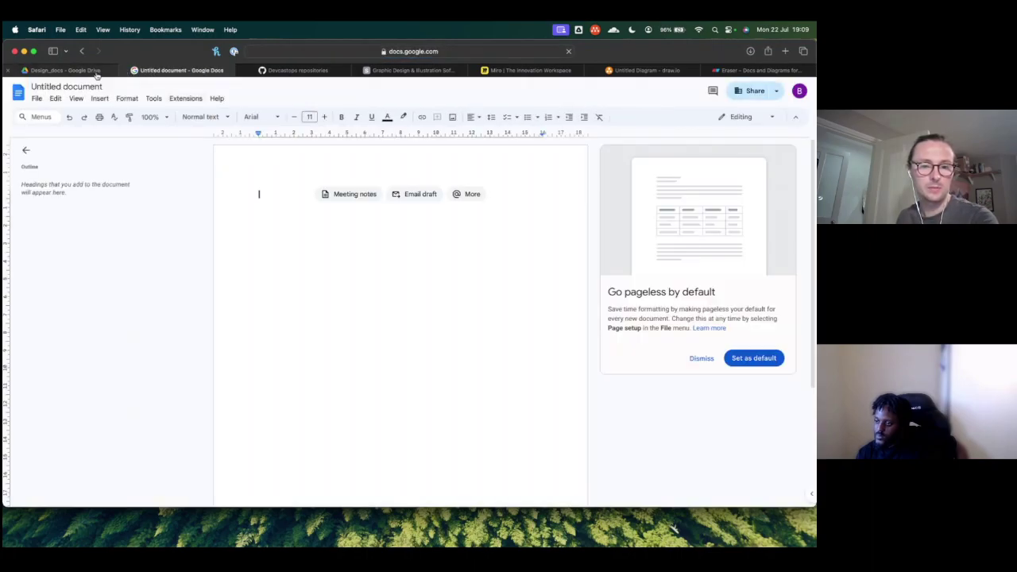
Step: Type 'Test' in the document, rename it Test, and reload the Design_docs folder in Drive
type("TEst")
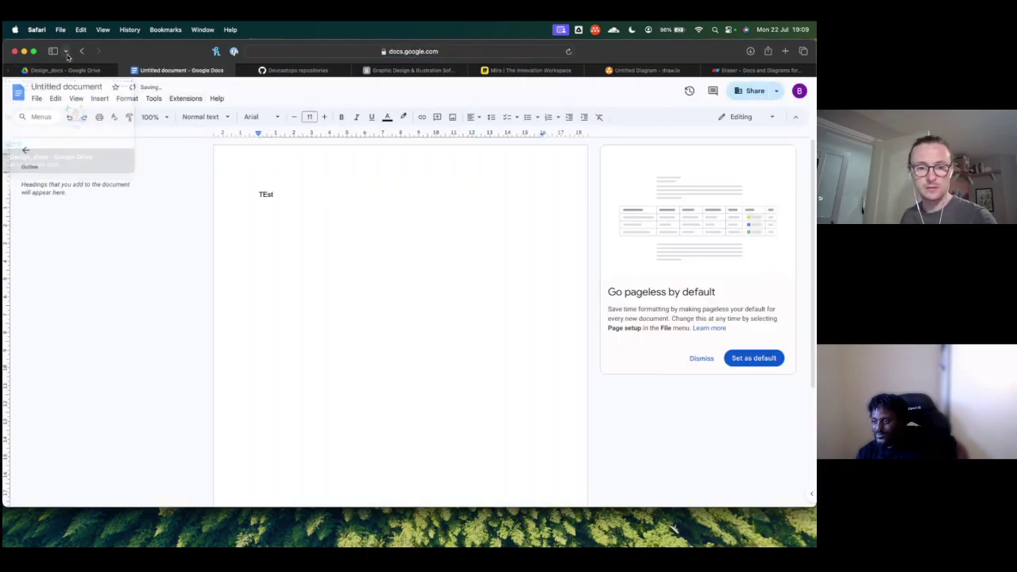
key("BackSpace")
key("BackSpace")
key("BackSpace")
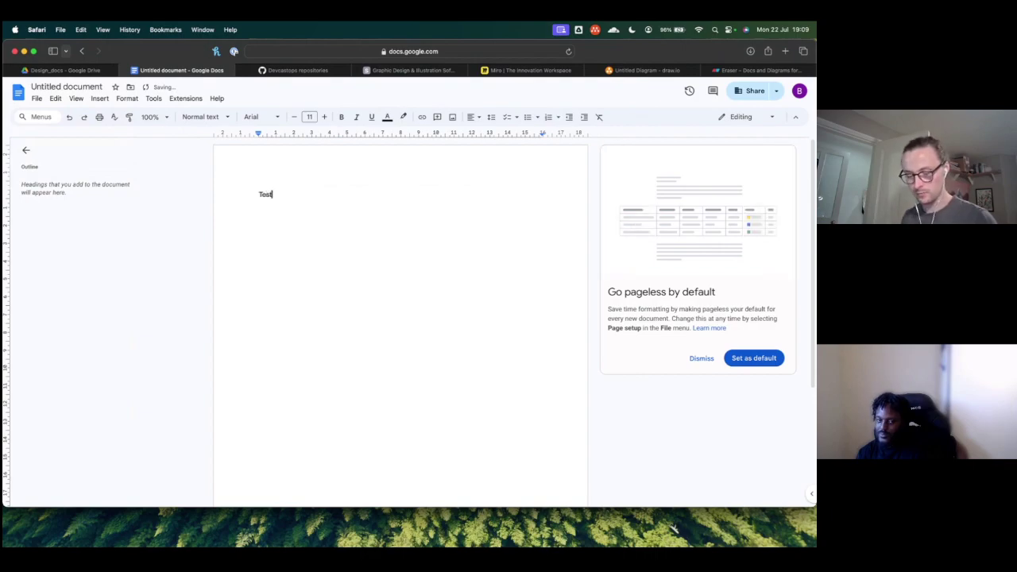
left_click(68, 87)
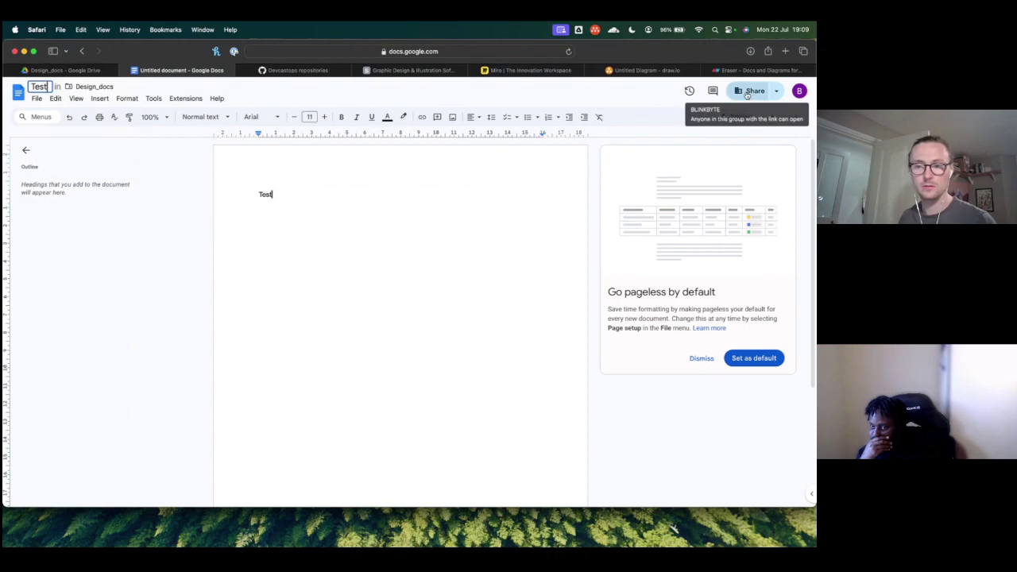
left_click(69, 71)
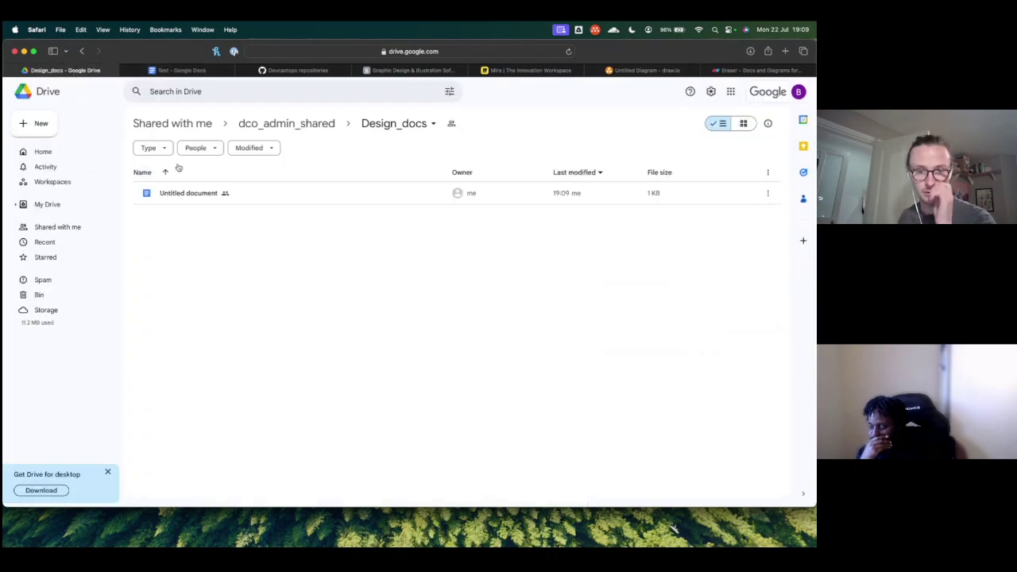
left_click(569, 51)
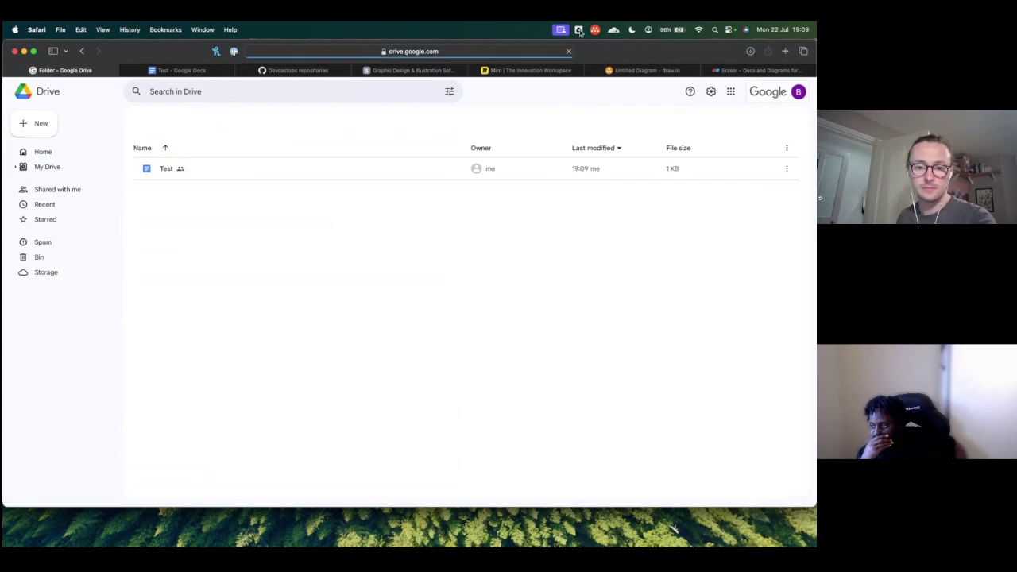
left_click(579, 30)
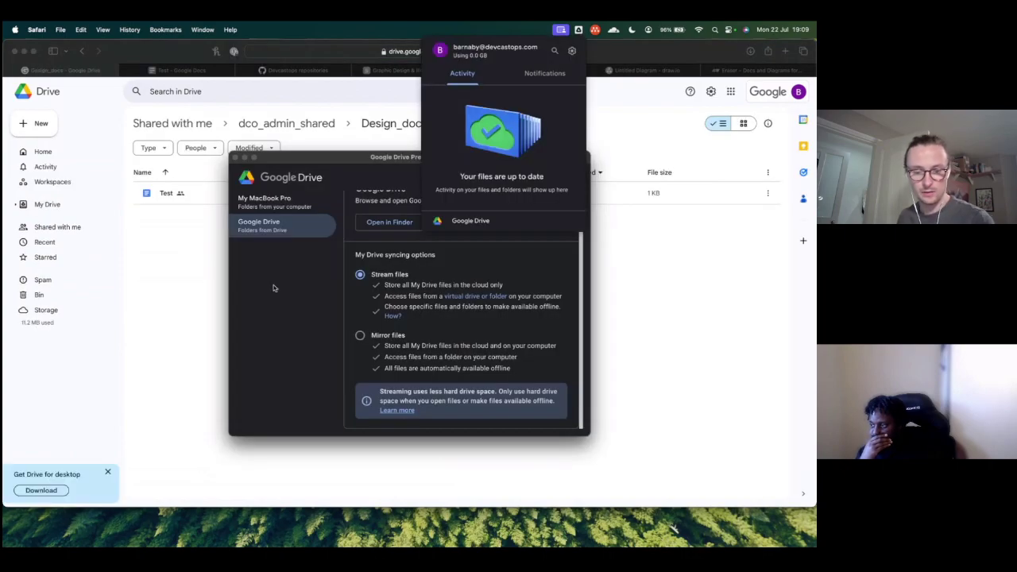
Step: Check the synced folder in Finder, then launch Affinity Designer 2 through a Spotlight search for 'affi'
key("super+Tab")
key("super+Tab")
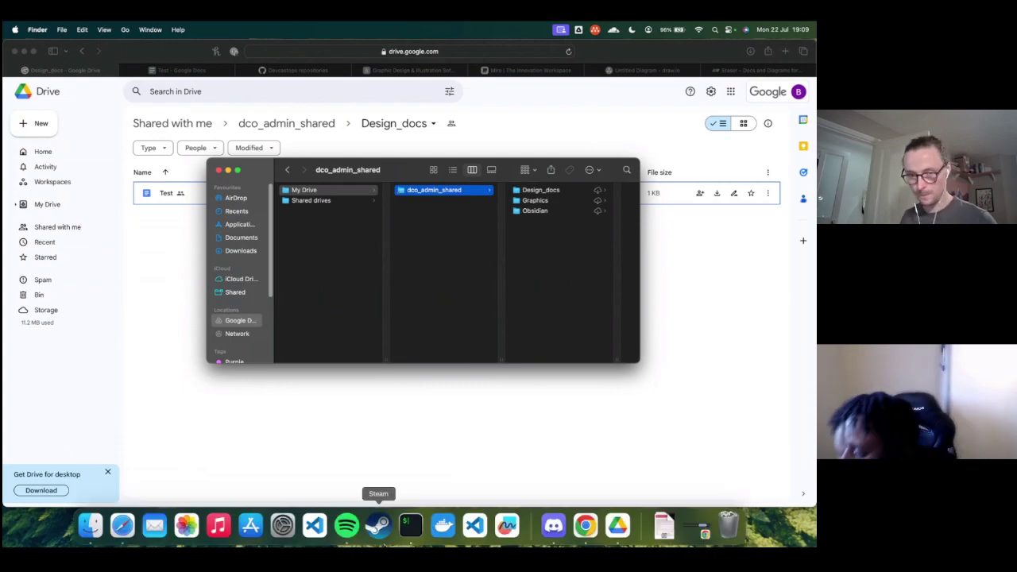
key("super+space")
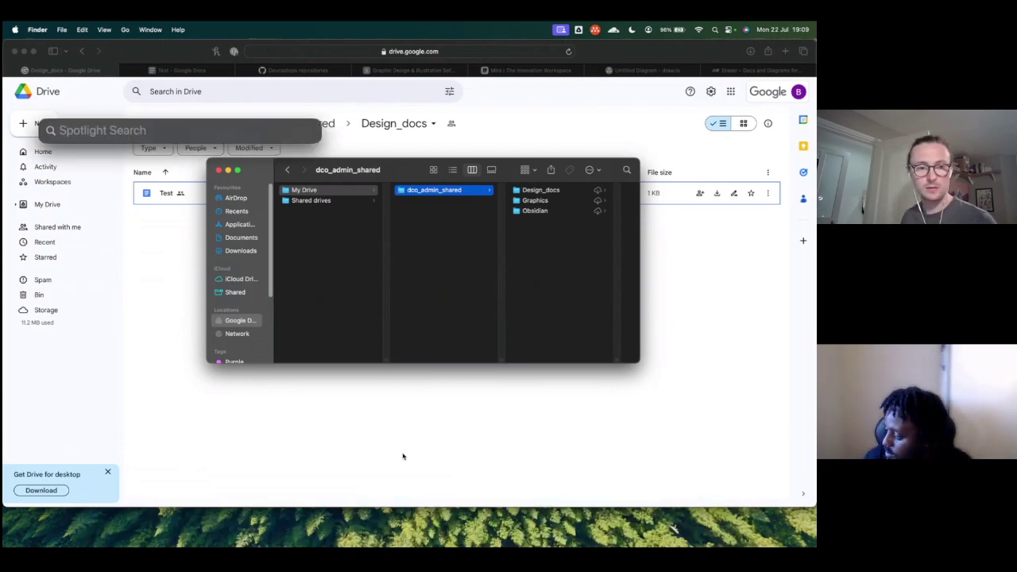
type("af")
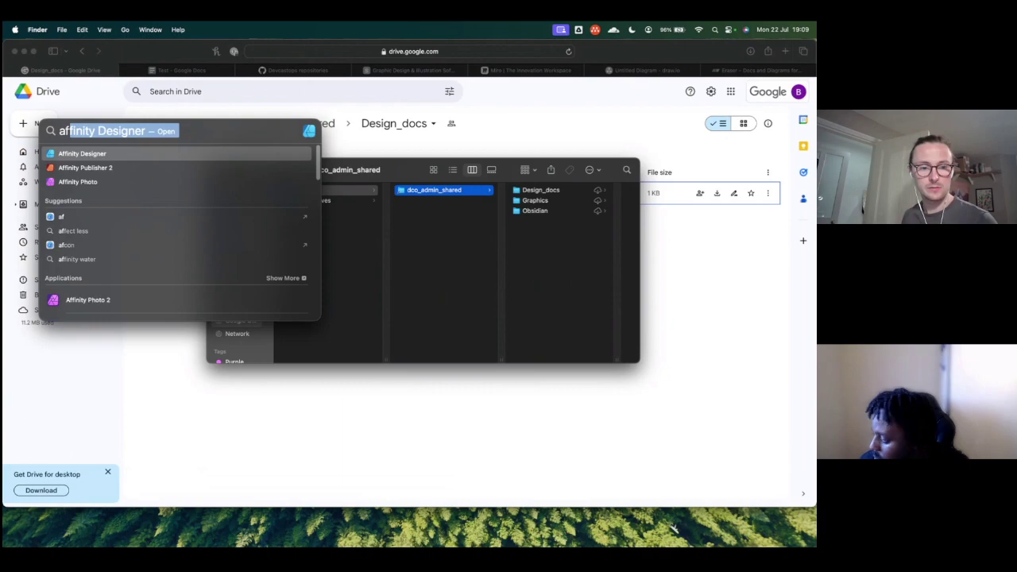
type("fi")
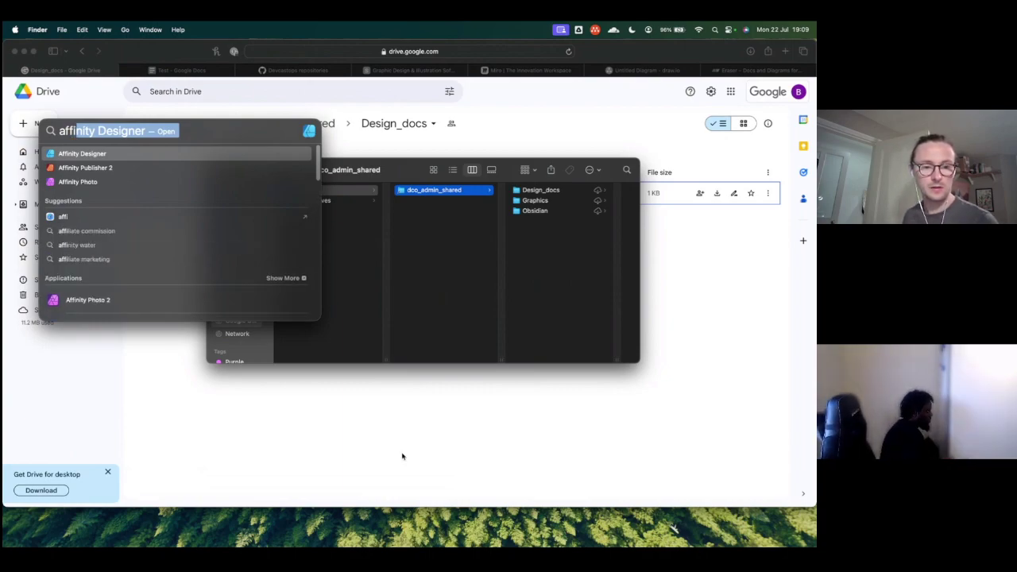
key("Down")
key("Down")
key("Down")
key("Down")
key("Down")
key("Down")
key("Down")
key("Down")
key("Down")
key("Up")
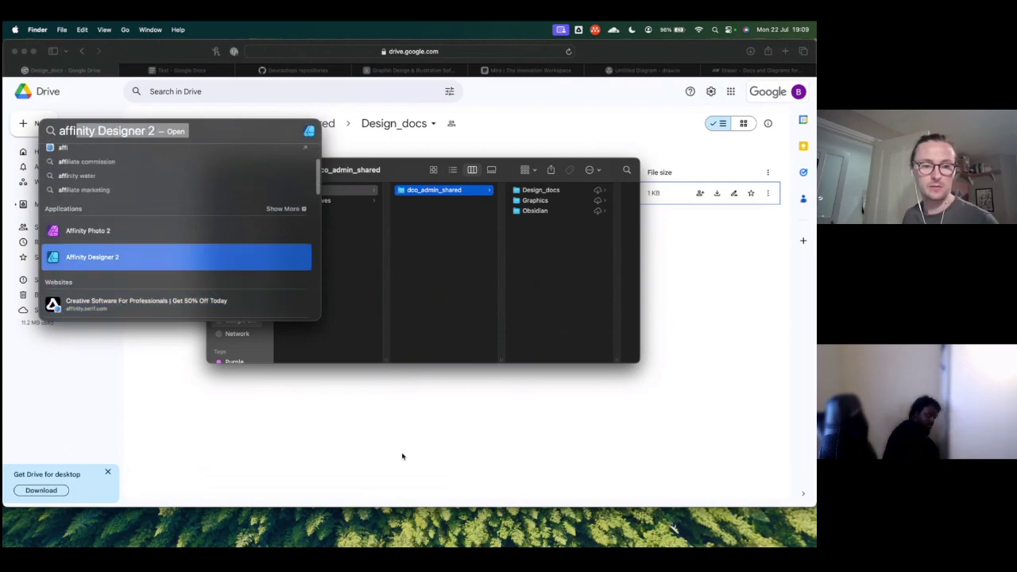
key("Return")
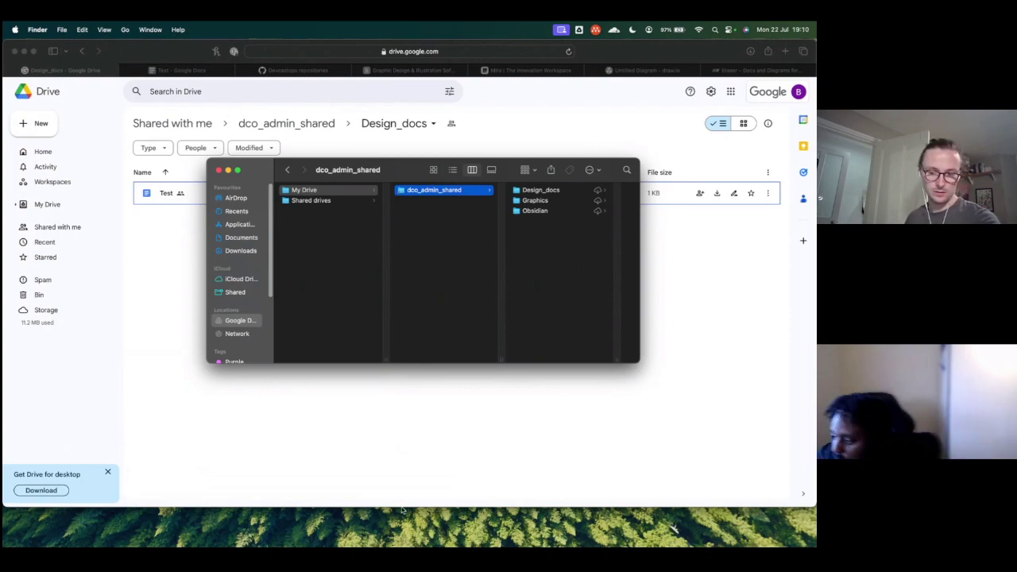
mouse_move(426, 545)
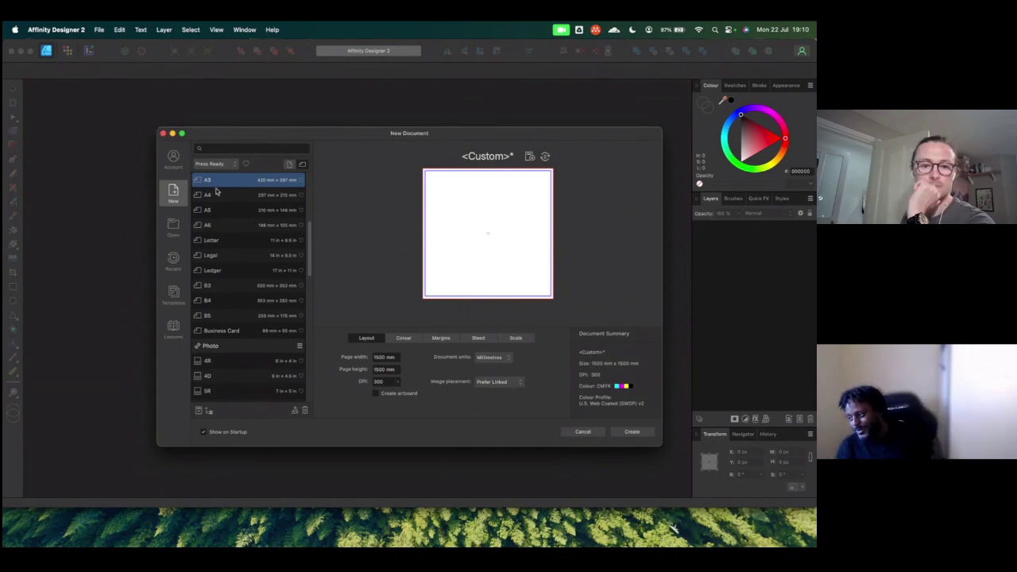
Step: Pick the A3 Print preset in the New Document dialog and create the document
scroll(242, 258, "down", 1)
scroll(242, 255, "down", 3)
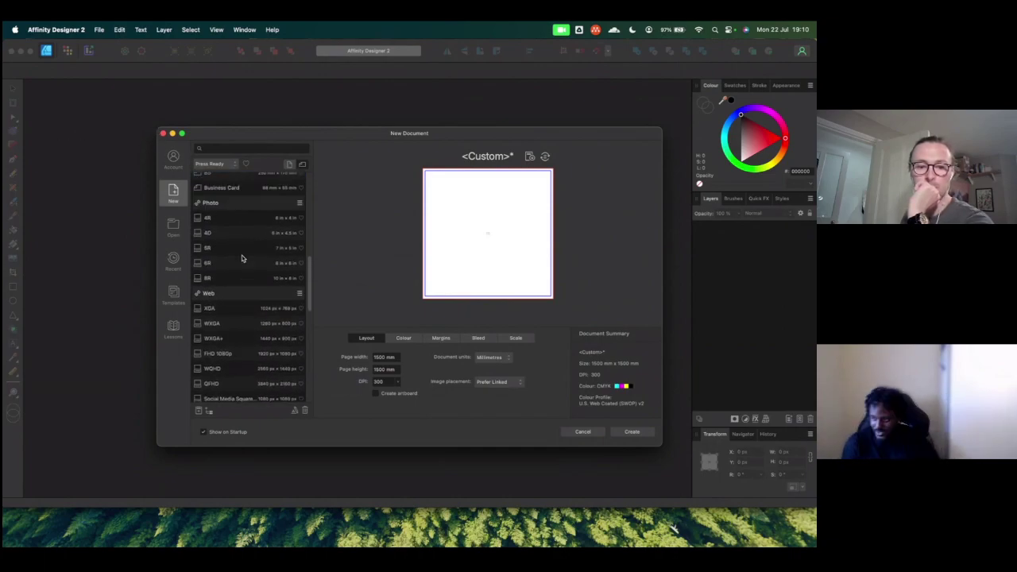
scroll(241, 255, "up", 6)
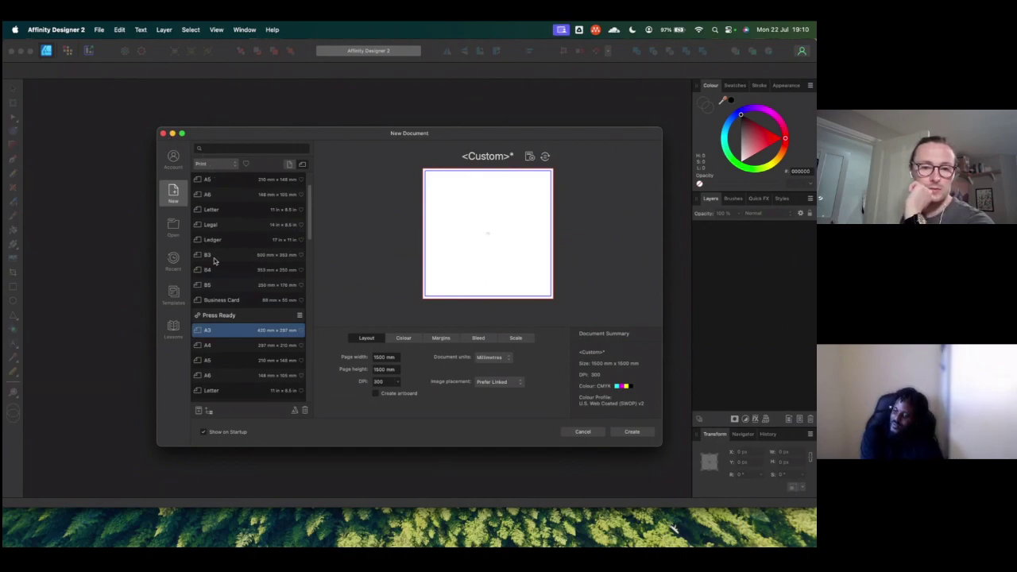
scroll(219, 205, "up", 2)
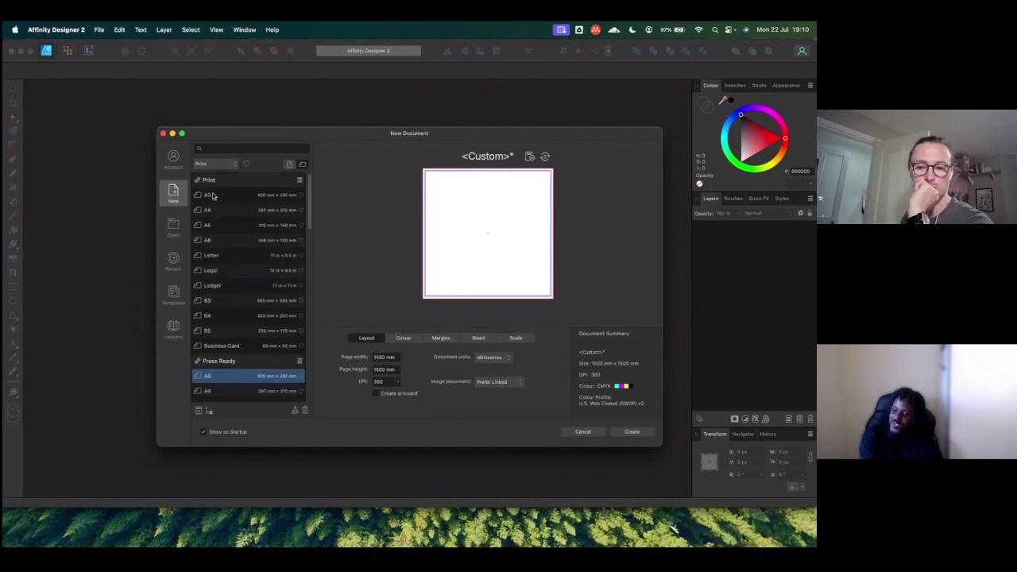
left_click(213, 196)
left_click(628, 433)
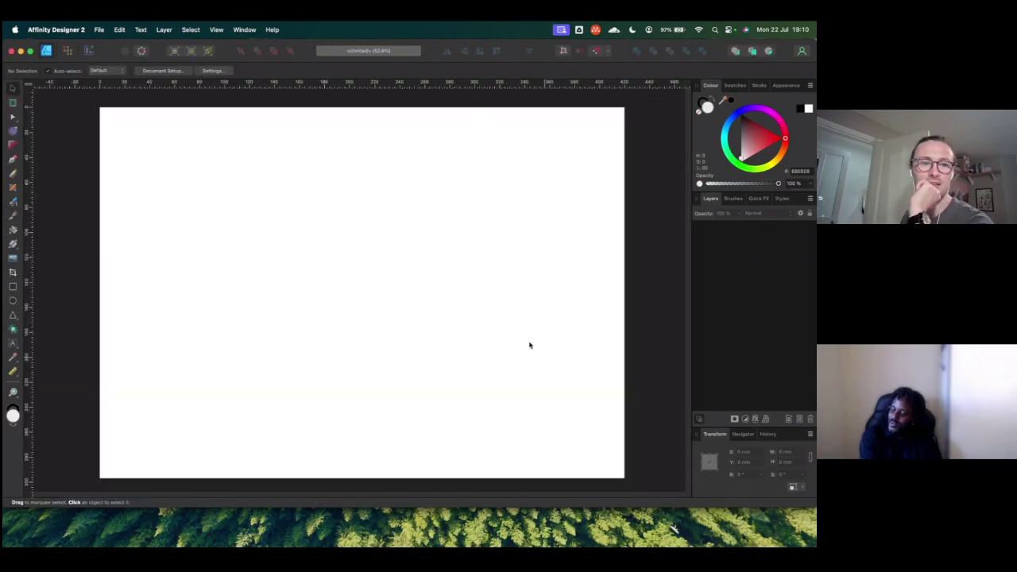
Step: Open the recent Banner_gaming.afdesign file, accepting the legacy document warning
left_click(99, 31)
mouse_move(110, 86)
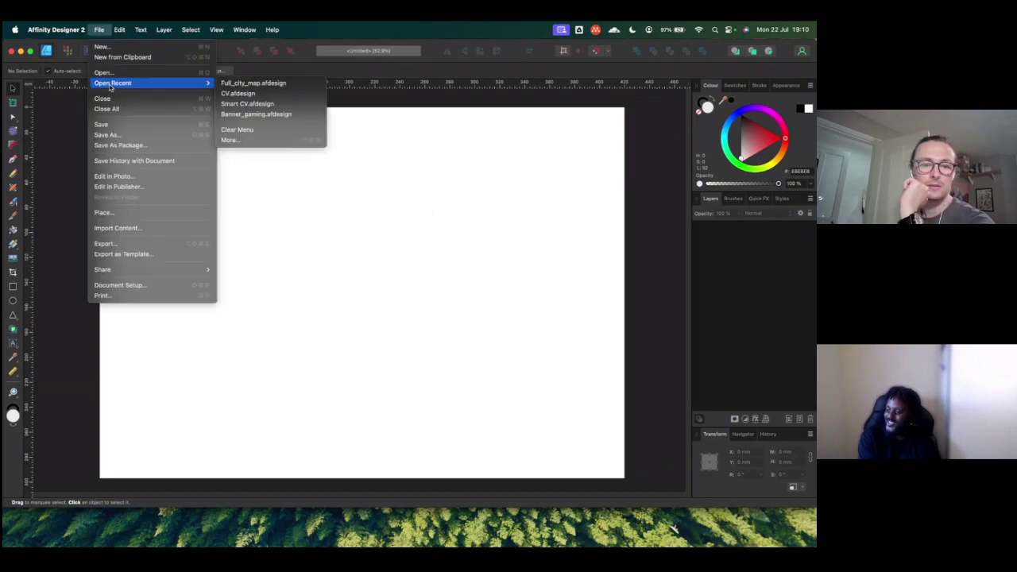
left_click(276, 114)
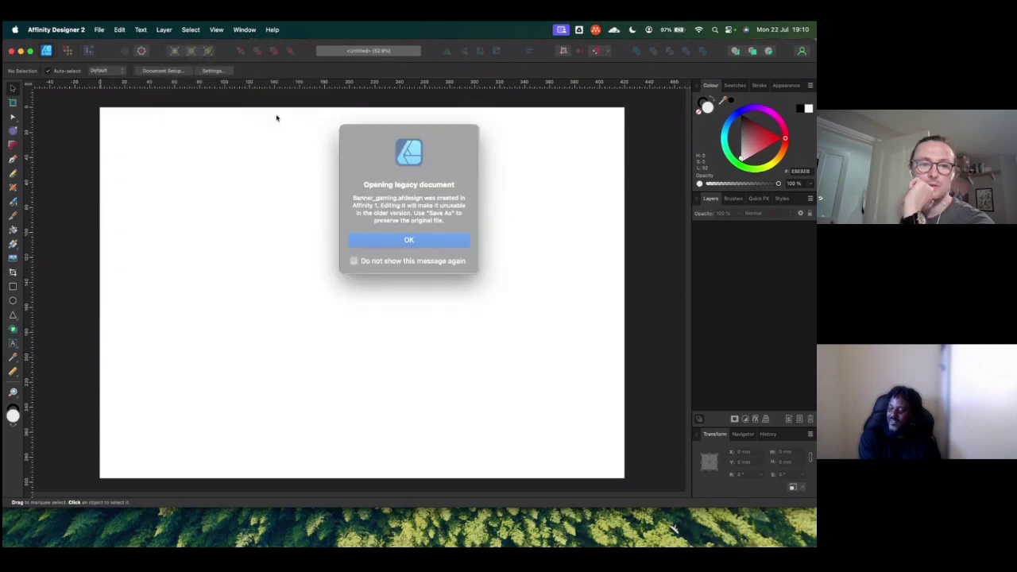
left_click(416, 238)
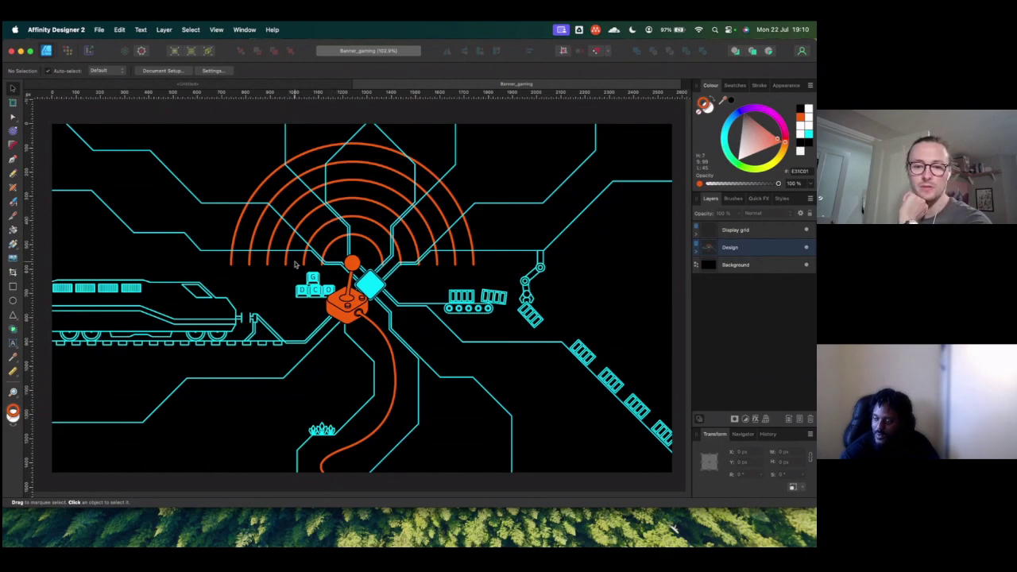
Step: Toggle the Joy-stick, Ops and Gaming layers off and on, then close Banner_gaming, saving changes
left_click(696, 252)
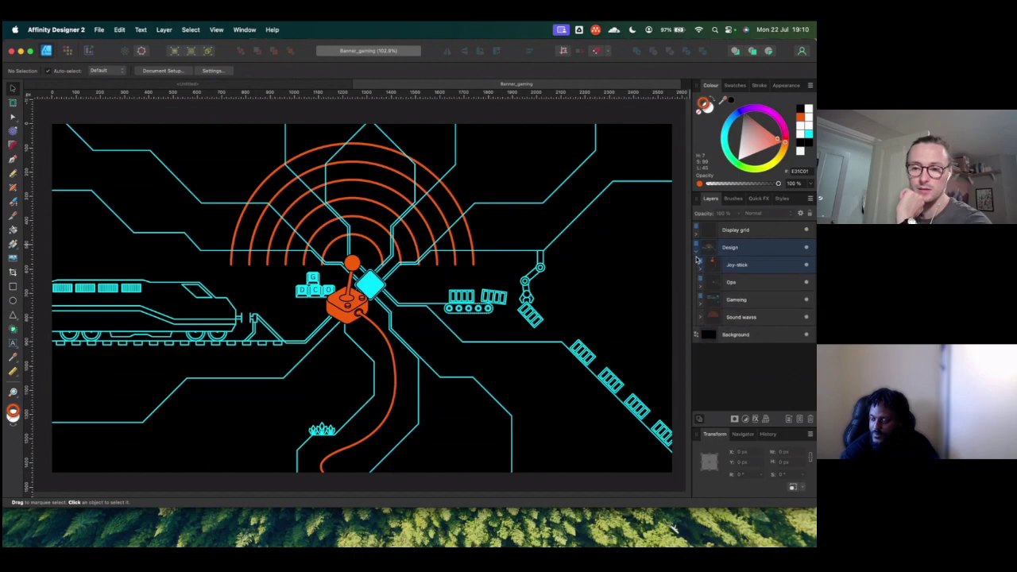
left_click(806, 266)
left_click(806, 266)
left_click(806, 283)
left_click(806, 282)
left_click(806, 300)
left_click(807, 300)
left_click(807, 283)
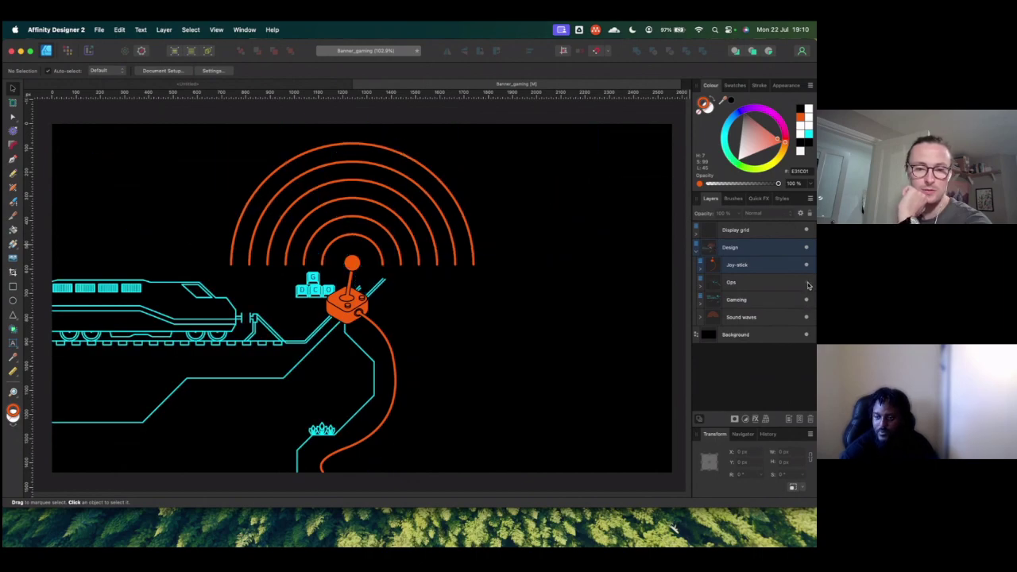
left_click(806, 283)
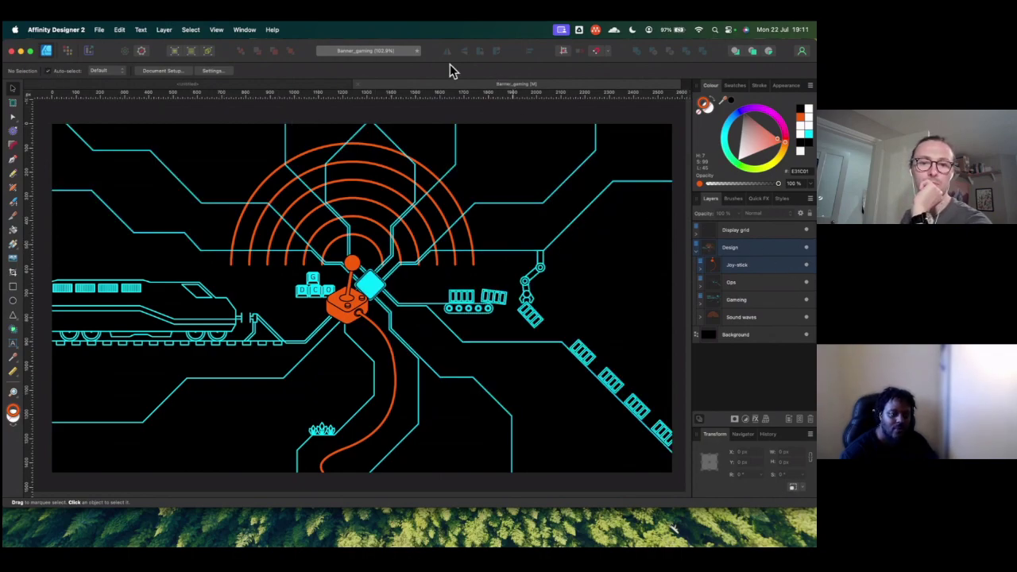
left_click(357, 85)
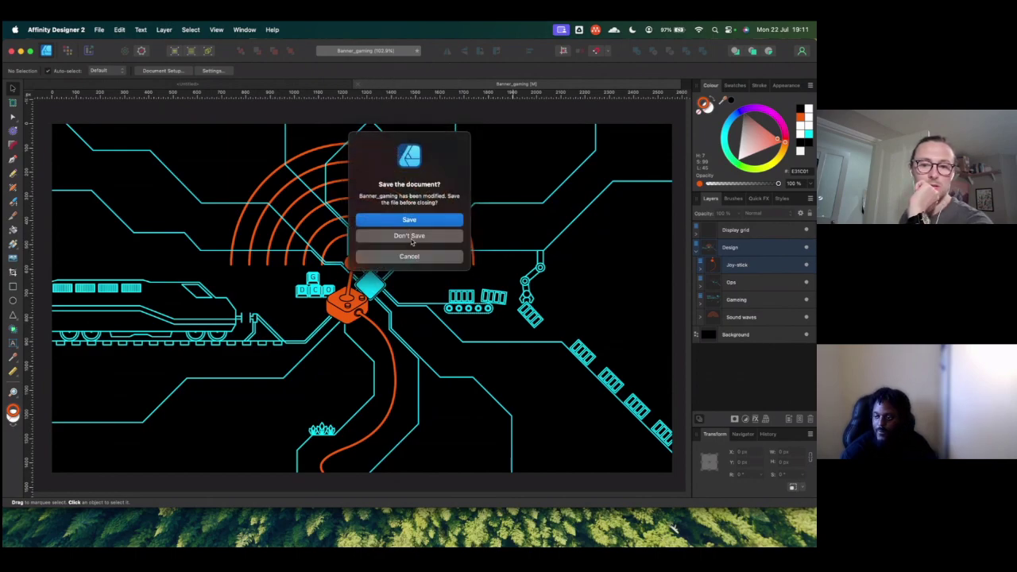
left_click(412, 219)
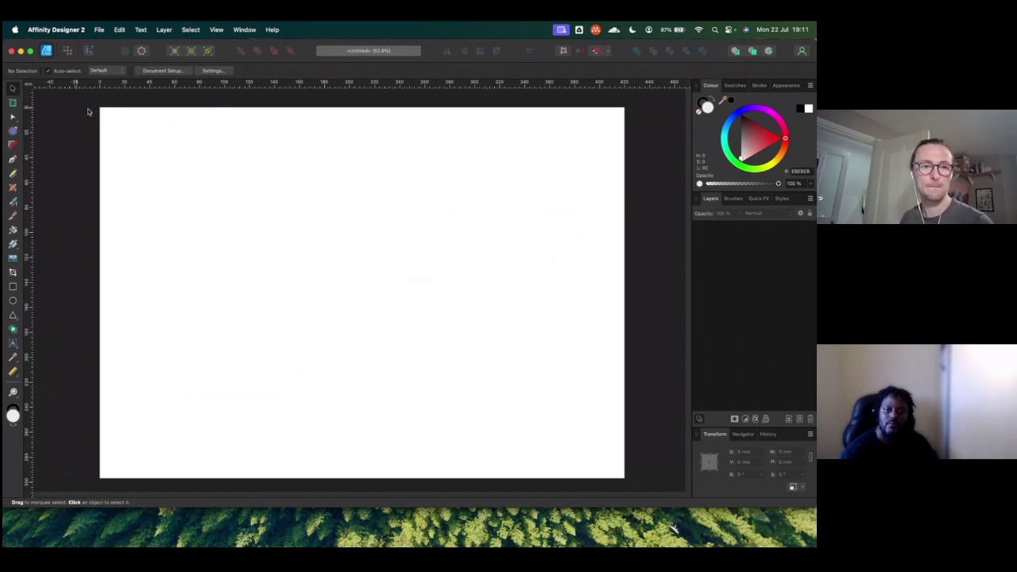
Step: Switch from the blank Affinity Designer document to Safari showing the Design_docs Drive folder
left_click(99, 30)
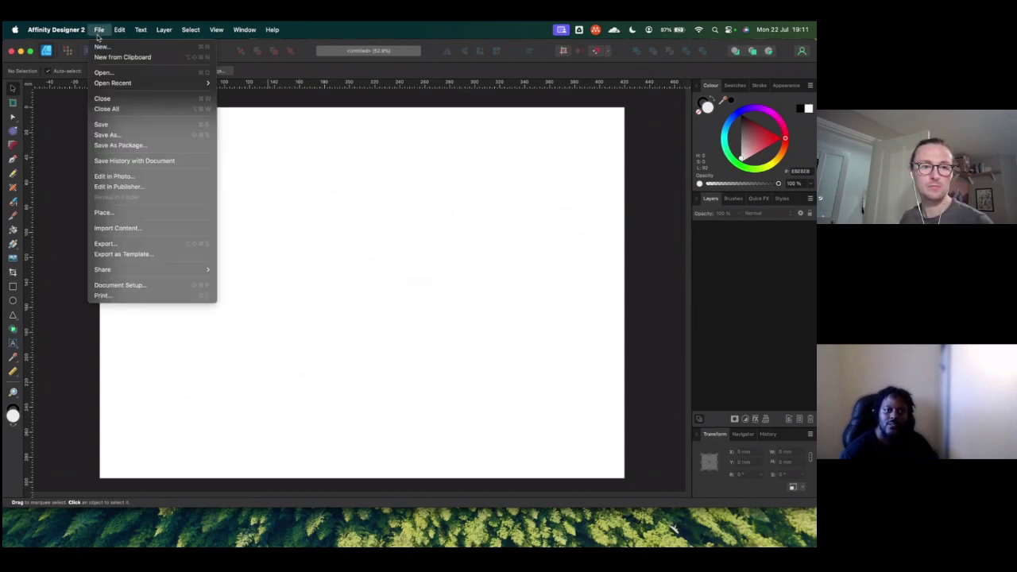
left_click(326, 144)
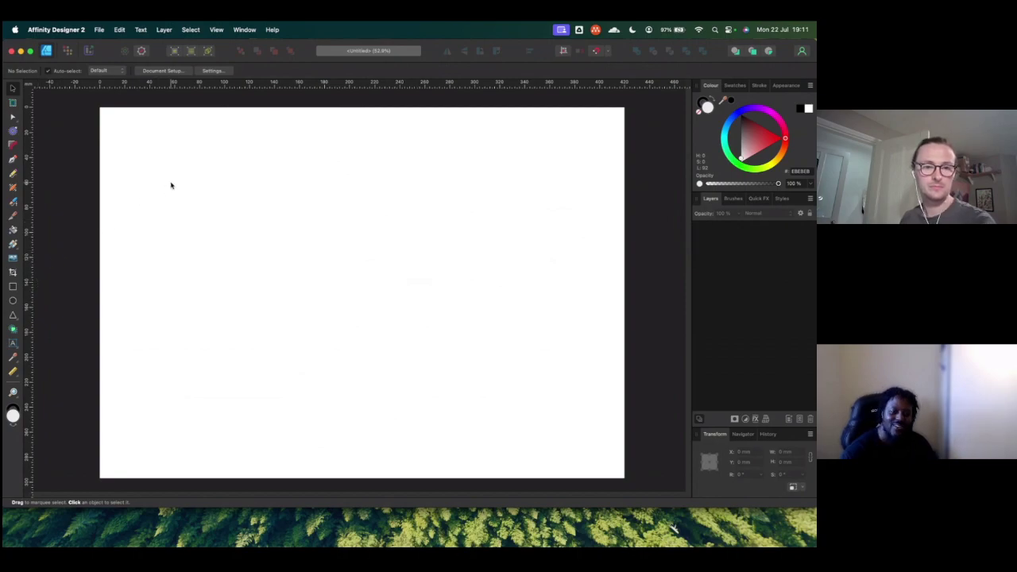
key("super+Tab")
key("super+Tab")
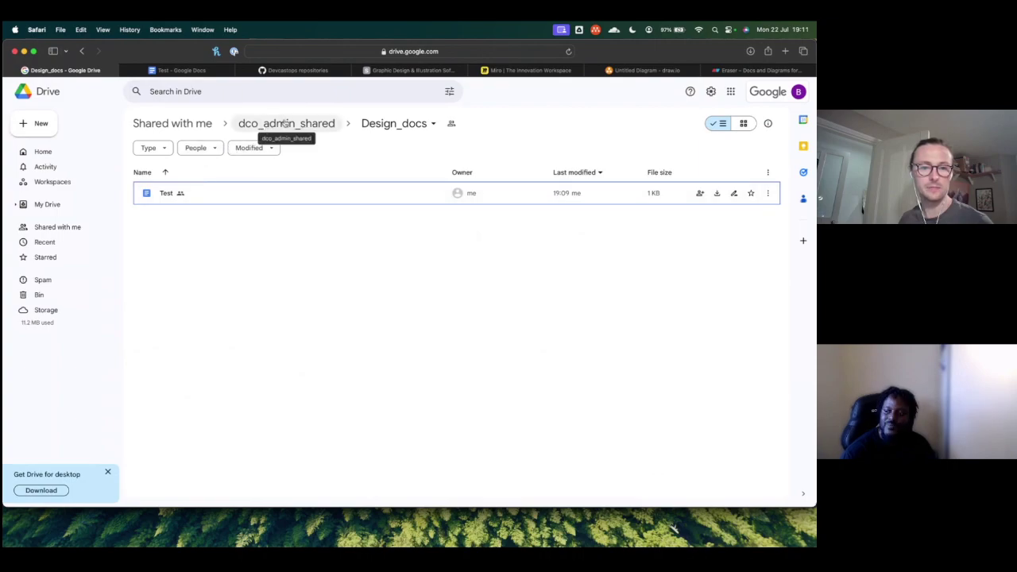
Step: Go up to the dco_admin_shared folder in Google Drive, then return to Affinity Designer
left_click(406, 124)
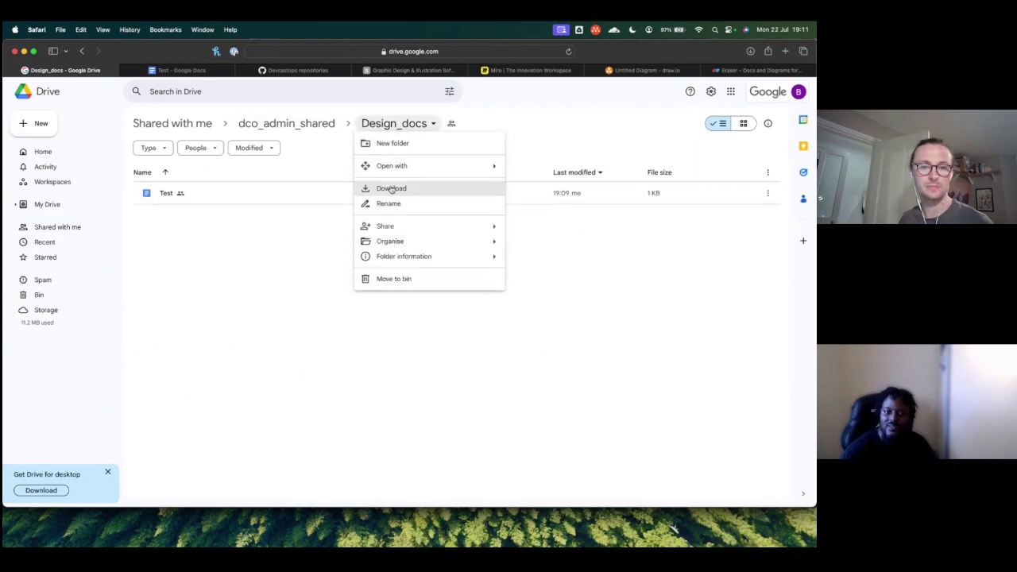
left_click(344, 119)
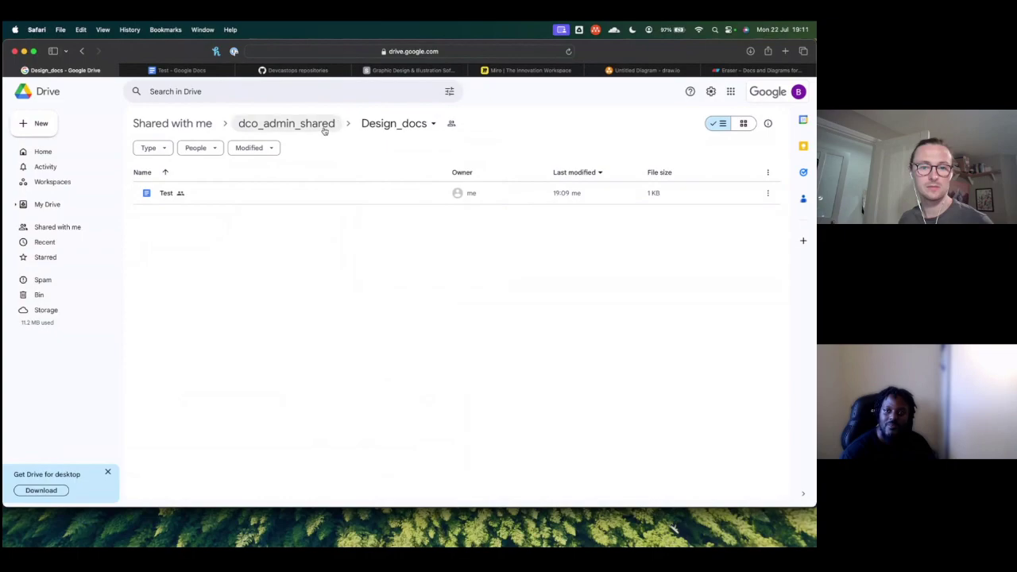
left_click(322, 128)
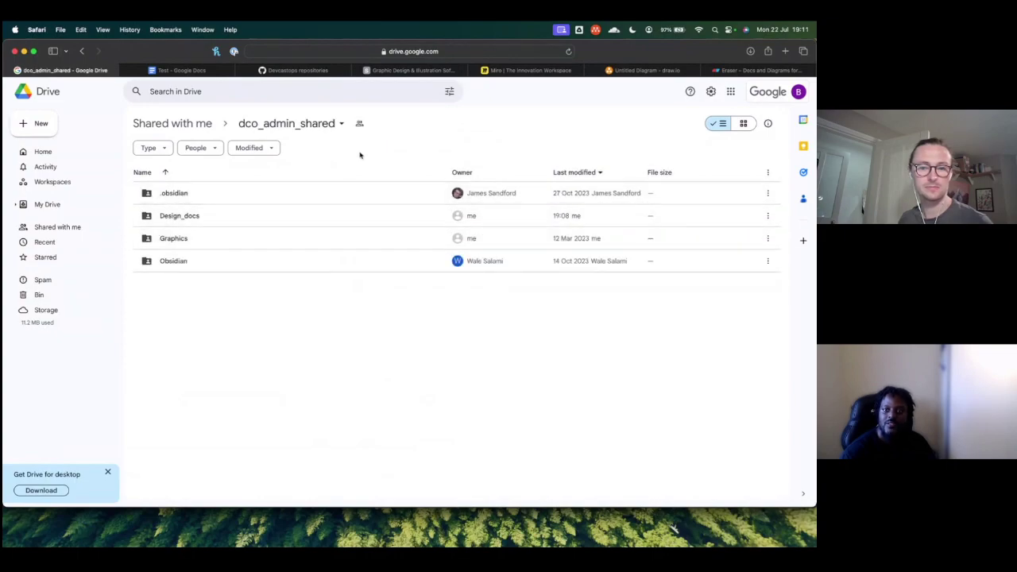
key("super+Tab")
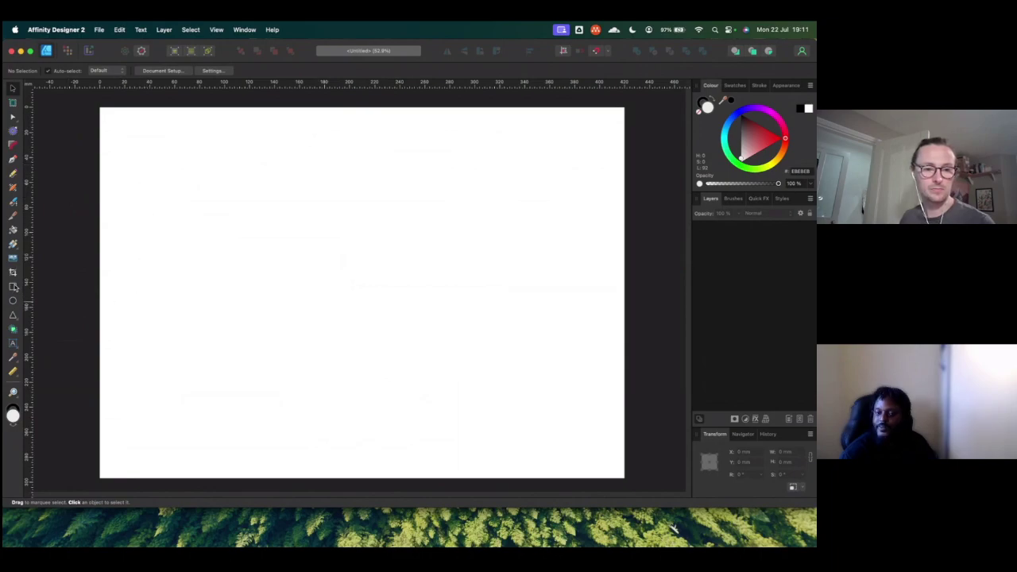
Step: Draw a rectangle and align and stretch it to cover the whole page
left_click(13, 286)
left_click_drag(126, 131, 598, 459)
left_click_drag(311, 287, 305, 271)
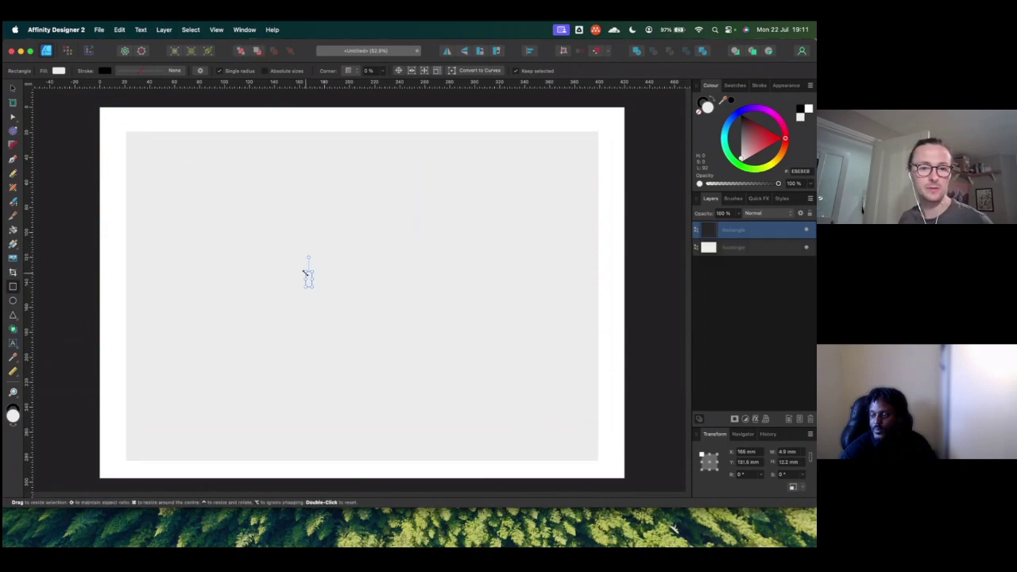
key("super+z")
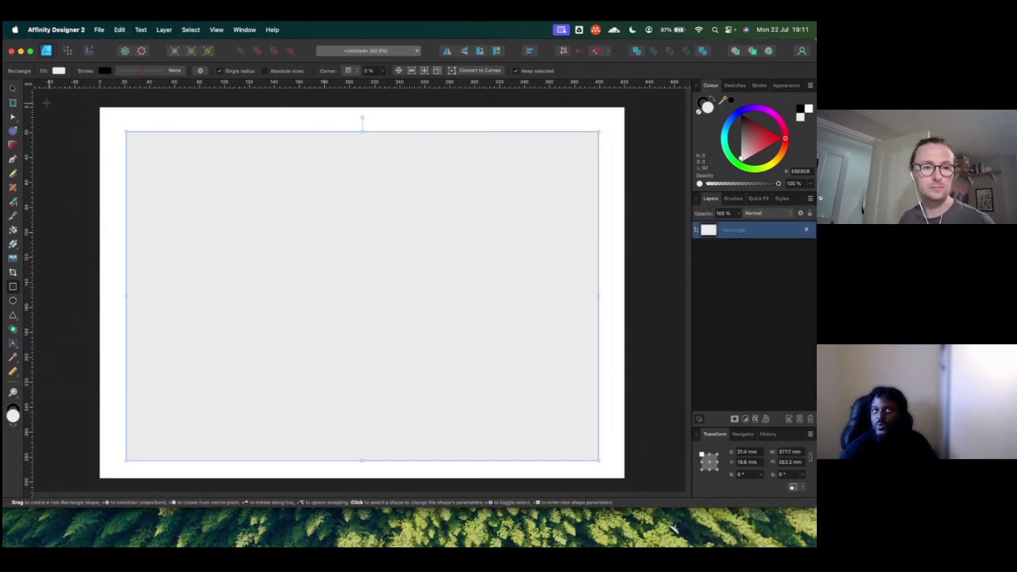
left_click(13, 89)
left_click_drag(223, 197, 214, 190)
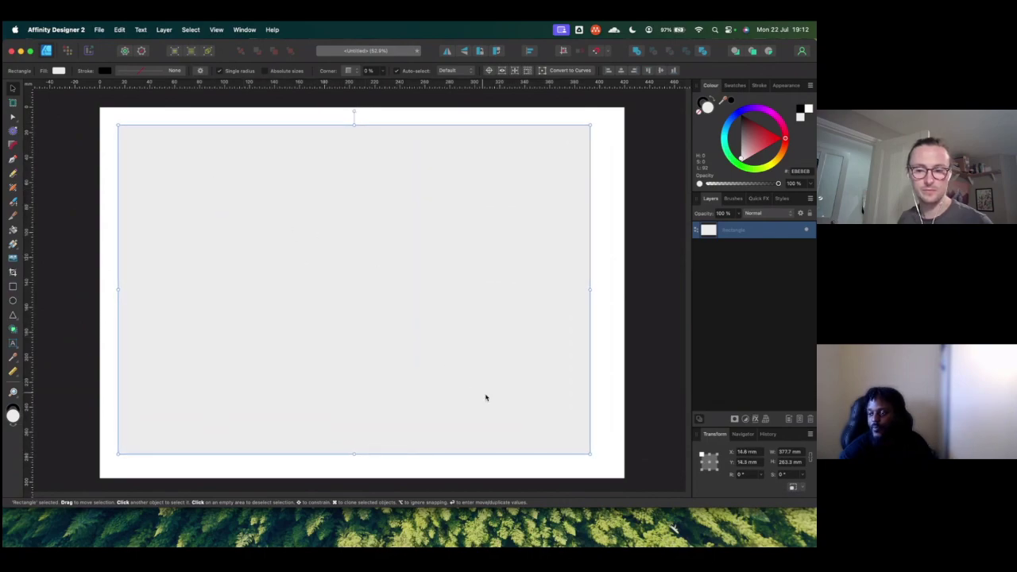
left_click_drag(440, 388, 420, 371)
left_click_drag(570, 435, 622, 476)
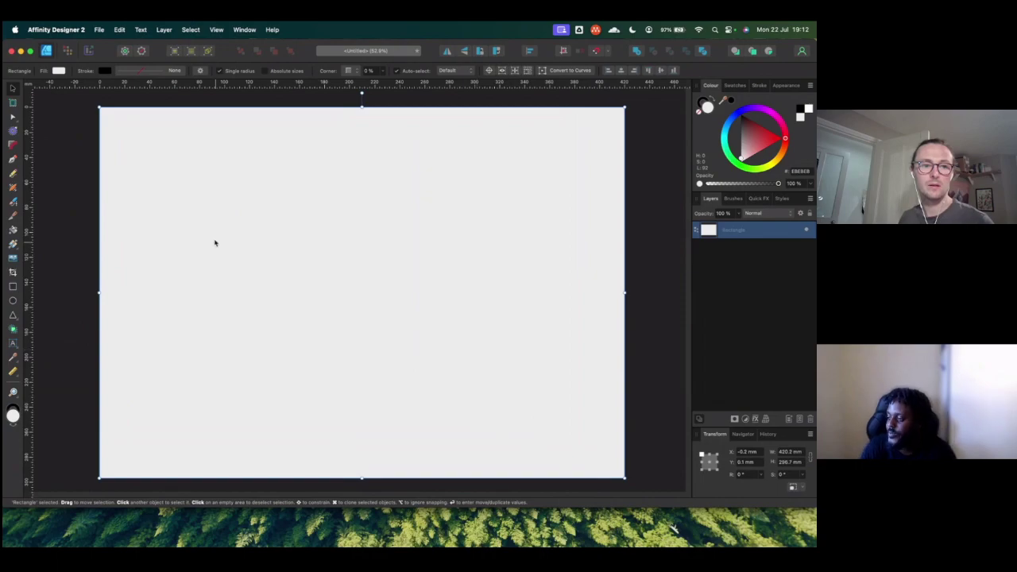
Step: Set the rectangle's fill to solid black (000000)
left_click(59, 71)
left_click(100, 117)
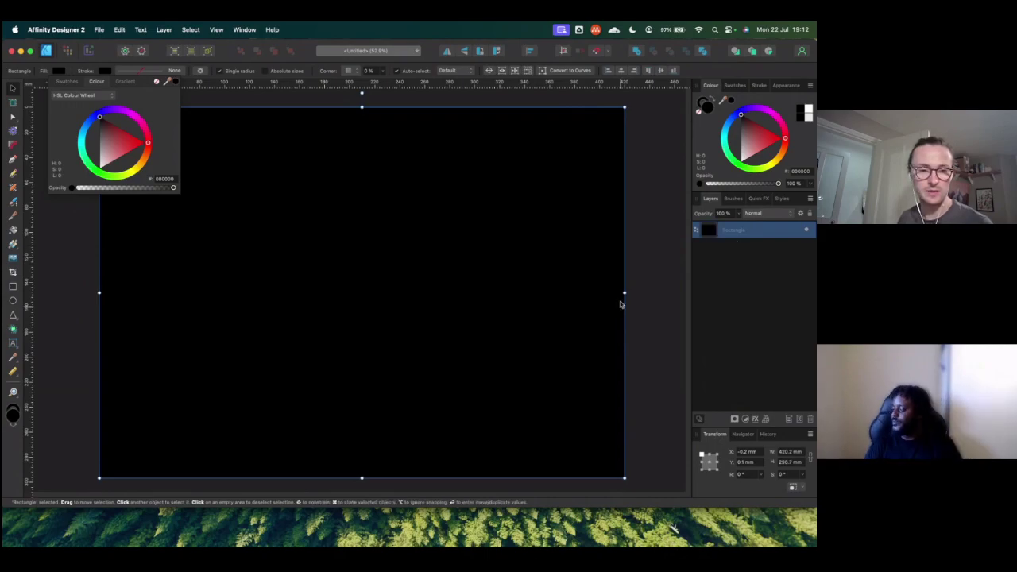
left_click(533, 254)
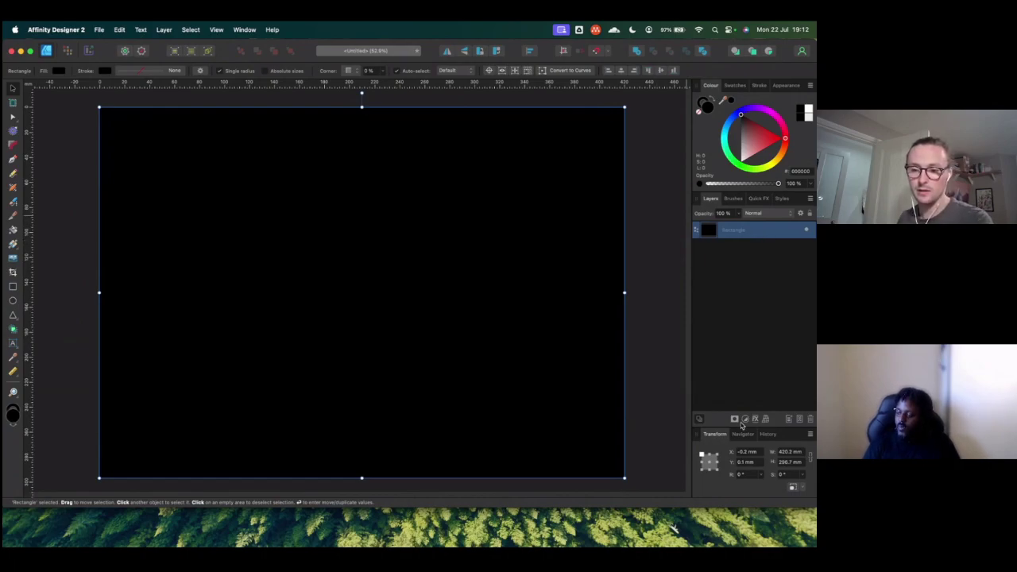
Step: Add a layer named Background and move the Rectangle into it
left_click(786, 421)
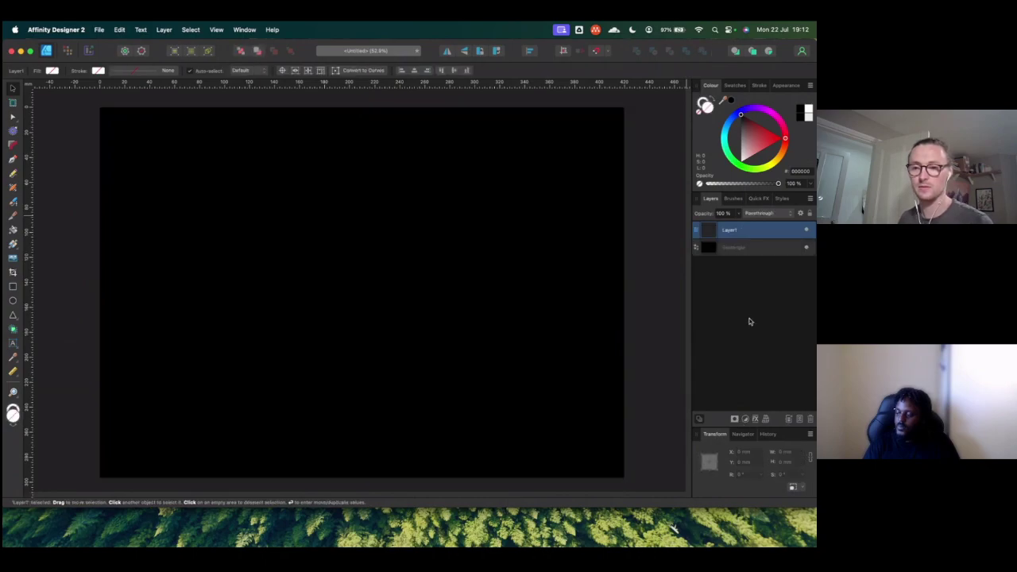
double_click(735, 232)
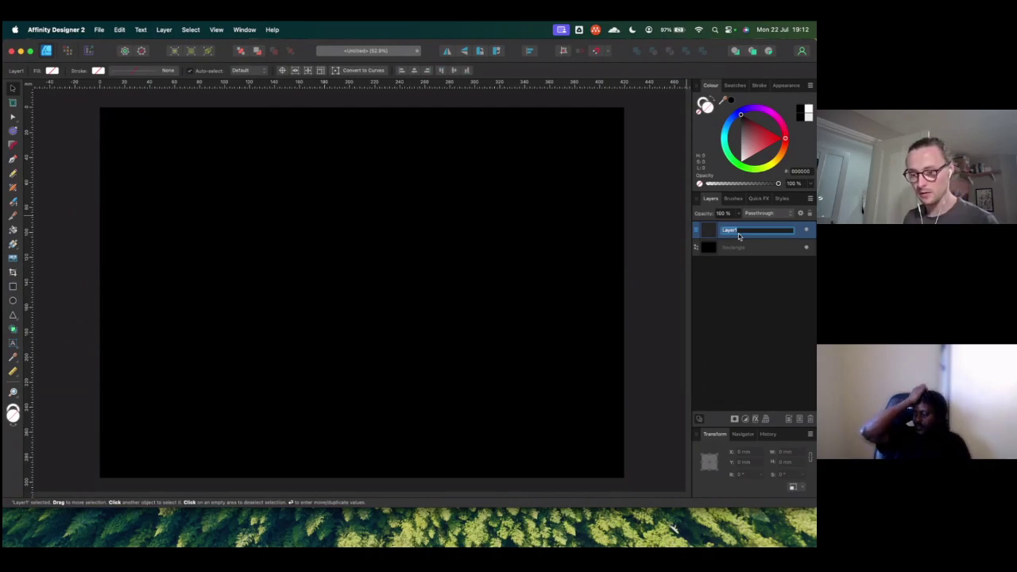
type("Background")
key("Return")
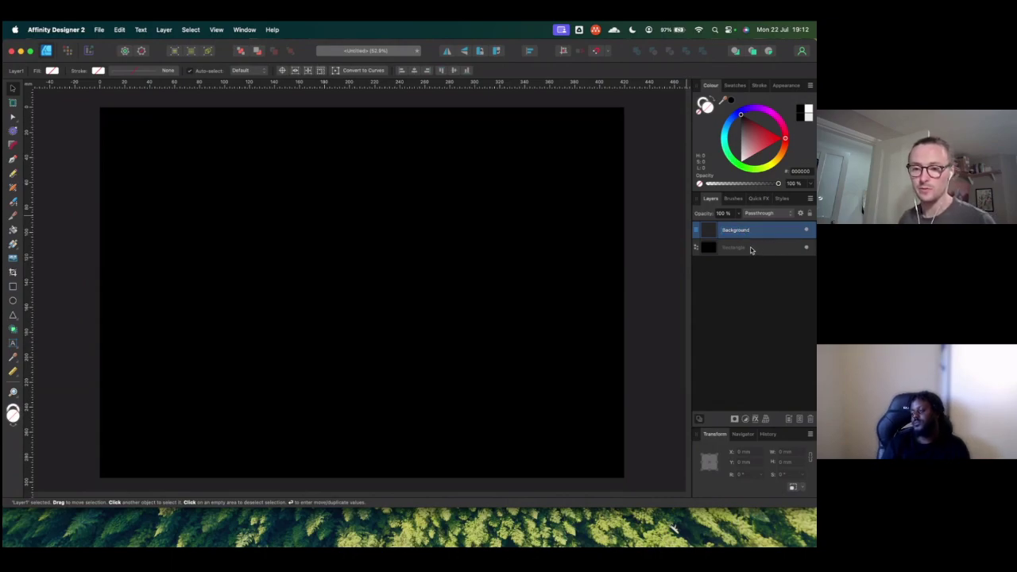
left_click_drag(751, 250, 744, 238)
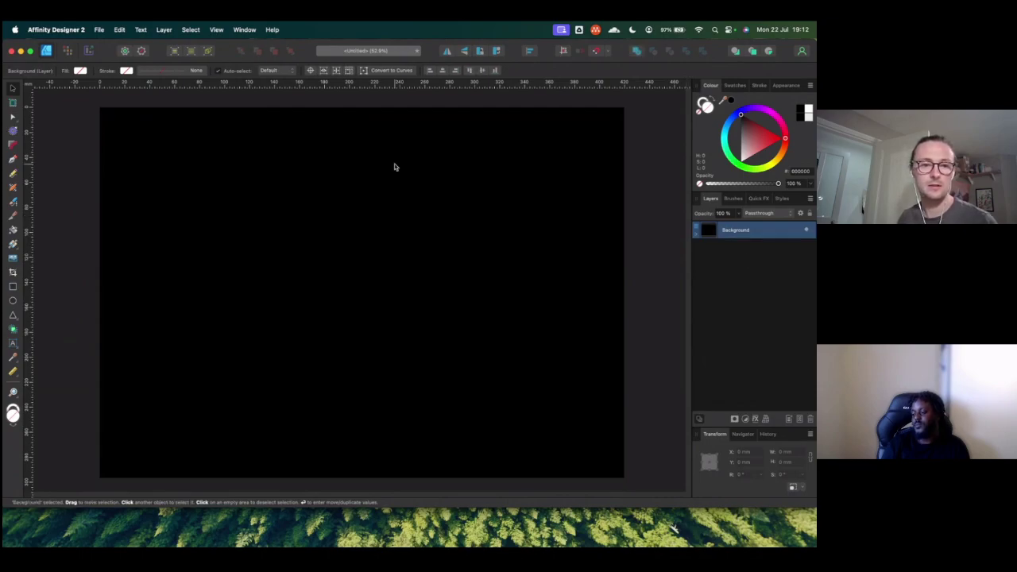
Step: Reopen Banner_gaming from recent files, hide its Display grid layer, and return to Untitled
left_click(99, 29)
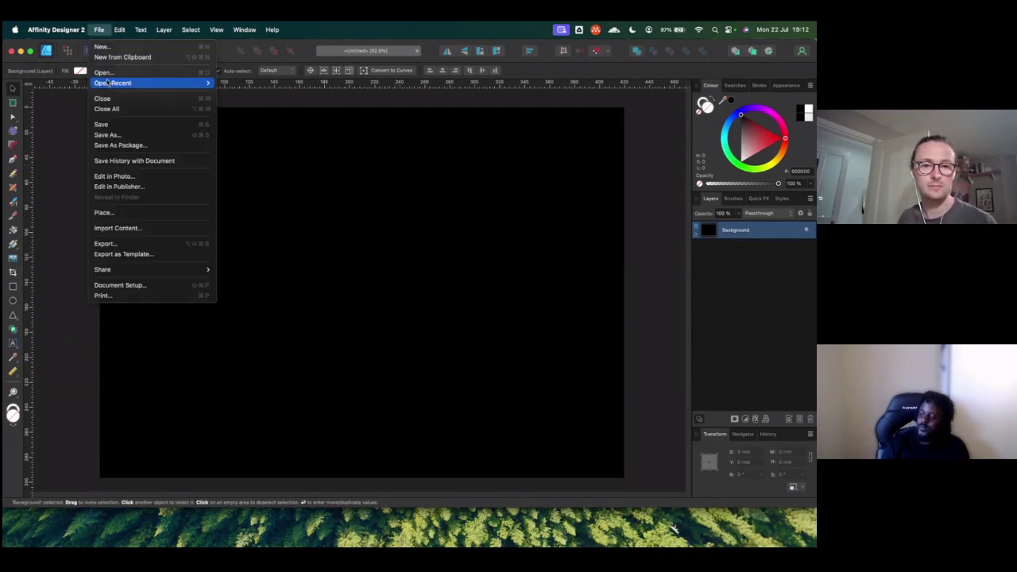
mouse_move(111, 83)
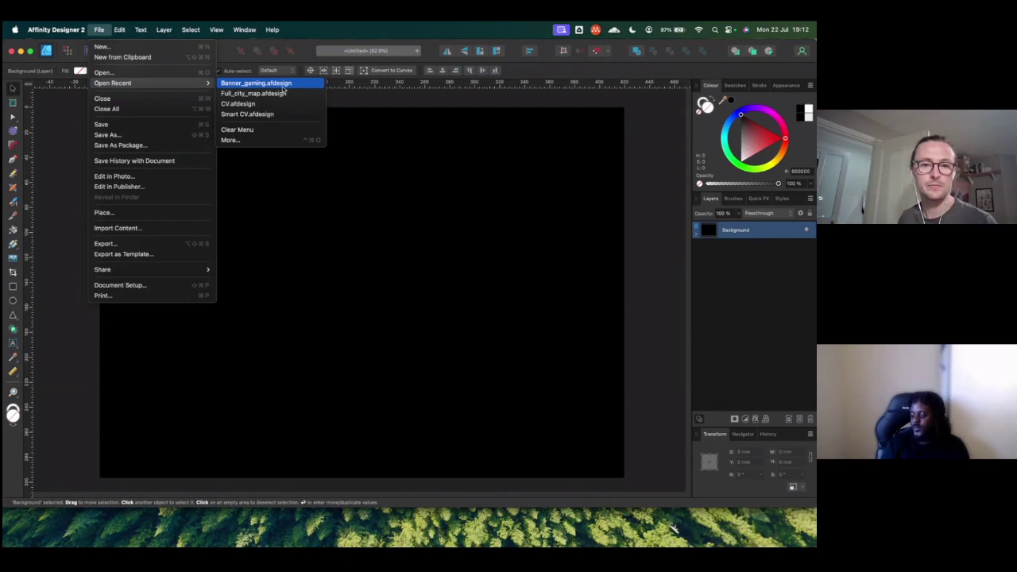
left_click(283, 85)
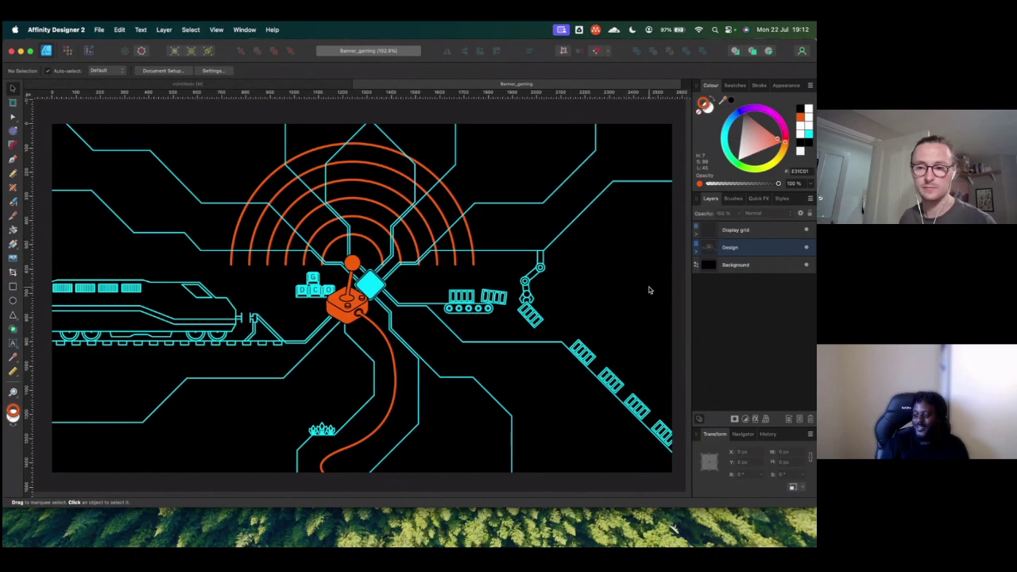
left_click(807, 230)
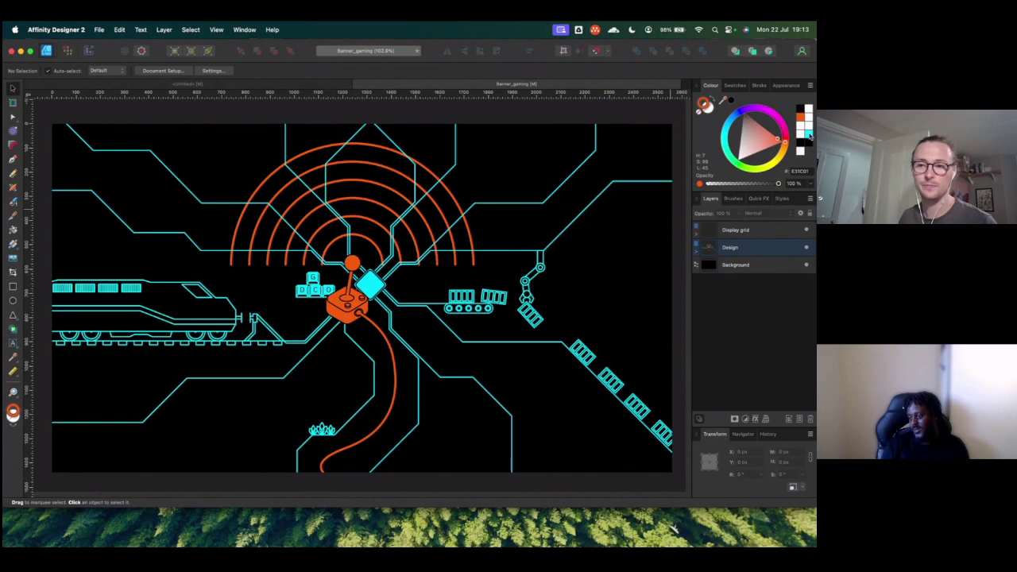
left_click(184, 84)
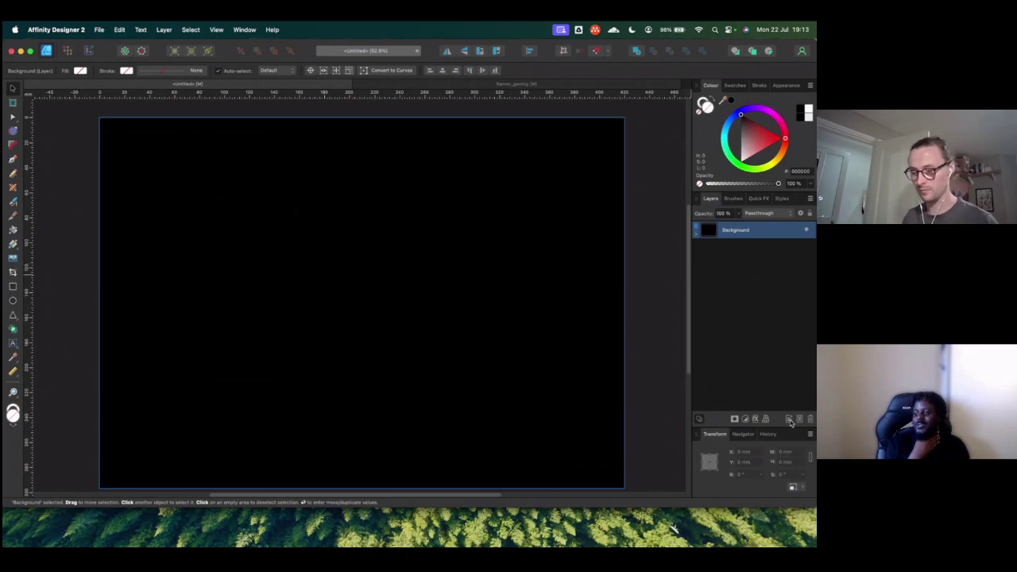
Step: Add a new layer above Background and name it Base structure
key("super+shift+n")
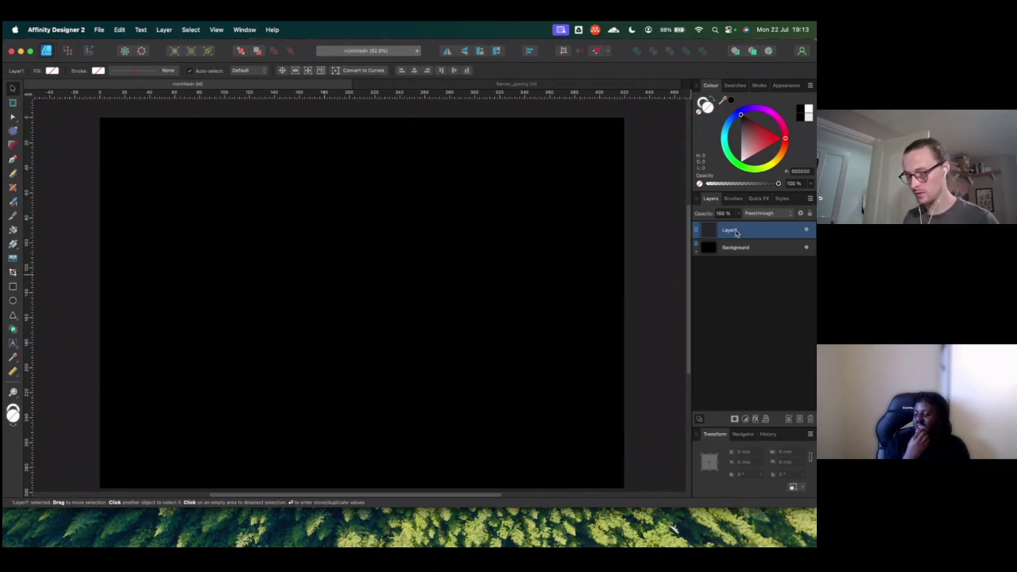
double_click(735, 232)
type("Cle")
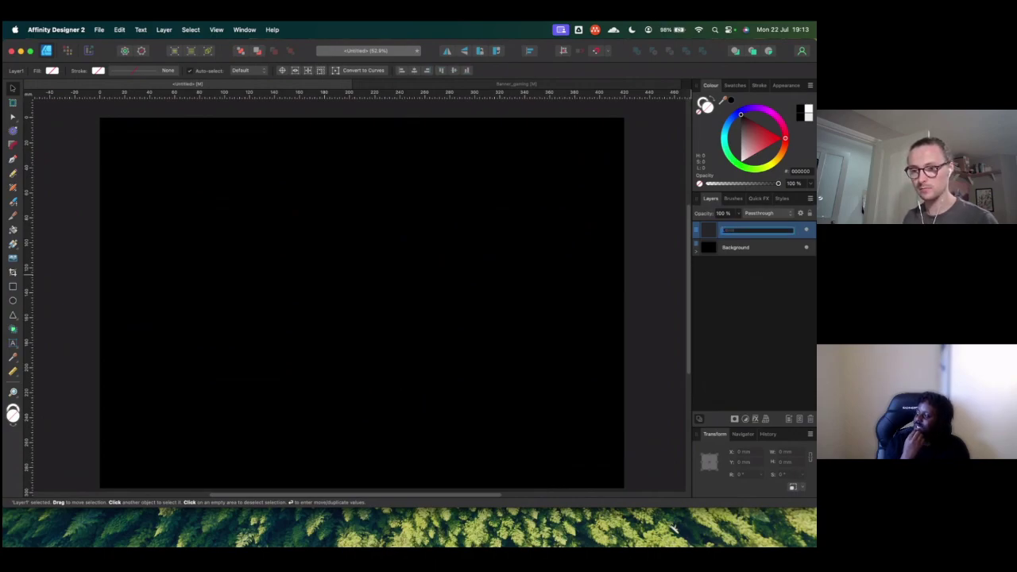
type("Base structure")
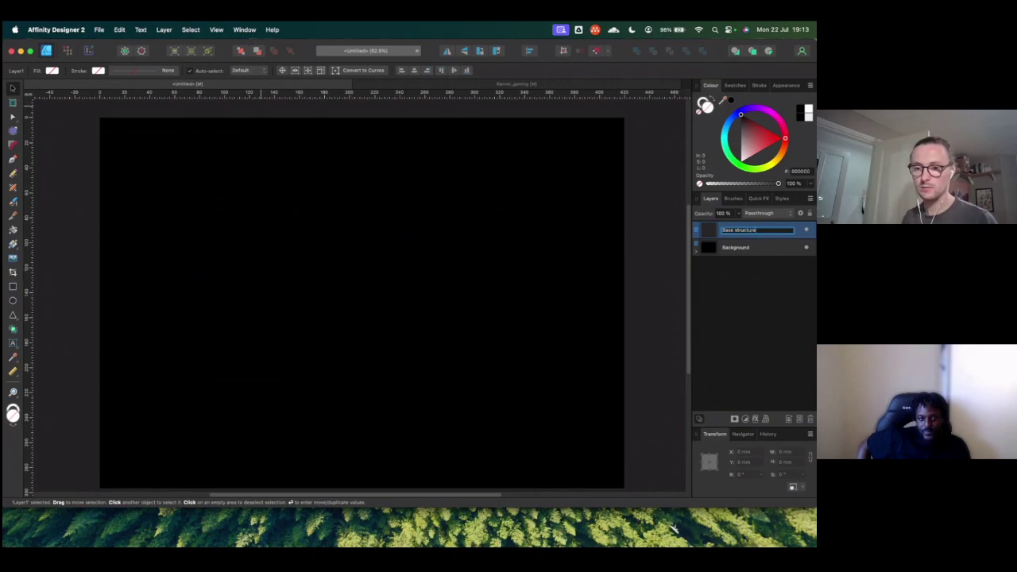
key("Return")
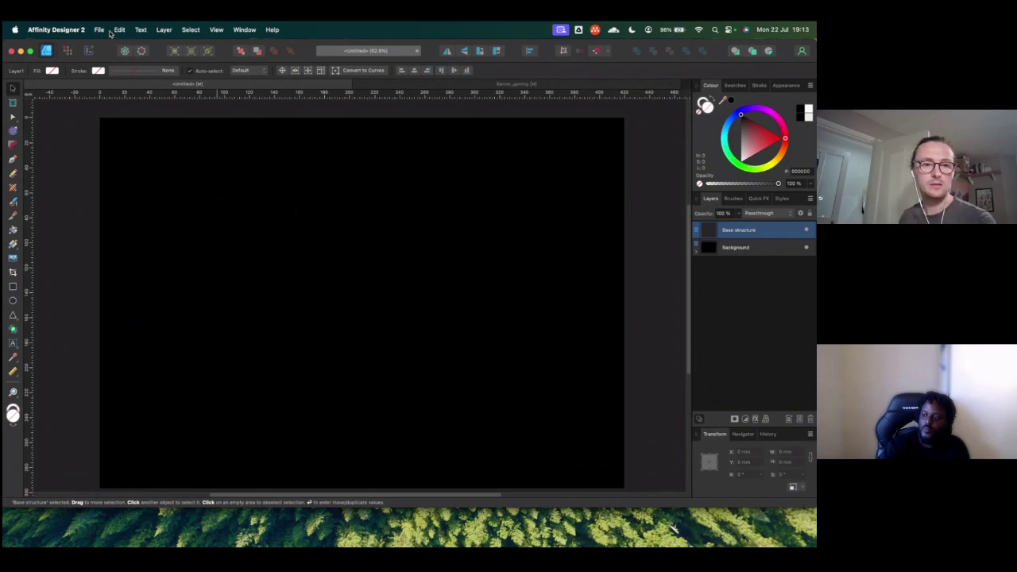
left_click(100, 30)
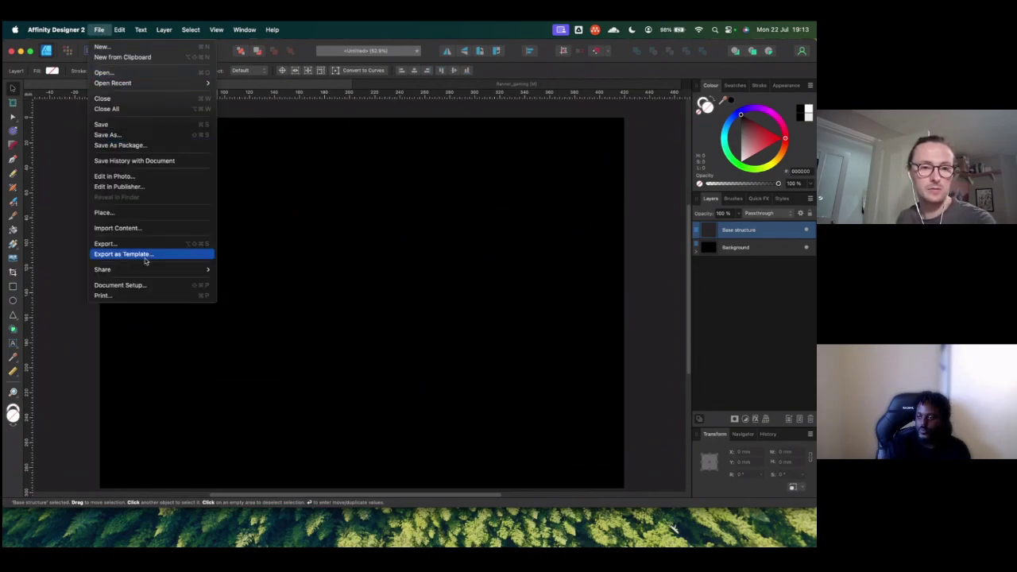
left_click(223, 154)
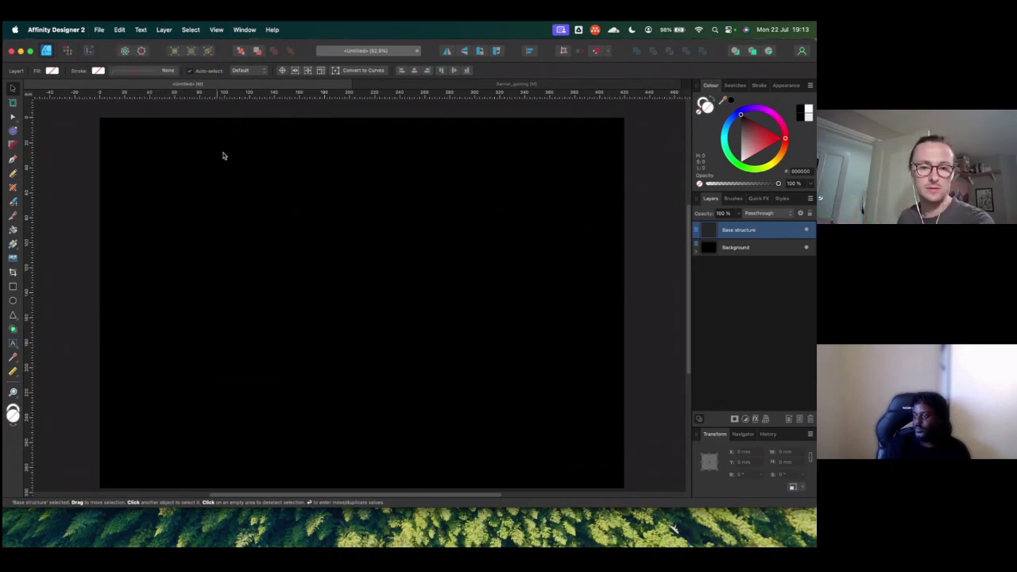
Step: In the Save dialog, browse Google Drive to the dco_admin_shared Design_docs folder
key("super+s")
left_click(243, 258)
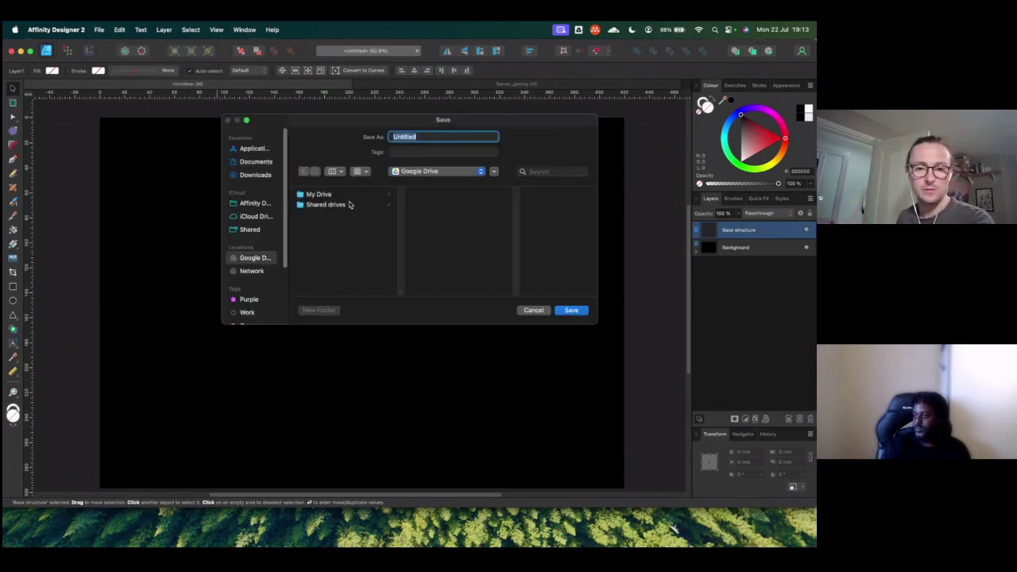
left_click(339, 205)
left_click(343, 196)
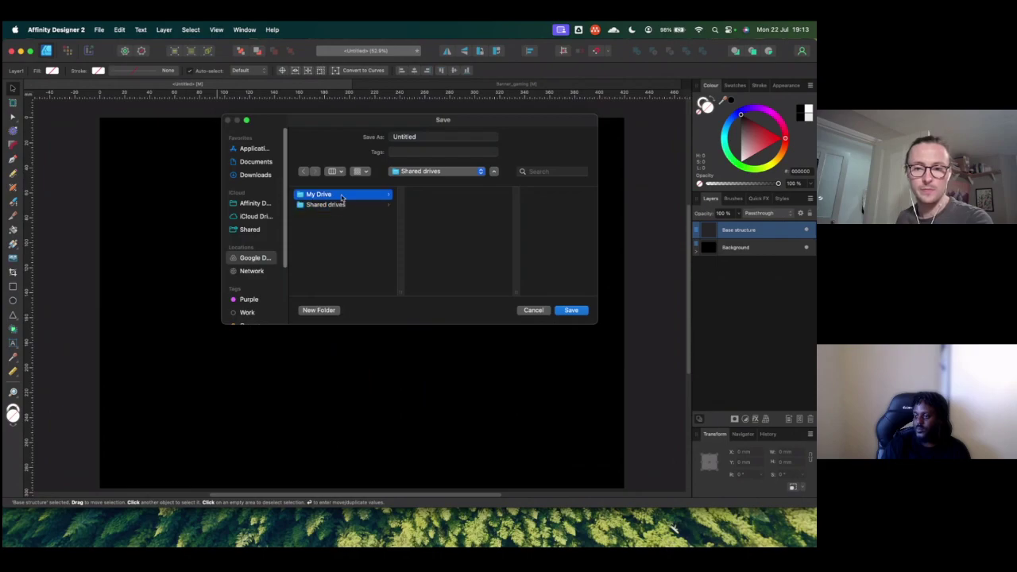
left_click(469, 197)
left_click(511, 204)
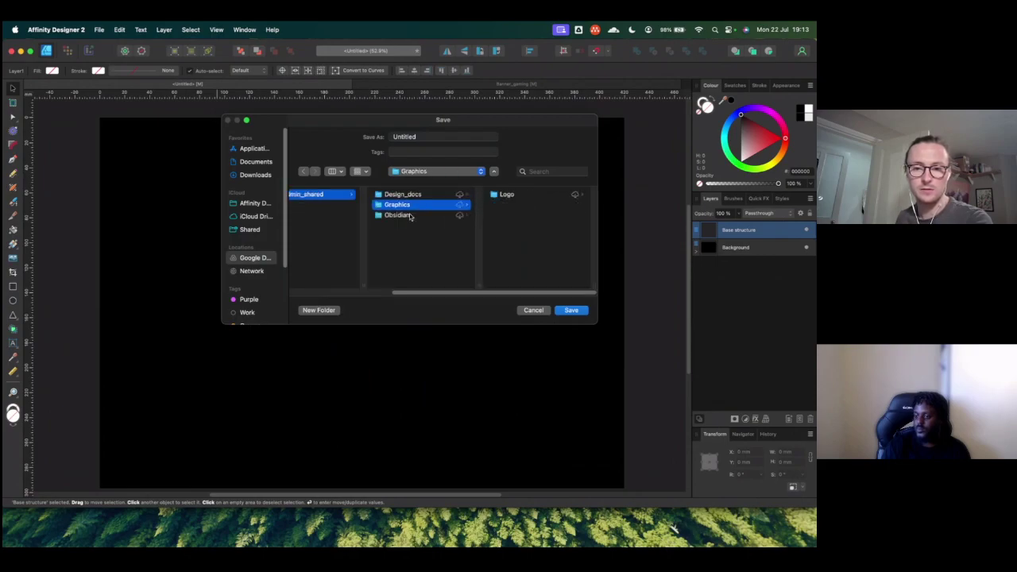
key("Up")
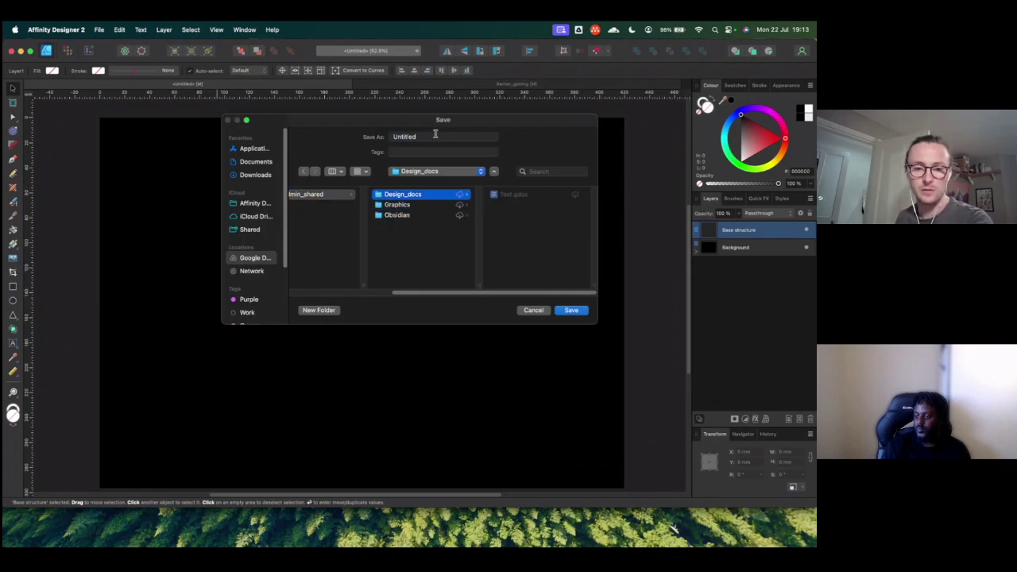
Step: Create a new HLDs folder and save the document there as infra
left_click(319, 310)
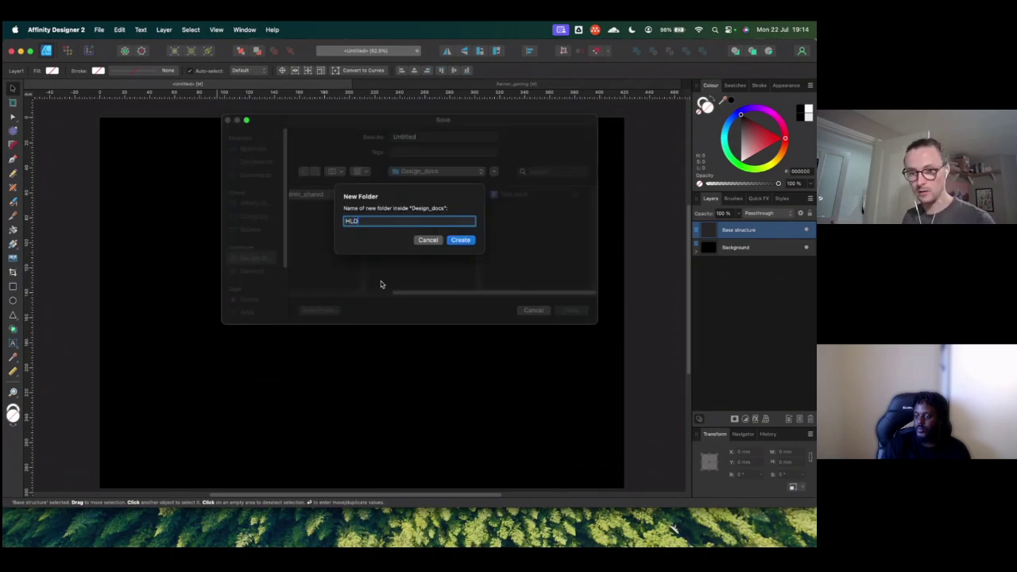
left_click(462, 240)
key("Tab")
type("in")
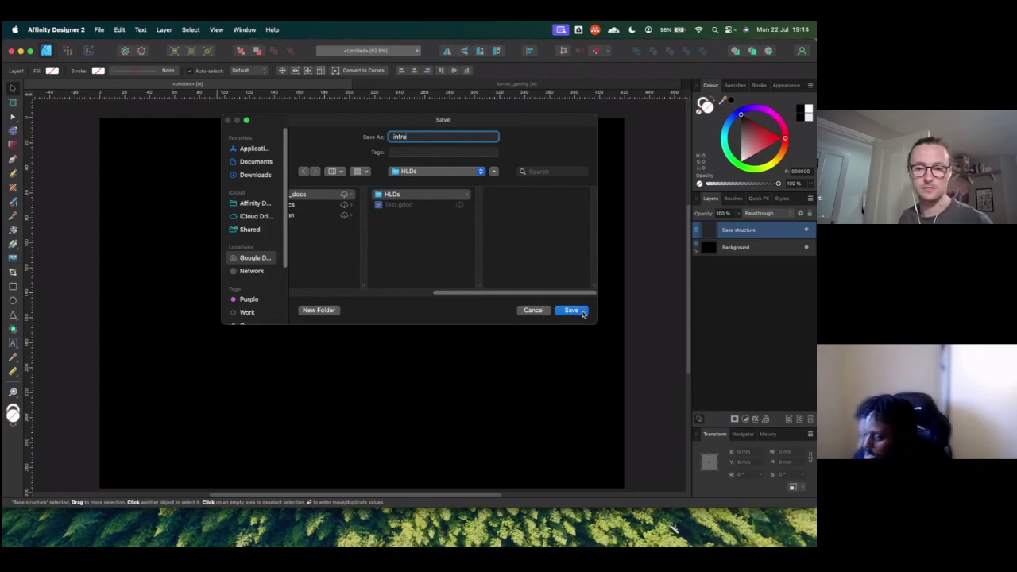
left_click(581, 311)
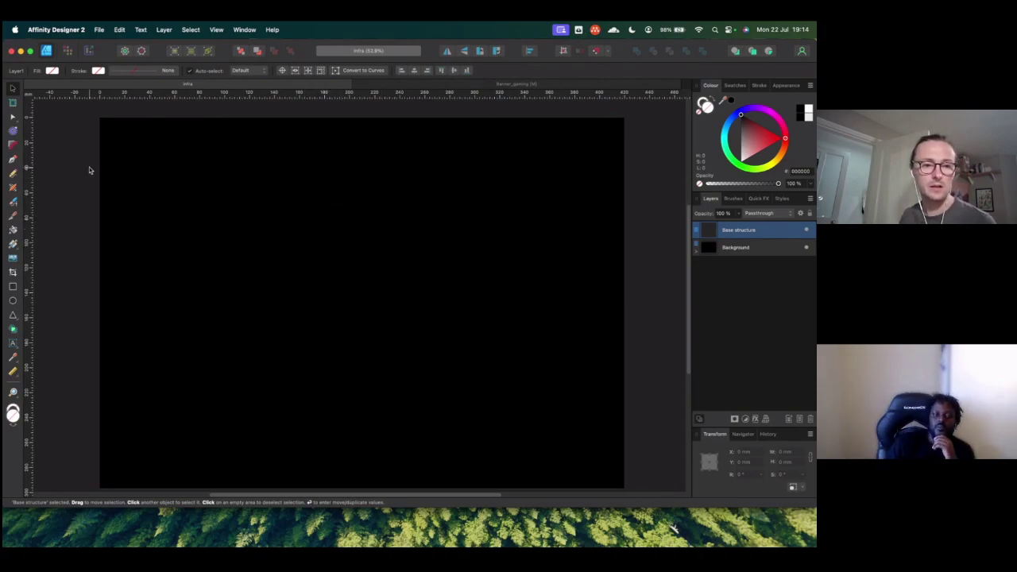
Step: Draw a rectangle covering nearly the whole black page
left_click(13, 286)
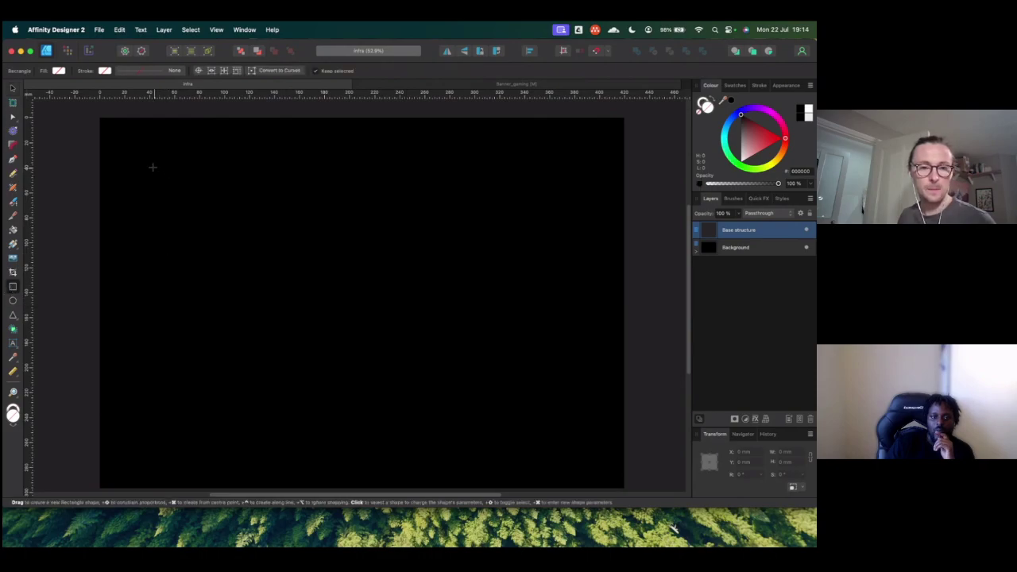
left_click_drag(126, 143, 618, 481)
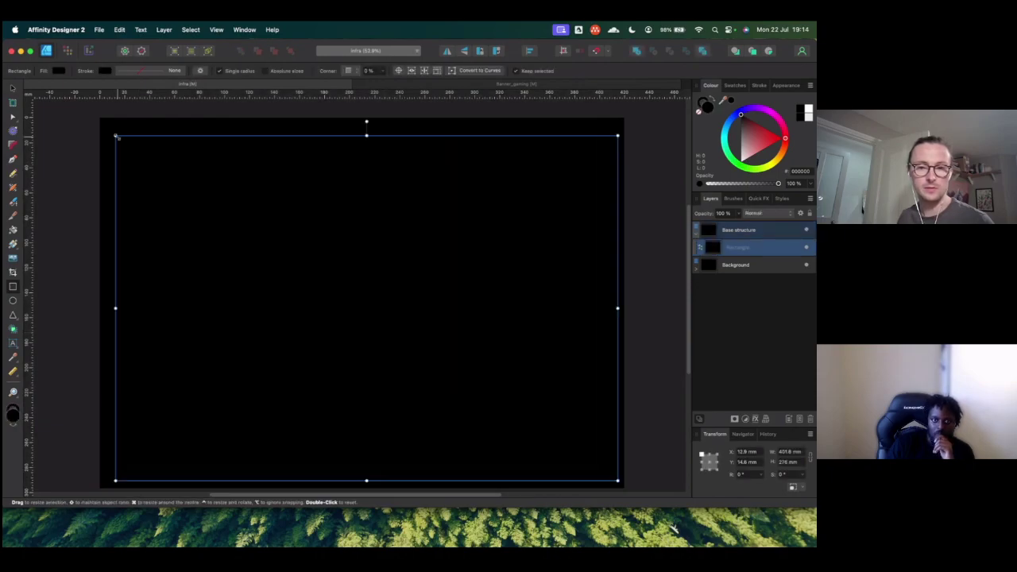
left_click_drag(116, 137, 106, 124)
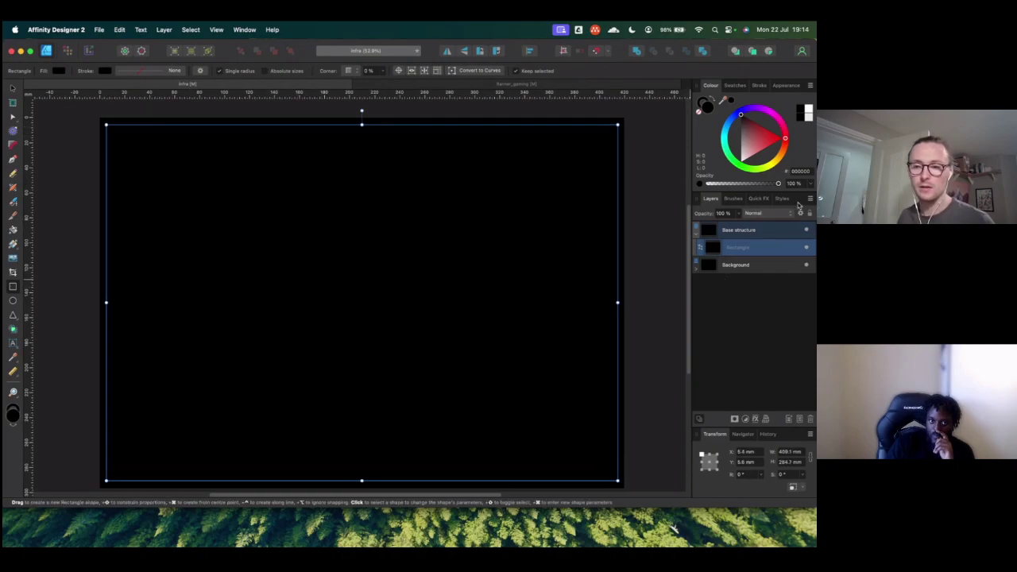
Step: Copy the small orange ellipse (F25C00) from Banner_gaming and paste it into infra
left_click(527, 84)
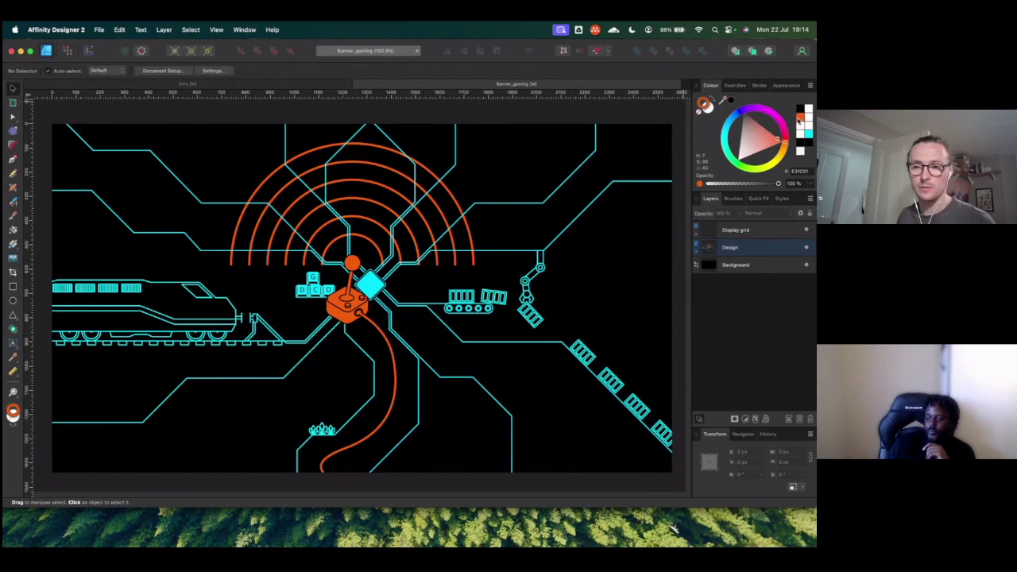
left_click(794, 113)
left_click_drag(794, 113, 796, 120)
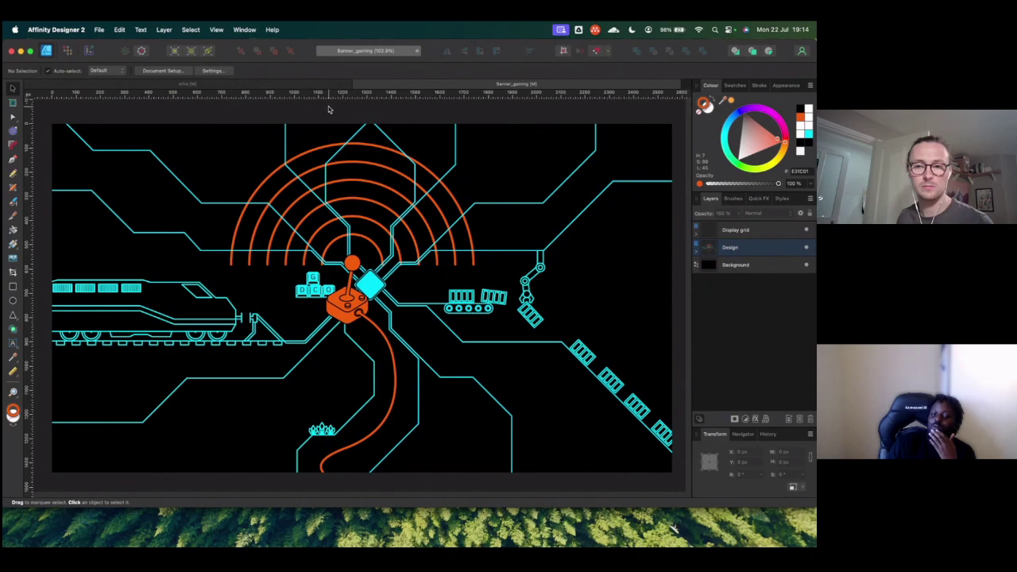
left_click_drag(723, 100, 795, 117)
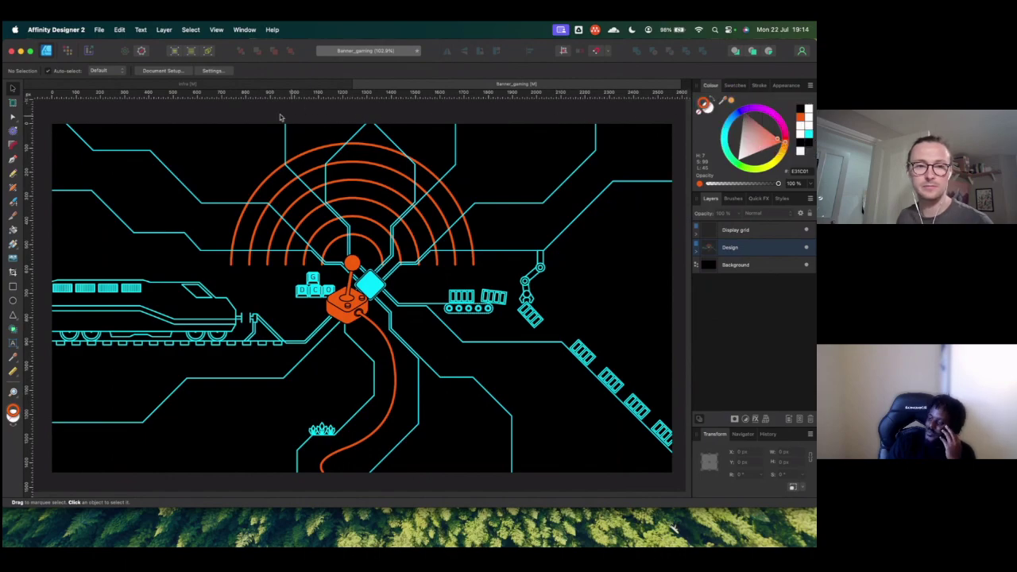
left_click_drag(724, 101, 350, 270)
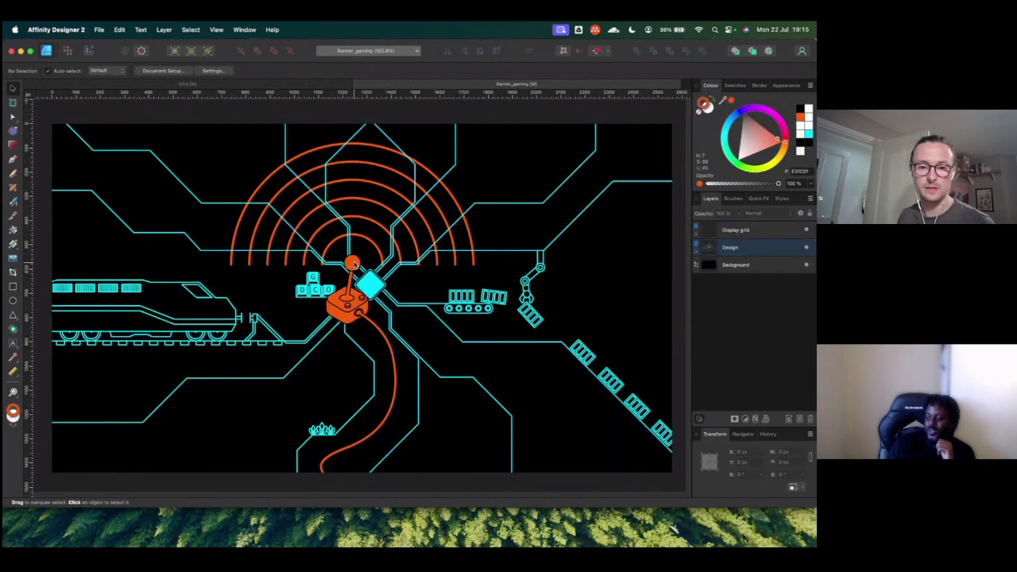
left_click(354, 265)
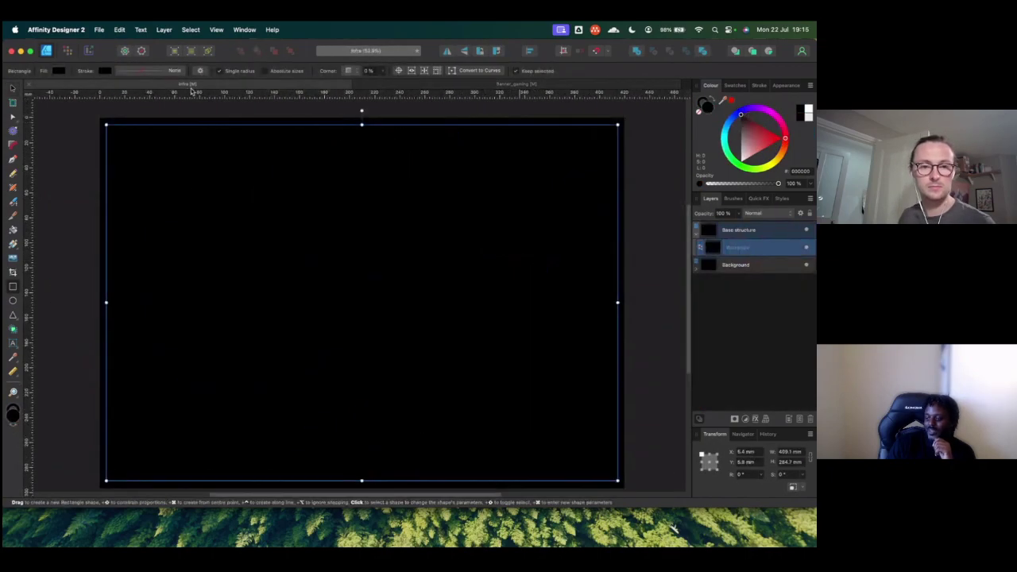
key("super+v")
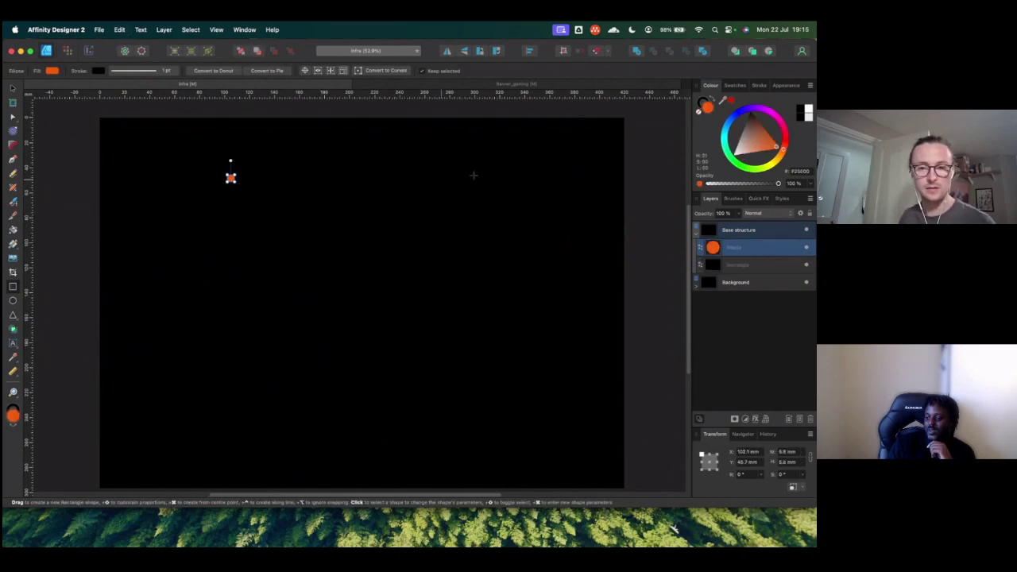
Step: Select the large rectangle and give its outline a 2 pt width
left_click_drag(474, 175, 230, 178)
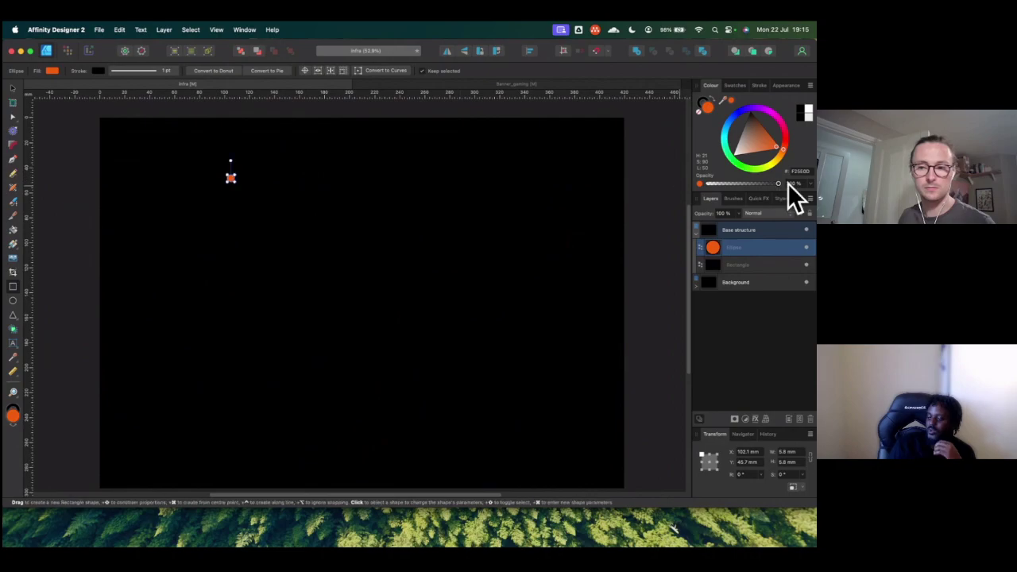
left_click(755, 264)
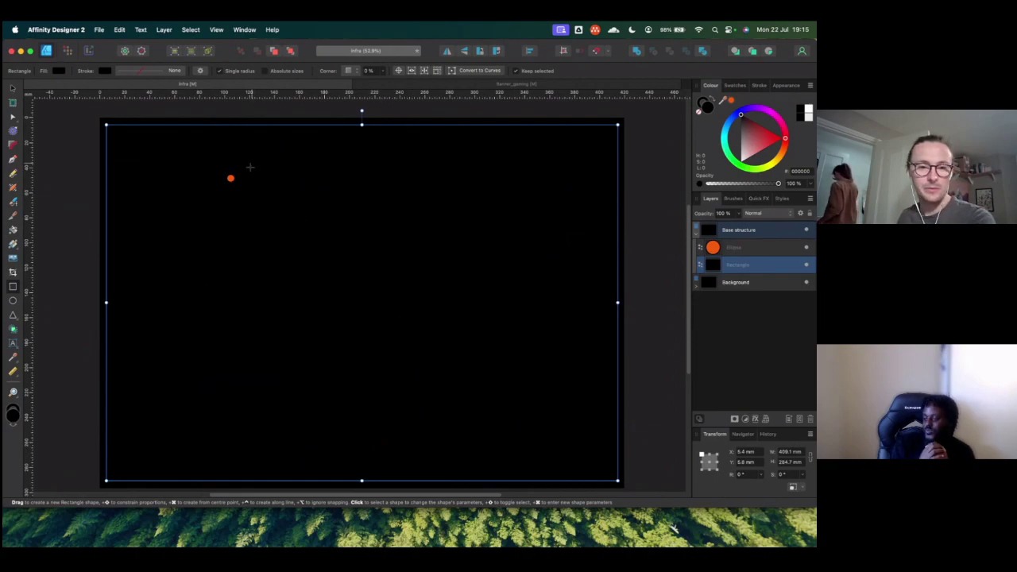
left_click(148, 74)
left_click_drag(108, 100, 125, 101)
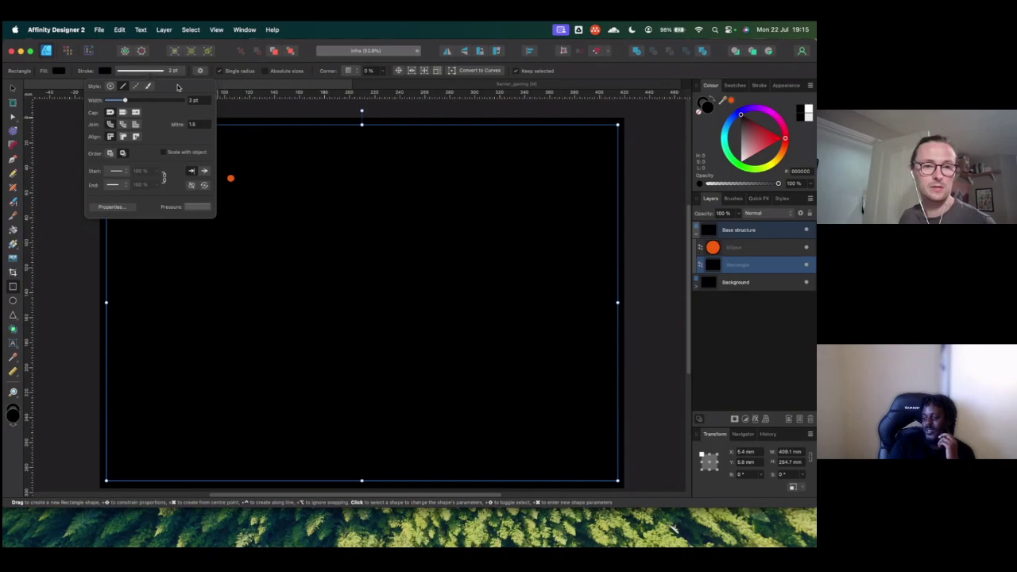
left_click(106, 71)
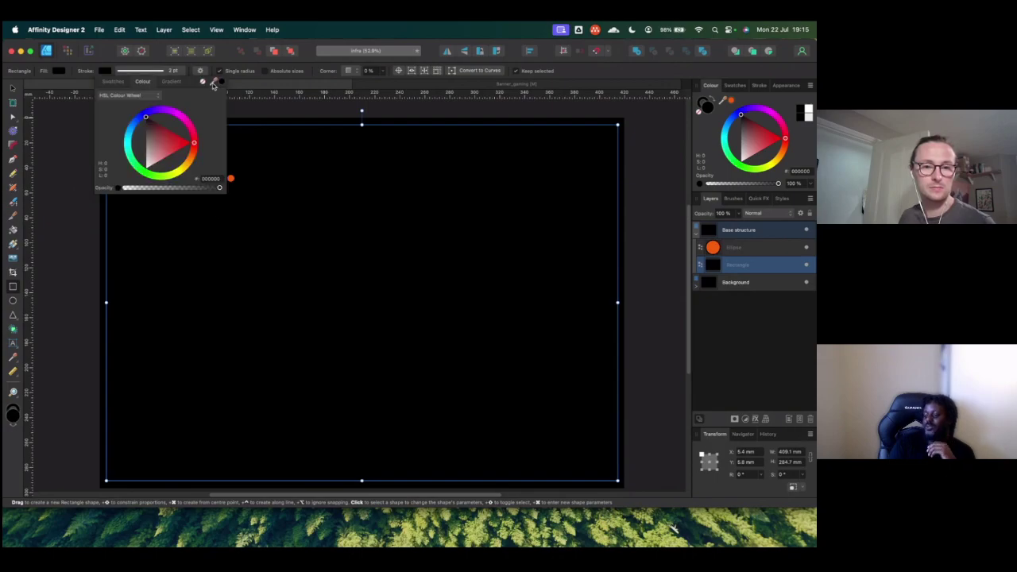
left_click_drag(212, 85, 229, 171)
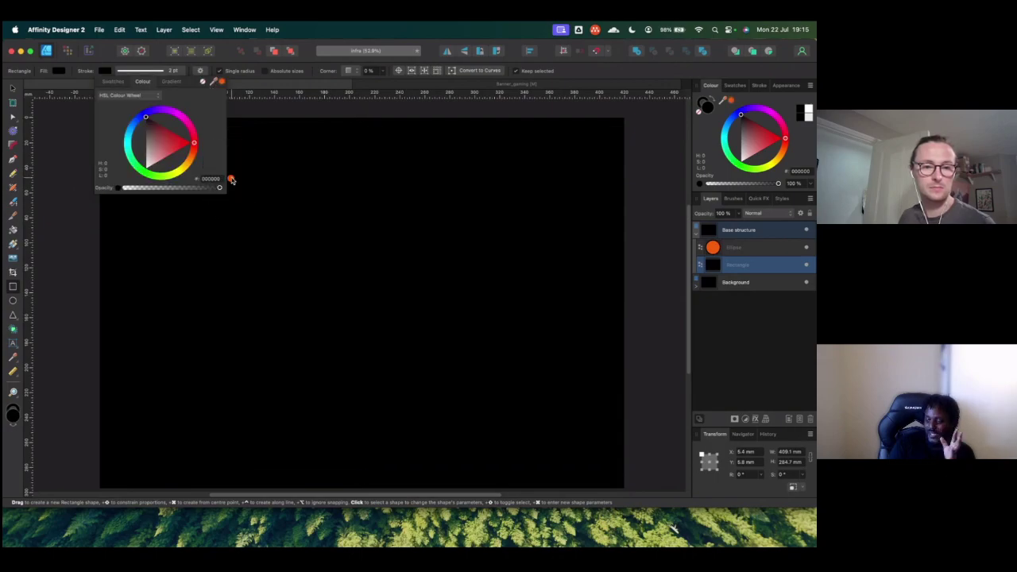
Step: Set the rectangle's fill to None
left_click(61, 71)
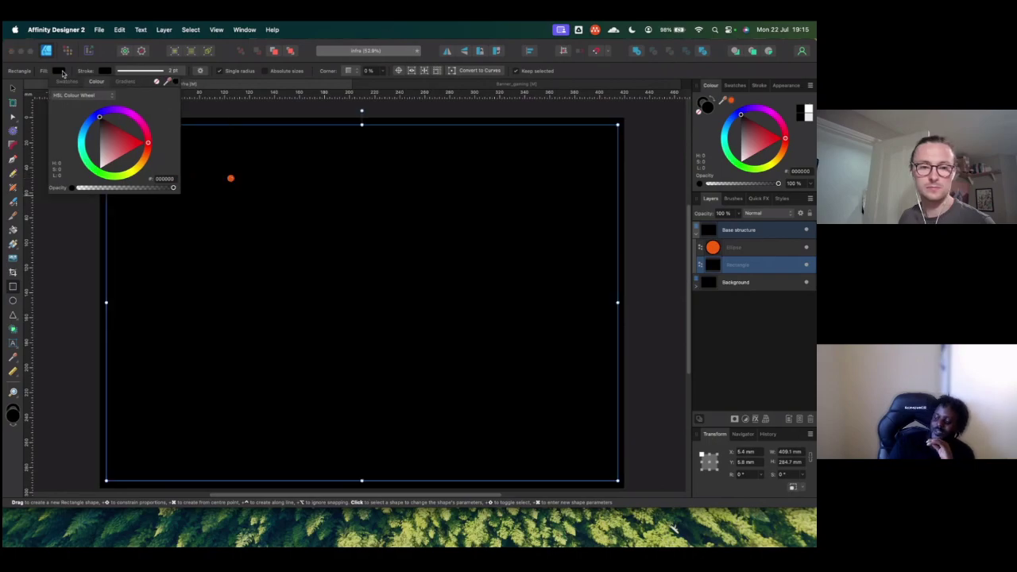
left_click(156, 82)
left_click(48, 242)
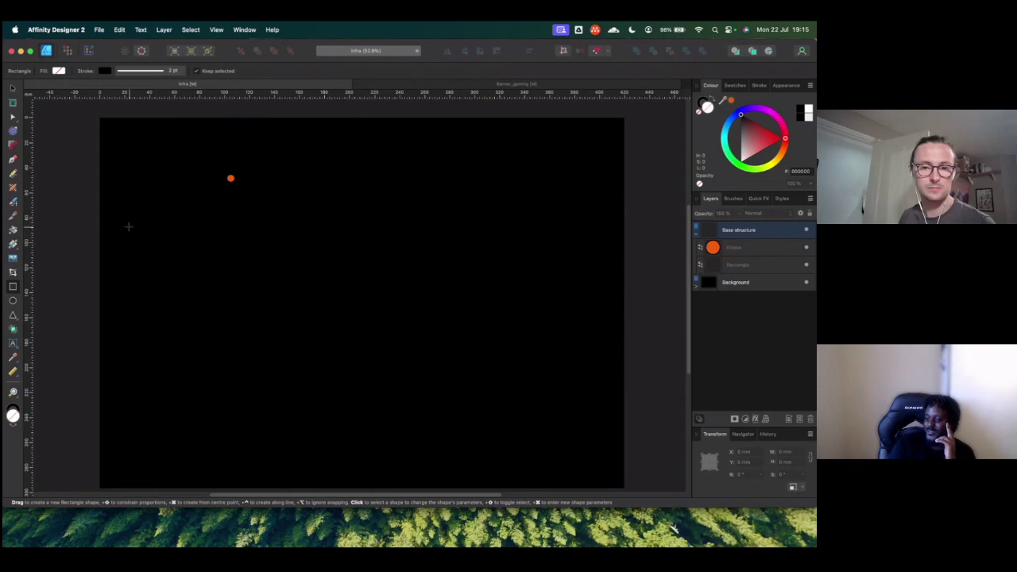
Step: Colour the rectangle's outline with the orange (F25C00) sampled from the dot
left_click(744, 264)
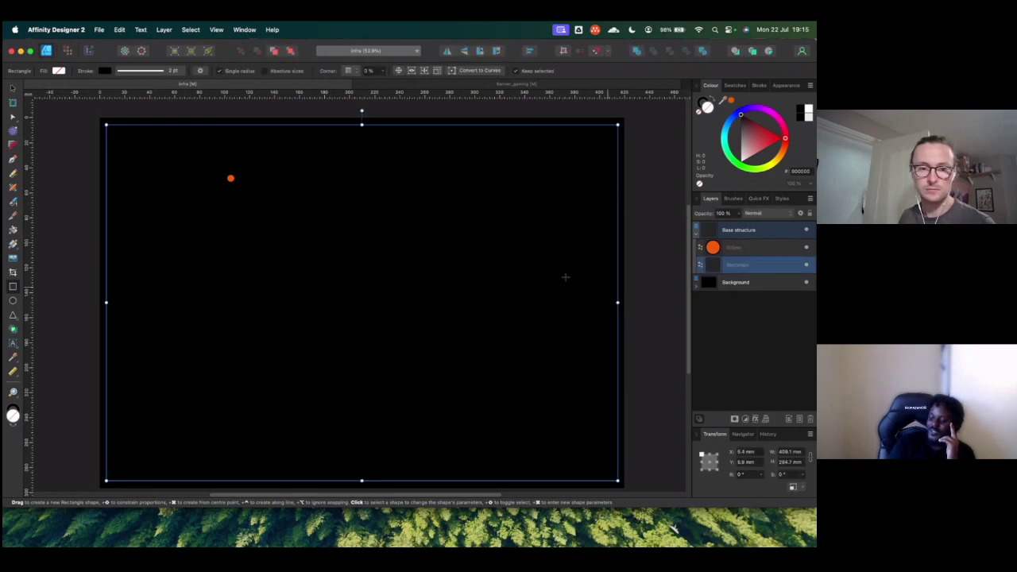
left_click(104, 70)
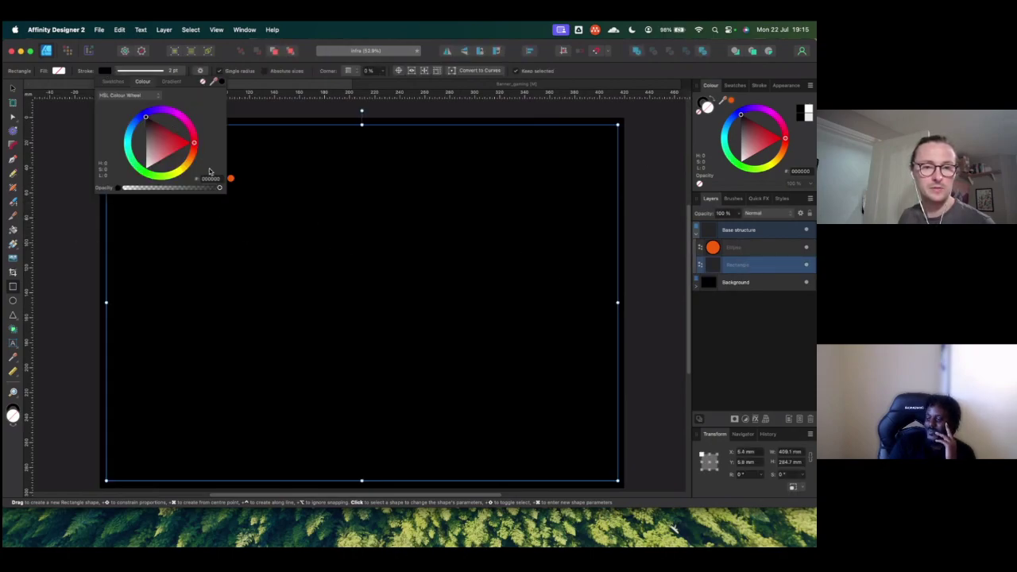
left_click(113, 81)
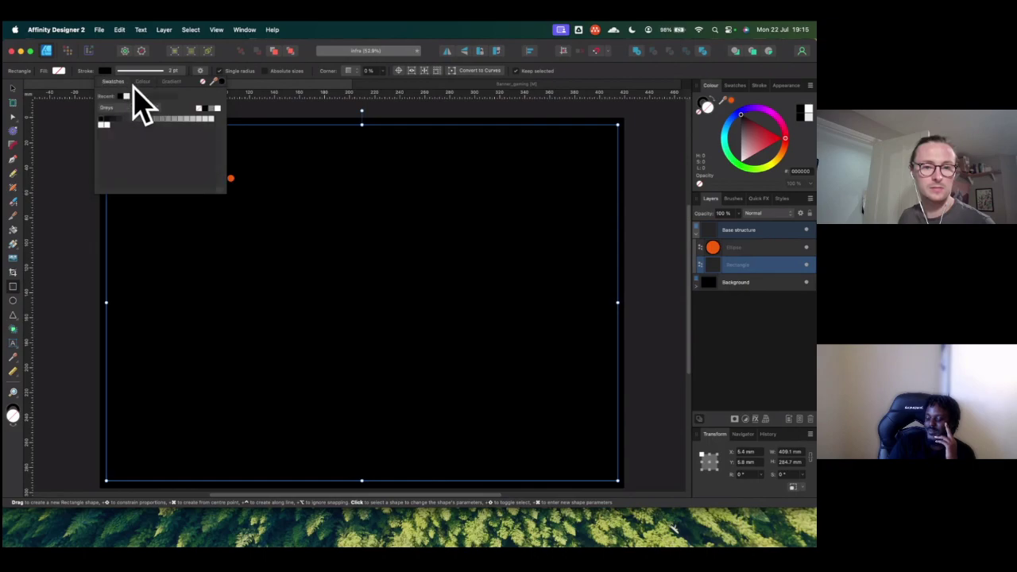
left_click(142, 82)
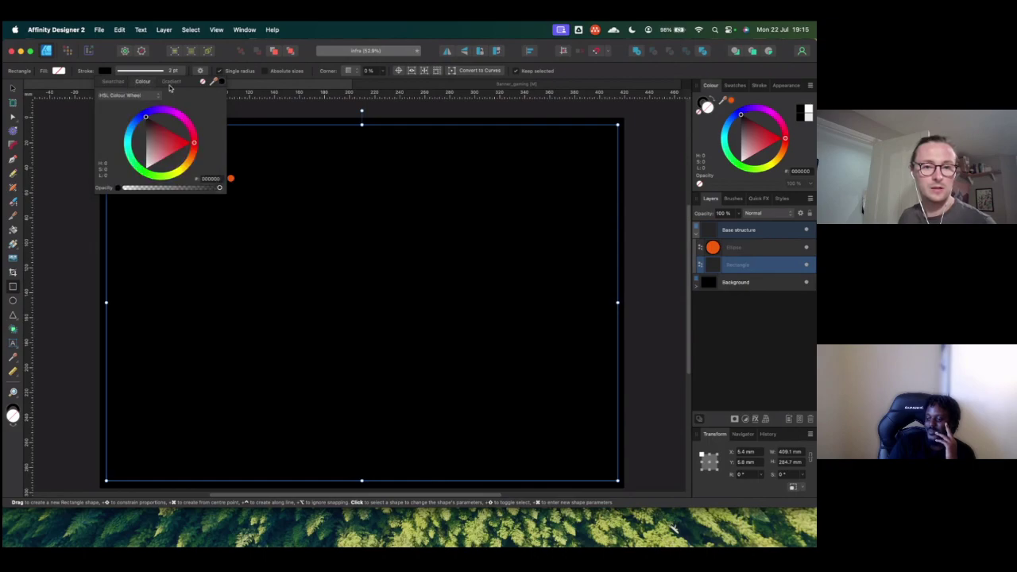
left_click_drag(215, 82, 228, 177)
left_click(222, 82)
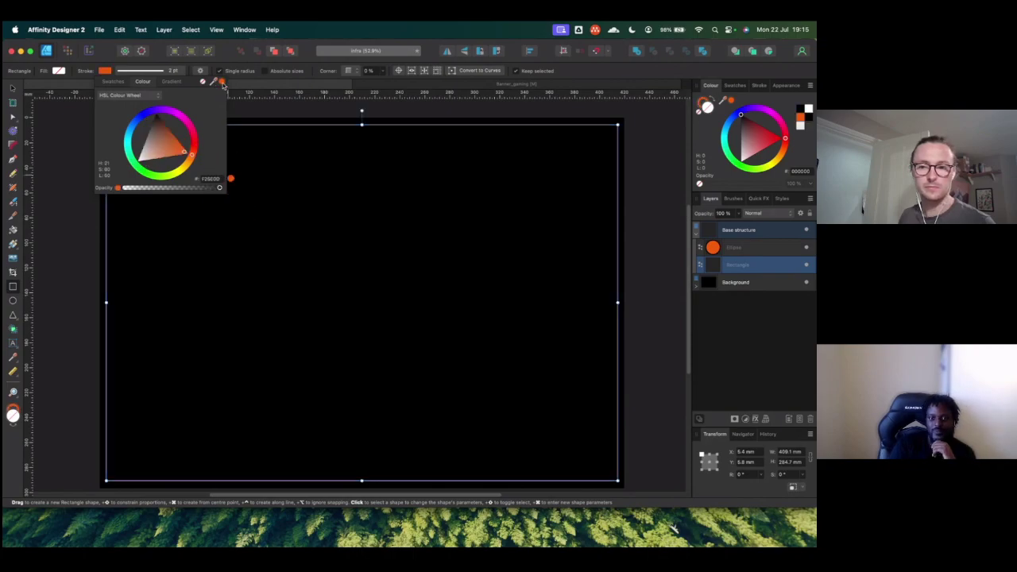
left_click(671, 167)
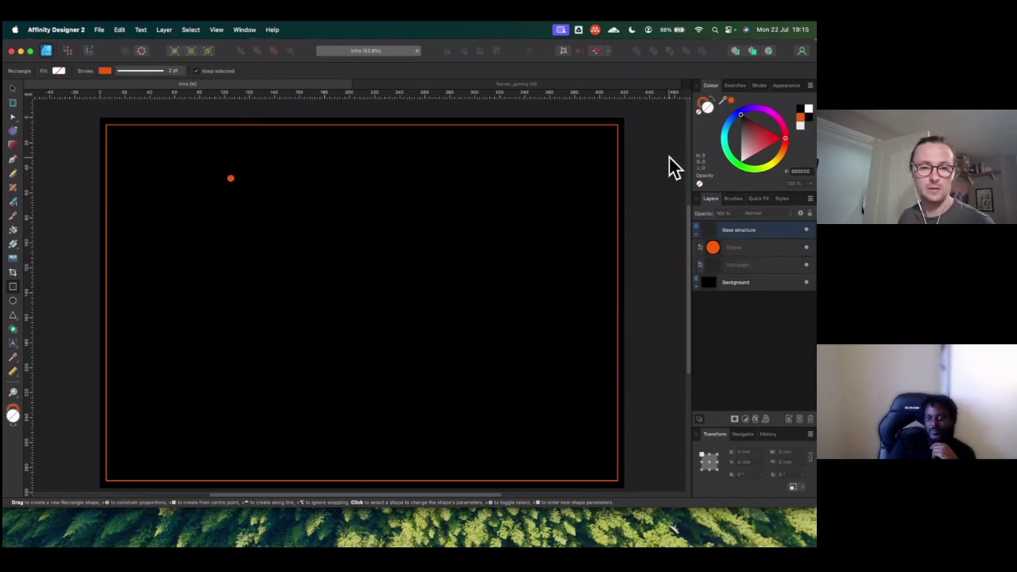
Step: Delete the temporary orange dot
left_click(171, 172)
key("Delete")
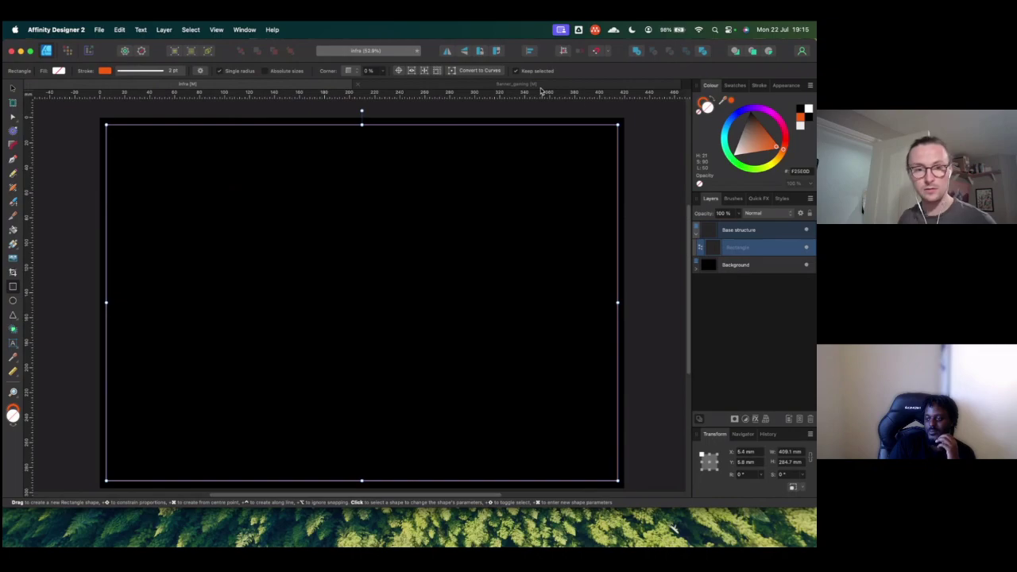
key("super+t")
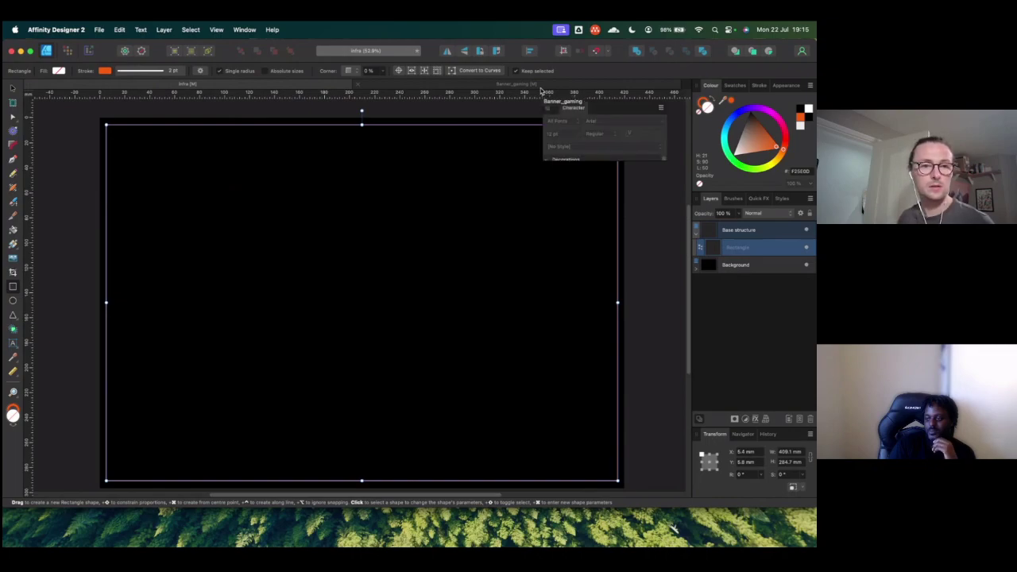
Step: Bring up the Open dialog and browse into Documents > DevCastOps
left_click(115, 109)
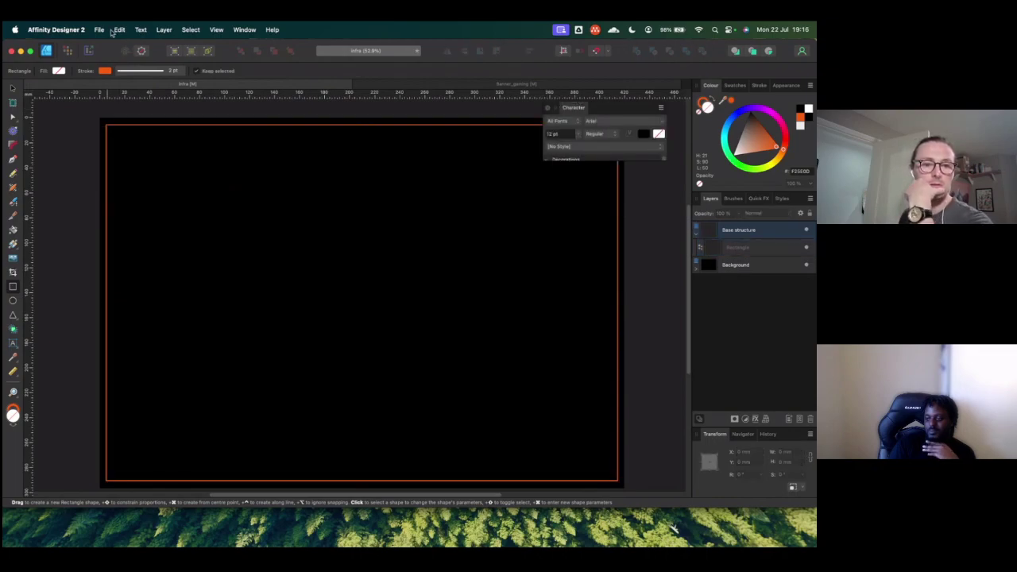
left_click(117, 29)
mouse_move(99, 29)
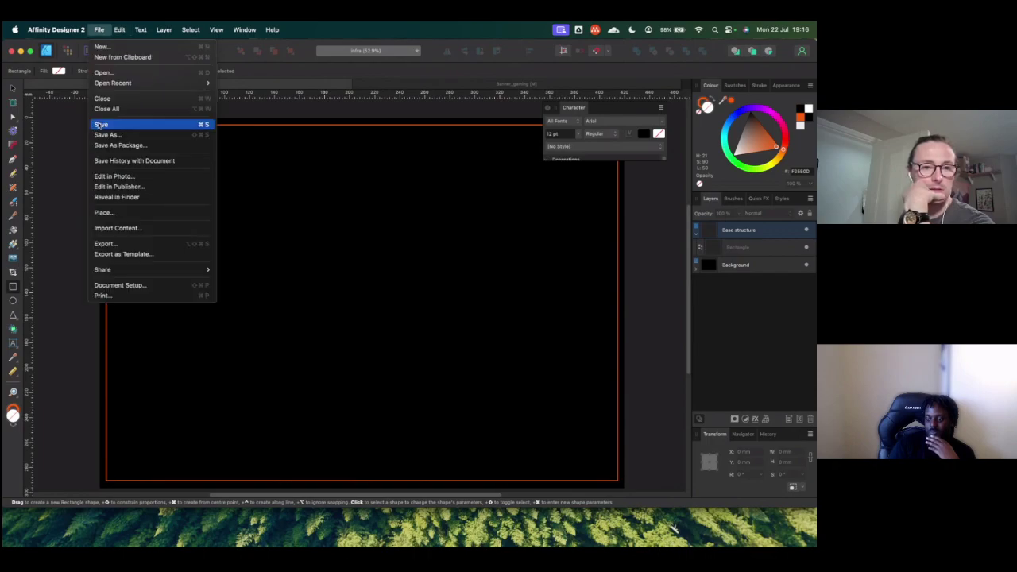
left_click(104, 72)
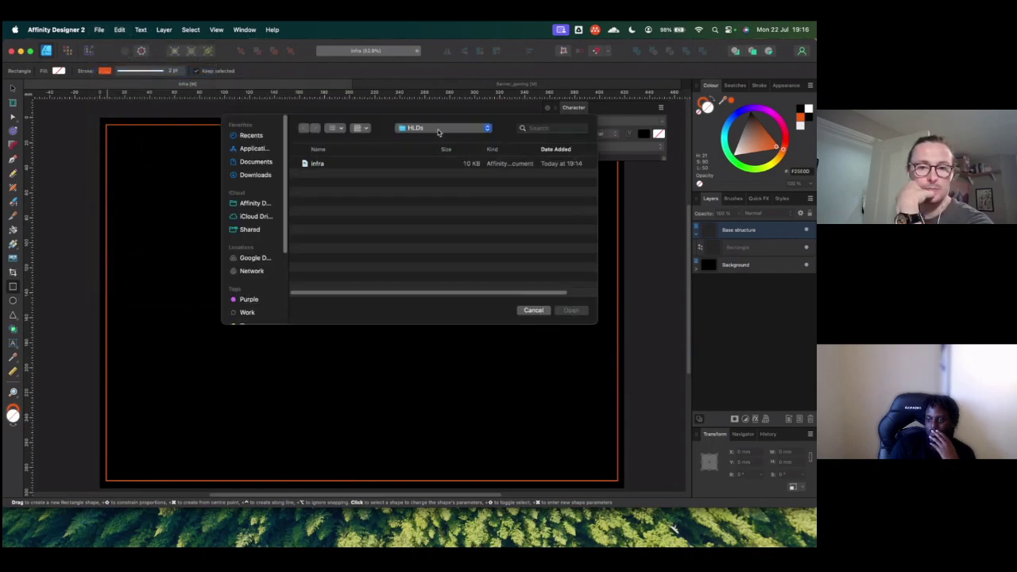
scroll(258, 239, "down", 3)
scroll(257, 222, "up", 3)
left_click(255, 162)
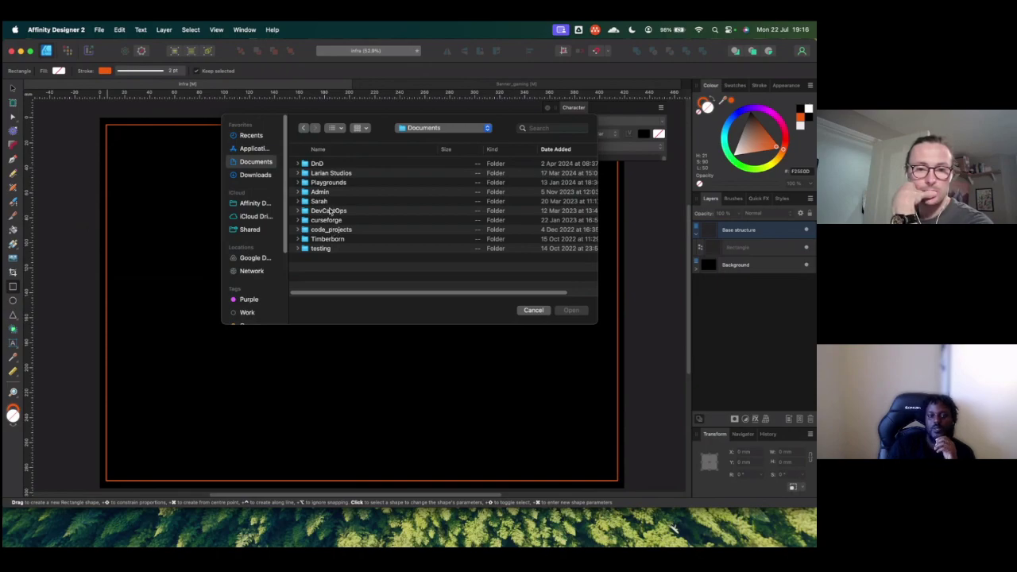
double_click(329, 211)
Step: Open Banner from Graphics > Logo > Affinity files and dismiss the legacy-document warning
left_click(322, 222)
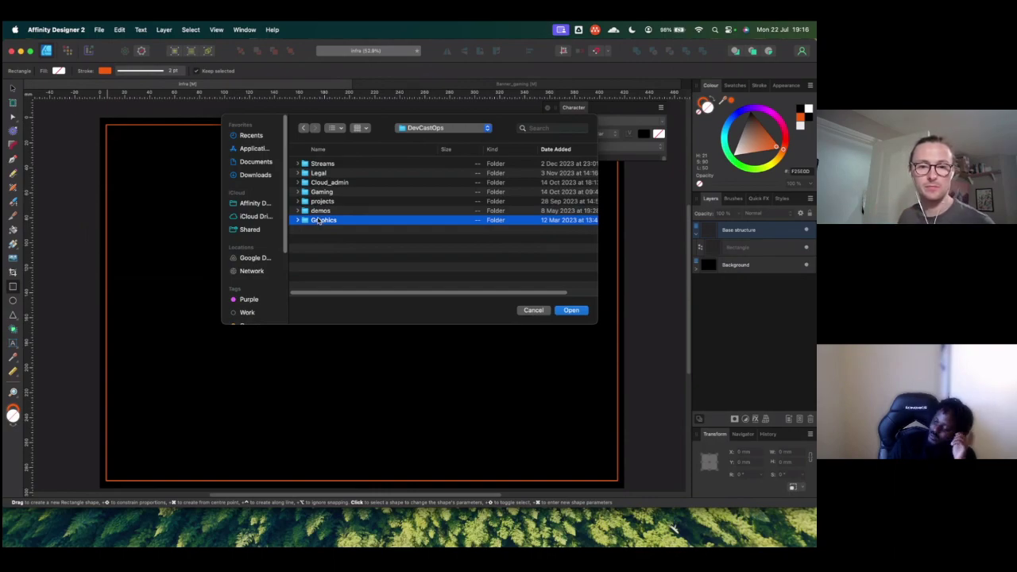
double_click(318, 220)
double_click(311, 164)
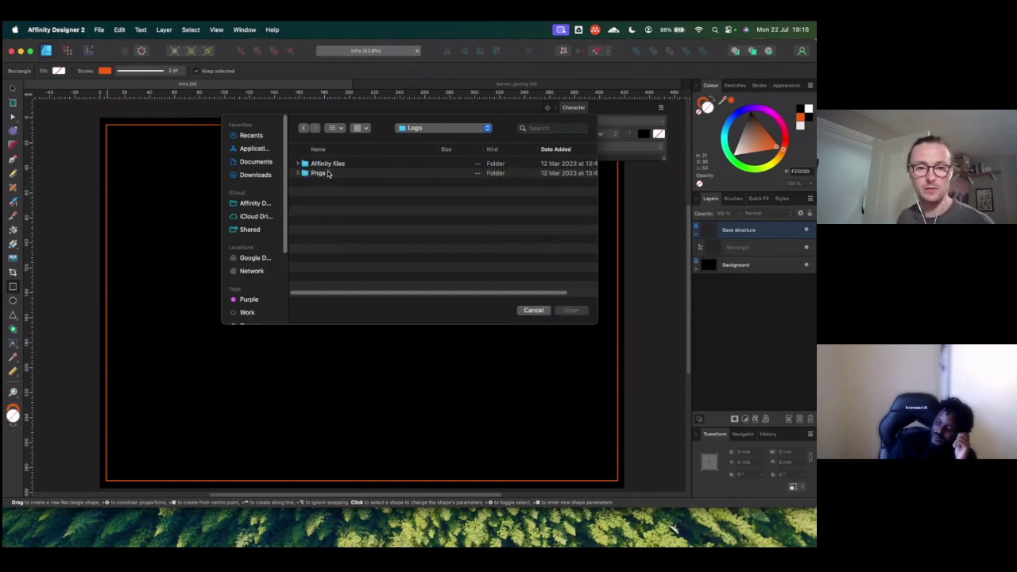
double_click(326, 163)
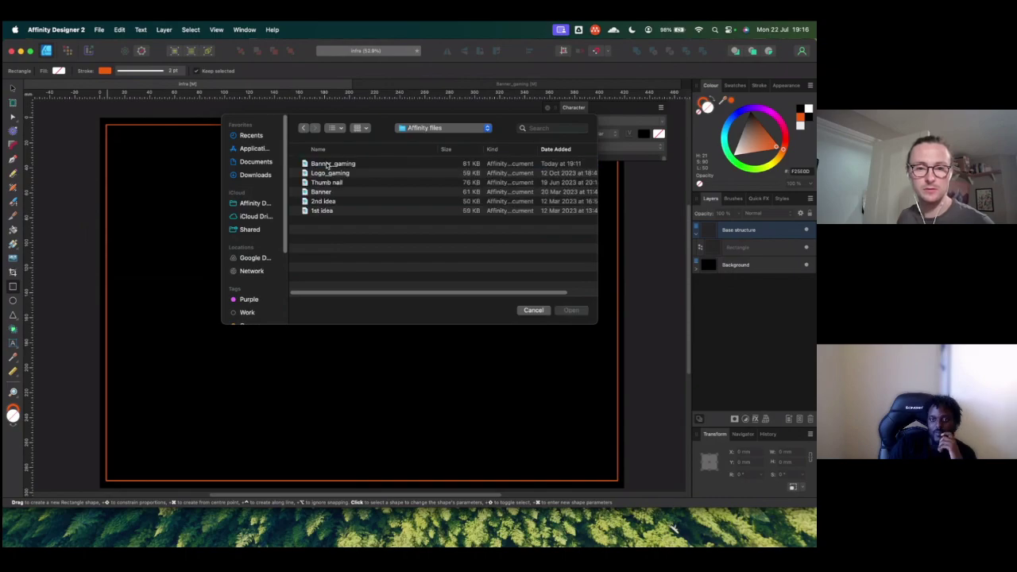
left_click(322, 193)
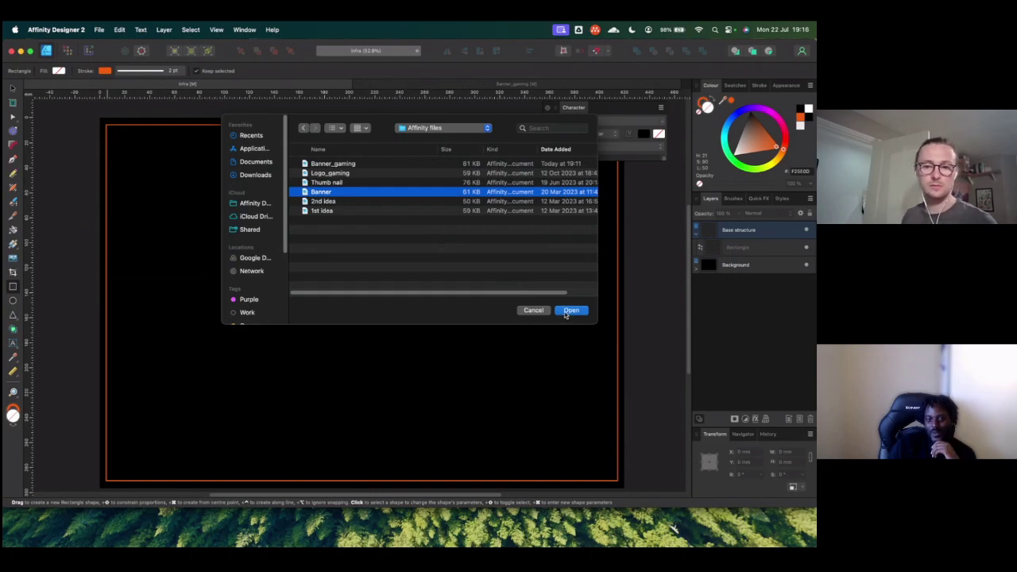
left_click(569, 311)
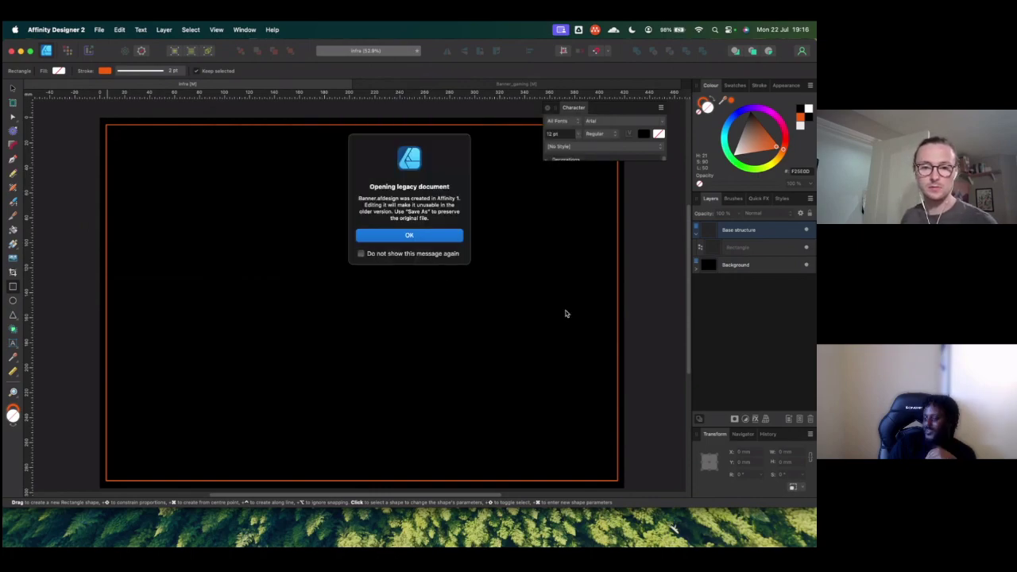
key("Return")
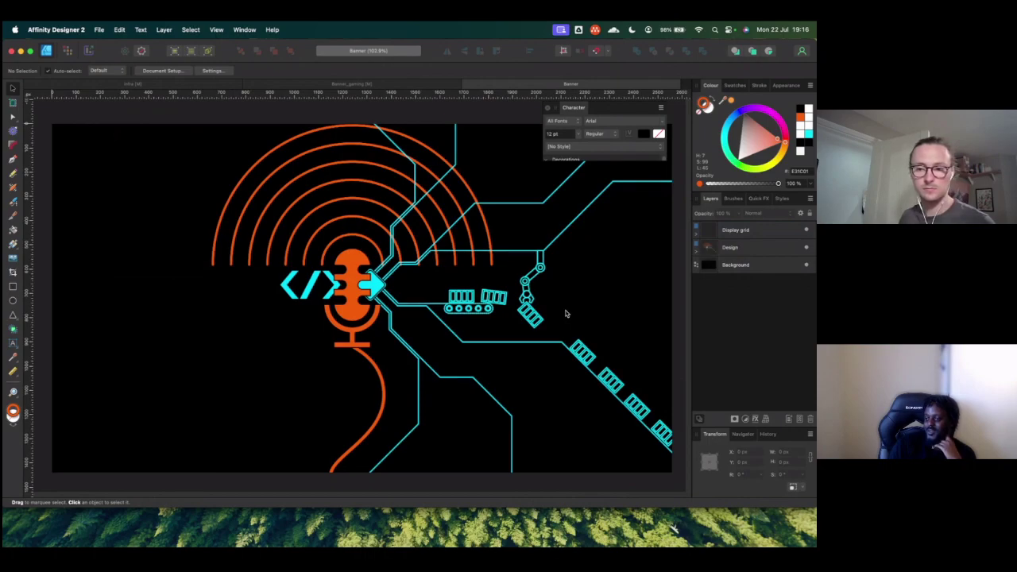
Step: Paste the Banner's Design artwork into the Infra document and move it toward the artboard centre
left_click(740, 247)
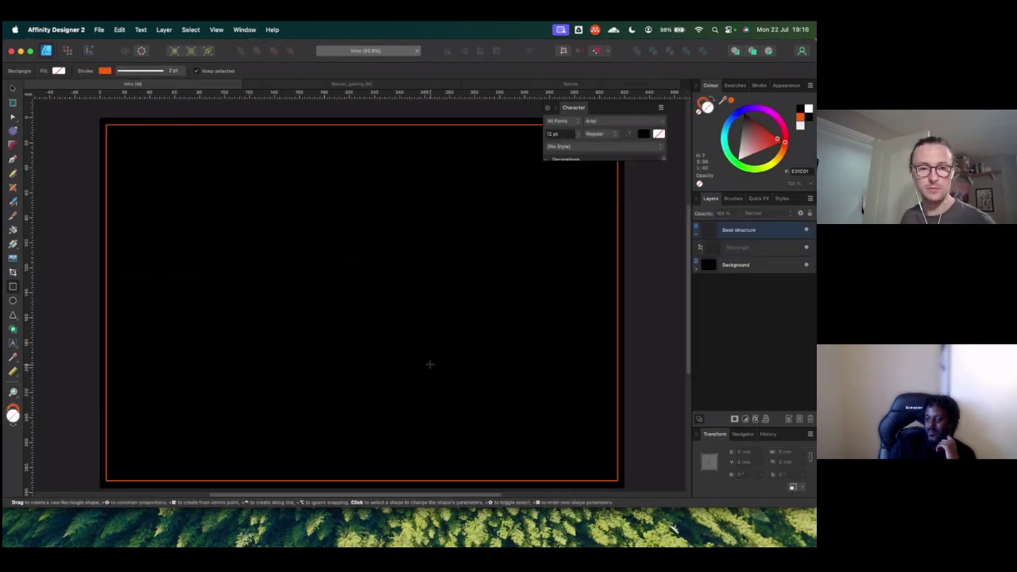
key("super+v")
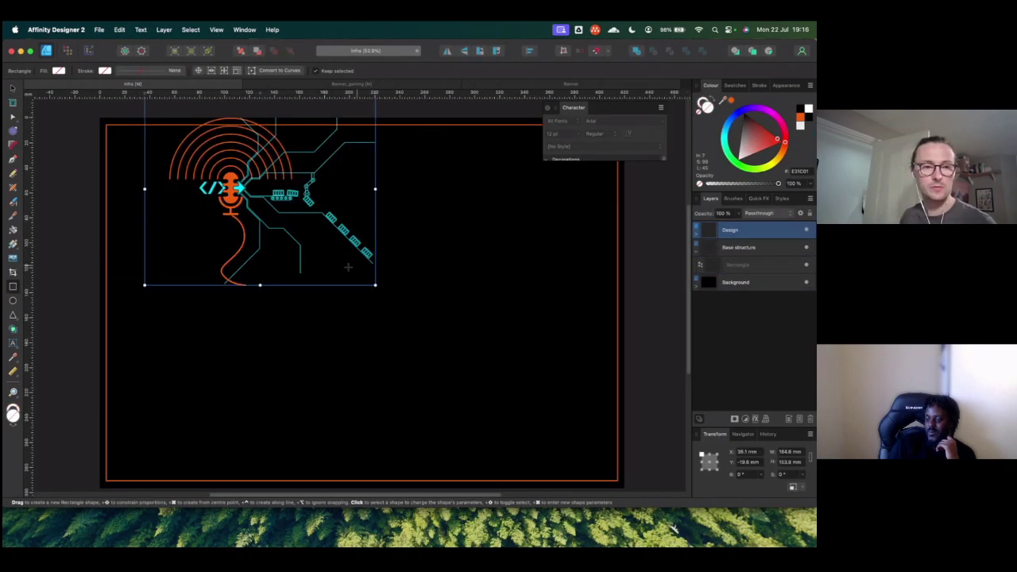
left_click(13, 91)
left_click_drag(278, 201, 393, 310)
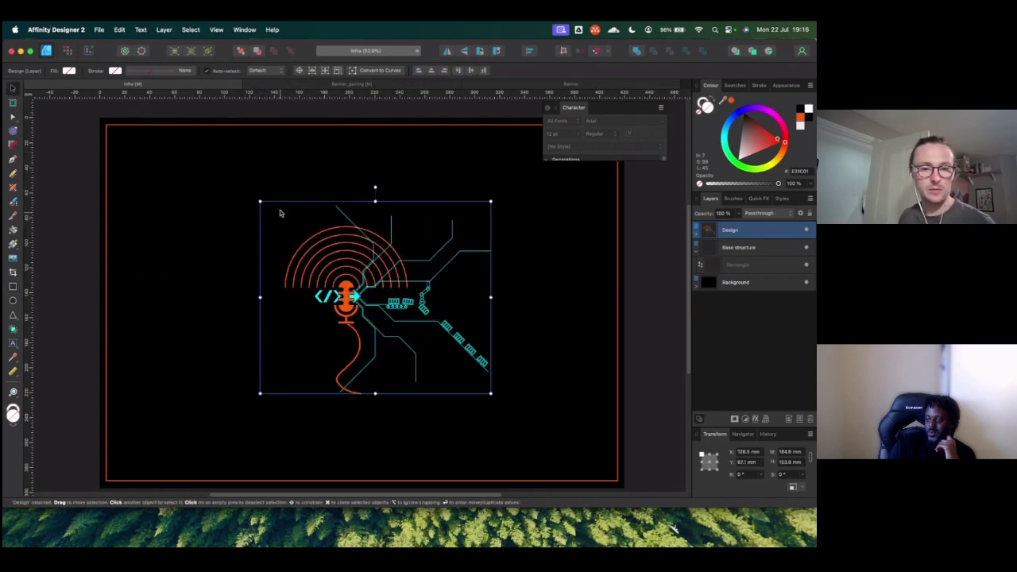
left_click_drag(261, 204, 143, 148)
left_click_drag(323, 230, 261, 228)
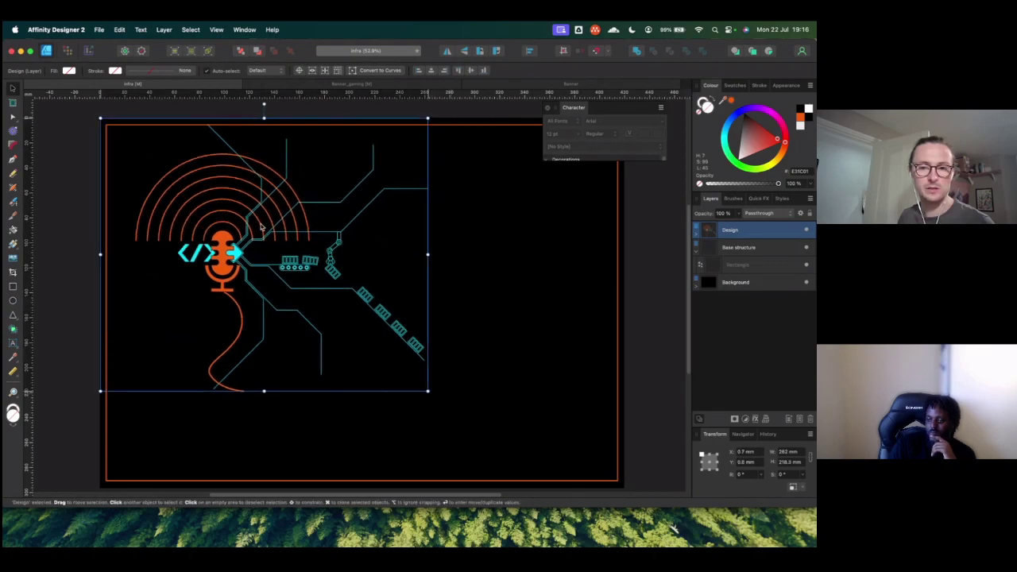
Step: Scale the Design artwork up to 457 mm wide, keeping it on the artboard
left_click_drag(437, 388, 655, 458)
left_click_drag(300, 353, 317, 348)
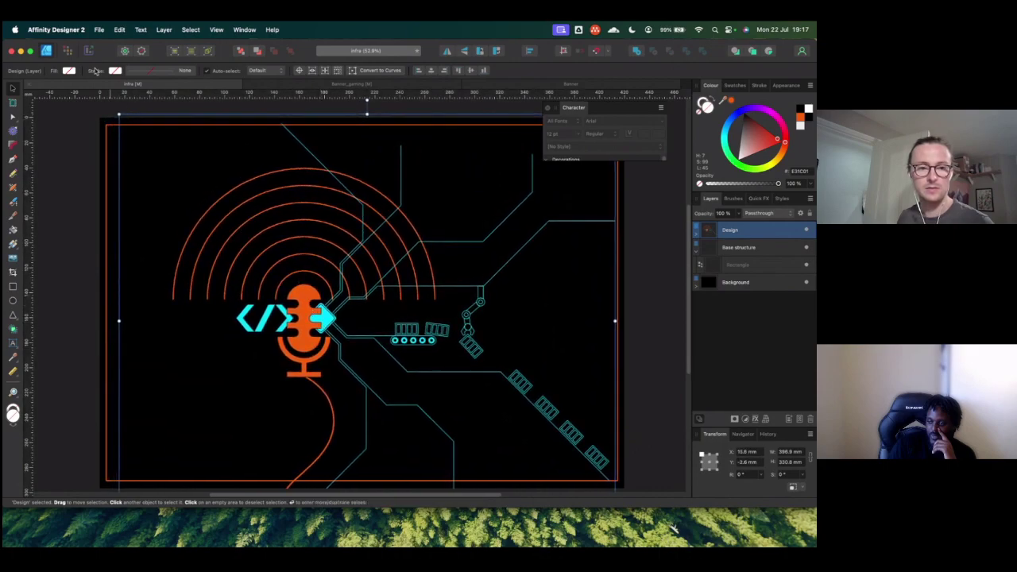
left_click_drag(118, 115, 46, 52)
left_click_drag(252, 187, 332, 232)
Step: Centre the artwork at X 261.8 mm and move the Design layer down the stack
left_click(708, 462)
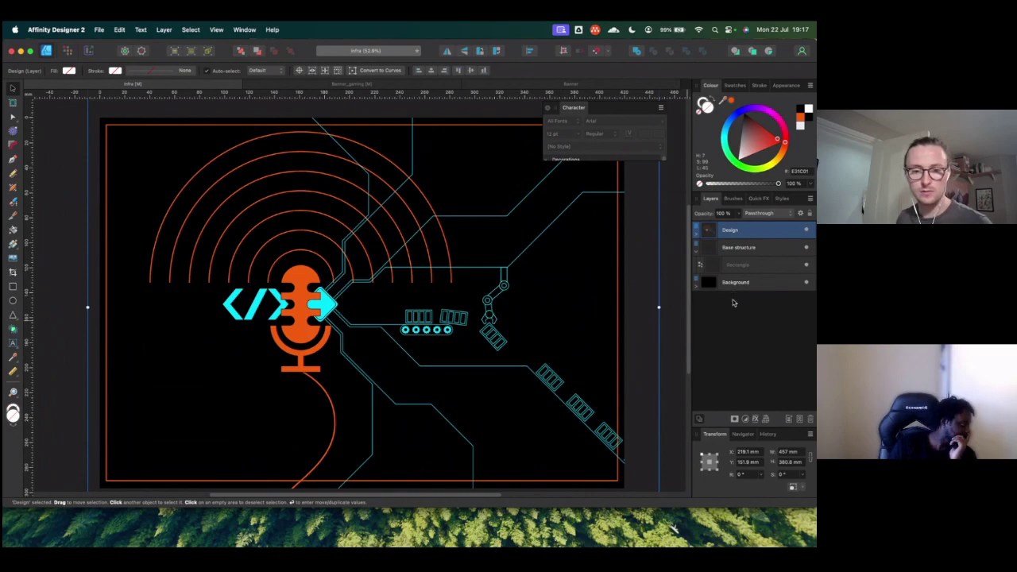
key("ctrl+z")
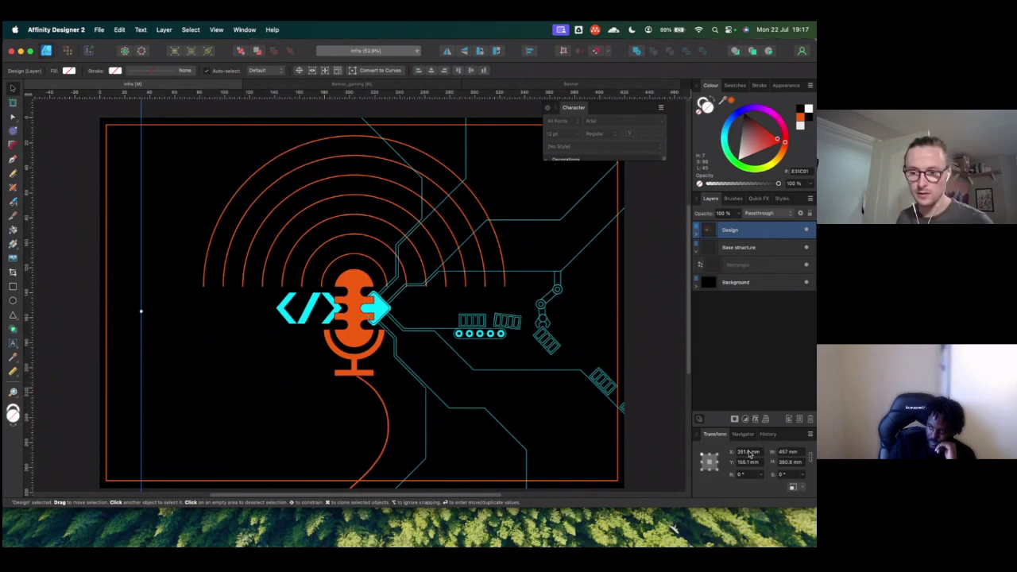
left_click(749, 452)
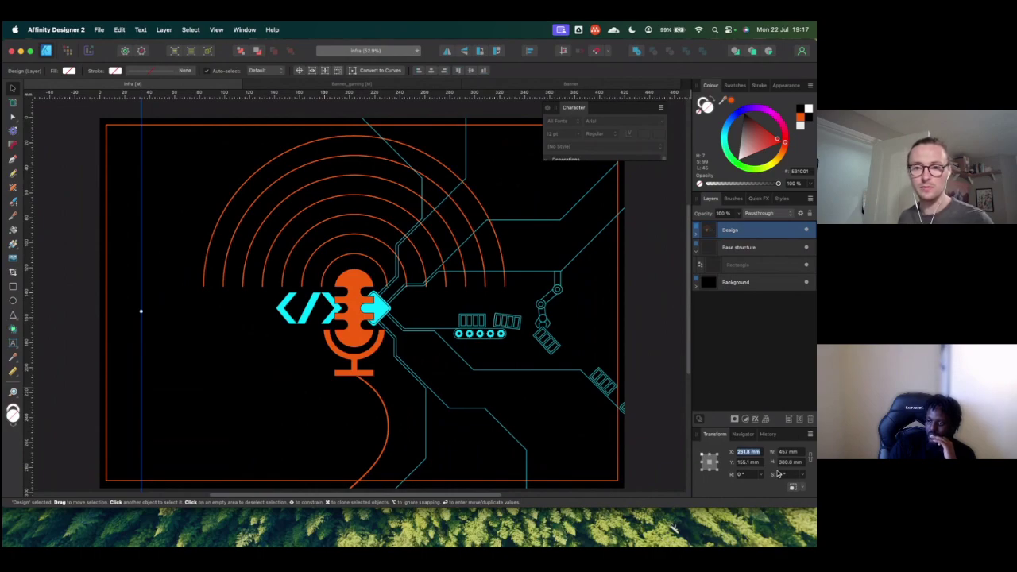
left_click_drag(368, 312, 333, 308)
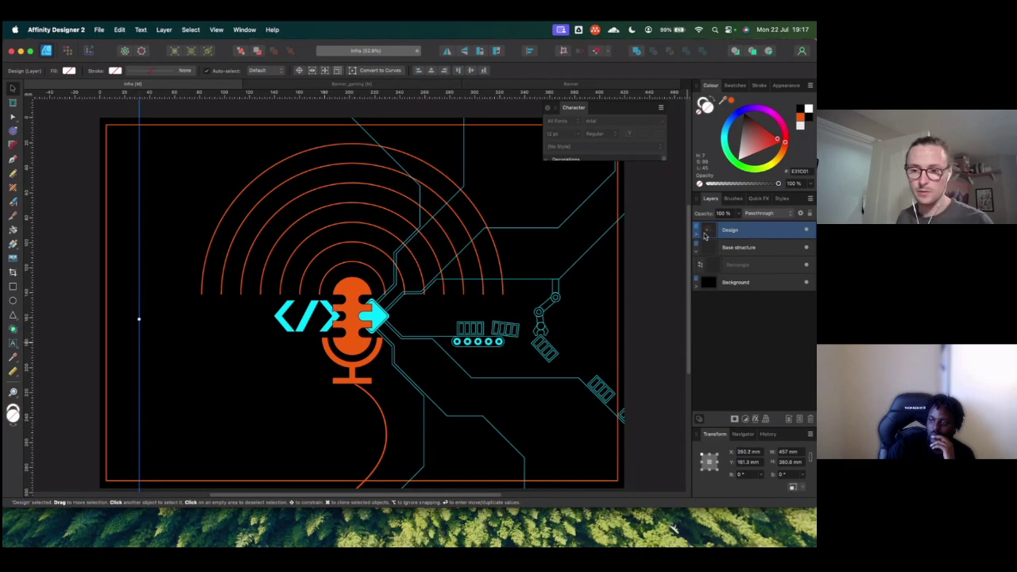
left_click_drag(753, 237, 738, 274)
Step: Place the Design layer beneath Base structure and collapse its groups
left_click(695, 274)
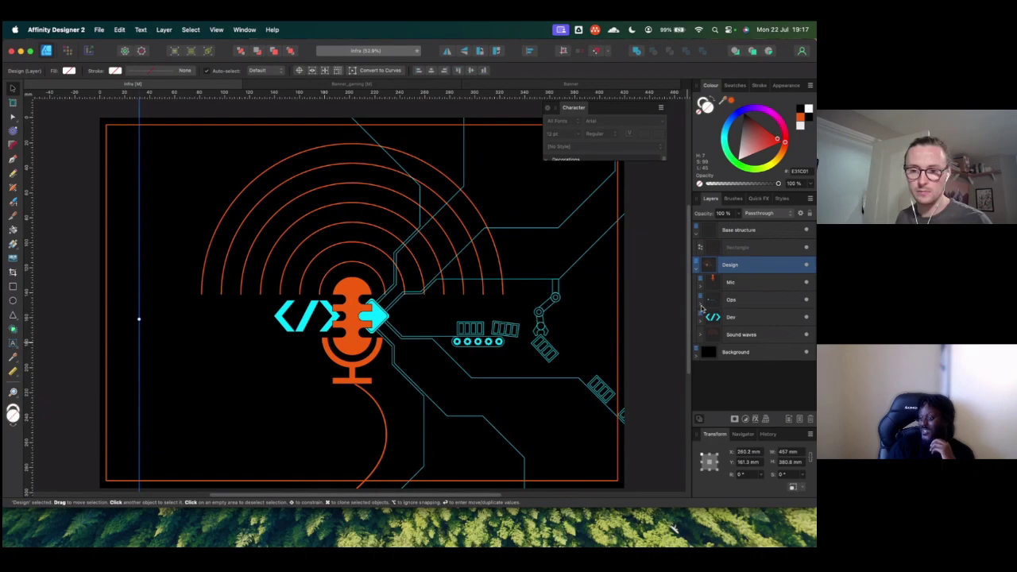
left_click(701, 308)
left_click(702, 302)
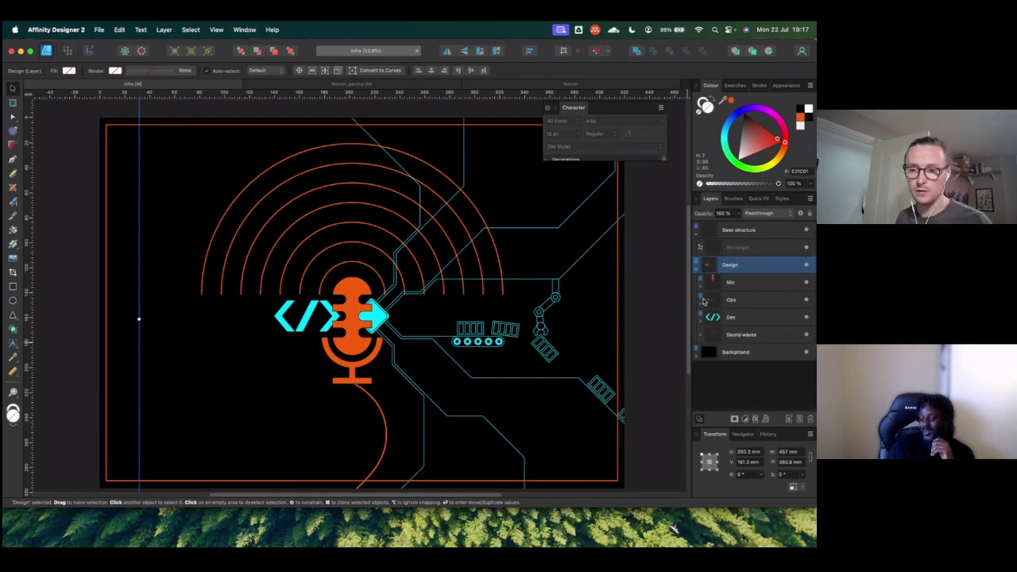
left_click(697, 271)
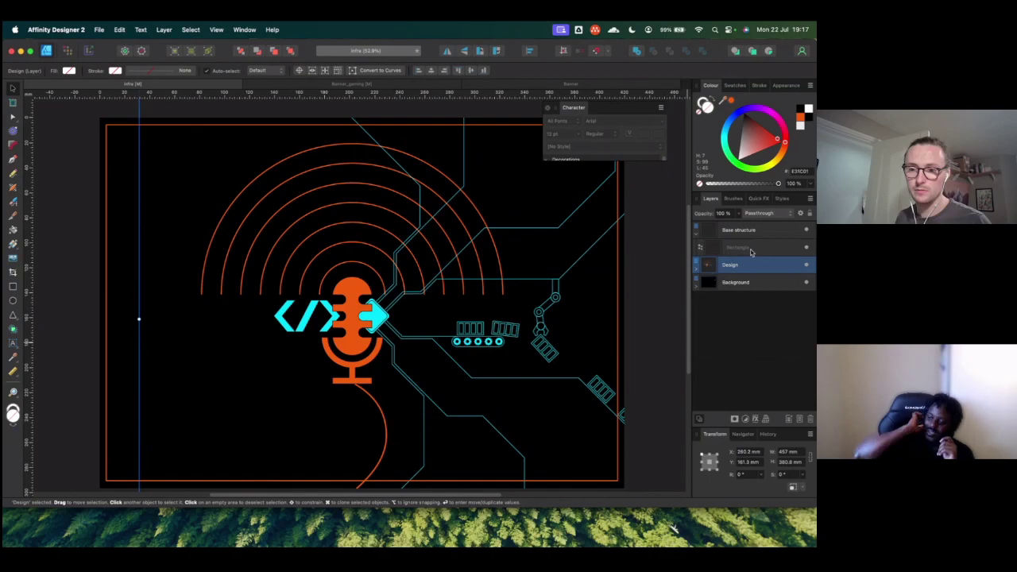
Step: Fade the Design artwork to 20% opacity and delete the orange border rectangle
left_click(738, 215)
left_click_drag(738, 221, 676, 234)
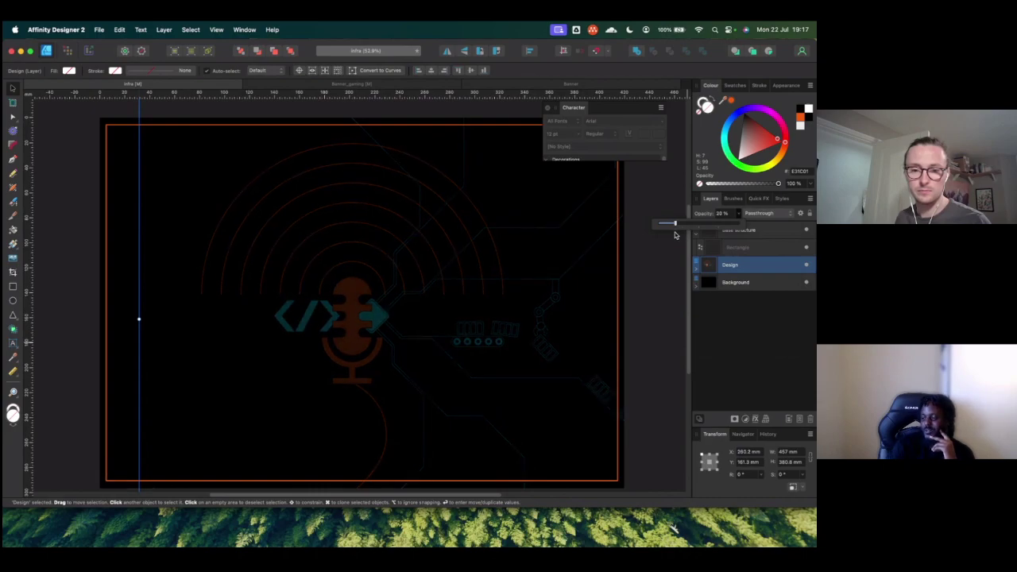
left_click(647, 275)
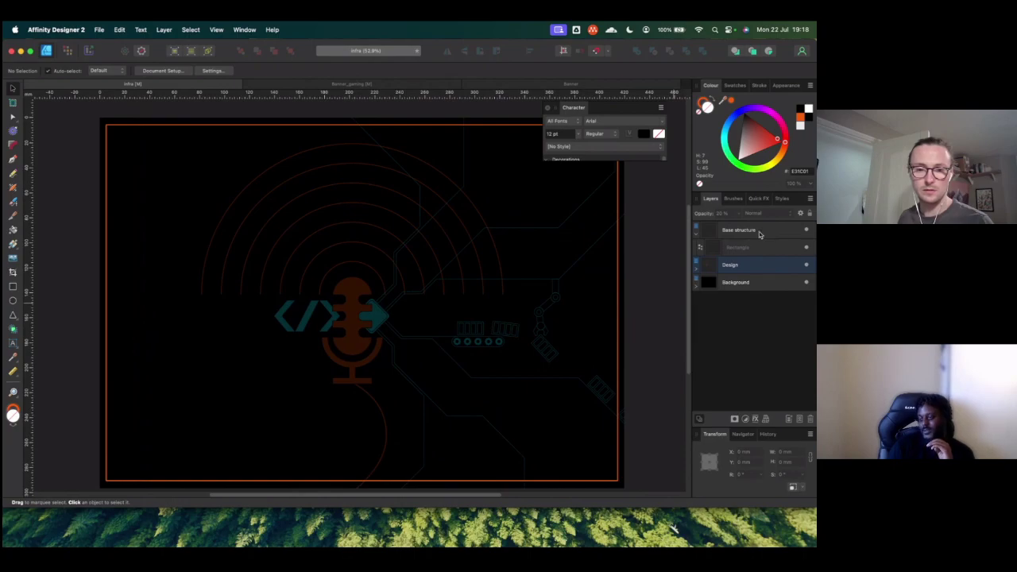
left_click(618, 235)
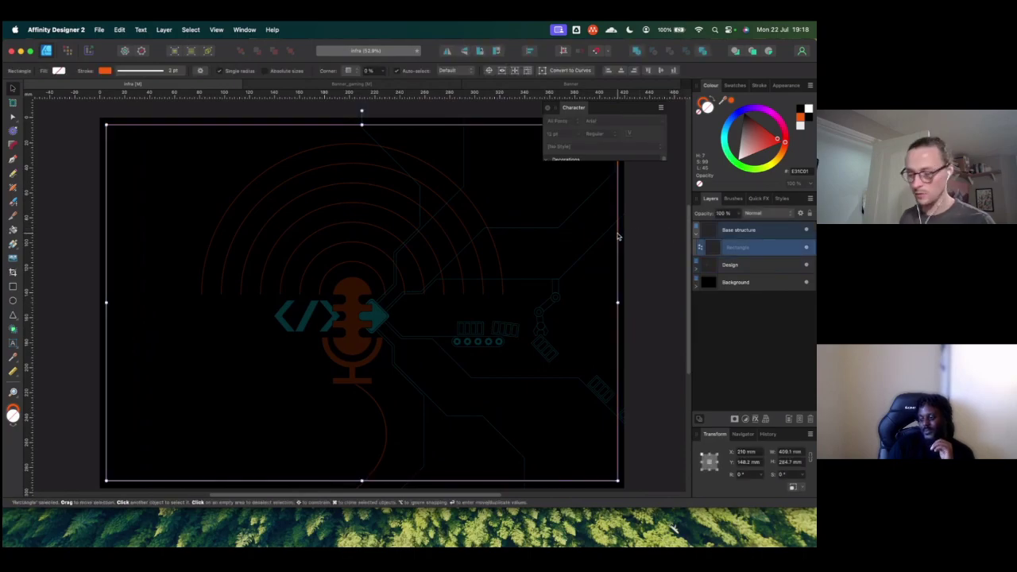
key("Delete")
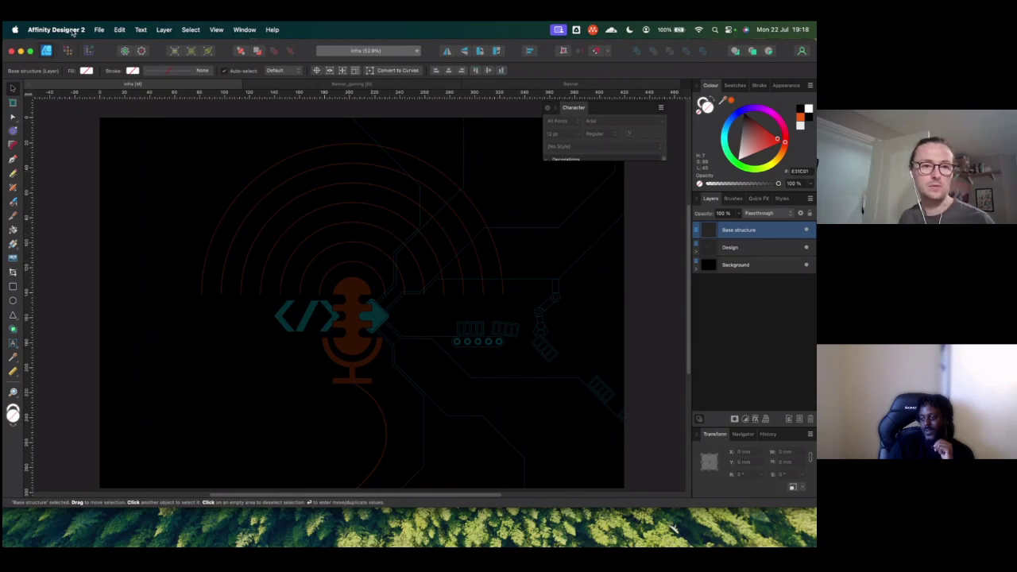
Step: Start a Save As into Google Drive > My Drive > dco_admin_shared > Design_docs
left_click(98, 30)
left_click(107, 135)
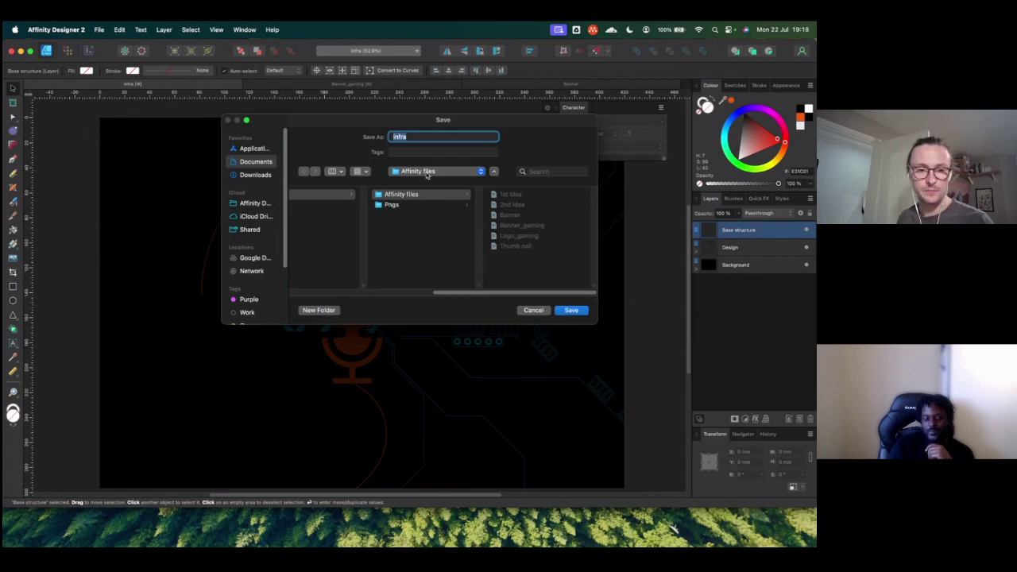
scroll(254, 251, "down", 1)
left_click(254, 247)
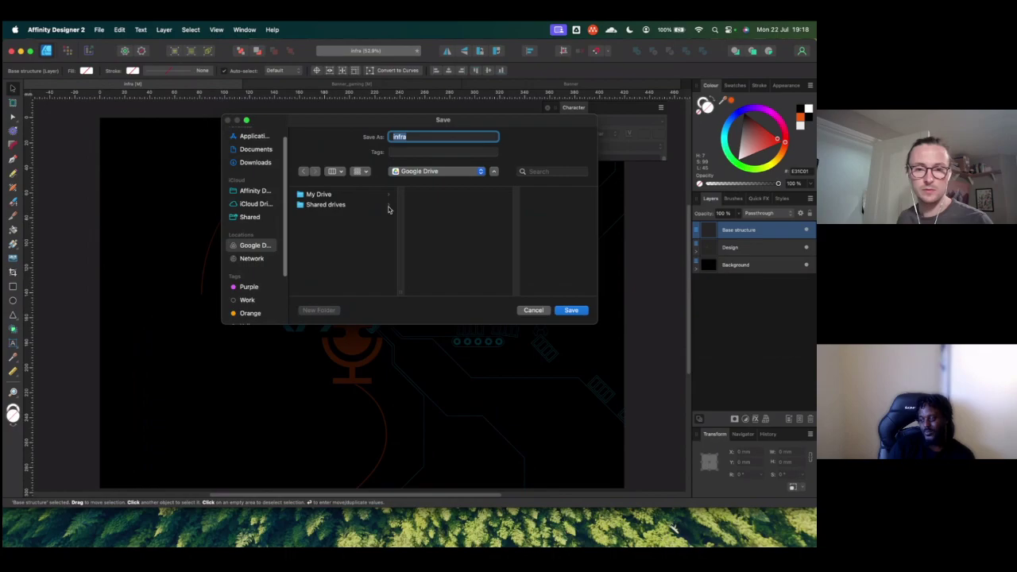
left_click(338, 195)
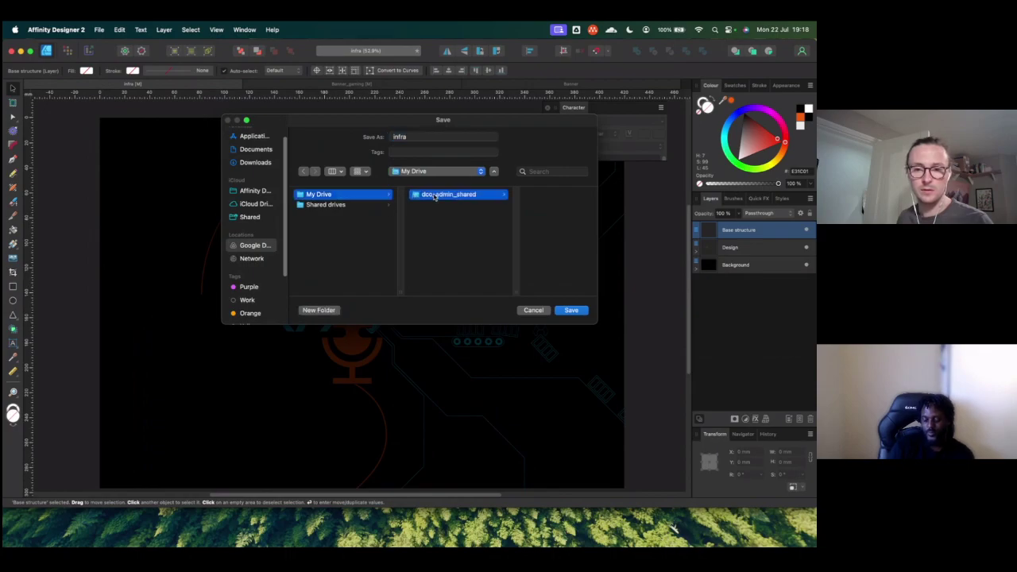
left_click(434, 196)
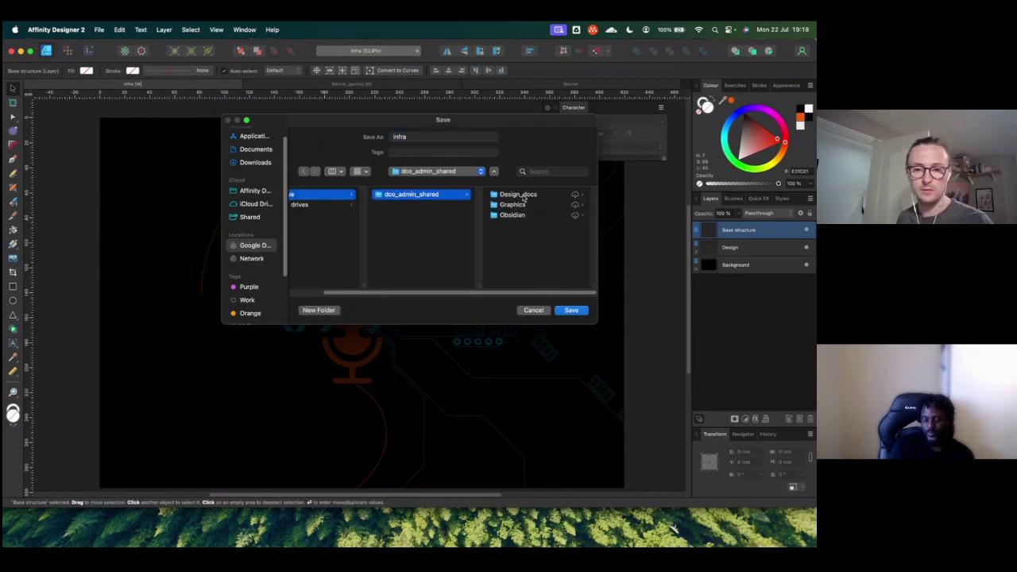
left_click(520, 195)
Step: Save the file as blank_design and paste the orange-outlined artboard rectangle back in
left_click(406, 137)
double_click(406, 136)
type("Ba")
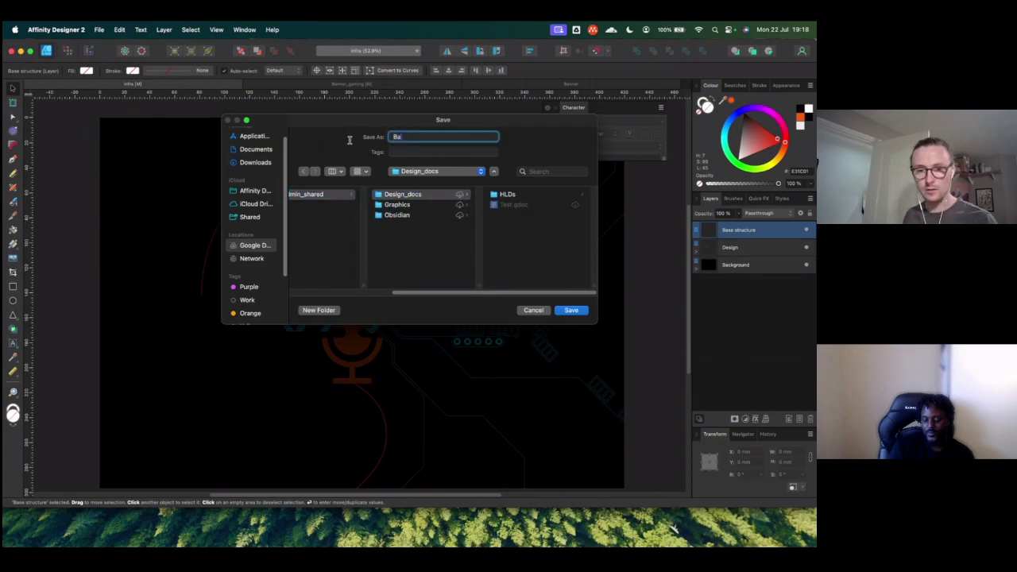
key("BackSpace")
type("Af")
key("BackSpace")
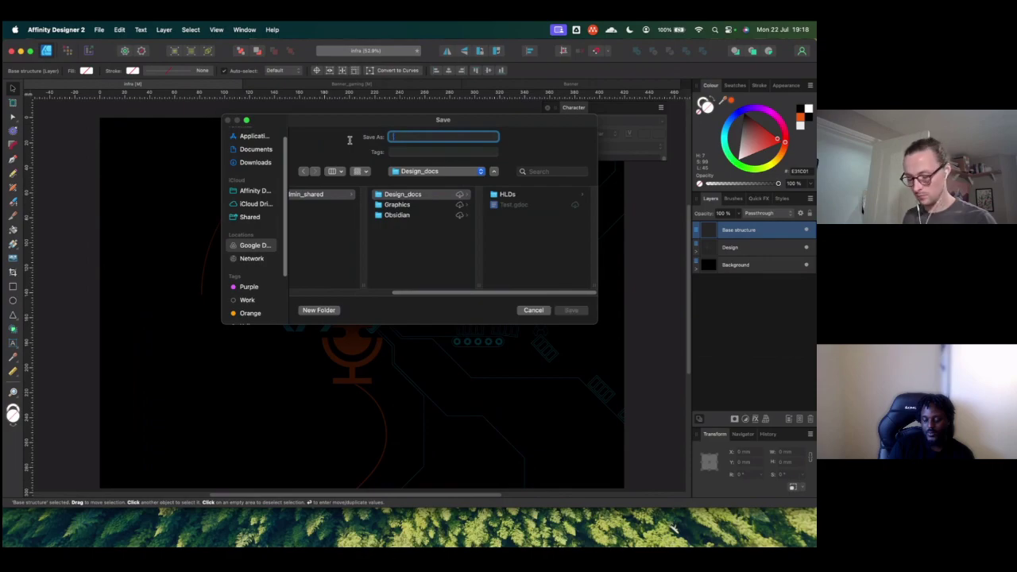
type("bas")
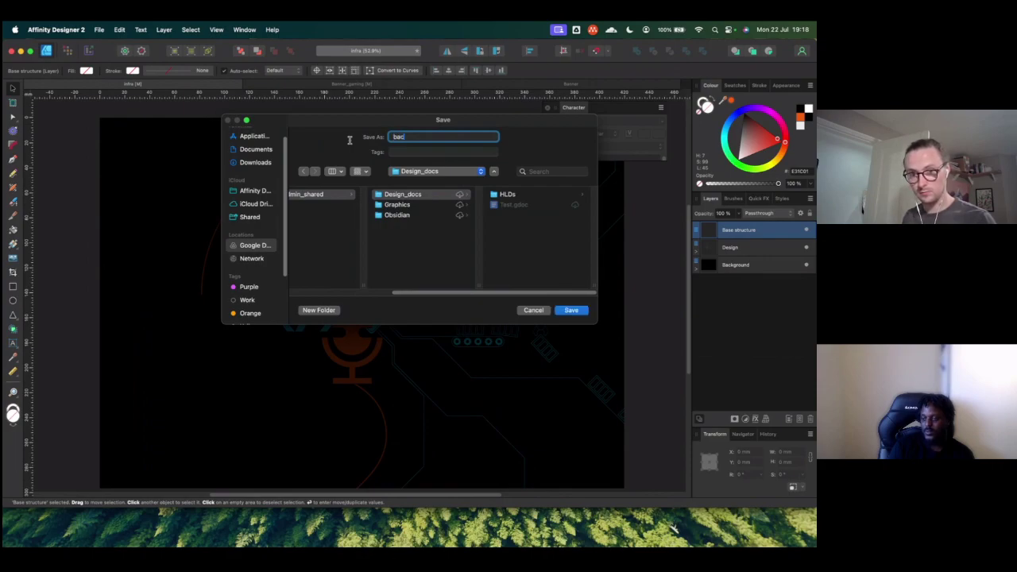
type("lank_design")
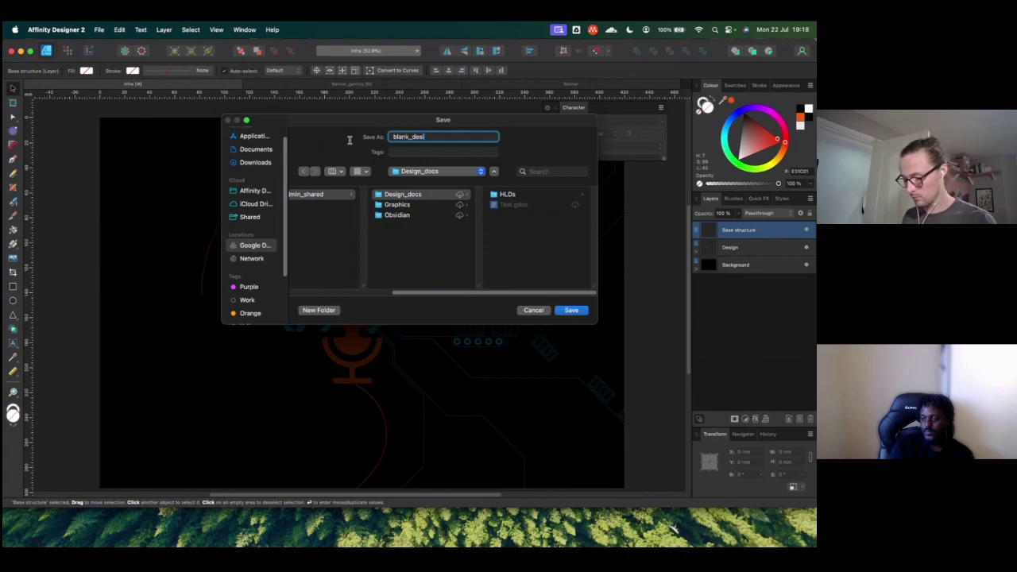
left_click(570, 310)
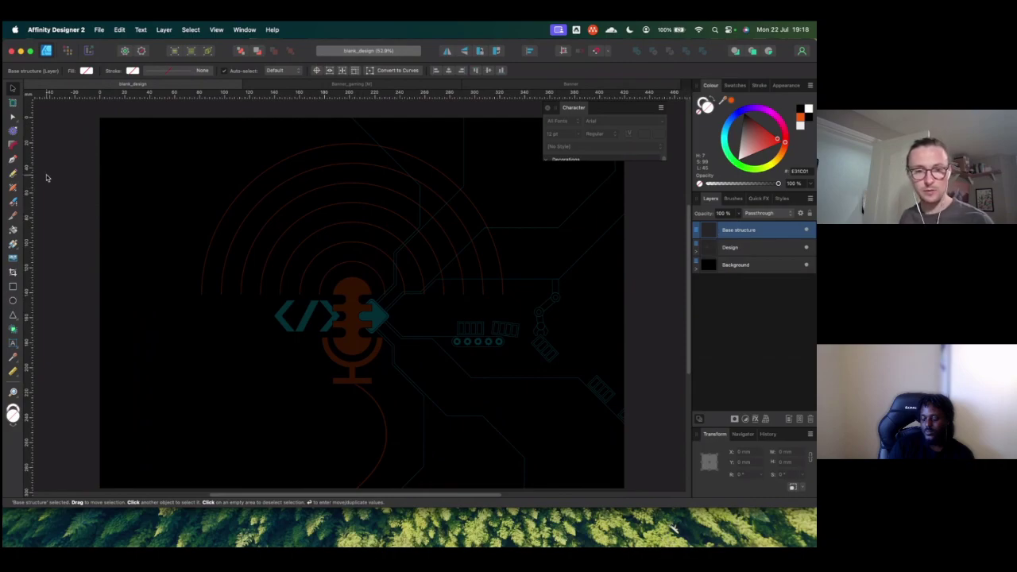
key("super+v")
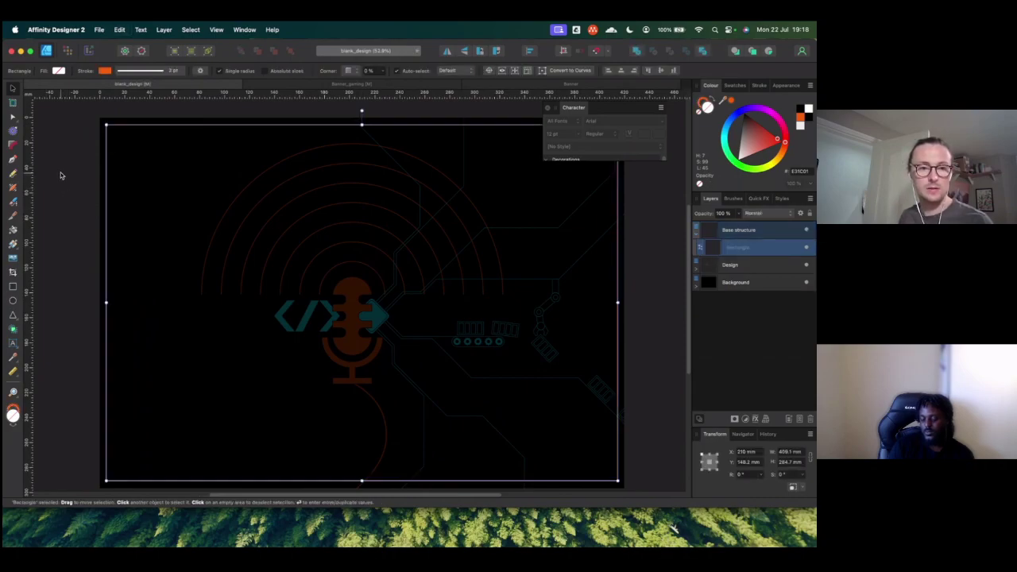
Step: Close the floating Character panel and select the full-artboard rectangle, narrowing it from the right
left_click(72, 159)
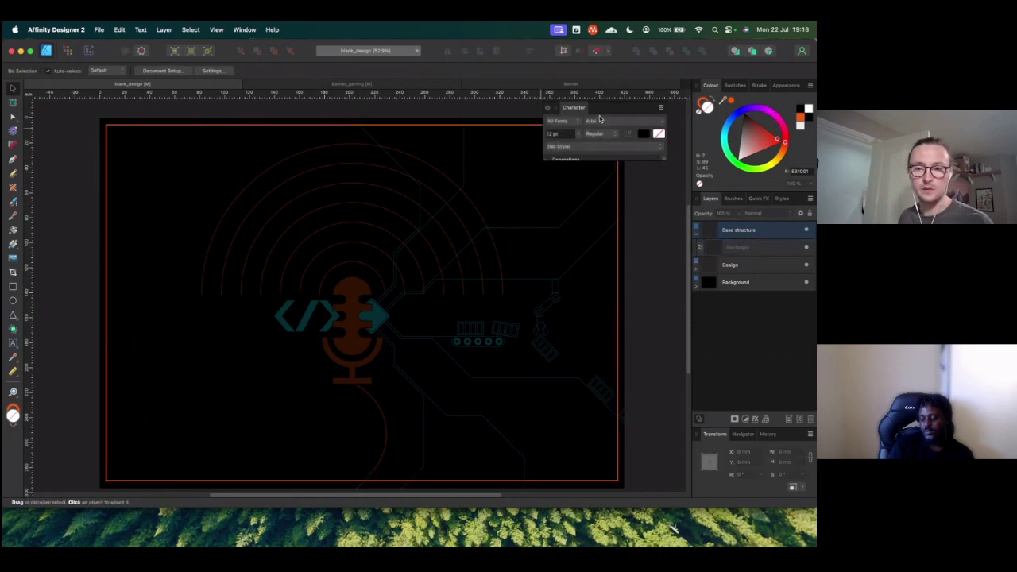
left_click(546, 107)
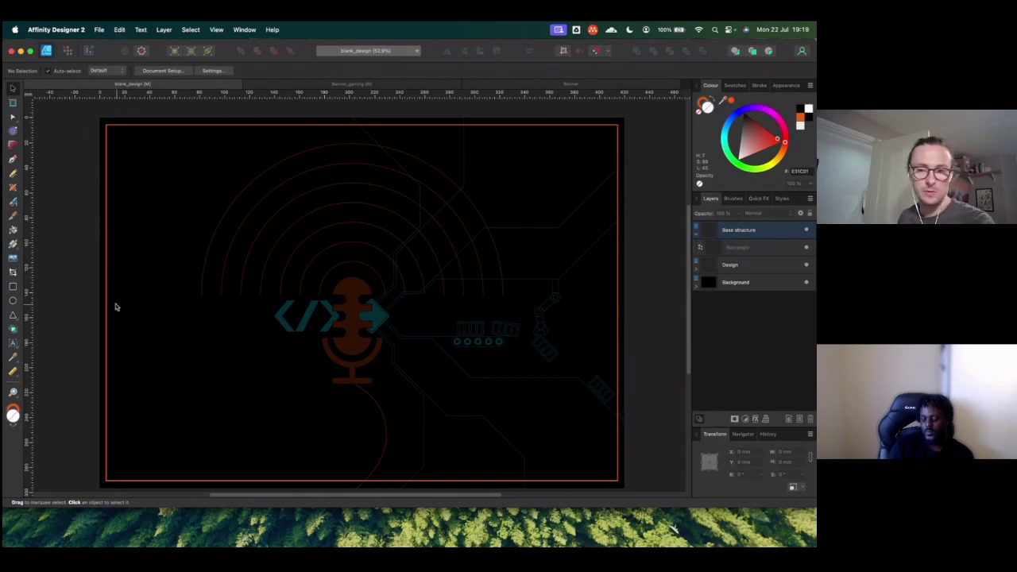
left_click(601, 231)
left_click_drag(619, 302, 463, 305)
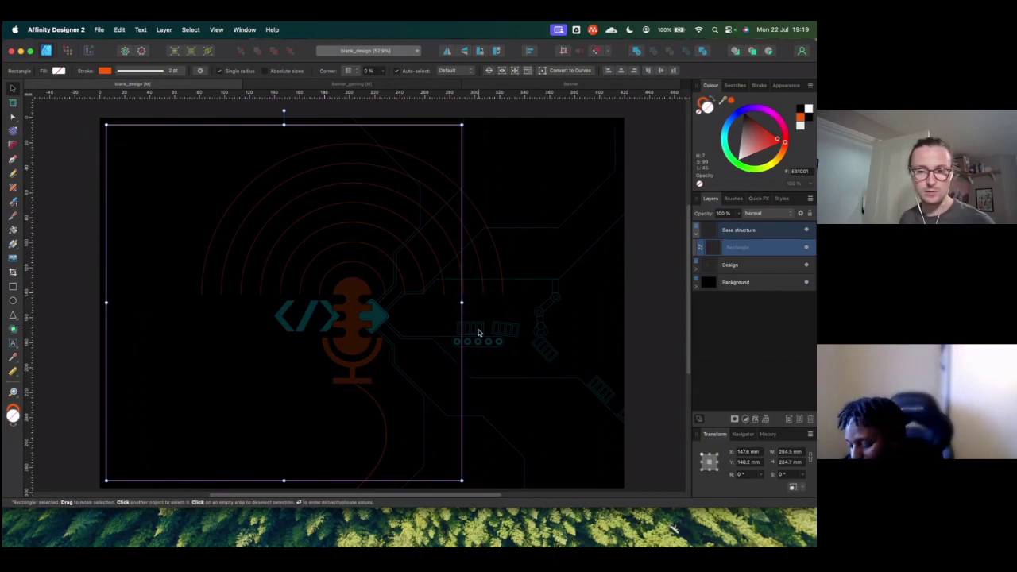
Step: Set the rectangle's width and height to 280 mm in the Transform panel
left_click(790, 452)
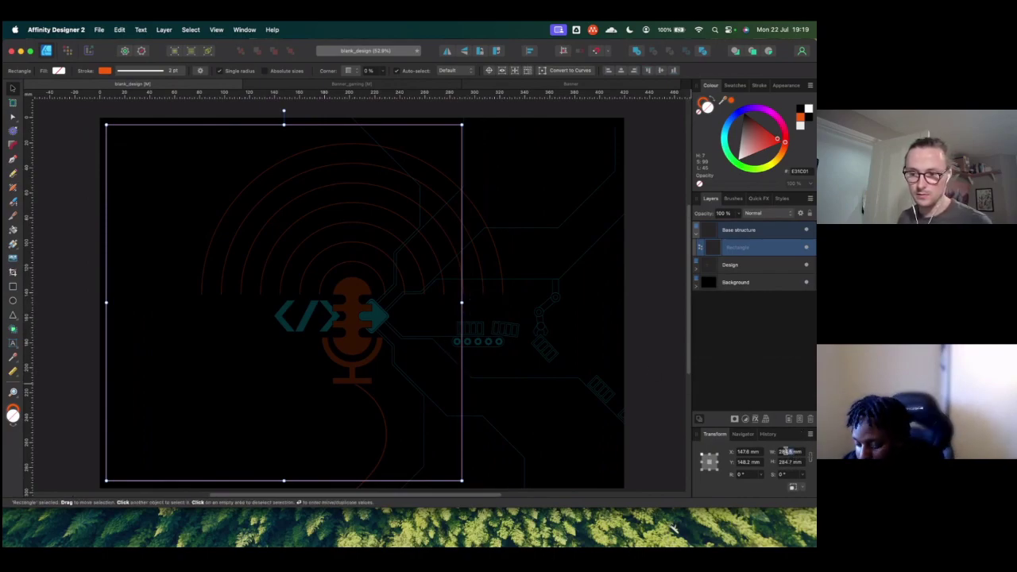
type("18mm")
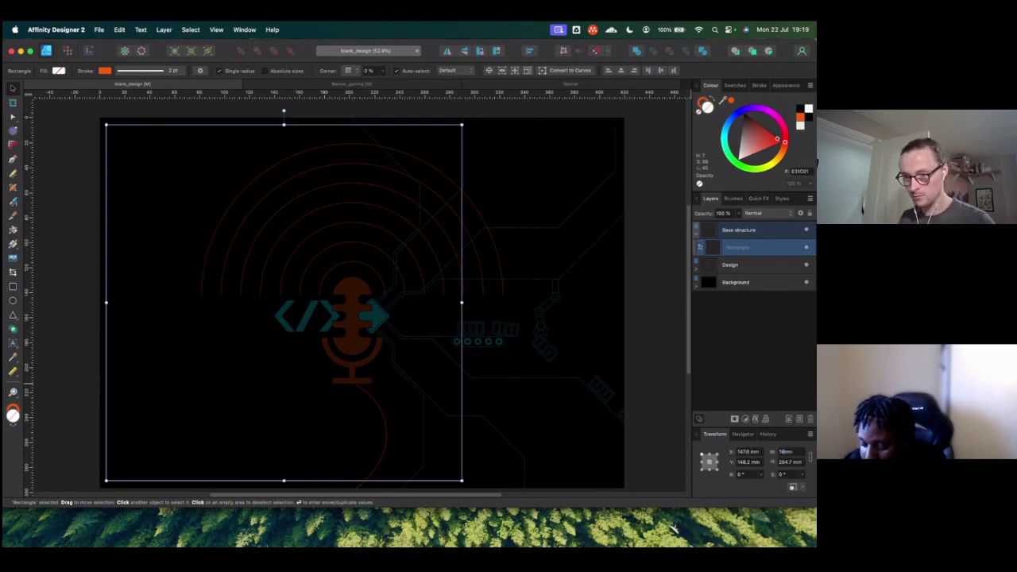
key("BackSpace")
key("BackSpace")
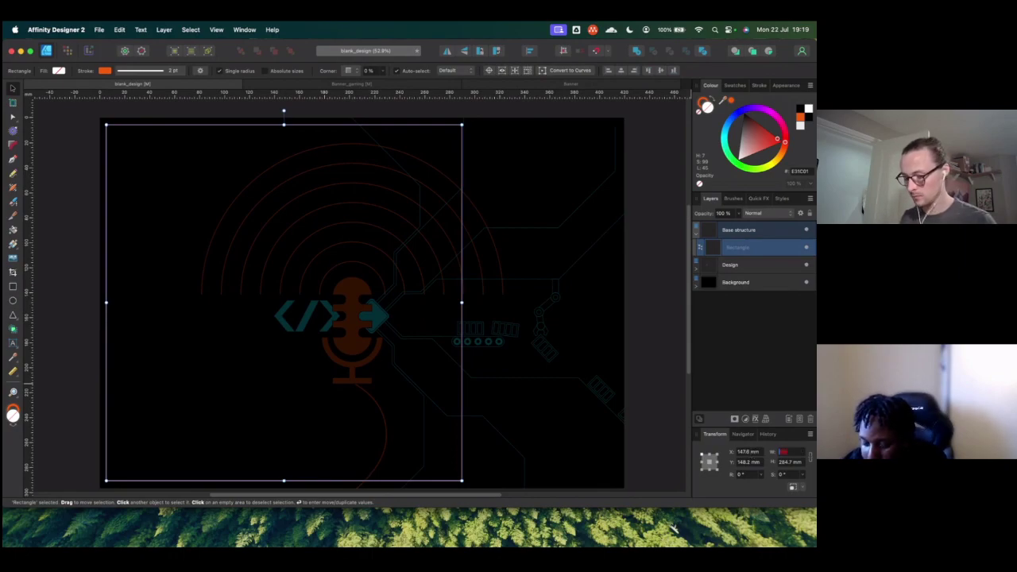
key("Return")
left_click(792, 463)
type("2")
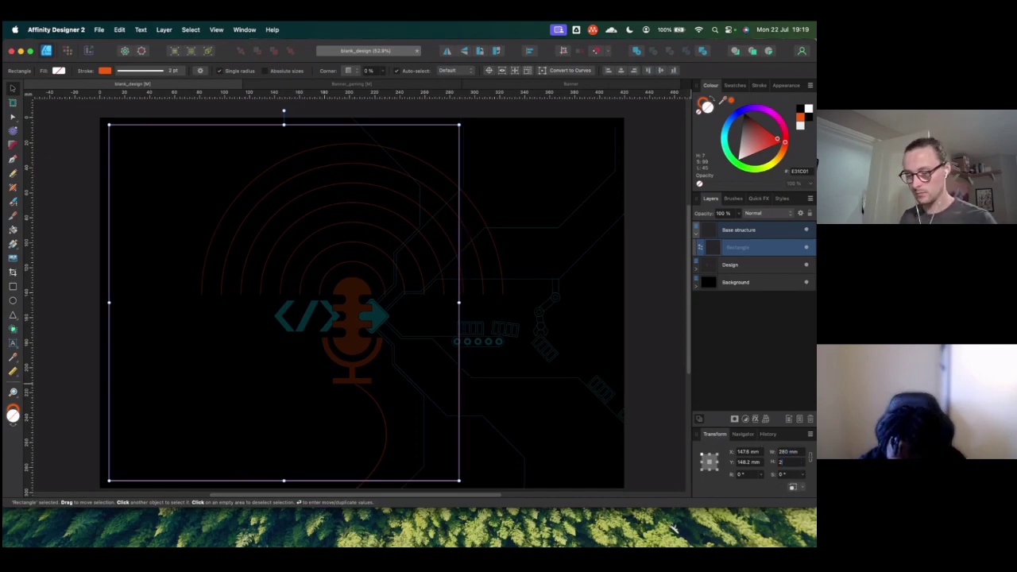
key("Return")
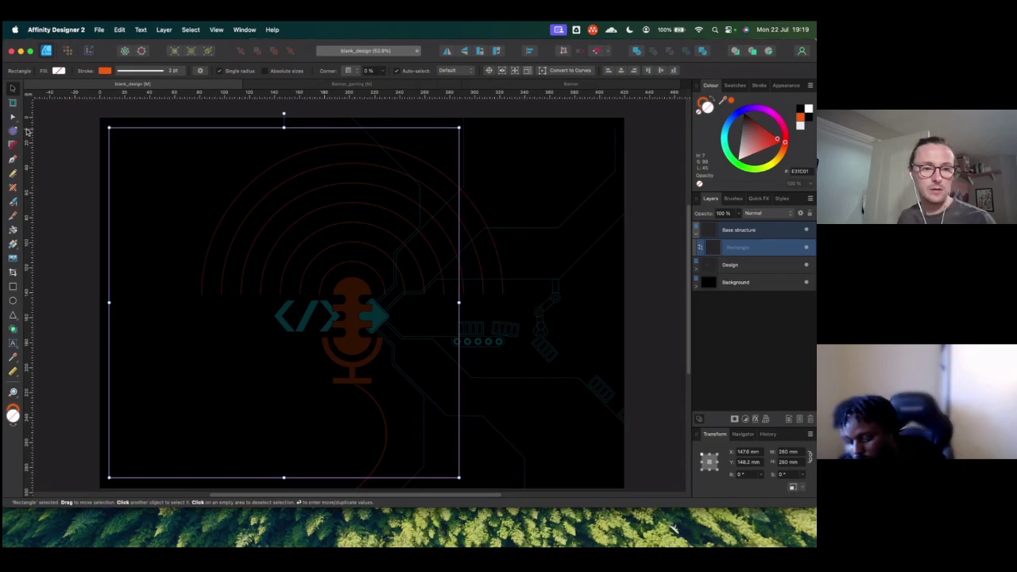
left_click(13, 345)
Step: Create an artistic text label reading GCP at the square's top-left
left_click_drag(114, 132, 138, 148)
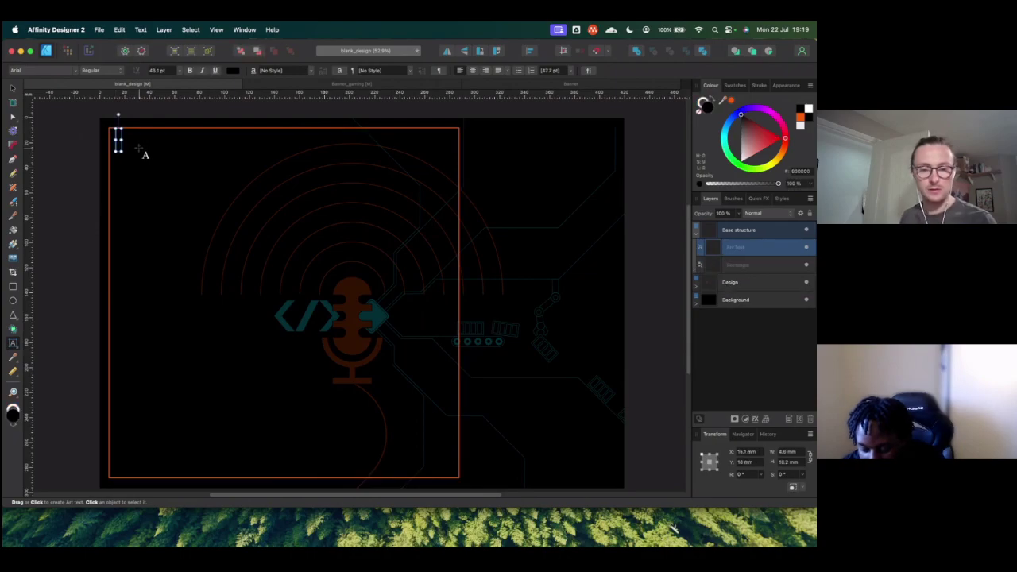
type("BCP")
key("Escape")
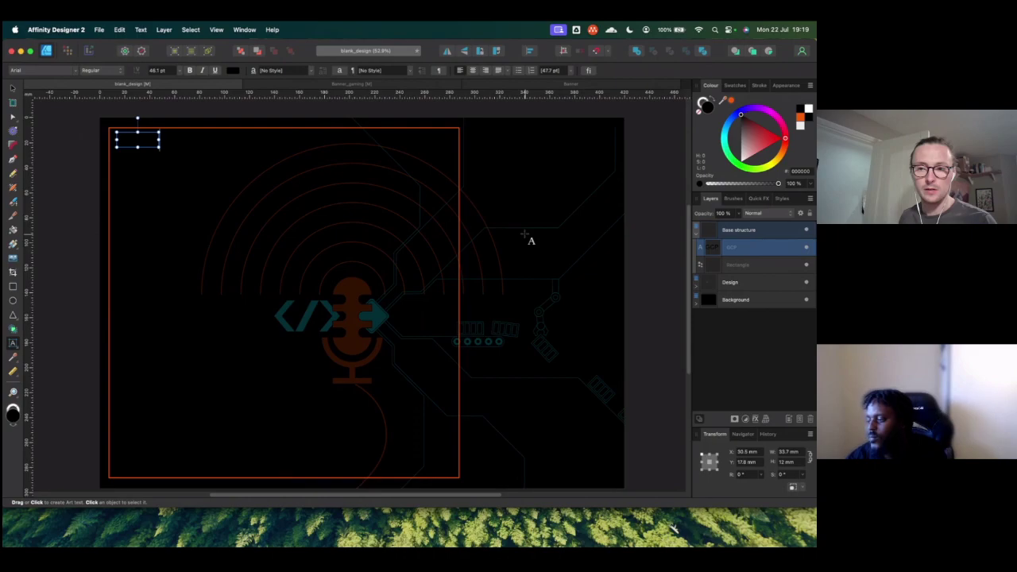
Step: Colour the GCP text orange (F25C00) using the recent colour swatches
left_click(731, 101)
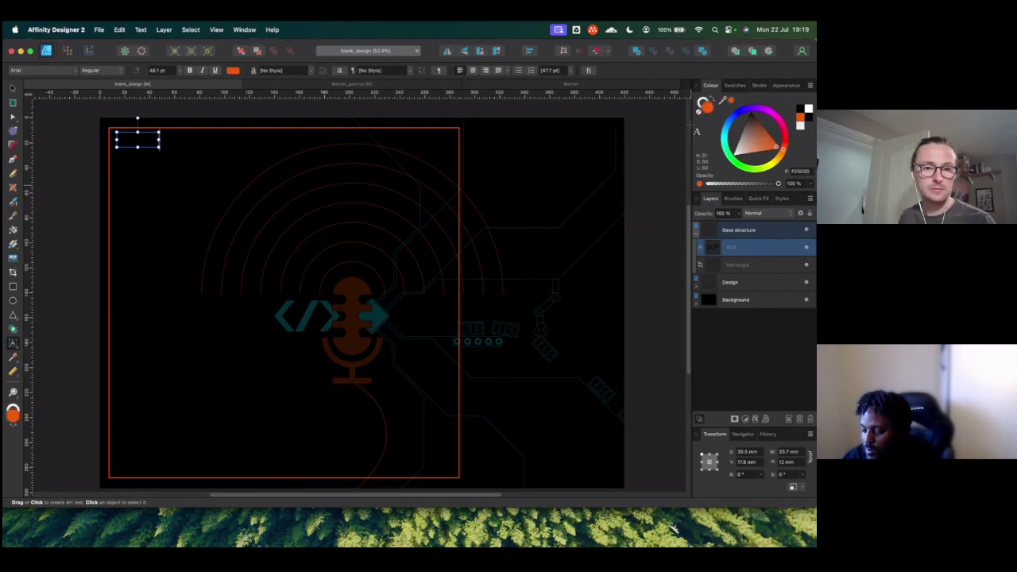
left_click(233, 70)
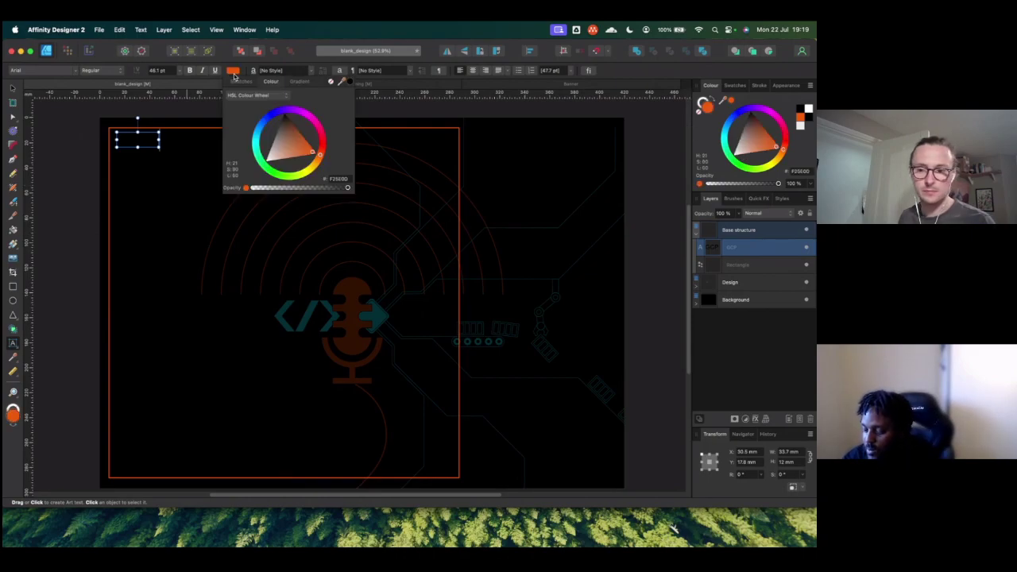
left_click(312, 211)
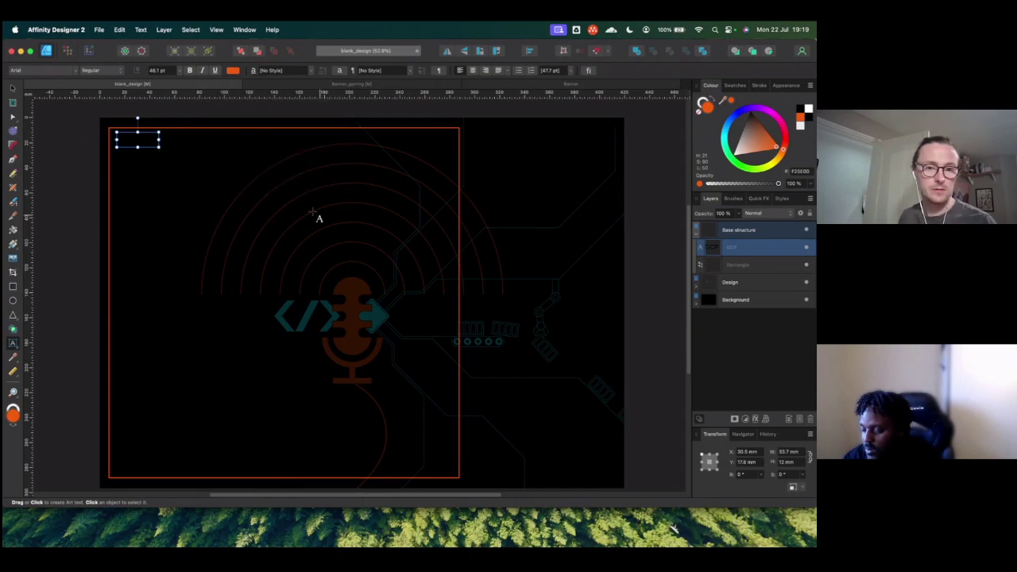
left_click(232, 71)
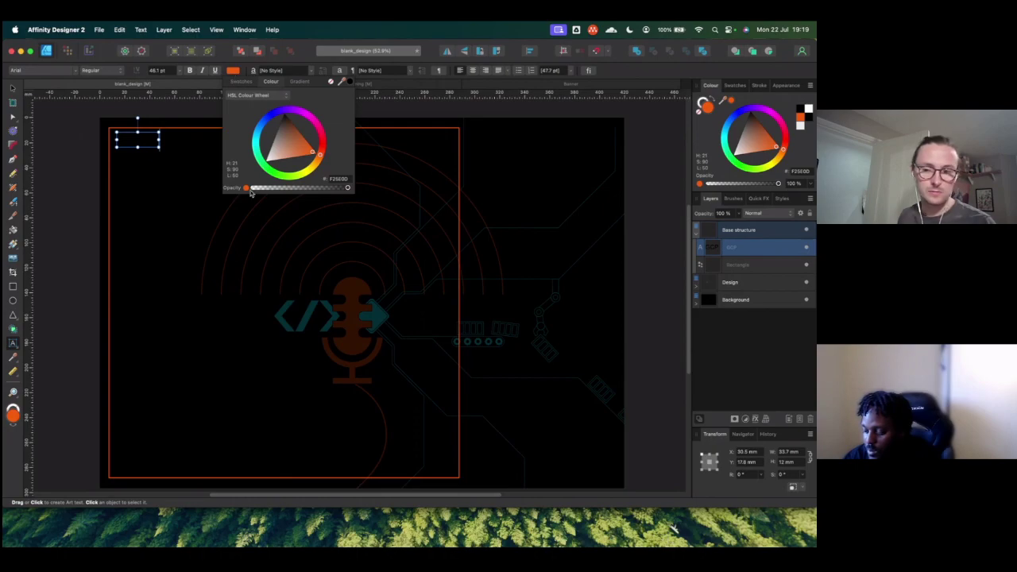
left_click(718, 252)
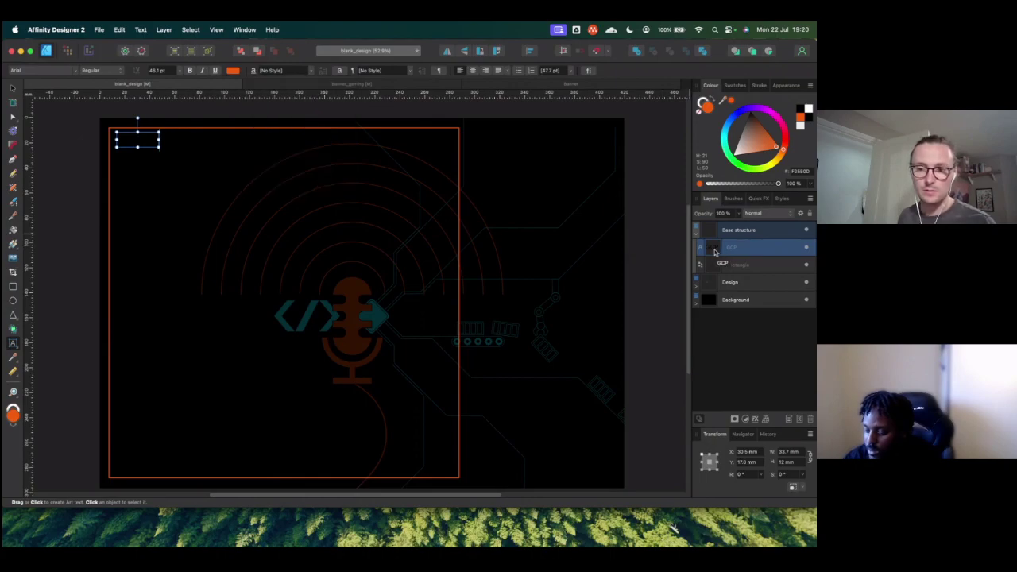
key("super+alt+0")
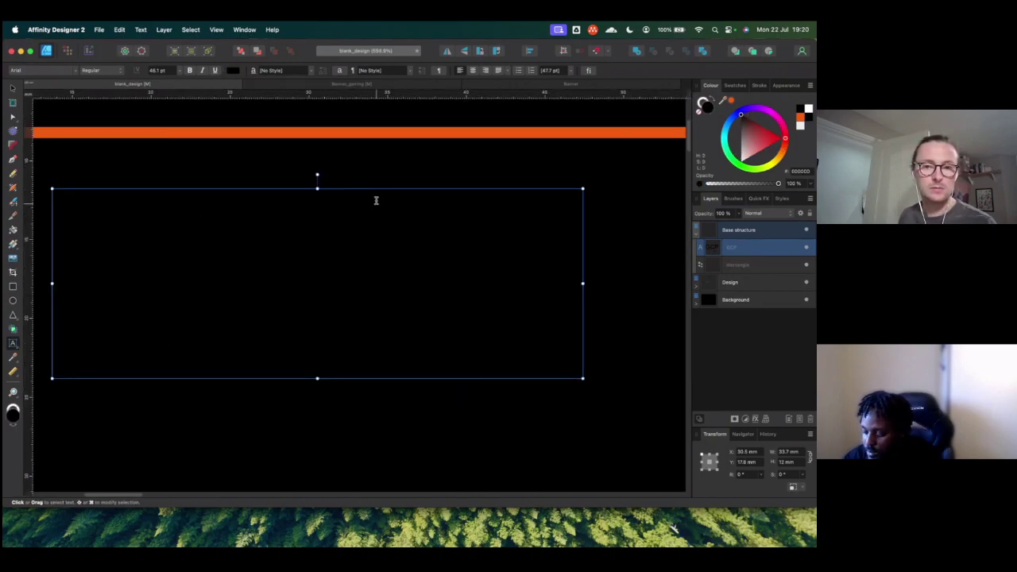
left_click(232, 70)
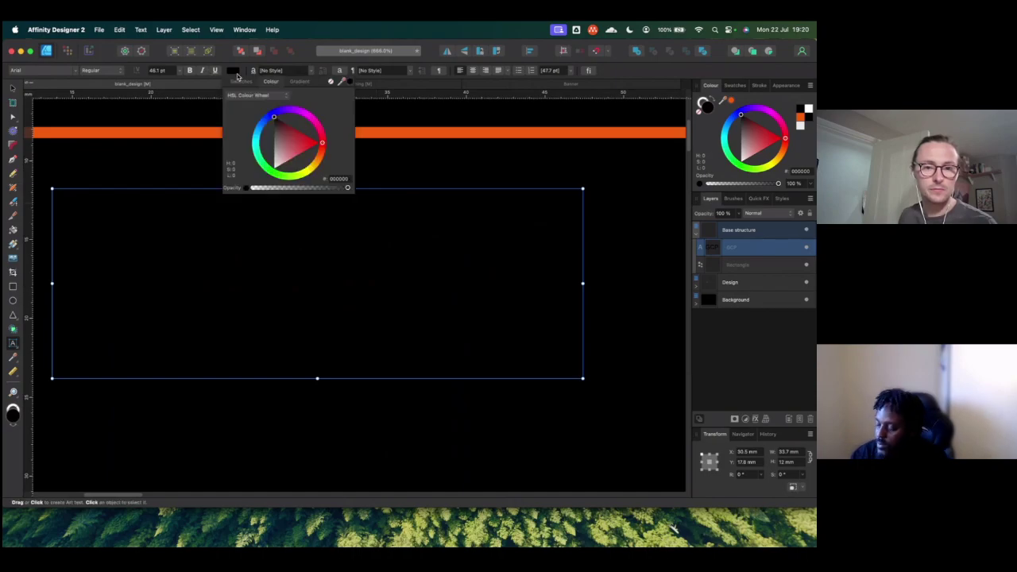
left_click(241, 82)
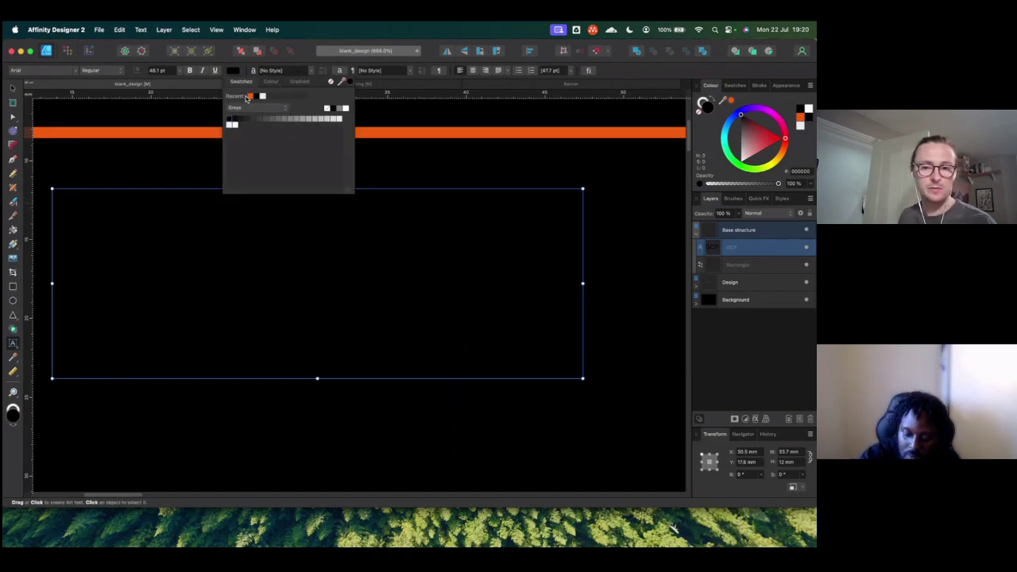
left_click(250, 95)
scroll(425, 203, "down", 2)
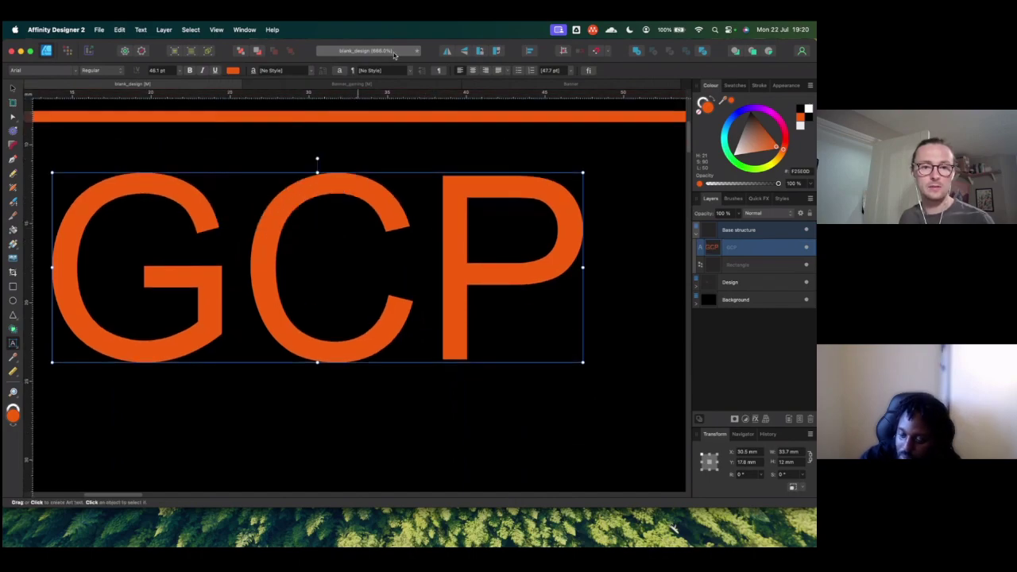
left_click(216, 29)
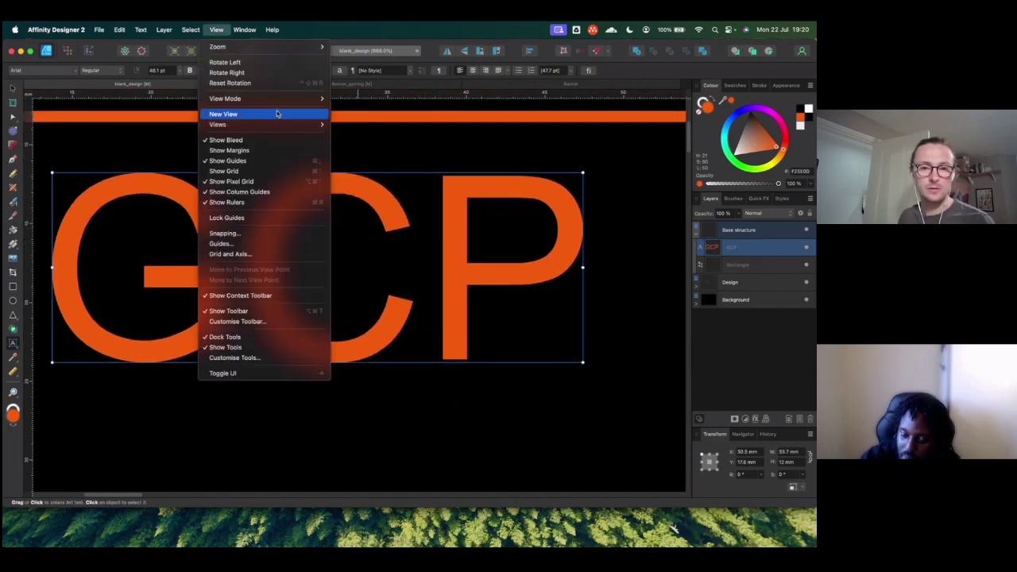
Step: Reset zoom to 100% and shrink the GCP label to 35.6 pt in the frame's top-left corner
mouse_move(279, 101)
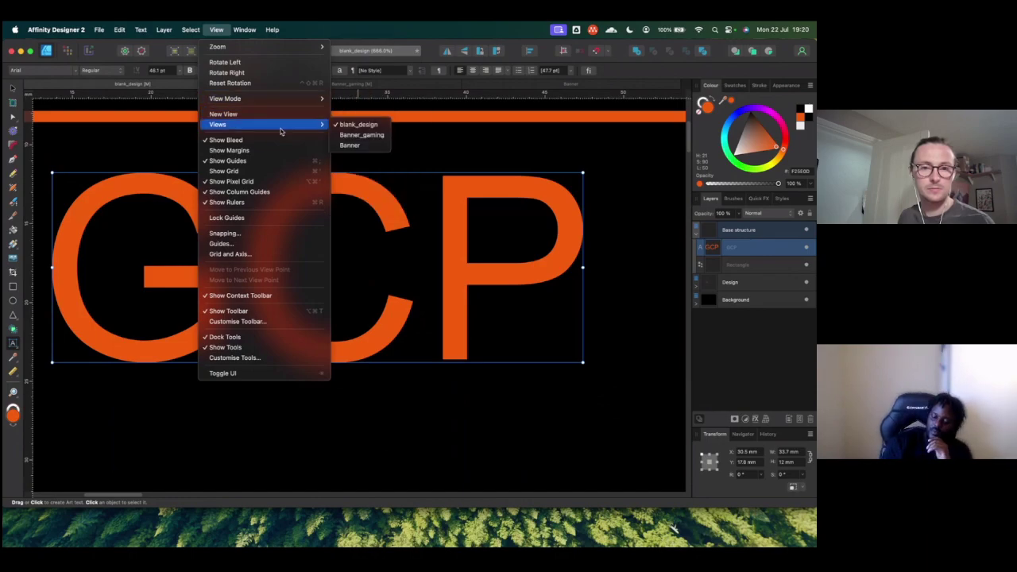
mouse_move(276, 49)
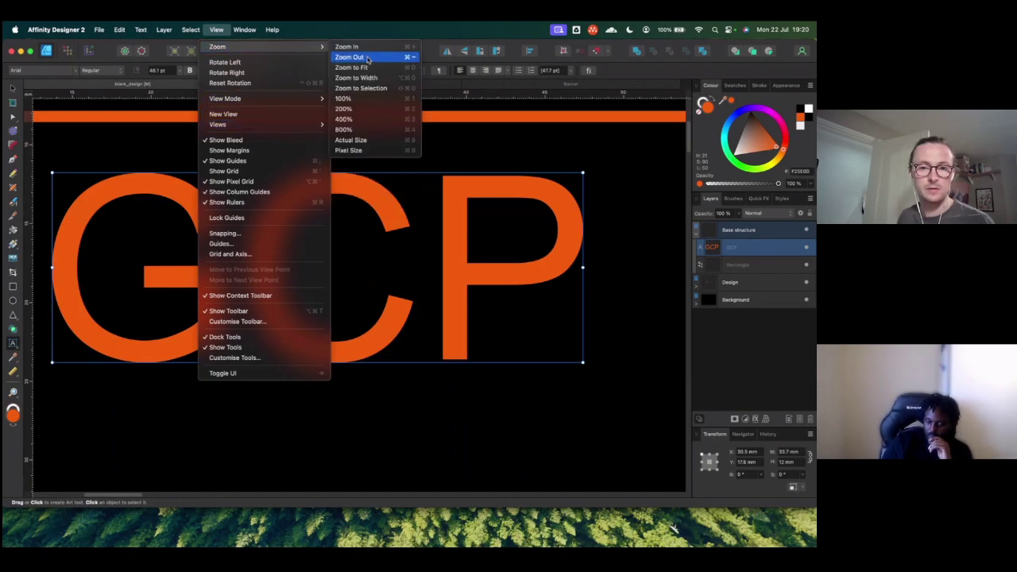
left_click(368, 99)
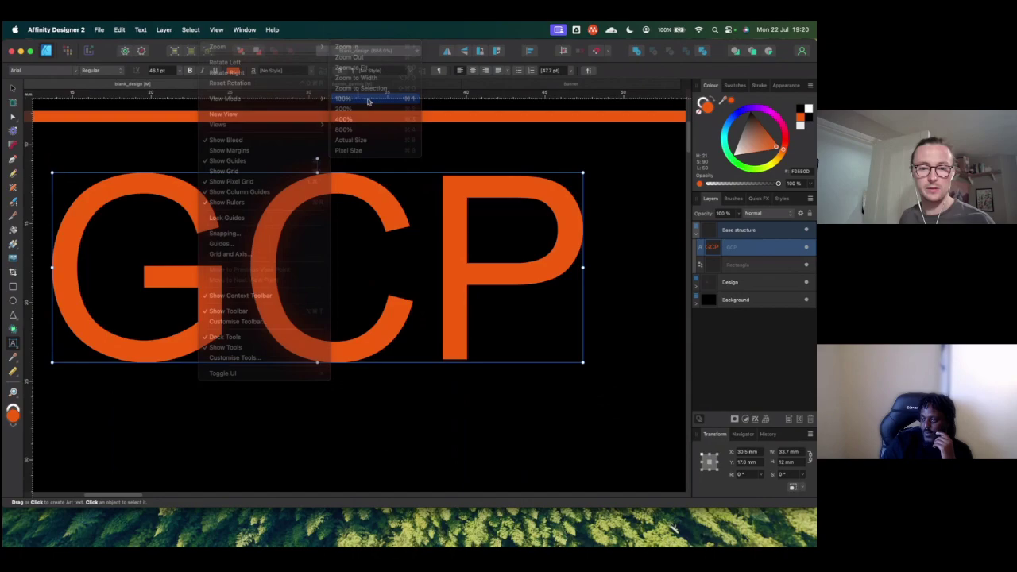
scroll(413, 200, "down", 5)
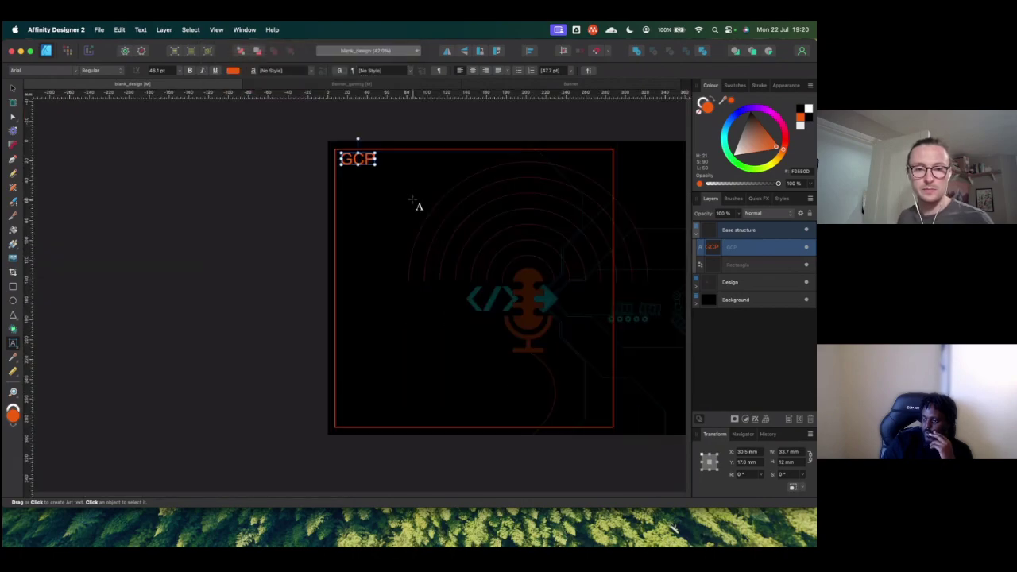
scroll(413, 201, "right", 2)
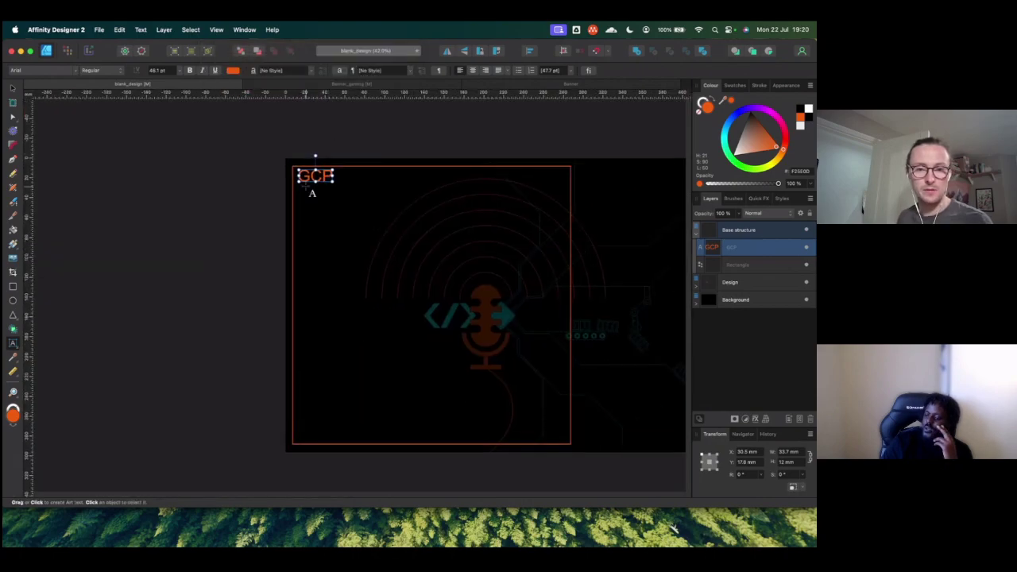
left_click_drag(332, 182, 324, 180)
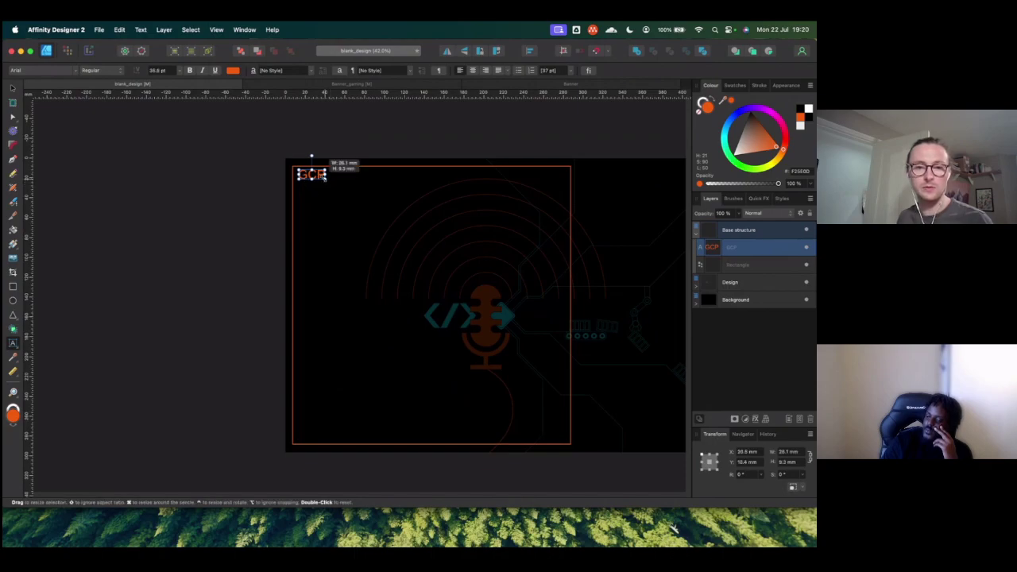
left_click(276, 149)
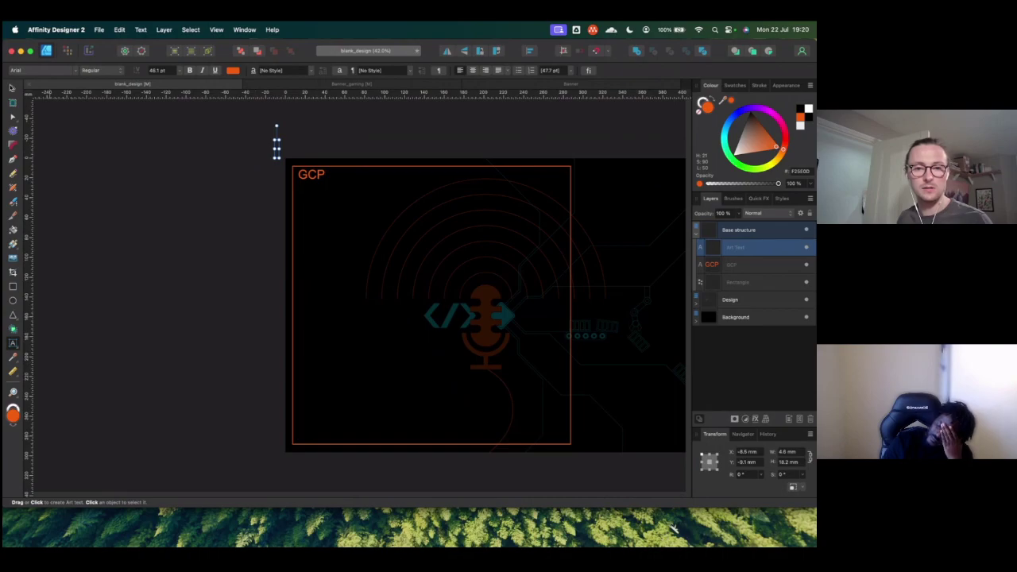
key("Escape")
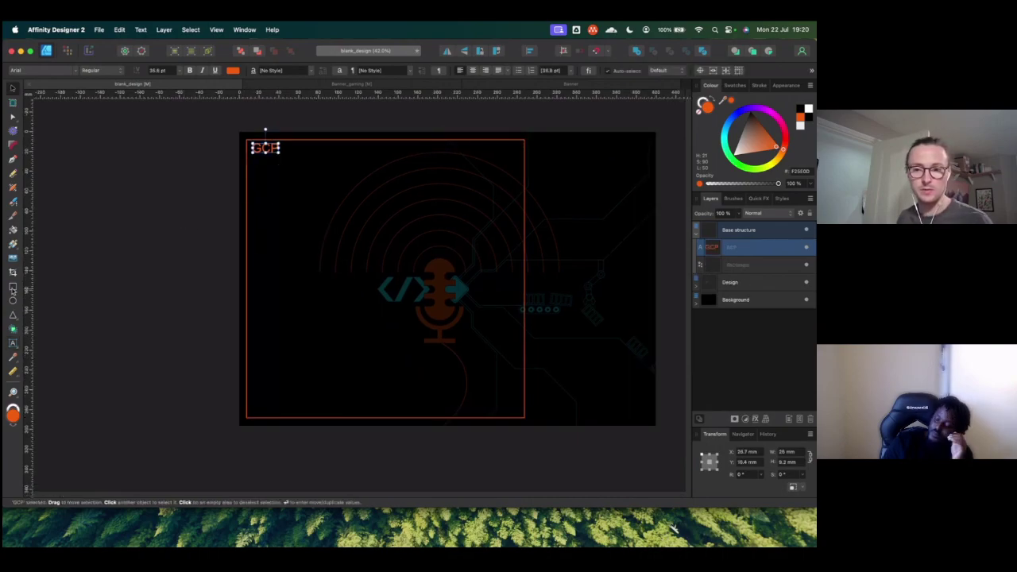
Step: Draw a small rectangle inside the frame and nest the GCP text layer in the frame rectangle
key("m")
left_click_drag(342, 223, 386, 276)
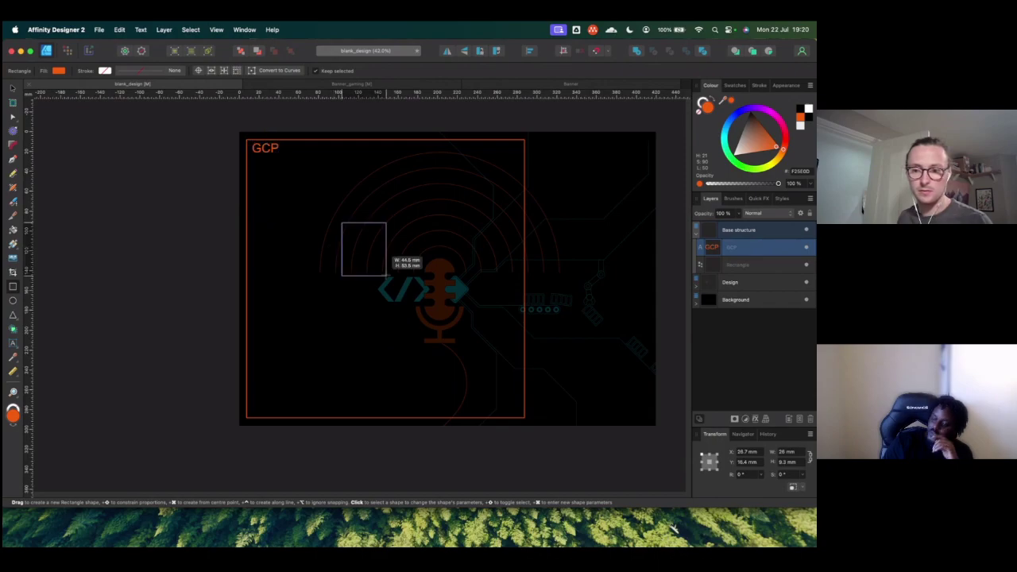
mouse_move(732, 265)
left_mouse_down()
mouse_move(743, 289)
mouse_move(735, 292)
mouse_move(740, 270)
left_mouse_up()
left_click_drag(745, 270, 747, 270)
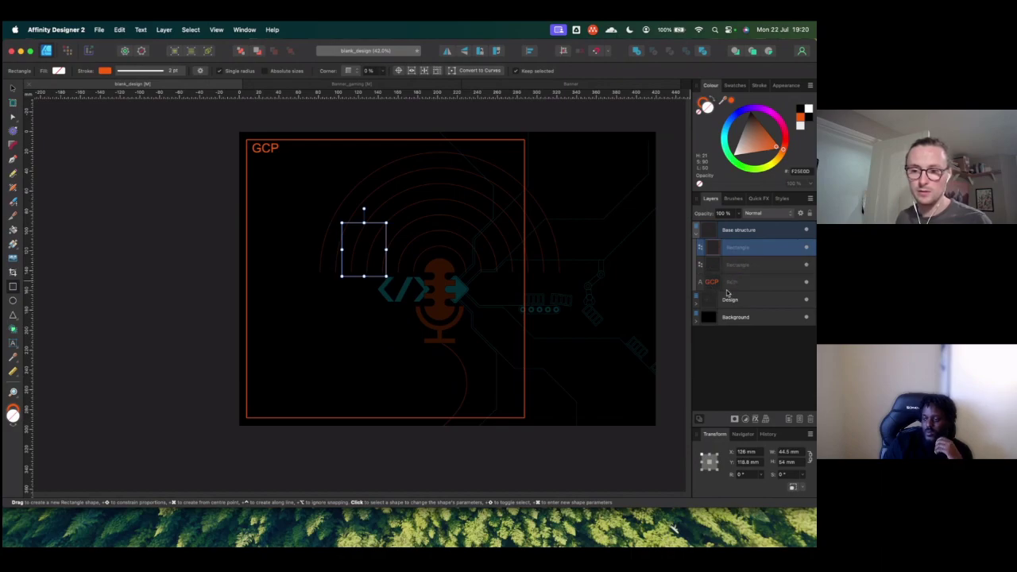
left_click(723, 282)
left_click_drag(723, 284, 725, 271)
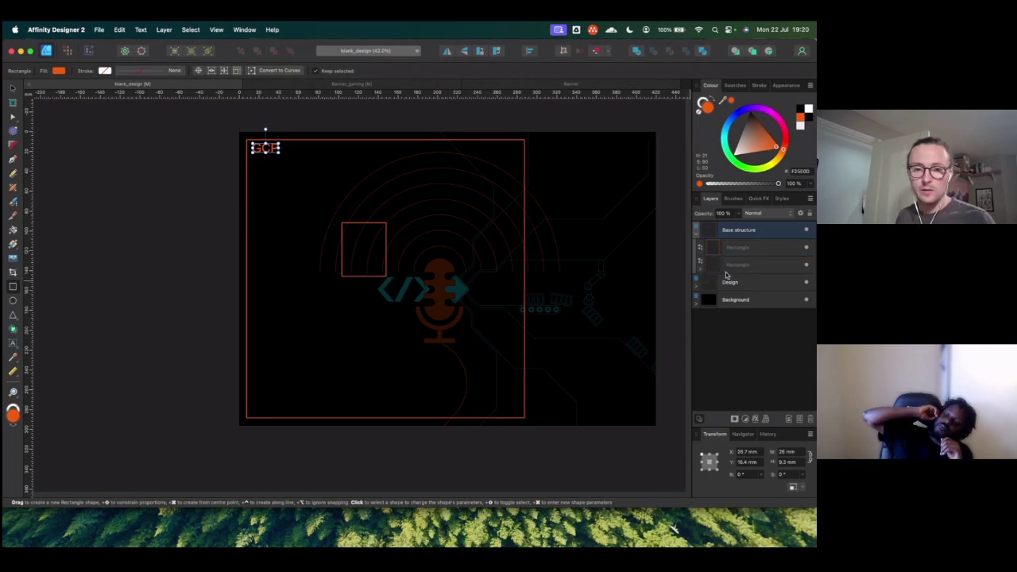
Step: Rename the frame rectangle's layer to GCP
left_click_drag(729, 264, 744, 249)
double_click(744, 249)
type("GCP")
key("Return")
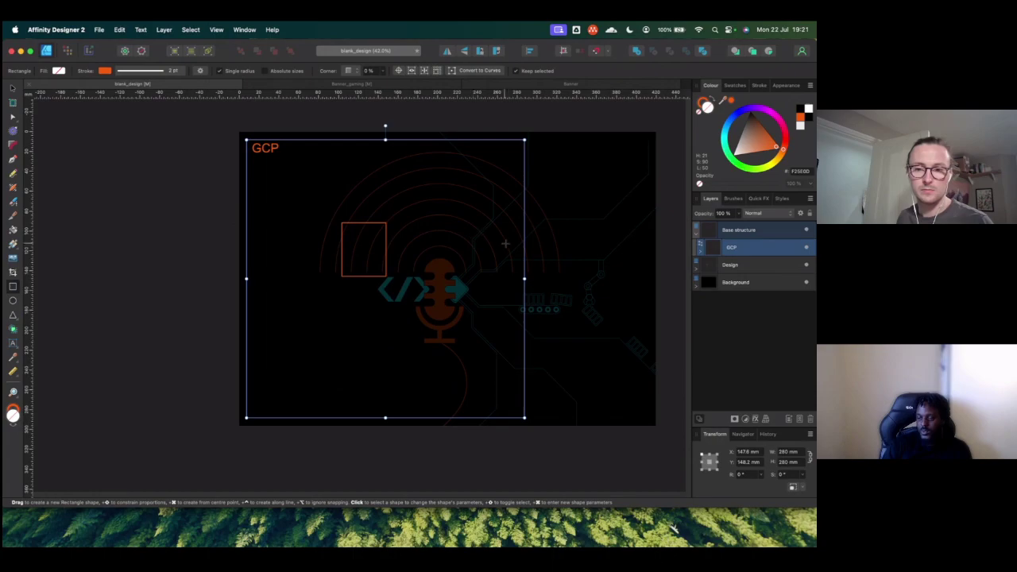
Step: Move the small 44.5 × 54 mm rectangle to the right within the GCP frame
left_click(12, 89)
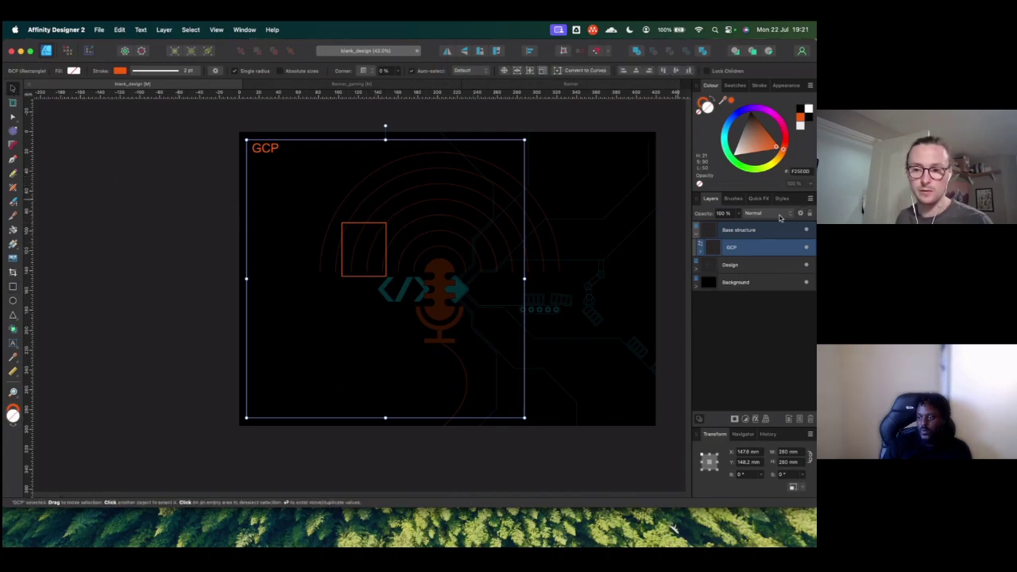
left_click(723, 254)
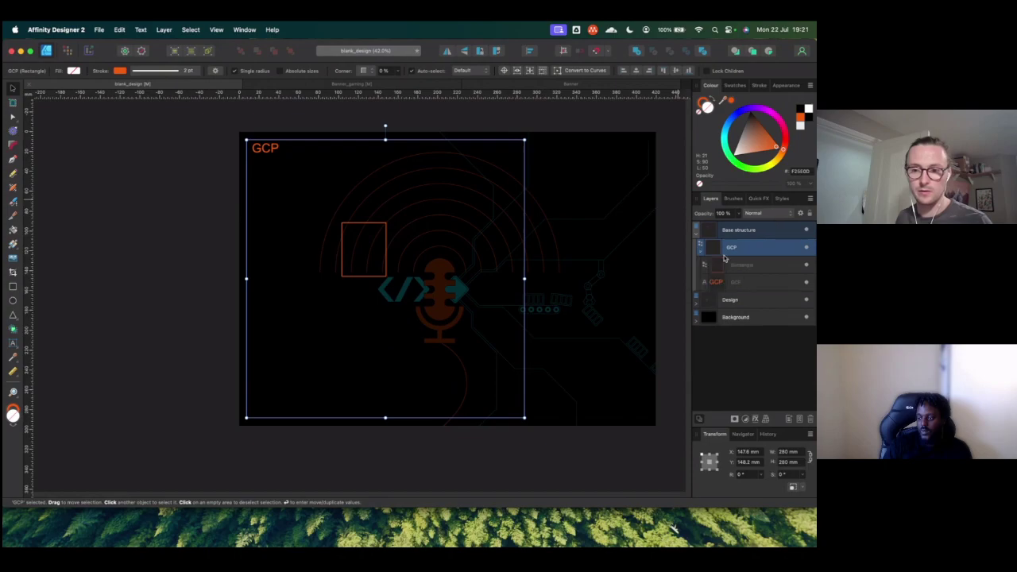
left_click(723, 268)
left_click_drag(370, 249, 530, 249)
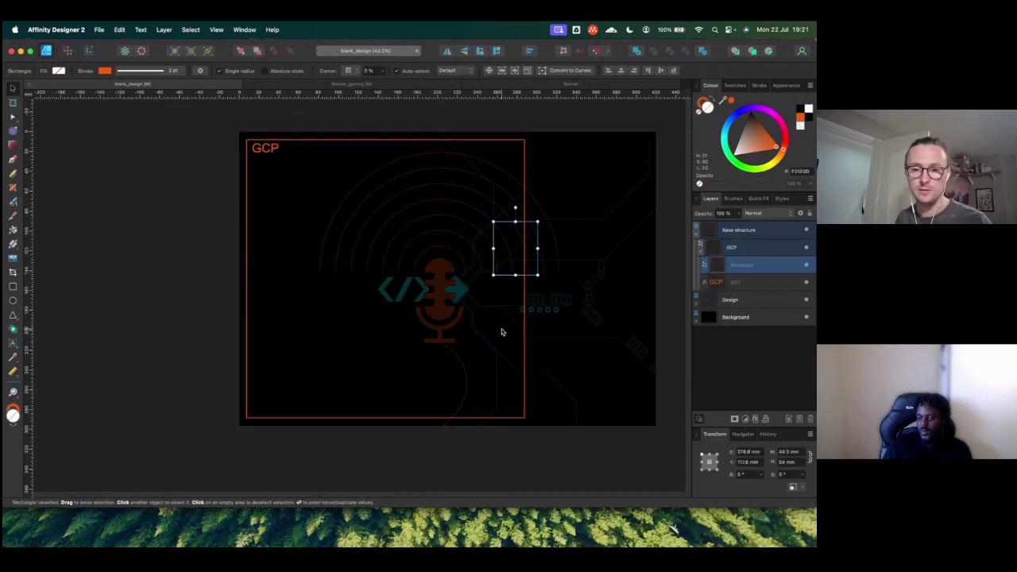
left_click(546, 264)
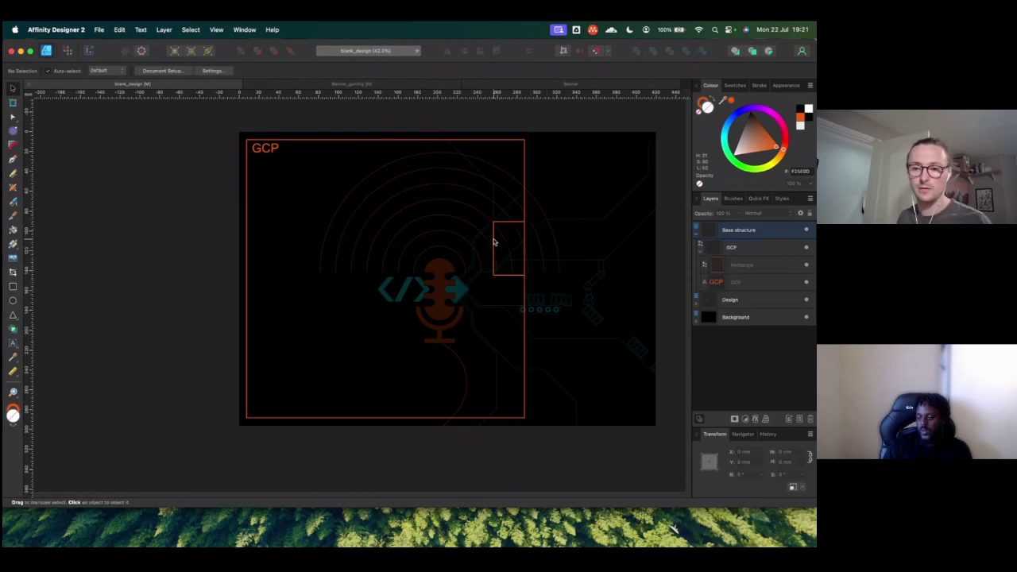
Step: Reselect the small rectangle and reposition it near the top-left inside the frame
left_click(743, 248)
left_click(746, 266)
left_click_drag(498, 252, 496, 378)
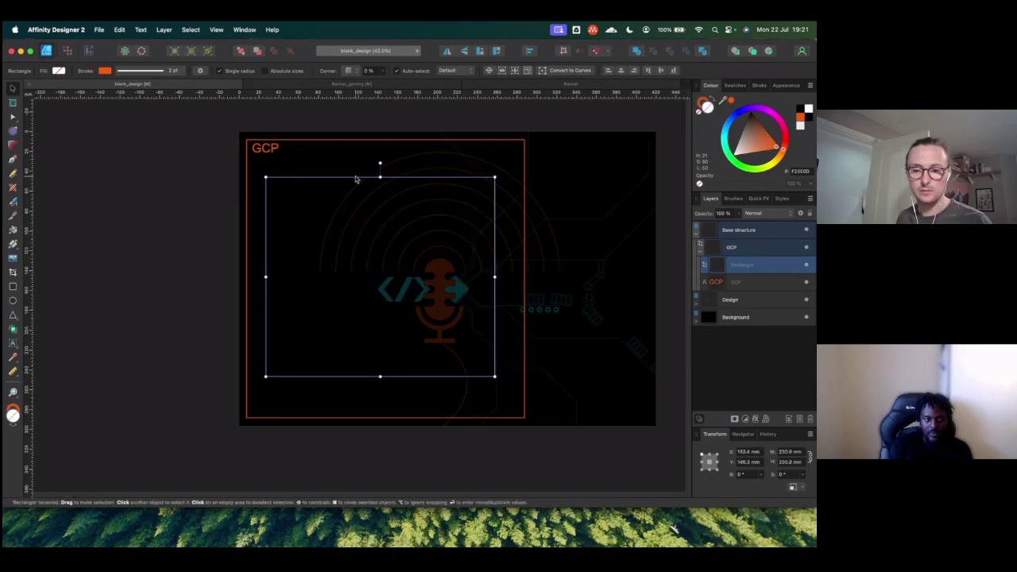
left_click_drag(356, 181, 348, 160)
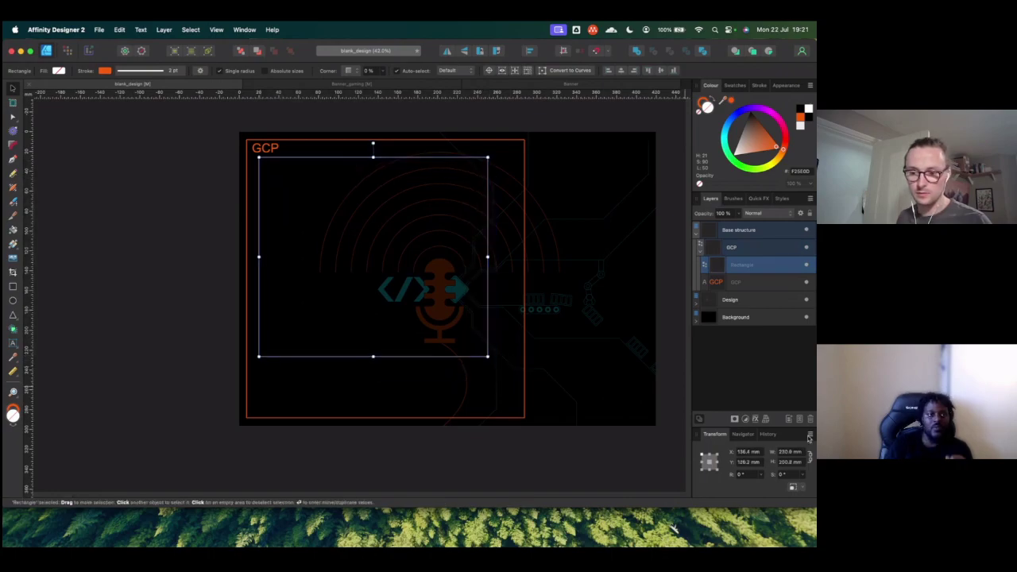
Step: Set the rectangle's width and height to 200 mm in the Transform panel
left_click(774, 451)
type("200")
key("Return")
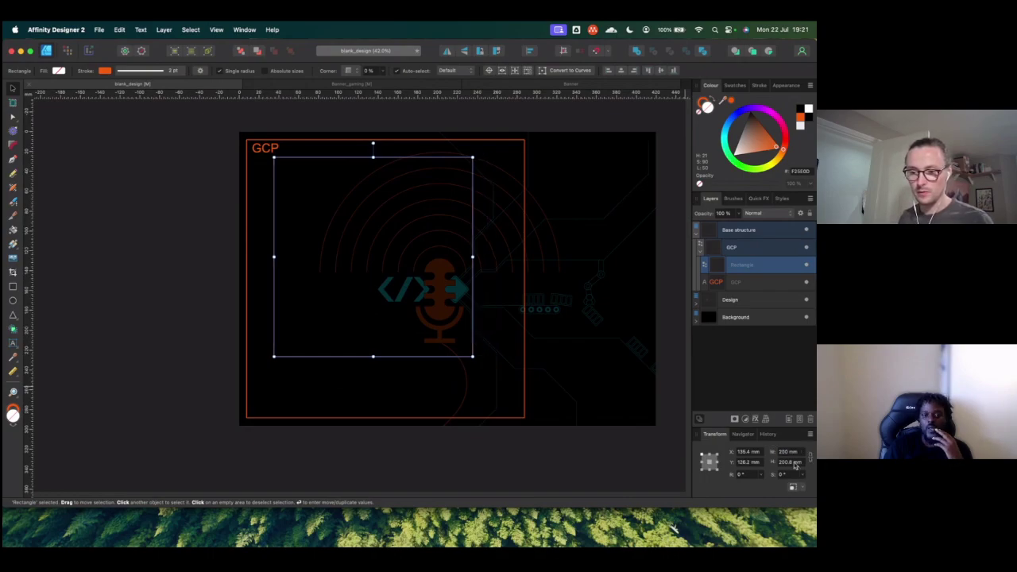
left_click(790, 462)
type("2")
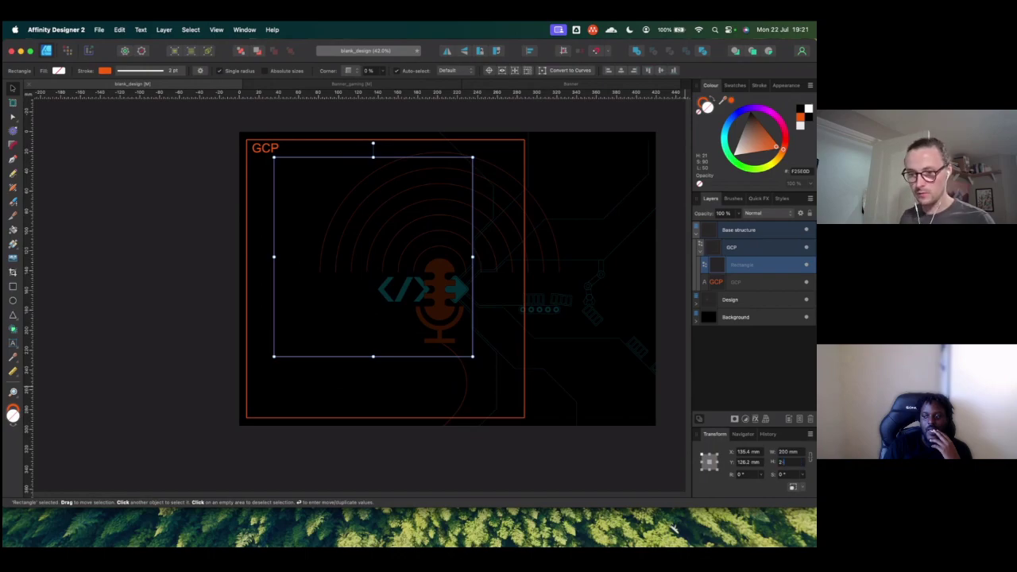
type("00")
key("Return")
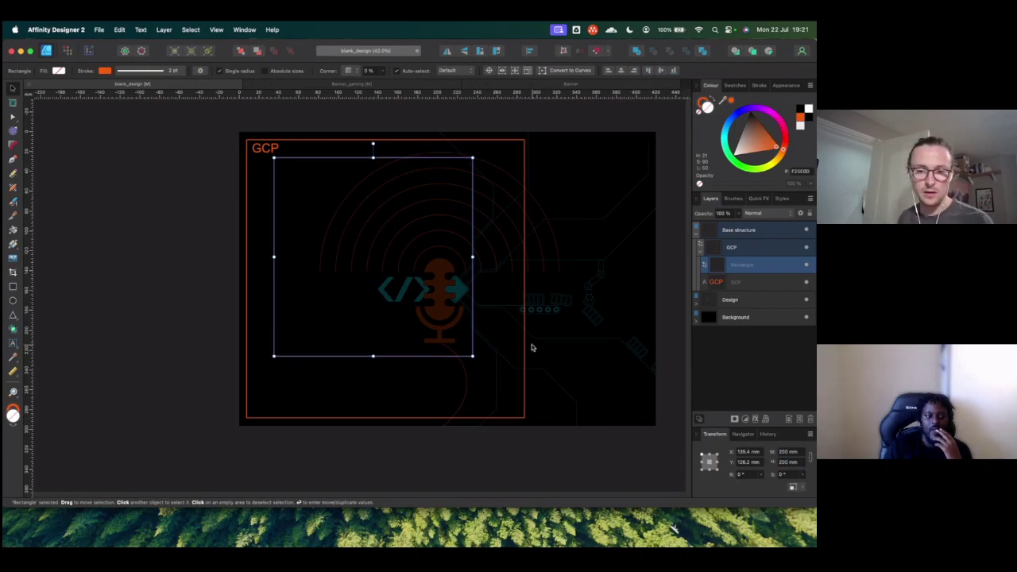
Step: Enlarge the square to about 251.8 mm to fit inside the GCP frame, then select the GCP label
left_click_drag(473, 356, 499, 400)
key("super+z")
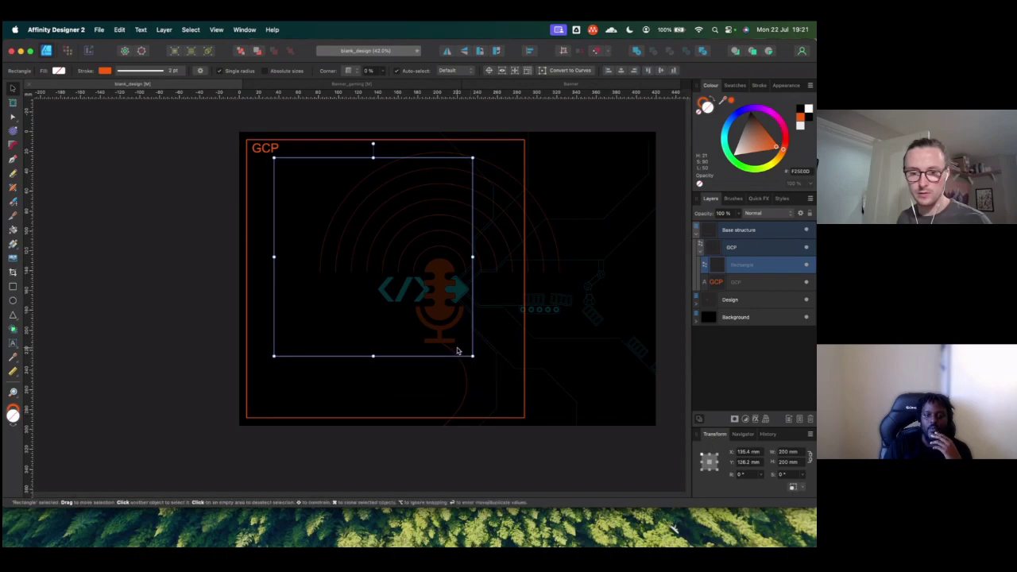
left_click_drag(472, 356, 514, 397)
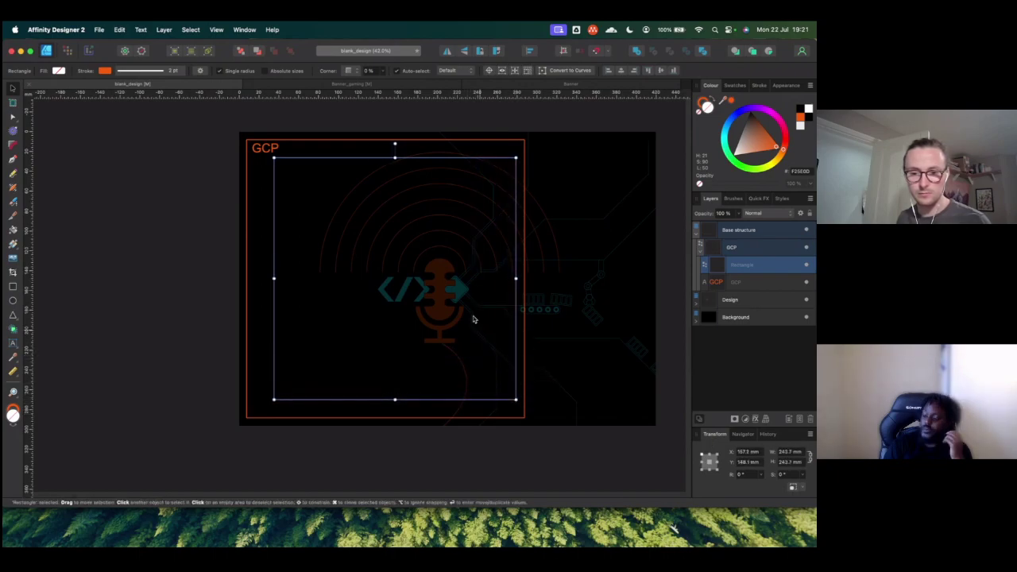
left_click_drag(437, 245, 422, 246)
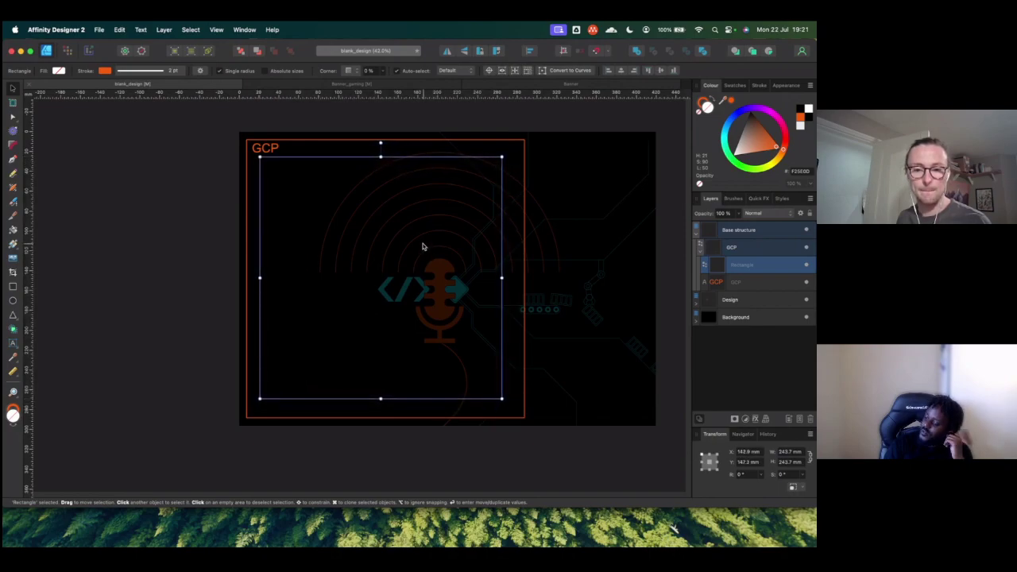
left_click_drag(423, 246, 420, 247)
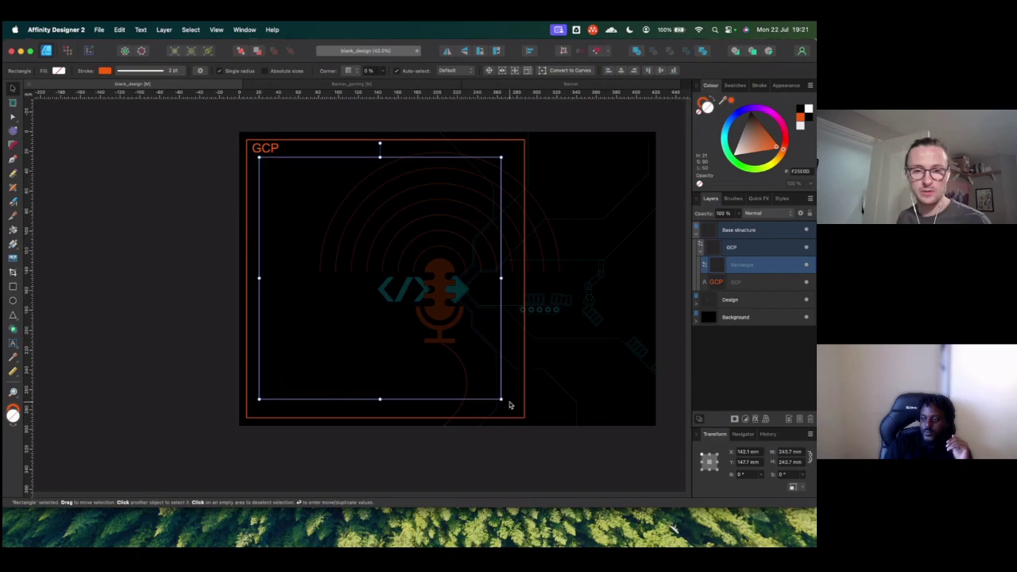
left_click_drag(510, 405, 518, 413)
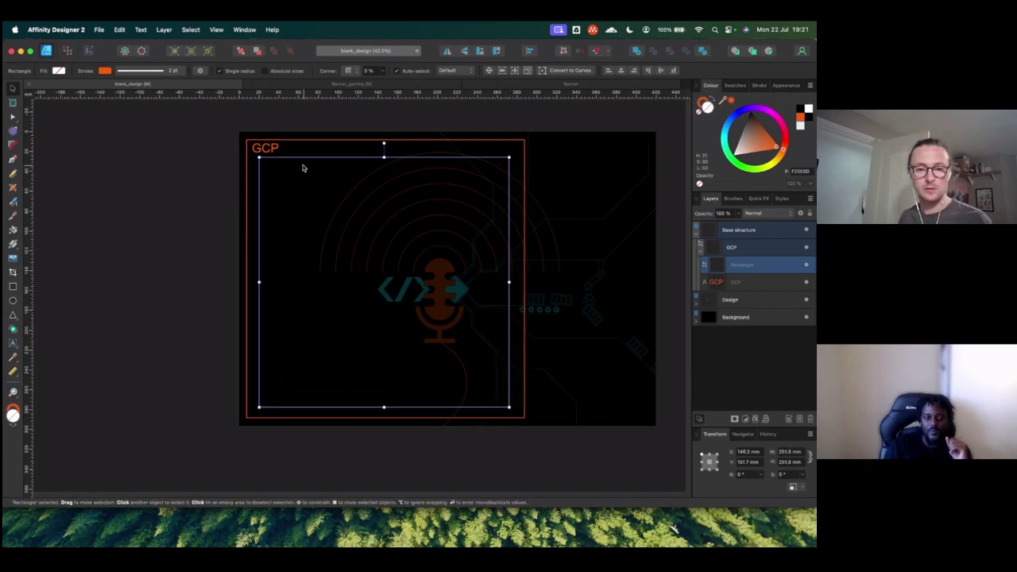
left_click(304, 178)
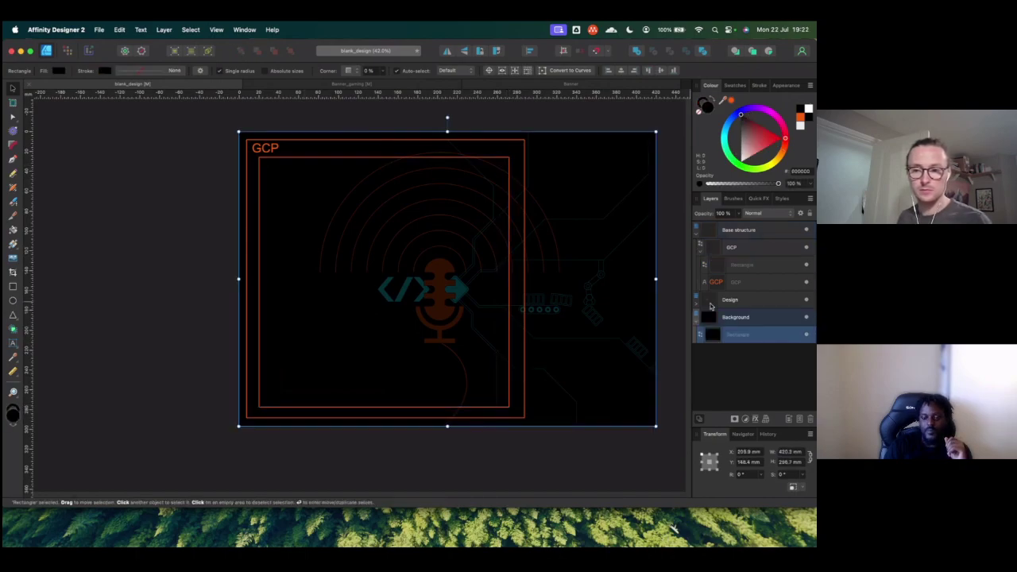
left_click(743, 271)
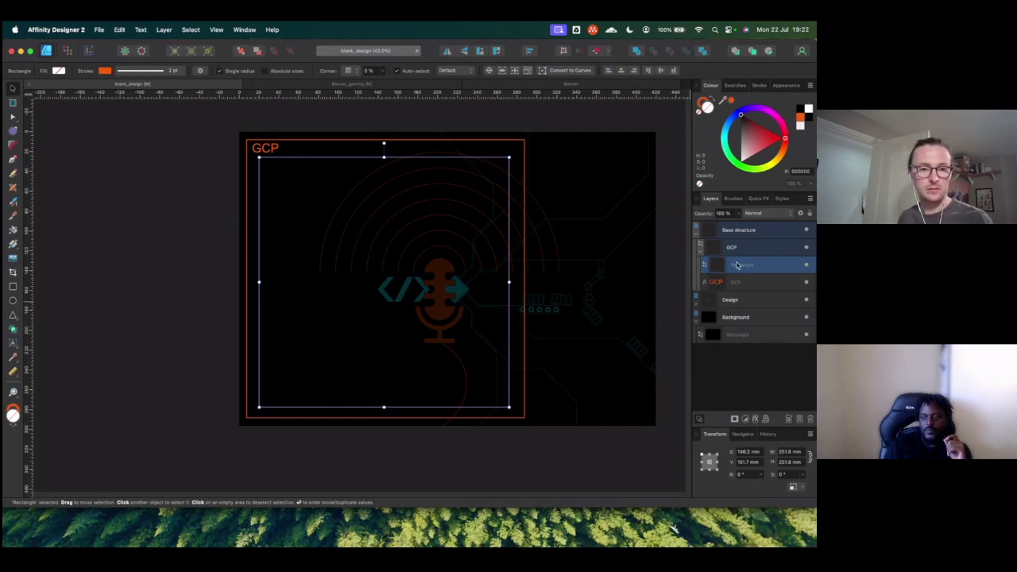
left_click(268, 153)
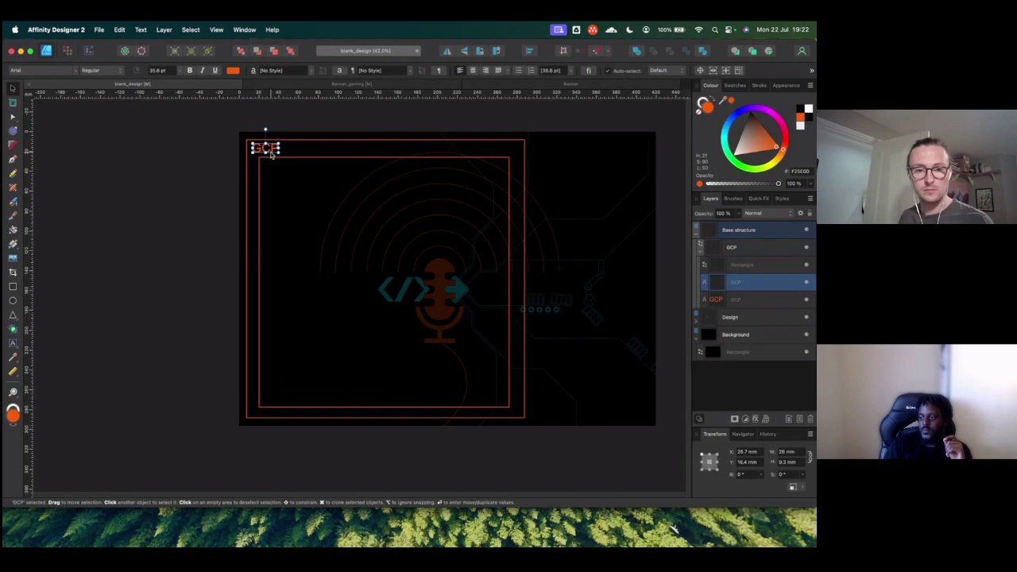
Step: Duplicate the GCP label into the inner square and change its text to 'Project: DevCastOps'
left_click_drag(270, 154, 286, 174)
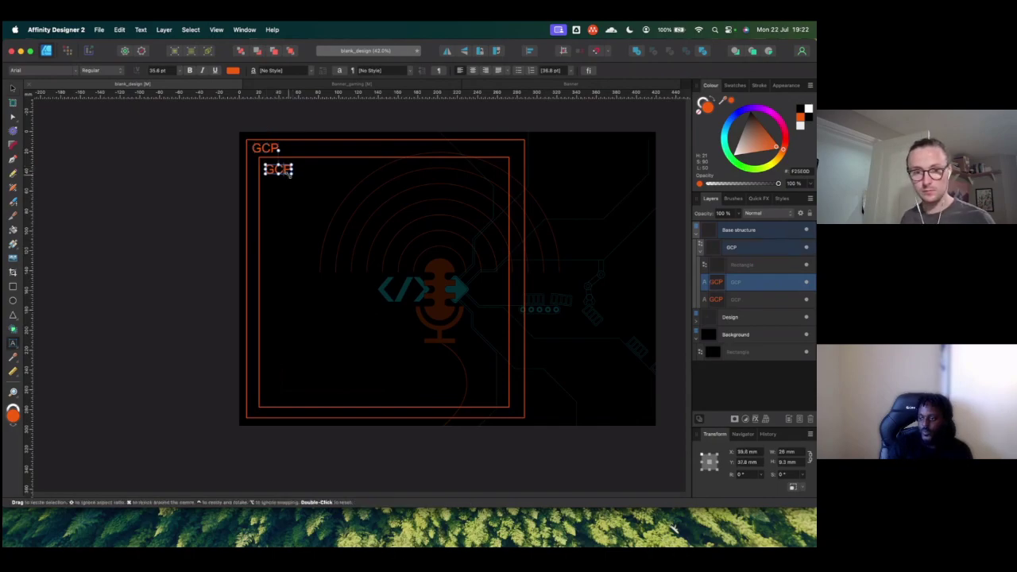
double_click(285, 173)
type("Prod")
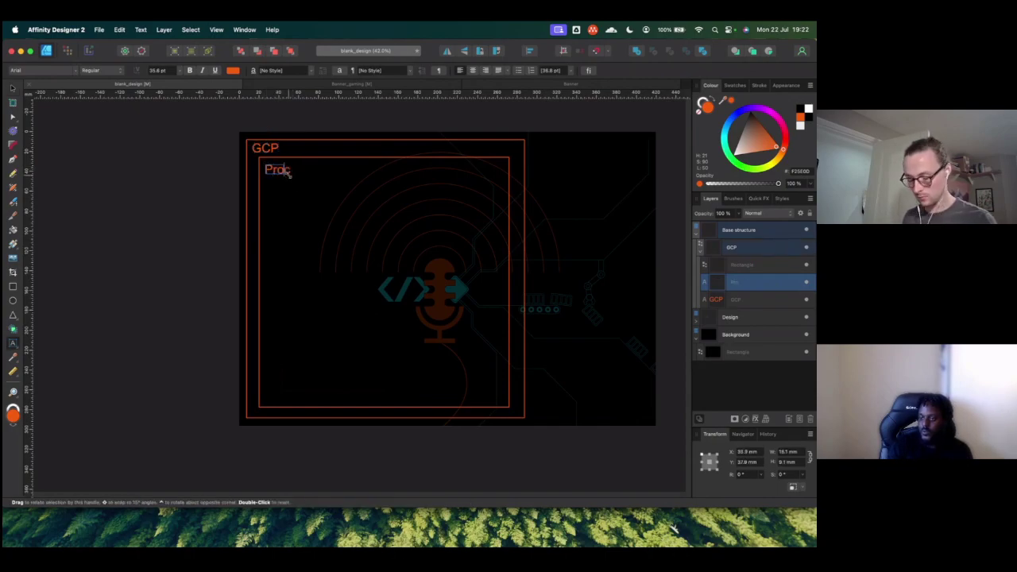
key("BackSpace")
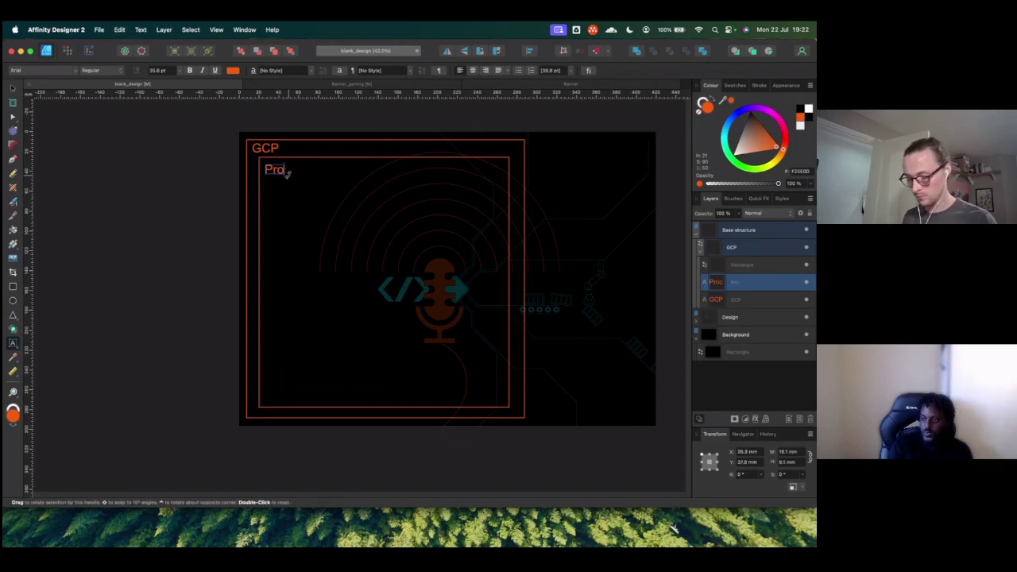
type("jec")
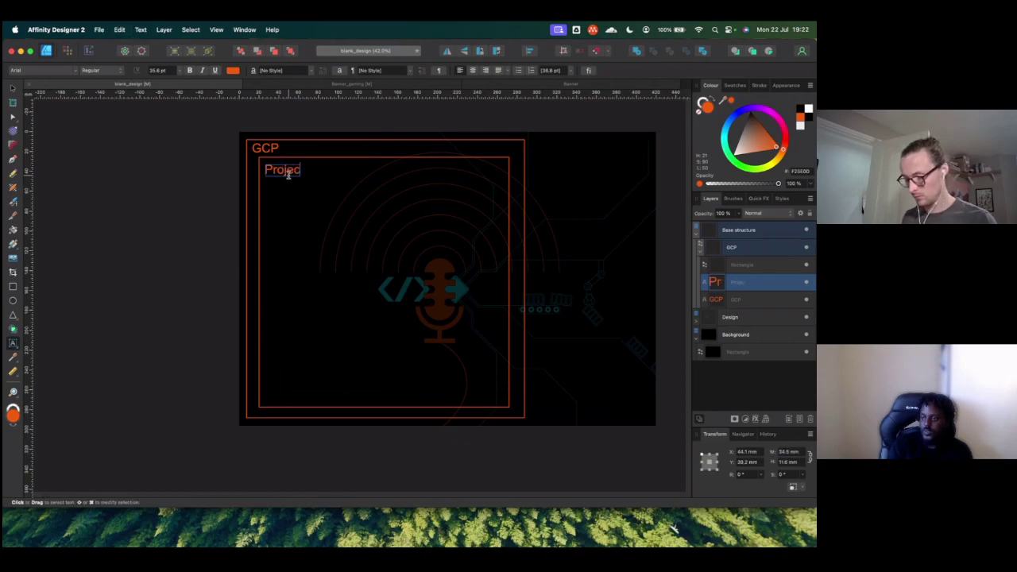
type("t: dev")
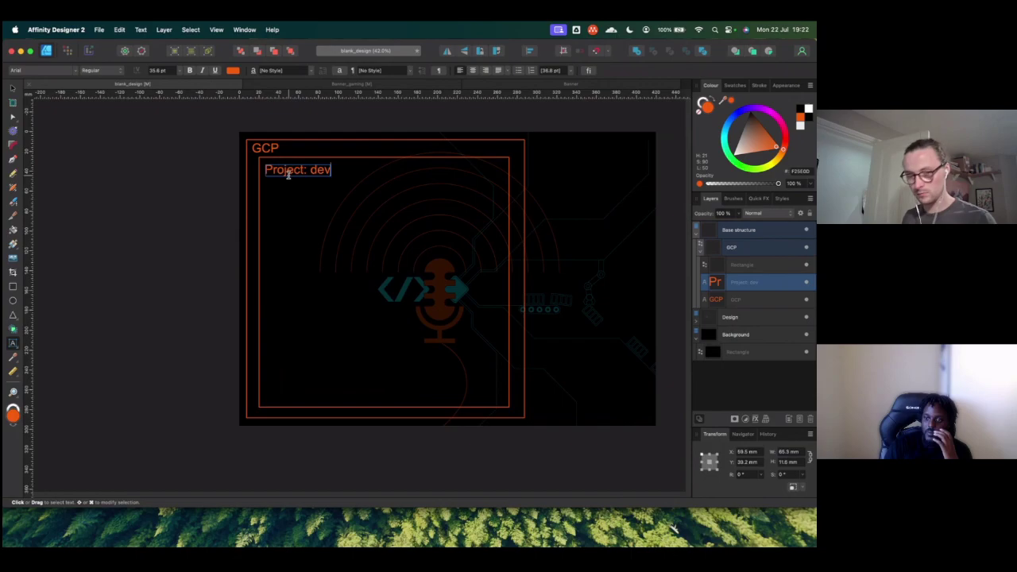
key("BackSpace")
key("BackSpace")
key("BackSpace")
key("BackSpace")
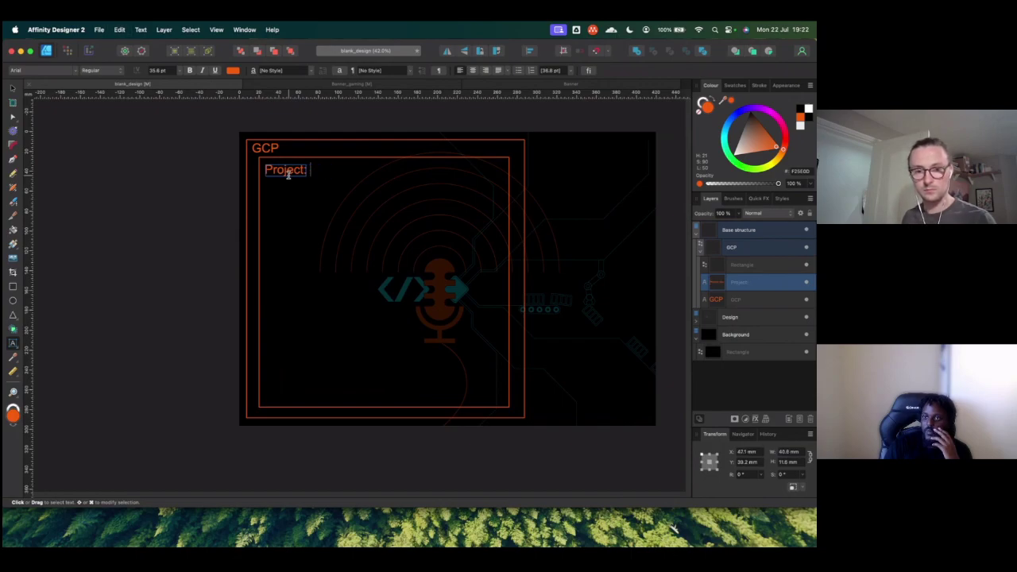
type("DevCas")
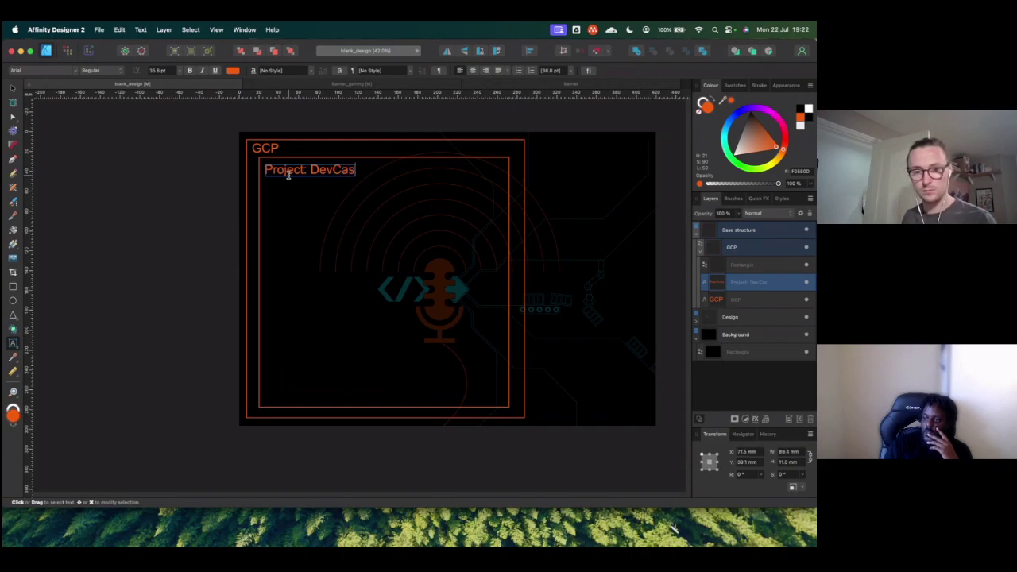
type("tOps")
key("Escape")
Step: Nudge the 'Project: DevCastOps' label into the corner and nest it under the inner square's layer
left_click(13, 88)
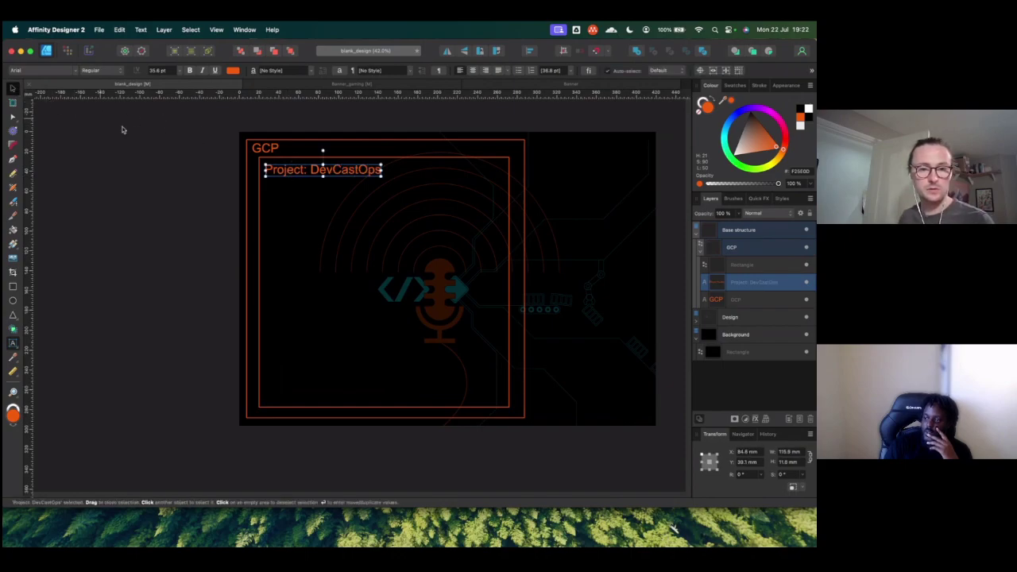
left_click_drag(326, 170, 323, 166)
left_click_drag(749, 289, 751, 271)
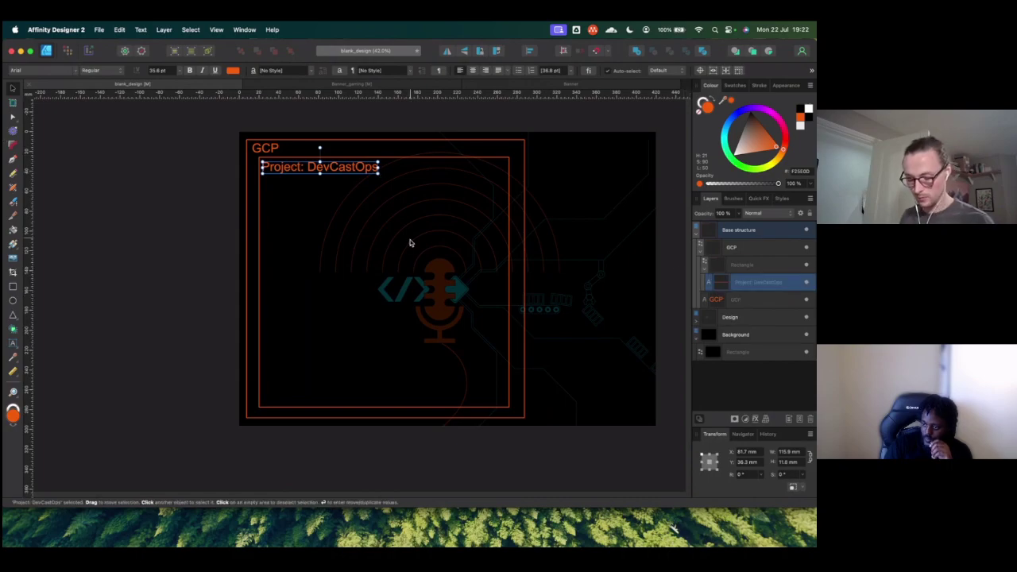
Step: Duplicate the inner project frame, fit the copy inside at about 229.9 × 223.6 mm, and reorder its layer
left_click(754, 266)
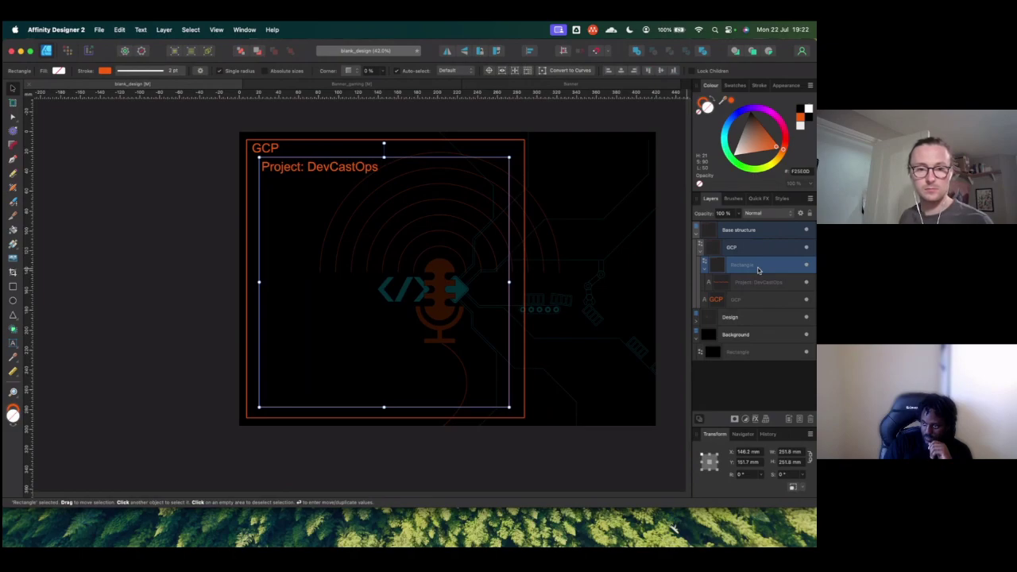
key("super+j")
left_click_drag(258, 158, 300, 201)
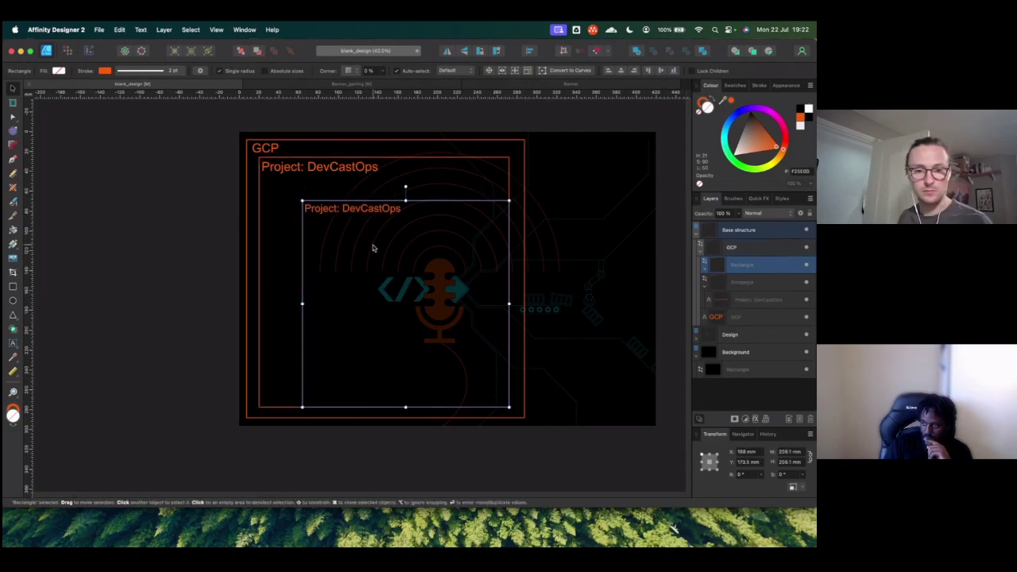
left_click_drag(373, 243, 358, 240)
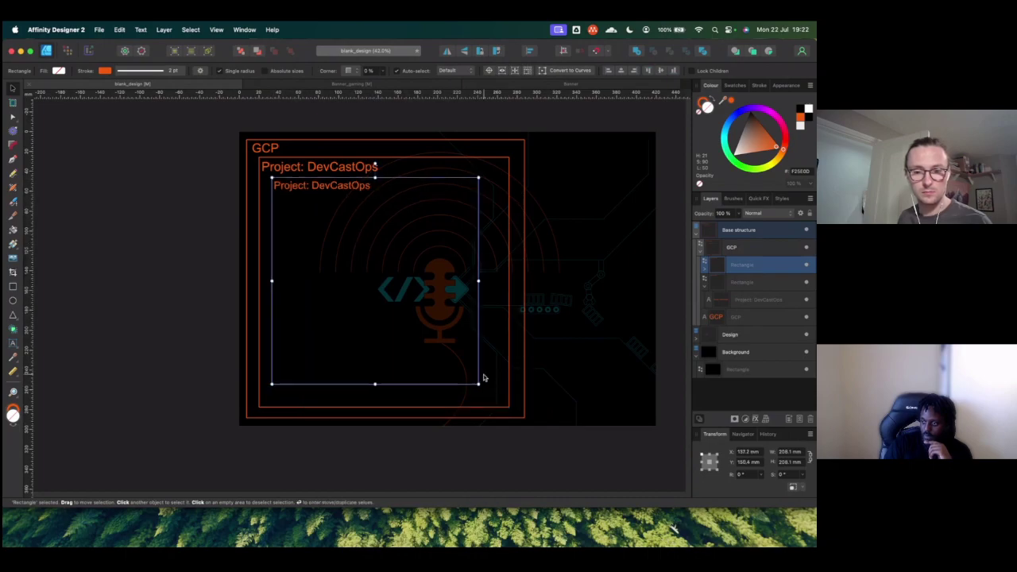
left_click_drag(480, 385, 499, 400)
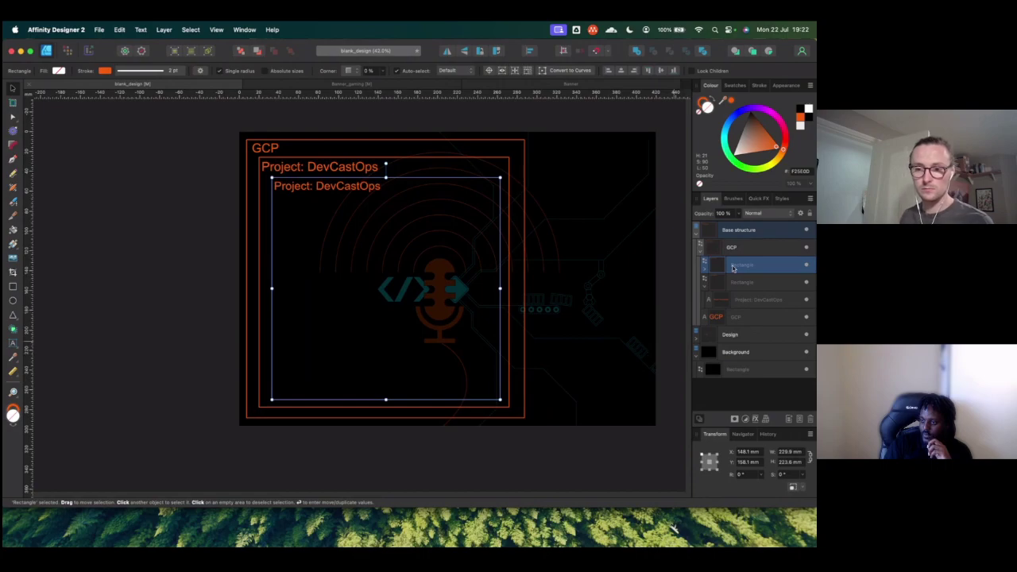
mouse_move(732, 268)
left_mouse_down()
mouse_move(744, 295)
mouse_move(735, 266)
left_mouse_up()
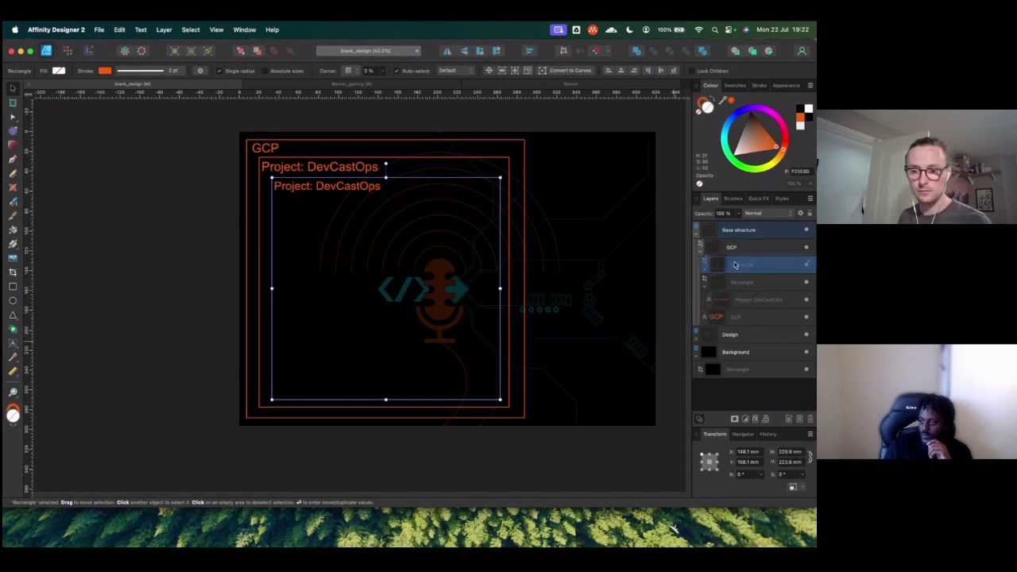
left_click(746, 283)
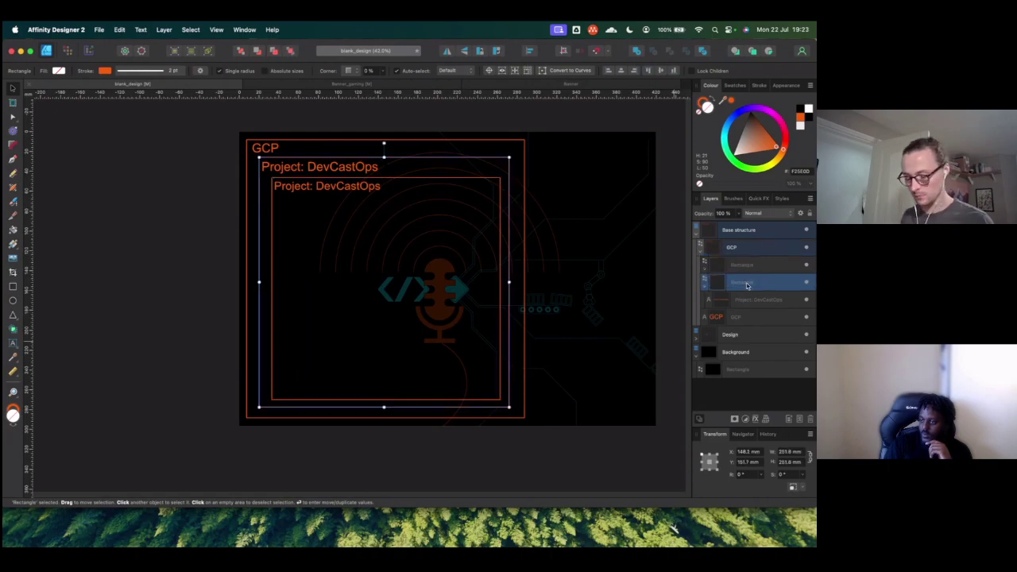
Step: Rename the project frame's Rectangle layer to Project
double_click(746, 282)
type("Des")
type("cast o")
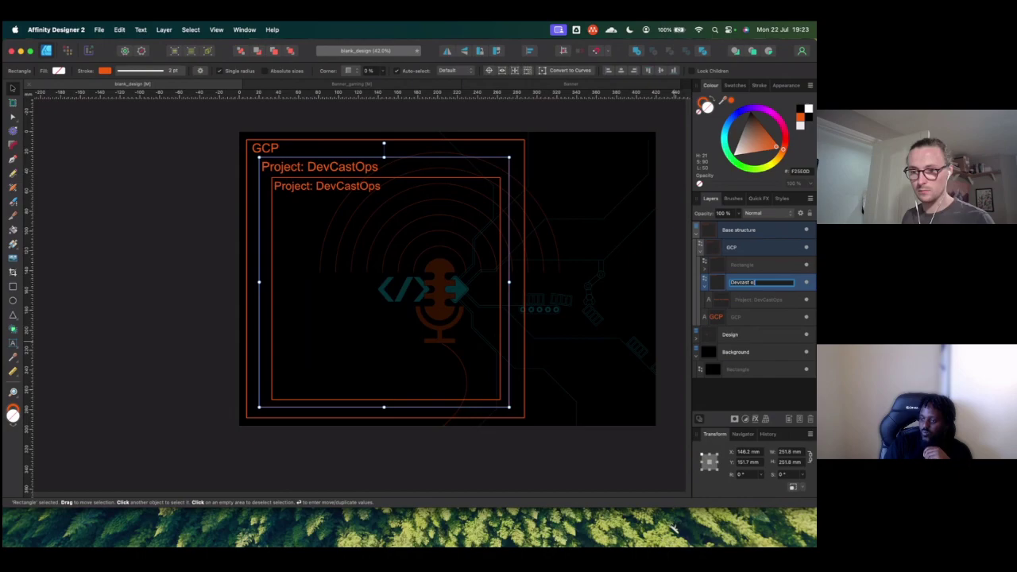
key("BackSpace")
key("BackSpace")
key("BackSpace")
key("super+a")
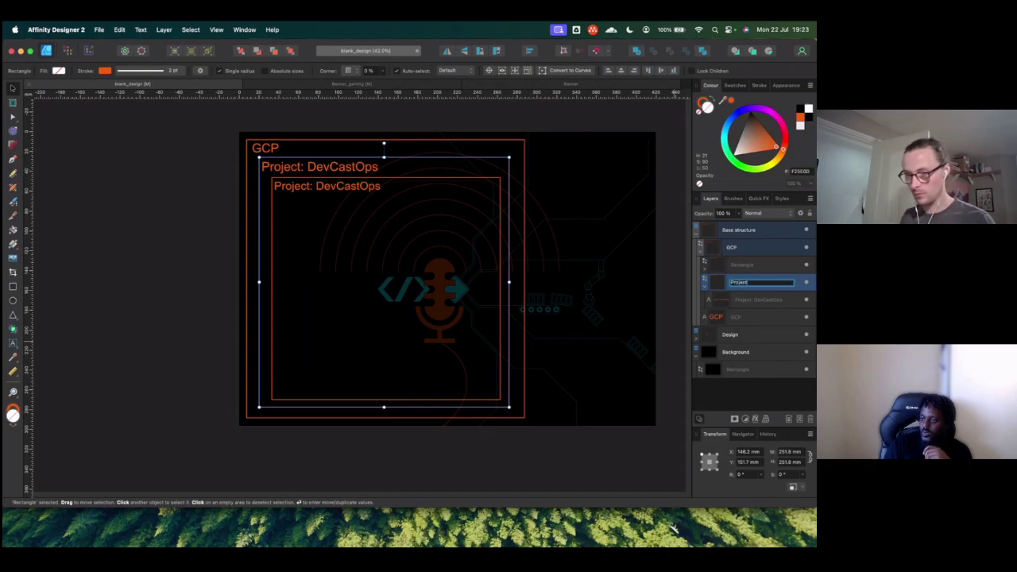
key("Return")
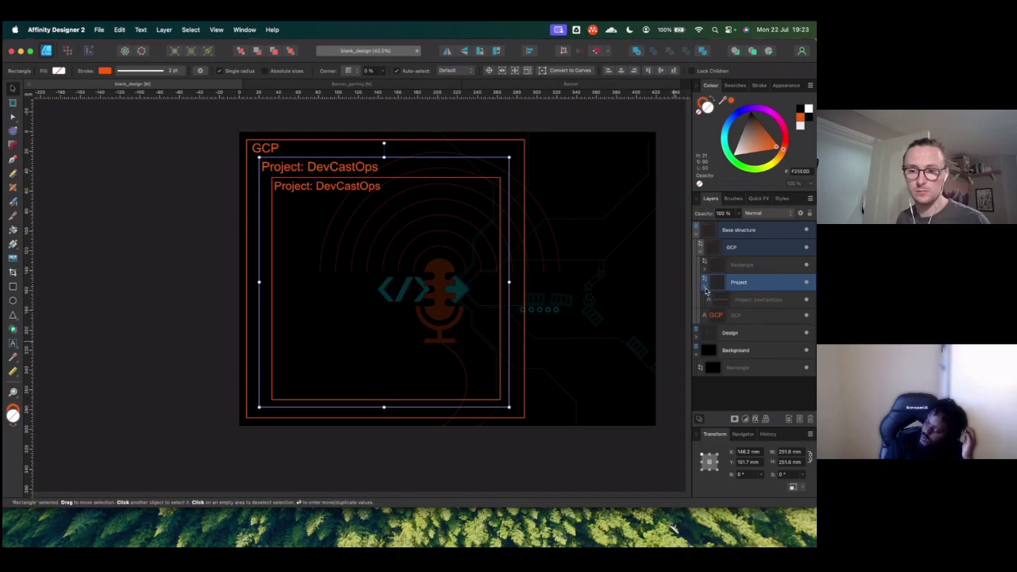
Step: Move the inner Rectangle layer into Project and raise its Project: DevCastOps label layer
left_click(706, 290)
left_click(744, 268)
left_click_drag(744, 268, 744, 268)
left_click(714, 276)
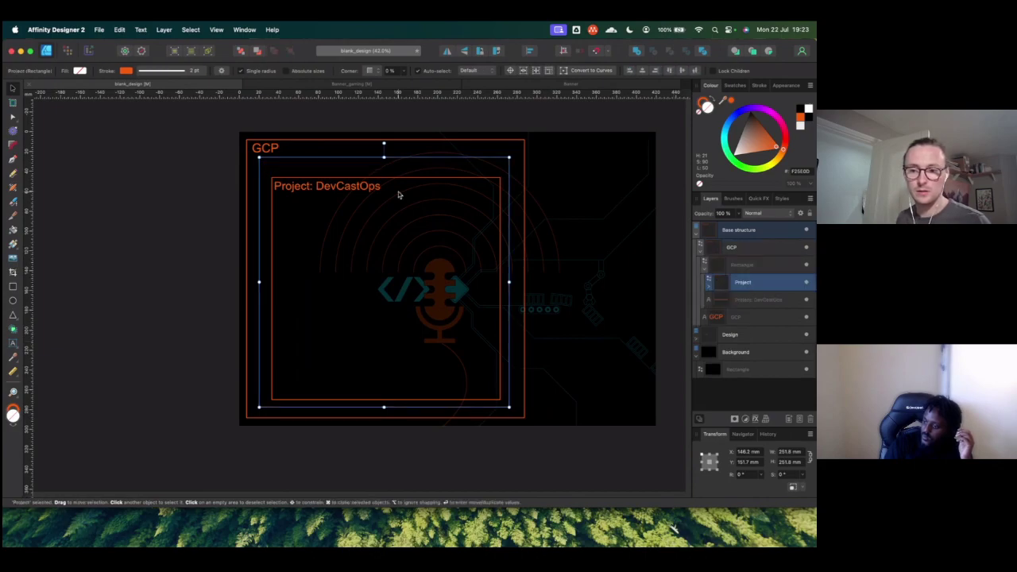
left_click(745, 301)
mouse_move(745, 303)
left_mouse_down()
mouse_move(744, 270)
mouse_move(745, 283)
left_mouse_up()
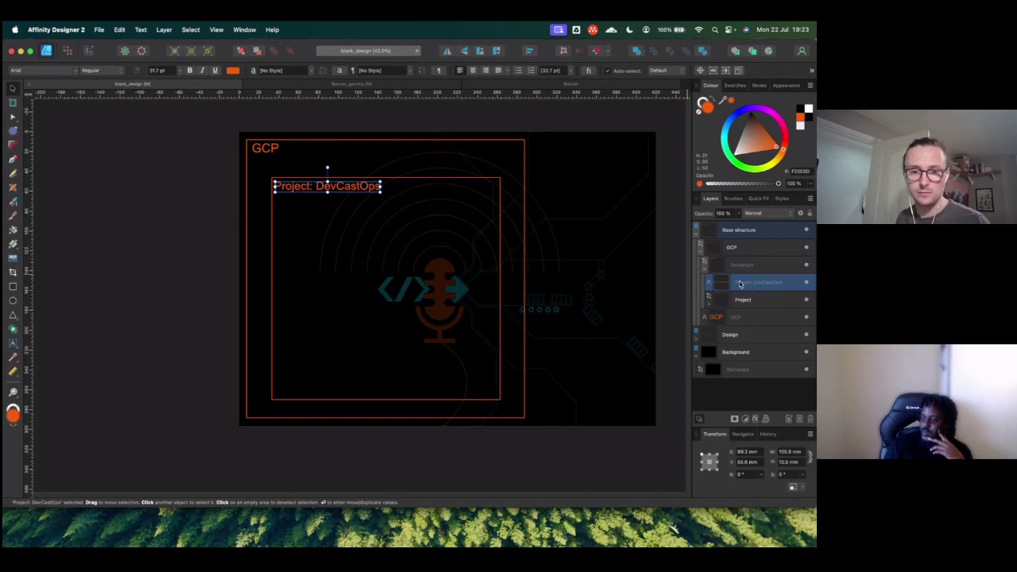
Step: Reposition the Project layer within the GCP group, check both DevCastOps labels, then switch to Safari
left_click(750, 299)
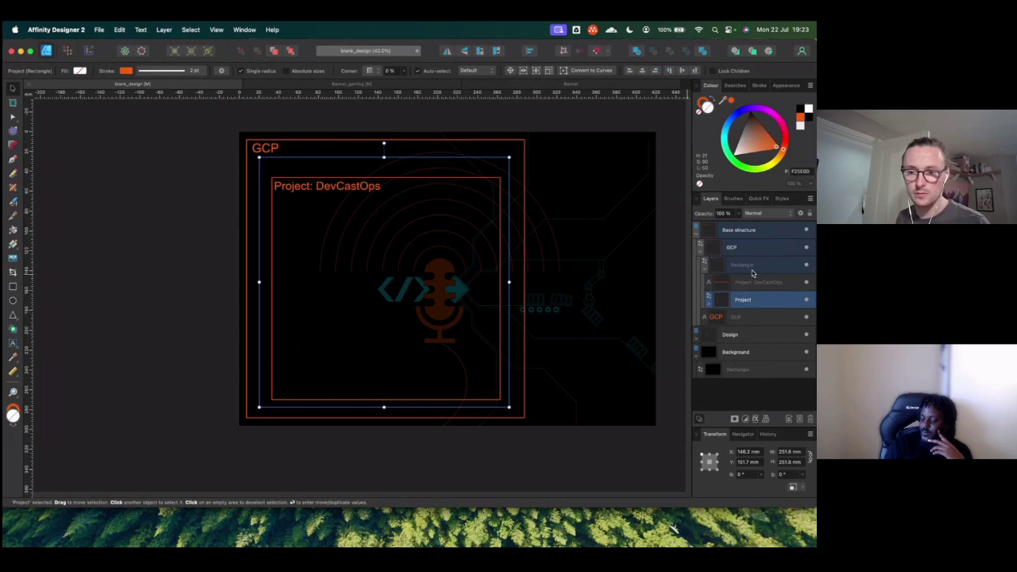
left_click_drag(753, 303, 748, 267)
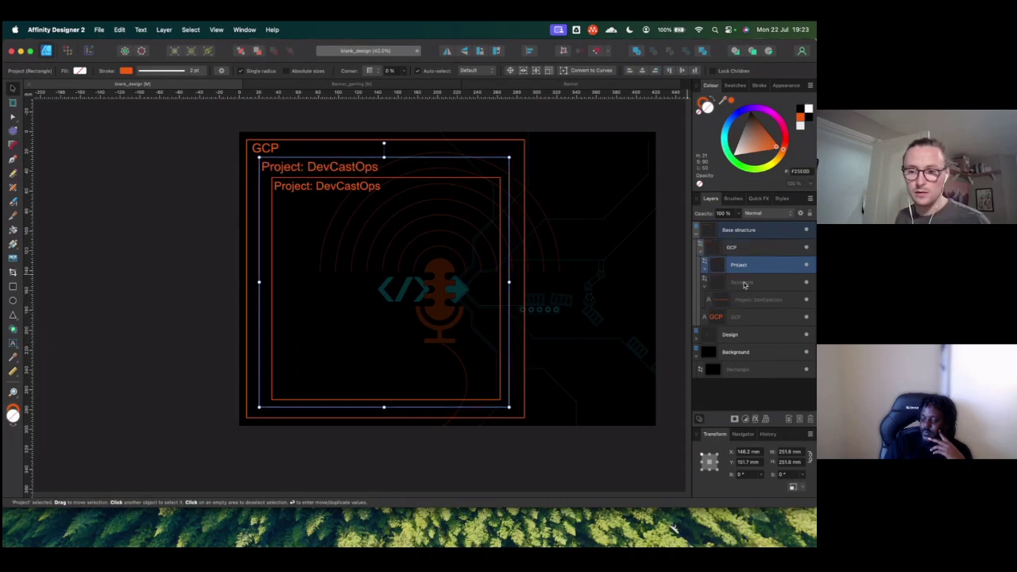
left_click_drag(752, 272, 756, 284)
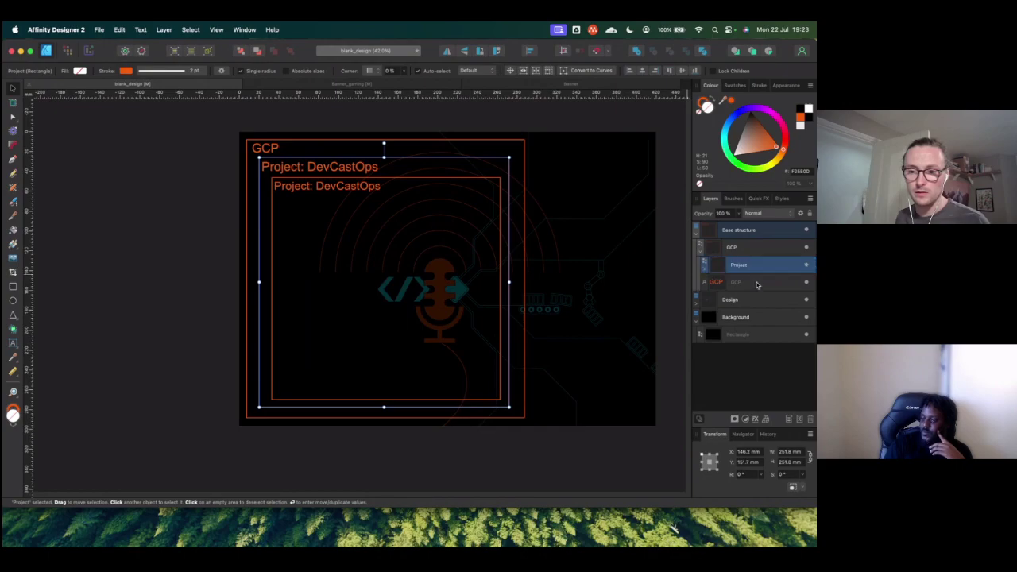
left_click(704, 271)
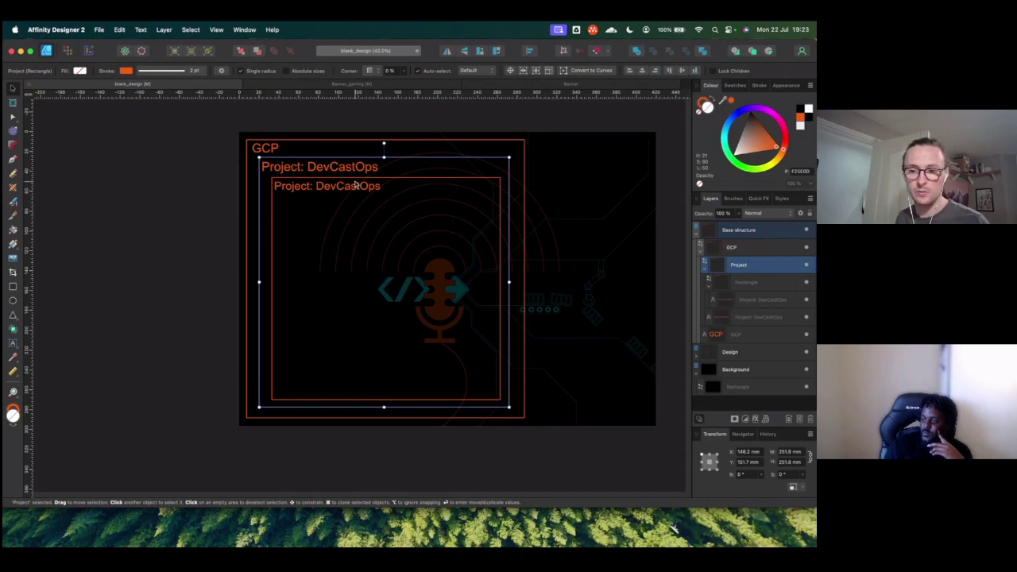
left_click(738, 298)
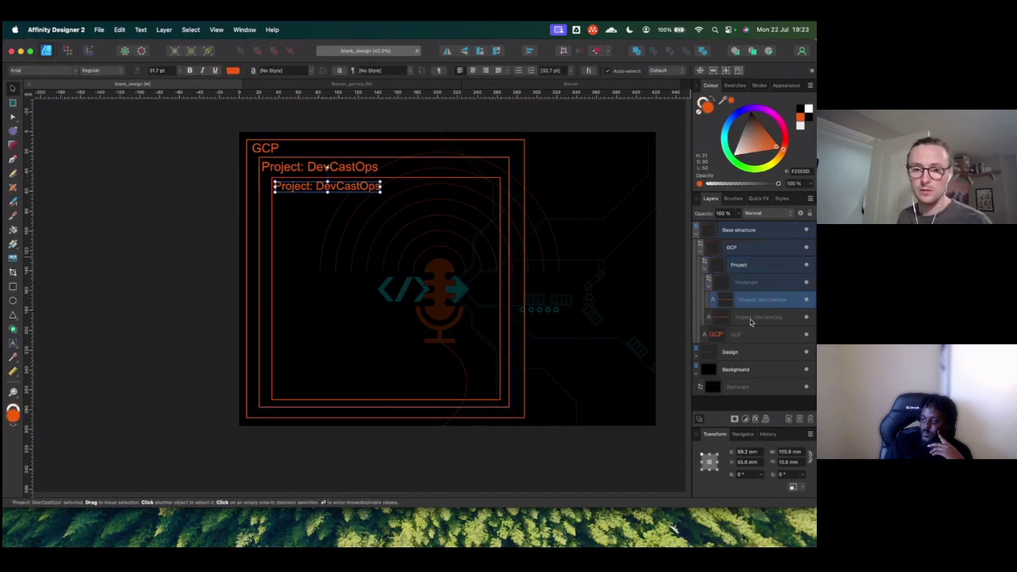
left_click(750, 318)
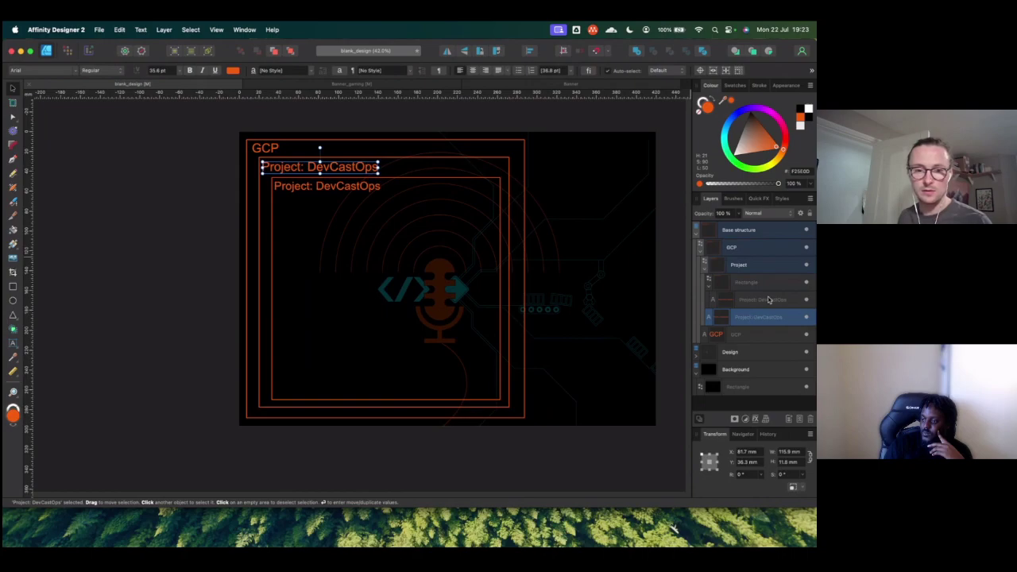
left_click(768, 299)
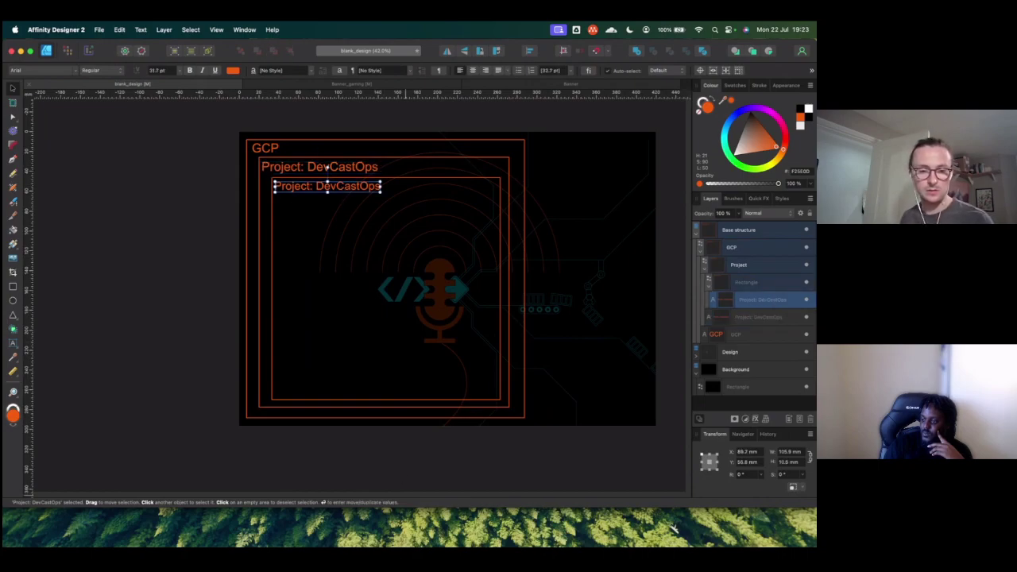
key("super+Tab")
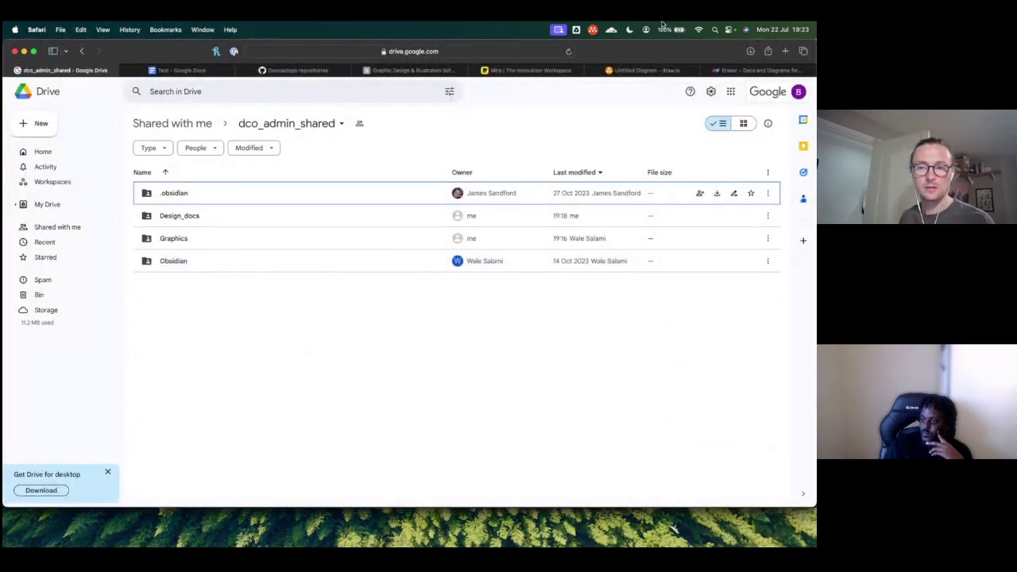
Step: Search 'gcp portal' in a new tab and open the Google Cloud console result
left_click(785, 51)
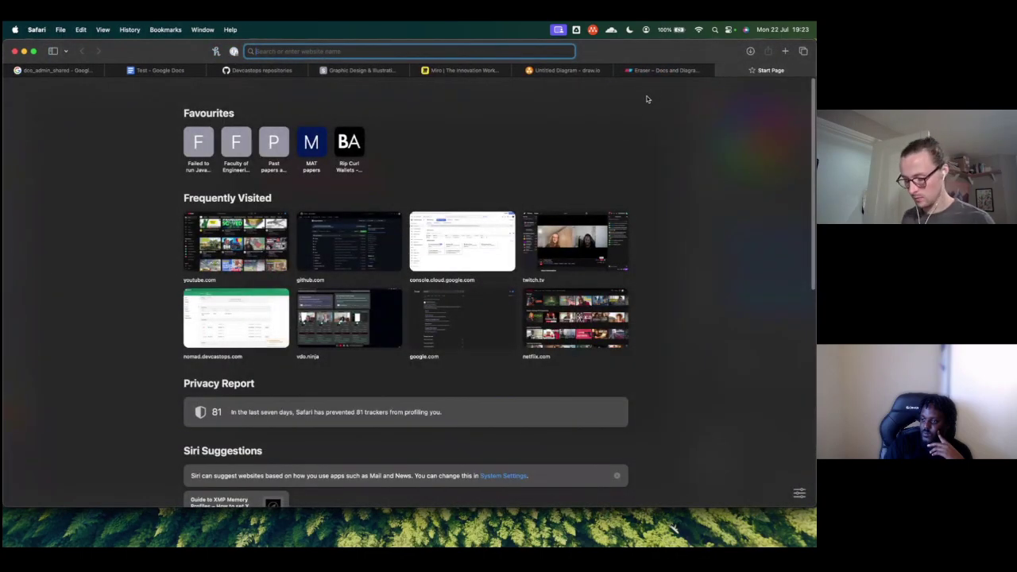
type("gcp portal - Google Search")
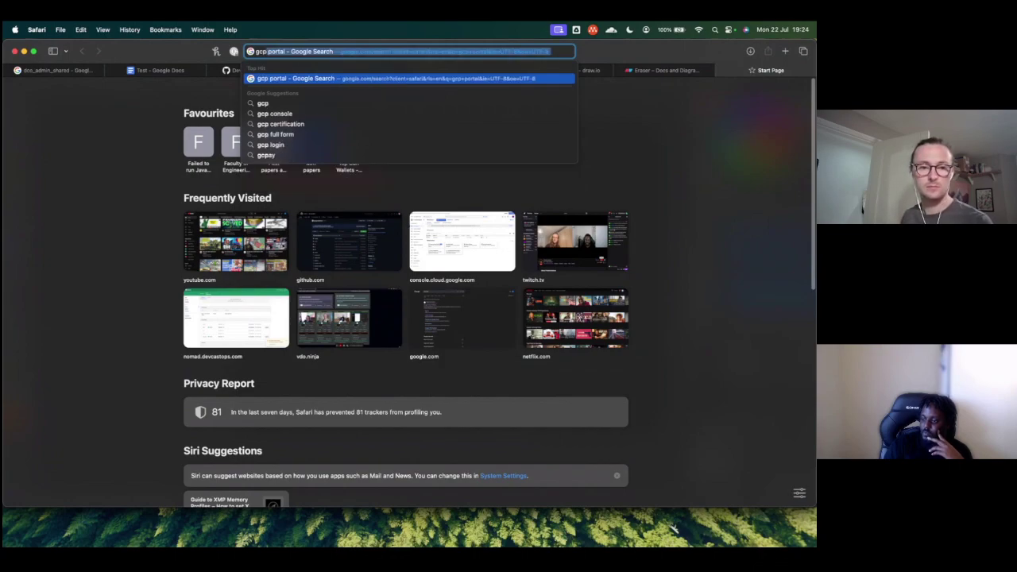
key("Return")
left_click(158, 179)
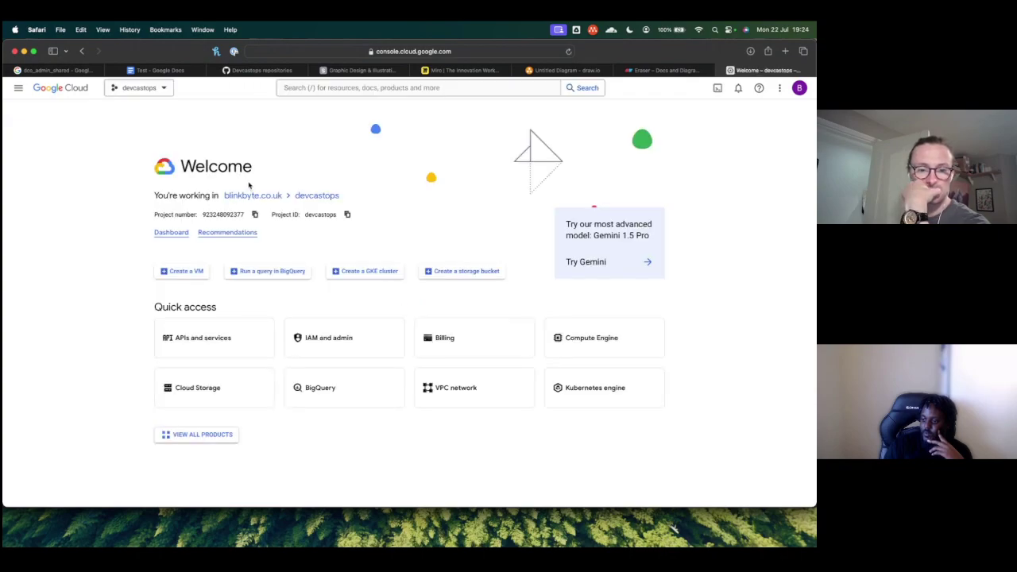
Step: Dismiss the project picker, then go to VPC Network > VPC networks from the main menu
left_click(165, 112)
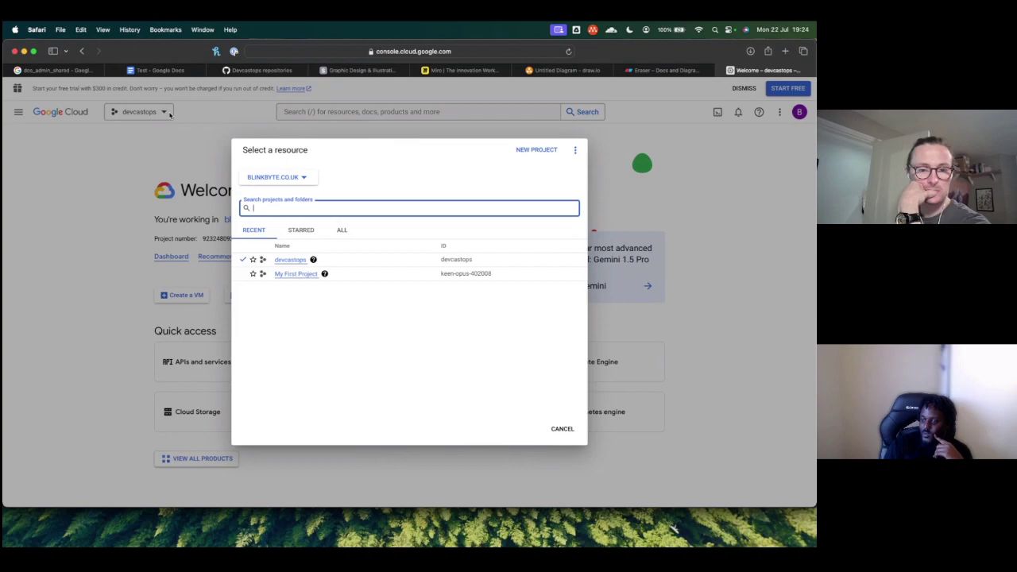
left_click(167, 145)
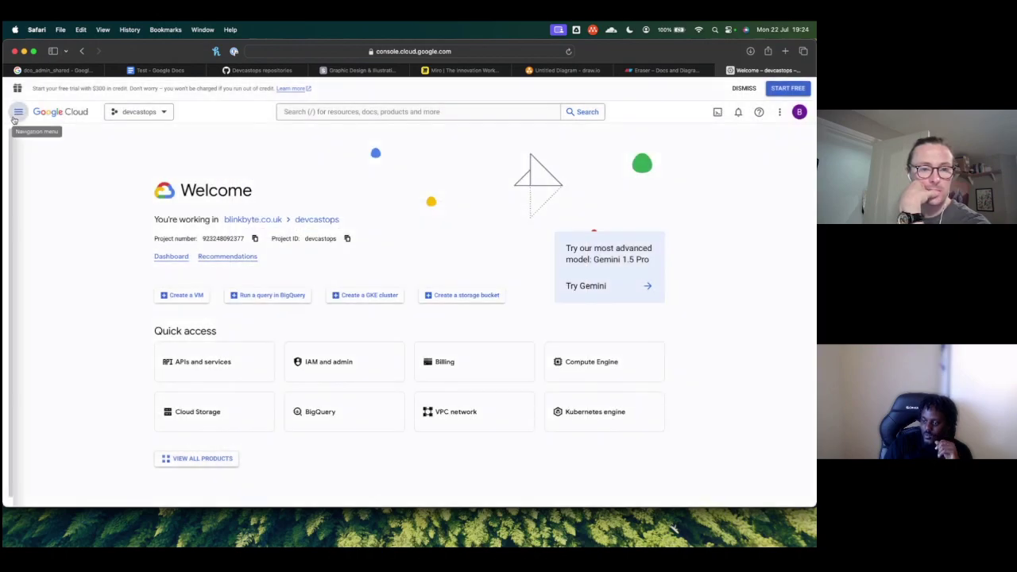
left_click(15, 115)
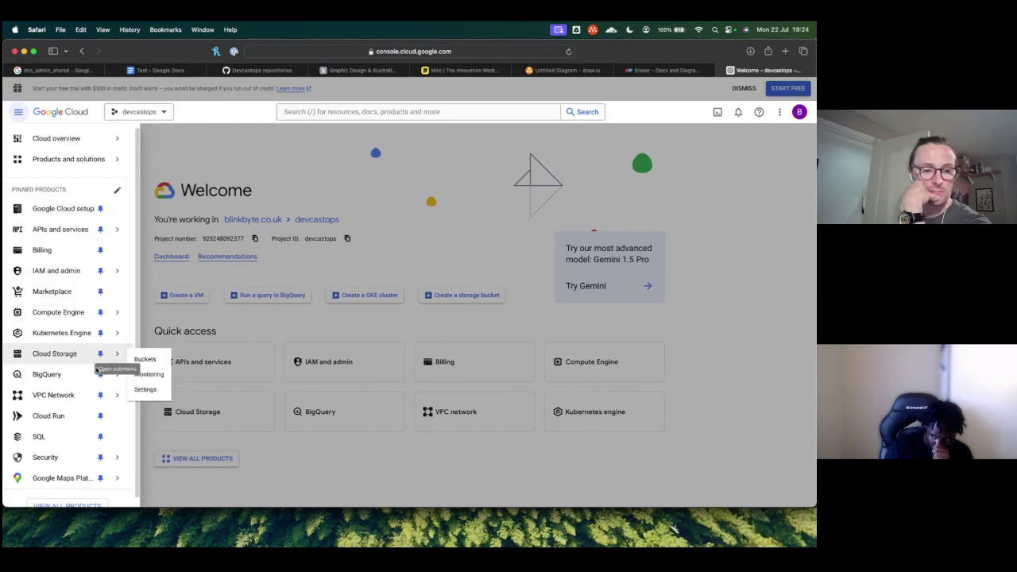
mouse_move(76, 394)
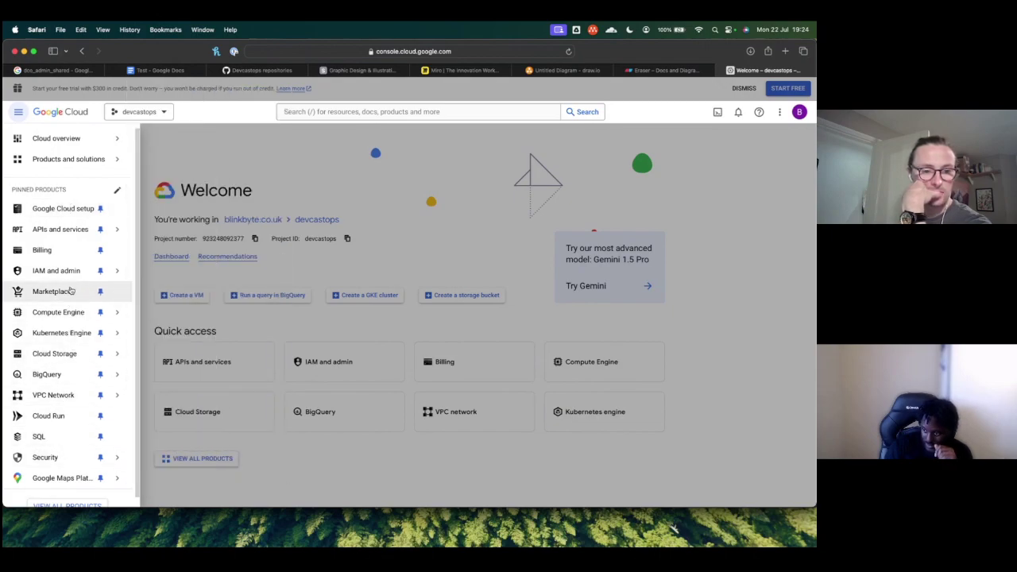
left_click(48, 392)
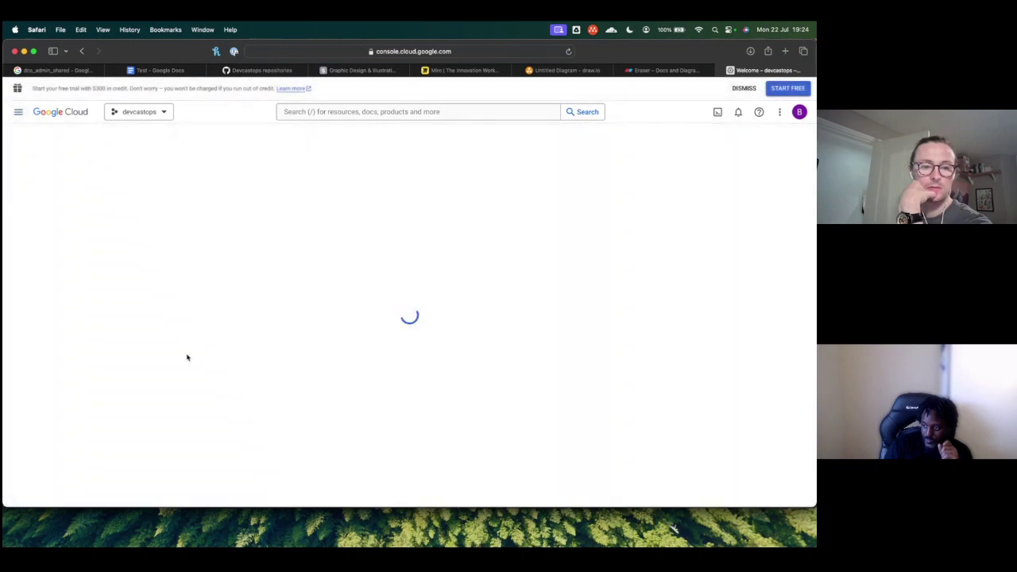
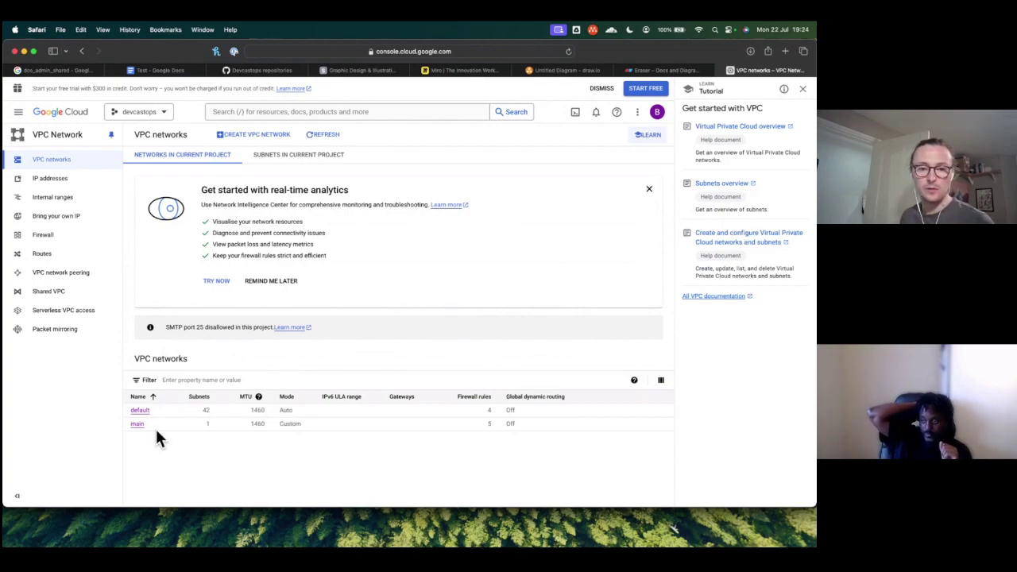
Step: Replace the inner 'Project: DevCastOps' label text with 'VPC: main'
key("super+Tab")
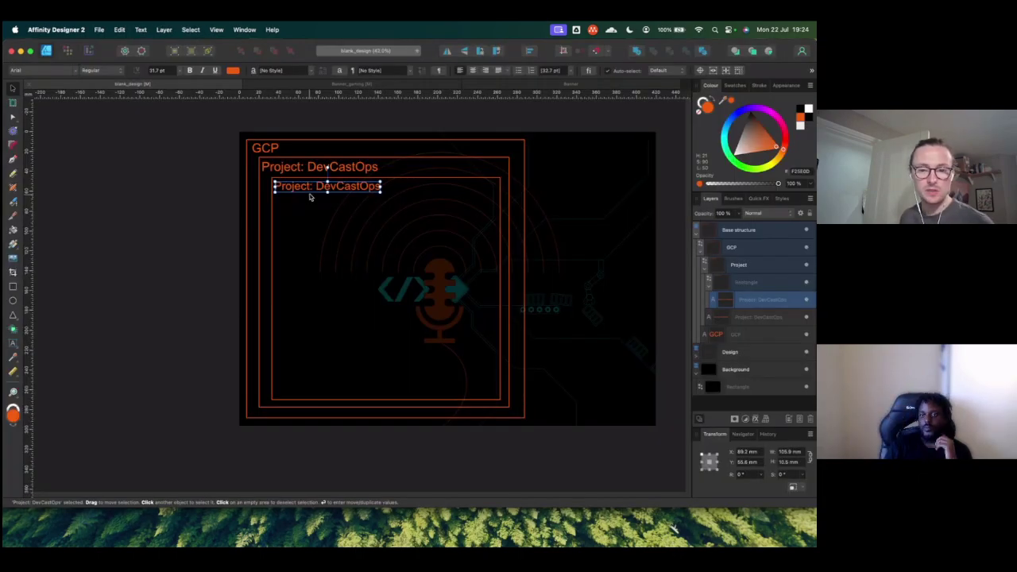
key("super+Tab")
key("super+Tab")
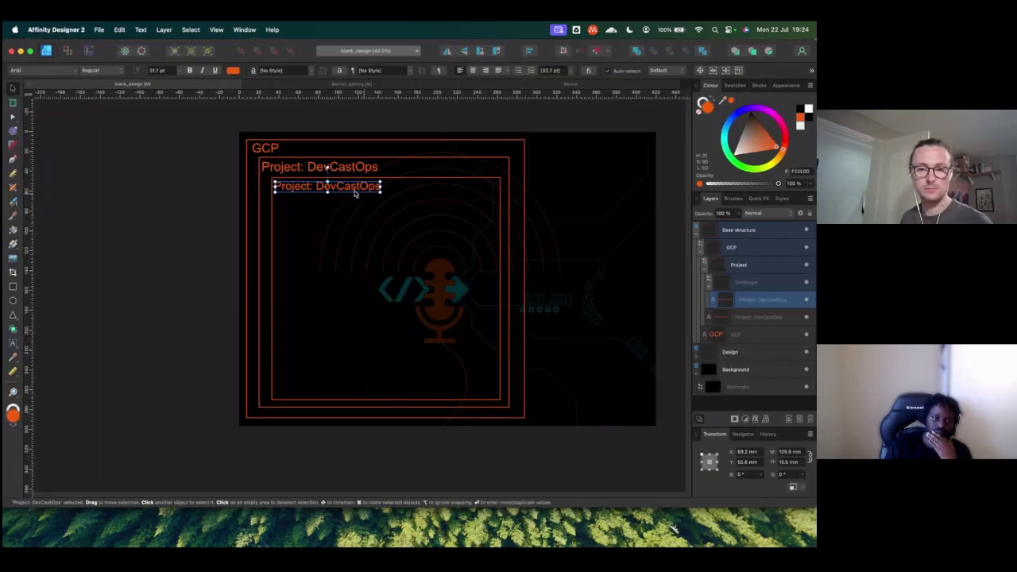
key("t")
left_click_drag(380, 186, 327, 168)
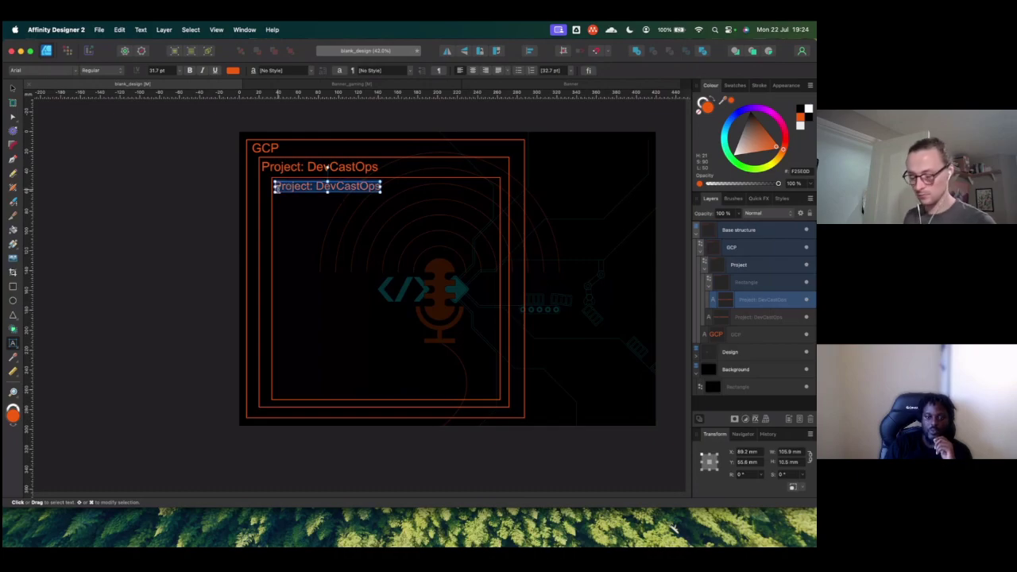
type("VPC")
type("C")
type(": main")
key("Escape")
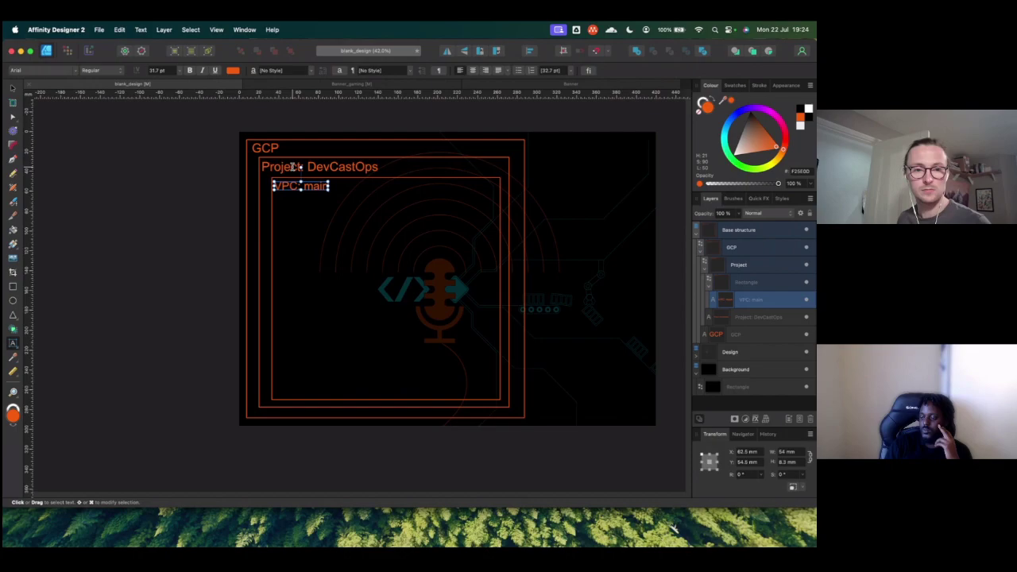
Step: Set the GCP label's font size to 36 pt
left_click(291, 167)
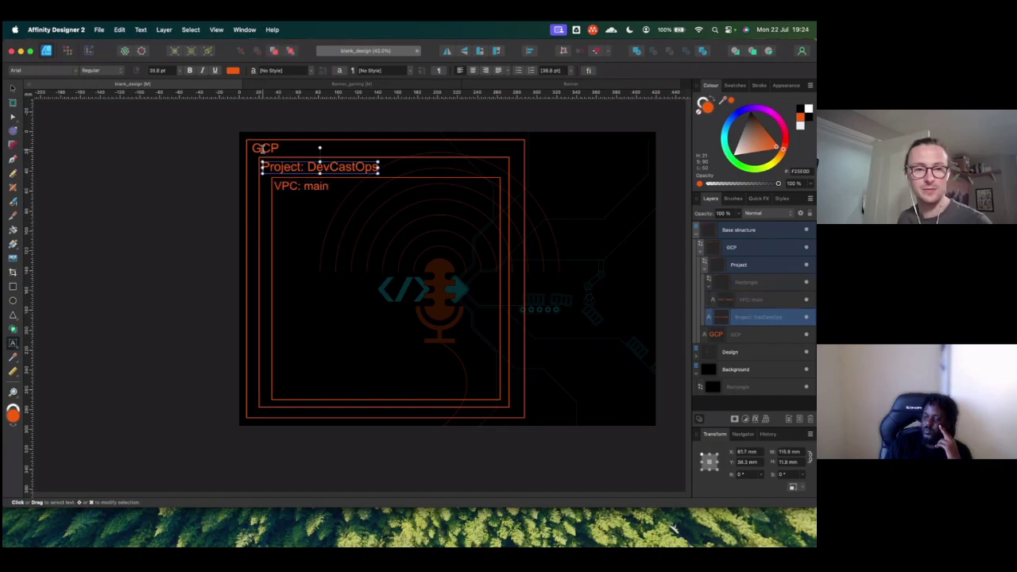
left_click(265, 149)
left_click(158, 69)
type("36")
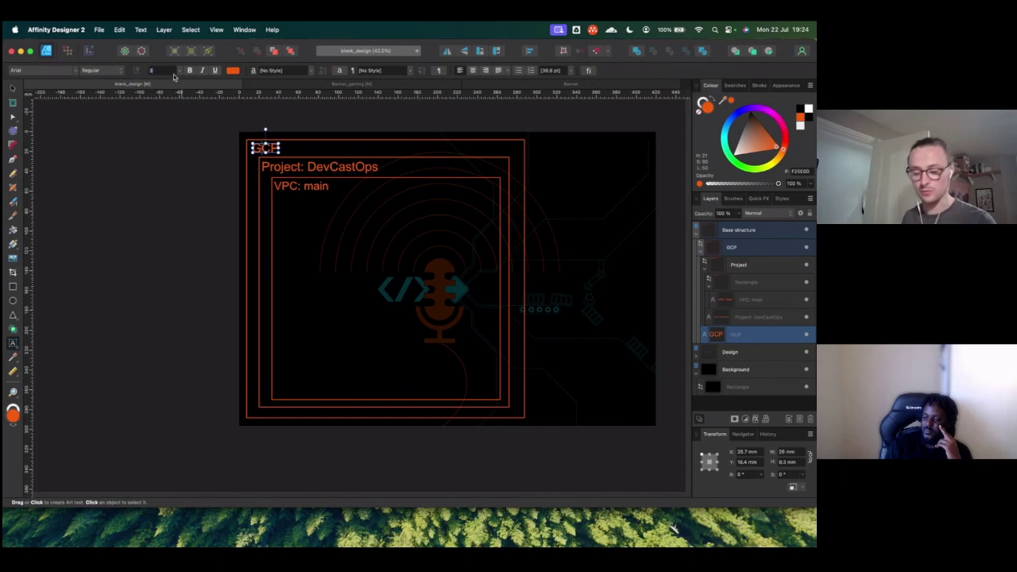
key("Return")
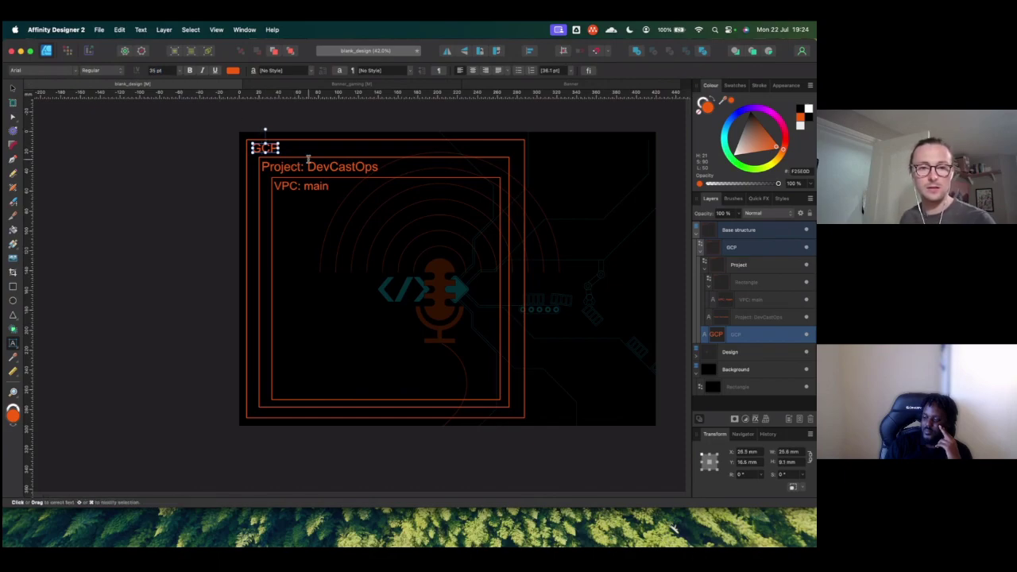
Step: Remove the space in 'Project:DevCastOps' and set that label to 35 pt
left_click(306, 166)
left_click(157, 70)
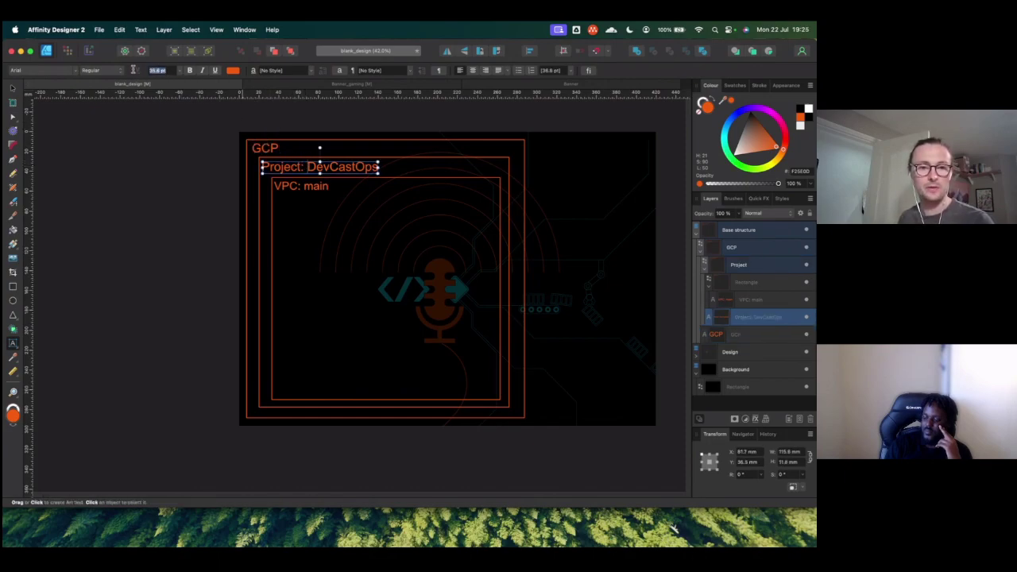
left_click(307, 167)
key("BackSpace")
left_click(165, 70)
type("25")
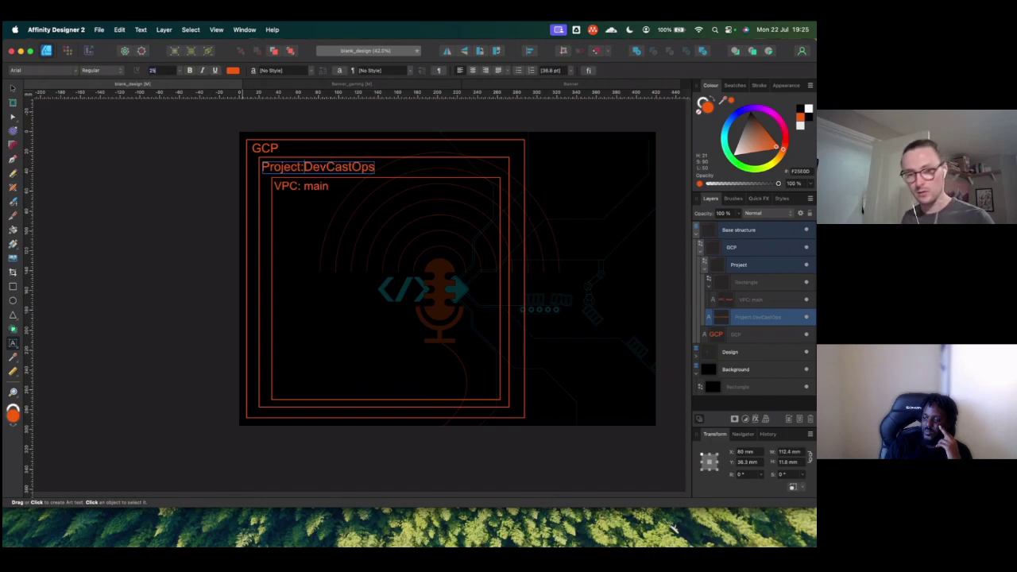
key("Return")
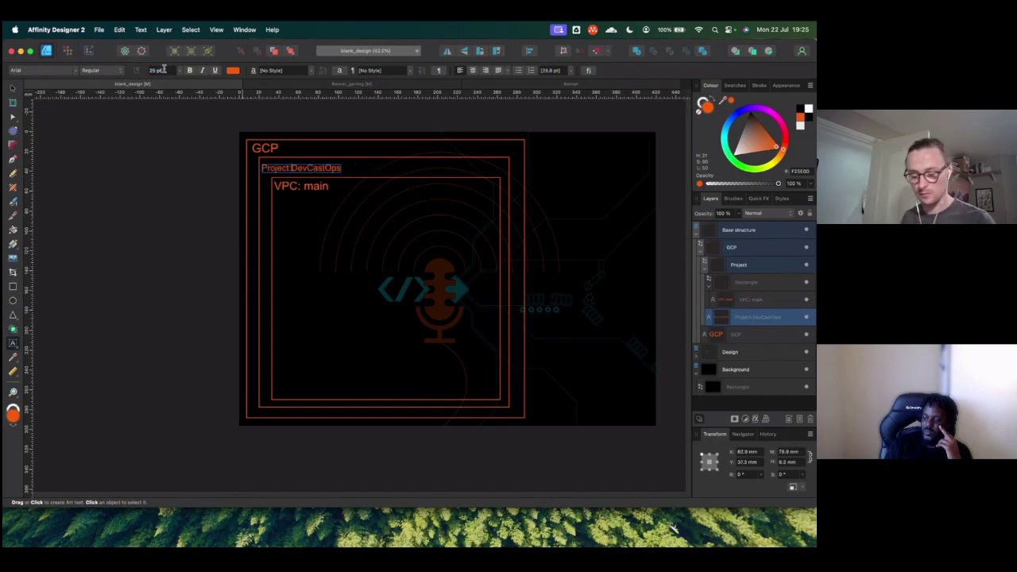
left_click(162, 70)
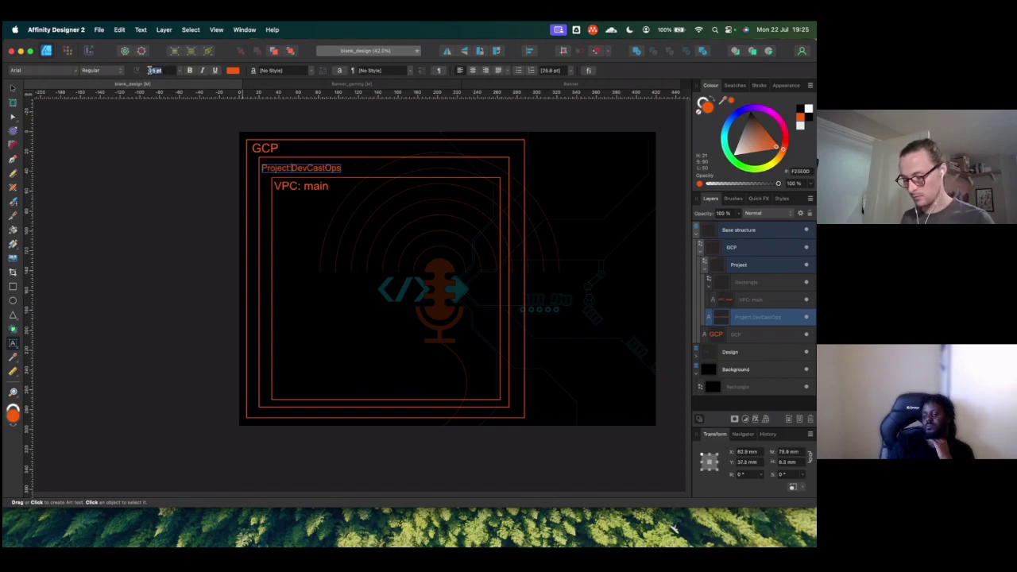
type("235")
key("Return")
left_click(157, 71)
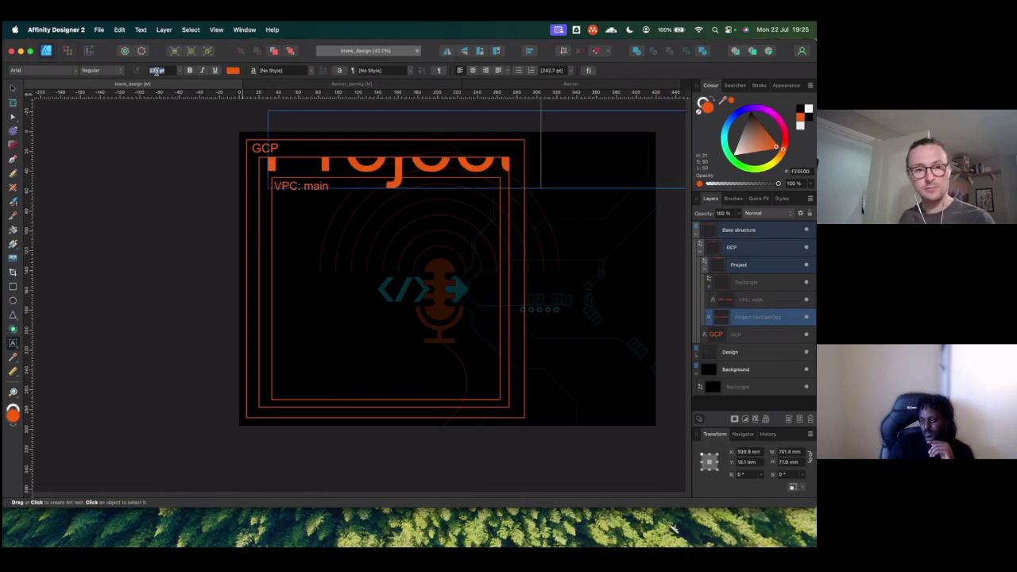
type("55")
key("Return")
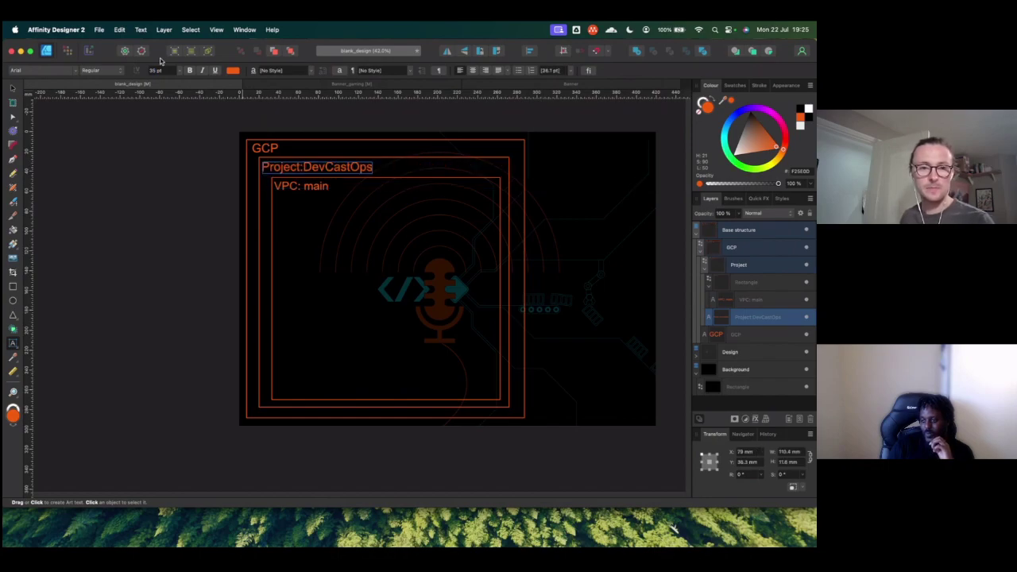
Step: Enlarge the whole 'VPC: main' label to 35 pt
left_click(289, 183)
double_click(287, 185)
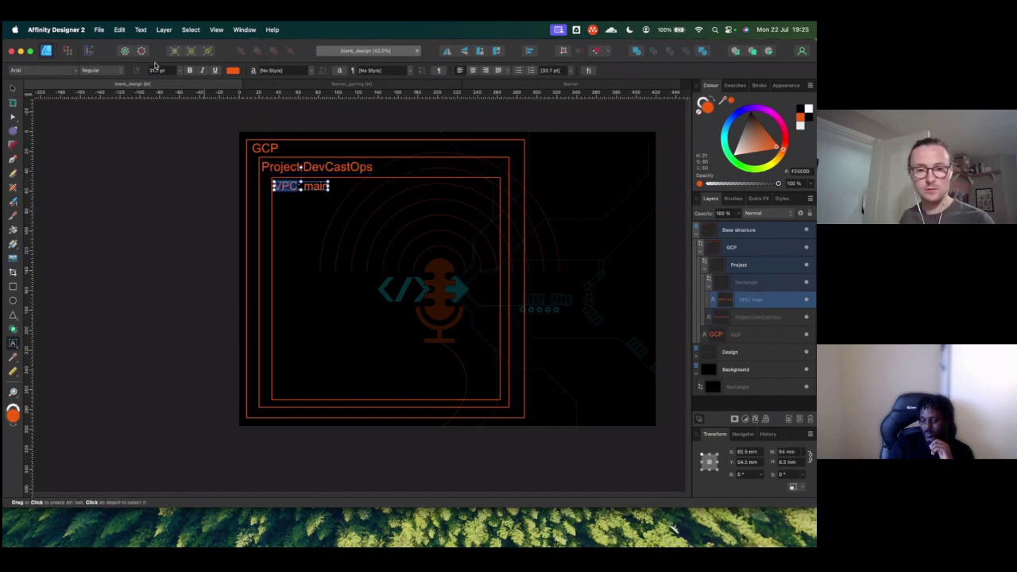
key("Escape")
left_click(156, 70)
type("36")
key("Return")
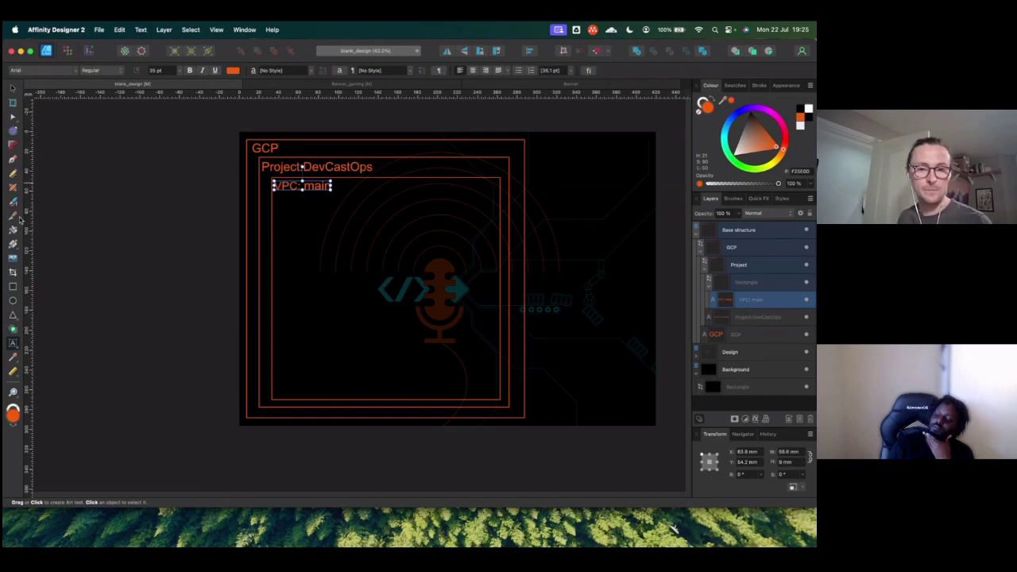
key("Escape")
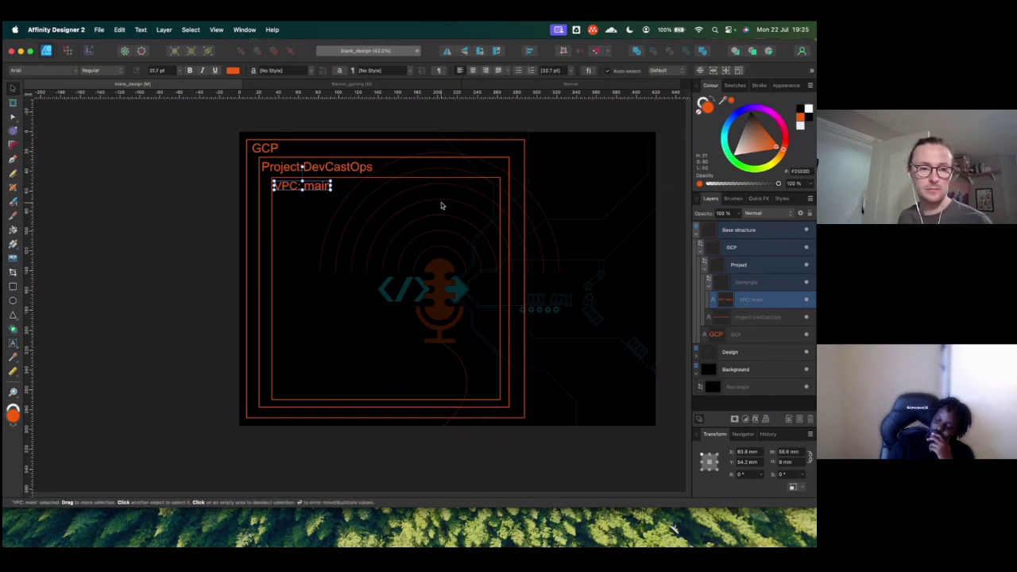
Step: Draw a tall rectangle, about 94 × 188 mm, along the left side of the VPC: main box
left_click(406, 182)
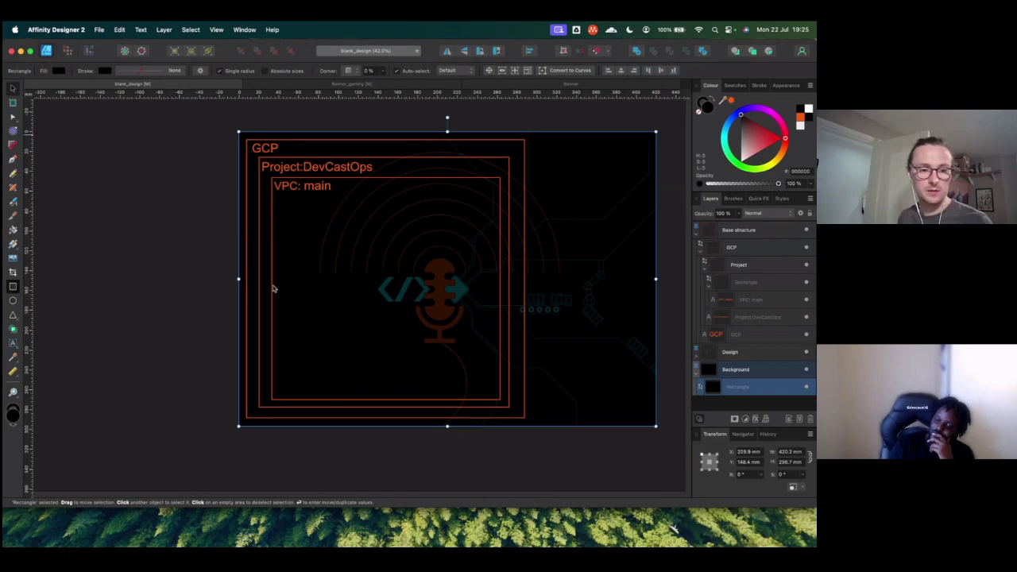
left_click(12, 286)
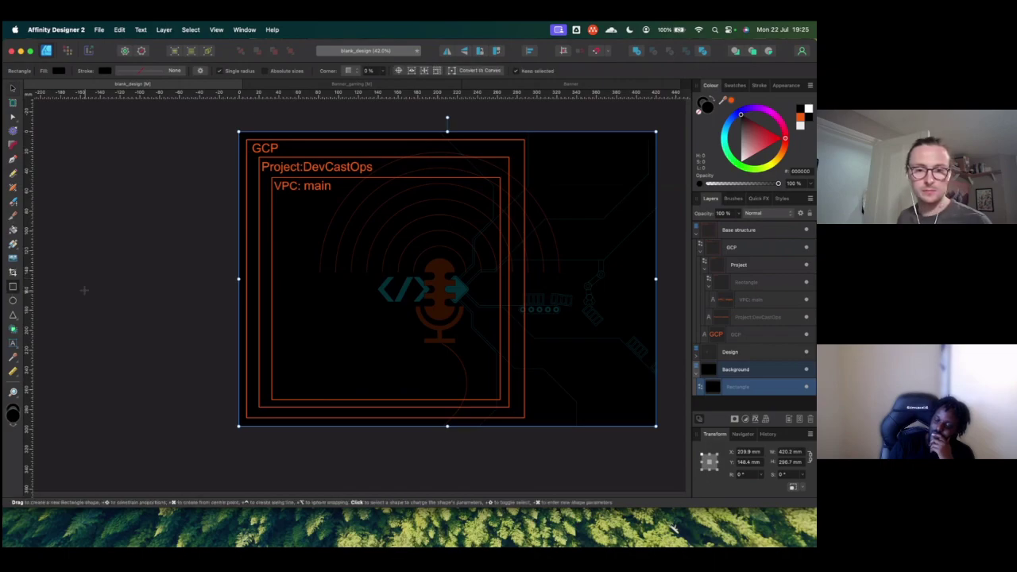
mouse_move(307, 223)
left_mouse_down()
mouse_move(391, 328)
mouse_move(389, 356)
left_mouse_up()
left_click_drag(370, 222, 347, 207)
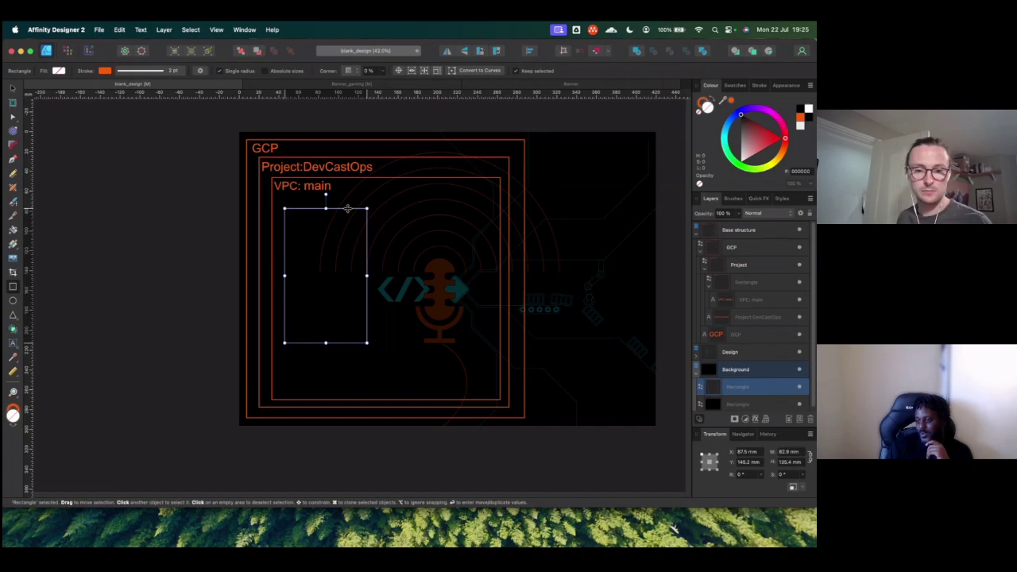
left_click_drag(325, 342, 328, 387)
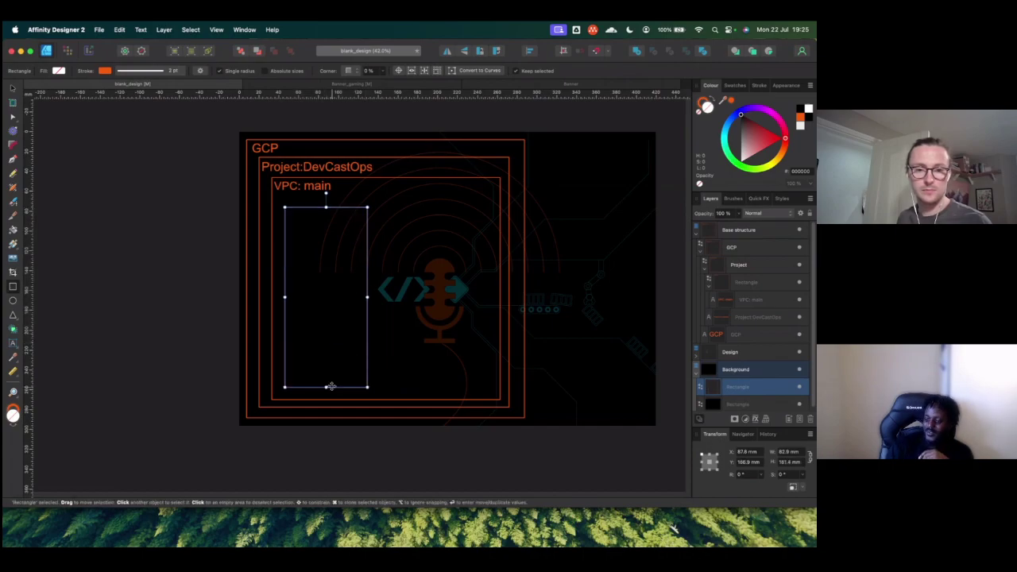
left_click_drag(327, 208, 326, 200)
left_click_drag(366, 294, 378, 294)
left_click(323, 215)
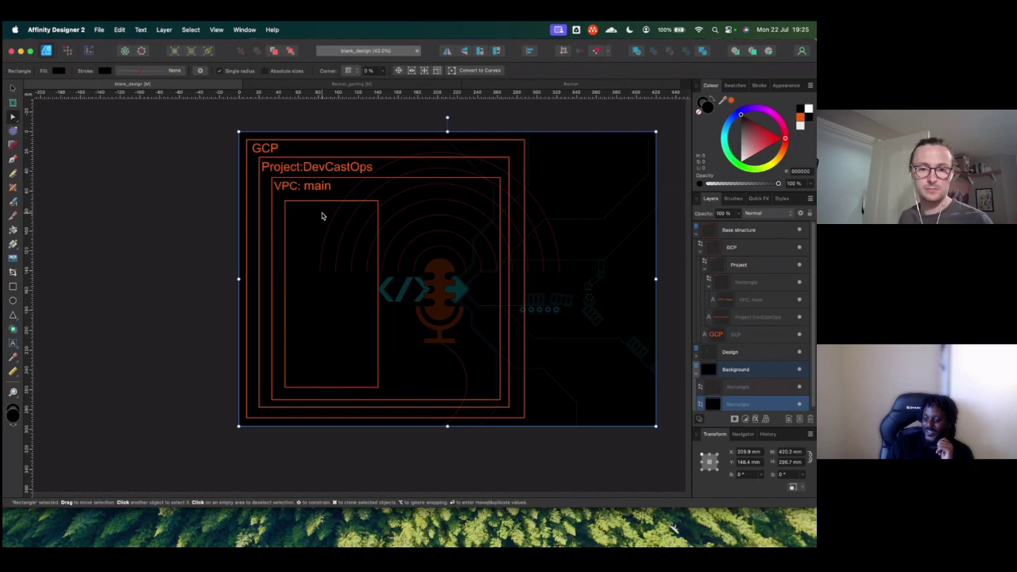
double_click(317, 186)
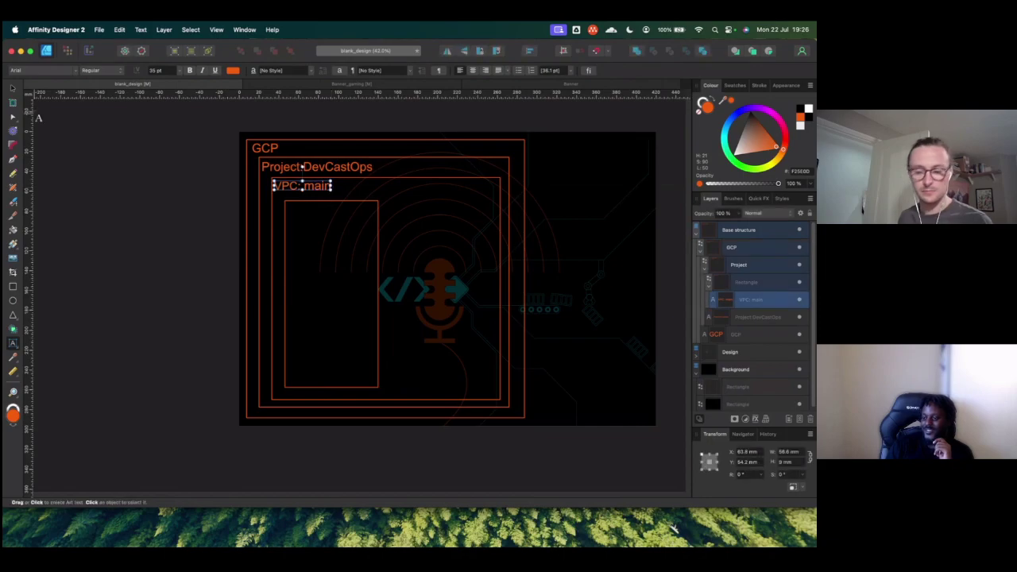
Step: Duplicate the 'VPC: main' label into the new box and retype it as 'Main server'
key("Escape")
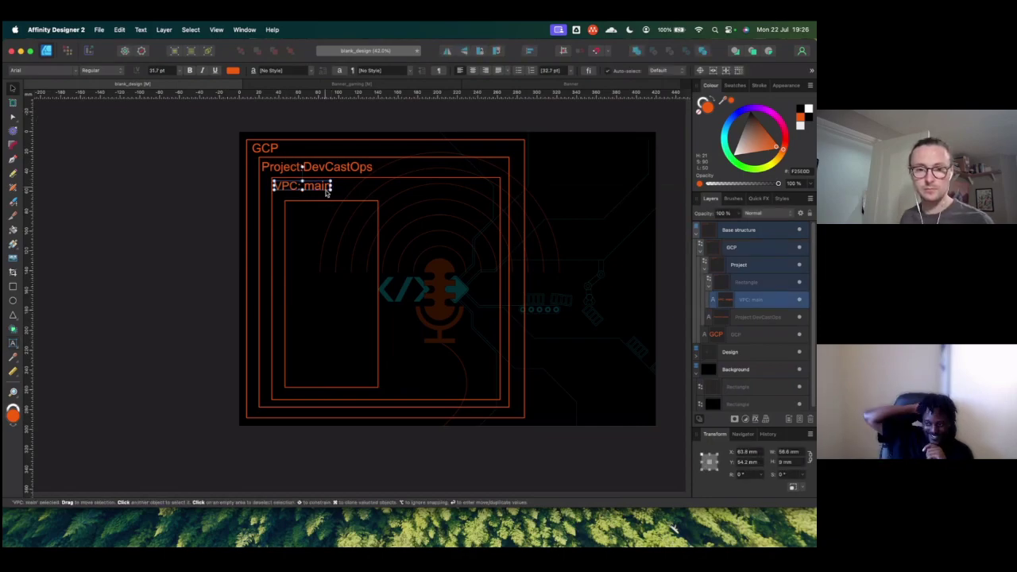
key("super+j")
left_click_drag(302, 189, 320, 215)
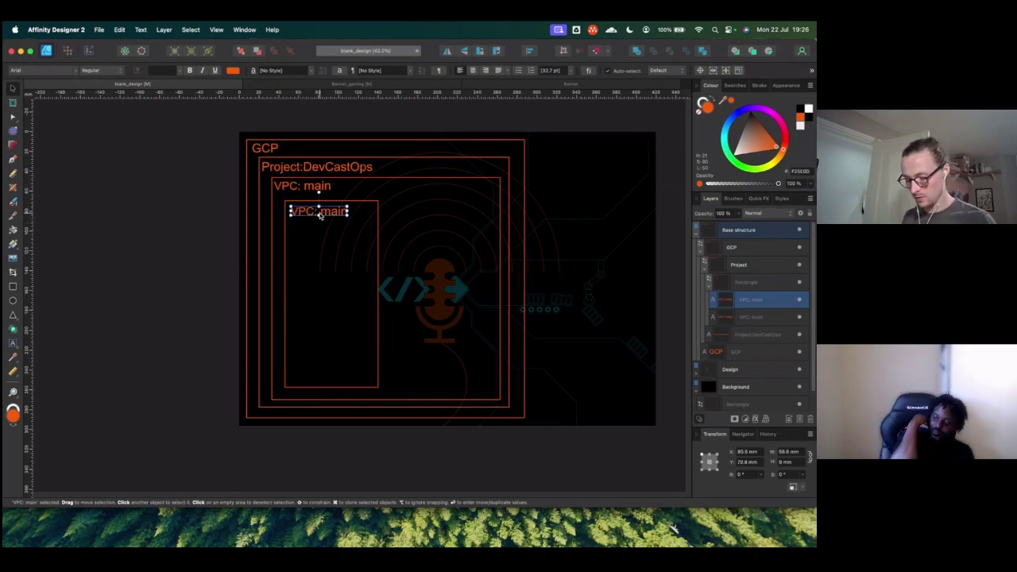
key("c")
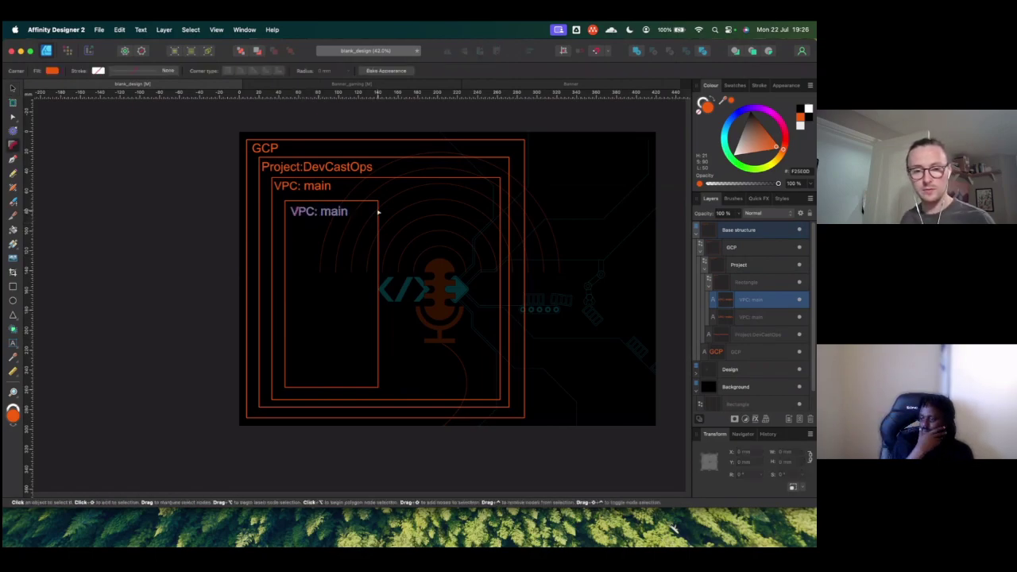
key("t")
left_click(341, 212)
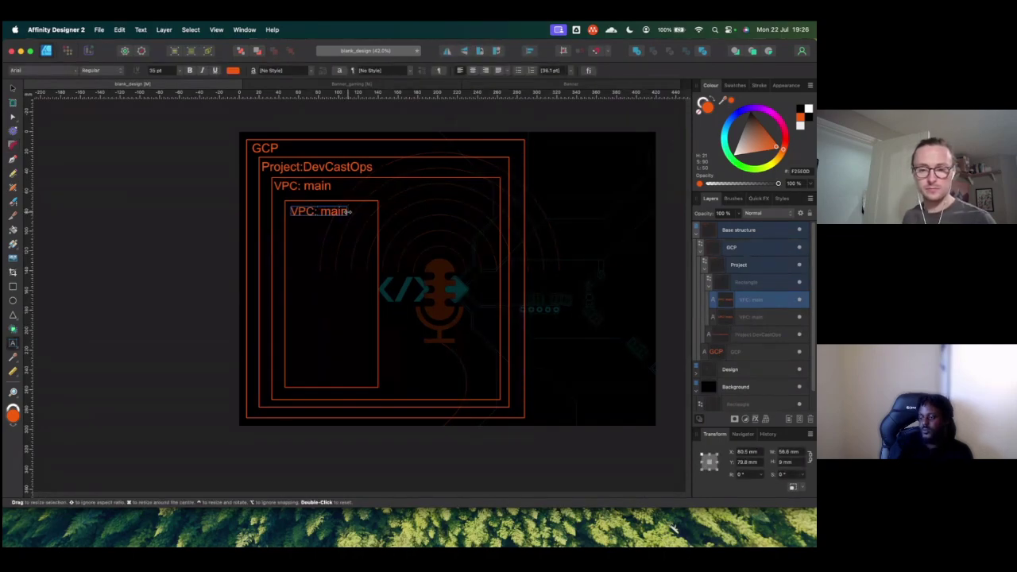
key("BackSpace")
key("BackSpace")
key("BackSpace")
key("BackSpace")
key("BackSpace")
key("BackSpace")
key("BackSpace")
key("BackSpace")
key("BackSpace")
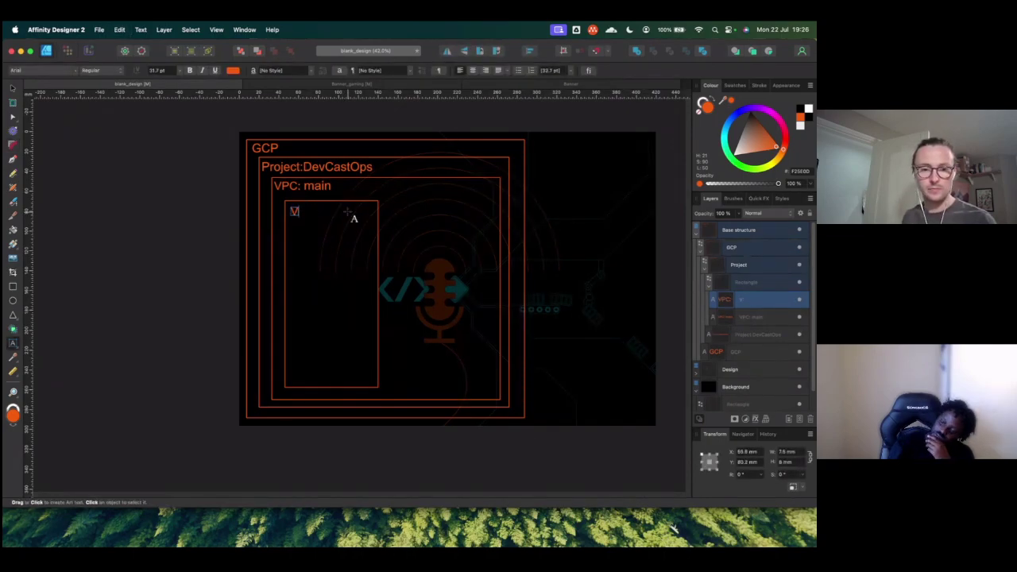
type("main")
key("super+z")
key("super+z")
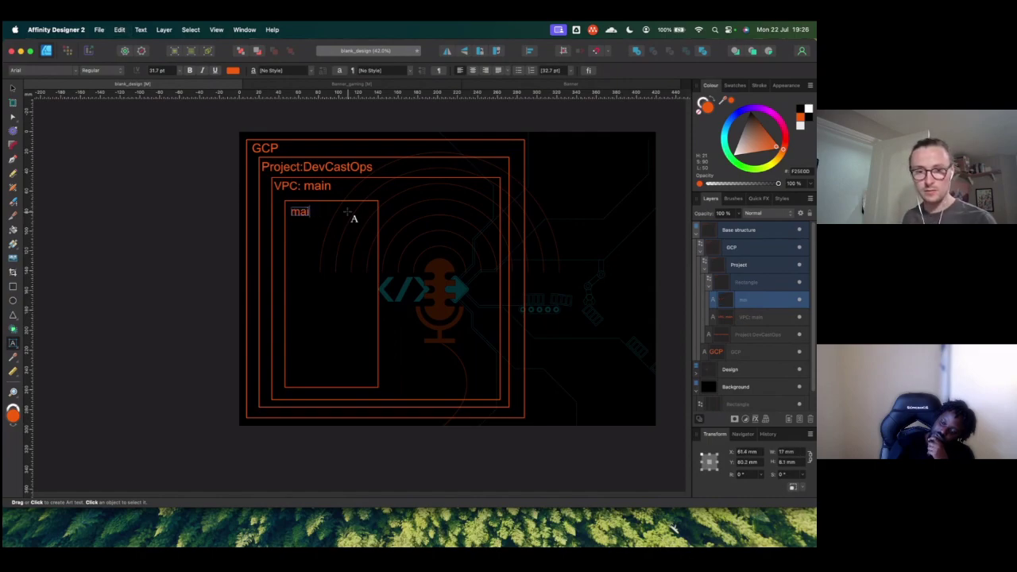
key("BackSpace")
type("Main server")
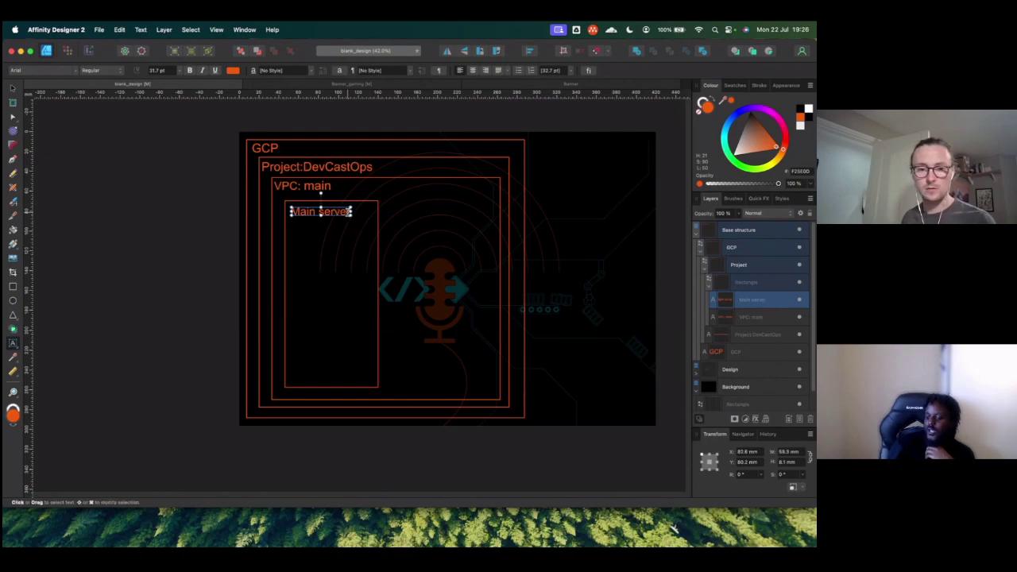
key("super+Tab")
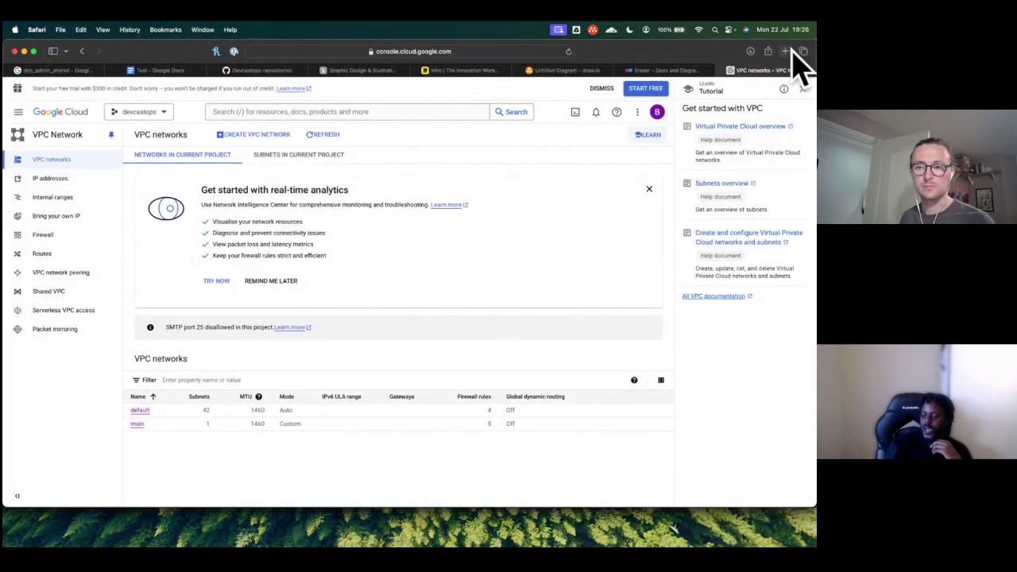
Step: Search 'hashicorp brand kit' in a new Safari tab and open the HashiCorp Brand Guidelines site
left_click(786, 51)
type("has")
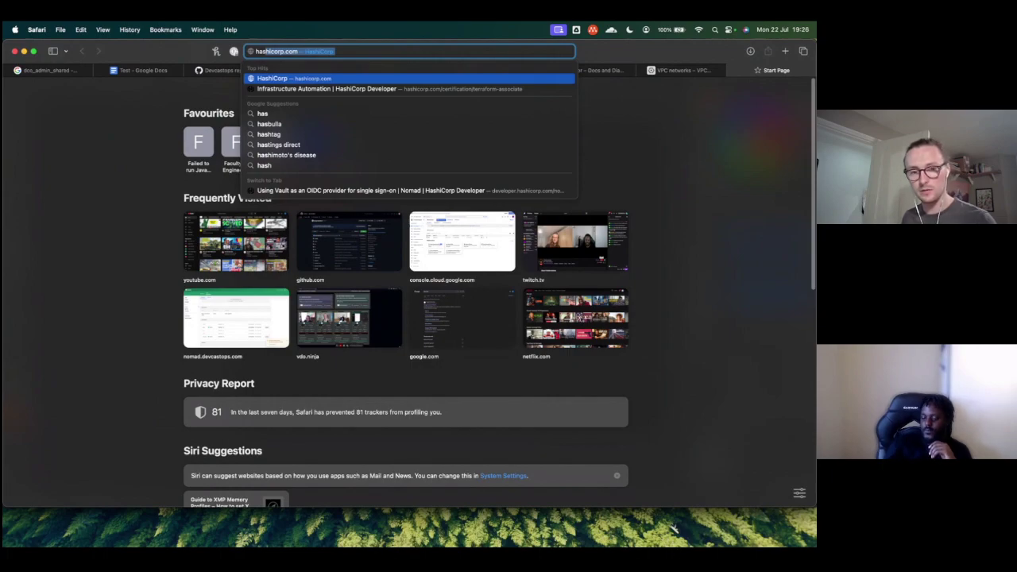
type("hicorp brand")
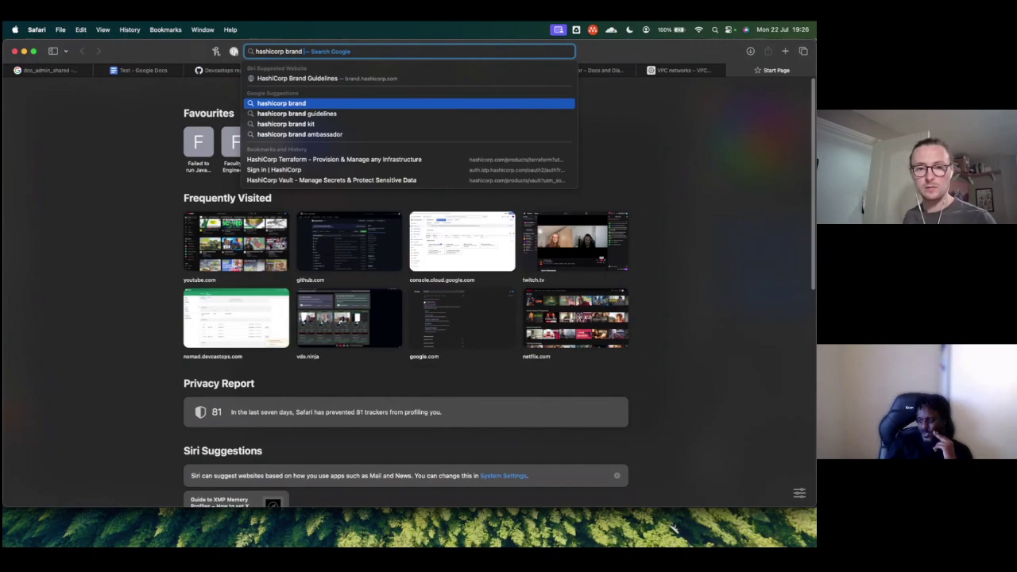
key("Down")
key("Down")
key("Return")
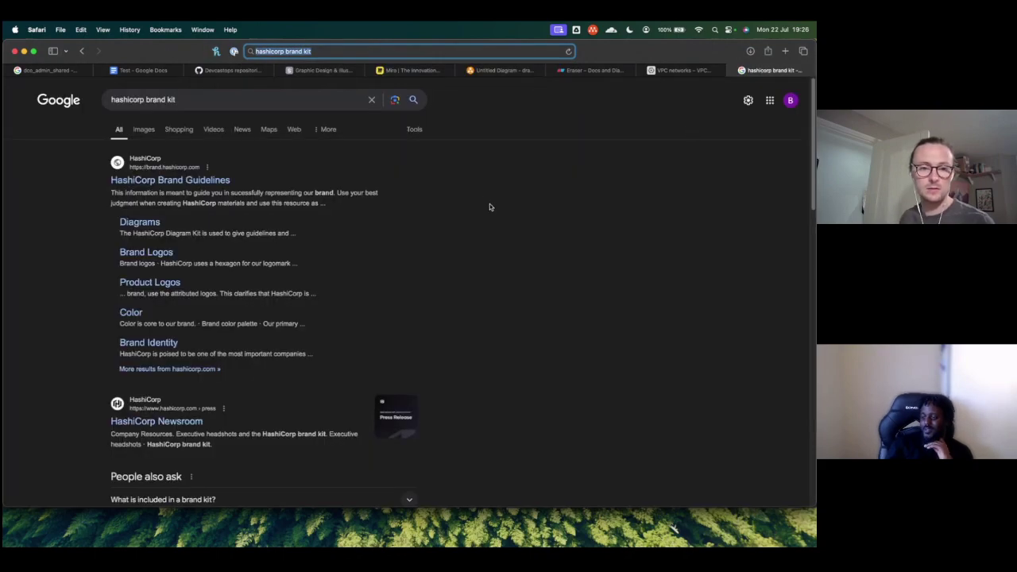
left_click(163, 180)
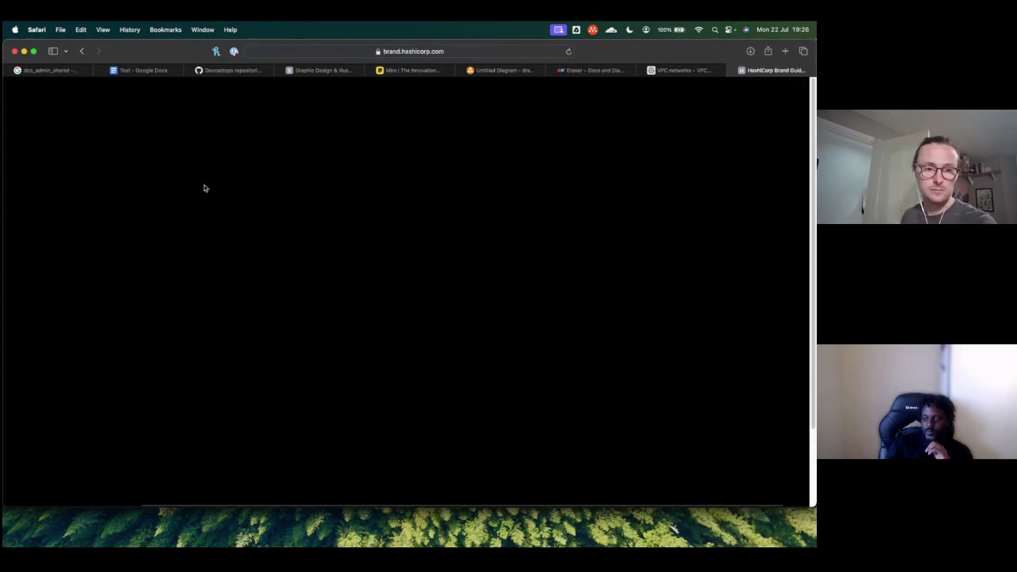
scroll(269, 258, "down", 4)
scroll(268, 262, "up", 4)
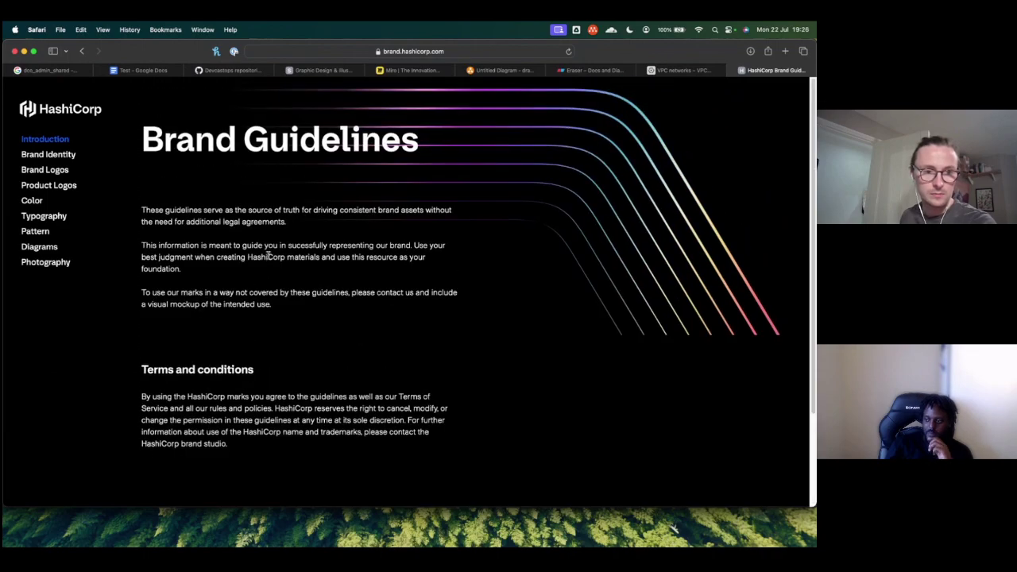
Step: Download the HashiCorp logos from the Brand Logos page and open the archive from Downloads
left_click(60, 169)
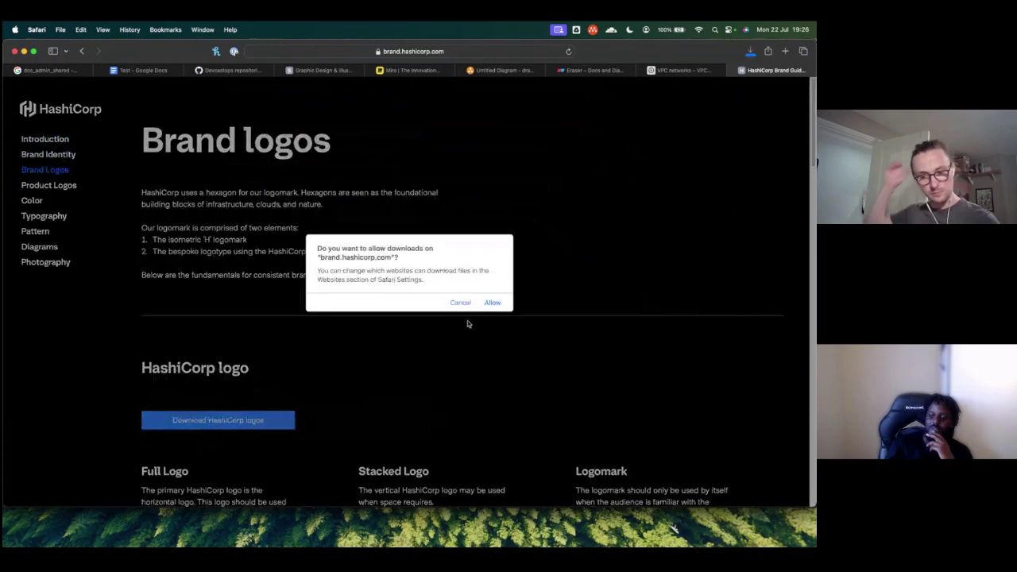
left_click(492, 302)
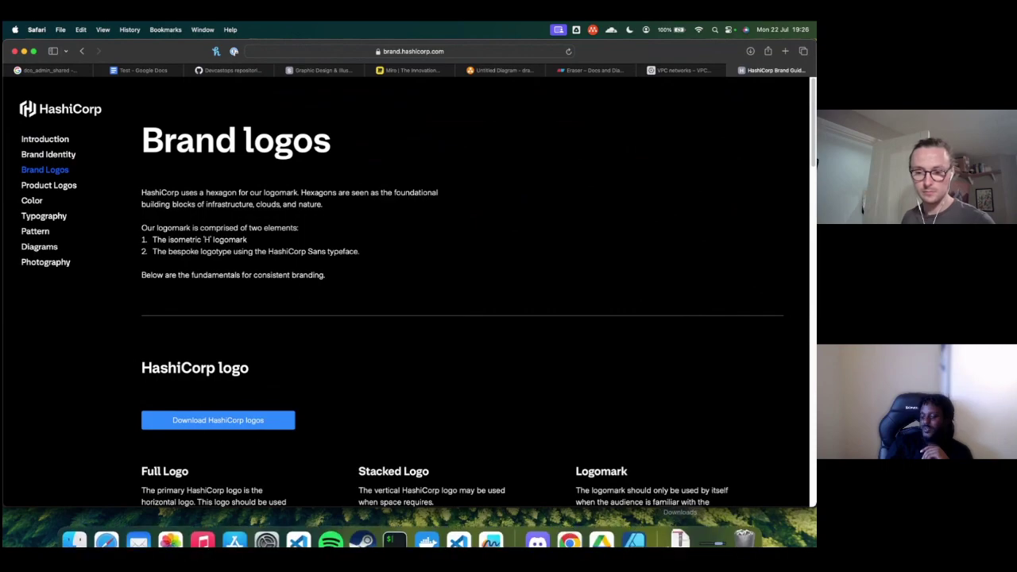
left_click(677, 528)
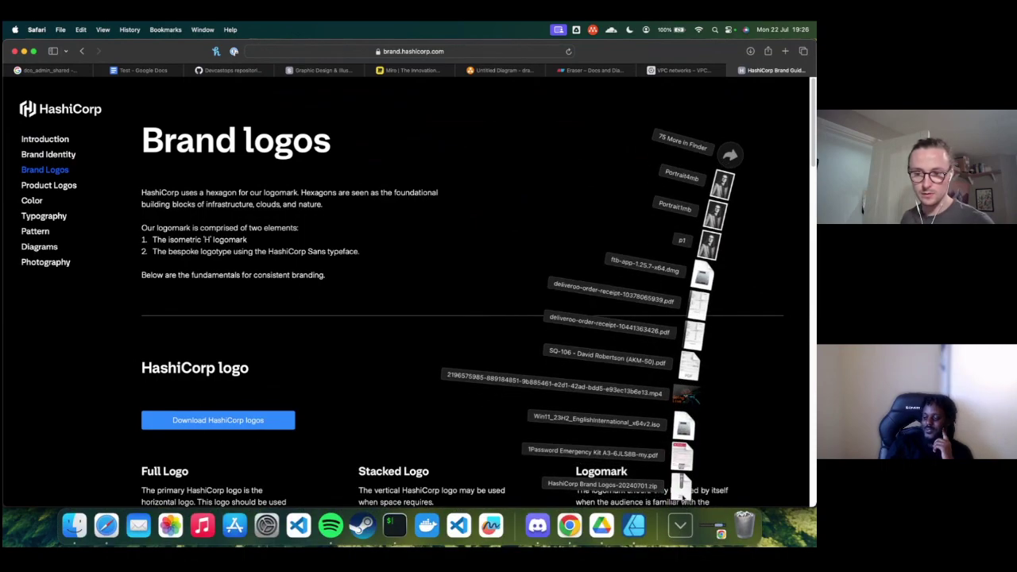
left_click(681, 484)
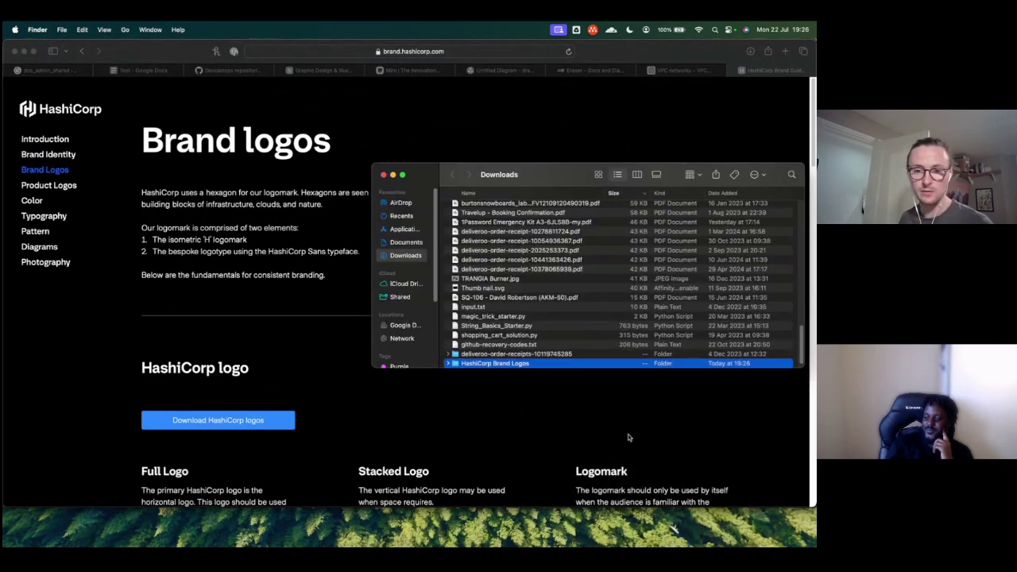
Step: Browse the HashiCorp Brand Logos folder, expanding and collapsing Mark Only, then return to Safari
double_click(457, 365)
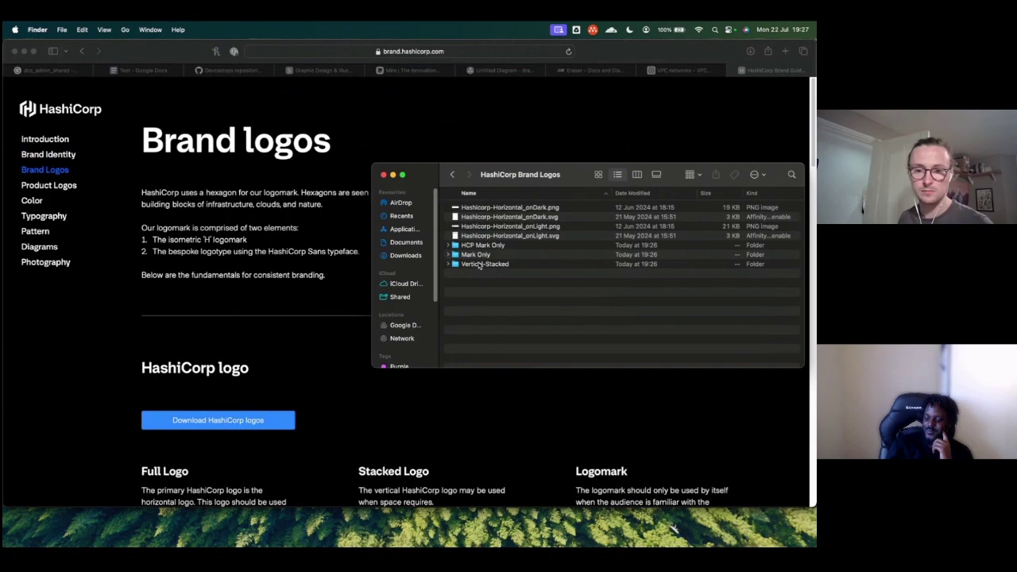
left_click(450, 255)
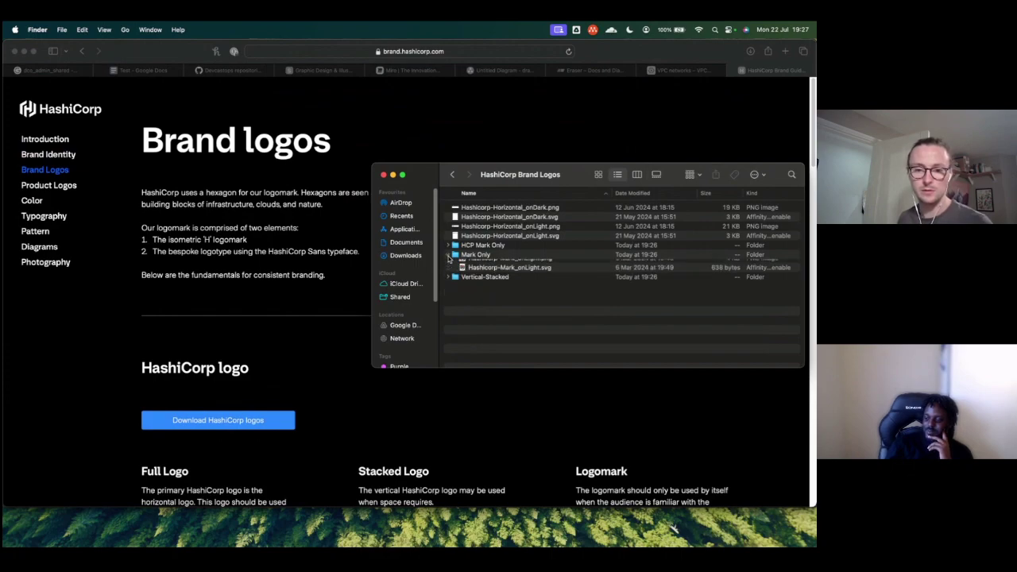
left_click(455, 255)
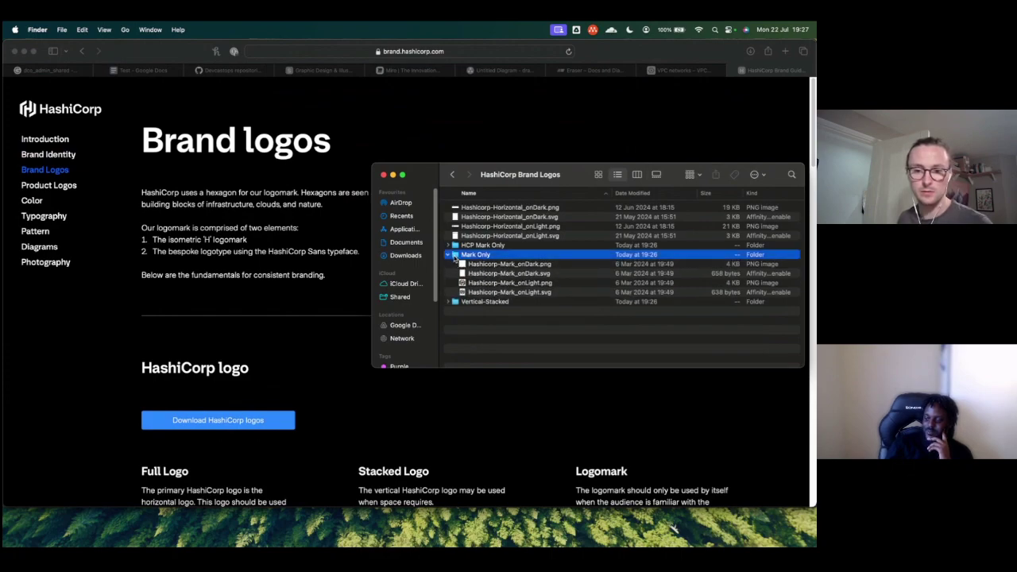
left_click(449, 255)
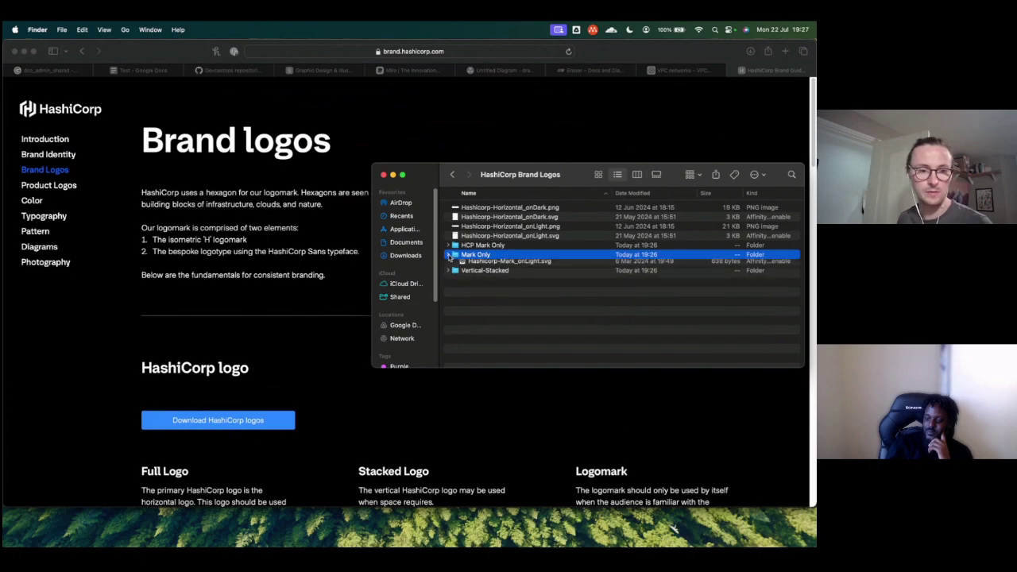
scroll(275, 359, "down", 5)
left_click(60, 188)
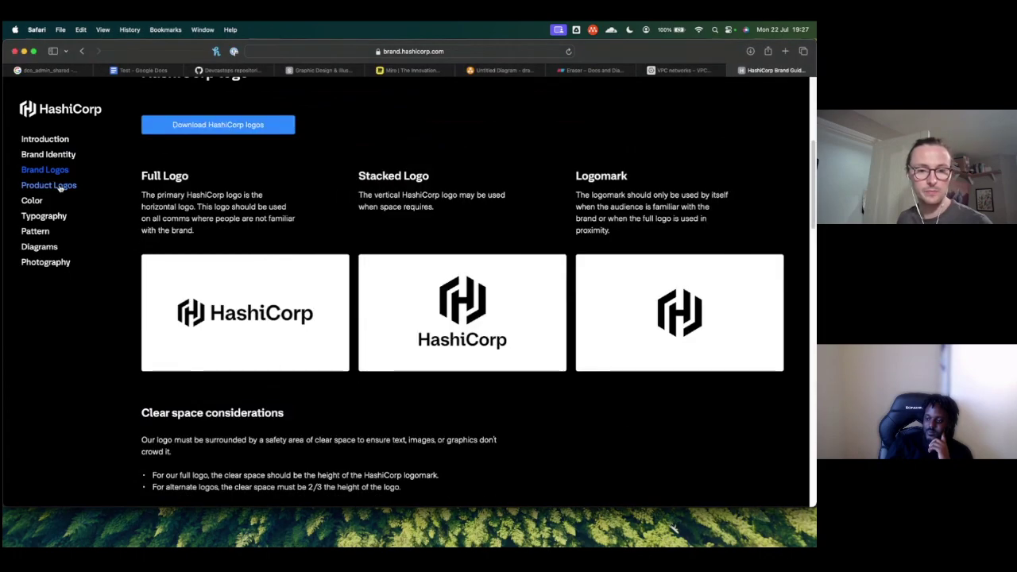
Step: Download the product logos pack from the Product logos section and return to Finder
left_click(61, 186)
scroll(238, 333, "down", 5)
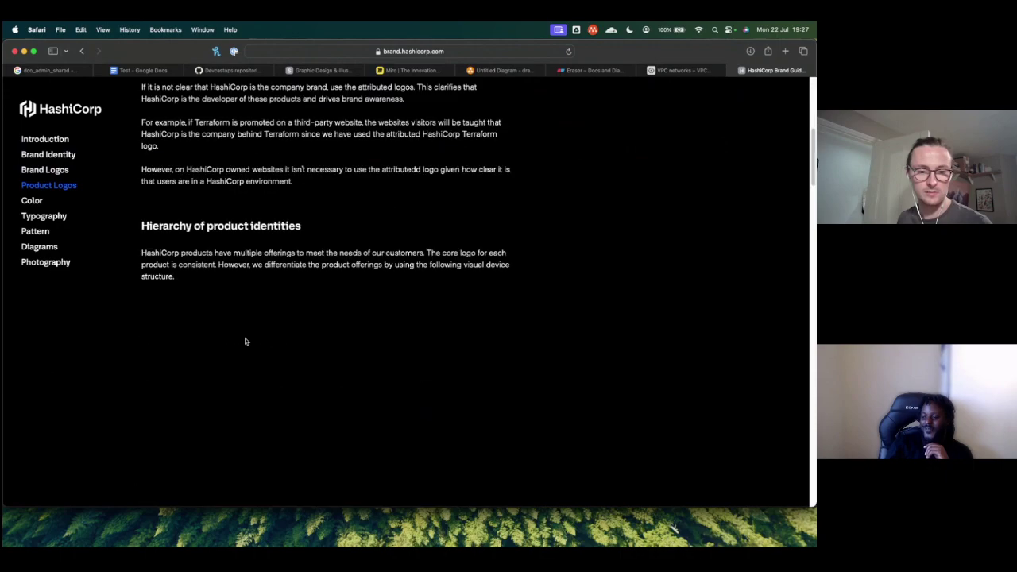
scroll(245, 341, "down", 3)
left_click(231, 364)
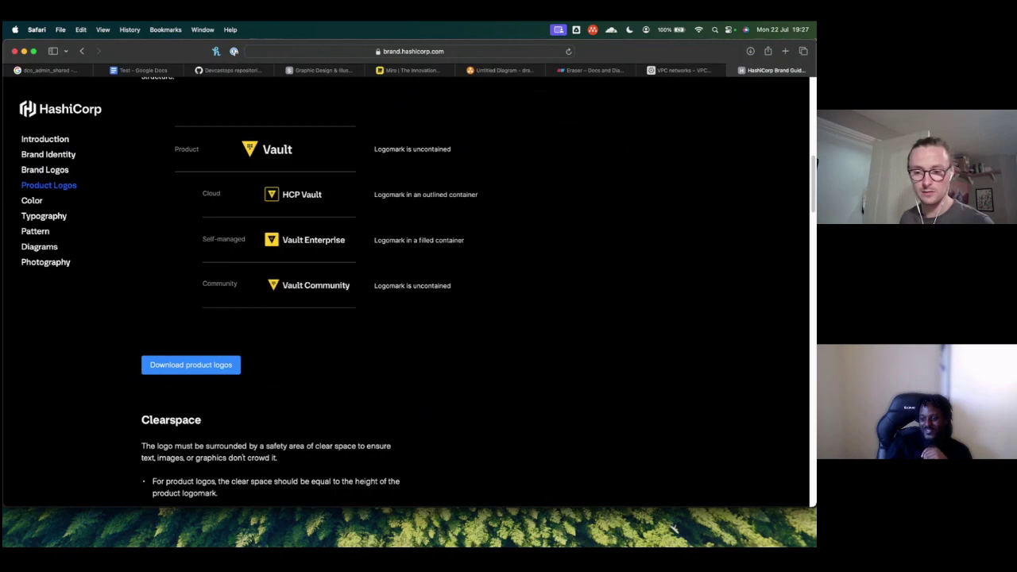
key("super+Tab")
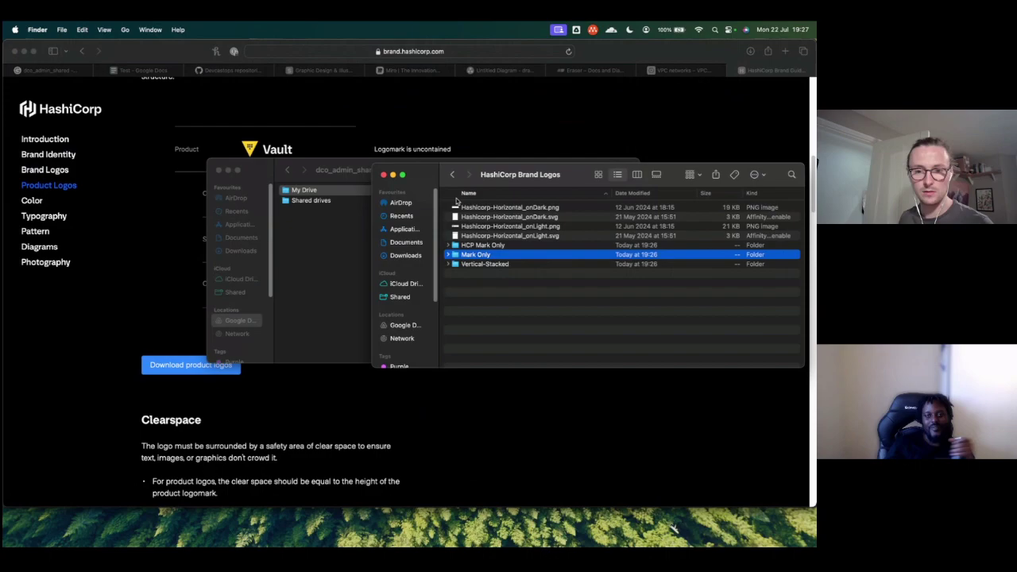
Step: Extract the downloaded product logos archive and open the Product Logos folder
key("alt+super+l")
scroll(485, 302, "down", 3)
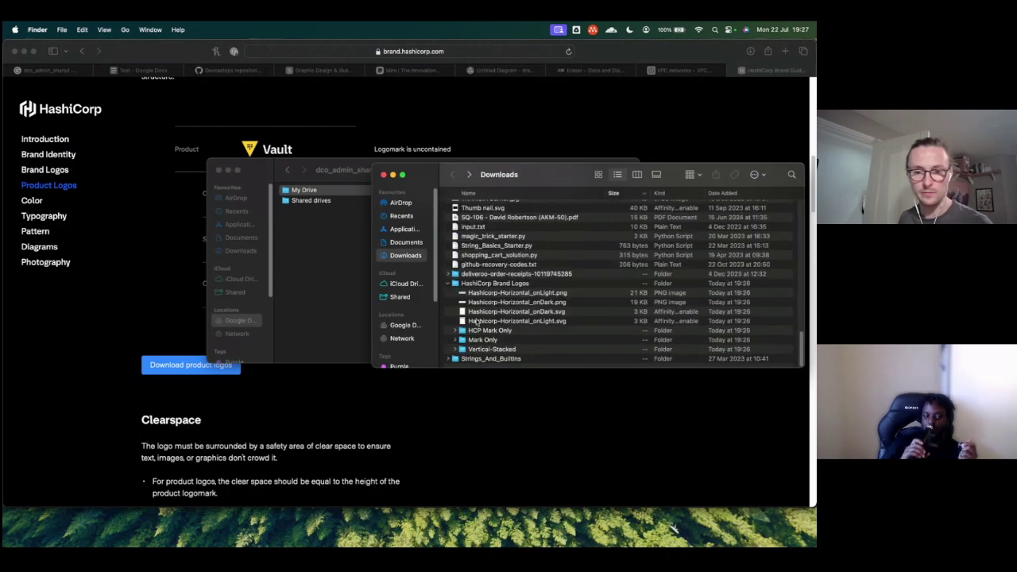
scroll(477, 317, "up", 10)
scroll(480, 262, "up", 10)
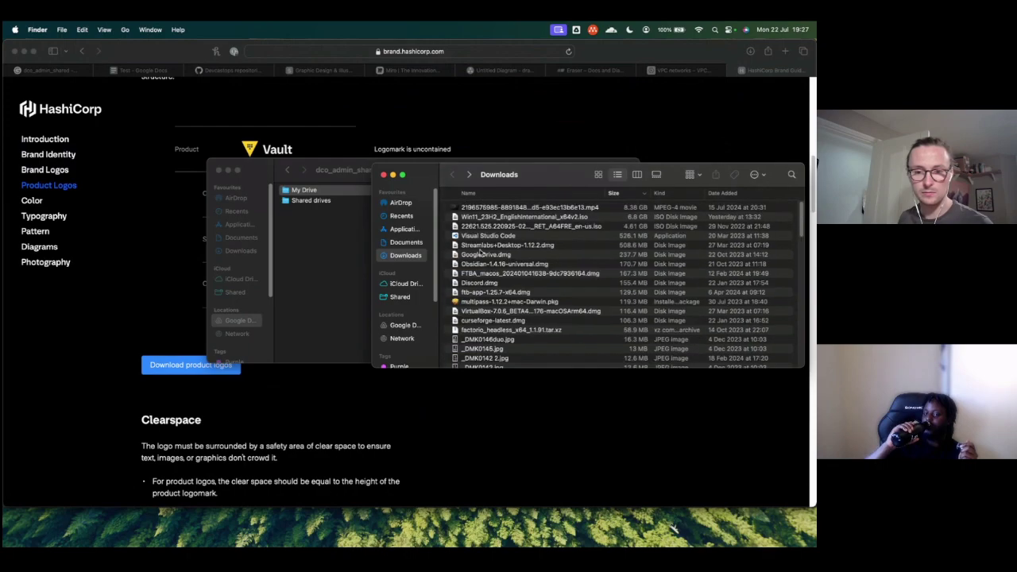
scroll(479, 252, "down", 10)
scroll(480, 252, "down", 10)
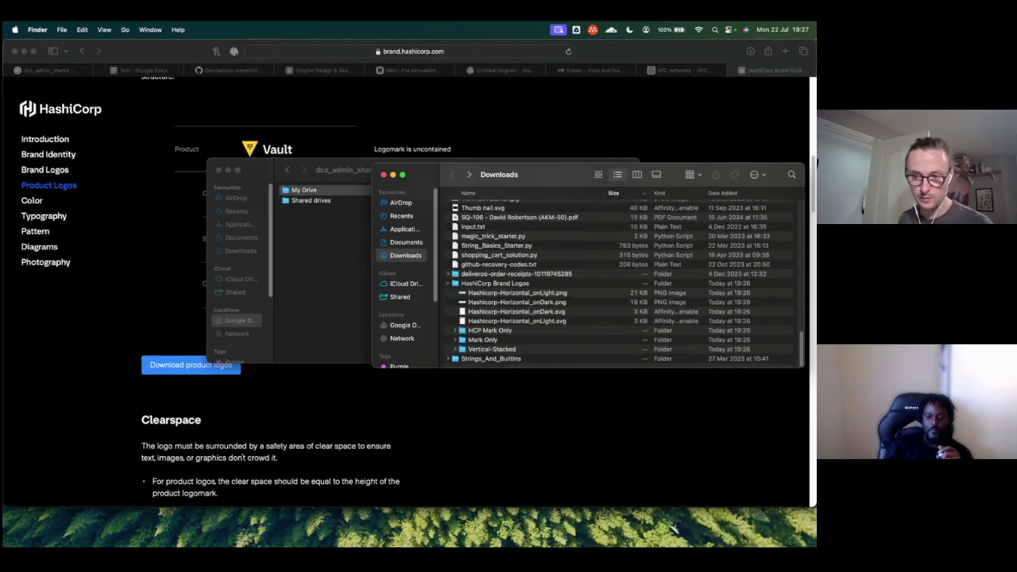
mouse_move(655, 538)
left_click(680, 524)
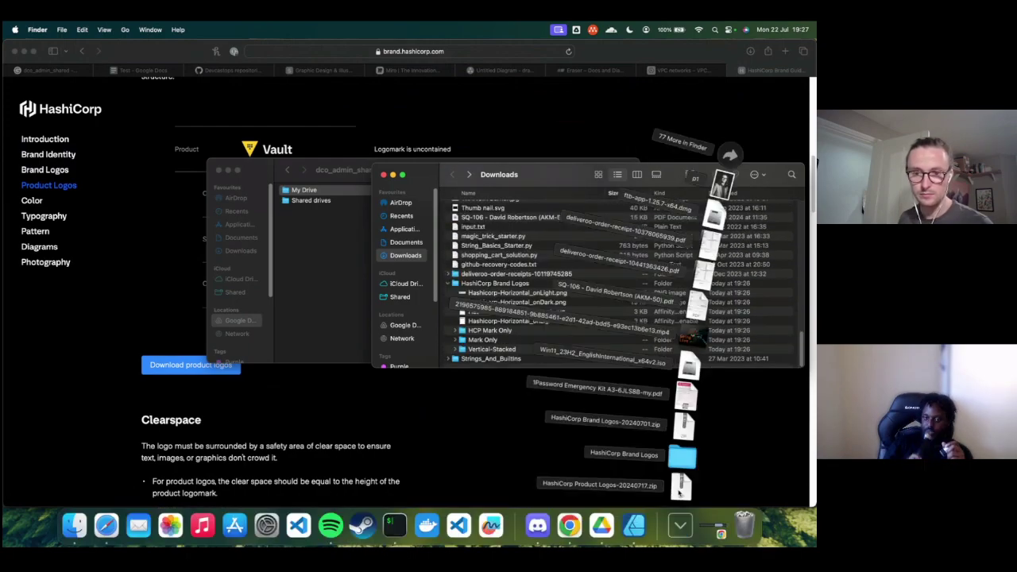
left_click(680, 486)
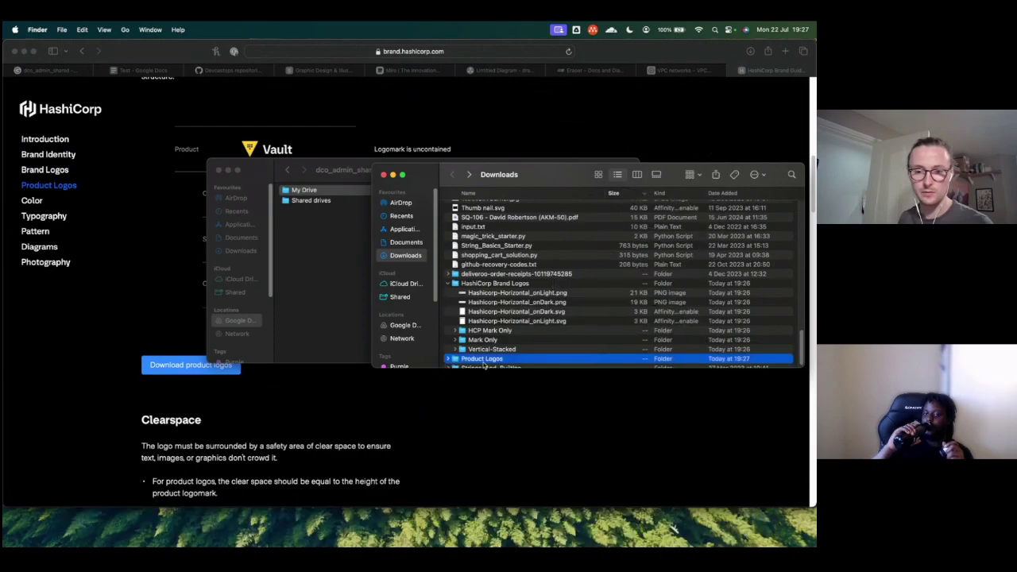
double_click(474, 359)
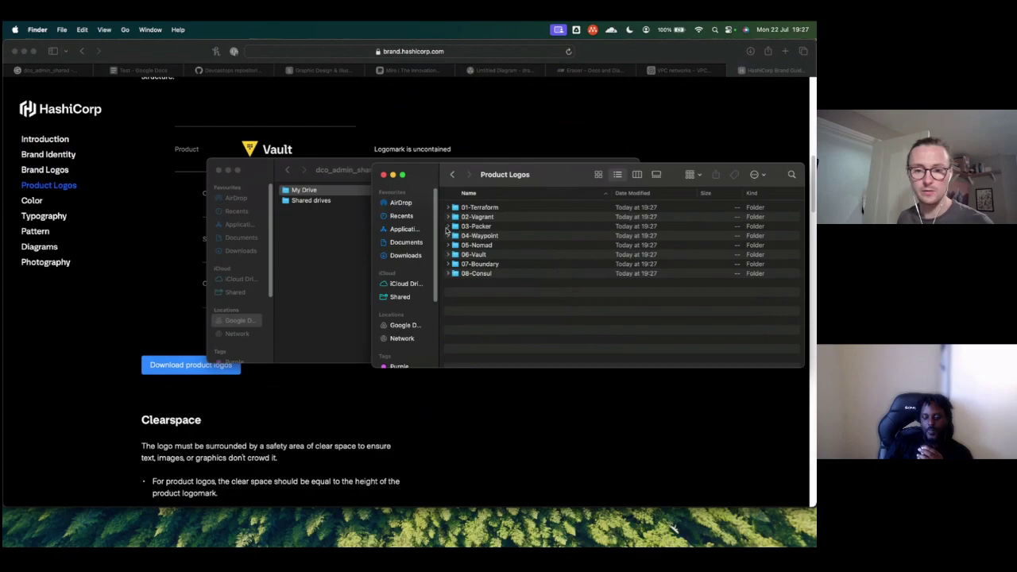
Step: Expand 05-Nomad > Nomad and Quick Look the Nomad_onDark.svg logo
left_click(448, 245)
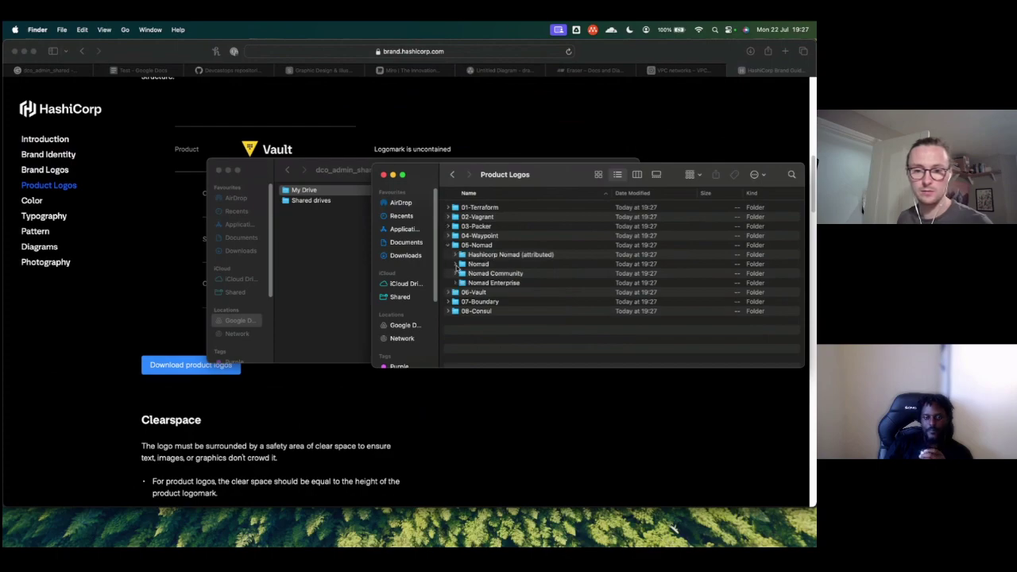
left_click(460, 274)
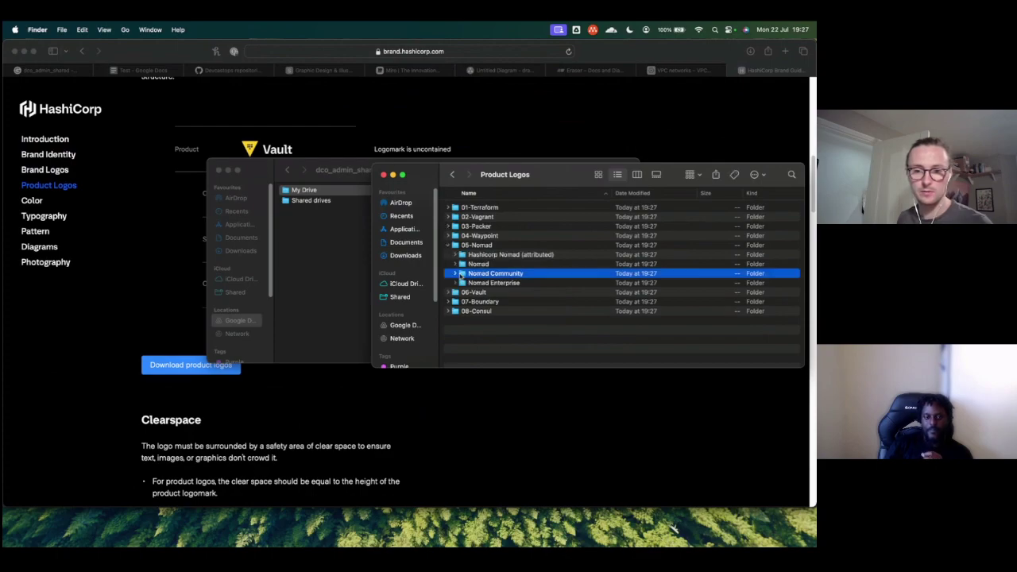
left_click(457, 273)
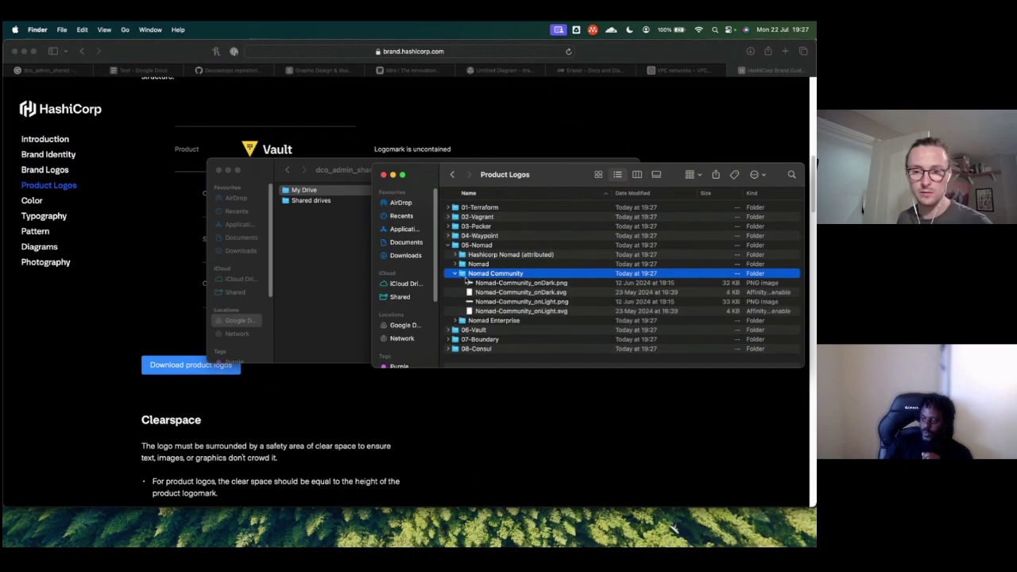
key("Up")
key("Right")
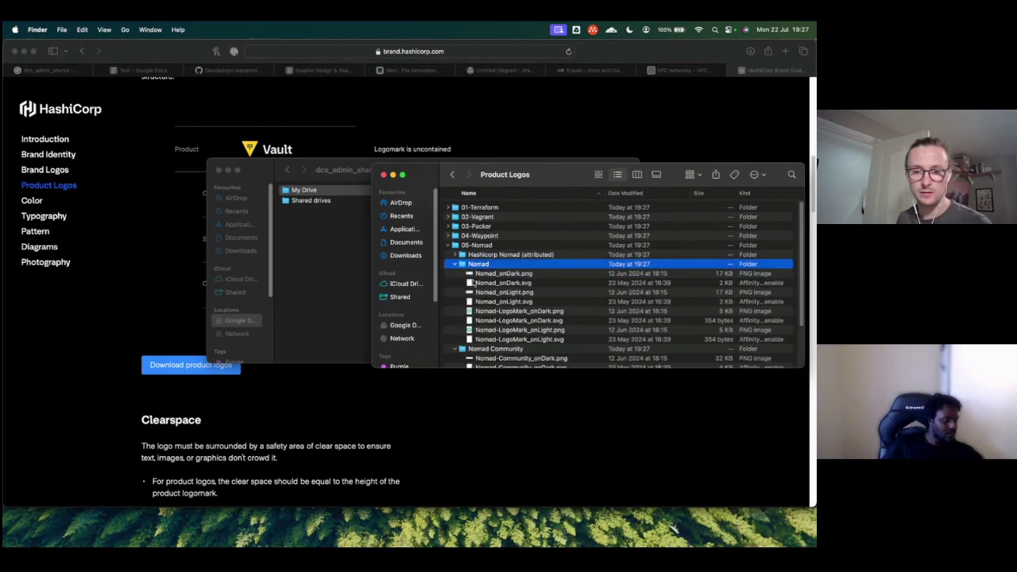
key("Down")
key("Down")
key("space")
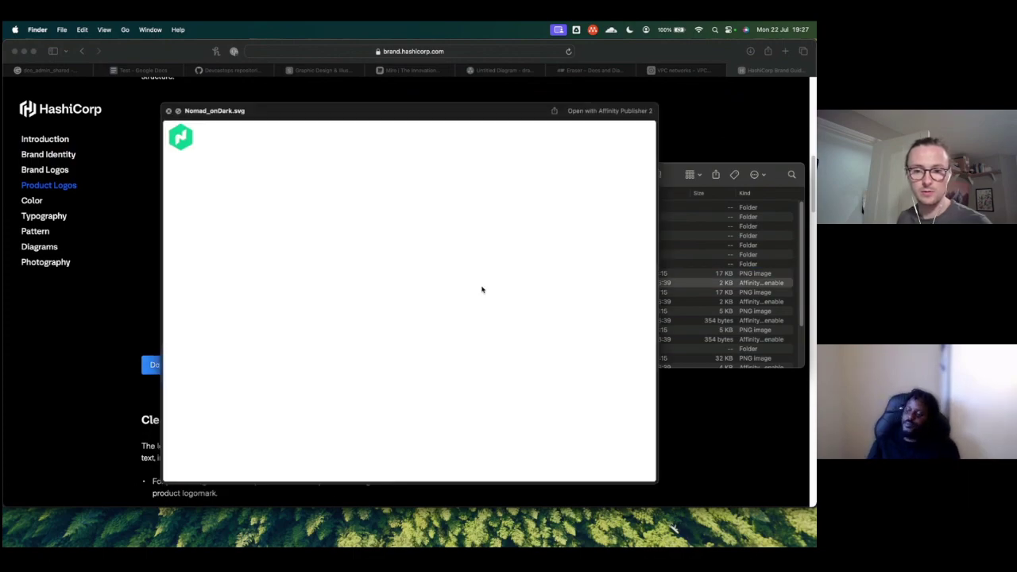
key("space")
Step: Quick Look Nomad_onDark.png and then Nomad-LogoMark_onDark.png
left_click(494, 273)
key("space")
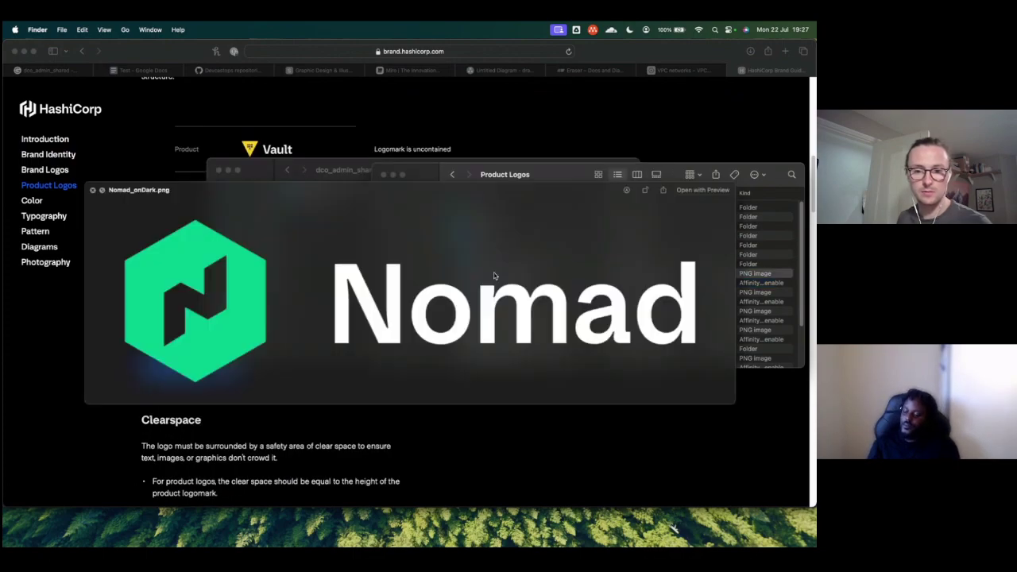
key("space")
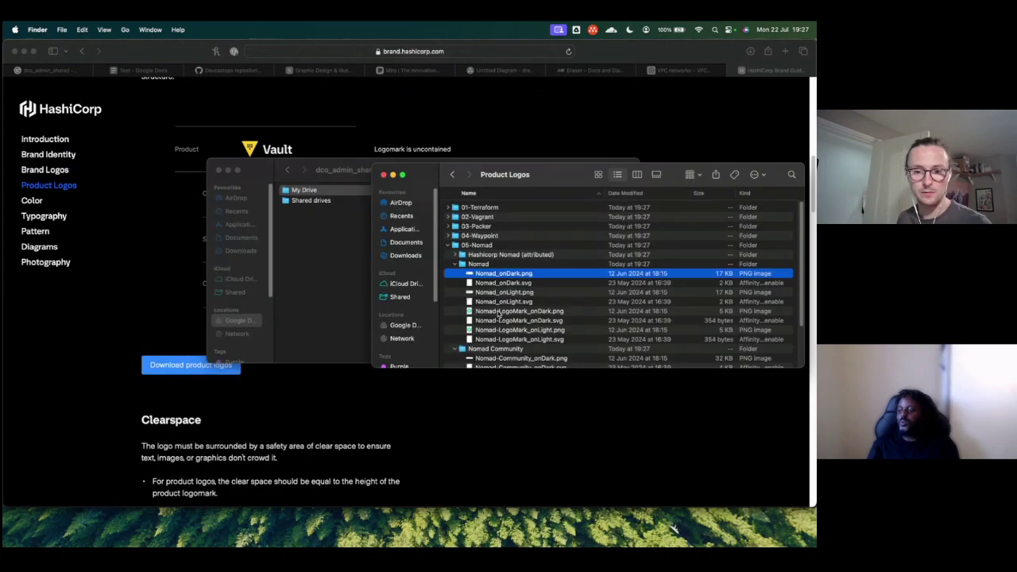
left_click(498, 314)
key("space")
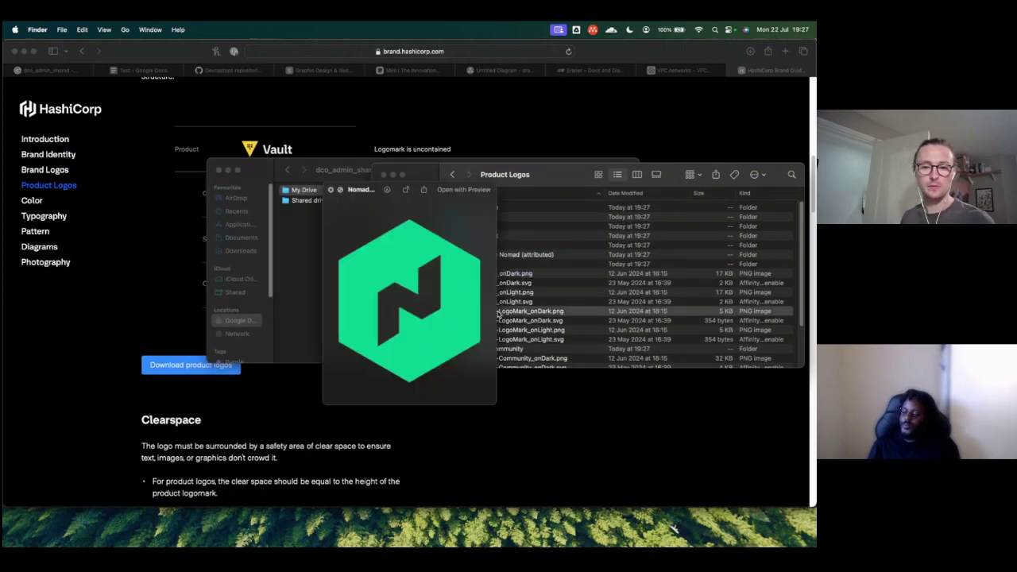
key("space")
Step: Drag Nomad-LogoMark_onDark.png into the diagram's Main server box
left_click_drag(498, 314, 347, 279)
key("super+Tab")
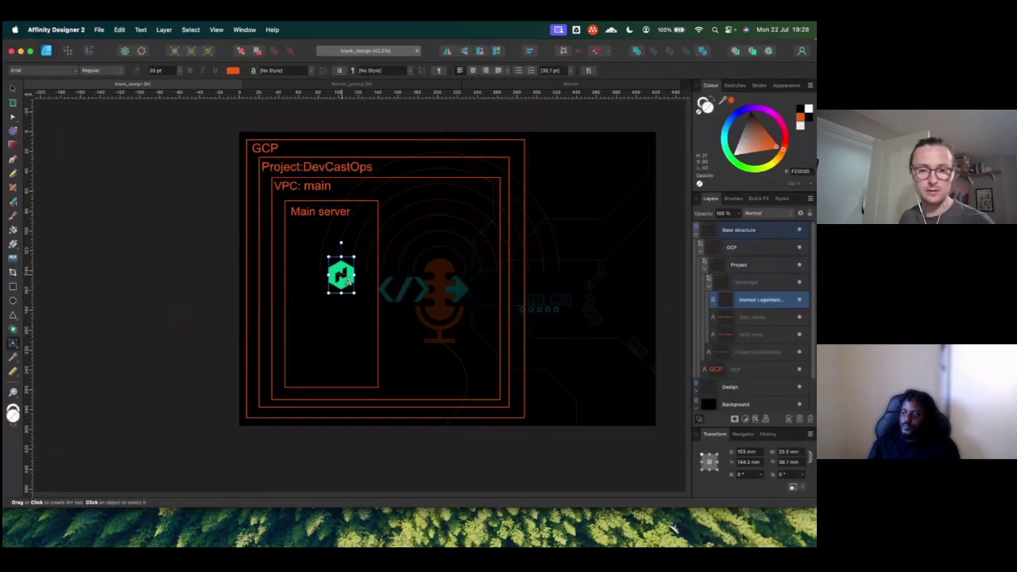
key("super+Tab")
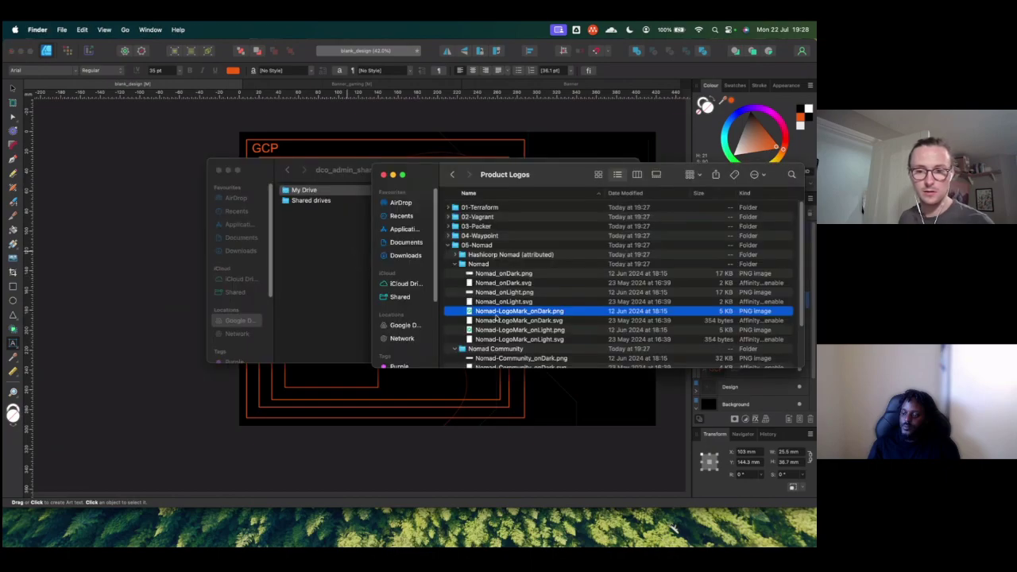
Step: Find 06-Vault > Vault and Quick Look Vault_onDark.png and Vault-LogoMark_onDark.png
scroll(467, 278, "down", 4)
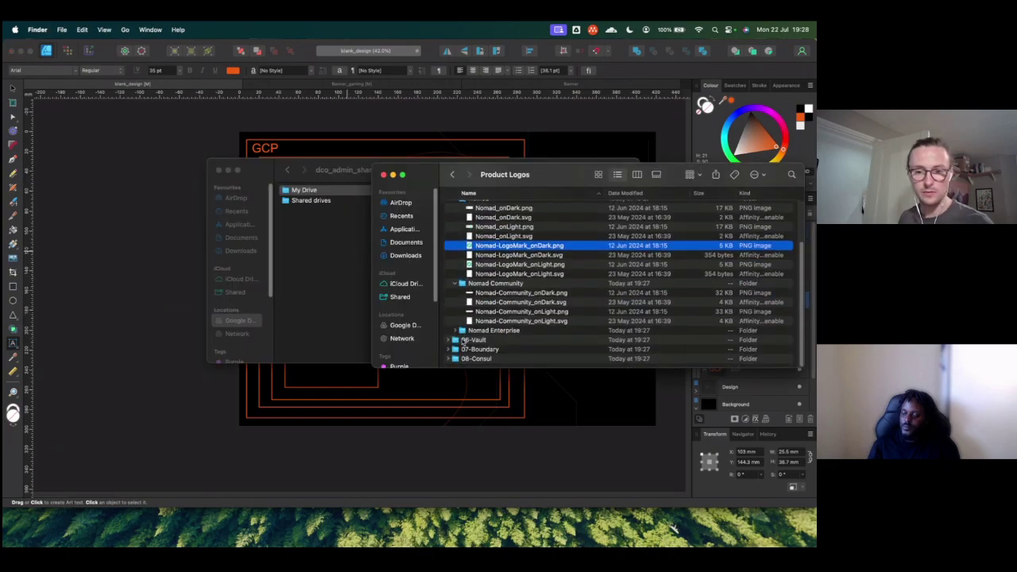
left_click(447, 340)
scroll(457, 342, "down", 1)
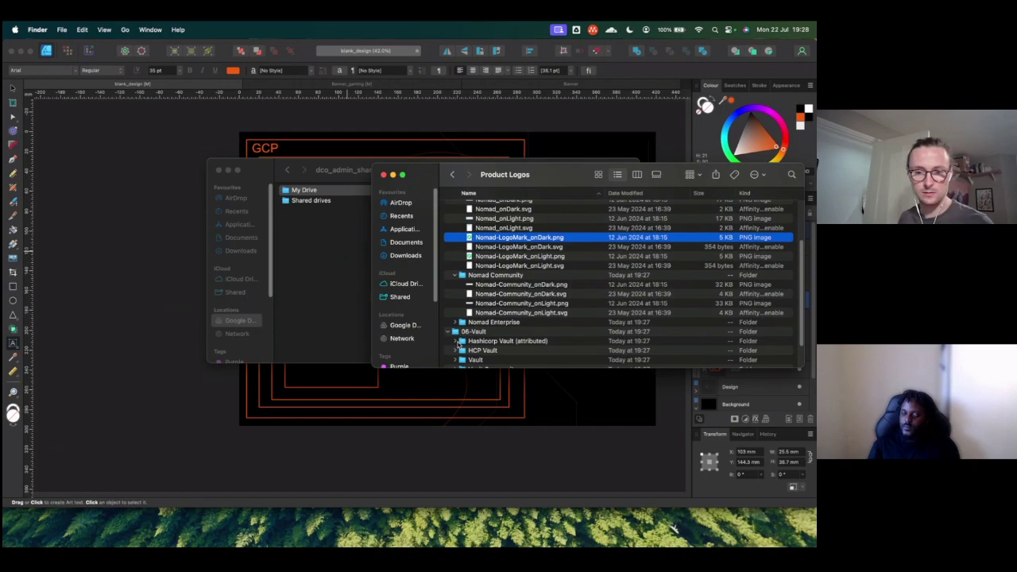
scroll(460, 341, "down", 2)
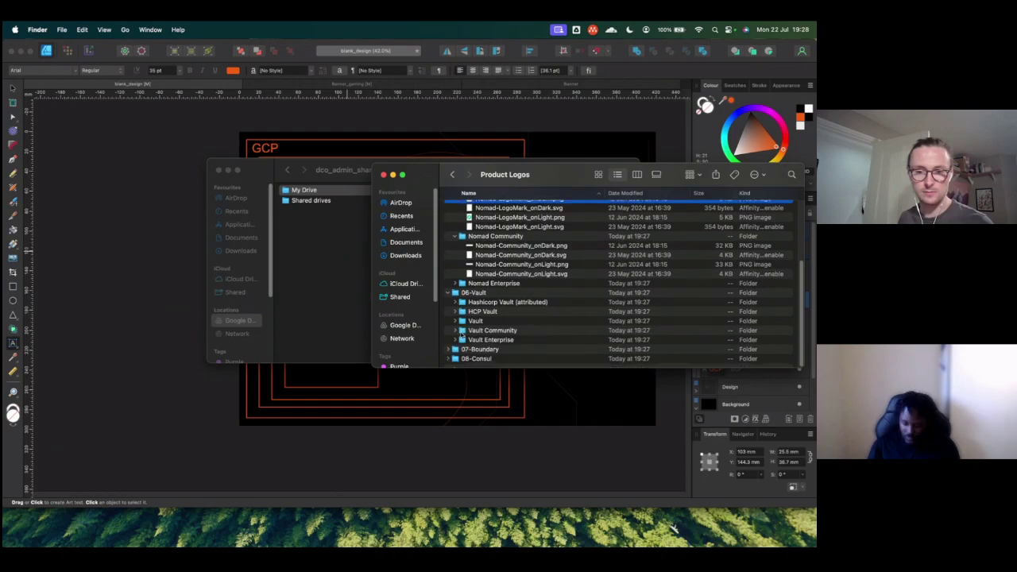
left_click(457, 321)
left_click(455, 320)
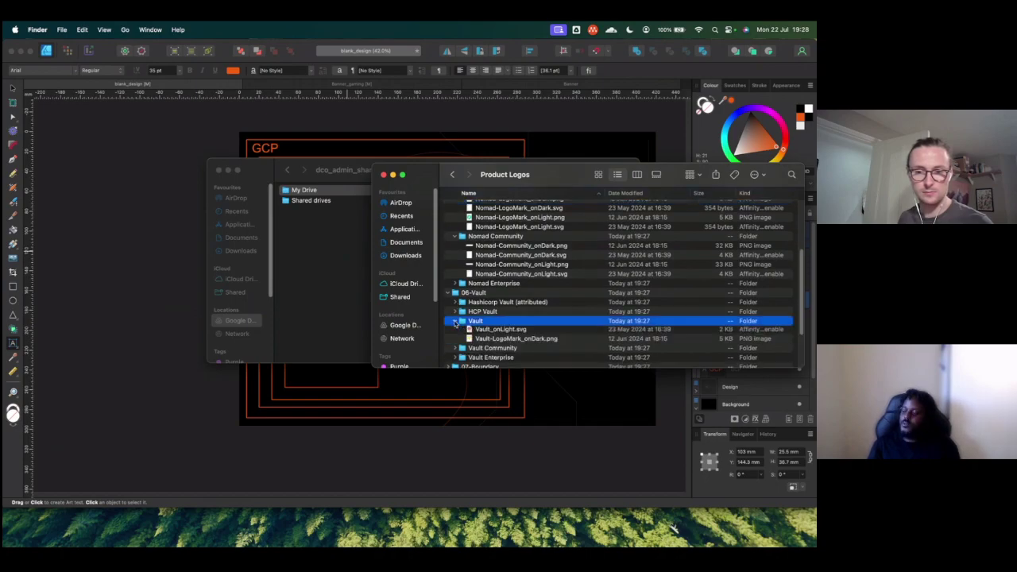
left_click(480, 334)
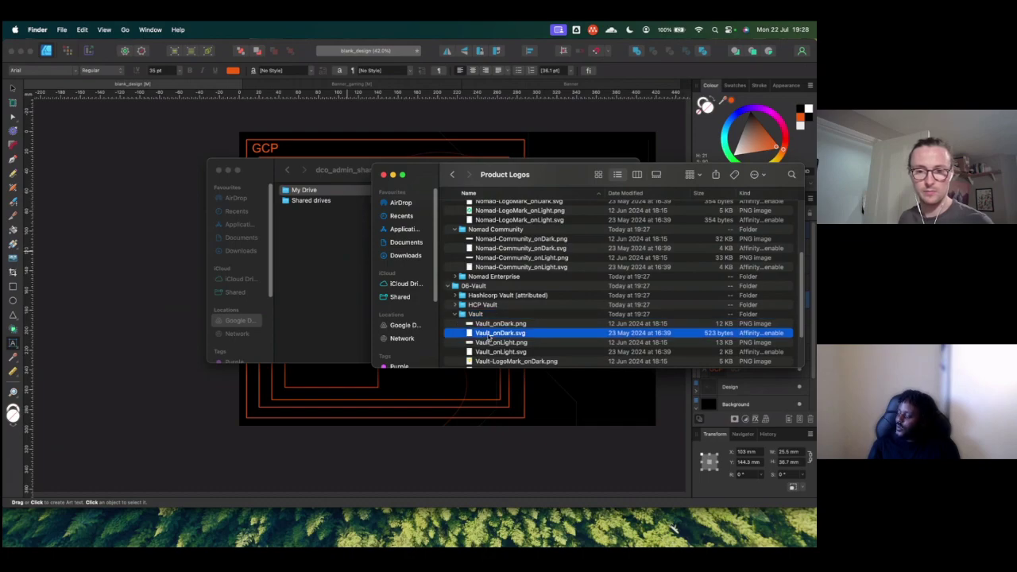
left_click(488, 325)
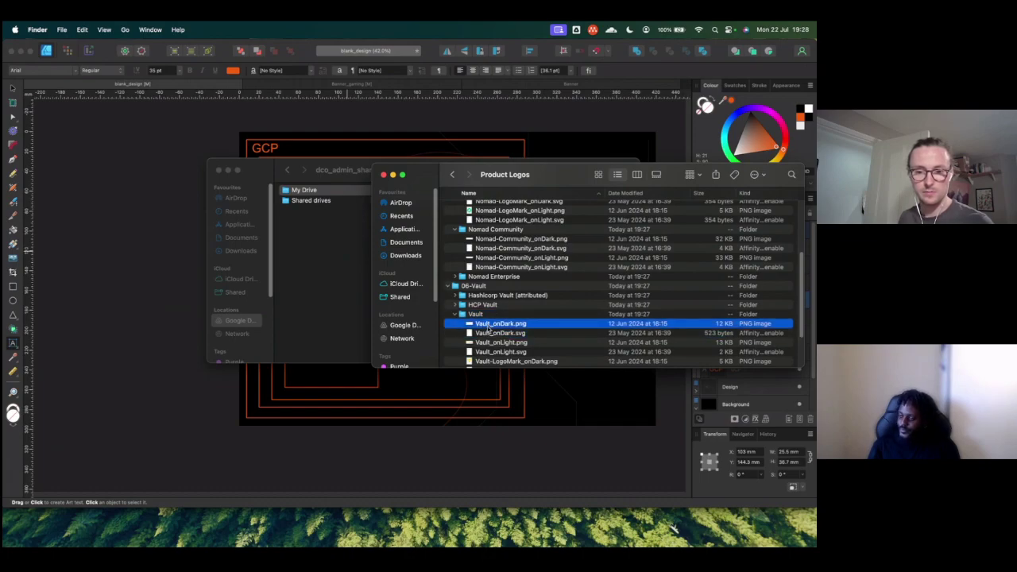
key("space")
scroll(488, 329, "down", 2)
left_click(490, 332)
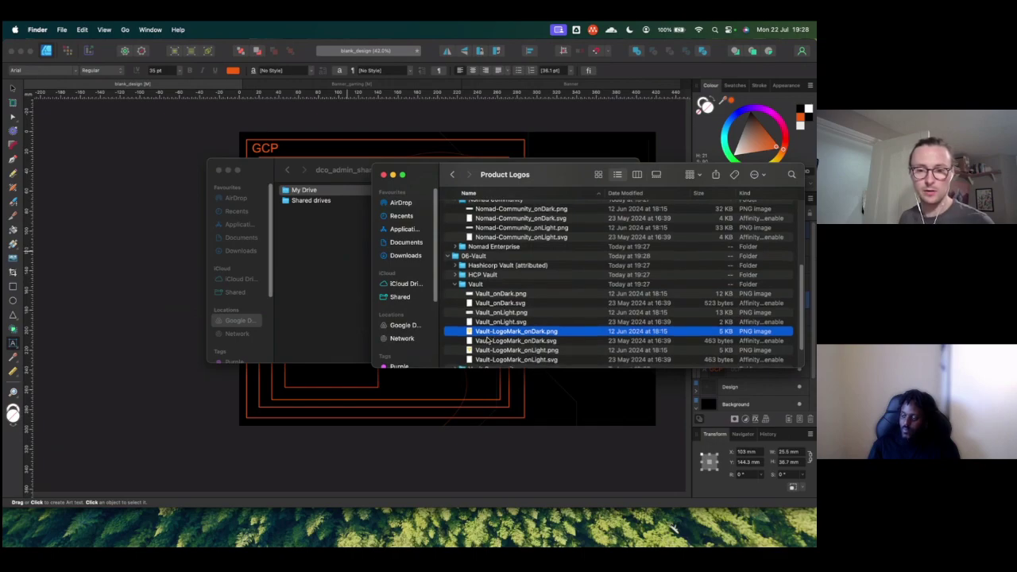
key("space")
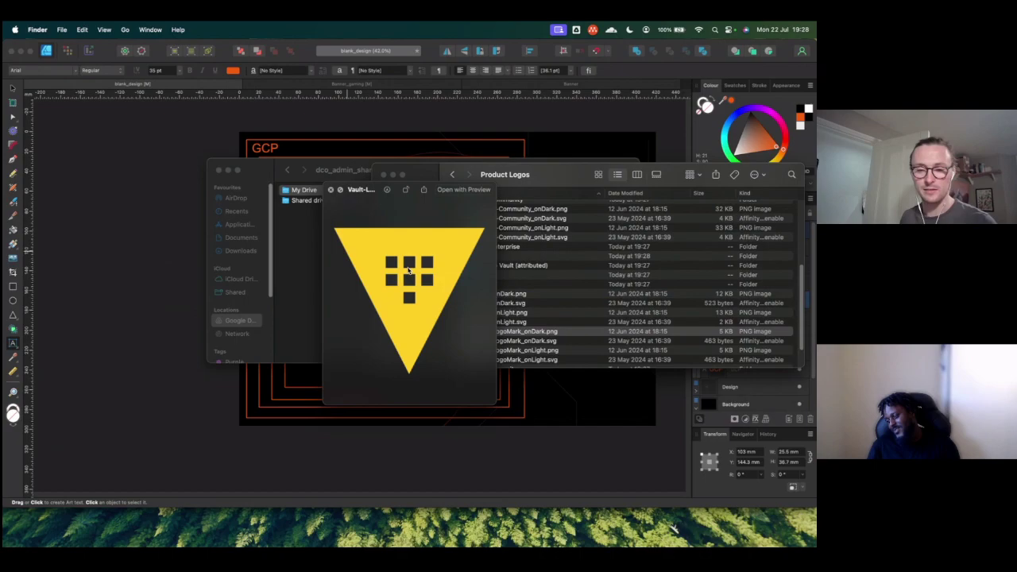
key("space")
Step: Drag Vault-LogoMark_onDark.png into the Main server box
left_click_drag(503, 330, 340, 274)
key("super+Tab")
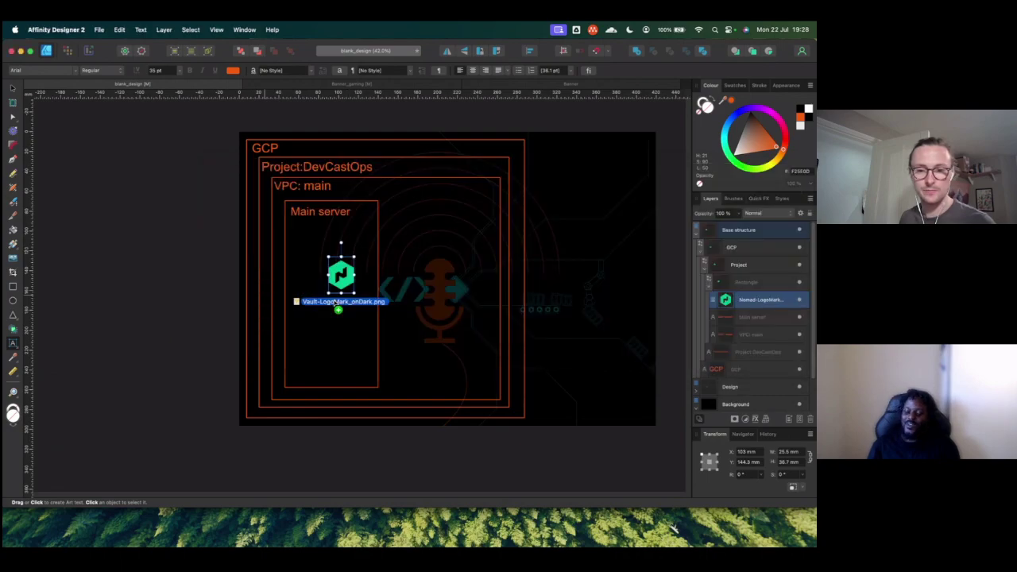
key("super+Tab")
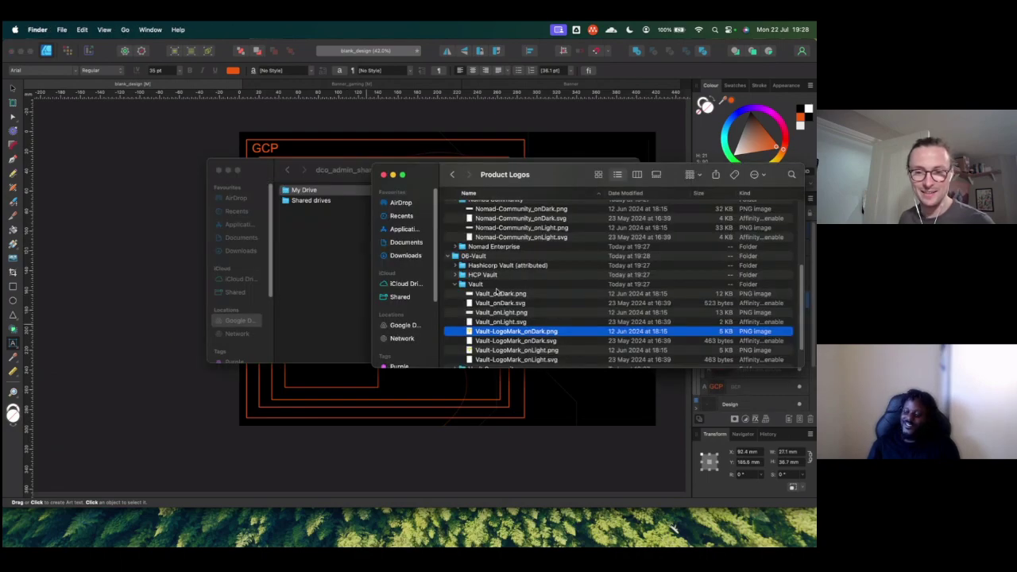
Step: Expand 08-Consul > Consul and place the Consul logomark in the Main server box
scroll(477, 329, "down", 2)
left_click(462, 357)
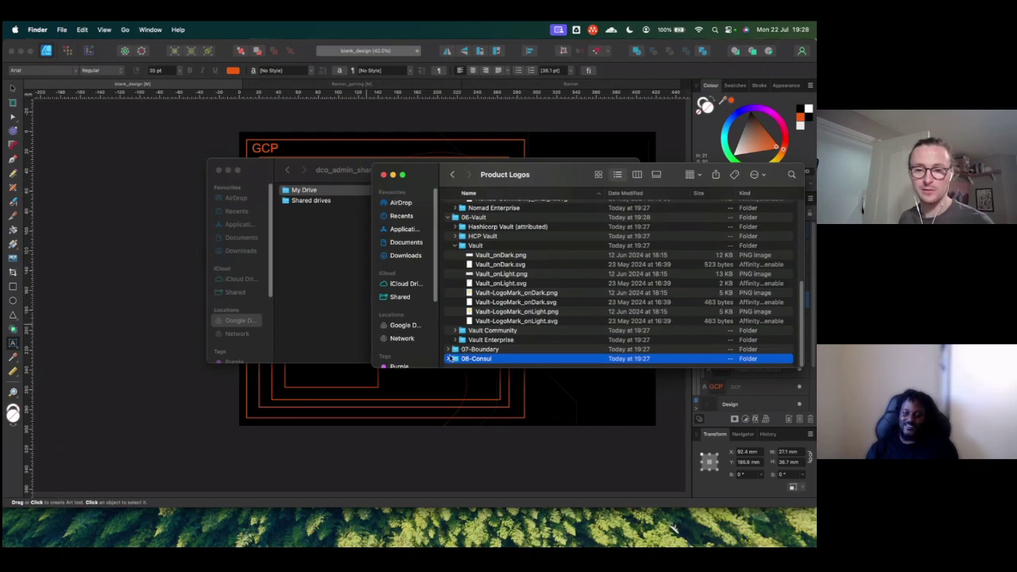
left_click(449, 359)
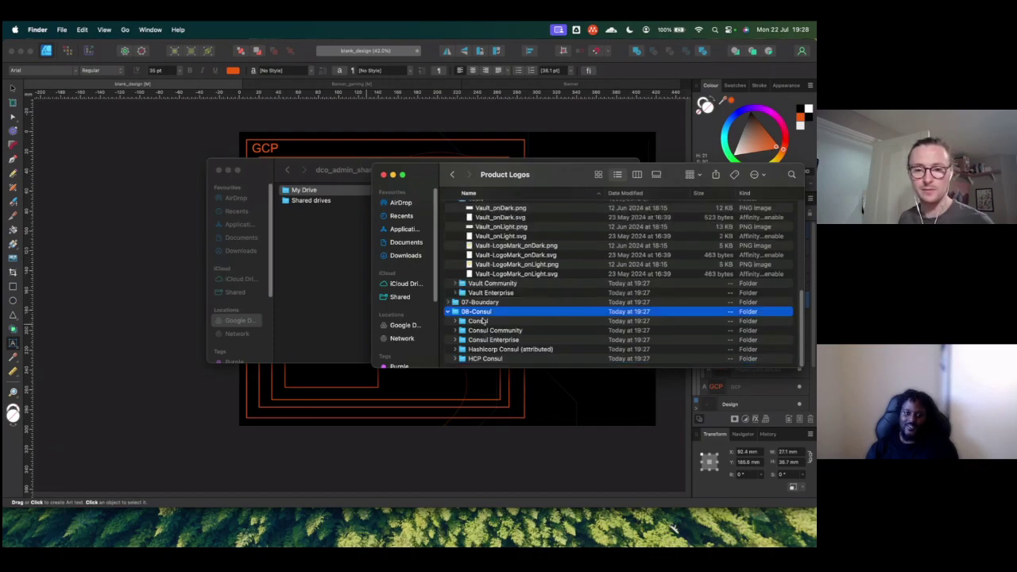
left_click(455, 320)
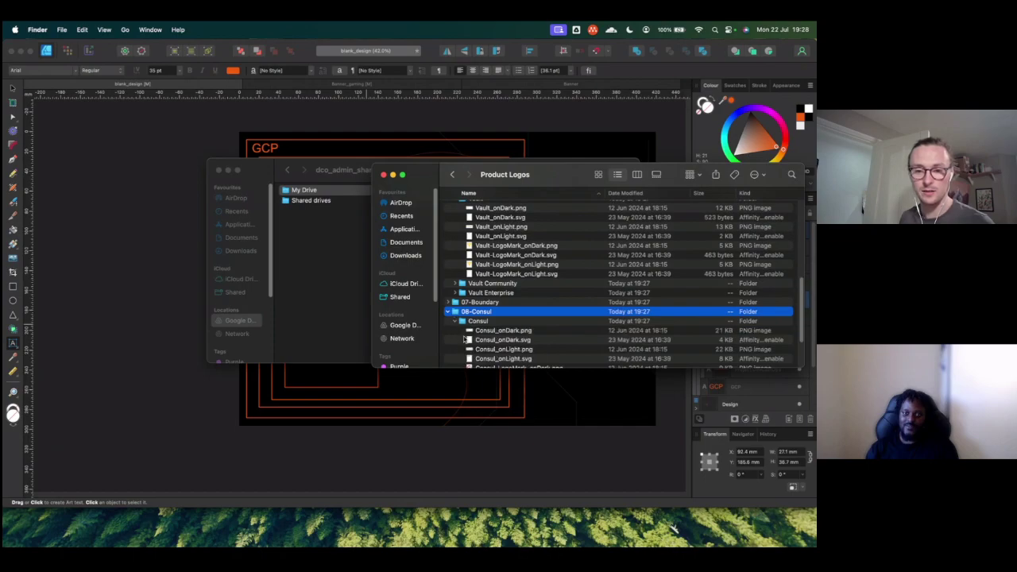
scroll(466, 339, "down", 3)
left_click_drag(475, 304, 354, 378)
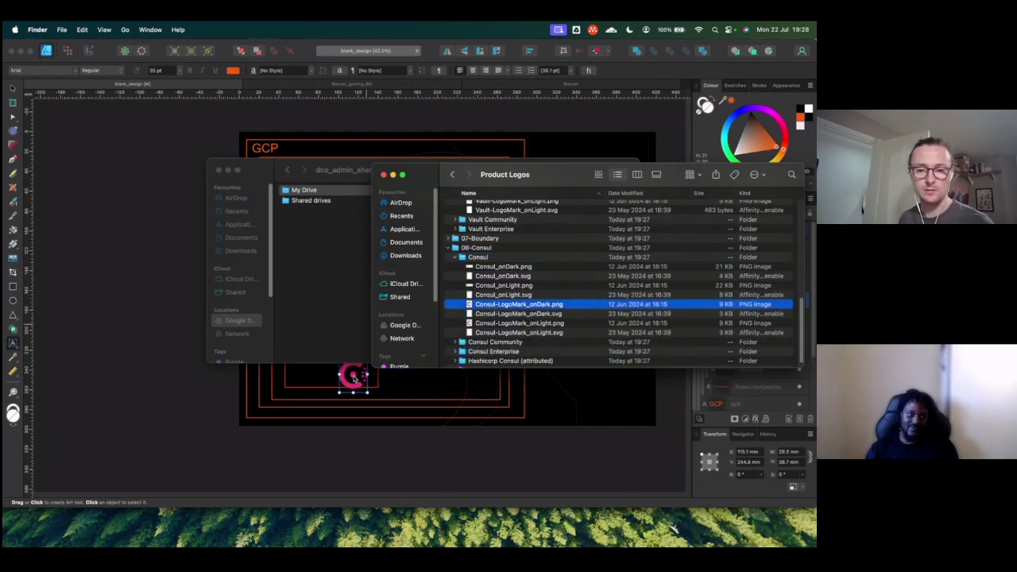
left_click(354, 378)
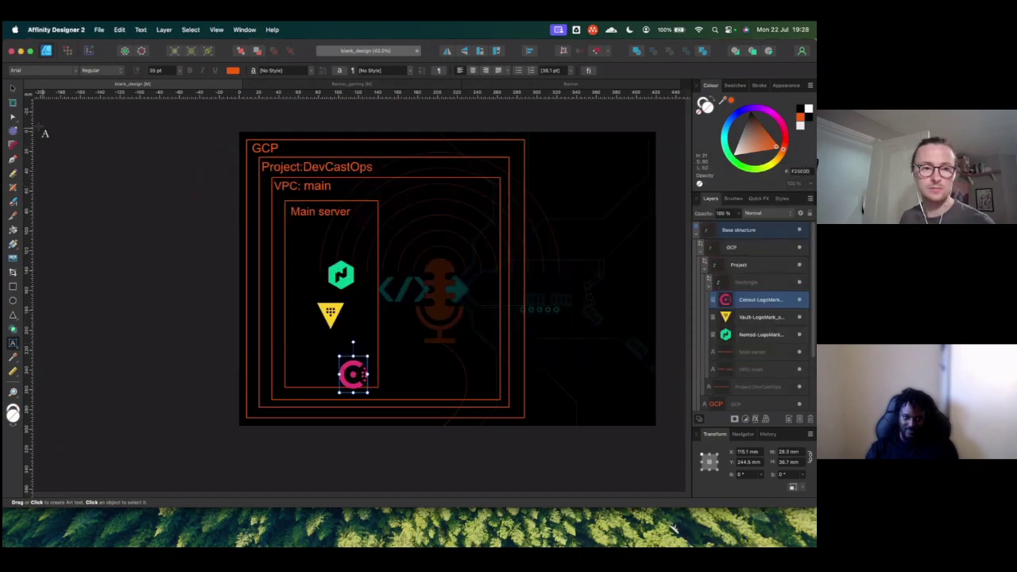
left_click(13, 89)
Step: Drag the Nomad, Vault and Consul logos up-left into a tight column under the Main server text
left_click_drag(343, 273, 309, 240)
left_click_drag(329, 311, 306, 278)
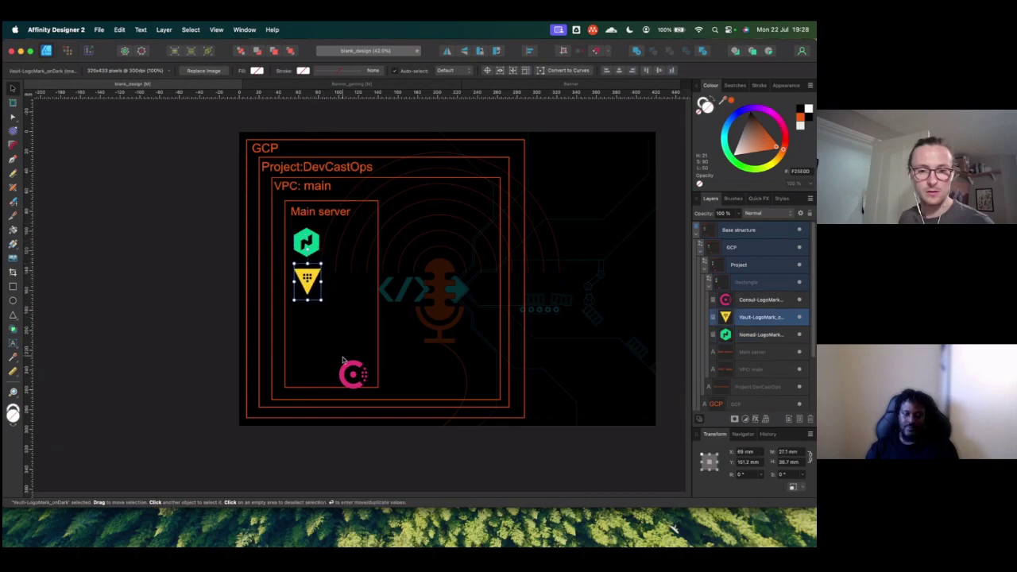
left_click_drag(343, 362, 299, 311)
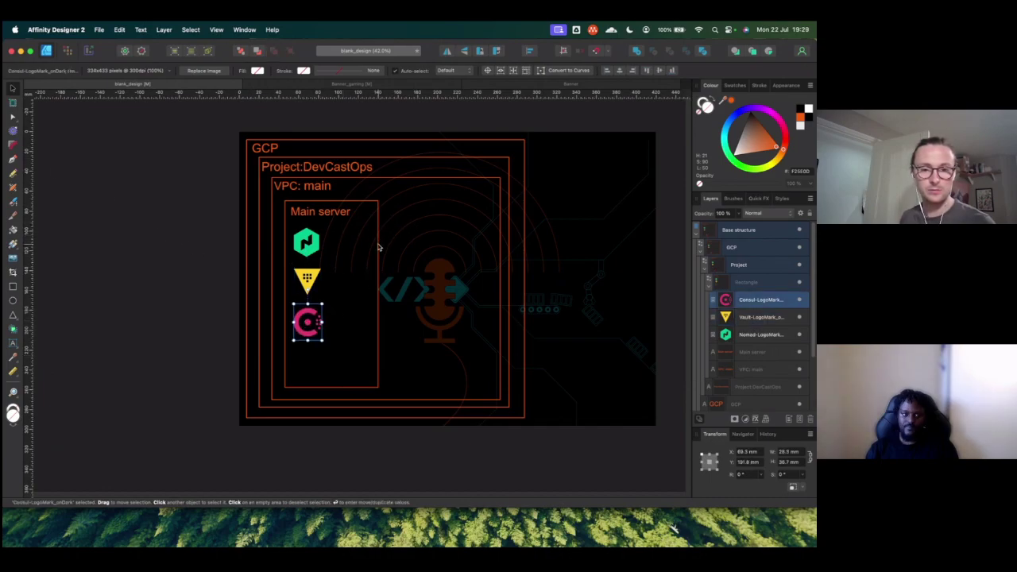
left_click(378, 248)
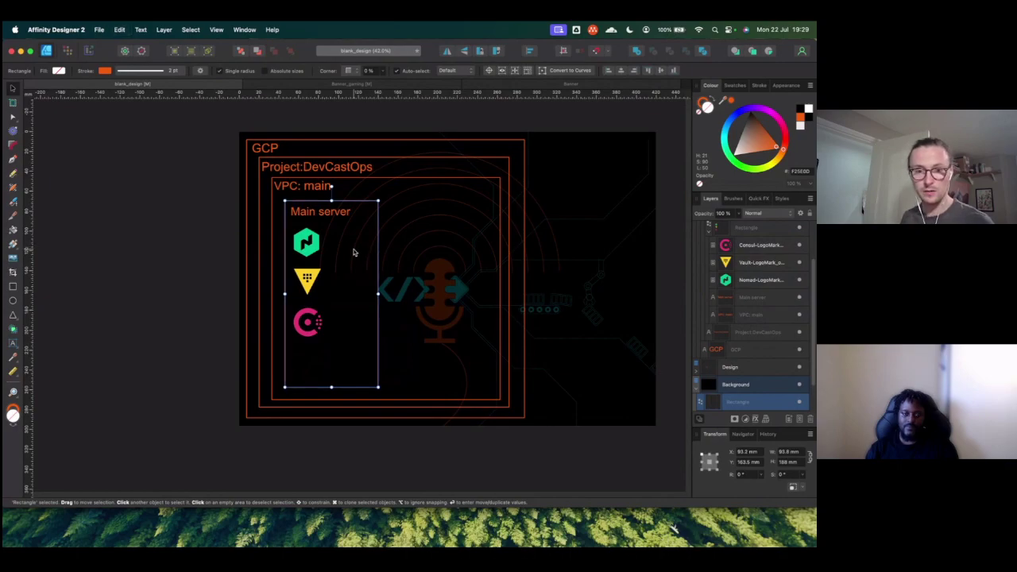
Step: Duplicate the Main server box into the empty space to its right inside the VPC
left_click_drag(355, 253, 456, 251)
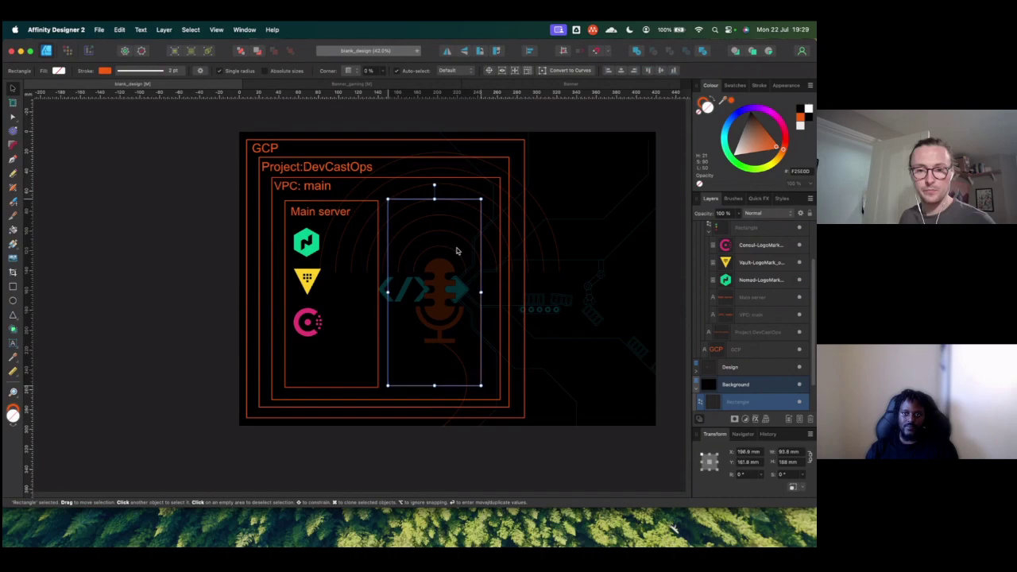
left_click(402, 219)
key("a")
Step: Copy the Main server label into the new box
left_click(342, 213)
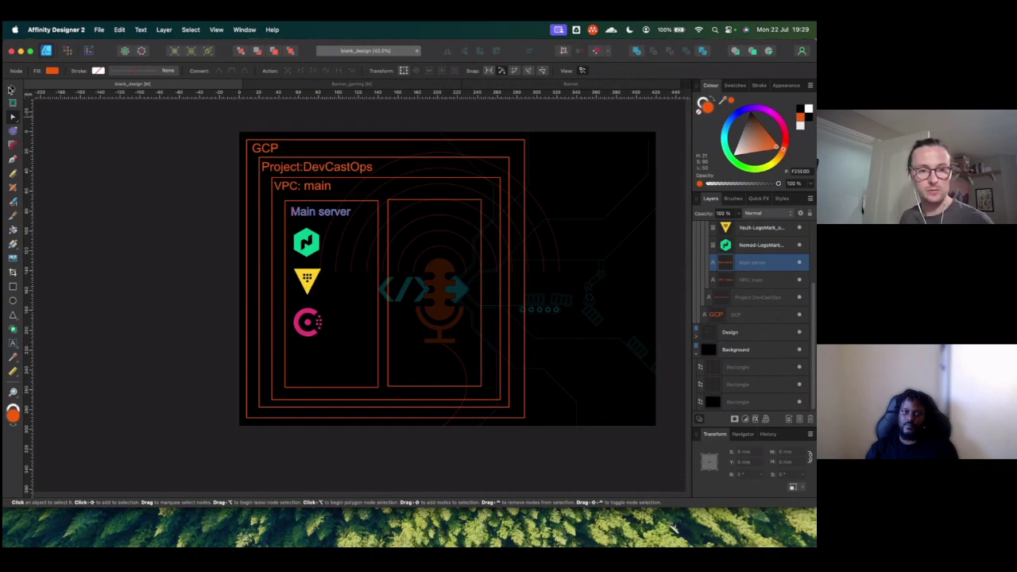
left_click(11, 89)
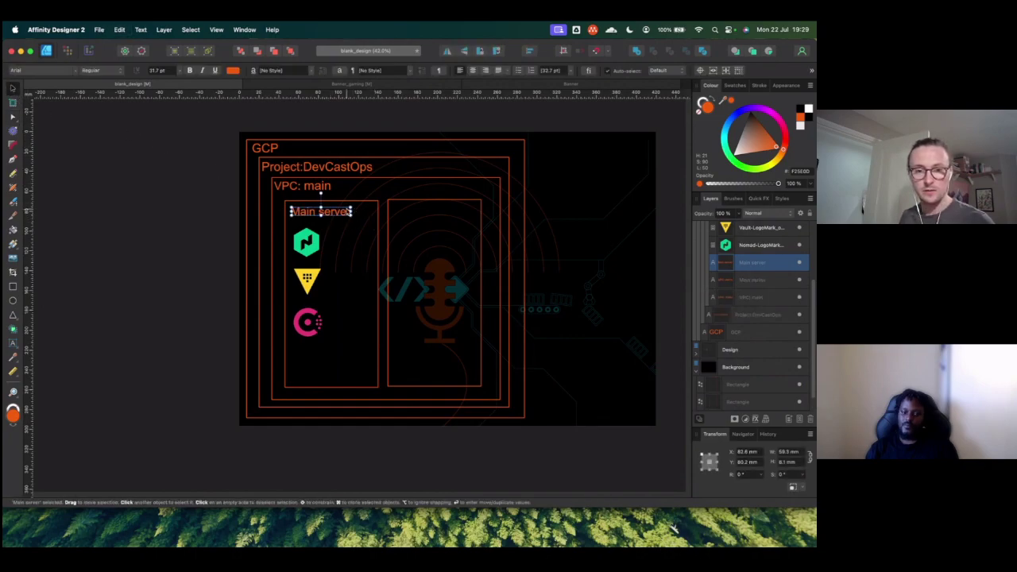
left_click_drag(339, 213, 437, 214)
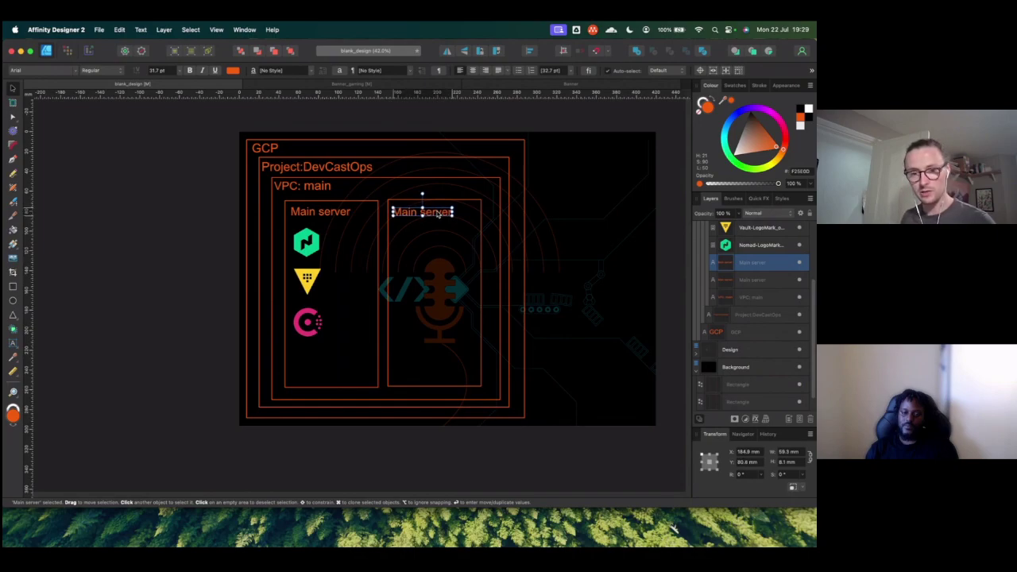
key("g")
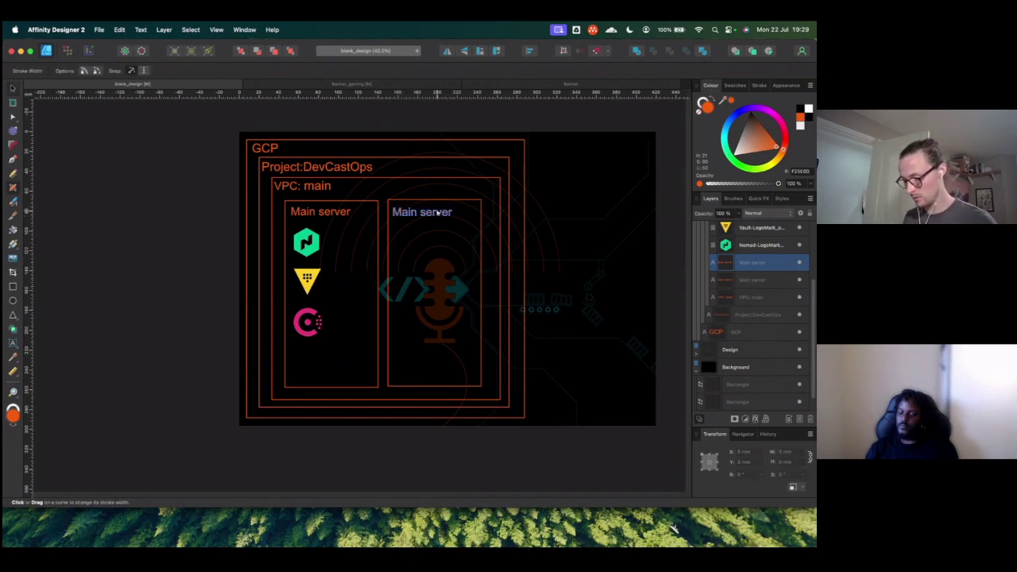
Step: Change the copied label's text to 'Client servers'
key("v")
double_click(434, 214)
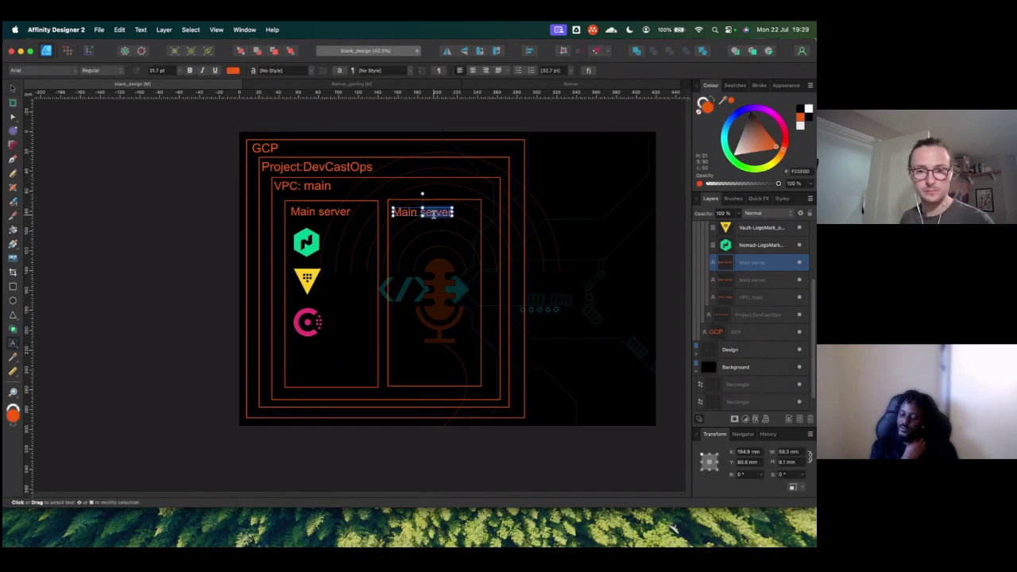
key("BackSpace")
key("BackSpace")
key("BackSpace")
key("BackSpace")
key("BackSpace")
key("BackSpace")
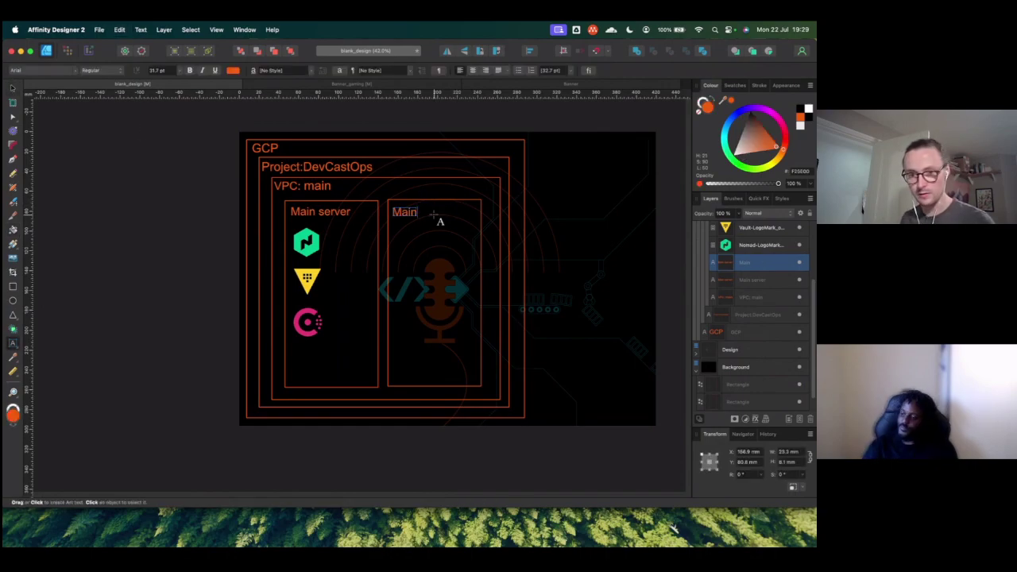
type("Client servers")
key("Escape")
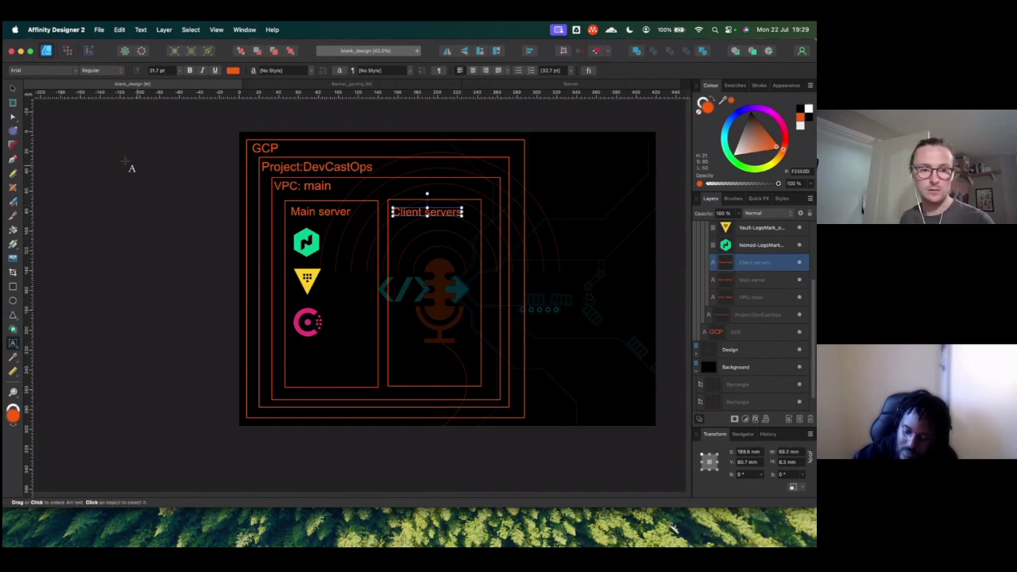
Step: Nudge the Client servers box slightly right and down, then deselect it
left_click(14, 90)
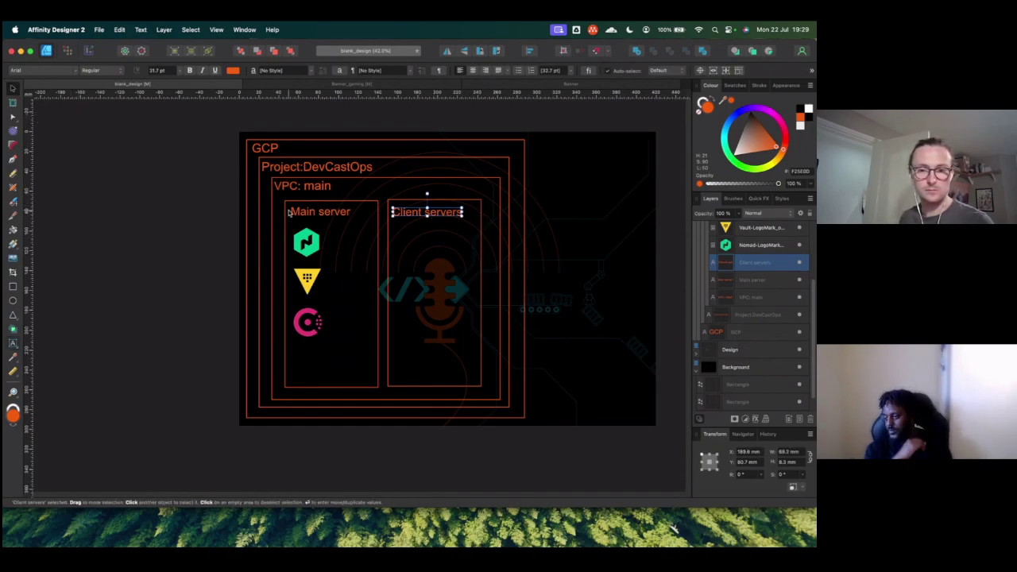
left_click(479, 263)
left_click(479, 263)
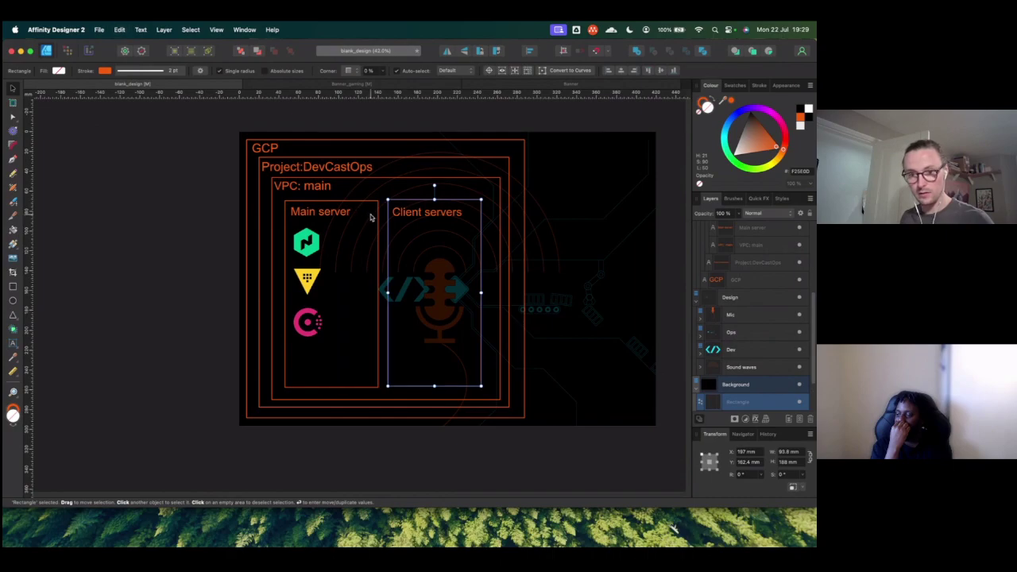
mouse_move(458, 238)
left_mouse_down()
mouse_move(476, 247)
mouse_move(460, 246)
left_mouse_up()
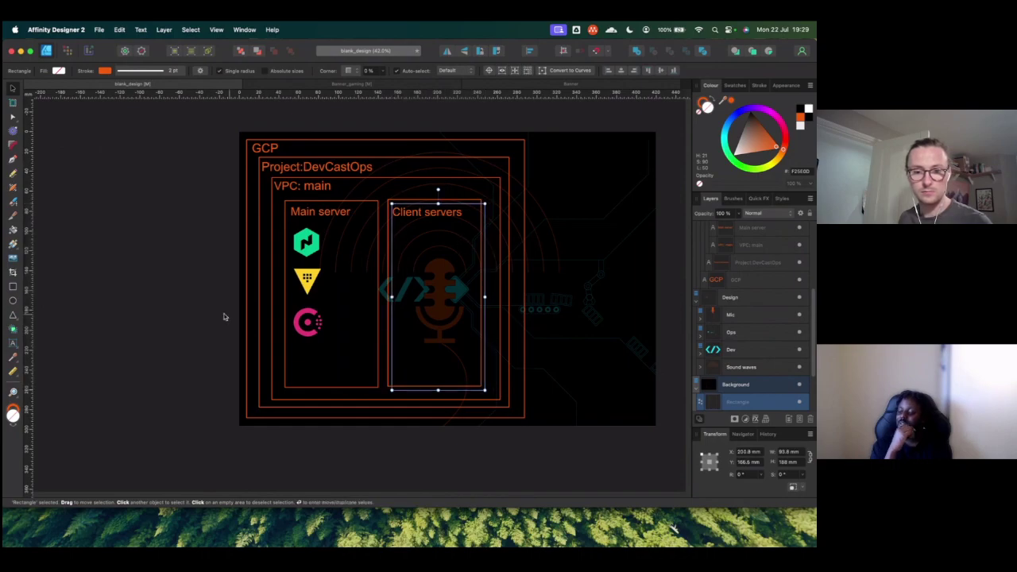
left_click(223, 317)
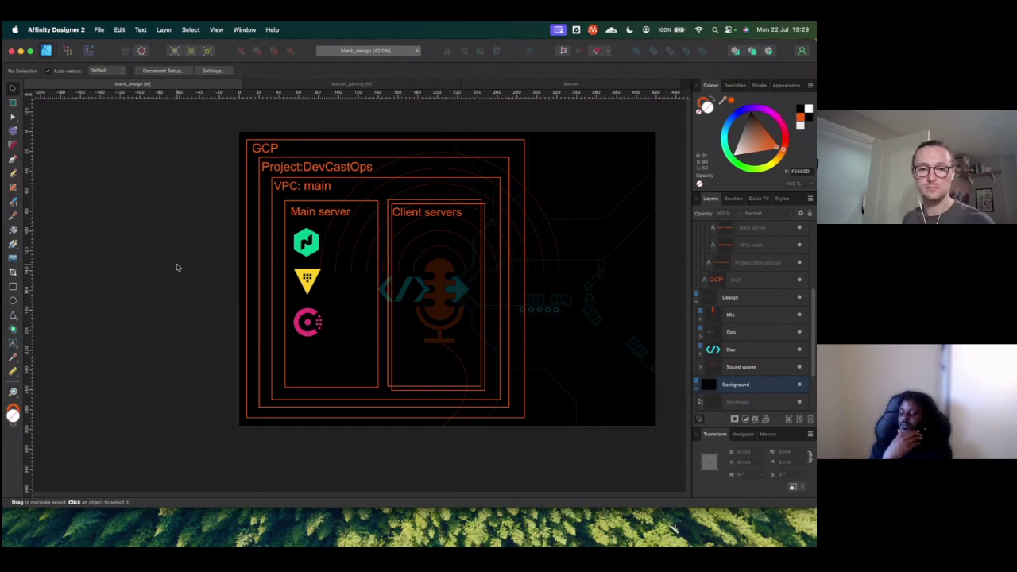
Step: Check Google Cloud Console's VPC networks page showing the default and main networks, then return to Affinity
key("super+Tab")
key("super+Tab")
key("super+Tab")
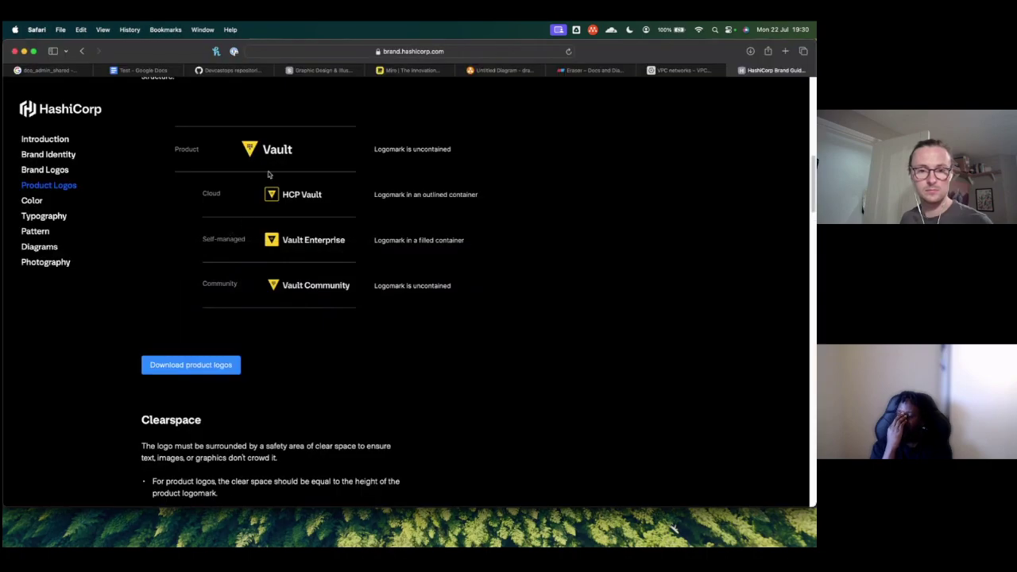
left_click(668, 69)
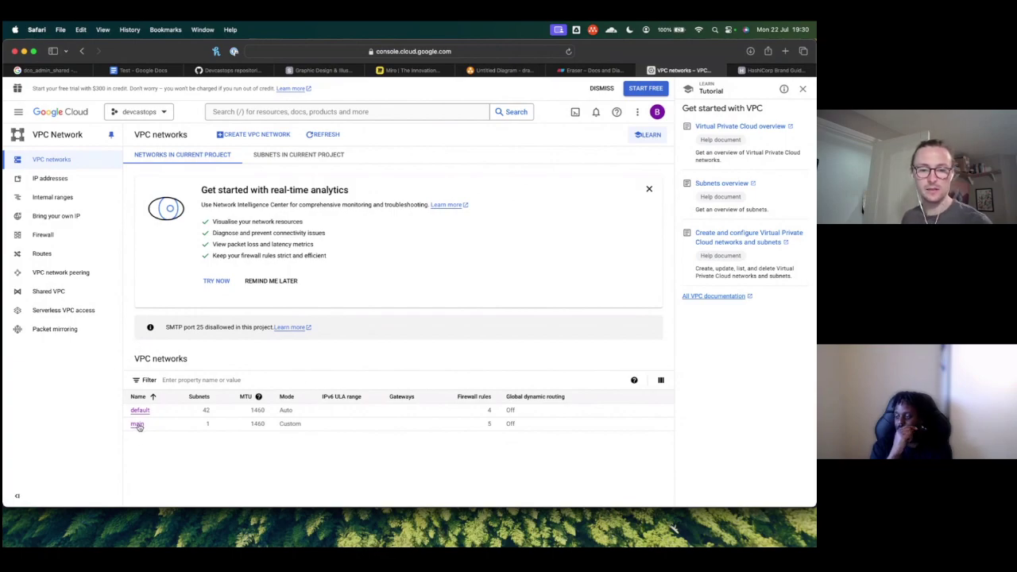
key("super+Tab")
key("super+Tab")
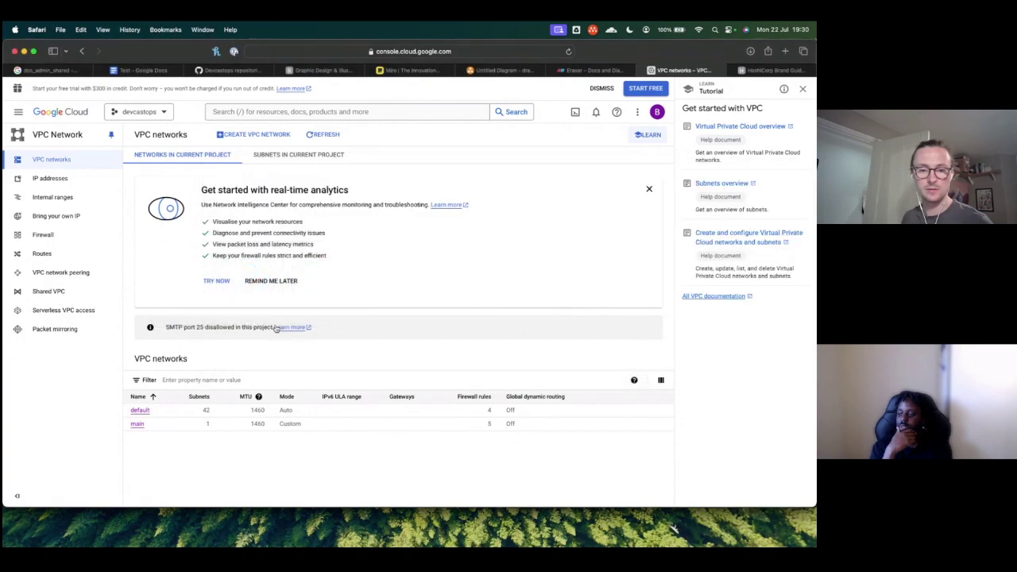
key("super+Tab")
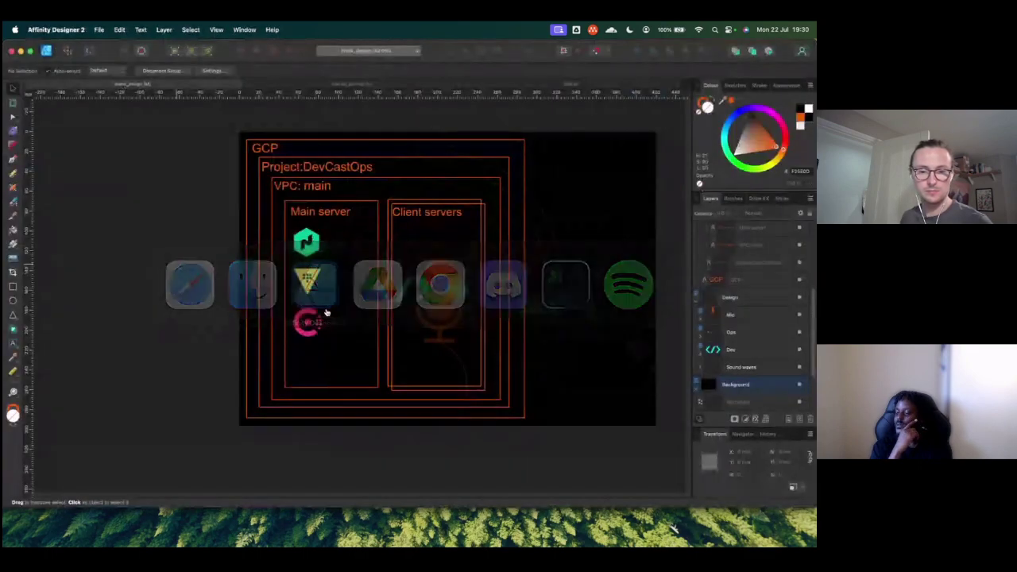
Step: Duplicate the Main server label with Cmd+J and move the copy below the Consul logo
left_click(316, 213)
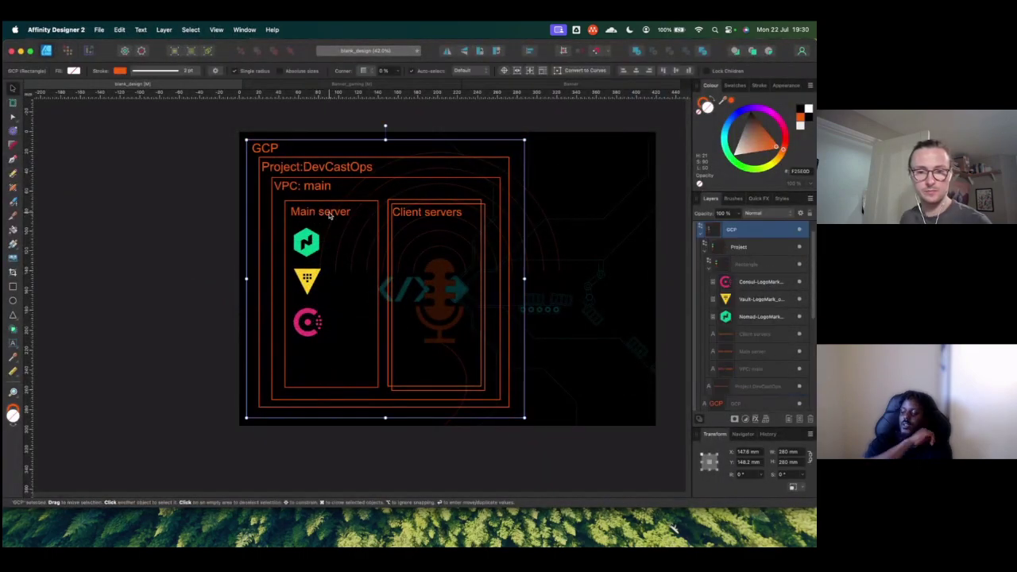
double_click(315, 213)
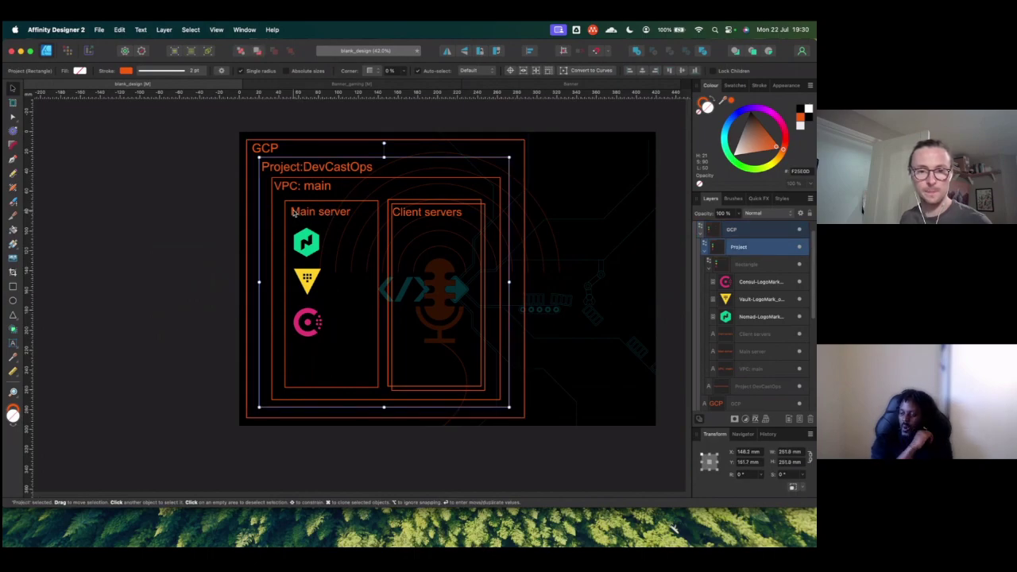
left_click(741, 352)
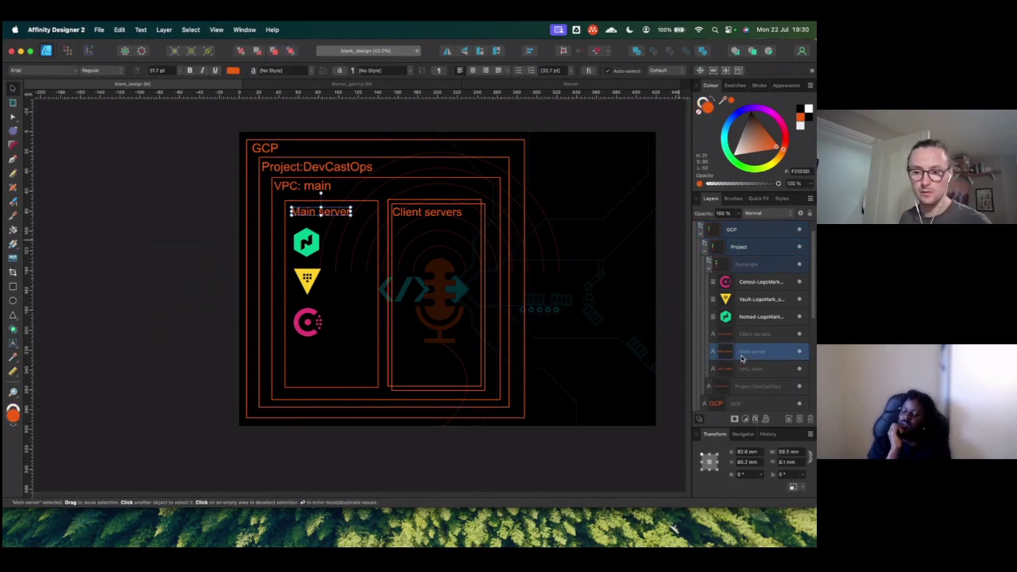
key("super+j")
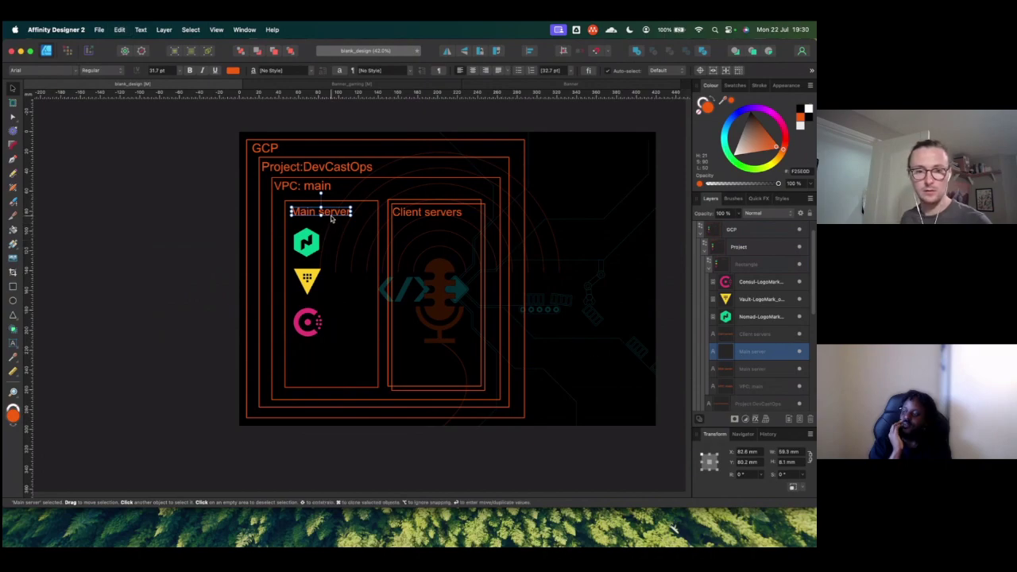
left_click_drag(332, 212, 340, 356)
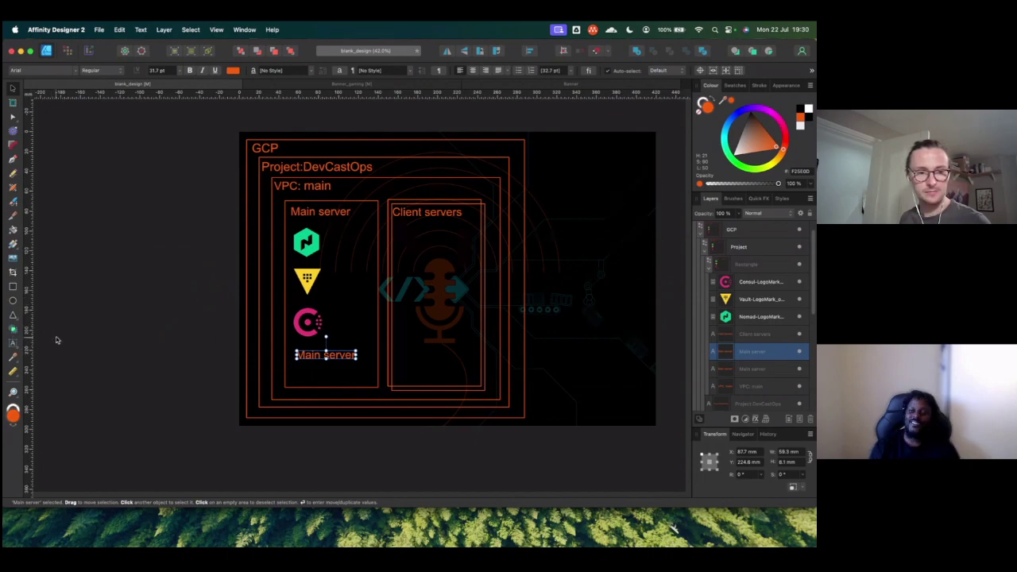
Step: Retype the copied label's text as 'Clould flair'
double_click(340, 355)
key("super+a")
type("Main")
key("BackSpace")
key("BackSpace")
key("BackSpace")
type("Clould fla")
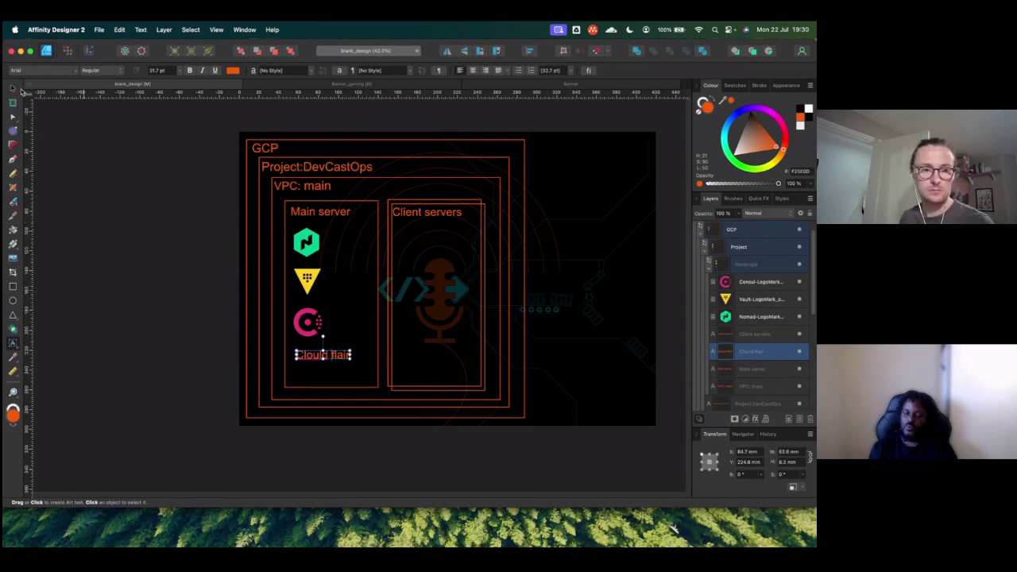
Step: Finish the 'Clould flair' label and locate the server box outlines in the Layers panel
left_click(14, 89)
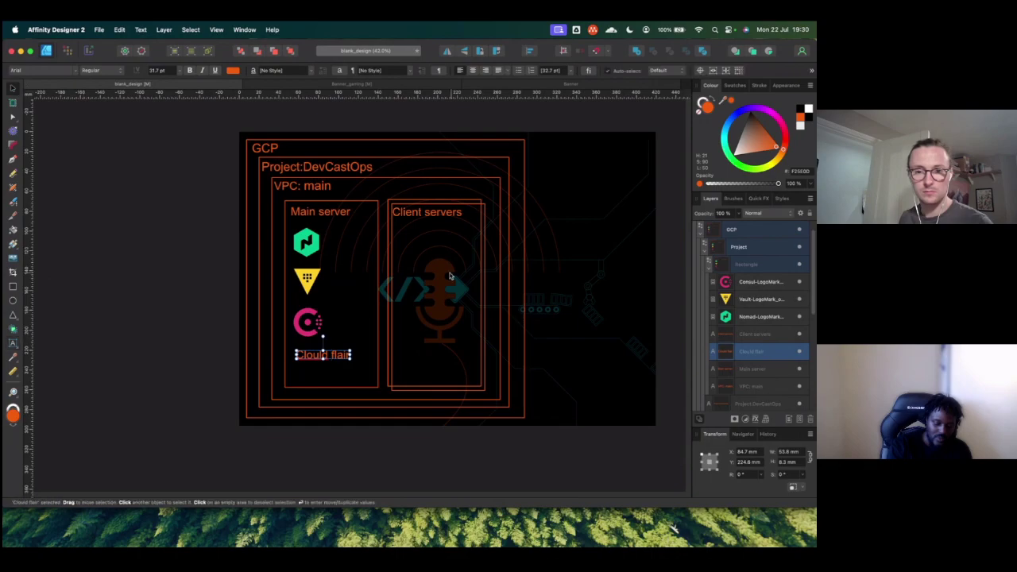
left_click(485, 235)
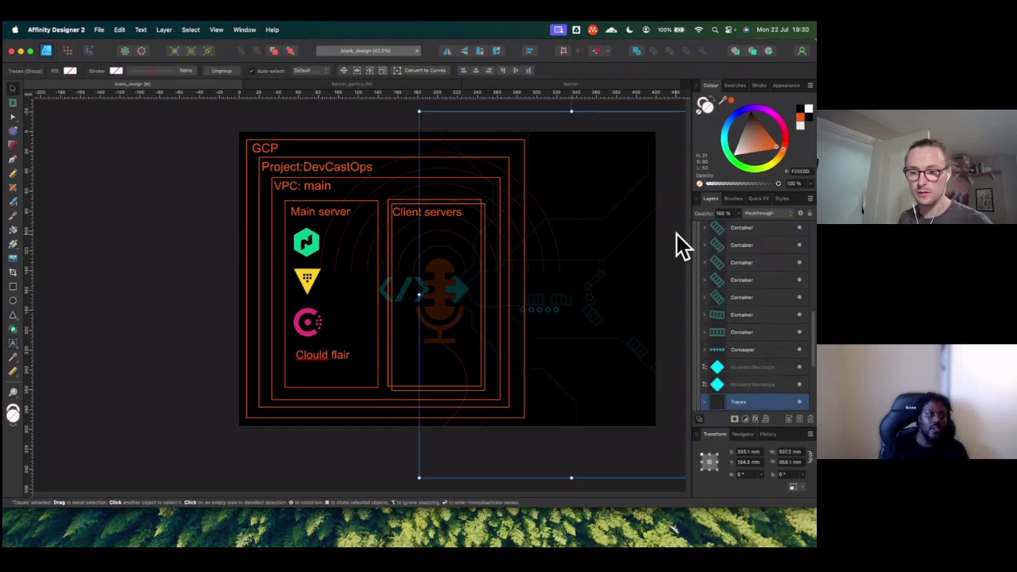
scroll(762, 301, "up", 5)
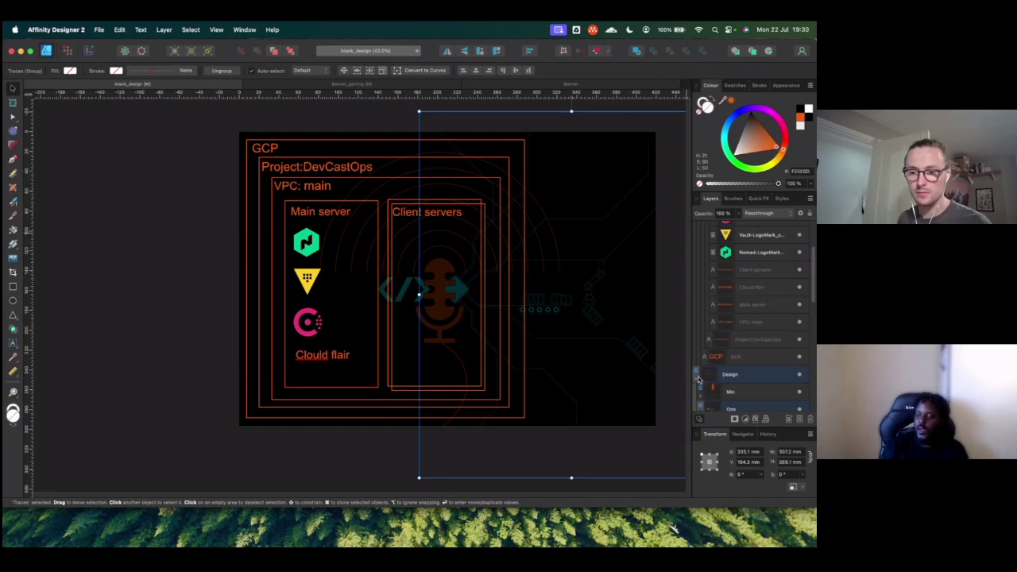
scroll(725, 339, "up", 3)
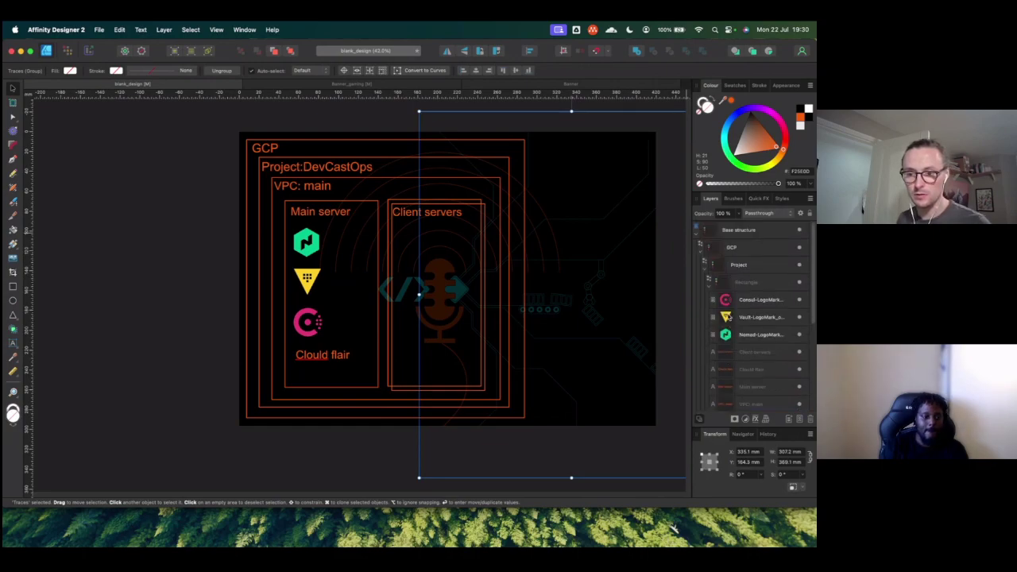
scroll(713, 293, "down", 2)
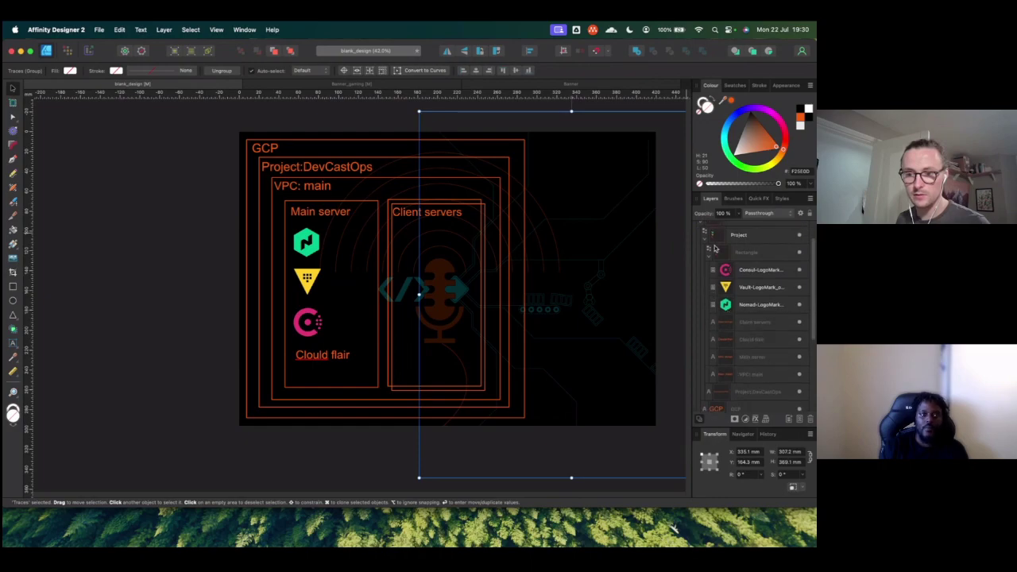
scroll(719, 296, "down", 1)
scroll(725, 299, "up", 3)
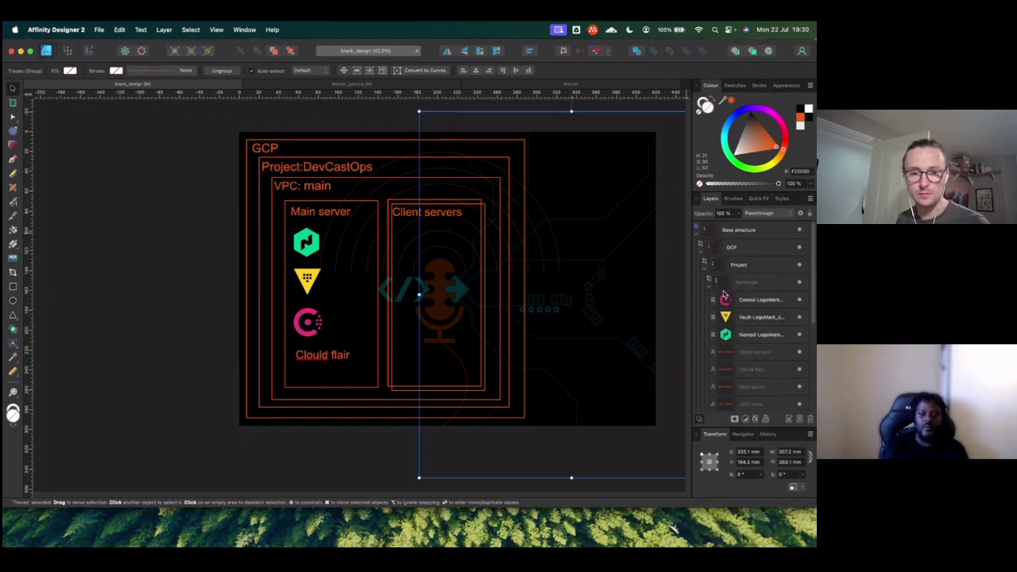
left_click(334, 205)
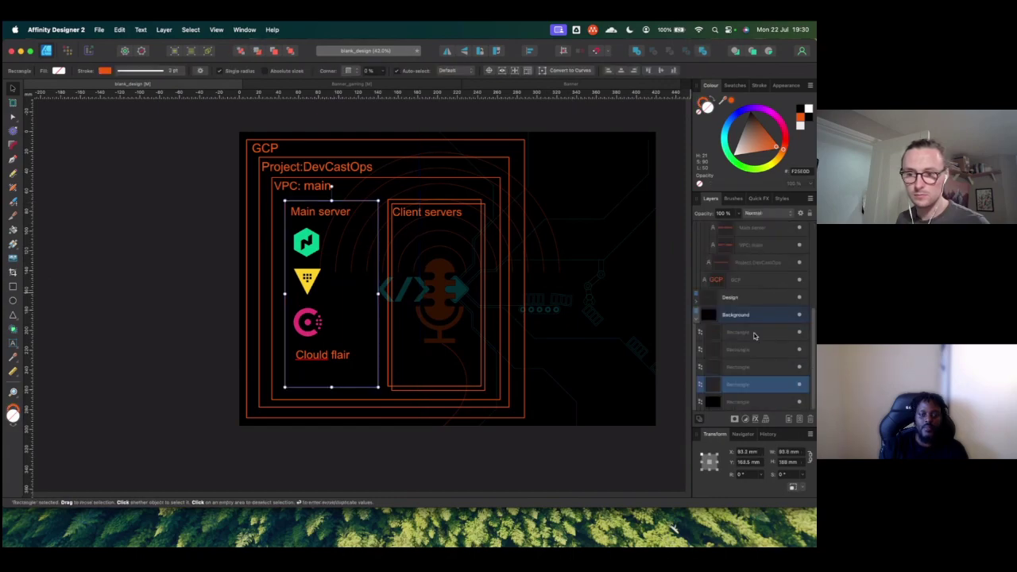
Step: Select two overlapping server box rectangles in Layers and divide them into separate curves
left_click(754, 335, "shift")
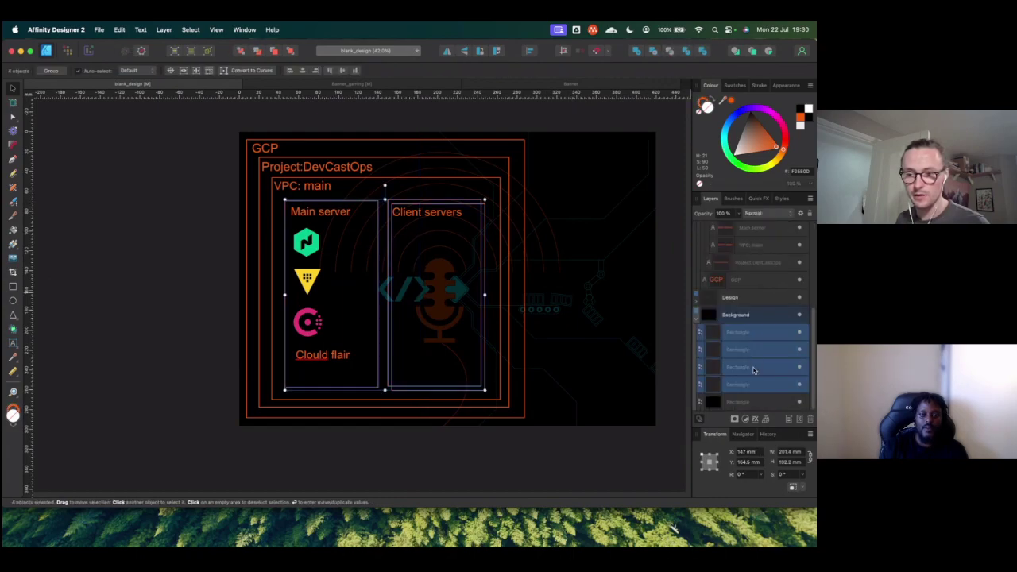
scroll(745, 276, "up", 2)
left_click_drag(759, 386, 748, 274)
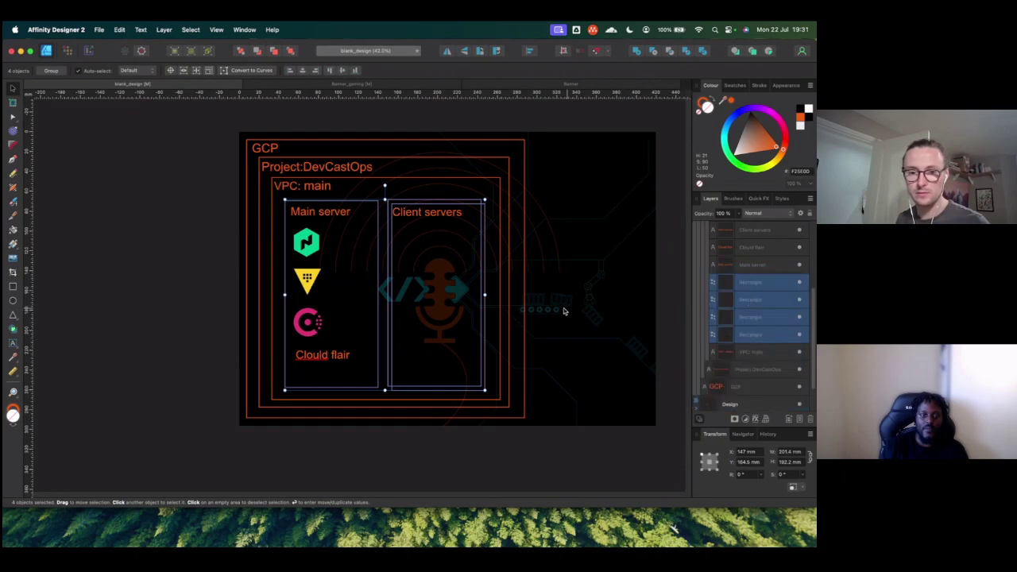
left_click(748, 285)
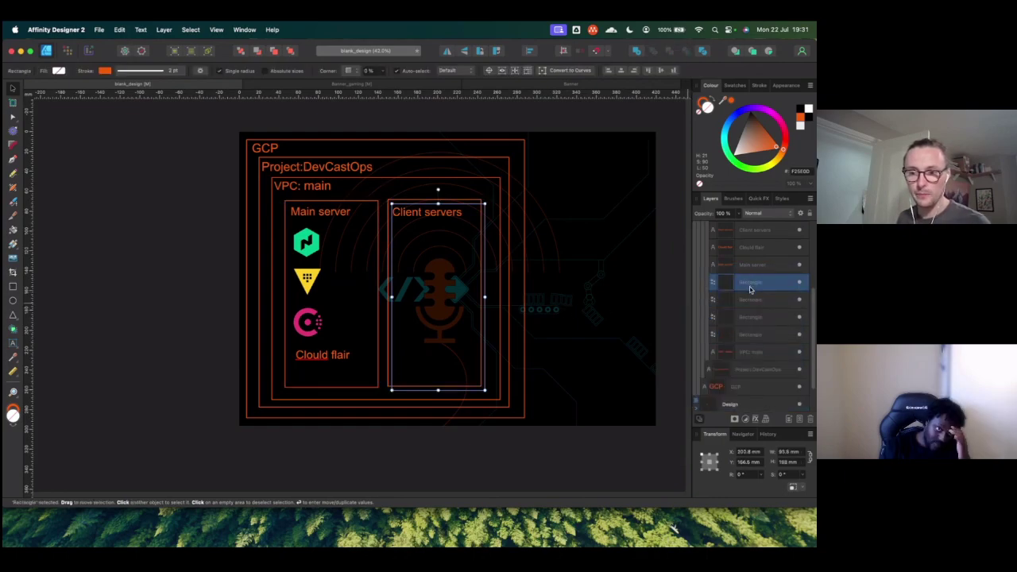
left_click(754, 301)
left_click(753, 320)
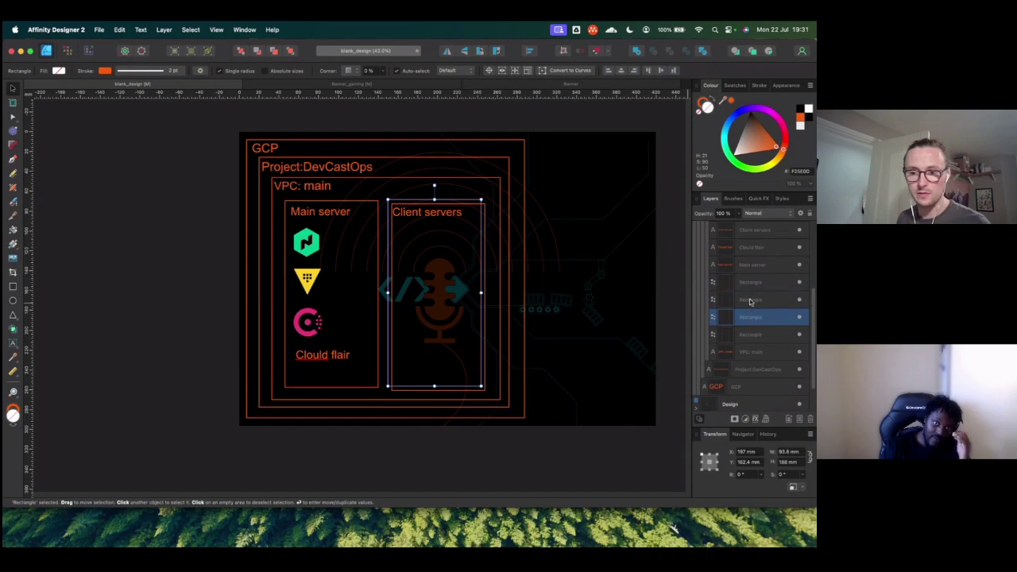
left_click(749, 288)
left_click(751, 305, "shift")
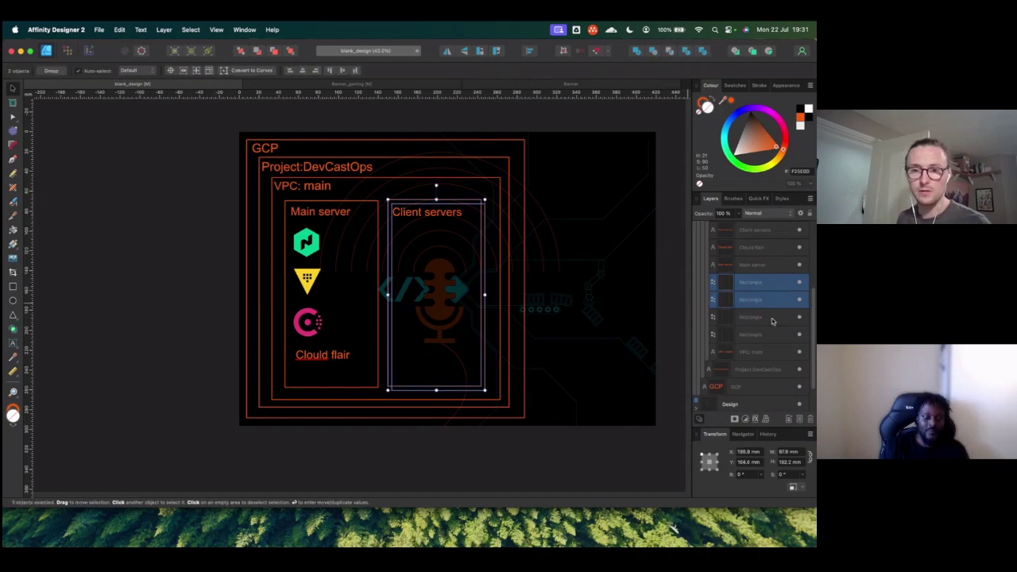
left_click(703, 51)
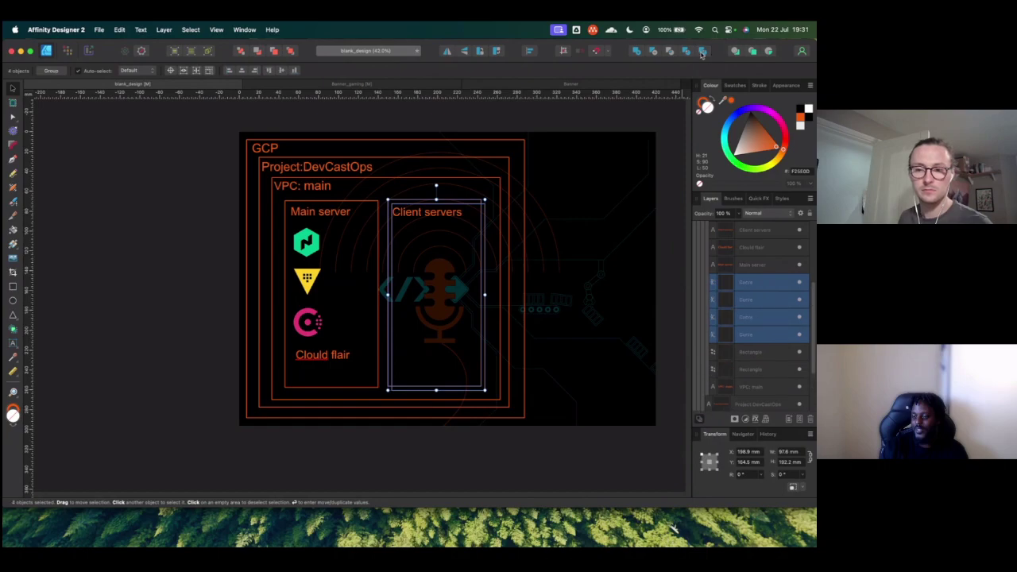
Step: Delete the unwanted curve piece and two duplicate outlines, leaving one Client servers outline
left_click(737, 282)
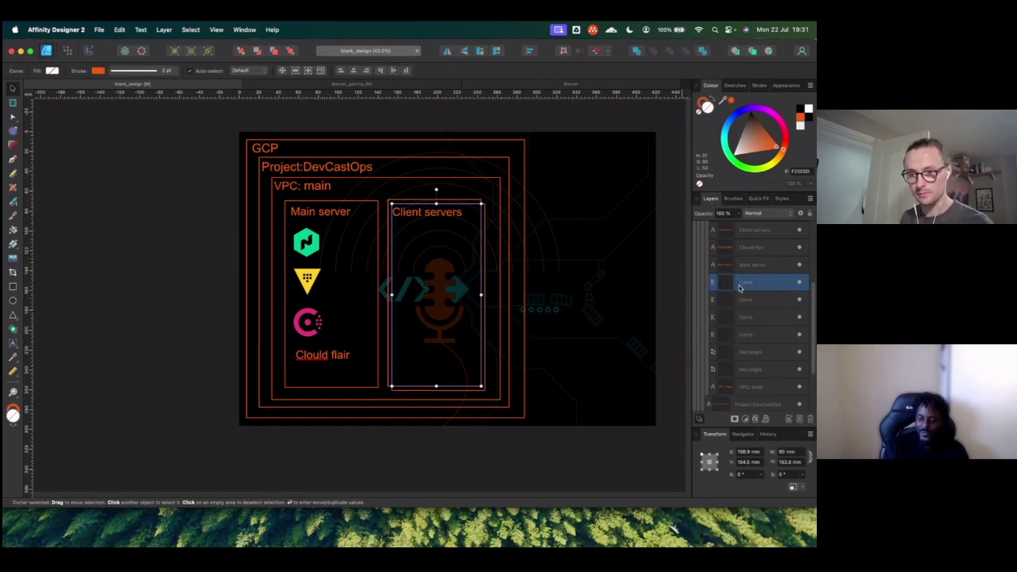
key("Delete")
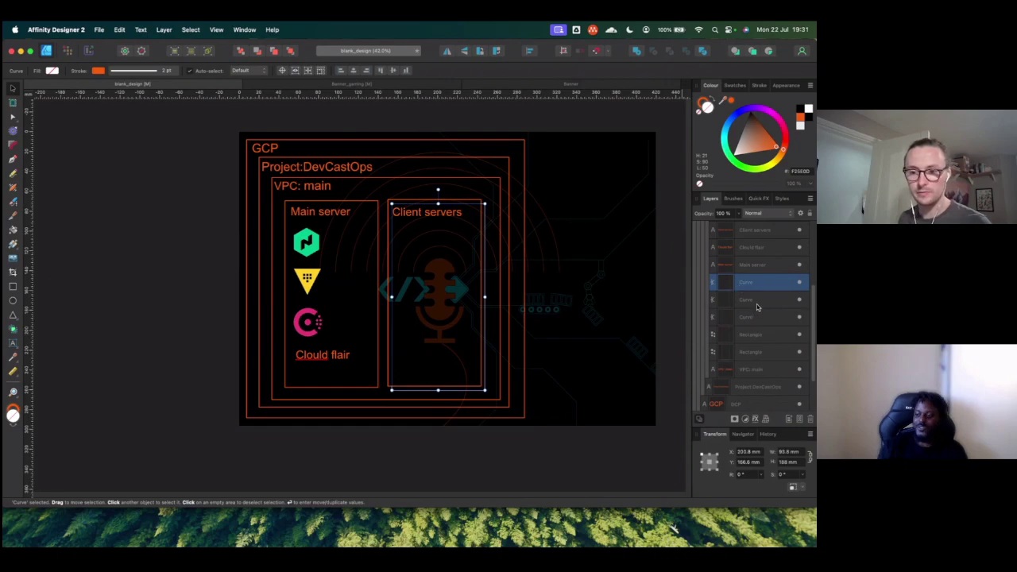
left_click(750, 317)
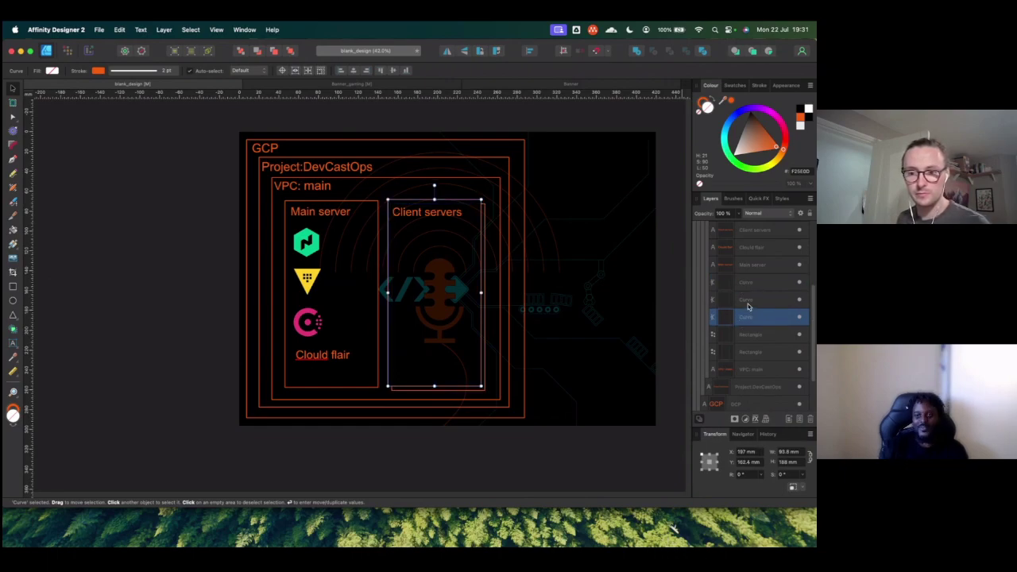
left_click(747, 301)
left_click(750, 320)
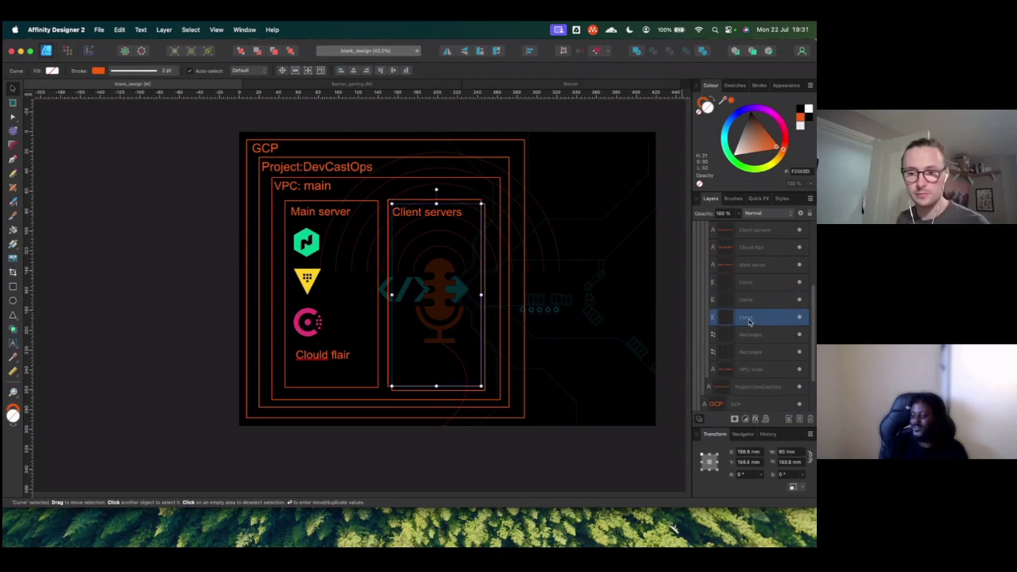
key("Delete")
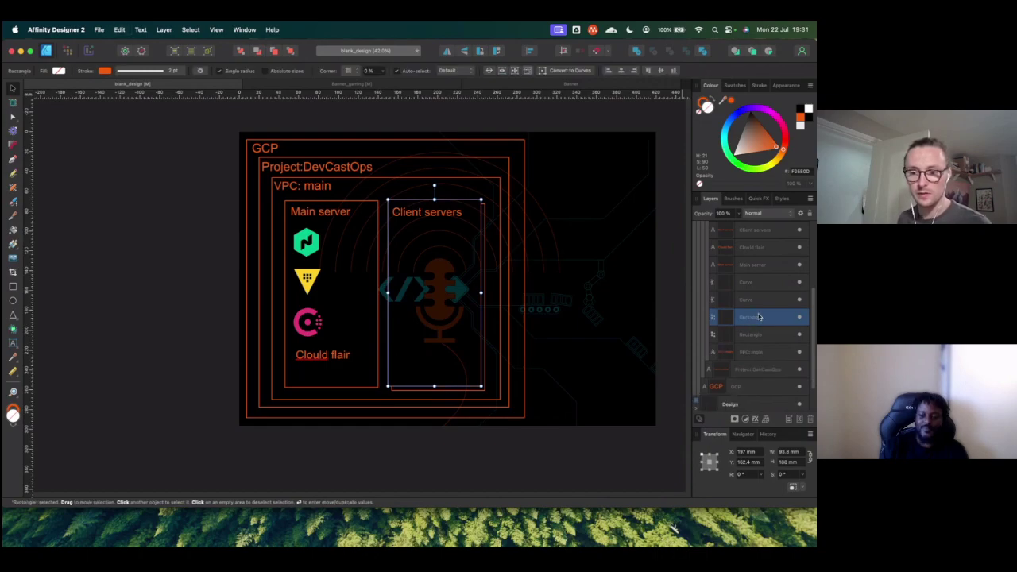
left_click(746, 303)
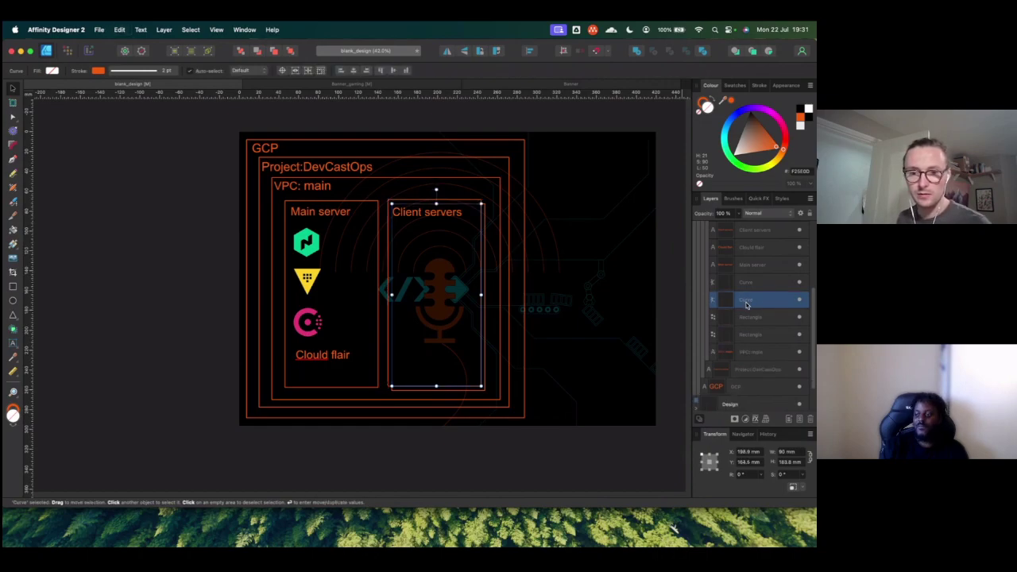
left_click(746, 286)
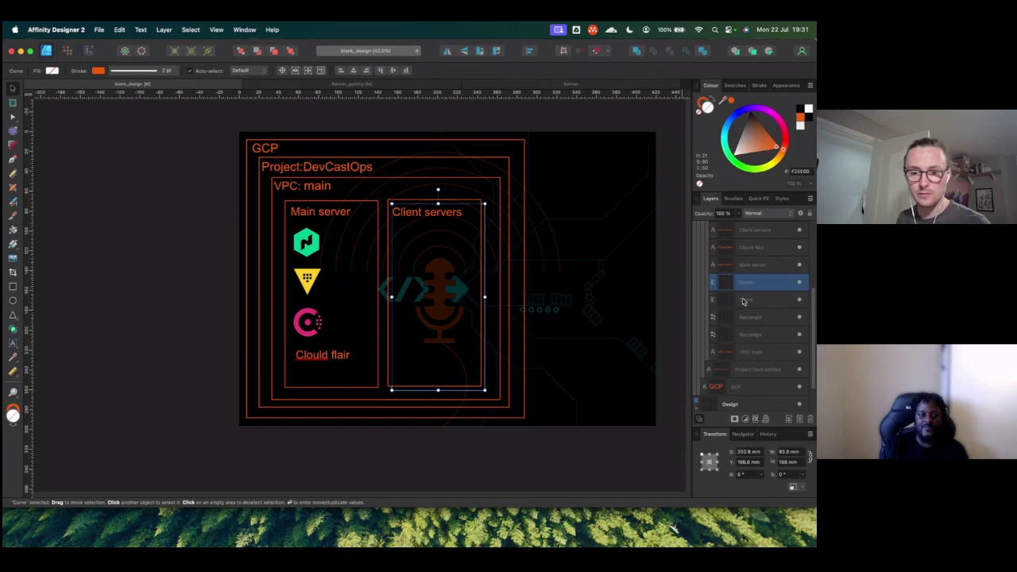
left_click(744, 302)
key("Delete")
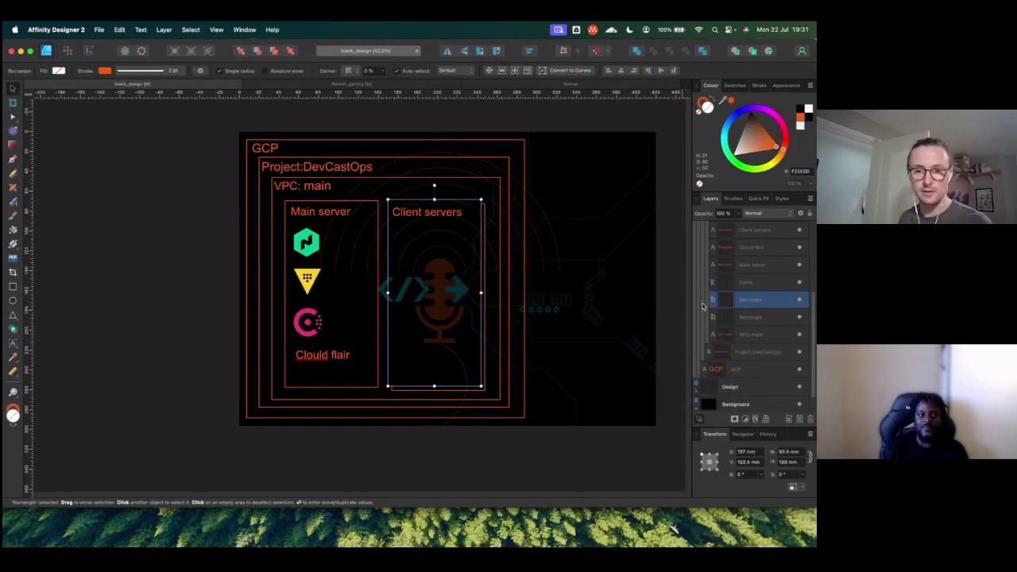
left_click(459, 326)
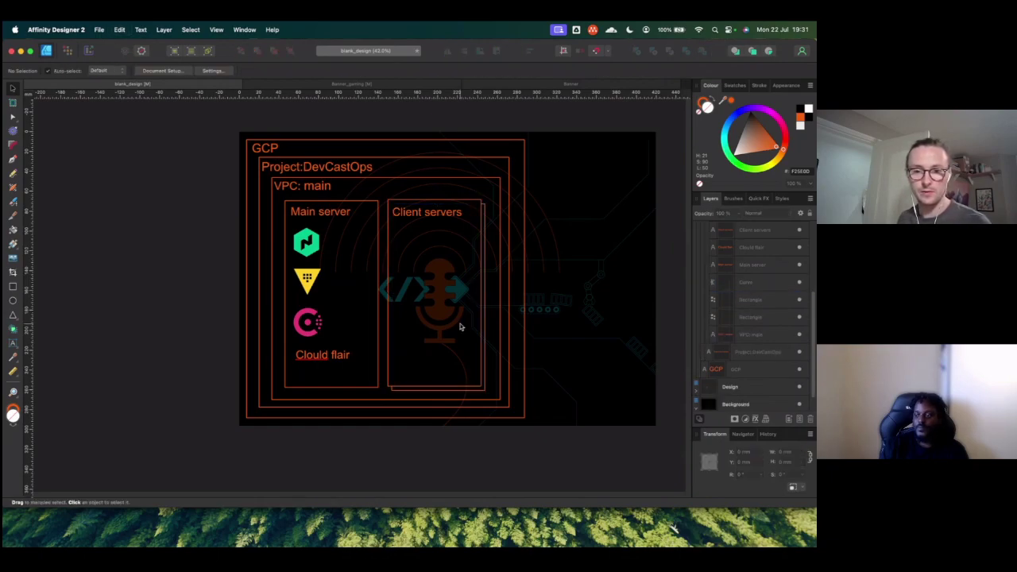
Step: Switch the Client servers Curve outline's 2 pt stroke to the dashed line style
left_click(486, 233)
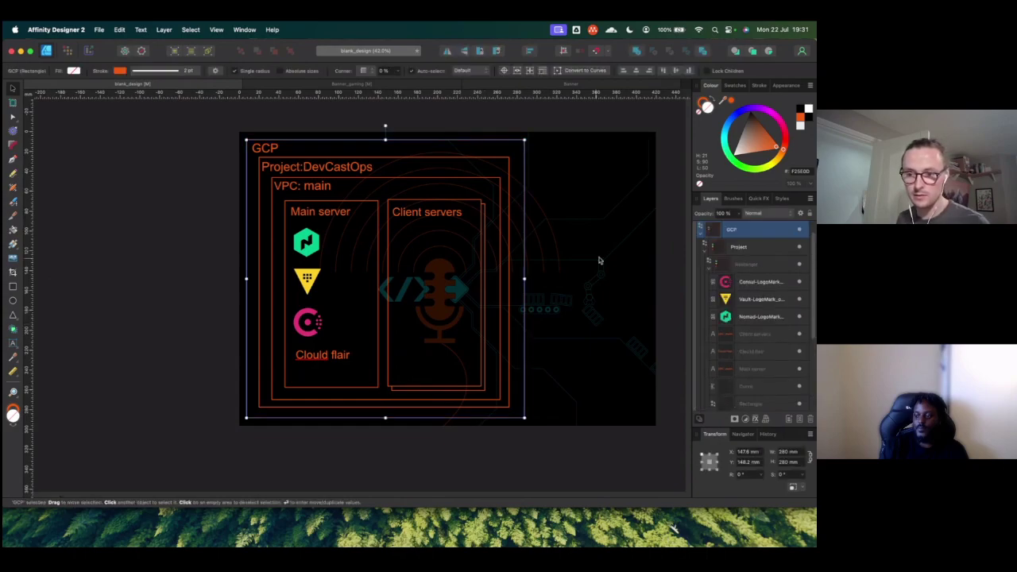
scroll(756, 352, "down", 4)
left_click(746, 313)
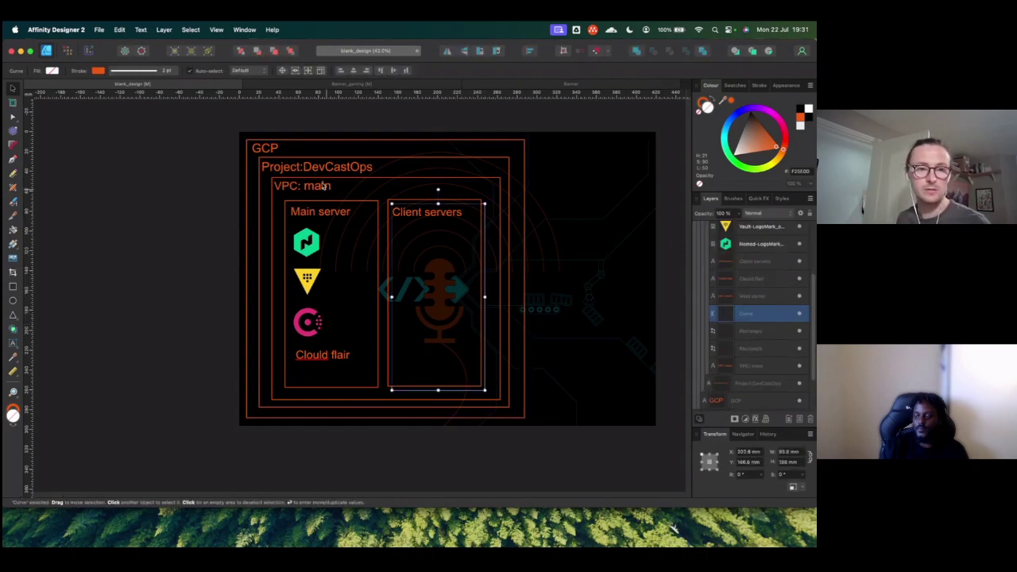
left_click(168, 71)
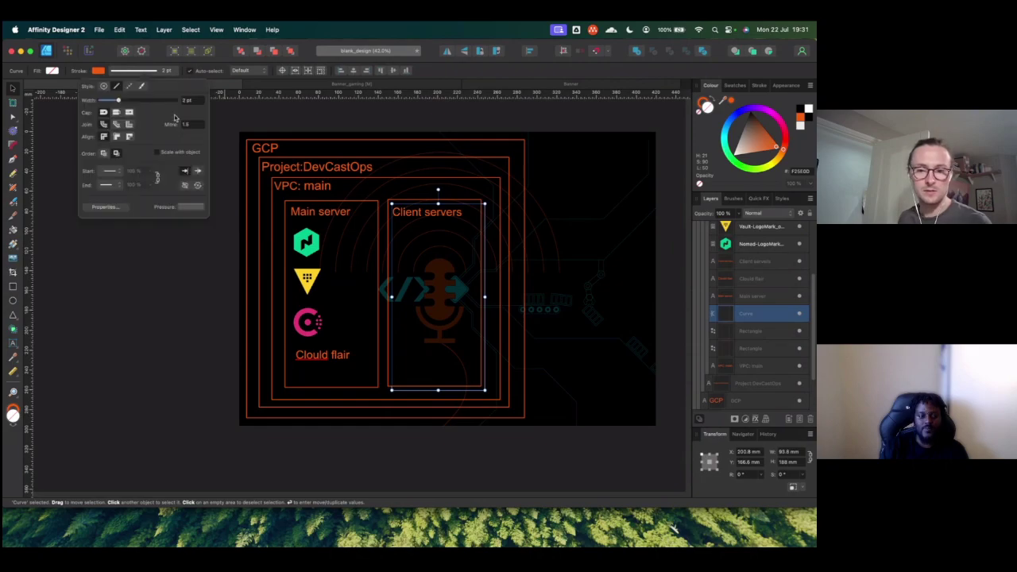
left_click(129, 87)
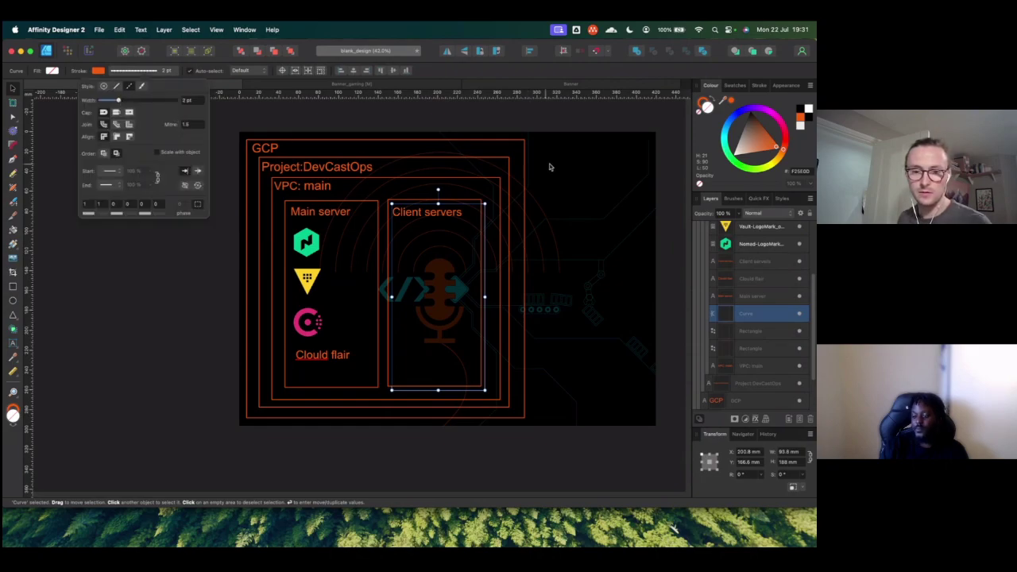
left_click(766, 332)
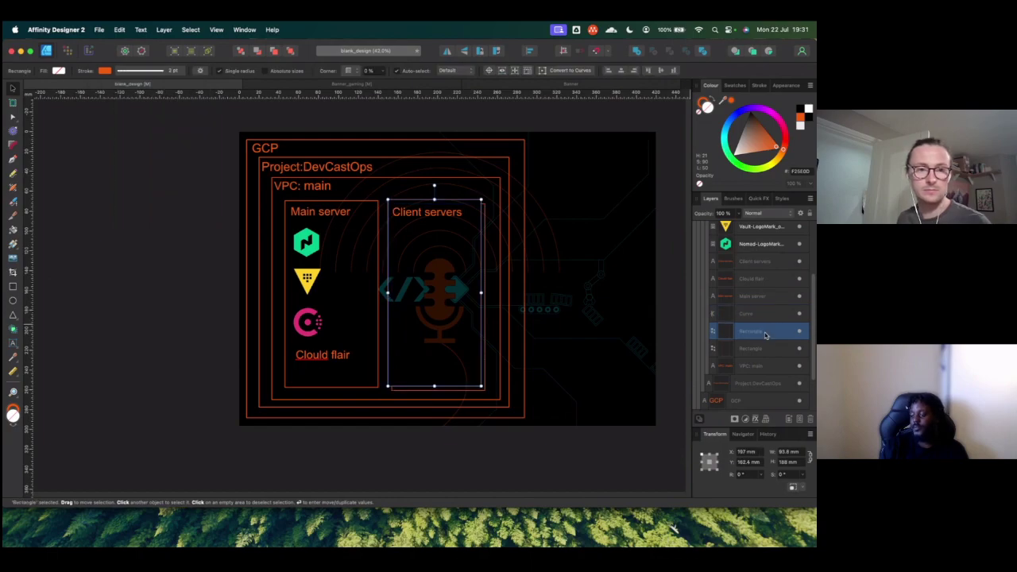
left_click(157, 70)
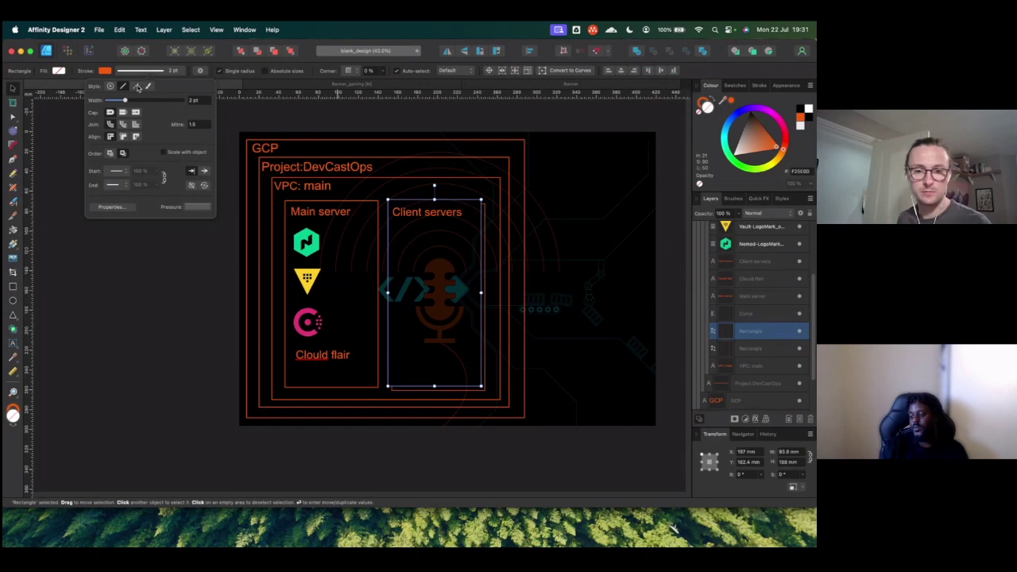
left_click(172, 304)
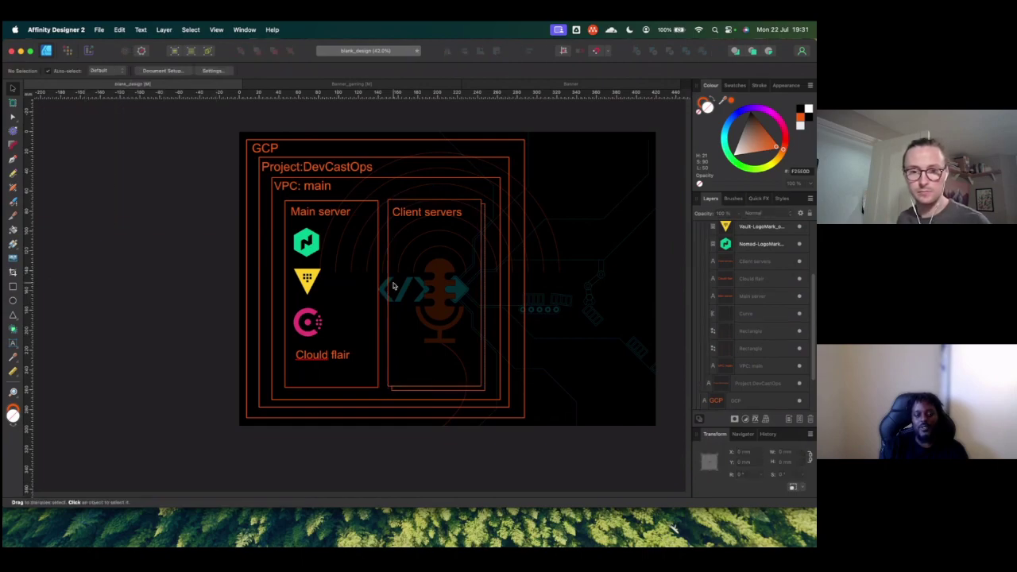
Step: Zoom in and set the Client servers outline curve's dash and gap lengths to 5 and 5
scroll(392, 286, "up", 5)
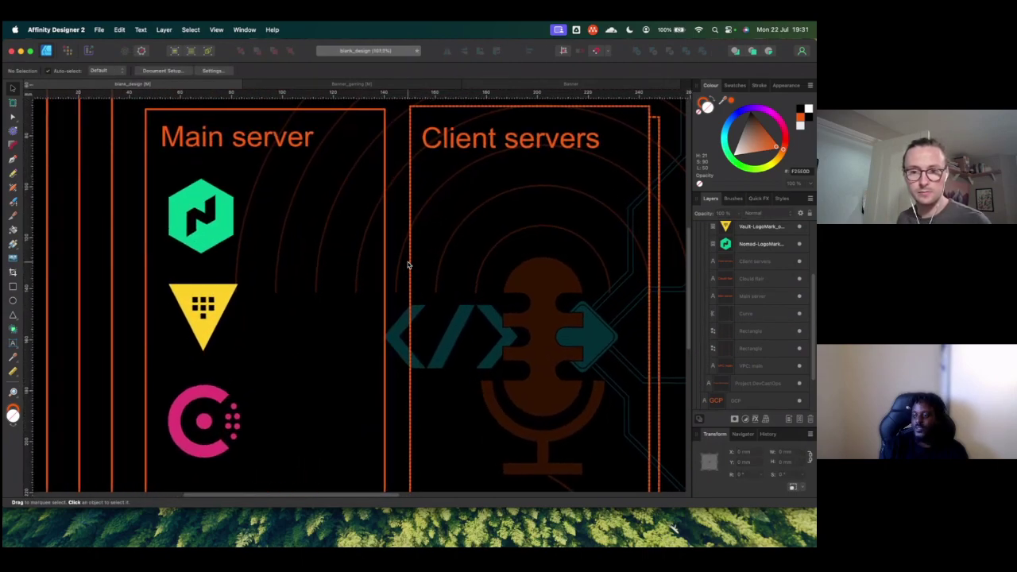
scroll(407, 264, "up", 2)
scroll(405, 265, "up", 2)
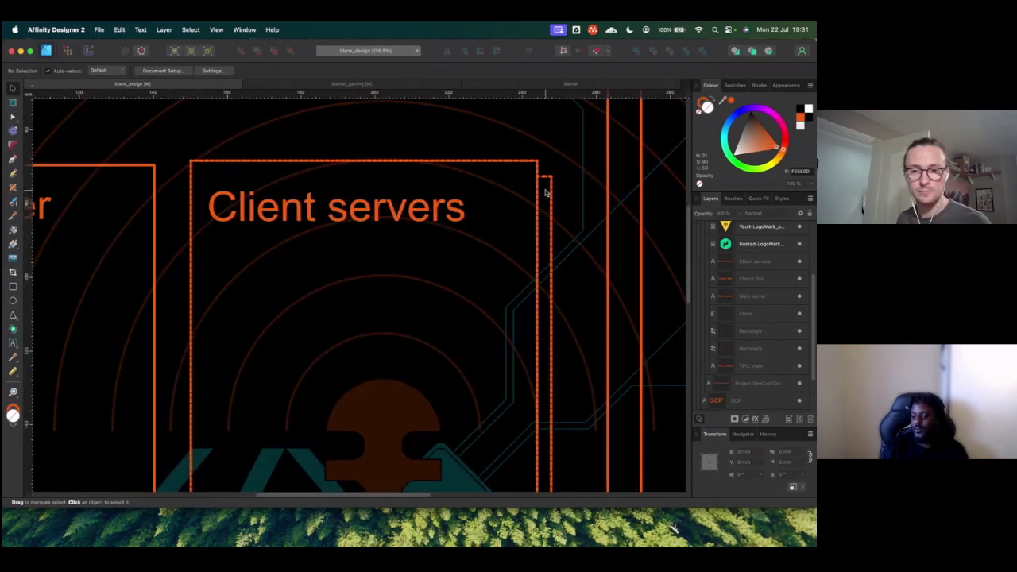
left_click(528, 164)
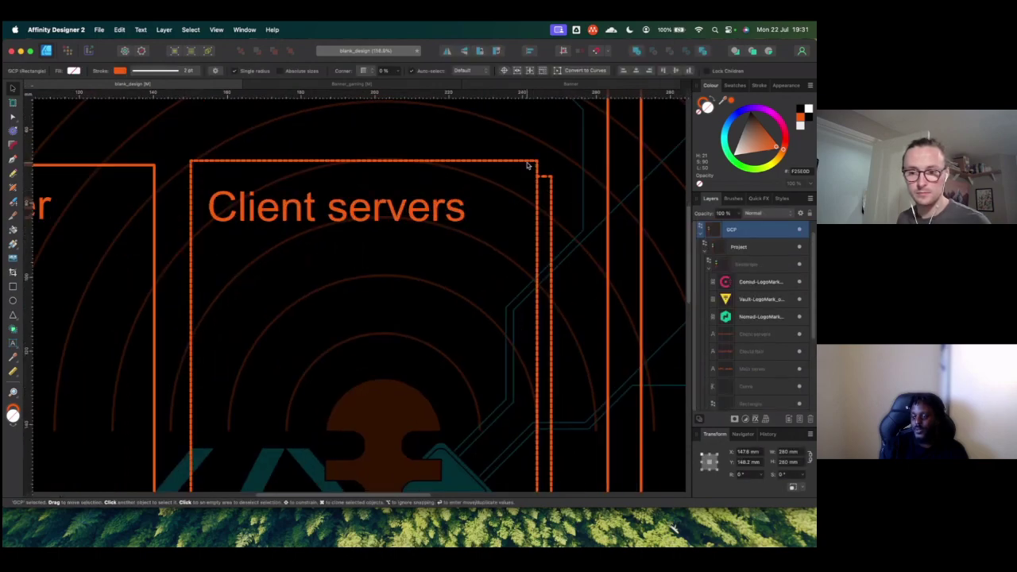
double_click(528, 164)
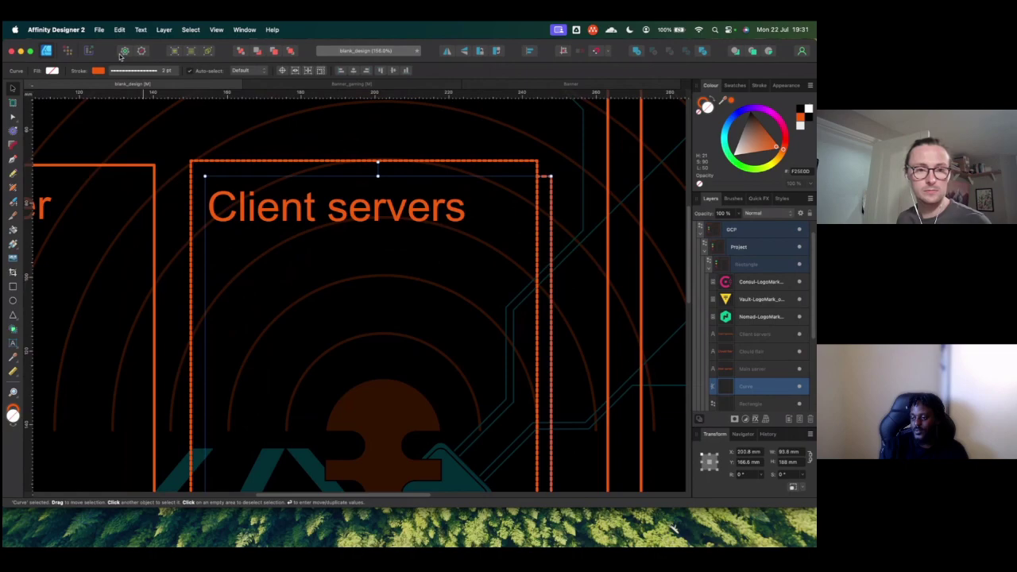
left_click(163, 70)
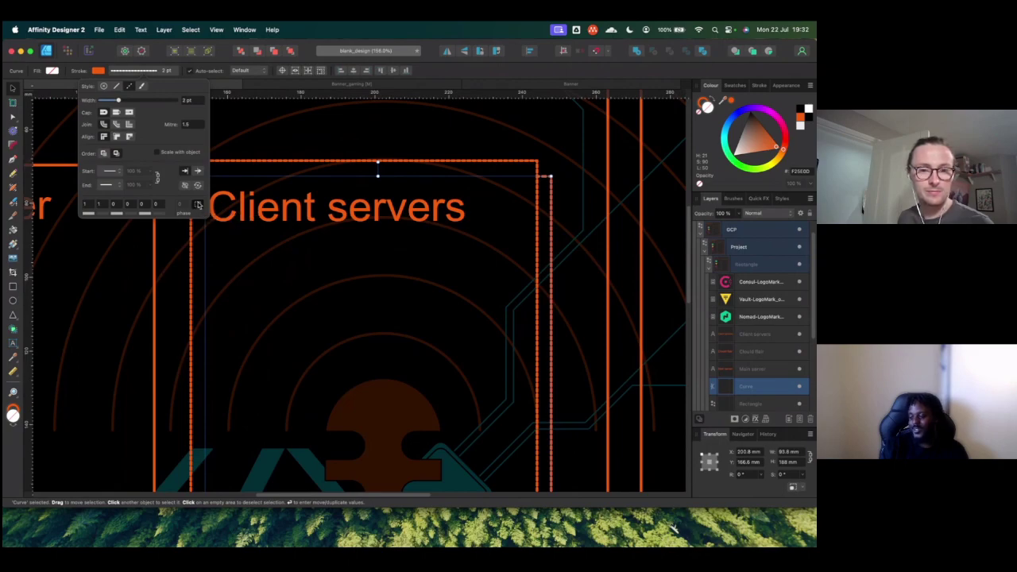
left_click(100, 204)
type("0.05")
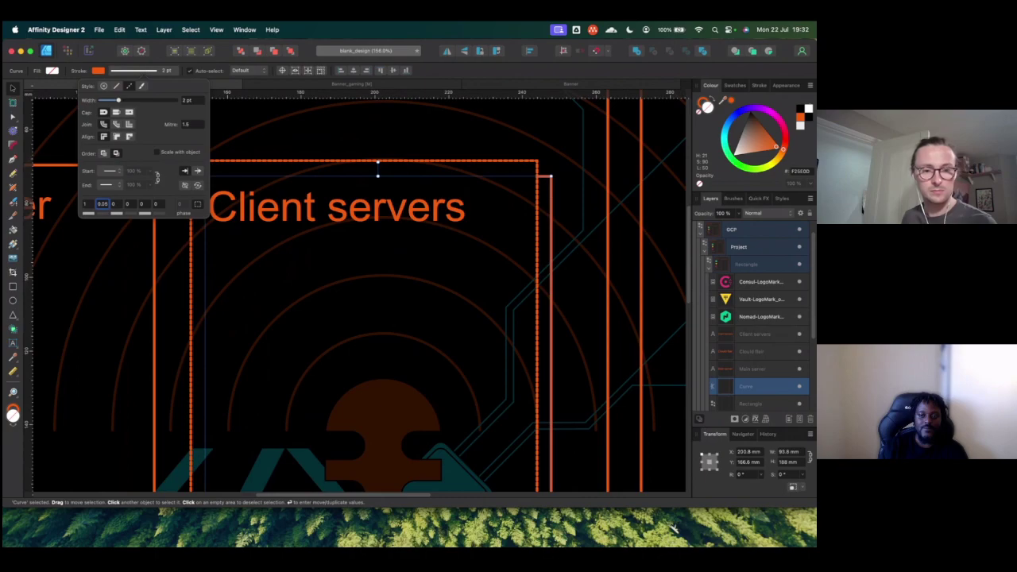
type("1")
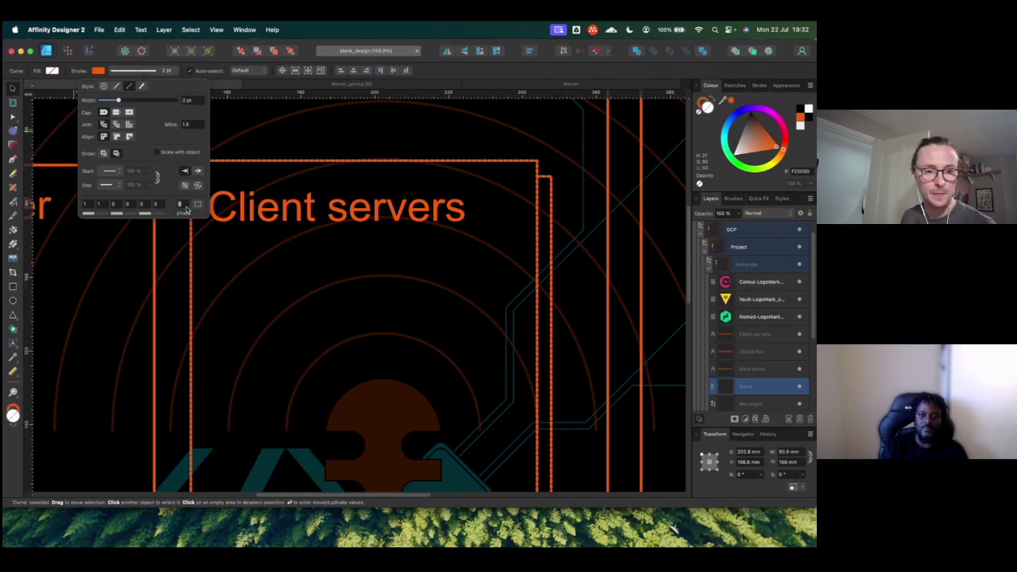
left_click(88, 204)
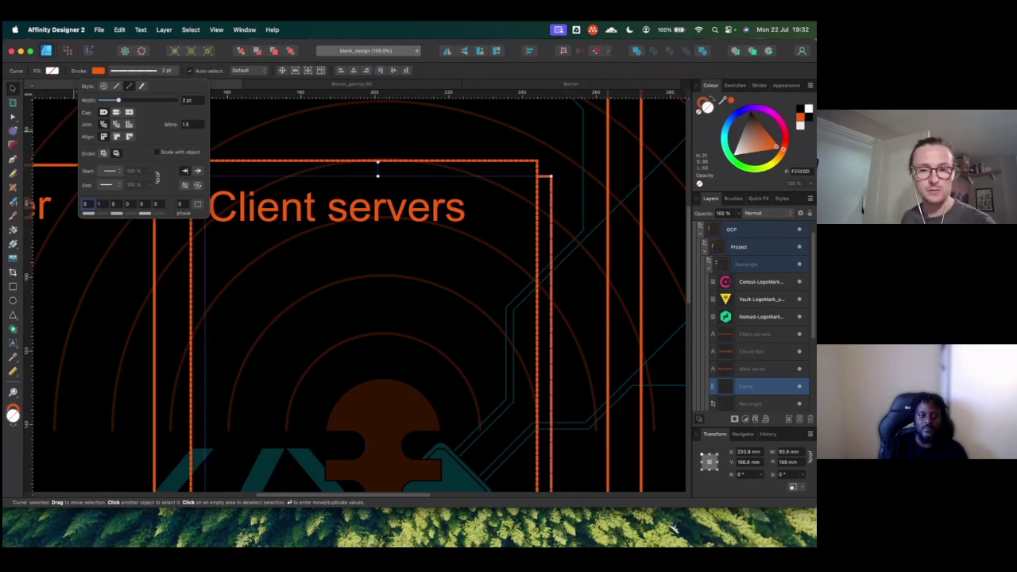
type("5")
left_click(104, 206)
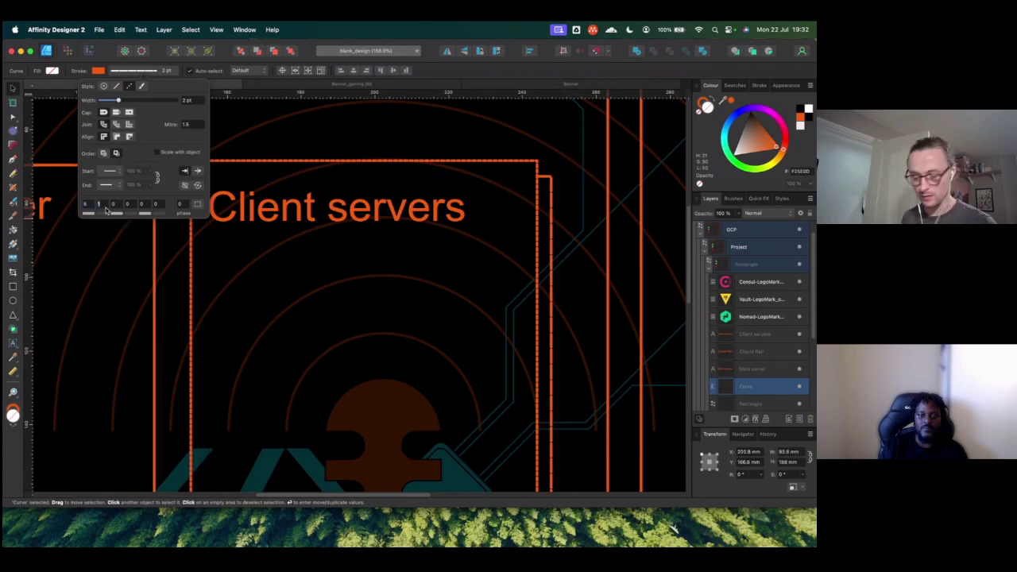
type("5")
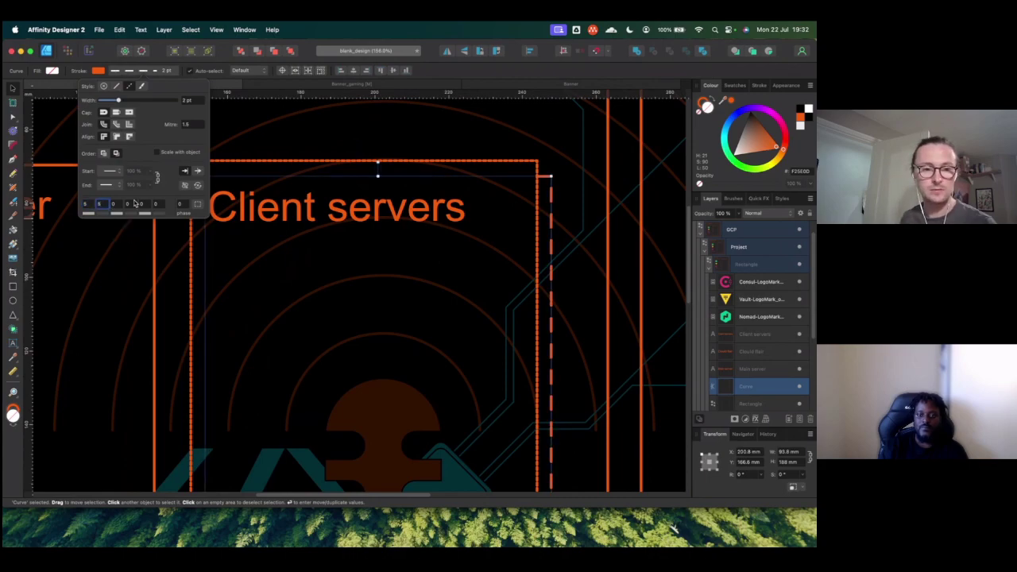
Step: Set the Client servers rectangle's dash values to 5 and 5 as well
left_click(281, 162)
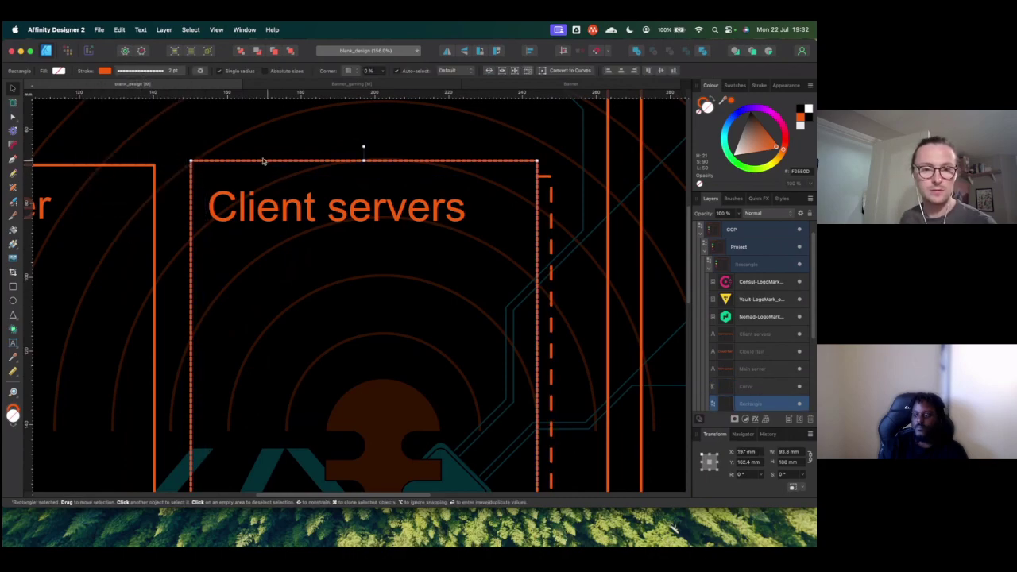
left_click(146, 72)
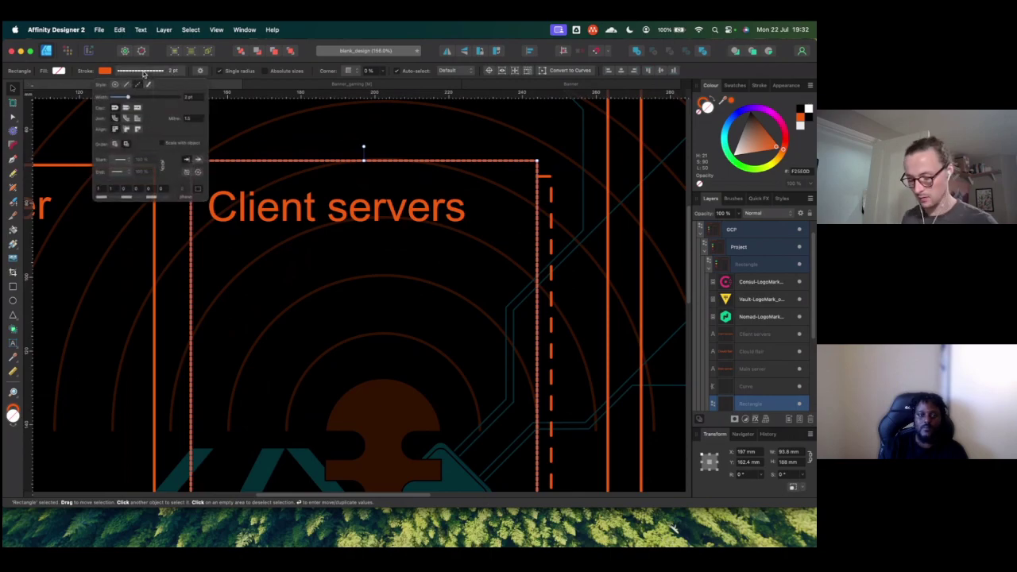
left_click(104, 205)
type("5")
key("Tab")
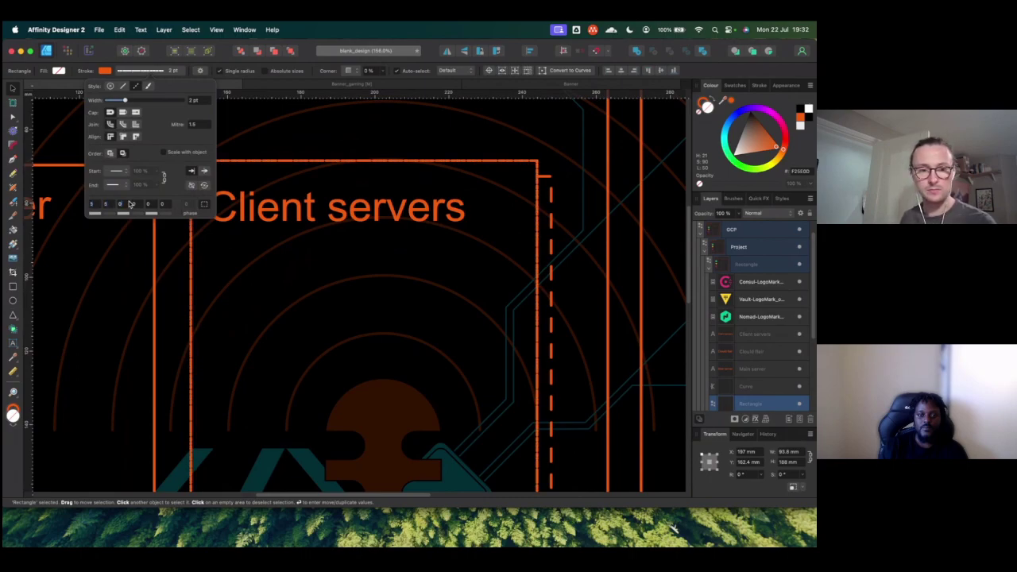
type("5")
key("Return")
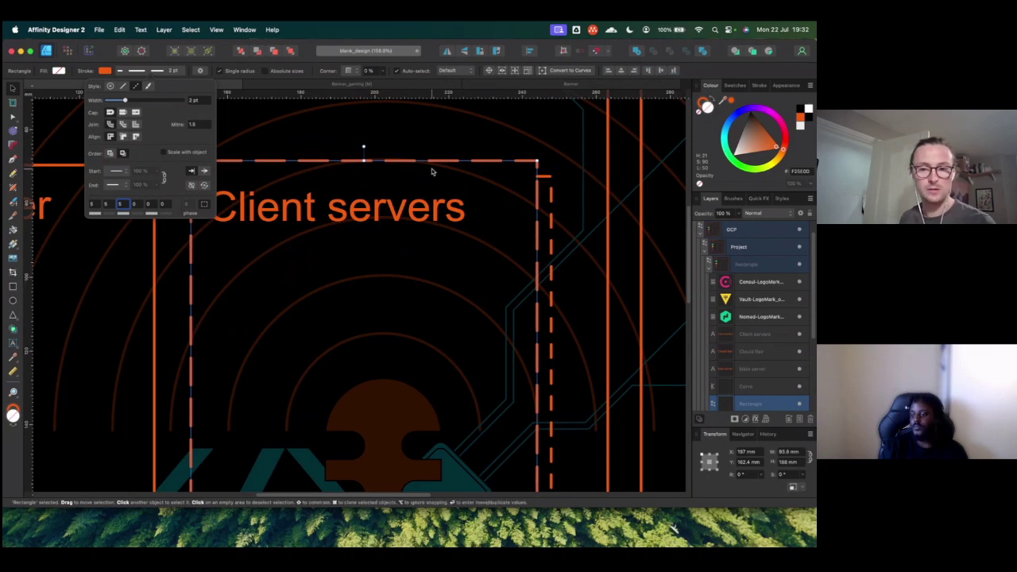
left_click(543, 183)
left_click(551, 191)
left_click(551, 193)
left_click(551, 199)
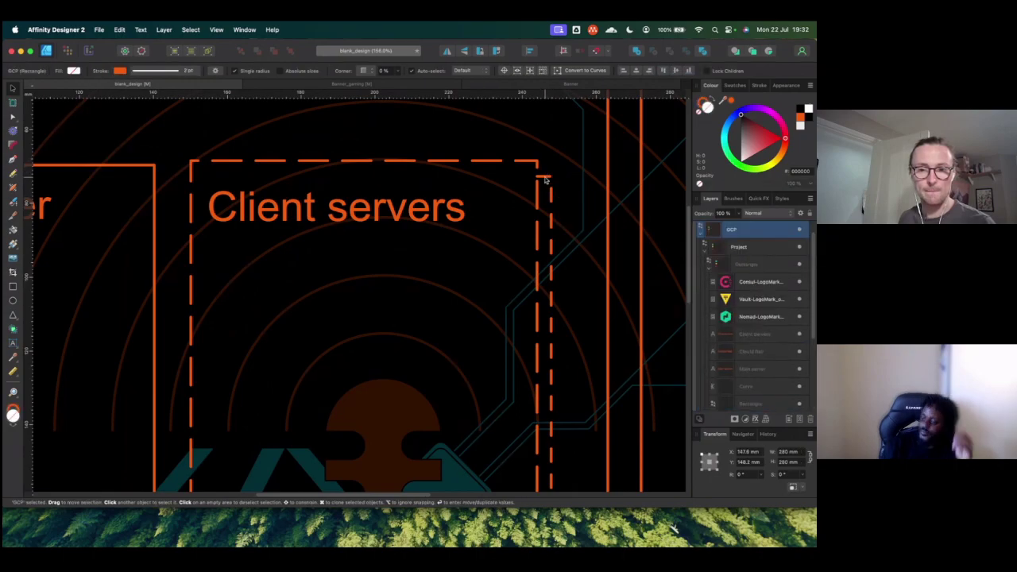
Step: Collapse and hide the Design group's background arcs and logos in the Layers panel
left_click(556, 222)
left_click(559, 228)
scroll(752, 318, "up", 10)
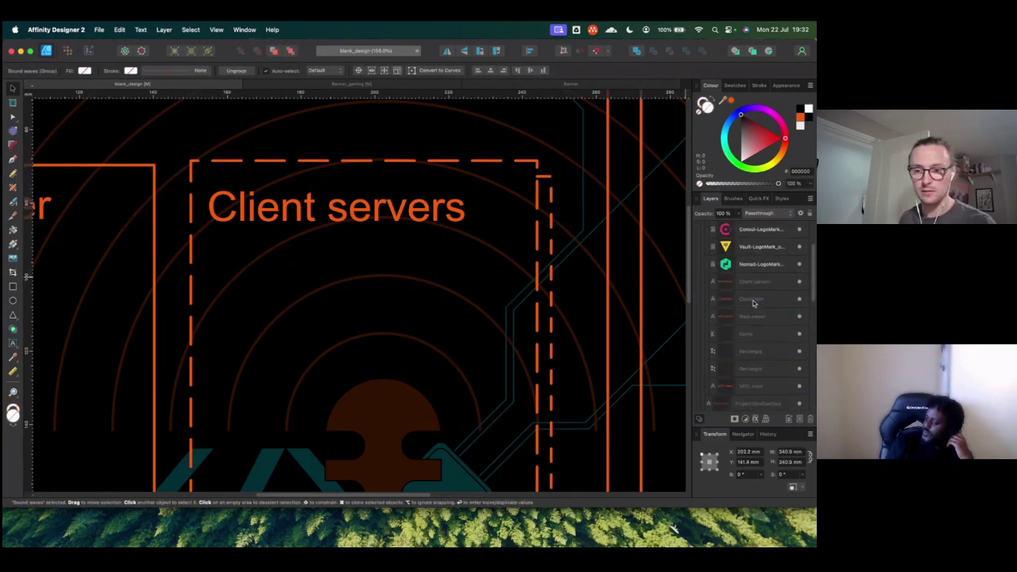
scroll(752, 318, "down", 5)
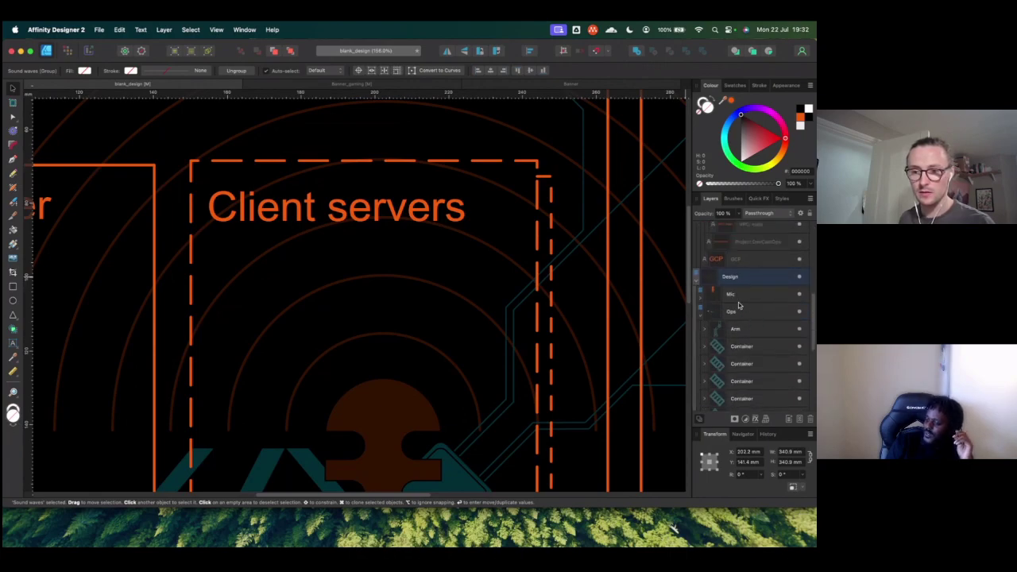
left_click(697, 282)
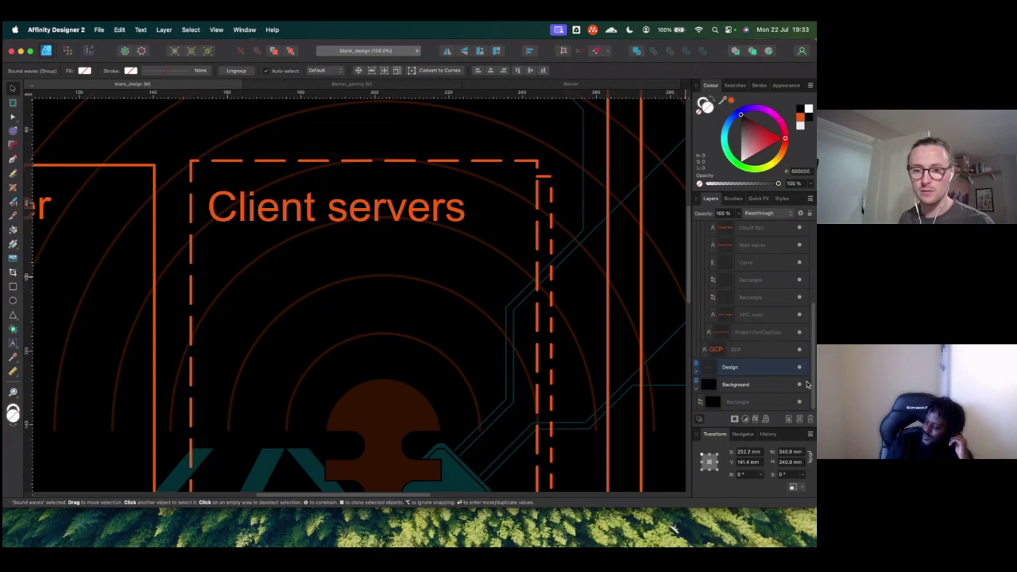
left_click(799, 368)
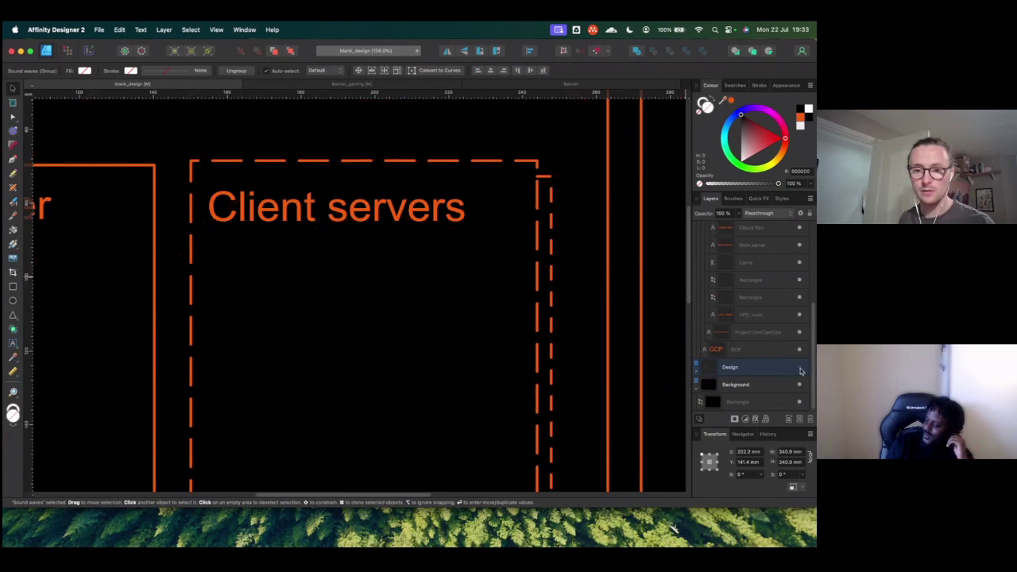
Step: Set the dashed Client servers curve's third dash value to 5
left_click(545, 176)
scroll(748, 375, "down", 1)
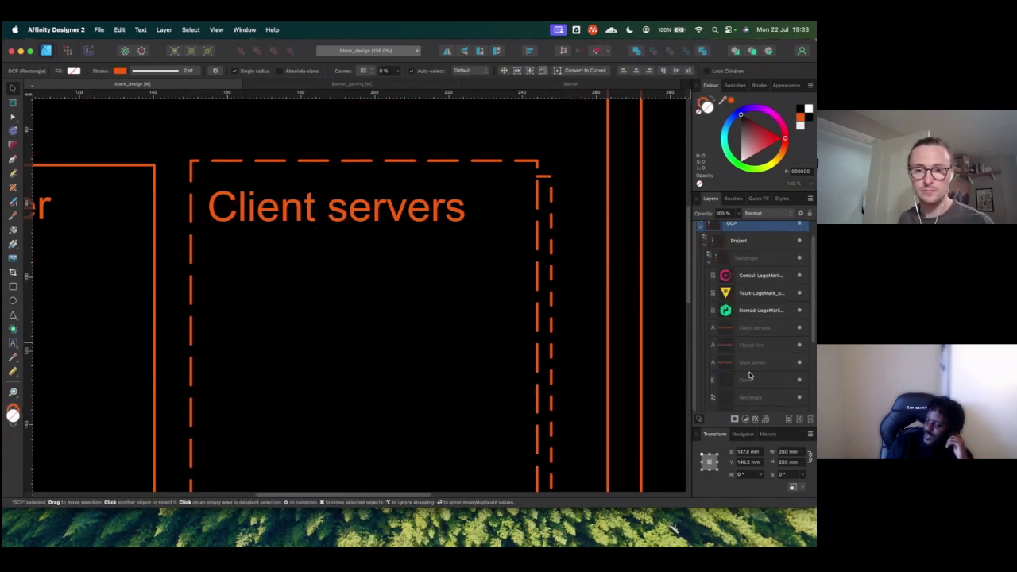
left_click(748, 377)
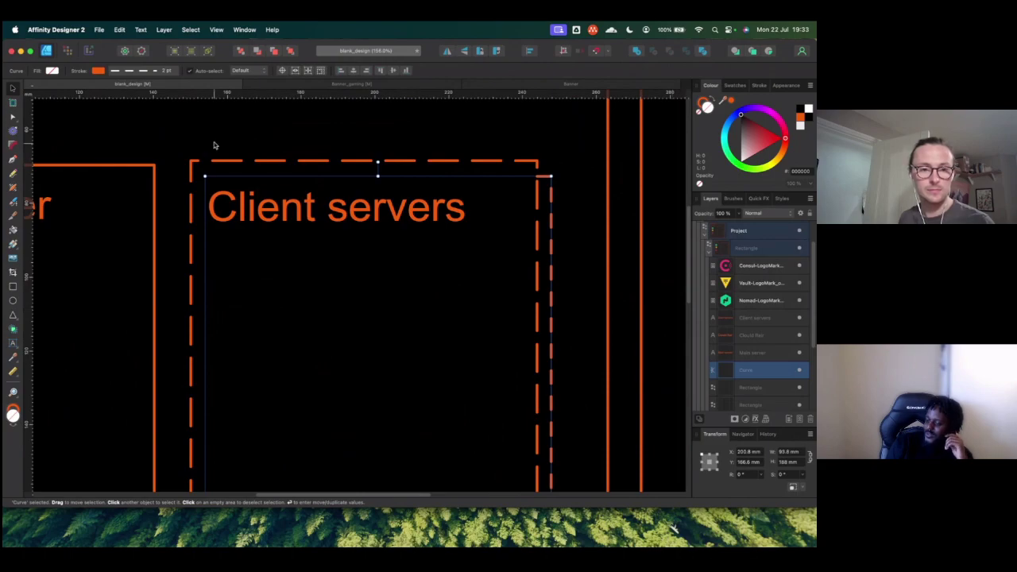
left_click(131, 69)
left_click(115, 203)
type("5")
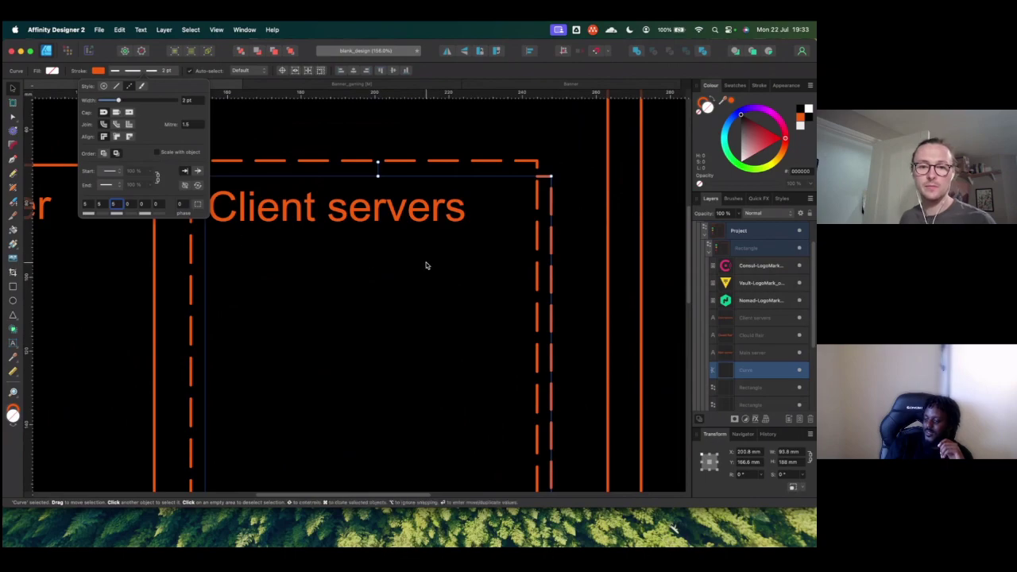
scroll(425, 265, "down", 8)
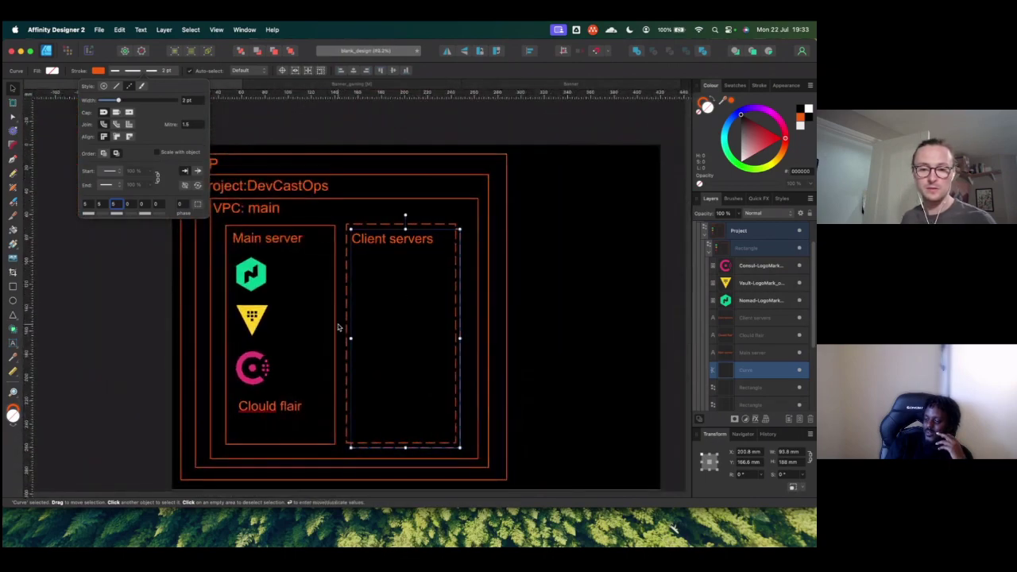
left_click(107, 318)
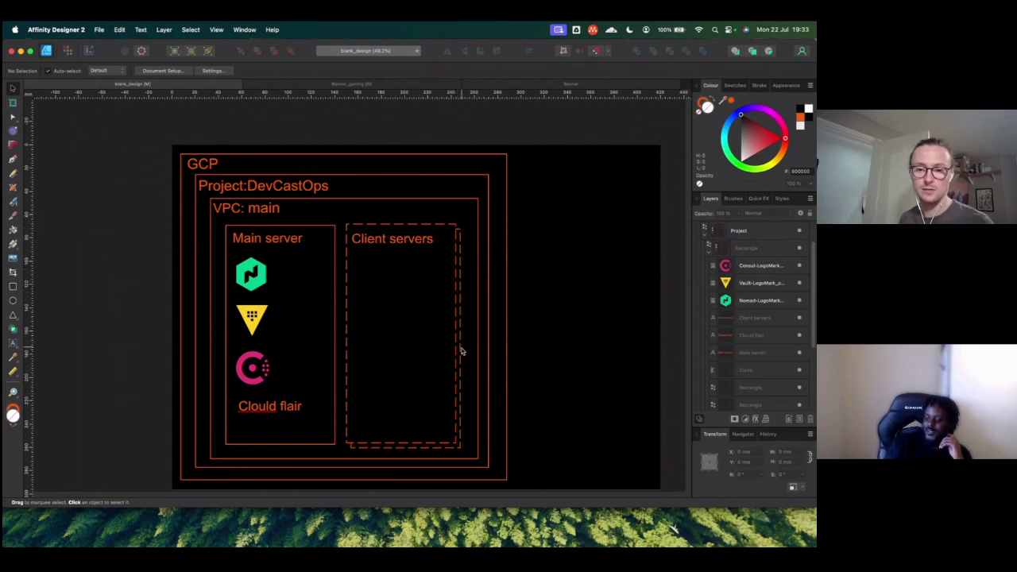
Step: Nudge one dashed Client servers outline two steps right and one step down
left_click(266, 279)
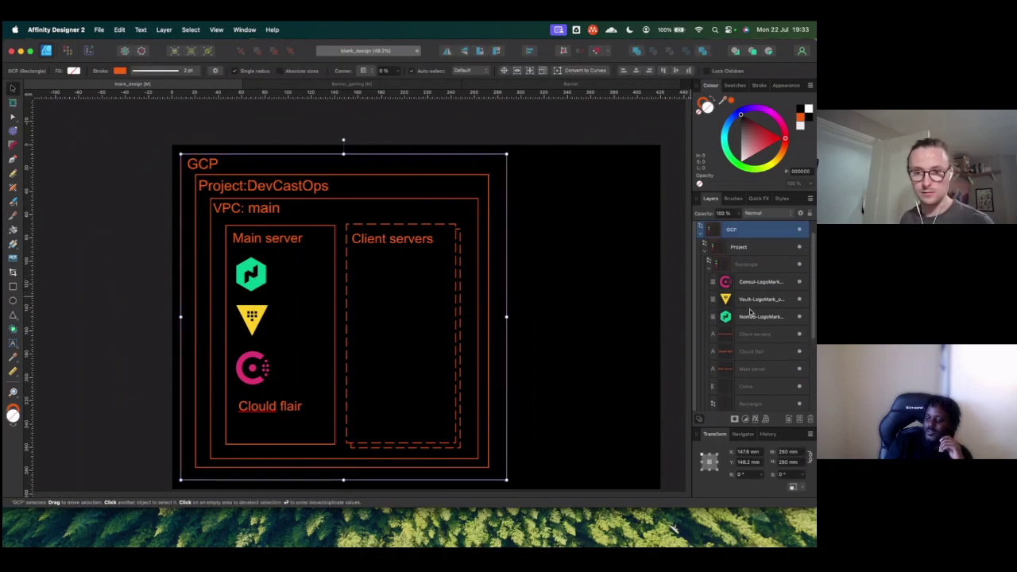
left_click(685, 351)
left_click(743, 382)
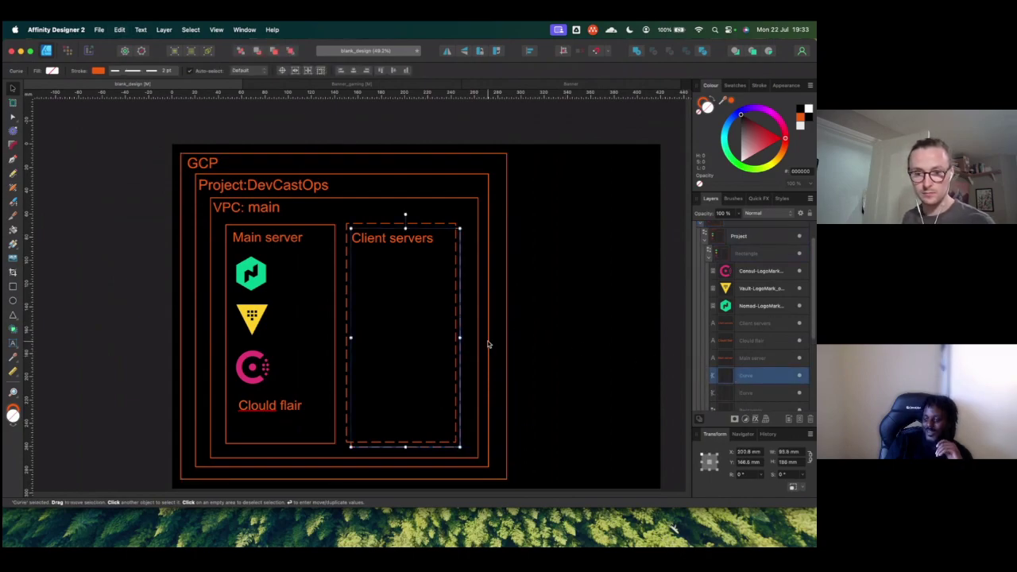
key("Right")
key("Right")
key("Right")
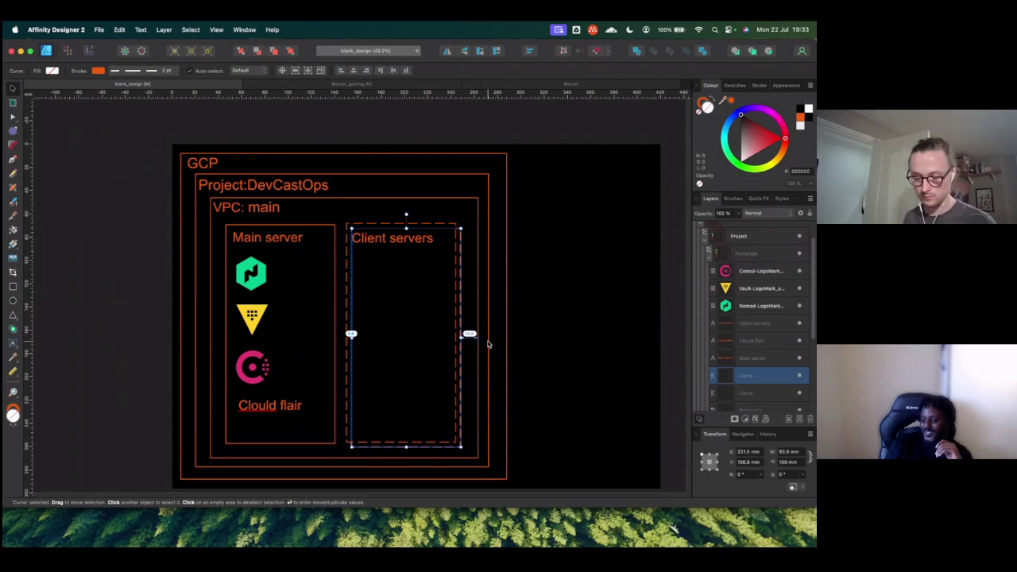
key("Right")
key("Right")
key("Right")
key("Down")
key("Down")
key("Down")
key("Down")
key("Down")
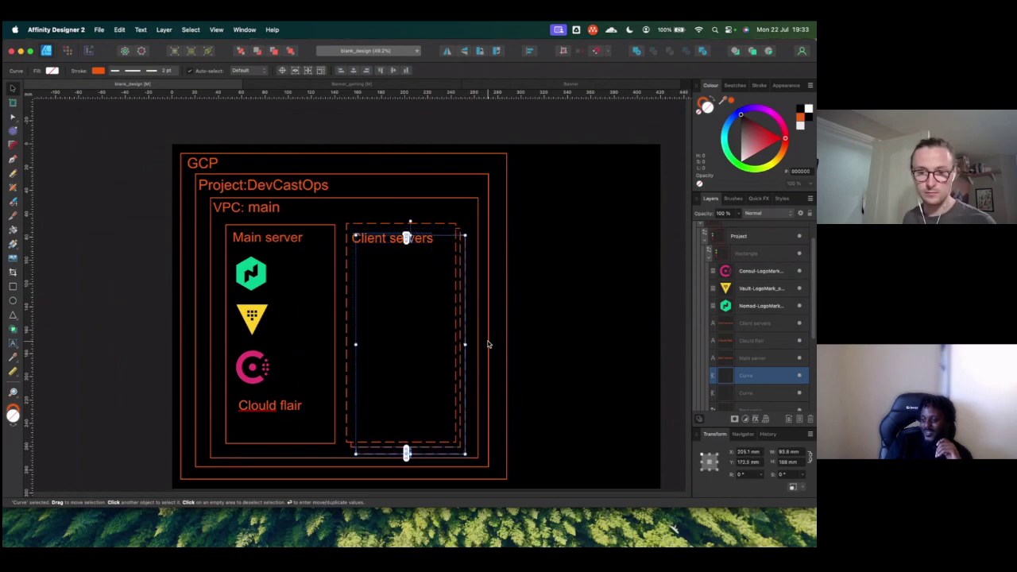
left_click(481, 286)
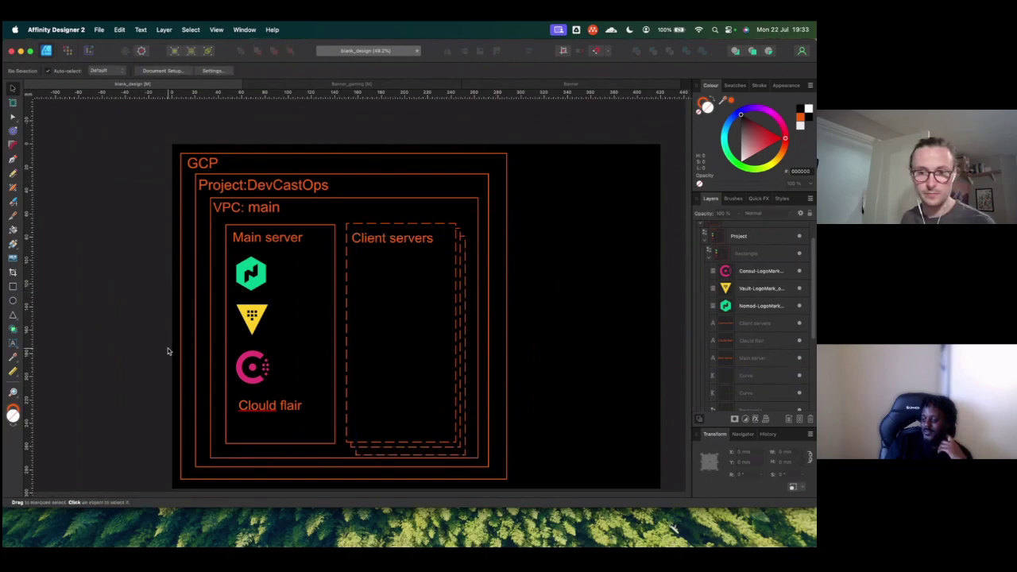
Step: Nudge the lower dashed outline up one step to even out the stagger
left_click(453, 337)
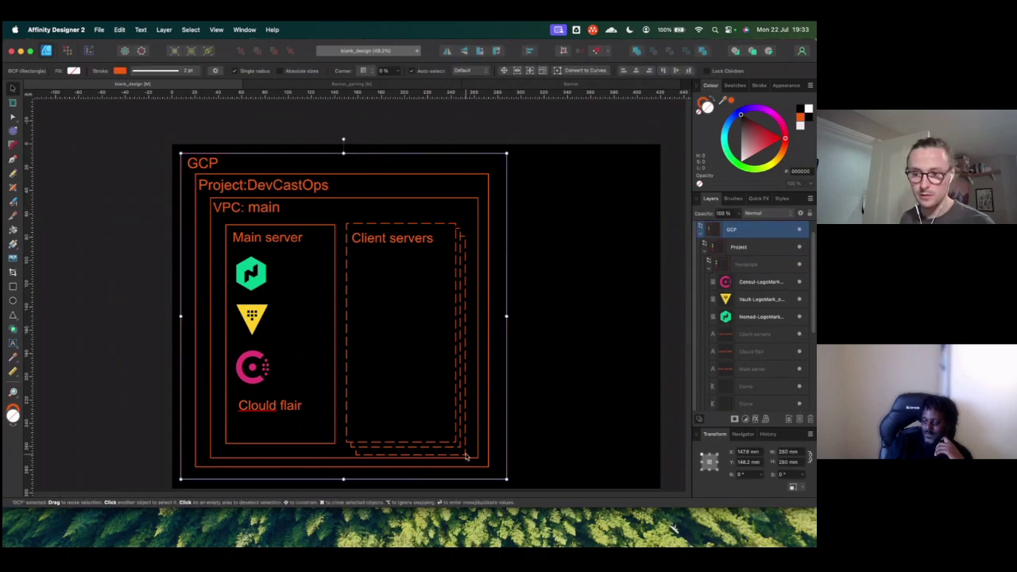
left_click(764, 387)
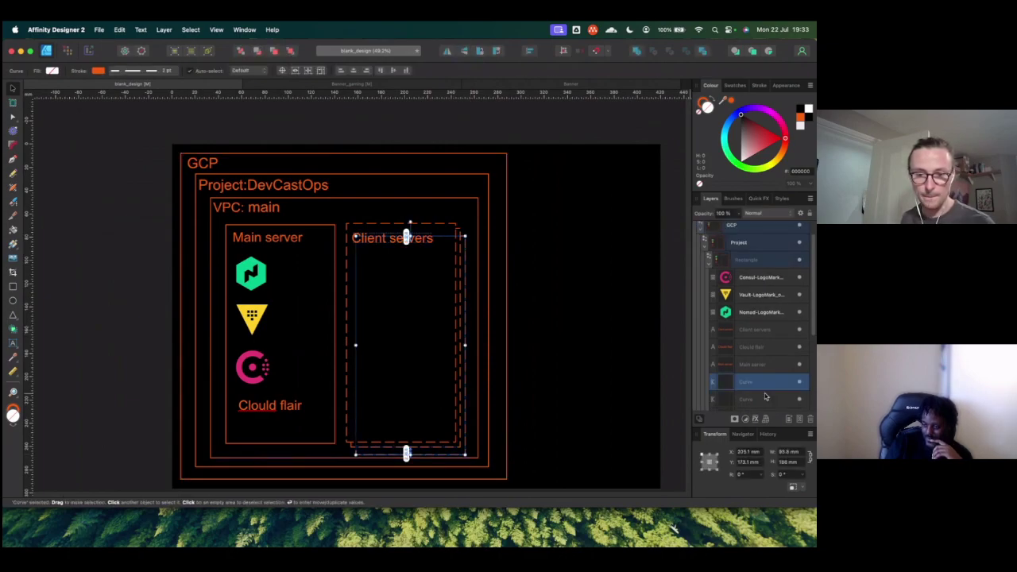
key("Up")
key("Up")
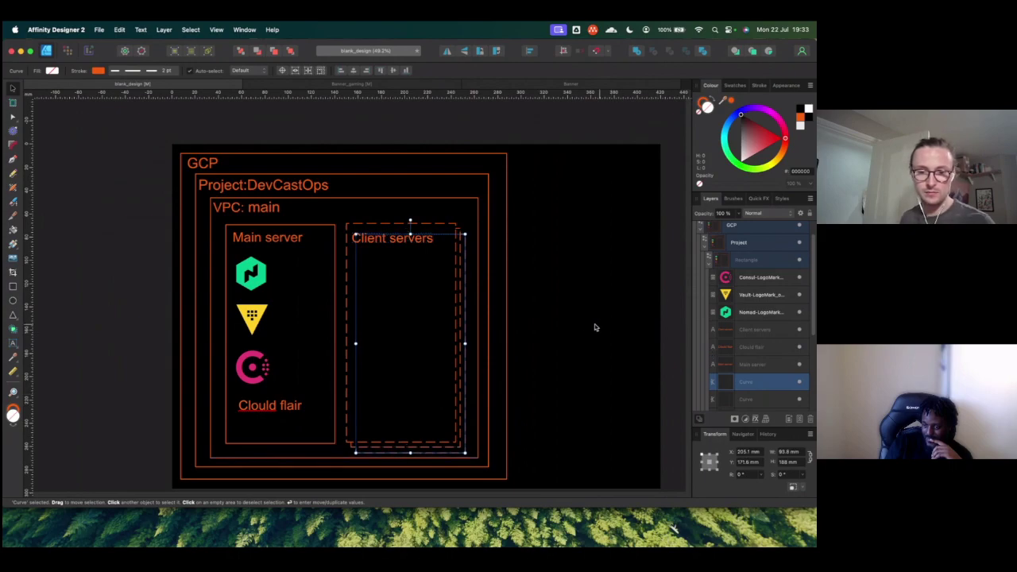
scroll(403, 449, "up", 3)
scroll(403, 449, "up", 5)
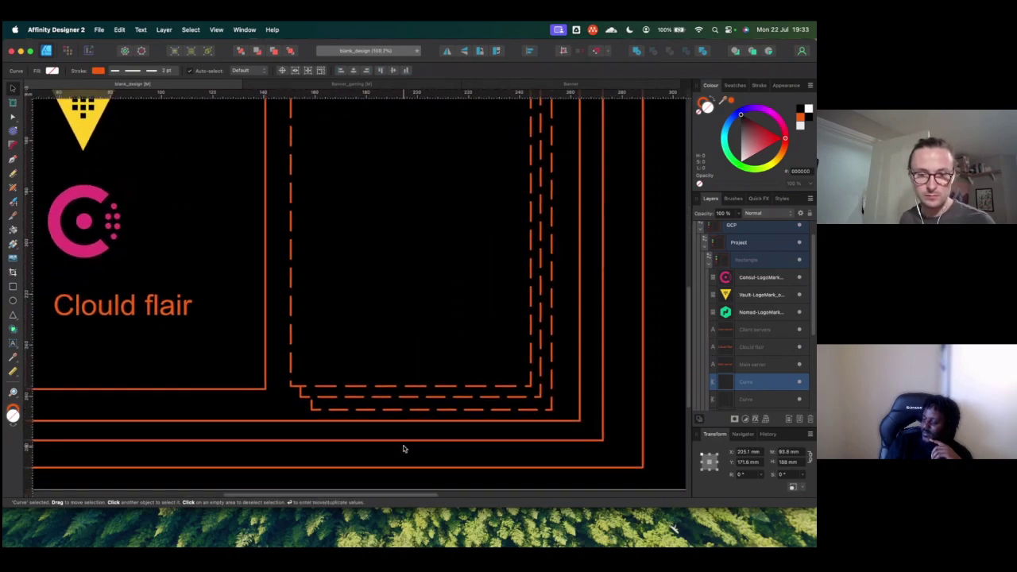
scroll(395, 430, "up", 10)
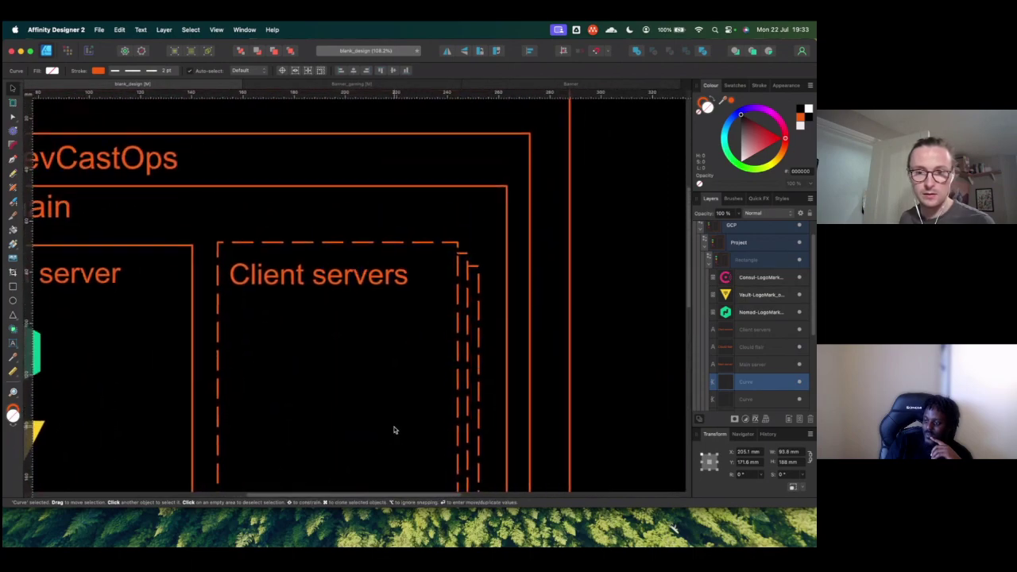
scroll(374, 236, "down", 8)
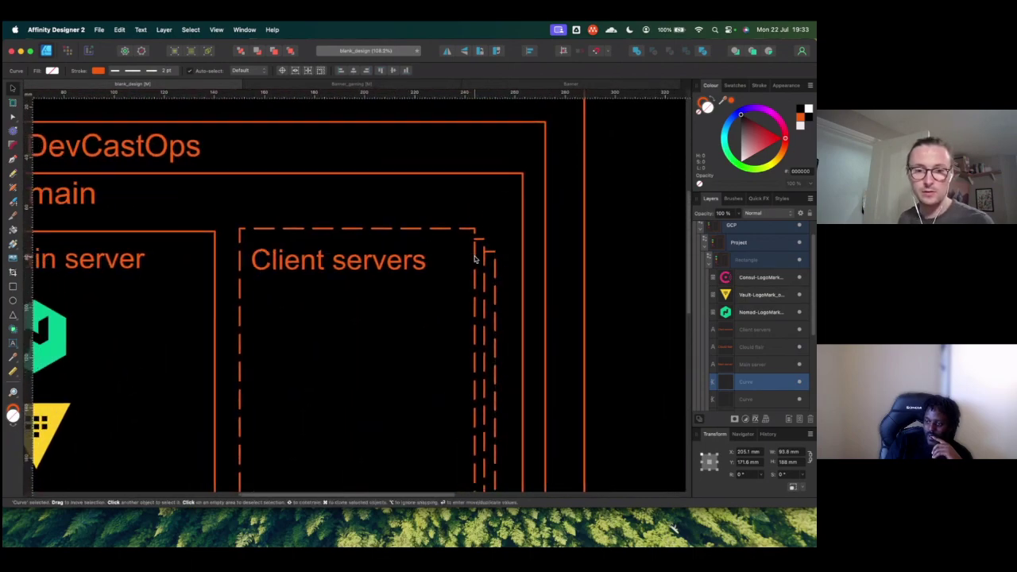
left_click(151, 310)
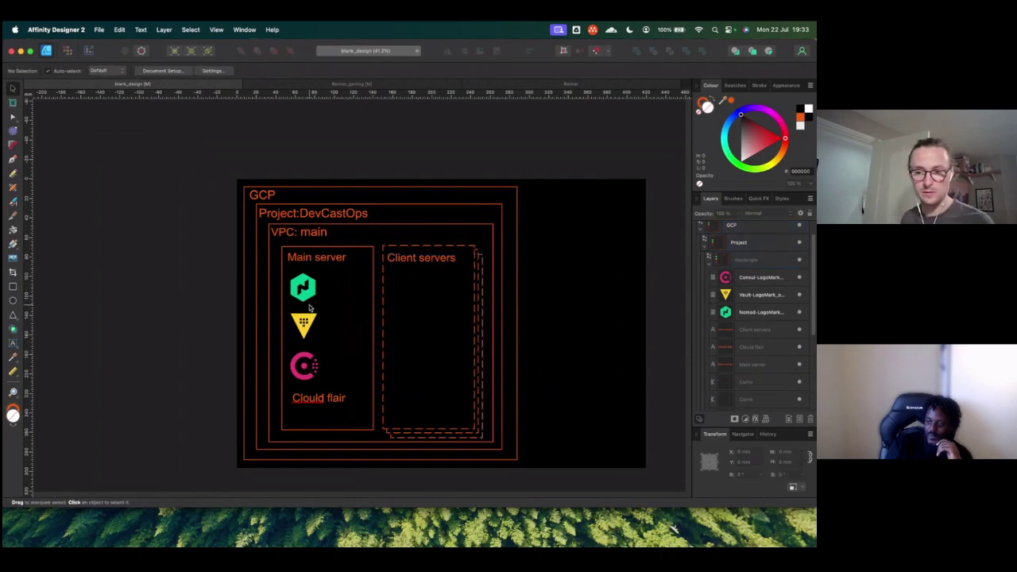
Step: Duplicate Main server's Nomad logo and move the copy into the Client servers box
left_click(735, 226)
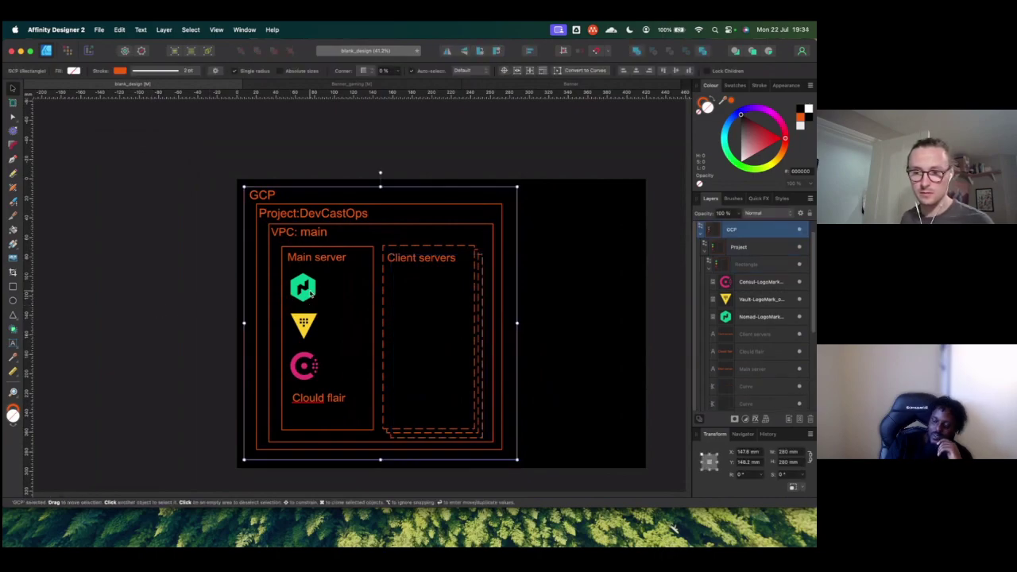
left_click(770, 317)
key("super+j")
left_click_drag(311, 301, 408, 297)
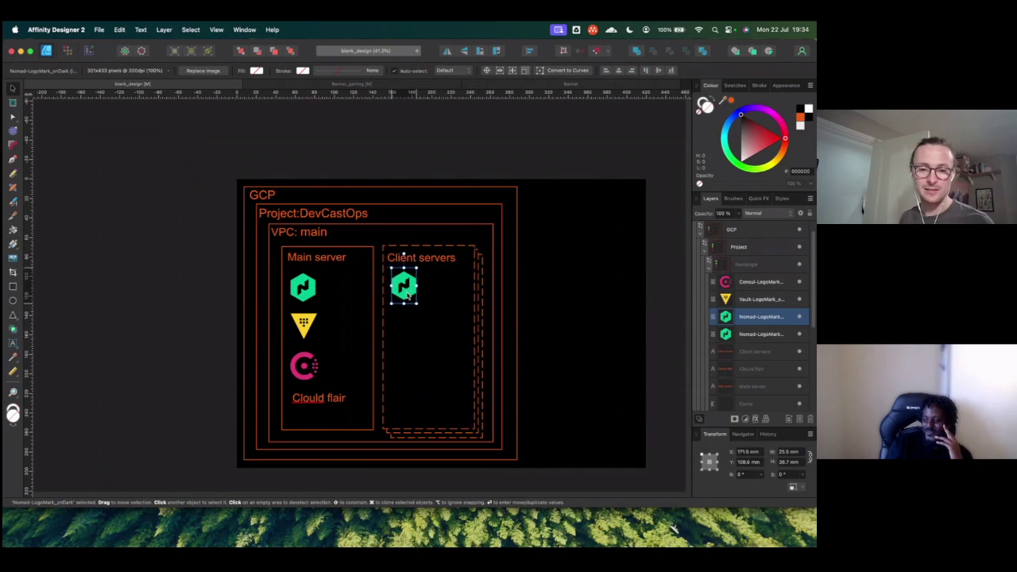
Step: Copy the Consul logo into Client servers, then move Main server's Consul up beside Nomad
left_click(303, 366)
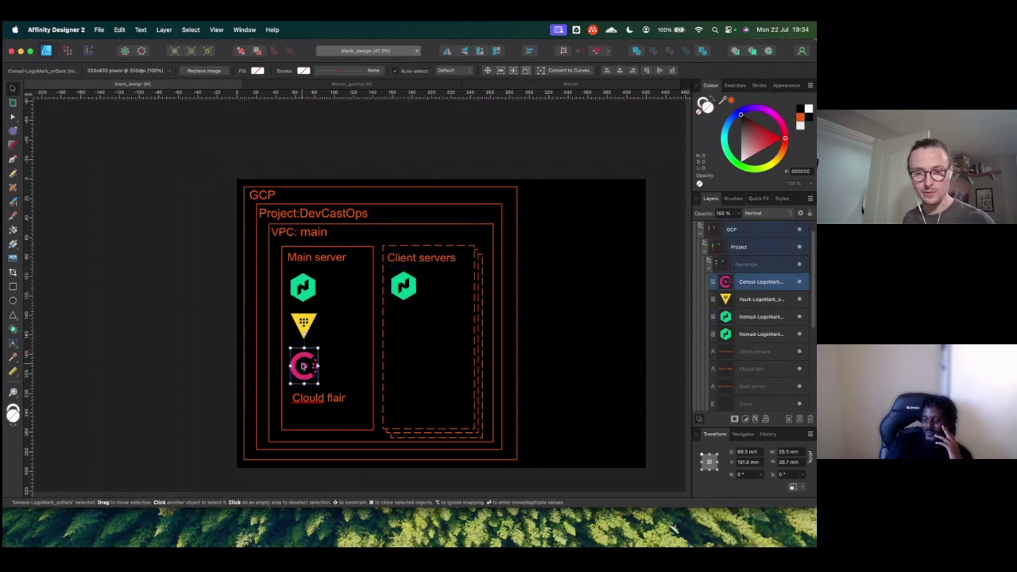
left_click_drag(303, 366, 410, 322)
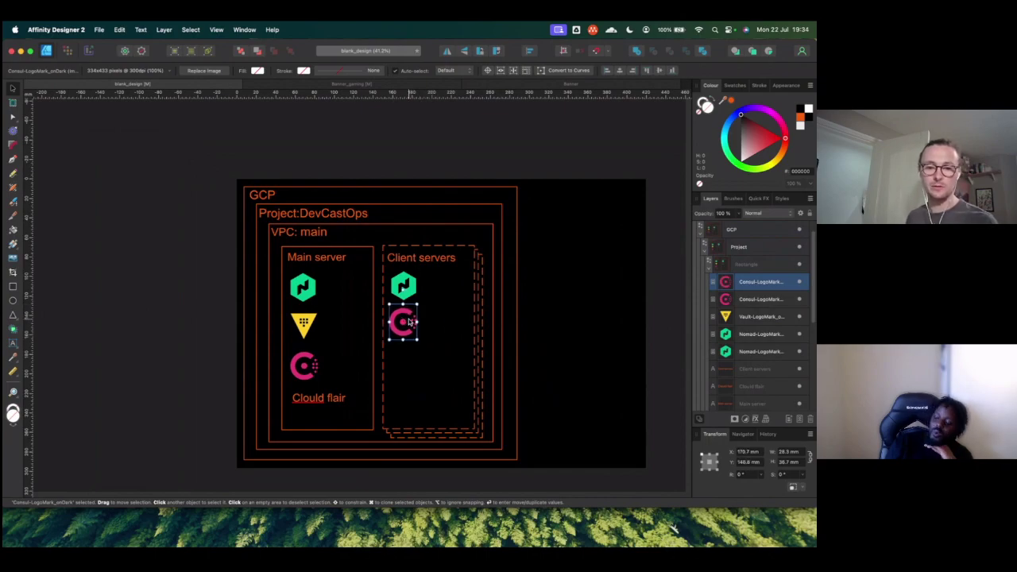
left_click_drag(308, 366, 345, 291)
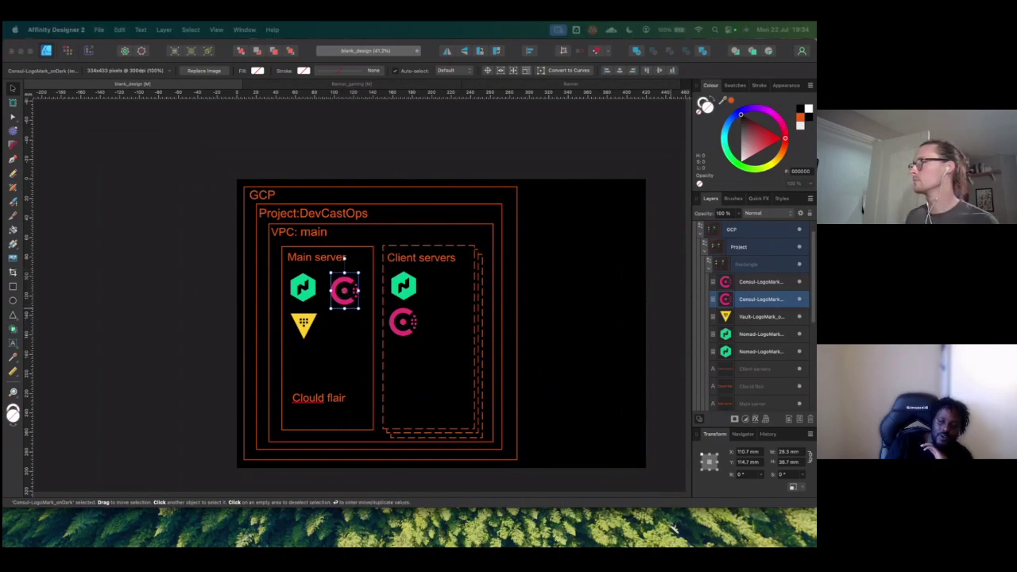
key("super+Tab")
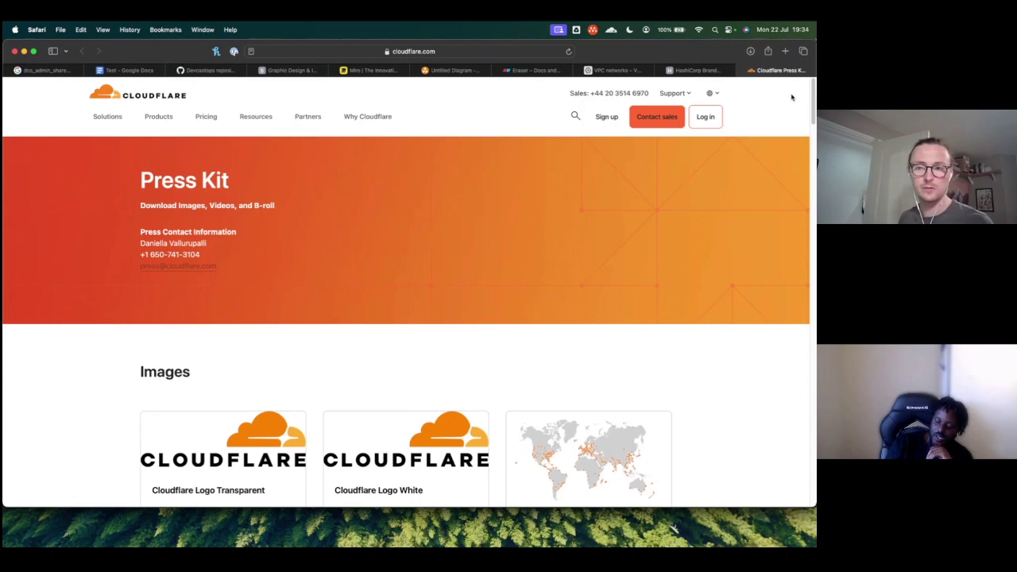
Step: Open the Nomad web UI, sign in through Vault SSO, and view the main-server.global server
left_click(784, 51)
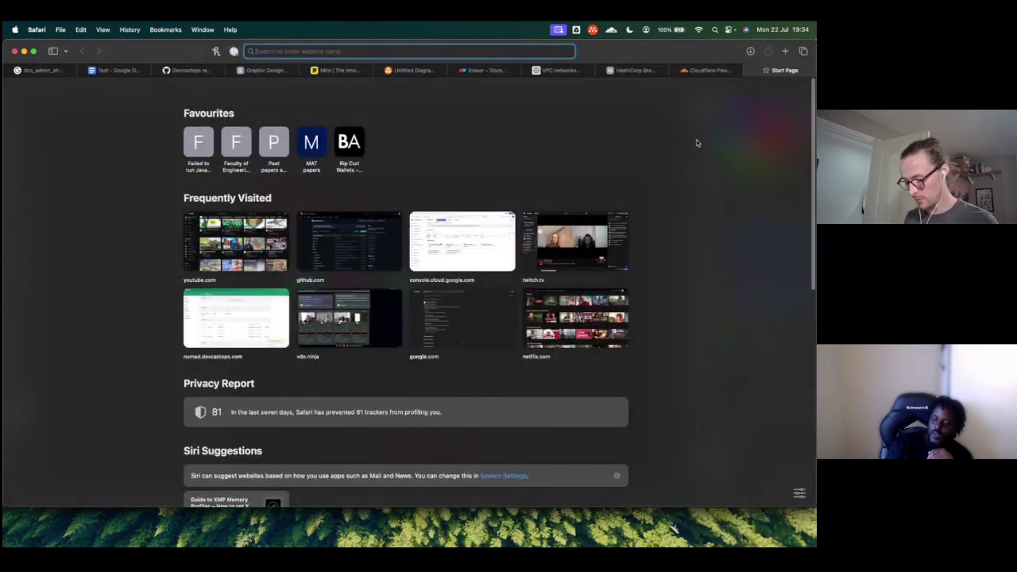
type("nomad.devcastops.com")
key("Return")
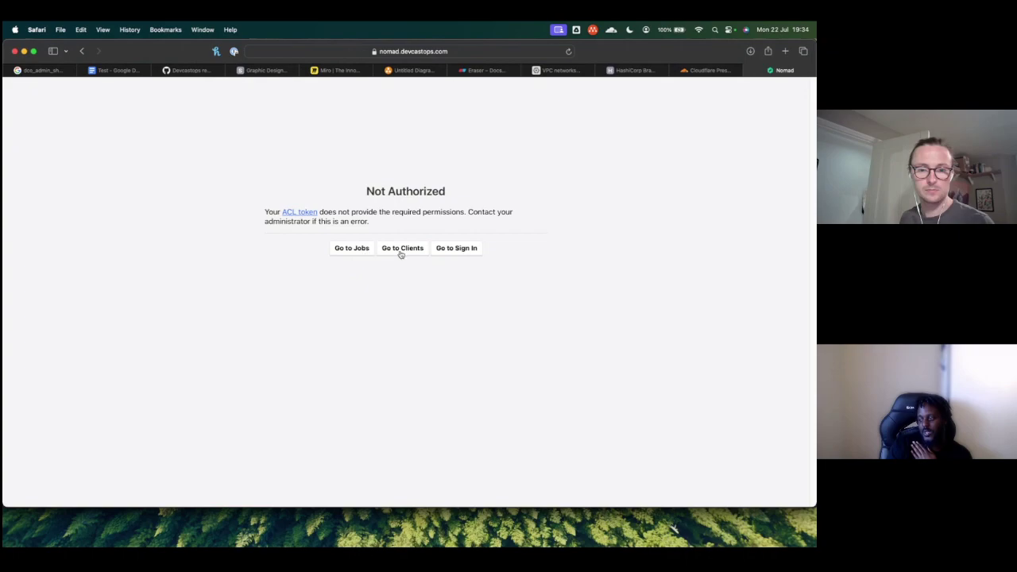
left_click(454, 249)
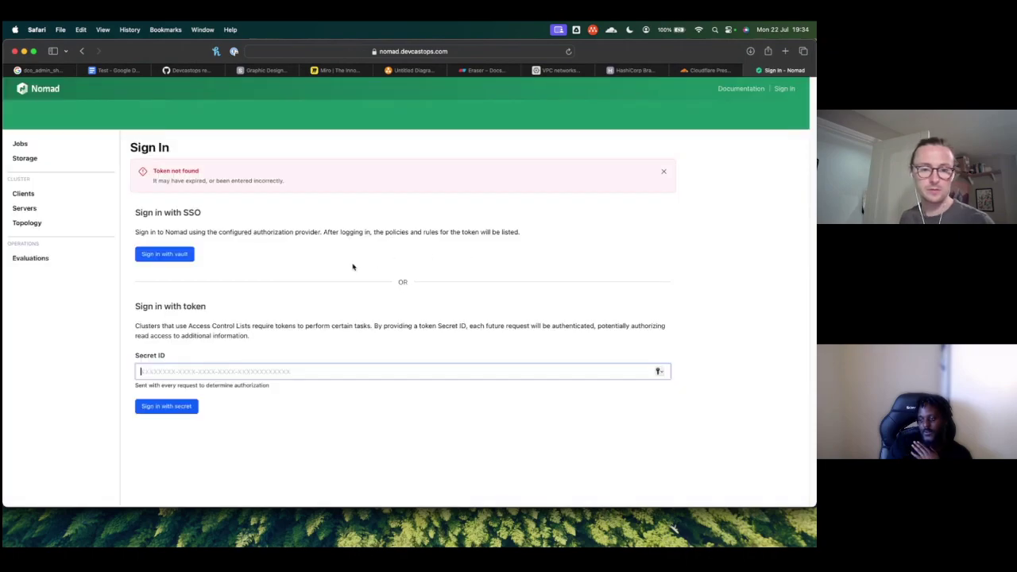
left_click(189, 256)
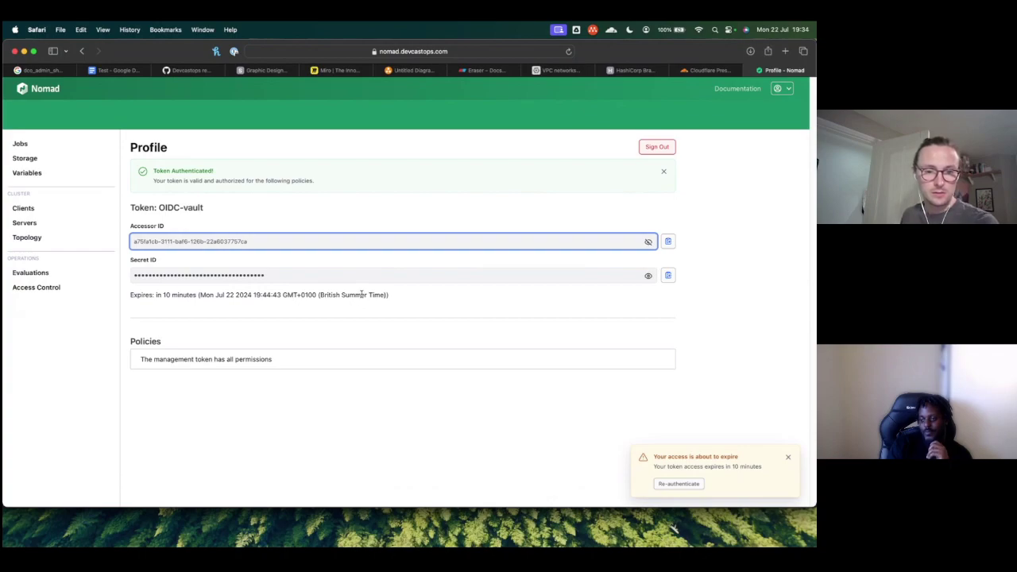
left_click(30, 222)
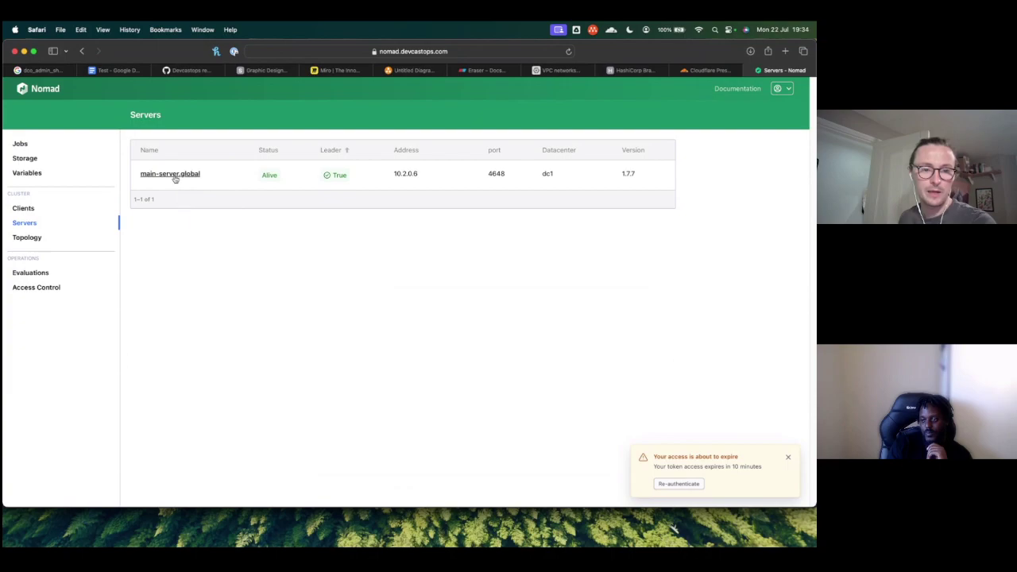
left_click(170, 174)
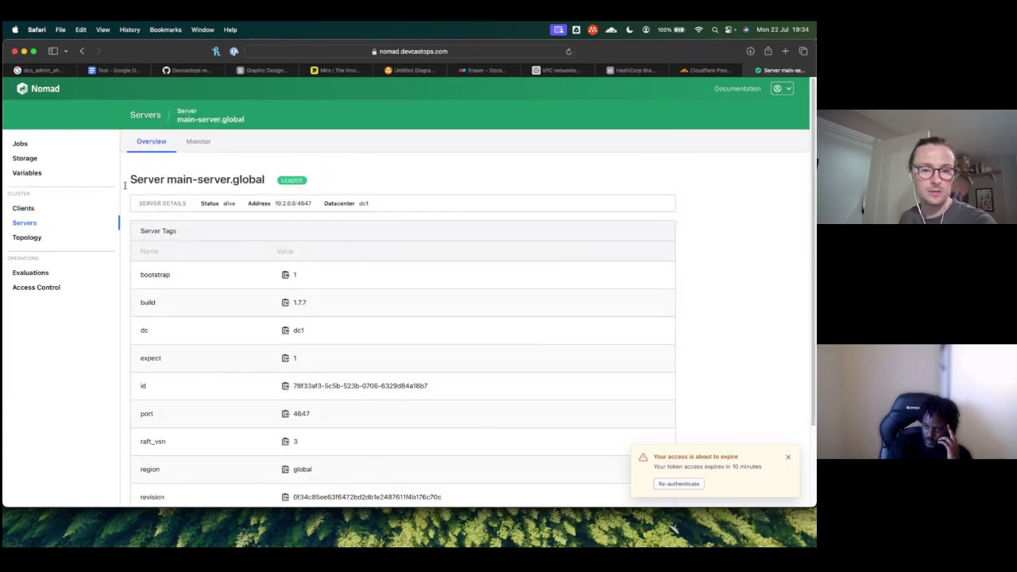
Step: Review the main-server client's details, allocations and events, then return to Affinity Designer
left_click(22, 208)
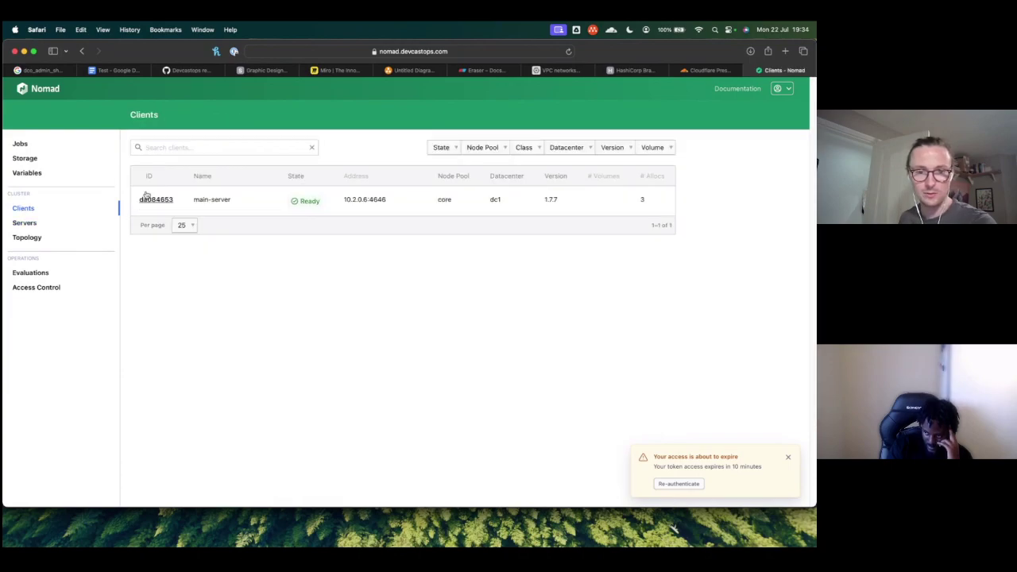
left_click(235, 203)
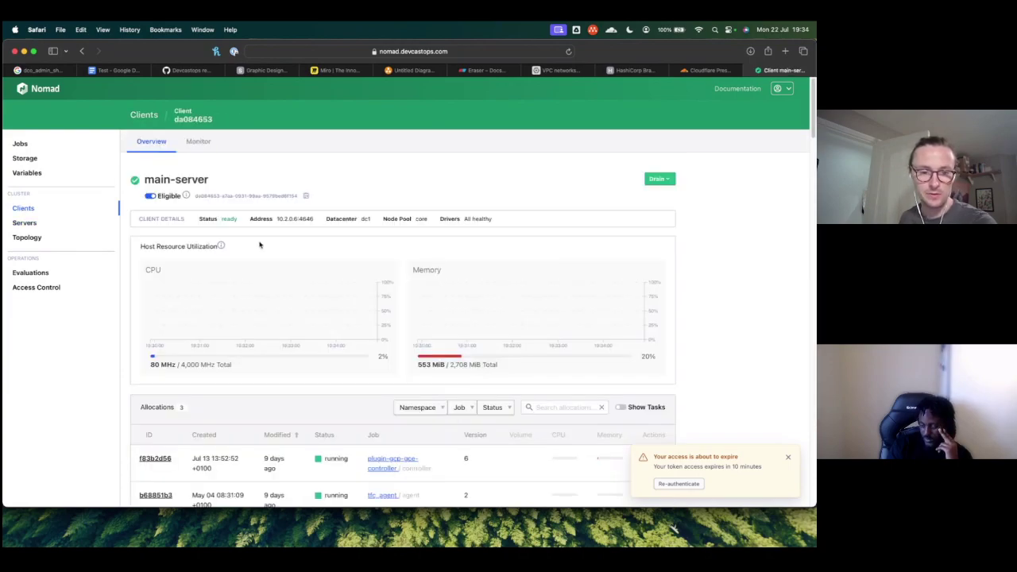
scroll(259, 245, "down", 3)
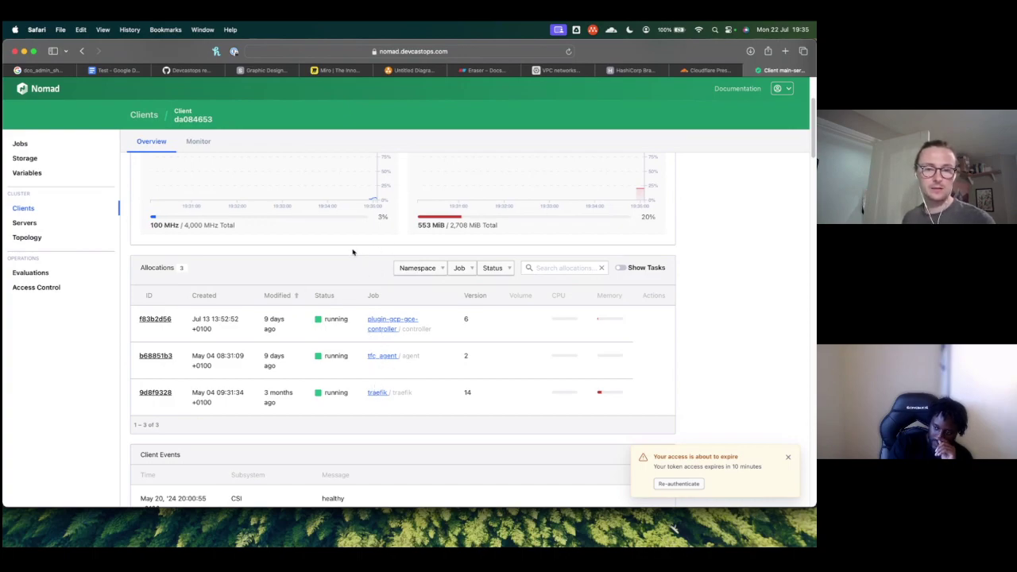
scroll(357, 266, "up", 5)
scroll(367, 283, "down", 5)
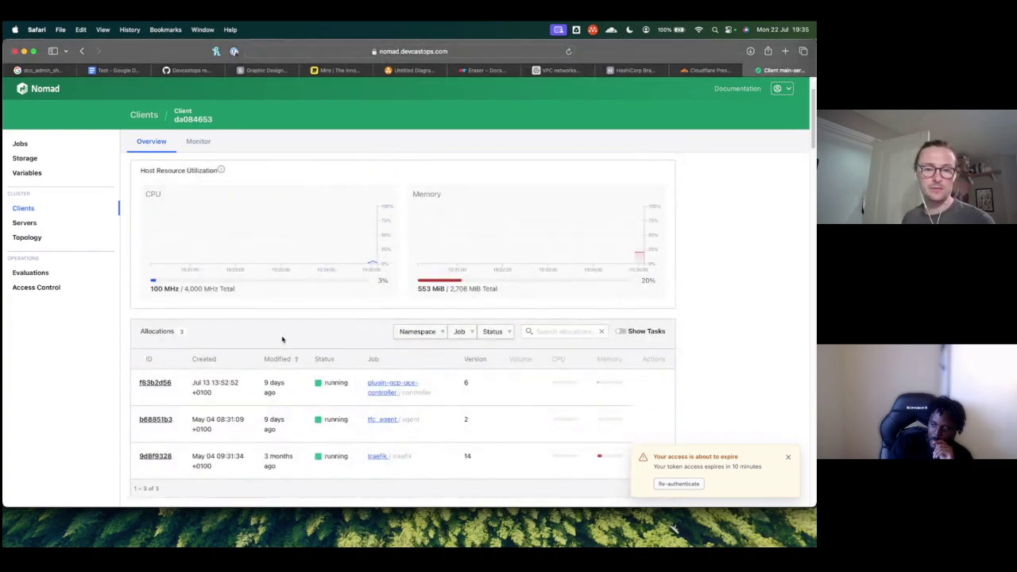
scroll(425, 370, "down", 2)
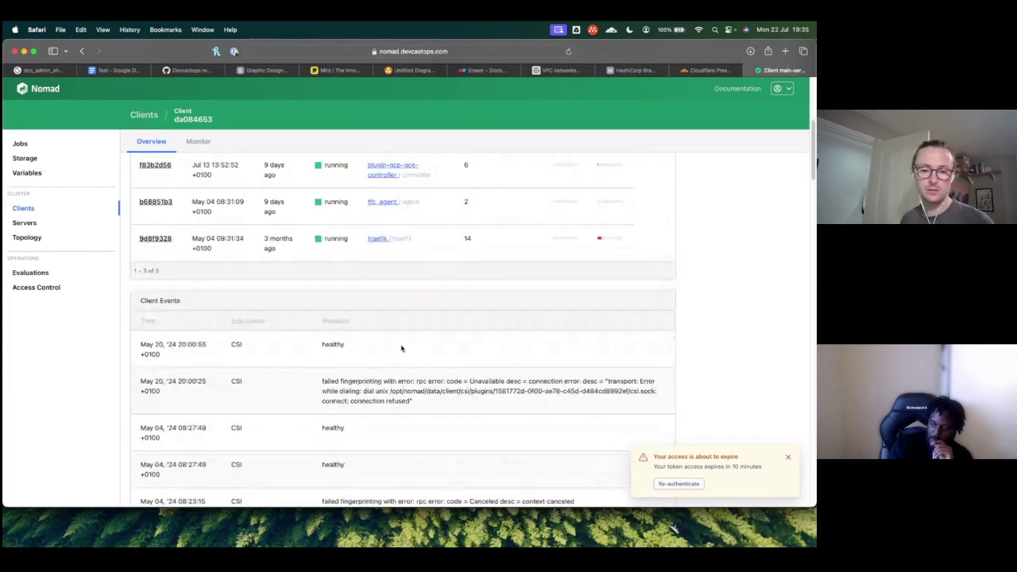
scroll(399, 347, "up", 5)
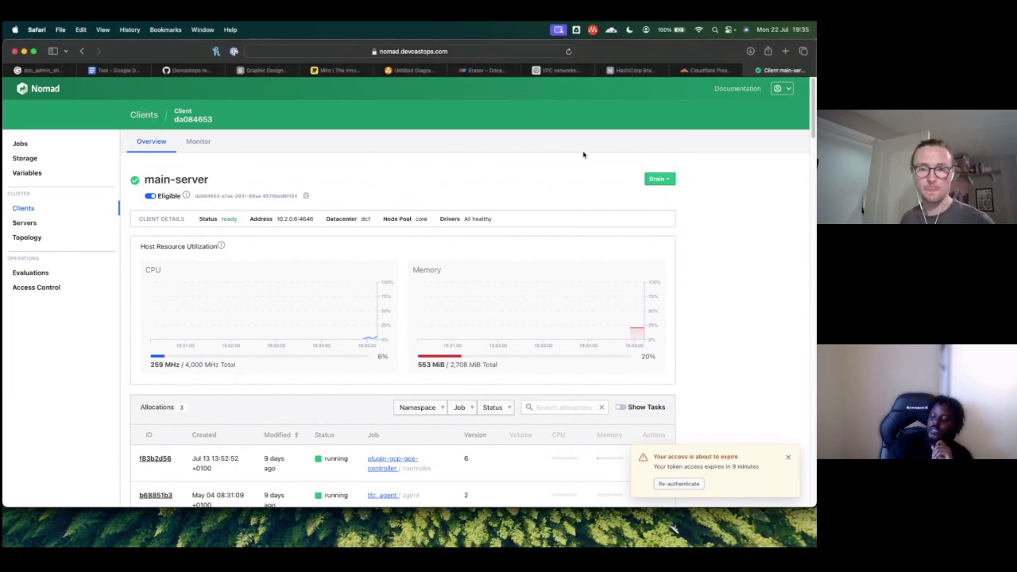
key("super+Tab")
key("super+Tab")
key("super+Tab")
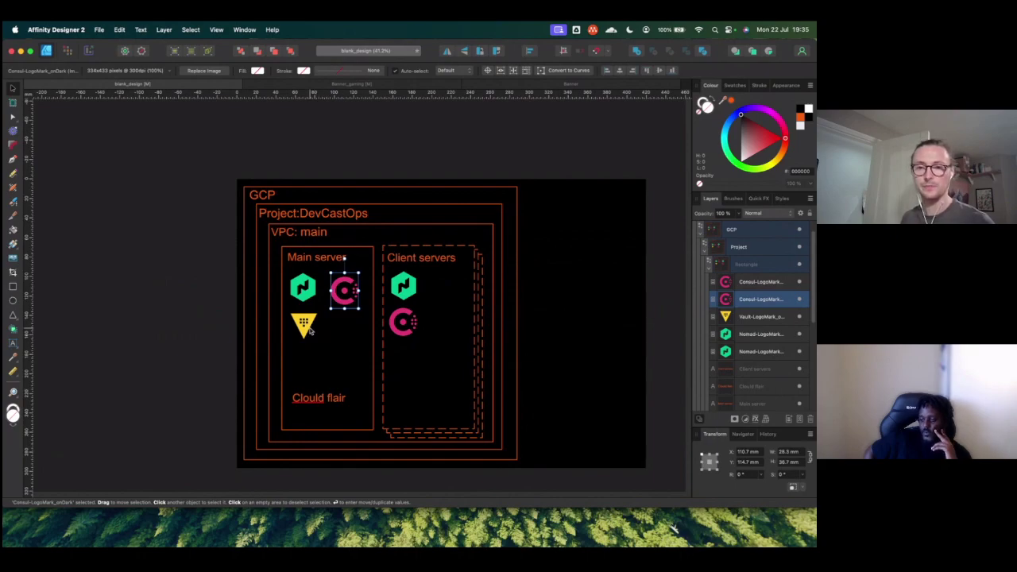
Step: Bring up Safari's Cloudflare Press Kit page and scroll to the logo images
key("super+Tab")
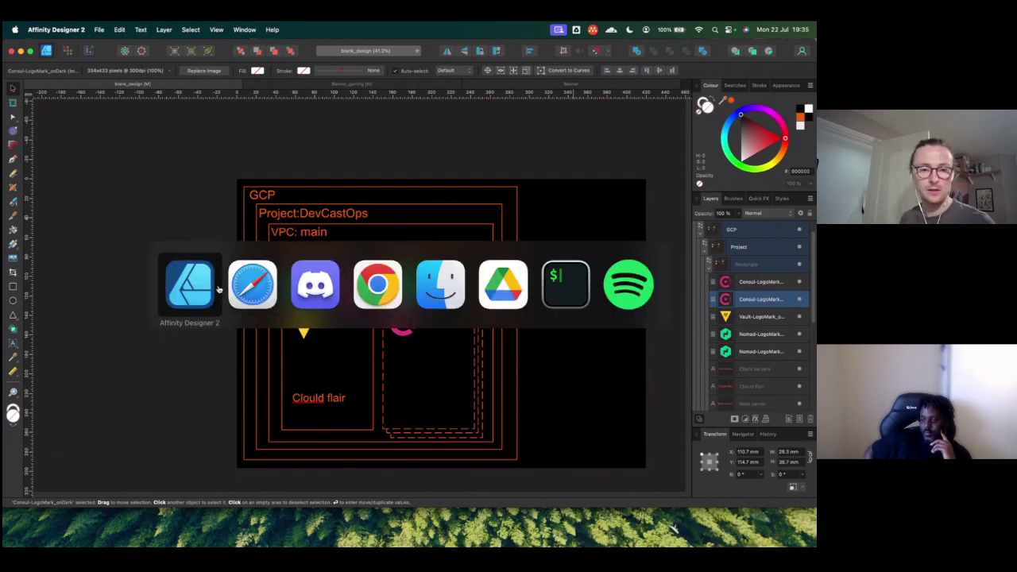
left_click(242, 289)
key("ctrl+shift+Tab")
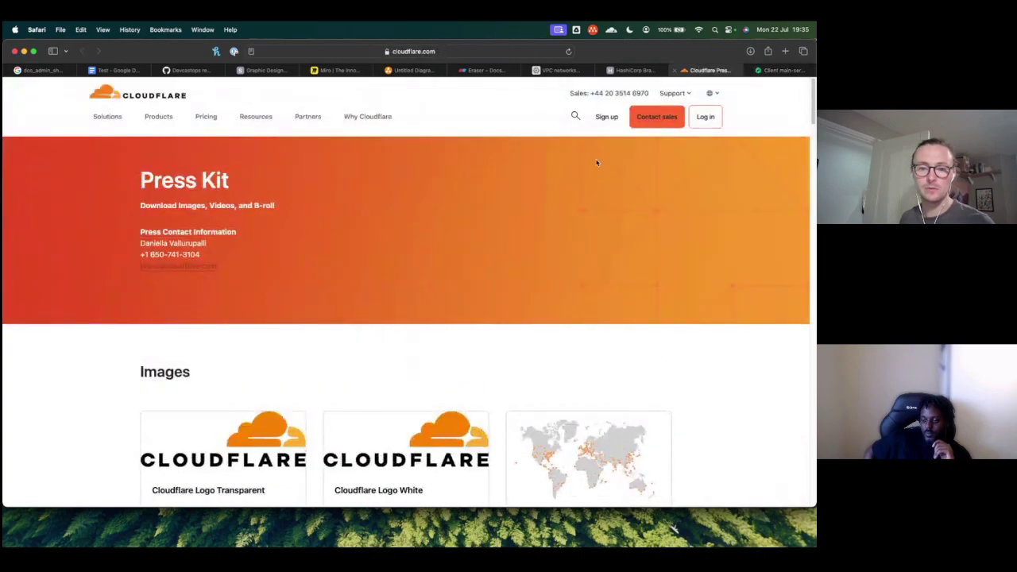
scroll(148, 288, "down", 4)
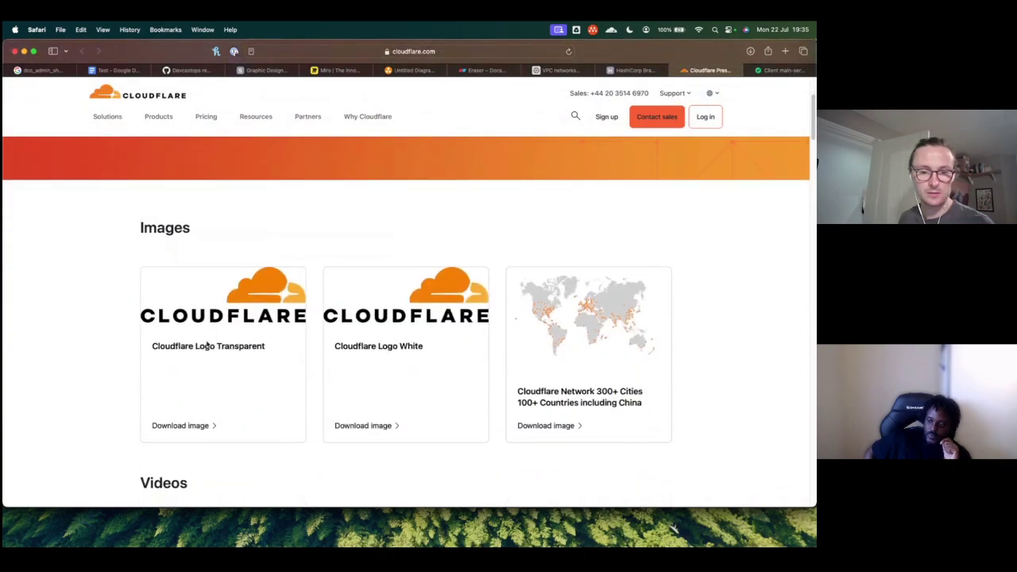
scroll(206, 343, "down", 2)
scroll(239, 349, "down", 2)
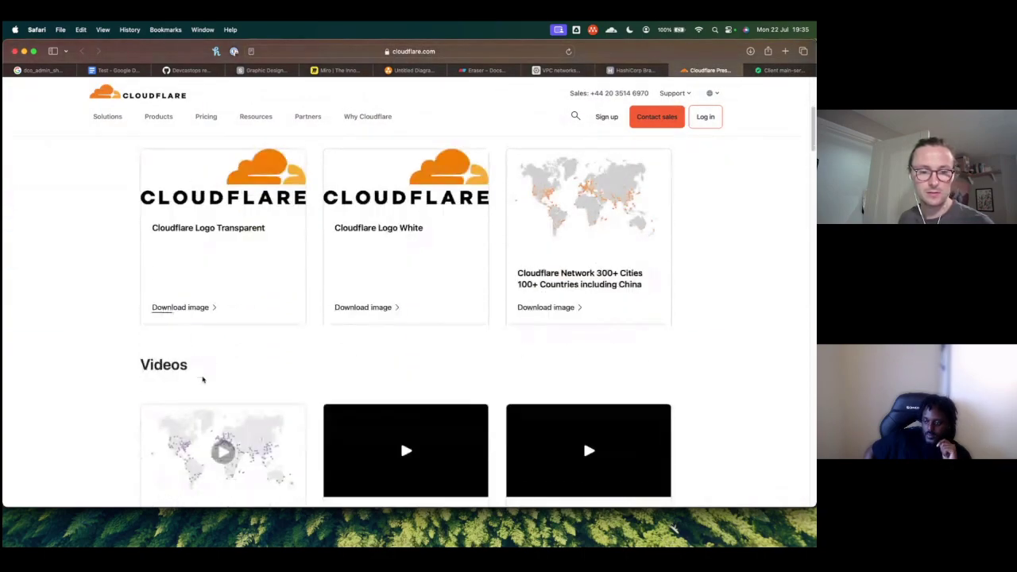
scroll(286, 340, "down", 15)
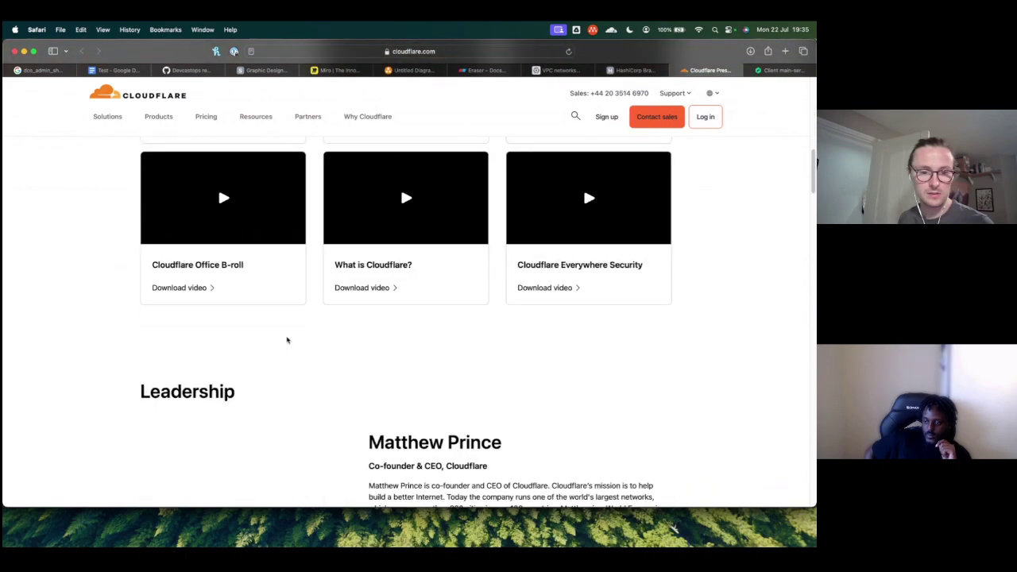
scroll(284, 340, "up", 15)
scroll(265, 336, "down", 5)
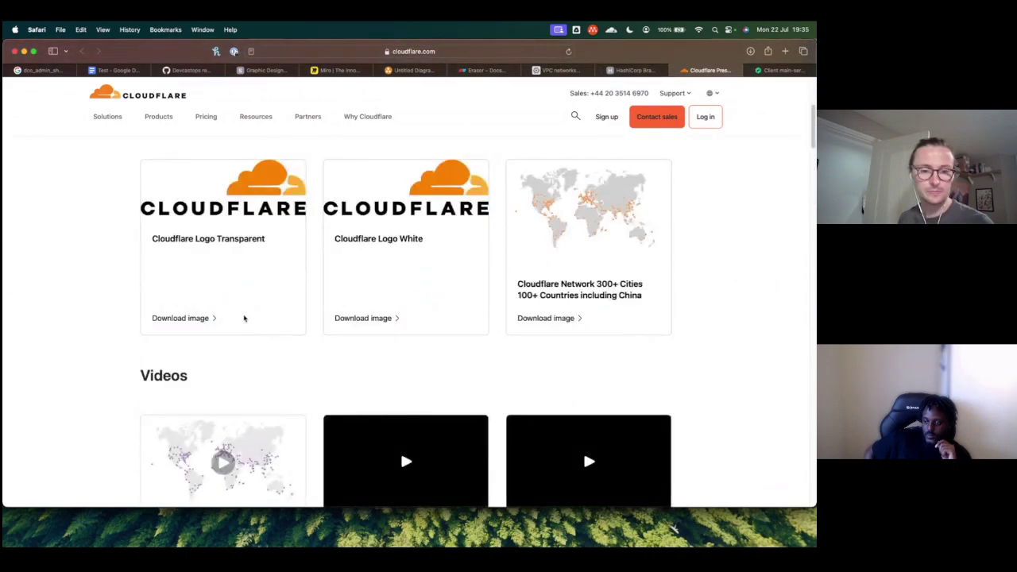
Step: Open the transparent Cloudflare logo and try dragging it into Affinity Designer, then return to the press kit
left_click(198, 318)
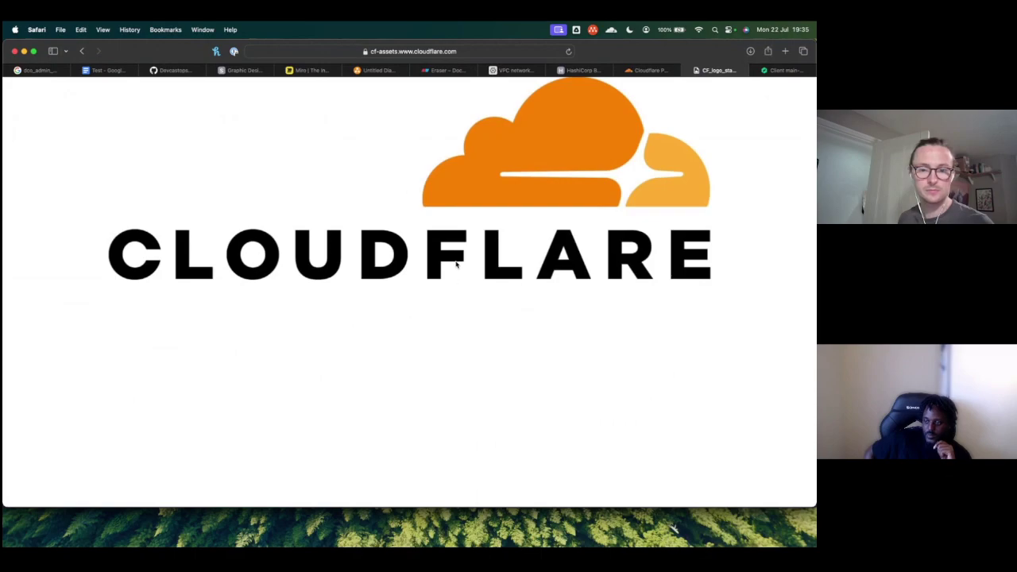
left_click_drag(490, 209, 361, 348)
key("super+Tab")
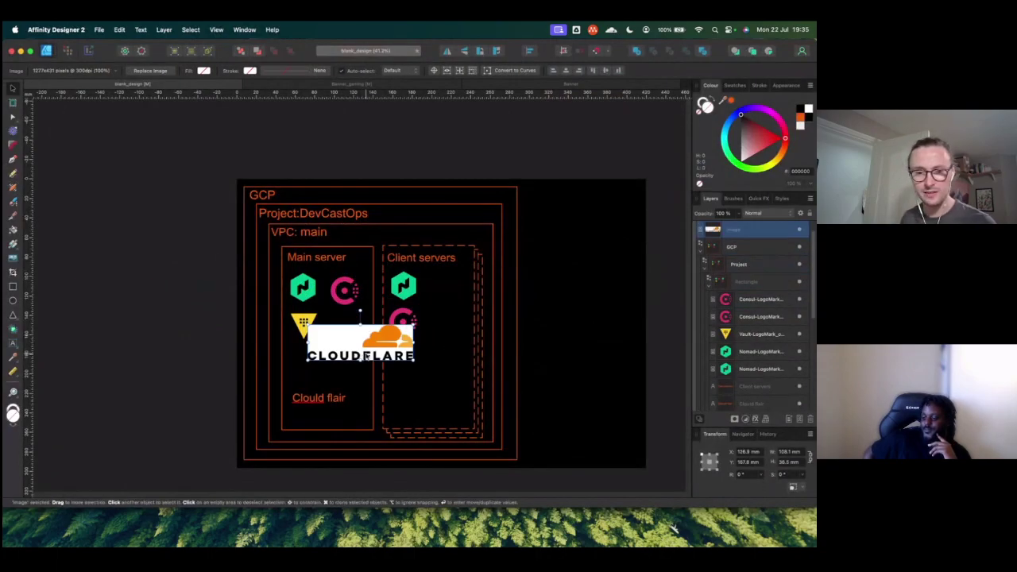
key("super+Tab")
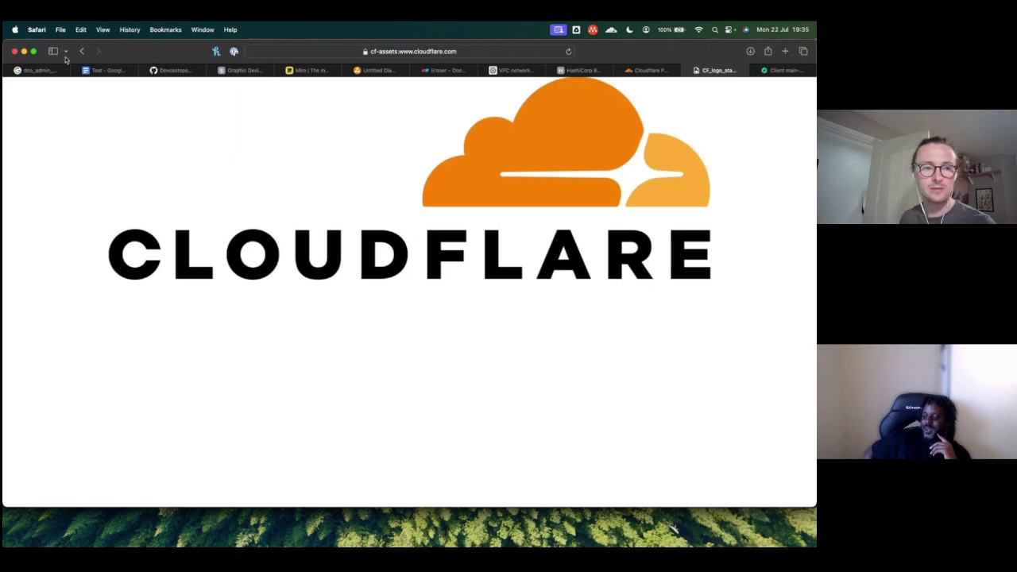
left_click(81, 51)
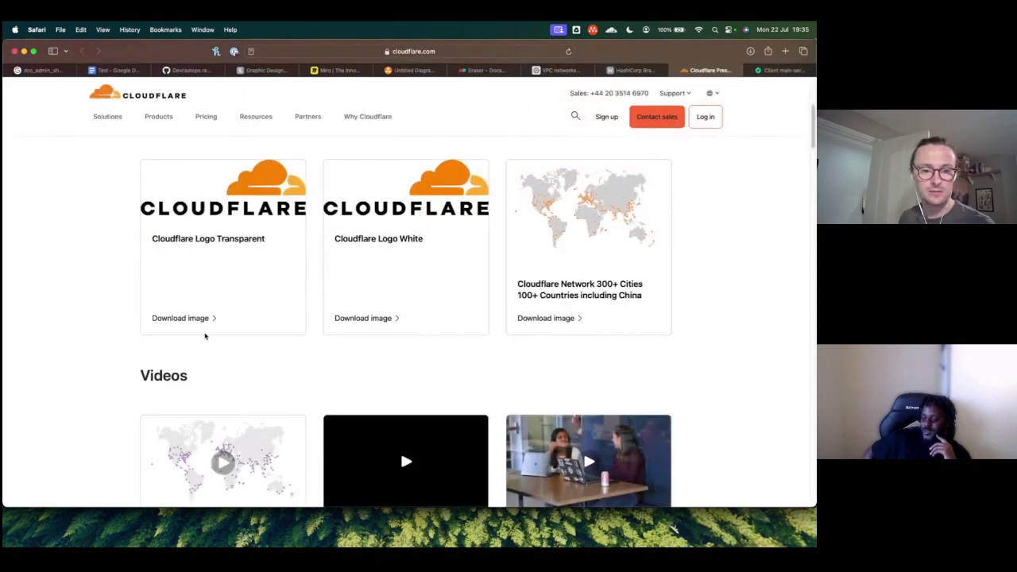
left_click_drag(242, 199, 209, 262)
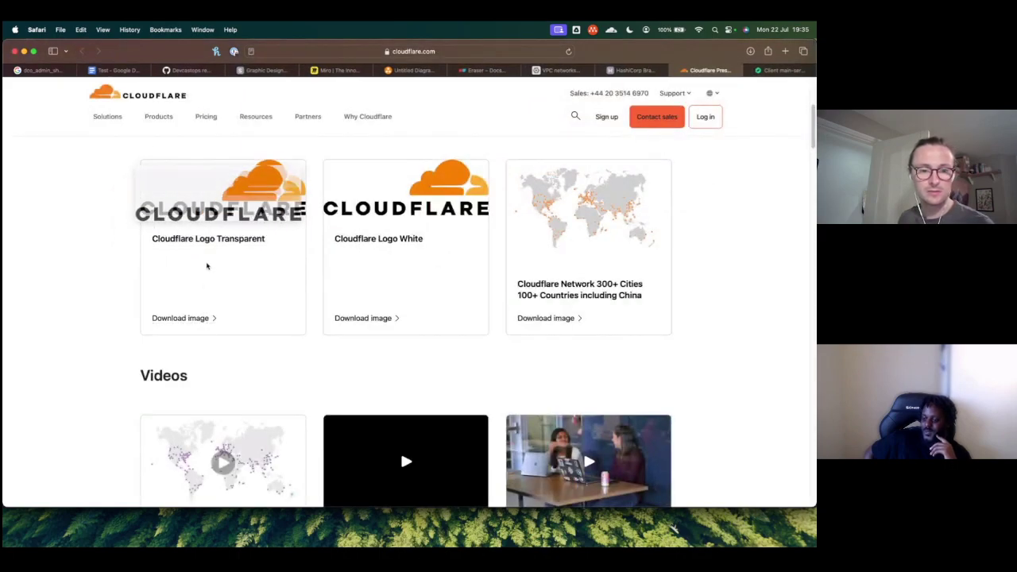
Step: Reopen the transparent Cloudflare logo image and copy it to the clipboard
left_click(195, 320)
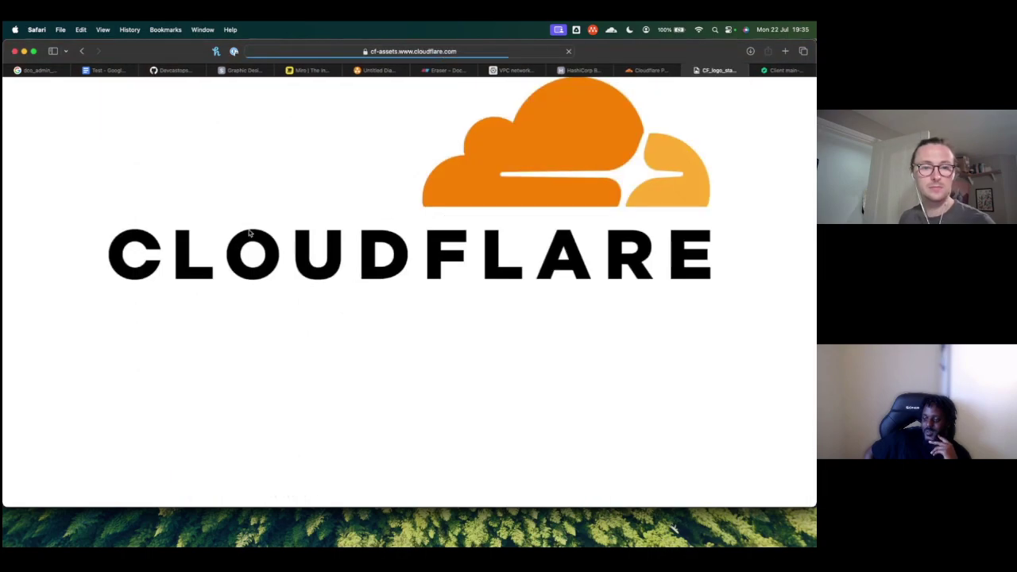
right_click(482, 199)
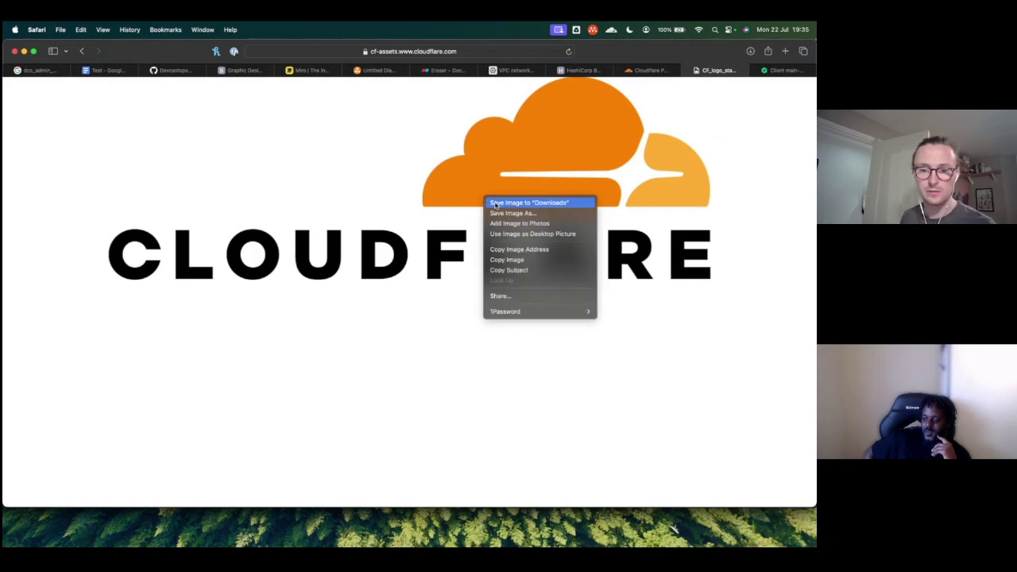
left_click(518, 260)
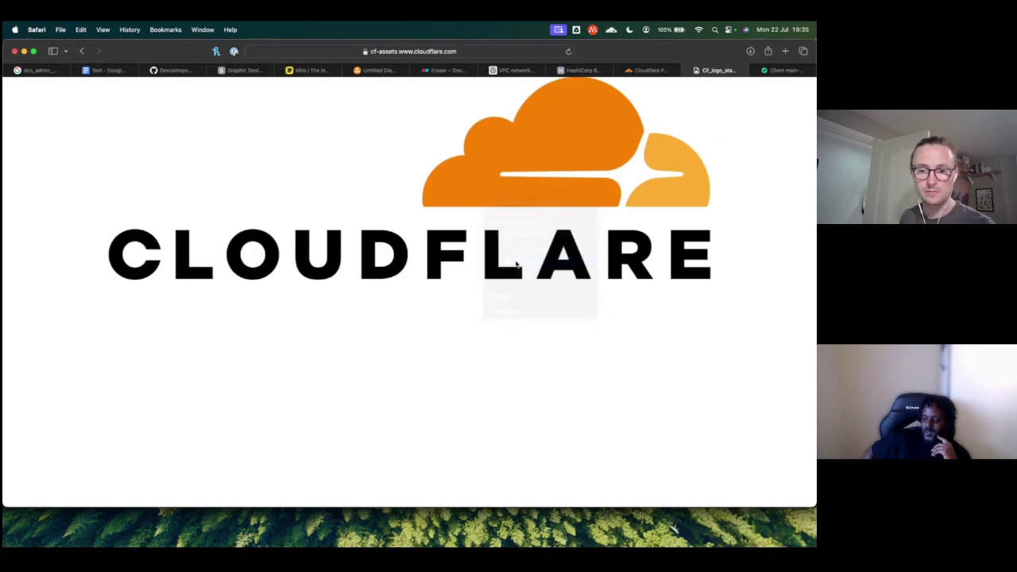
key("super+Tab")
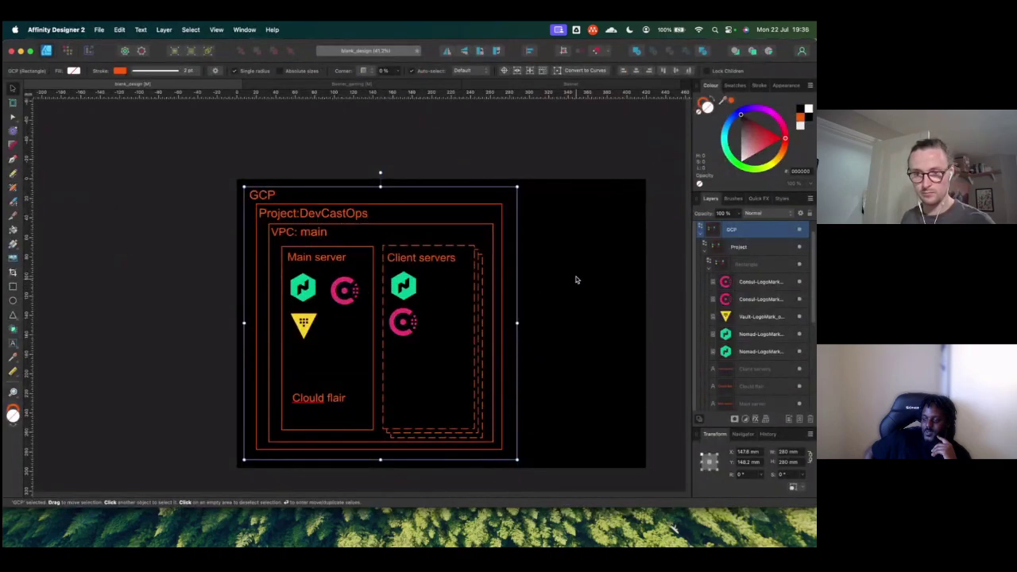
Step: Paste the Cloudflare logo into the diagram, delete it again, and return to the logo in Safari
key("super+v")
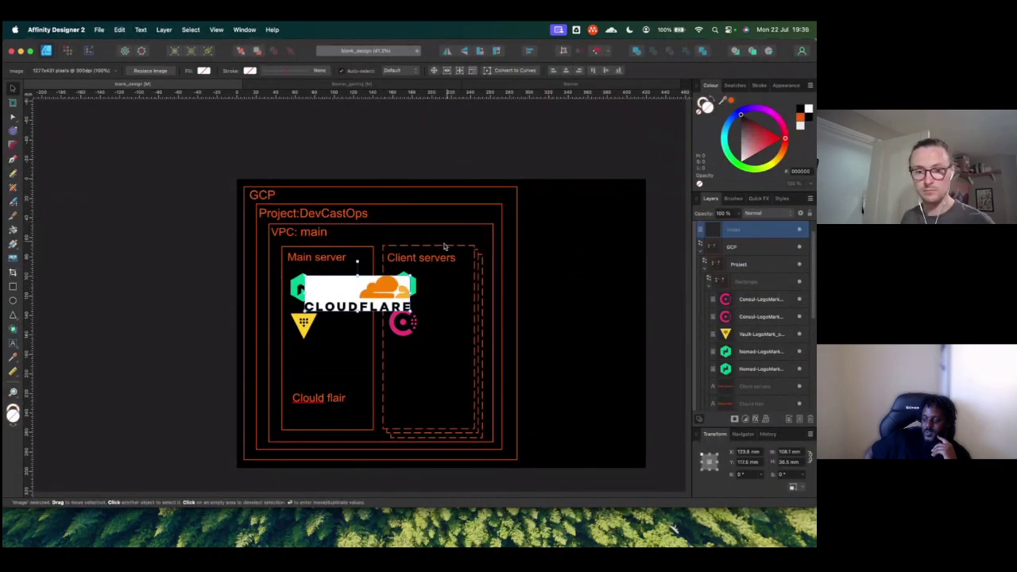
key("BackSpace")
left_click(393, 292)
key("super+Tab")
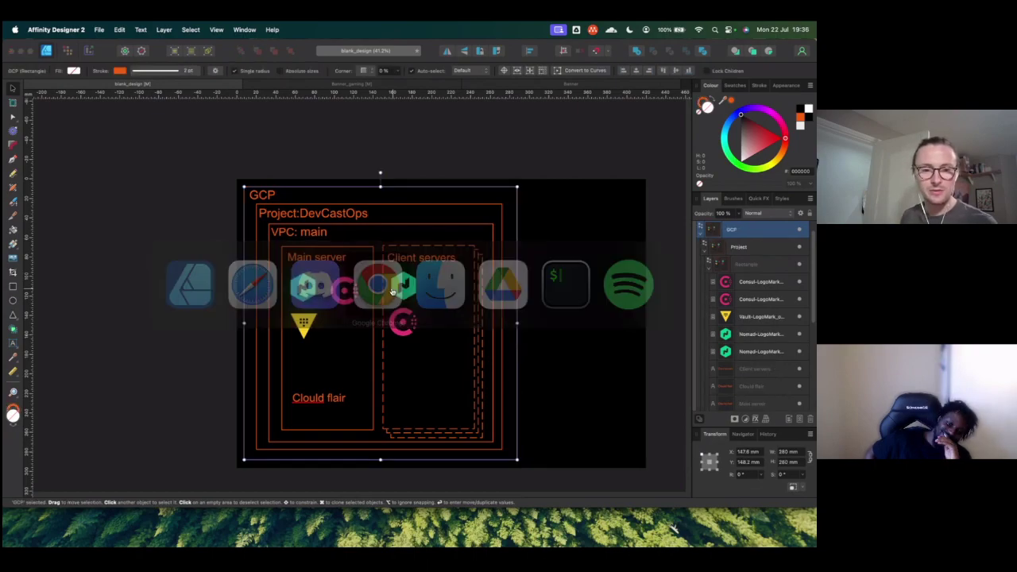
key("super+Tab")
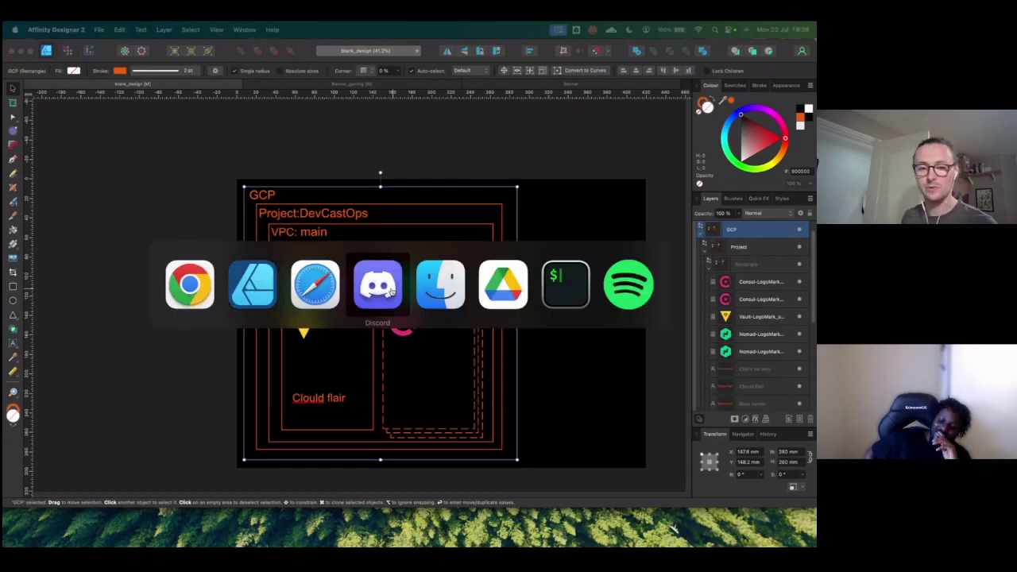
left_click(321, 300)
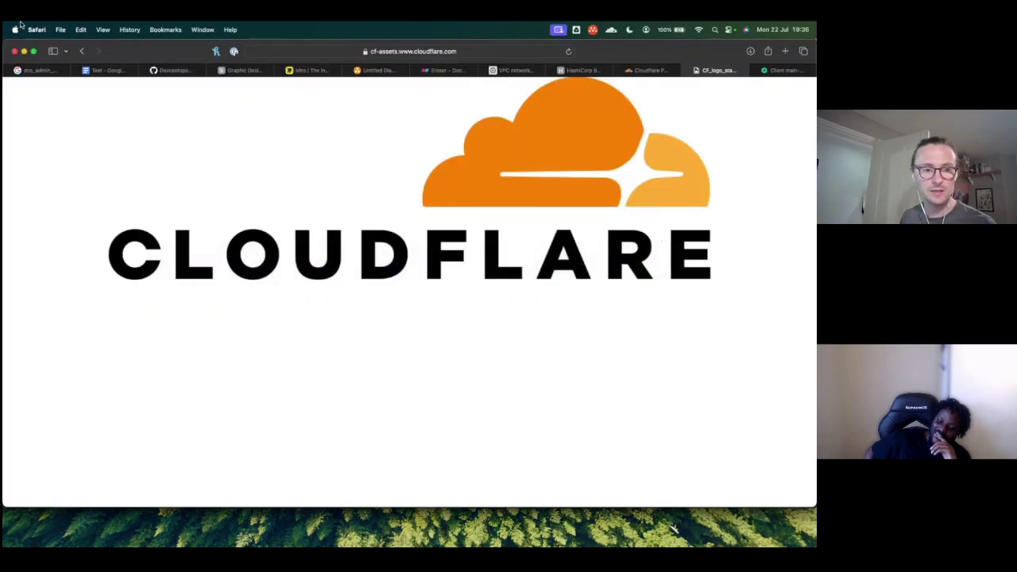
Step: Save the transparent Cloudflare logo's linked file to Downloads, then head back to Affinity Designer 2
left_click(81, 51)
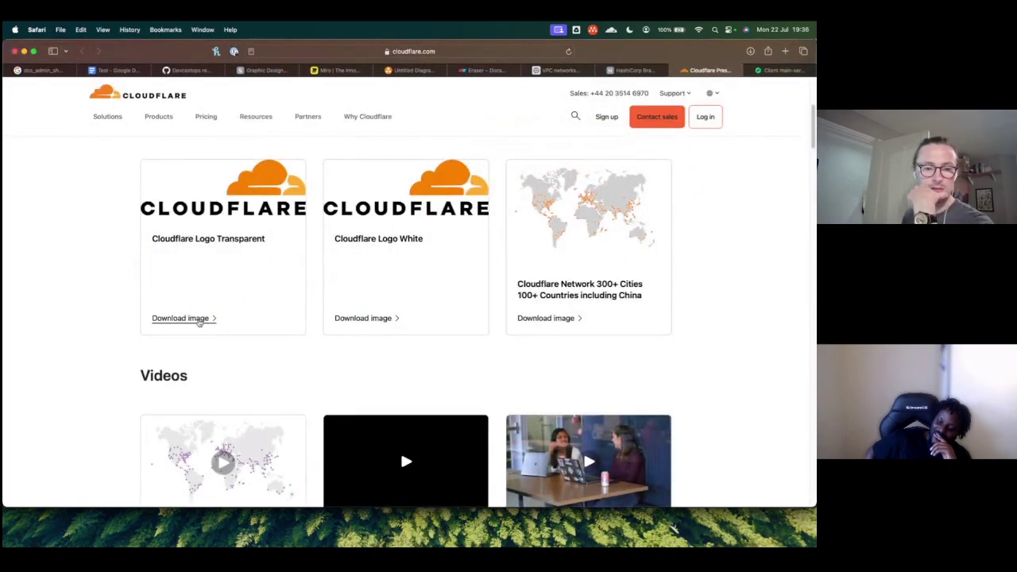
scroll(215, 264, "down", 5)
scroll(214, 264, "up", 3)
scroll(215, 264, "up", 6)
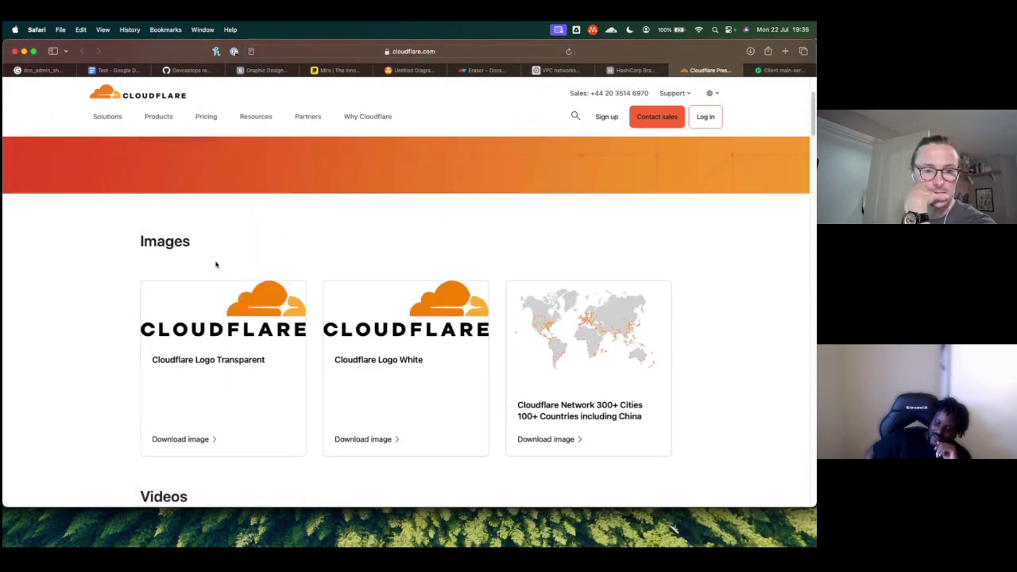
scroll(198, 238, "up", 2)
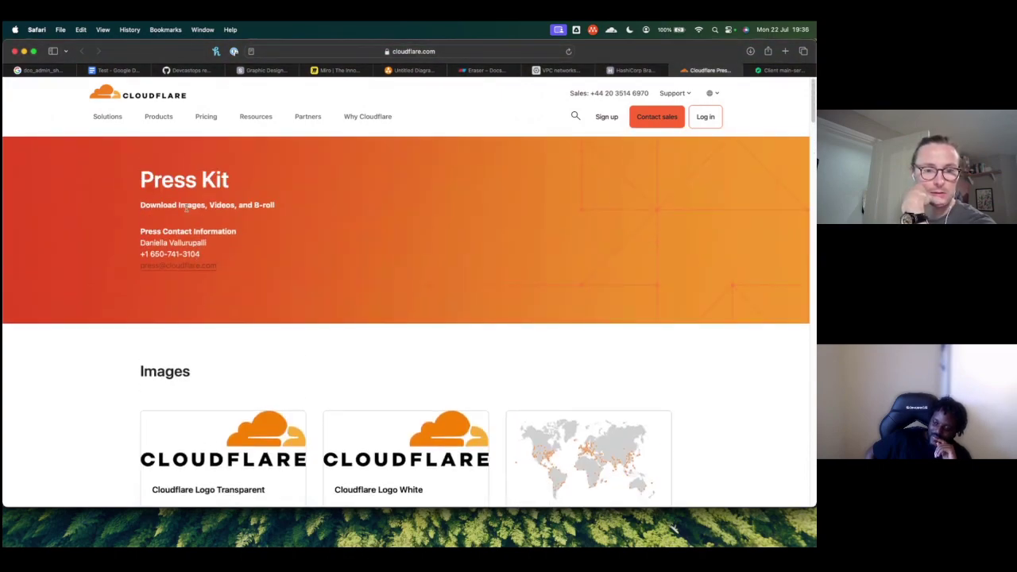
scroll(191, 341, "down", 3)
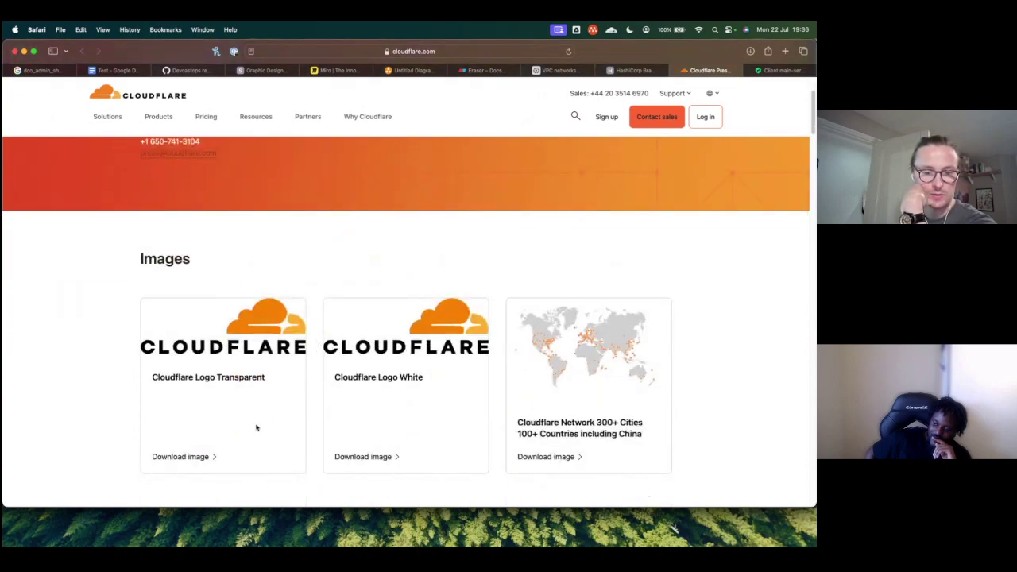
right_click(203, 456)
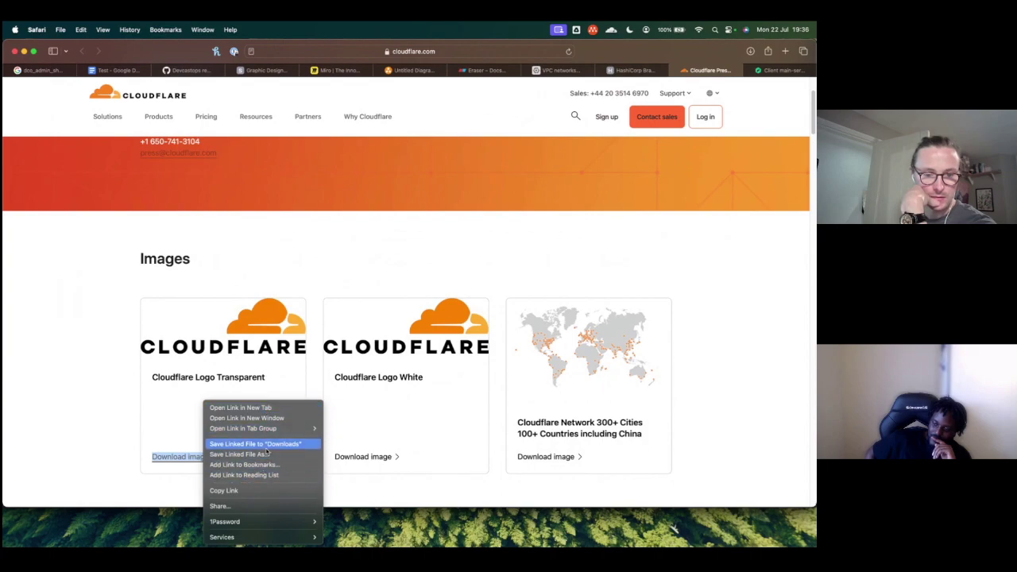
left_click(266, 444)
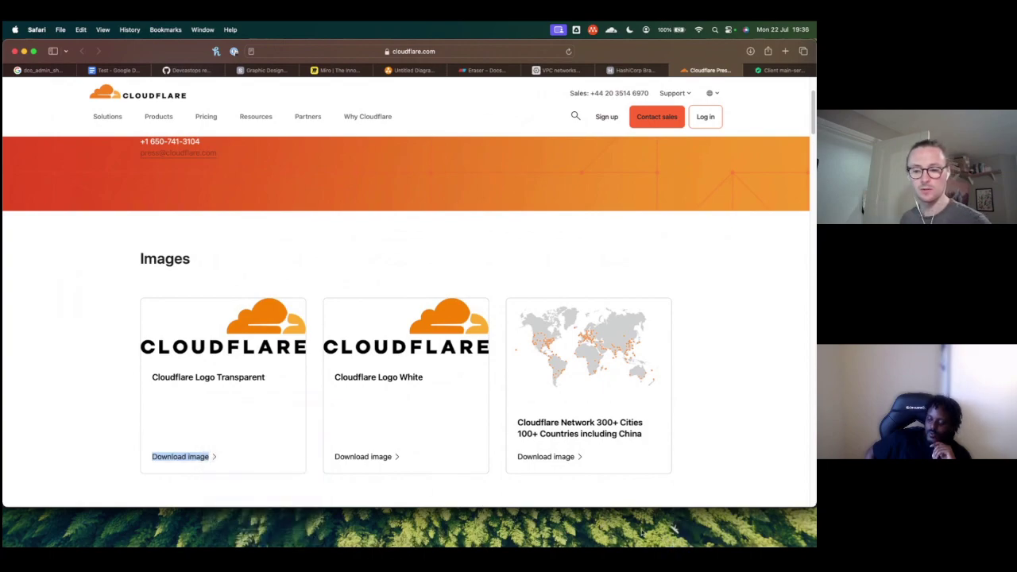
mouse_move(681, 536)
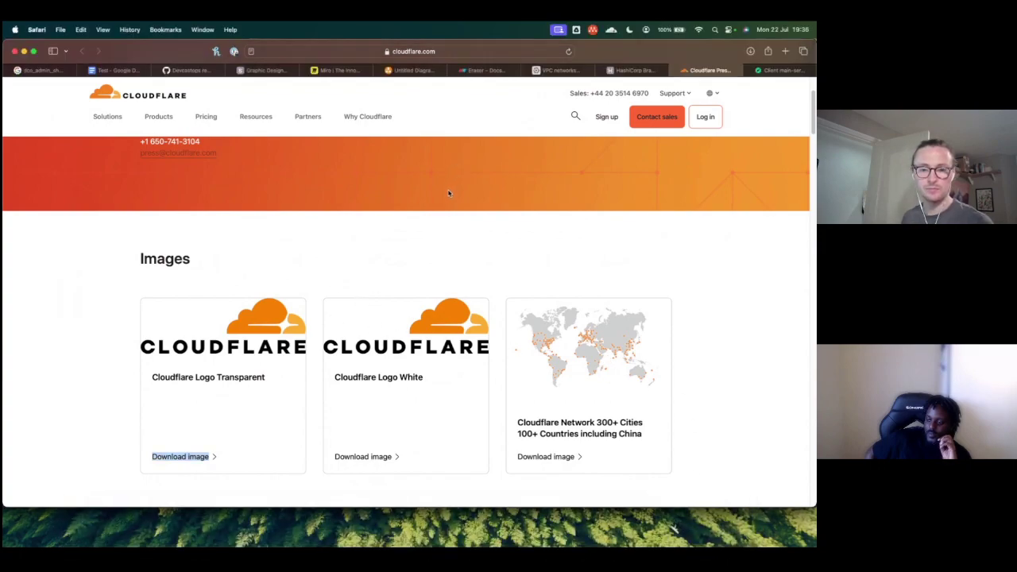
key("super+Tab")
key("super+Tab")
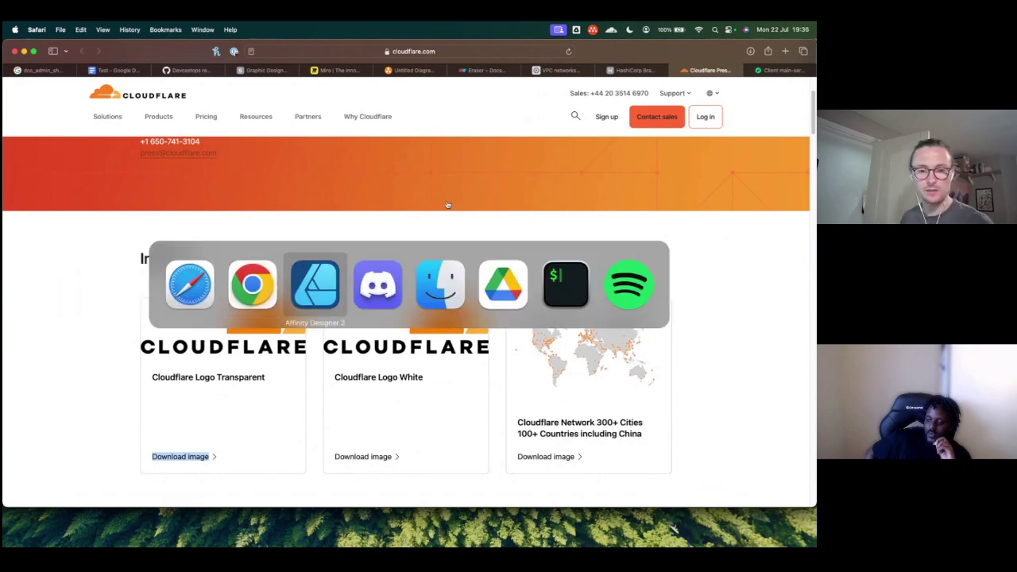
key("super+Tab")
key("super+Tab")
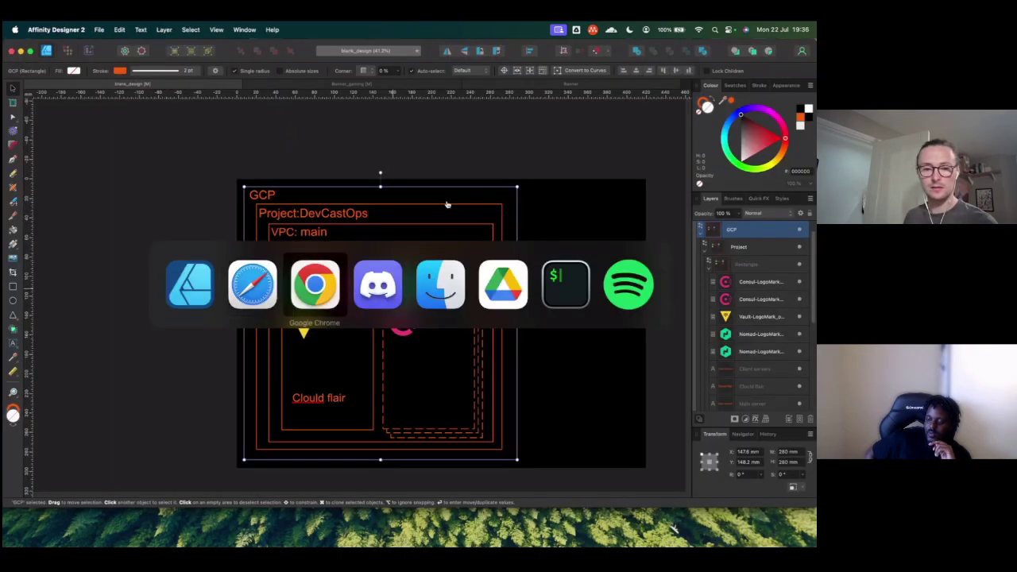
Step: Fix the 'Clould flair' label to read 'Cloud flair' by deleting the extra 'l'
left_click(256, 289)
key("super+Tab")
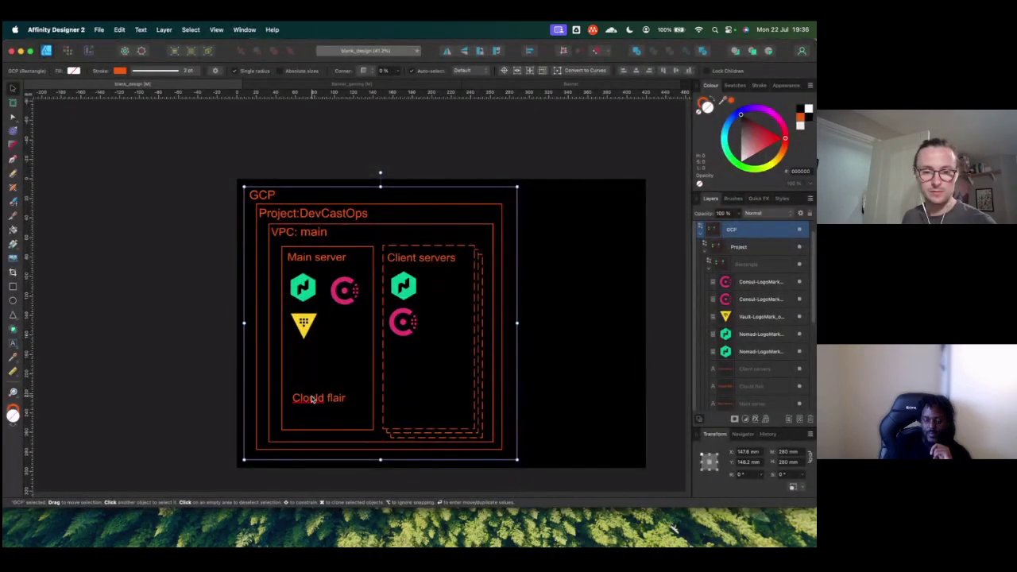
left_click(314, 403)
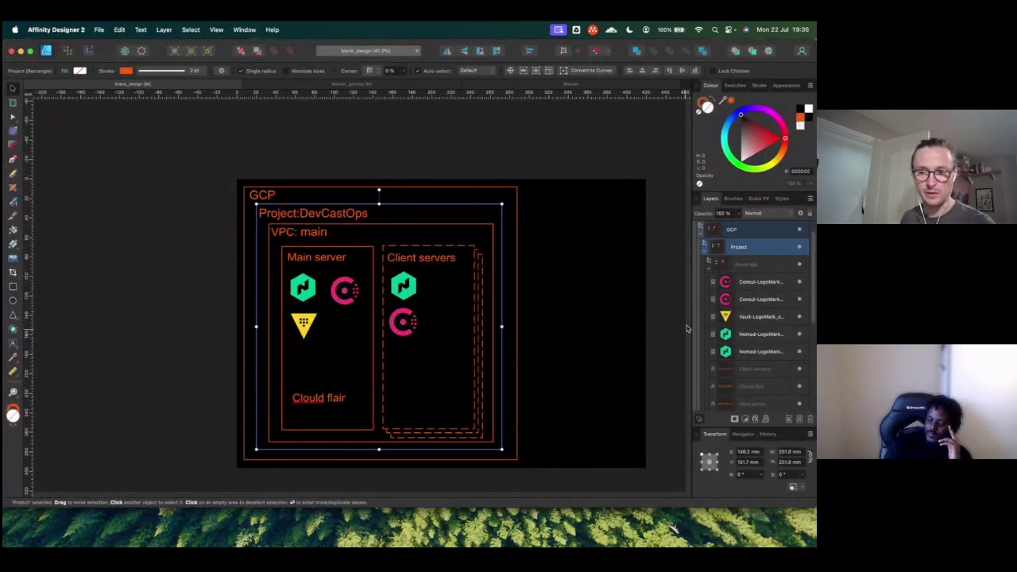
scroll(750, 379, "down", 1)
left_click(750, 380)
right_click(314, 400)
left_click(312, 404)
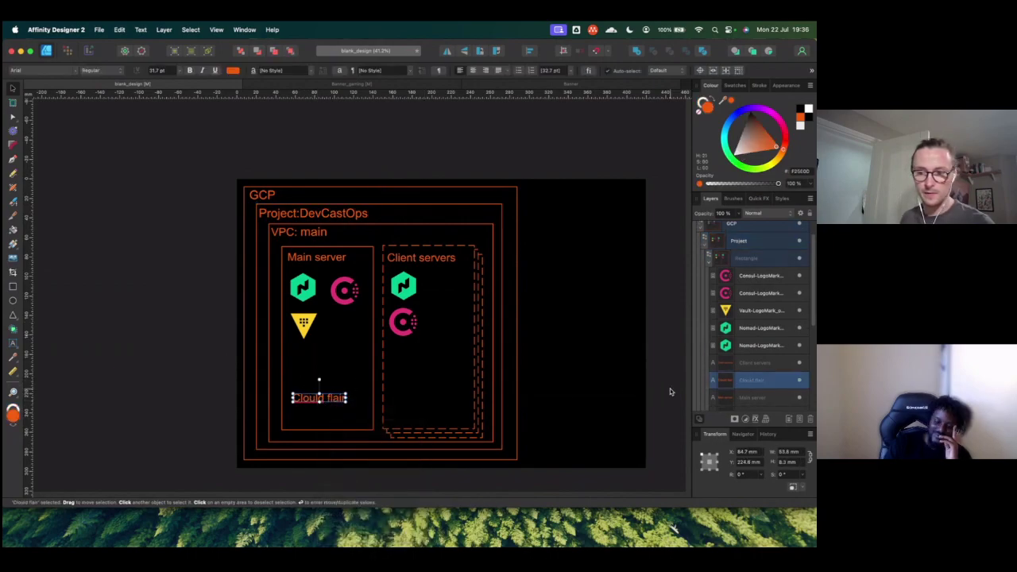
double_click(747, 381)
double_click(326, 396)
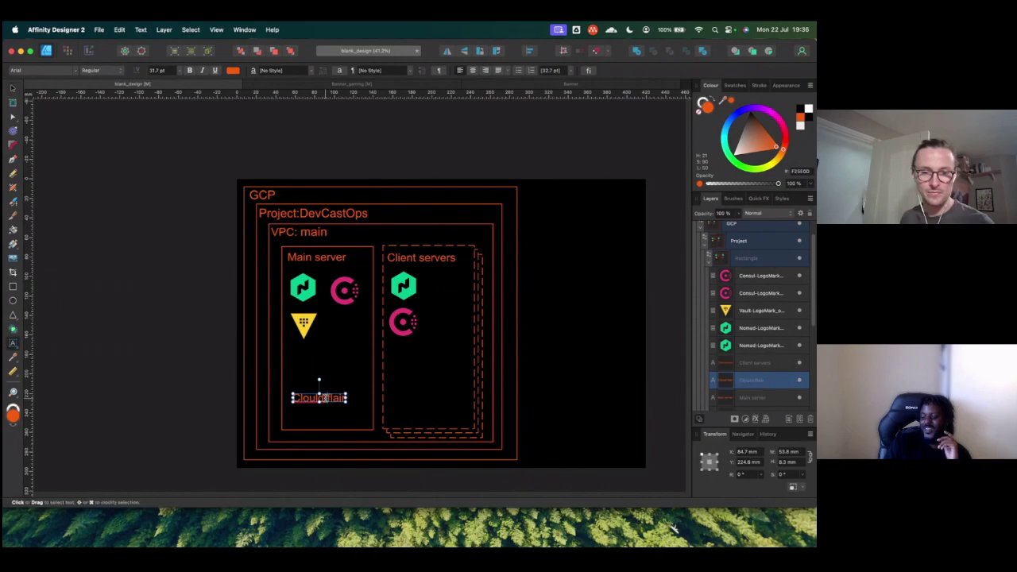
key("BackSpace")
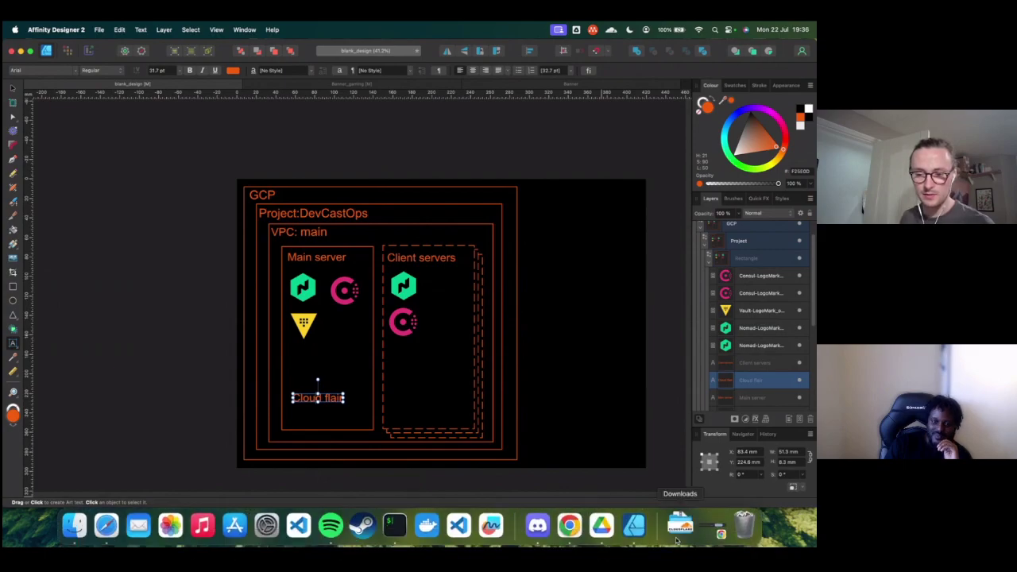
Step: Drop the downloaded CF_logo into the Main server box and slide the Cloud flair text behind it
left_click(679, 526)
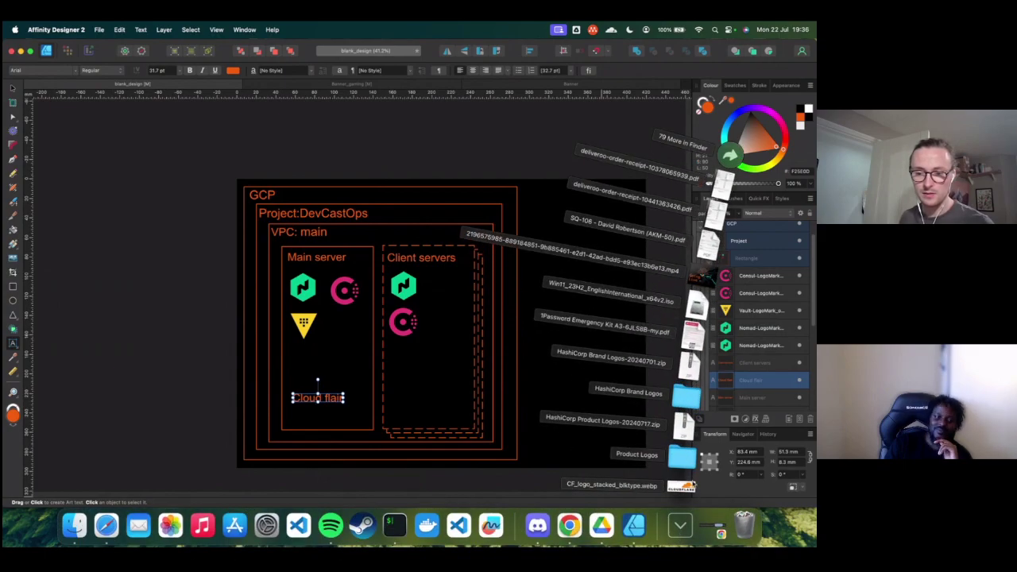
left_click_drag(680, 480, 321, 404)
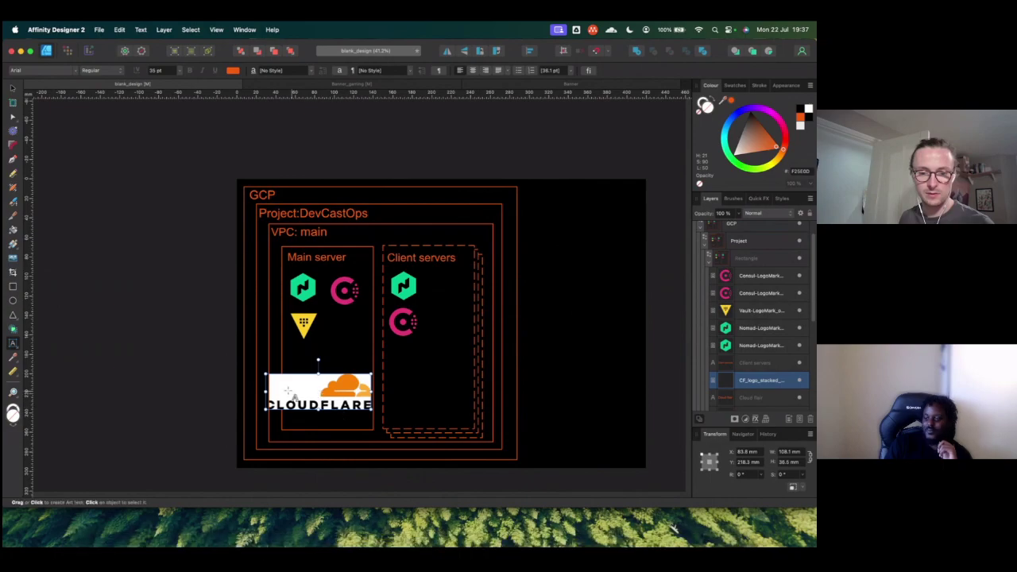
left_click(270, 369)
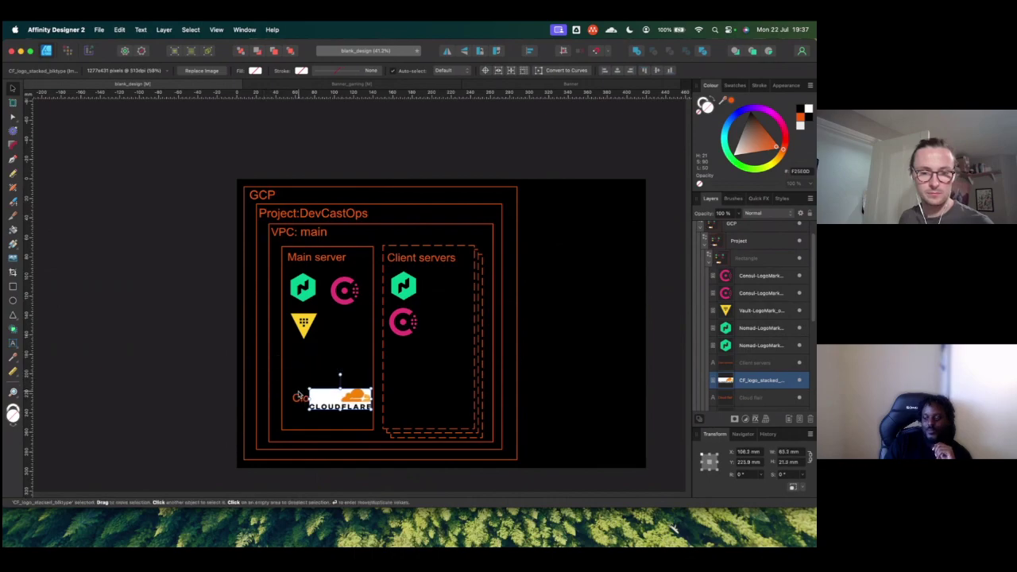
left_click(300, 397)
left_click_drag(301, 397, 320, 384)
left_click(329, 404)
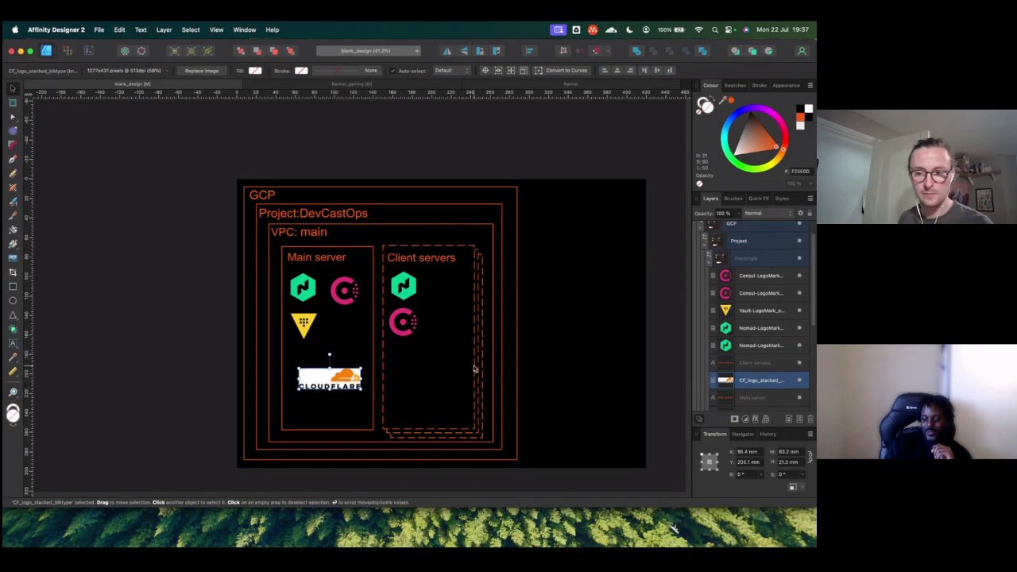
scroll(742, 342, "down", 4)
scroll(743, 342, "down", 1)
left_click(742, 383)
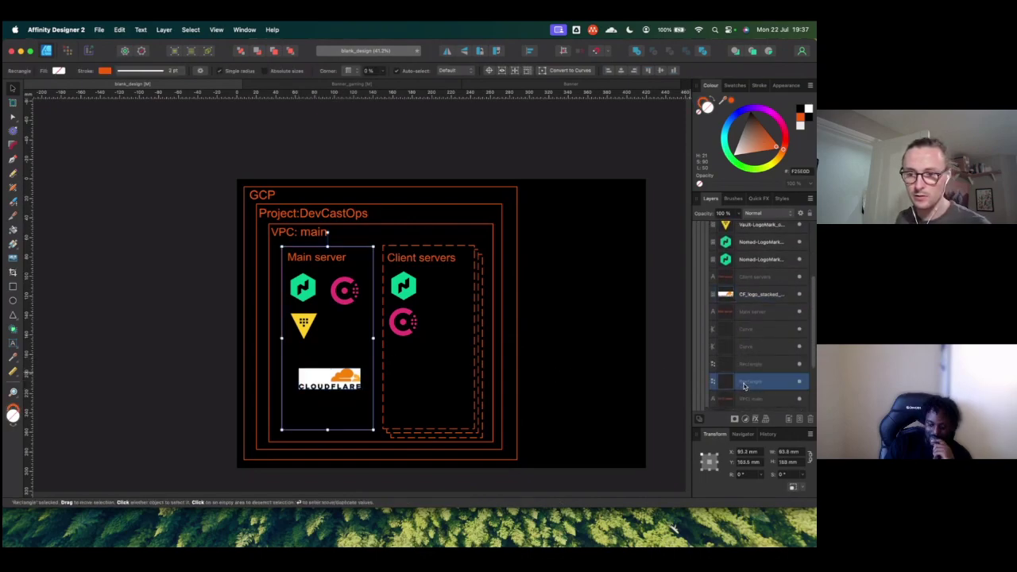
Step: Nest the Cloudflare logo under the rectangle layer and rename that rectangle 'Main server'
left_click_drag(749, 294, 752, 380)
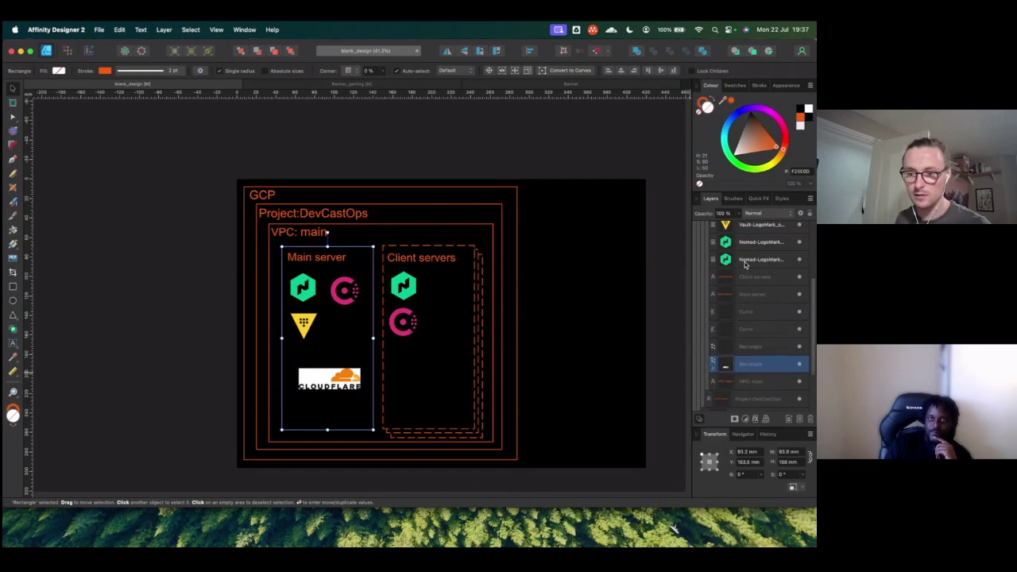
right_click(747, 367)
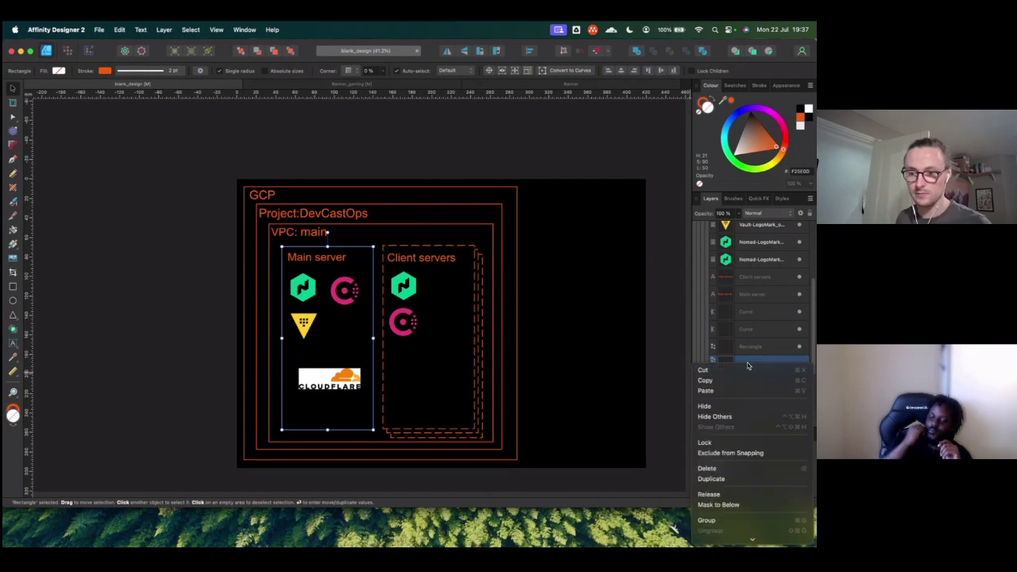
double_click(751, 364)
type("Main server")
key("Return")
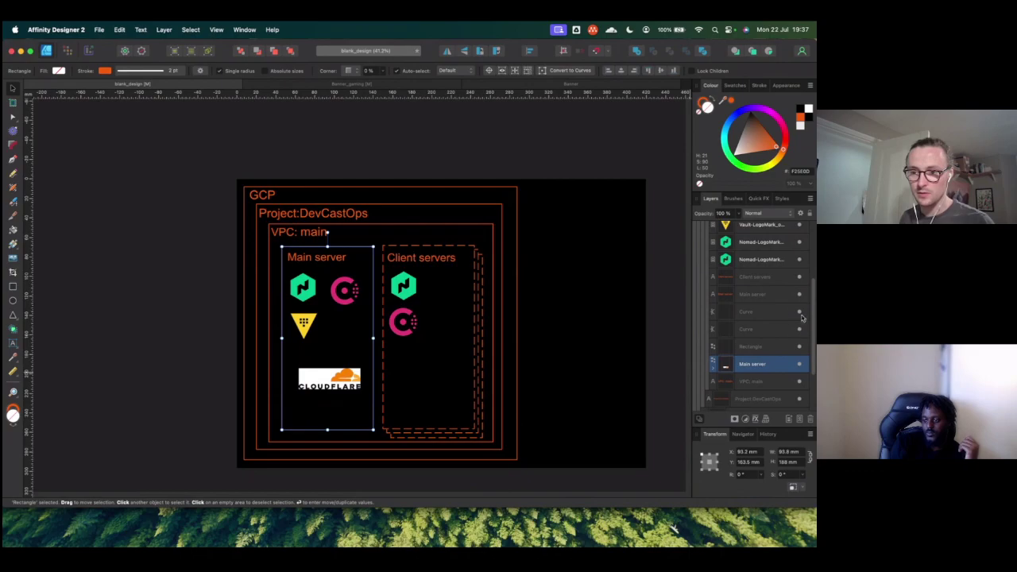
Step: Nest the Nomad logo inside the Main server rectangle layer
left_click(757, 259)
left_click_drag(757, 259, 760, 365)
scroll(751, 280, "up", 1)
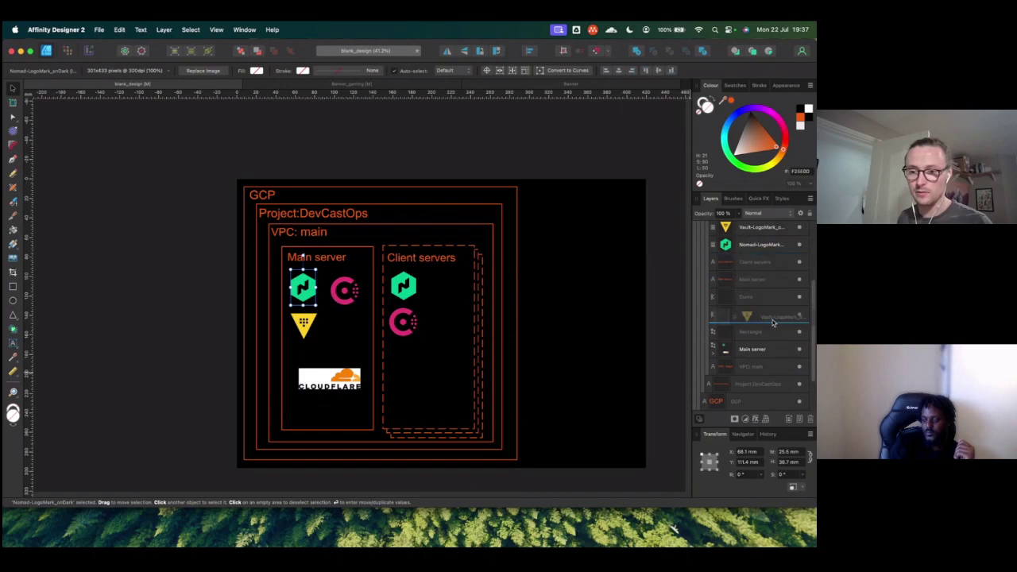
scroll(765, 300, "down", 1)
scroll(760, 286, "up", 1)
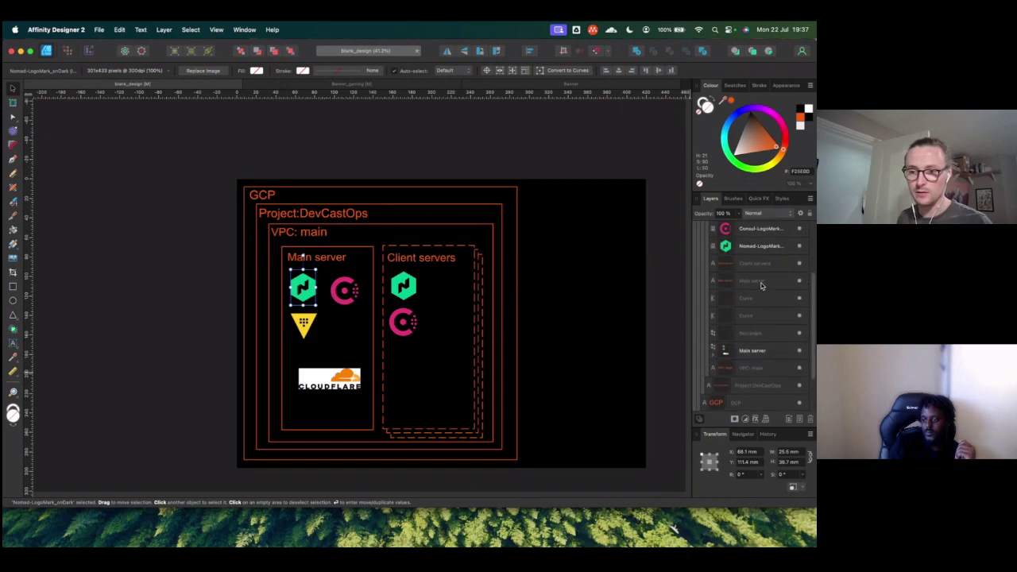
scroll(765, 353, "down", 1)
scroll(765, 299, "up", 2)
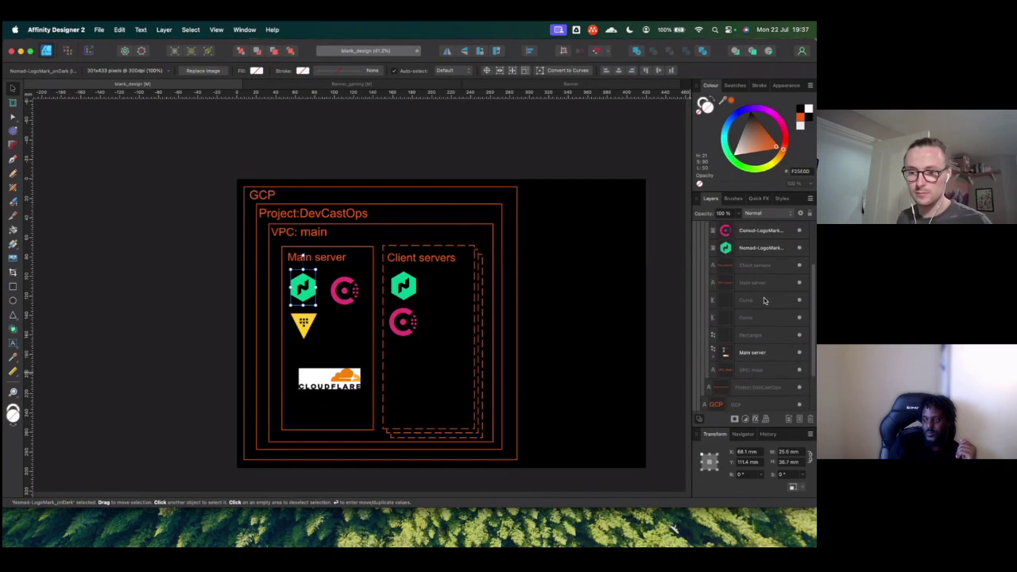
Step: Move the Consul logo layer down the stack and begin renaming the Client servers rectangle
left_click(758, 244)
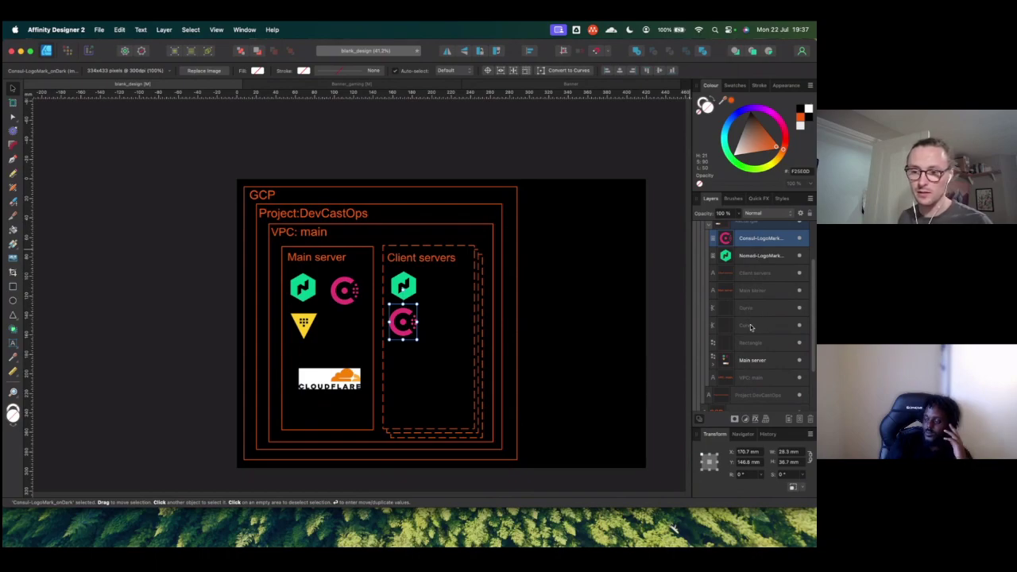
left_click_drag(759, 254, 760, 332)
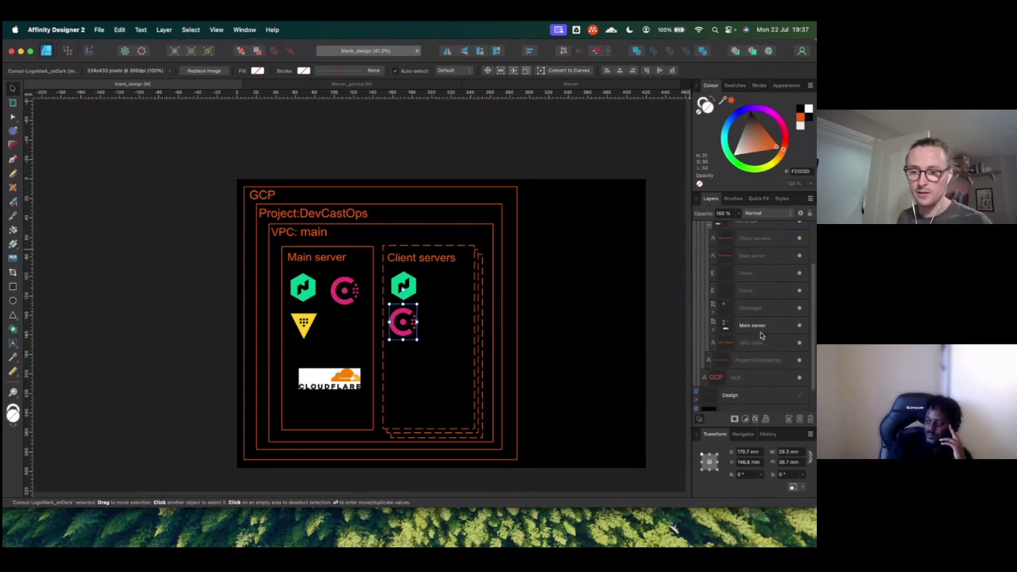
left_click(748, 307)
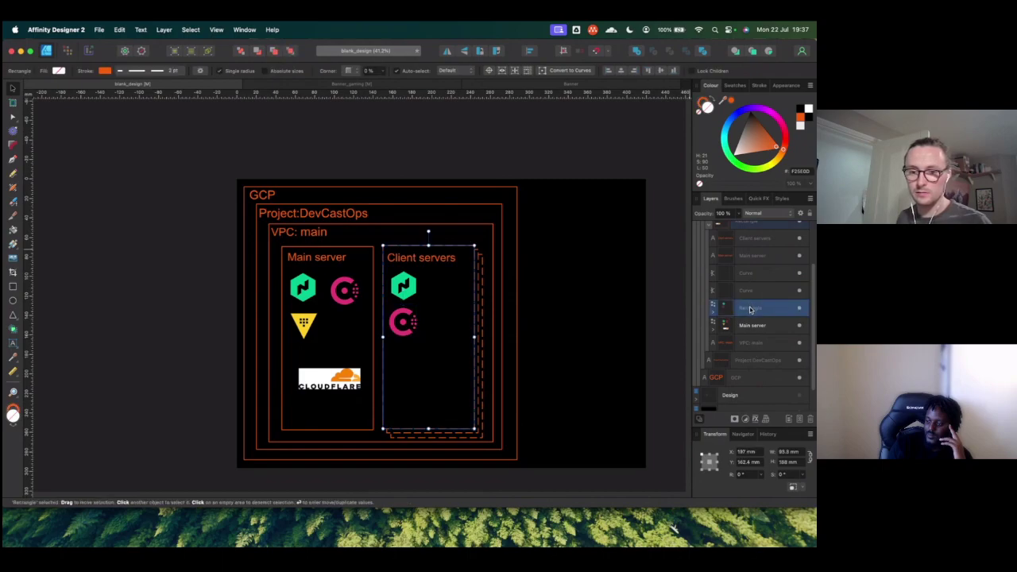
double_click(748, 308)
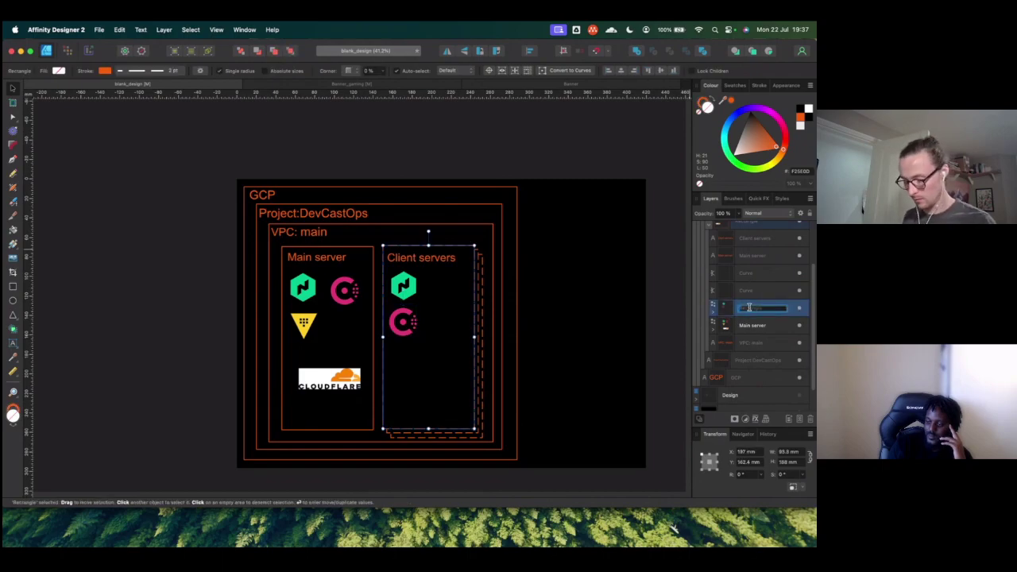
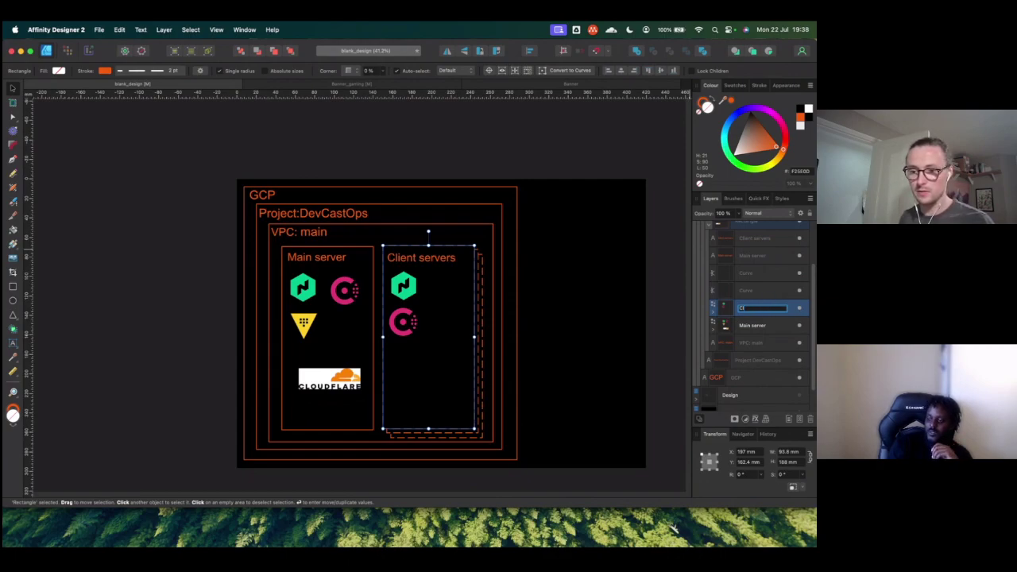
Step: Nudge the Main server box slightly right and down
key("Escape")
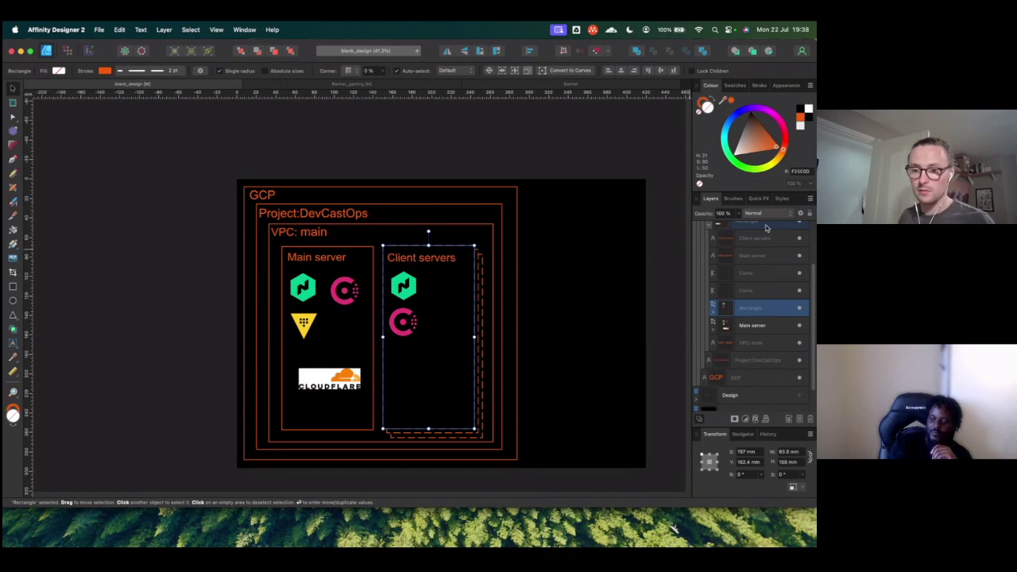
left_click(761, 326)
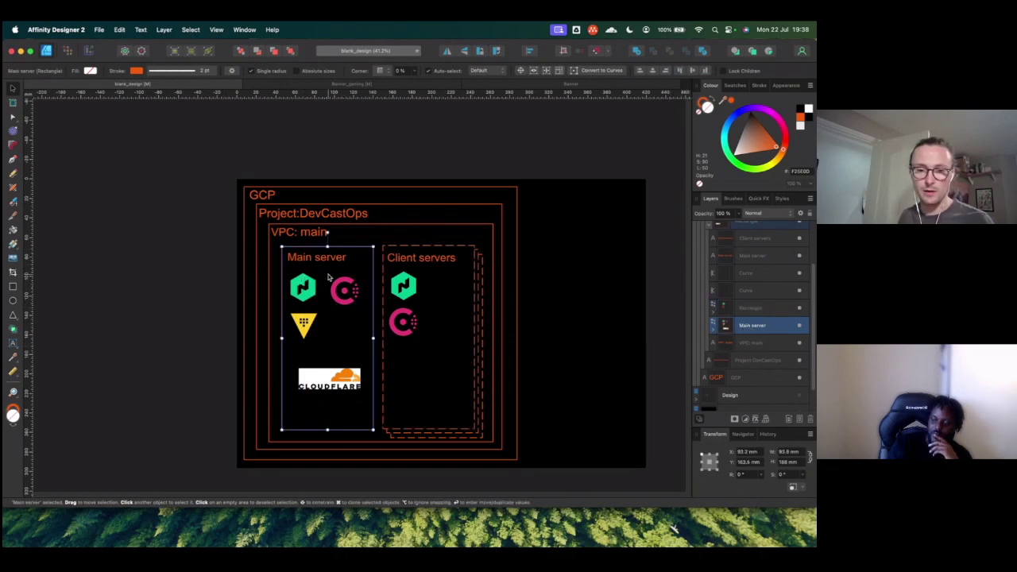
mouse_move(347, 271)
left_mouse_down()
mouse_move(365, 280)
mouse_move(346, 274)
left_mouse_up()
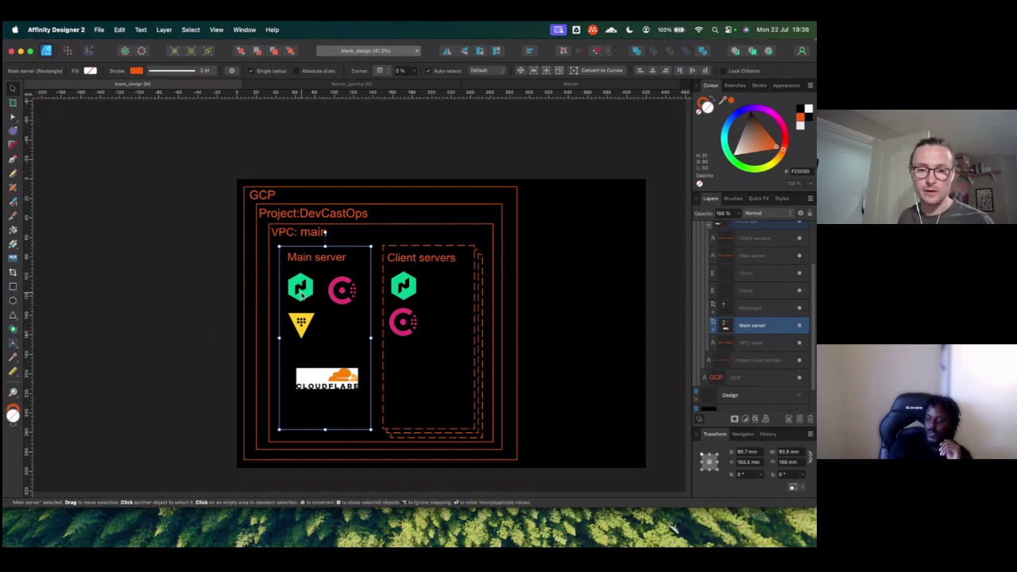
Step: Reposition the Consul logo, reorder the Main server label, and move the Cloudflare logo to the box bottom
left_click(715, 329)
left_click(739, 348)
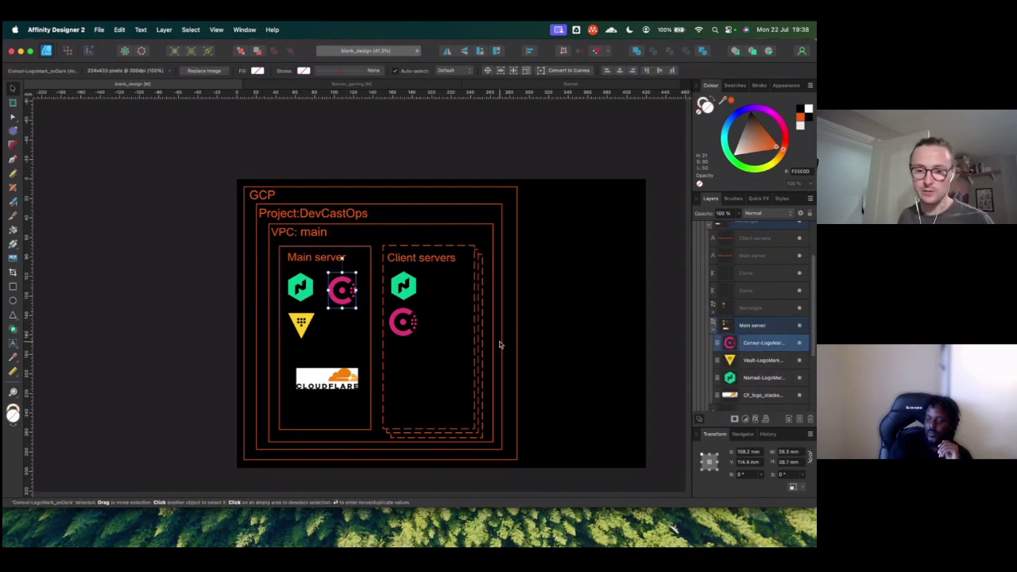
mouse_move(341, 290)
left_mouse_down()
mouse_move(409, 234)
mouse_move(342, 291)
left_mouse_up()
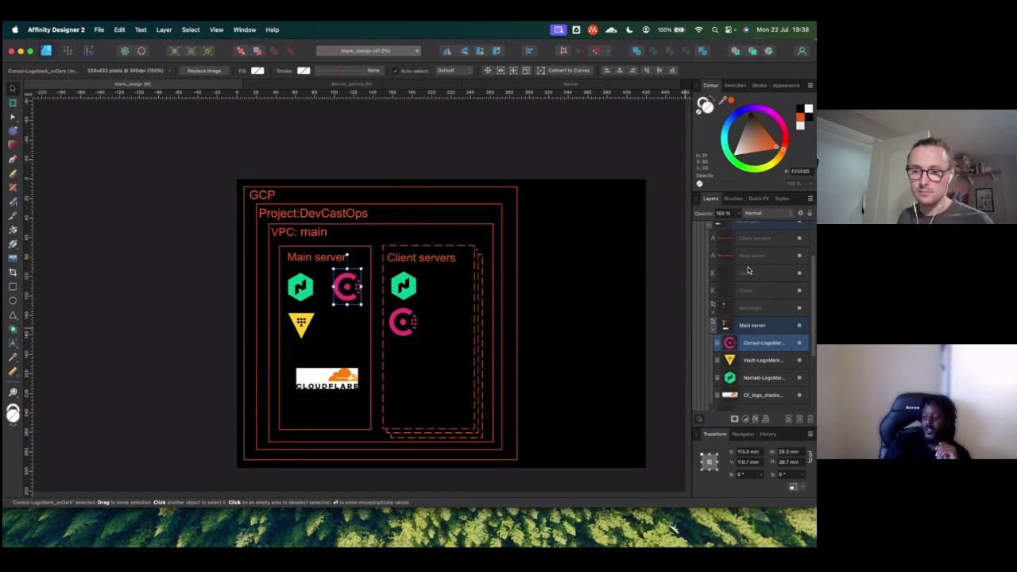
left_click_drag(759, 325, 759, 325)
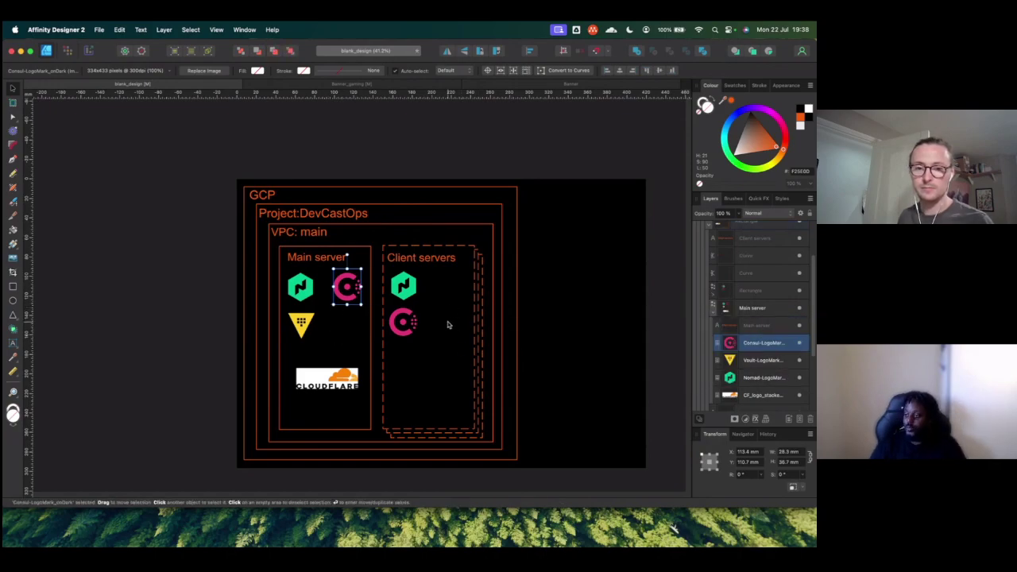
left_click_drag(331, 380, 354, 421)
Step: Shrink the Cloudflare logo and place it just below the Vault logo in Main server
left_click(129, 376)
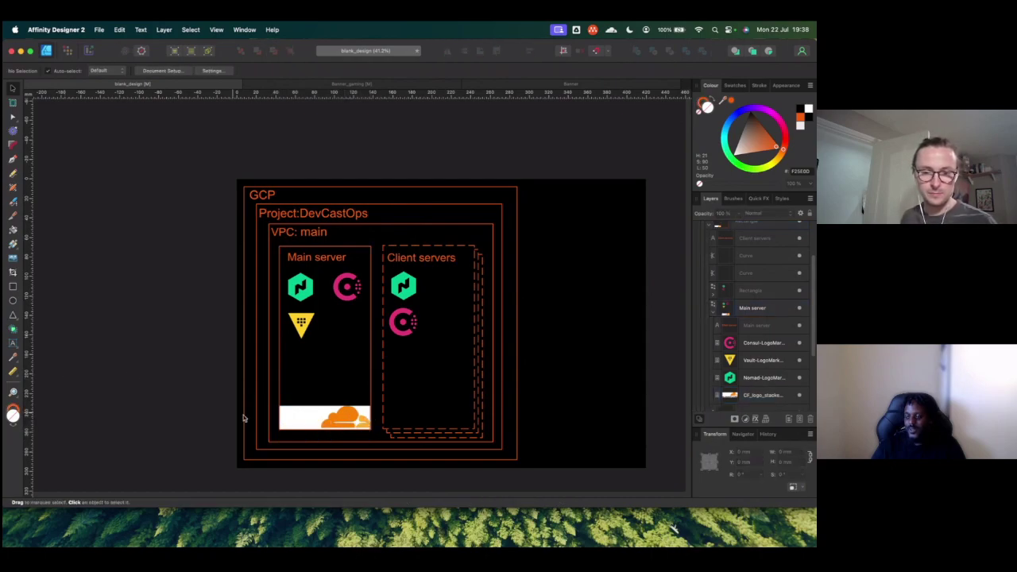
scroll(362, 429, "up", 10)
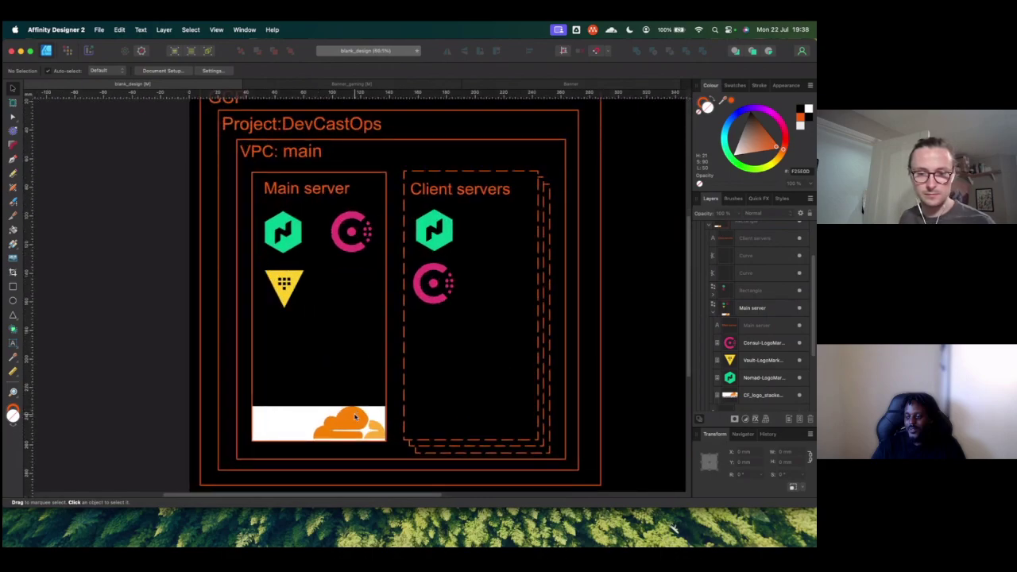
left_click(358, 424)
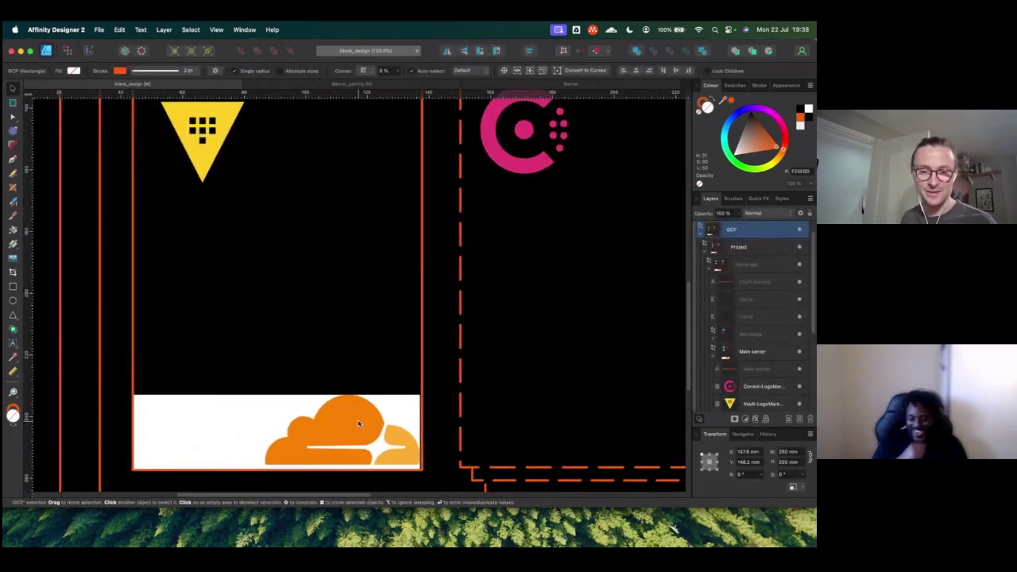
scroll(358, 424, "down", 5)
scroll(742, 381, "down", 1)
scroll(741, 380, "down", 3)
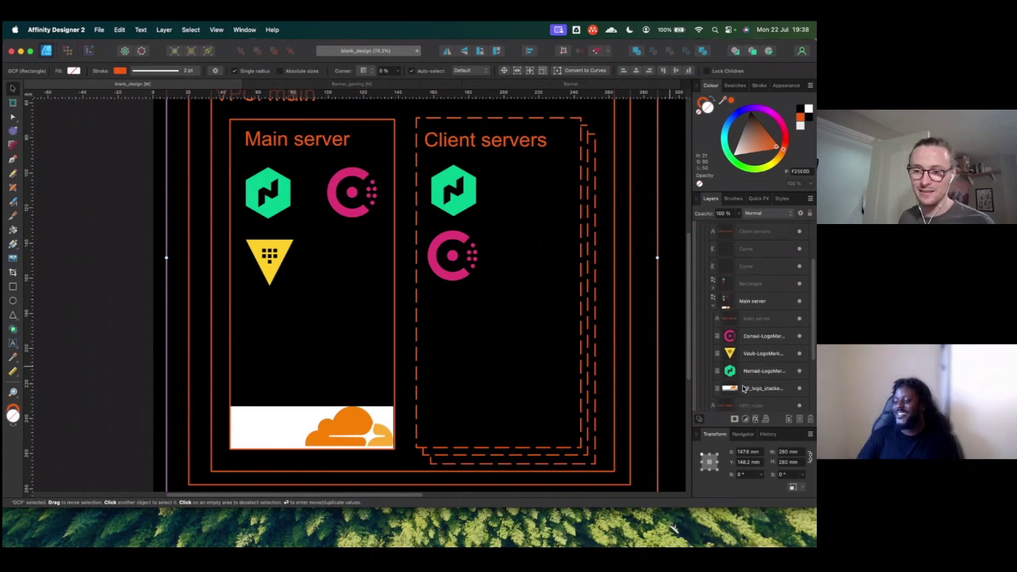
left_click(751, 388)
left_click_drag(262, 436, 262, 388)
left_click_drag(209, 358, 283, 320)
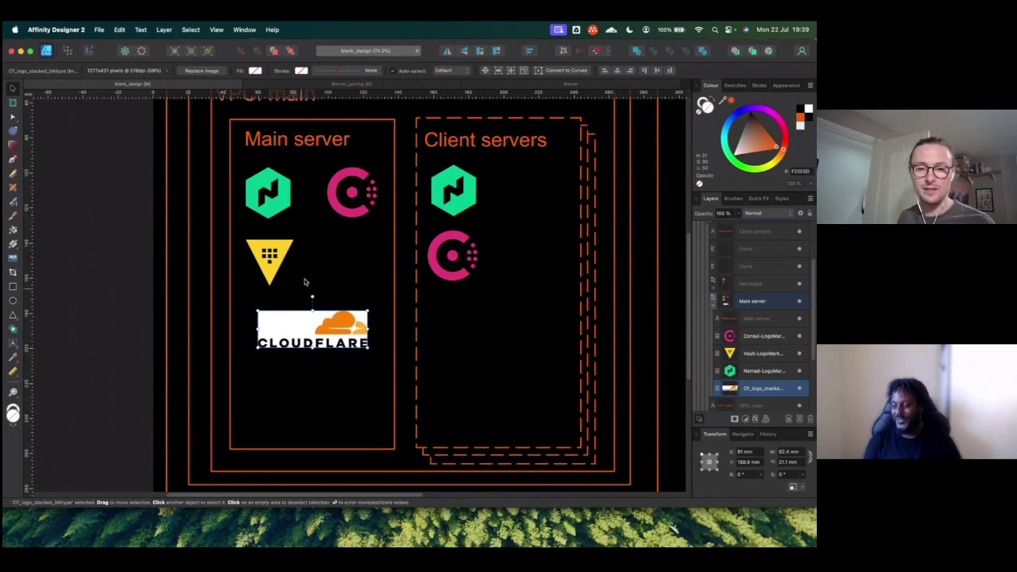
Step: Add a new empty layer in the Layers panel
scroll(406, 252, "up", 3)
scroll(406, 252, "right", 2)
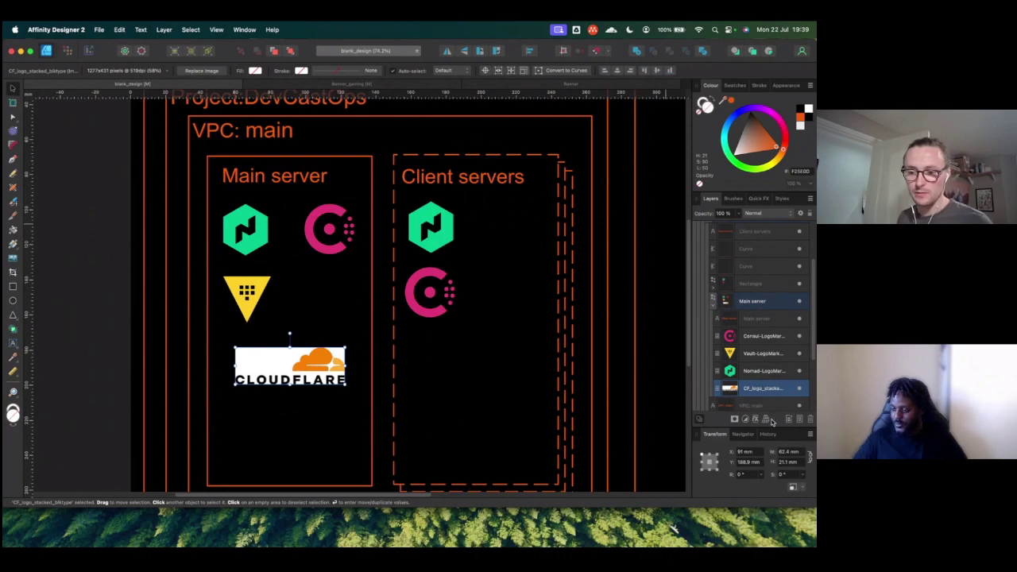
left_click(789, 421)
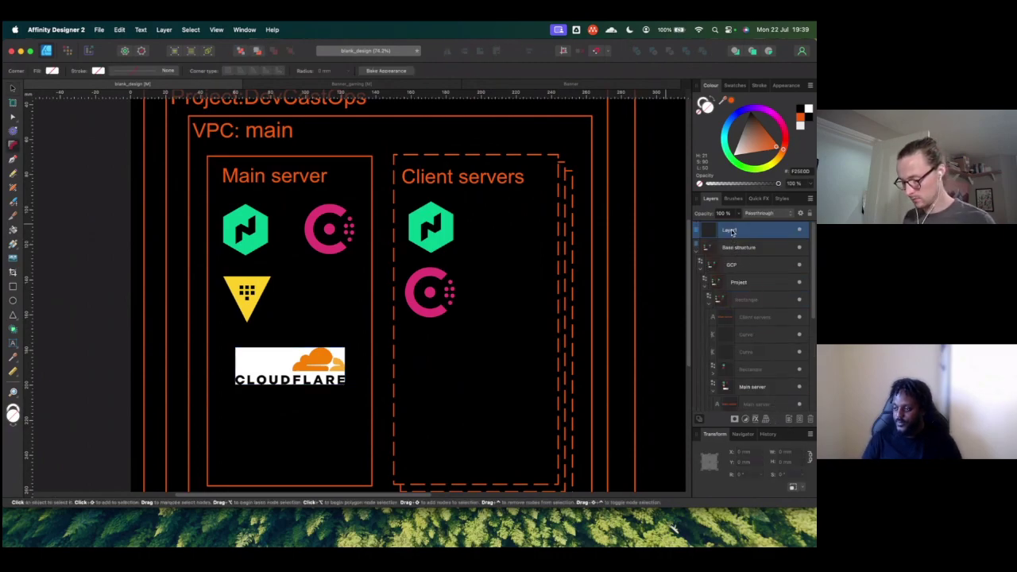
Step: Rename the new layer 'Client servers' and nest it inside the Project group
key("i")
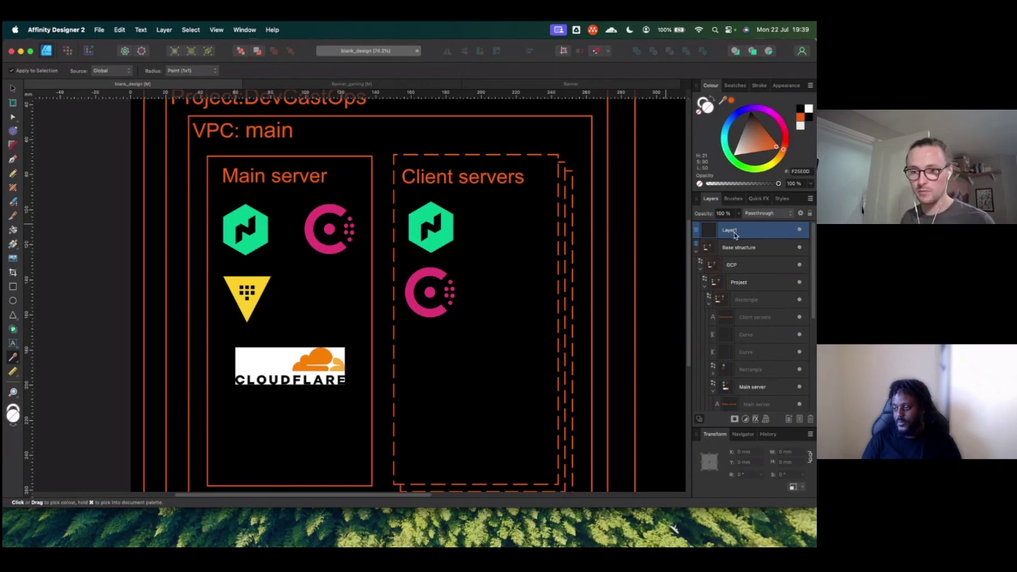
double_click(732, 230)
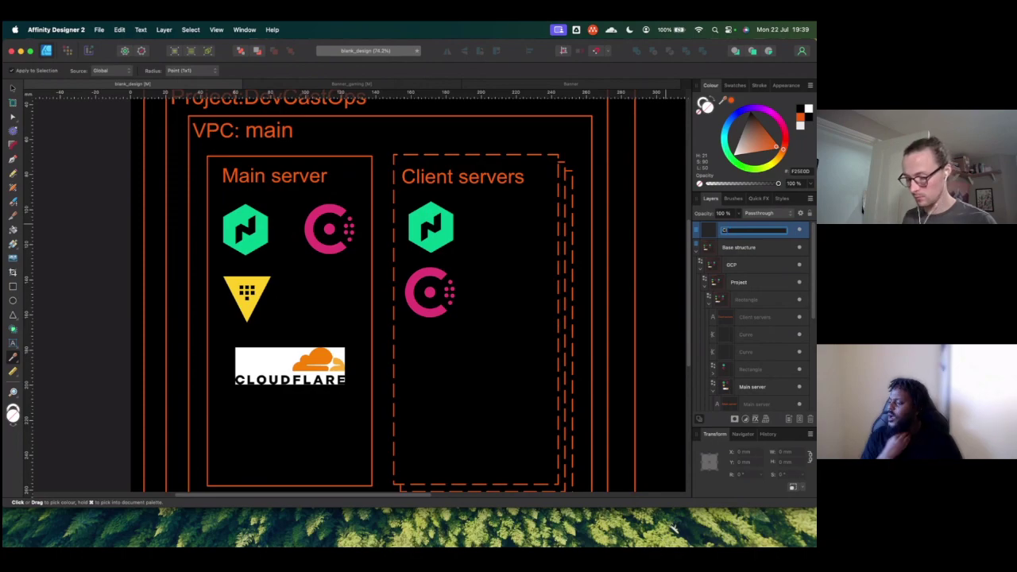
type("Client serve")
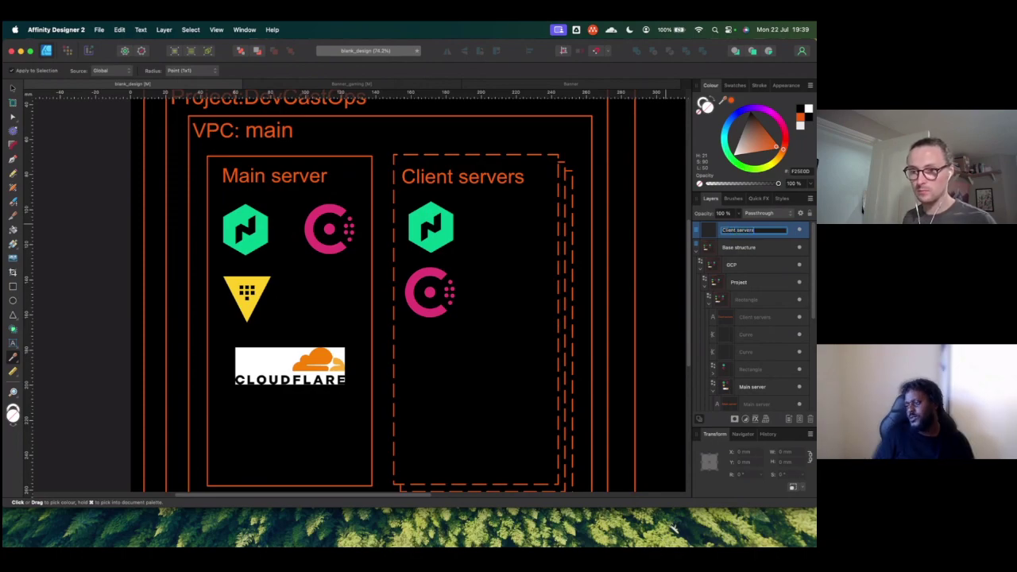
type("rs")
key("Return")
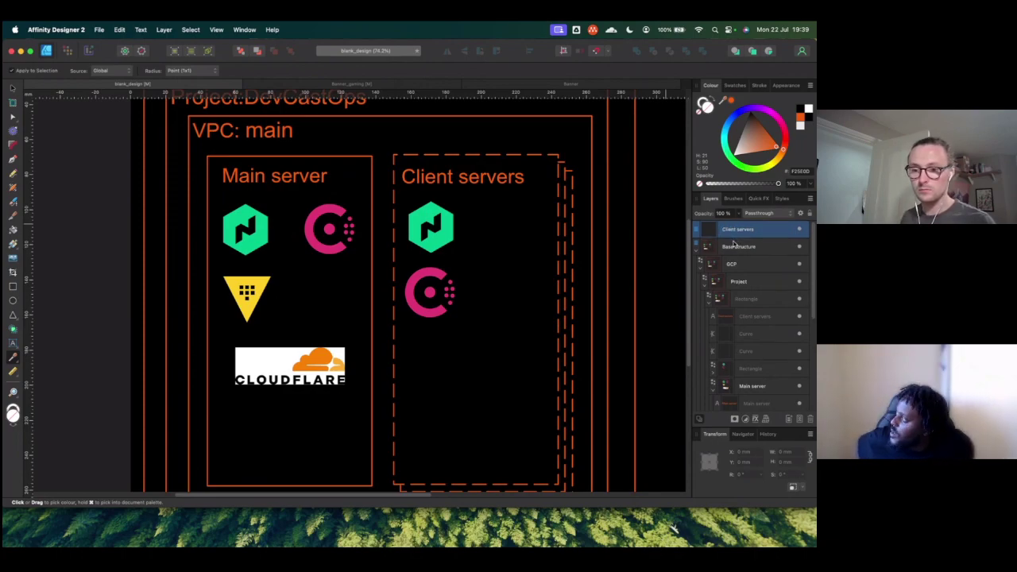
left_click_drag(725, 231, 739, 302)
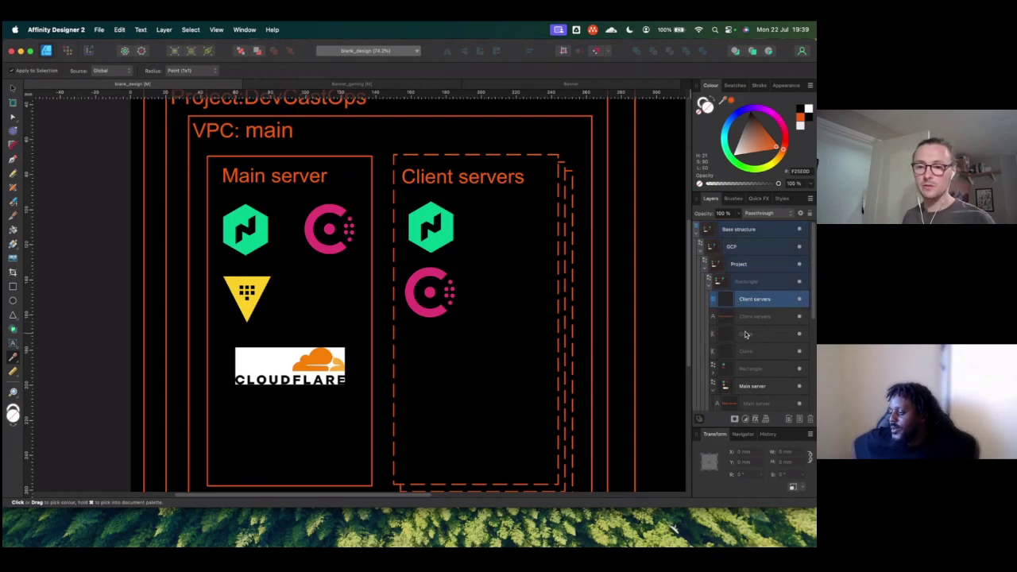
Step: Move the Client servers label, both Curve layers and the Rectangle into the Client servers layer
scroll(748, 386, "down", 1)
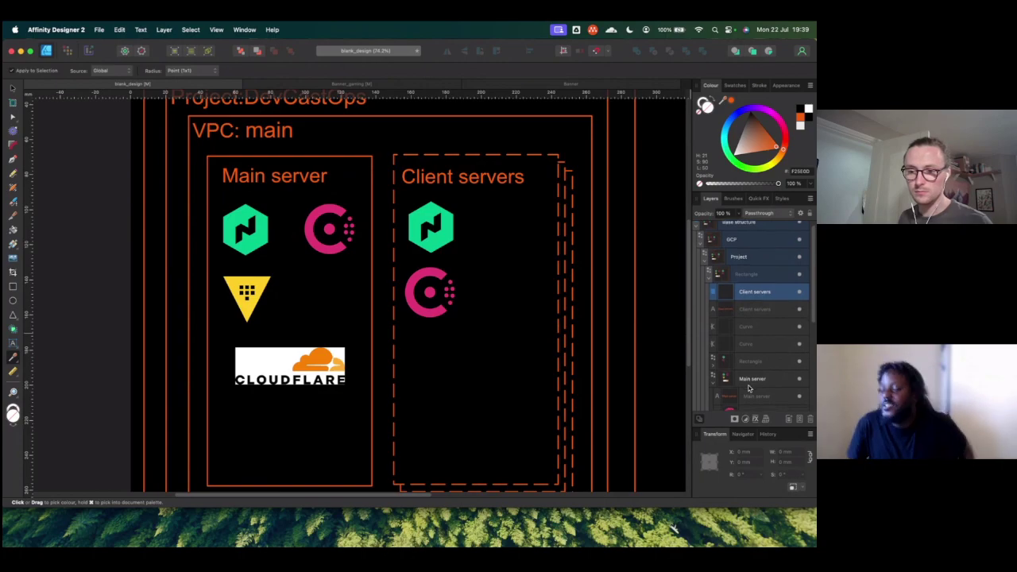
left_click(749, 315)
scroll(751, 319, "down", 5)
scroll(748, 339, "up", 2)
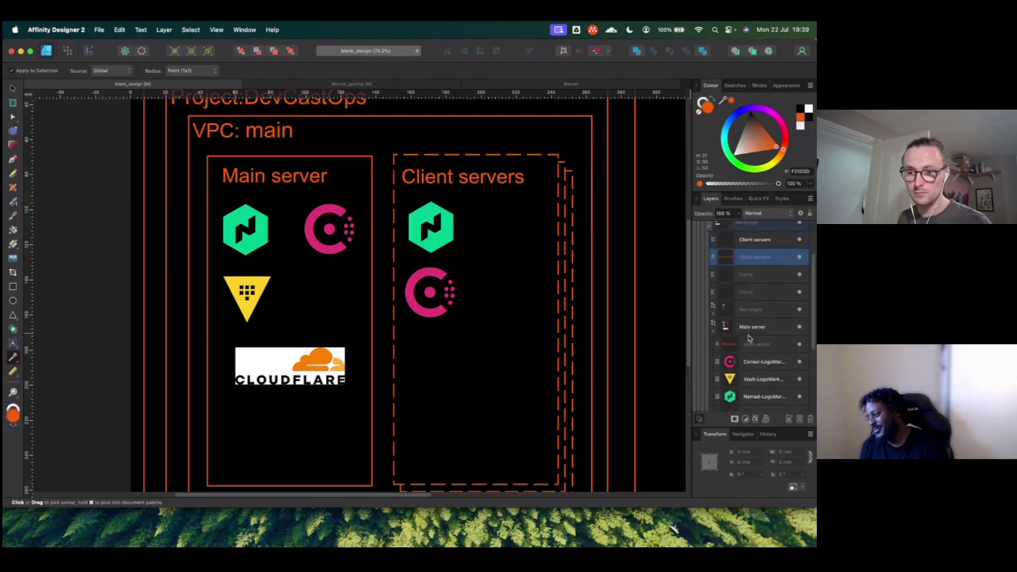
left_click_drag(745, 271, 753, 313)
scroll(754, 315, "up", 1)
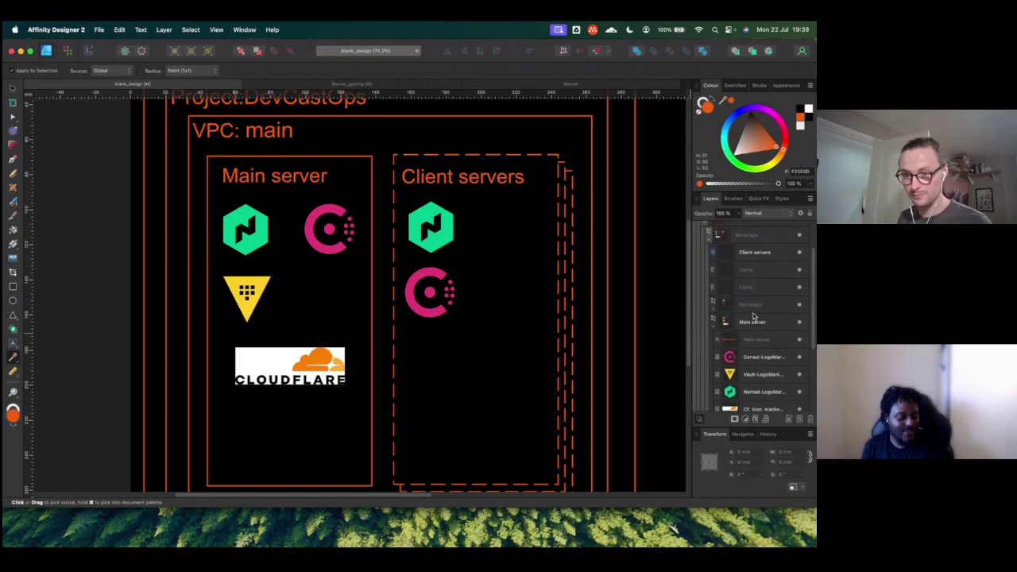
left_click(751, 306)
left_click(747, 274, "shift")
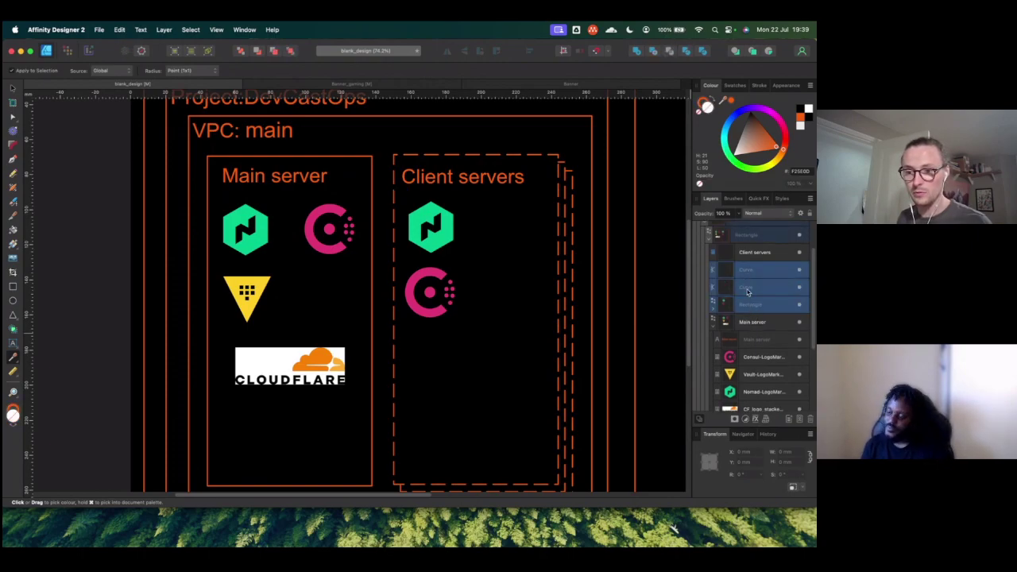
left_click_drag(749, 296, 749, 254)
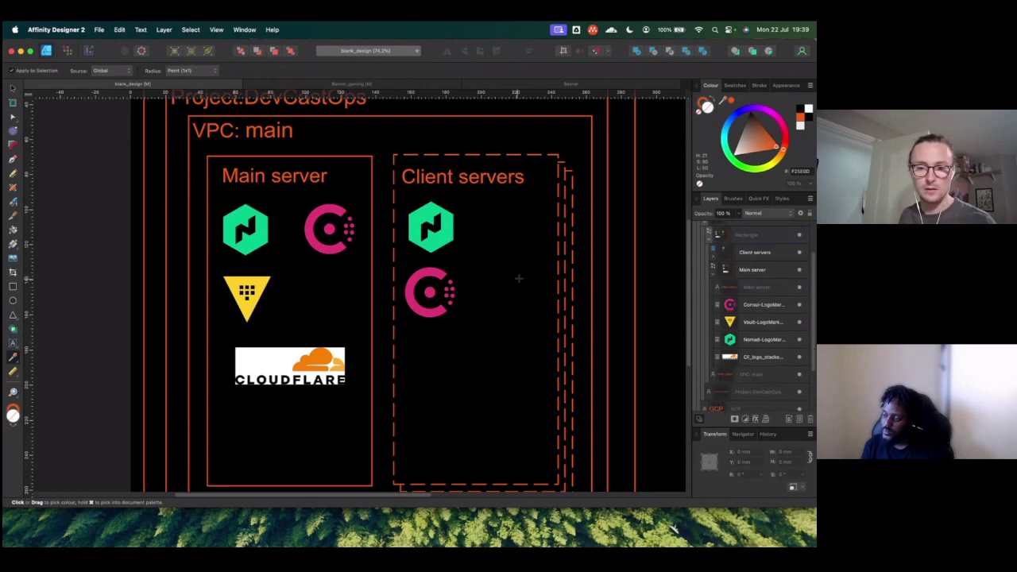
Step: Centre the Vault logo in Main server with small arrow-key nudges
scroll(495, 280, "down", 5)
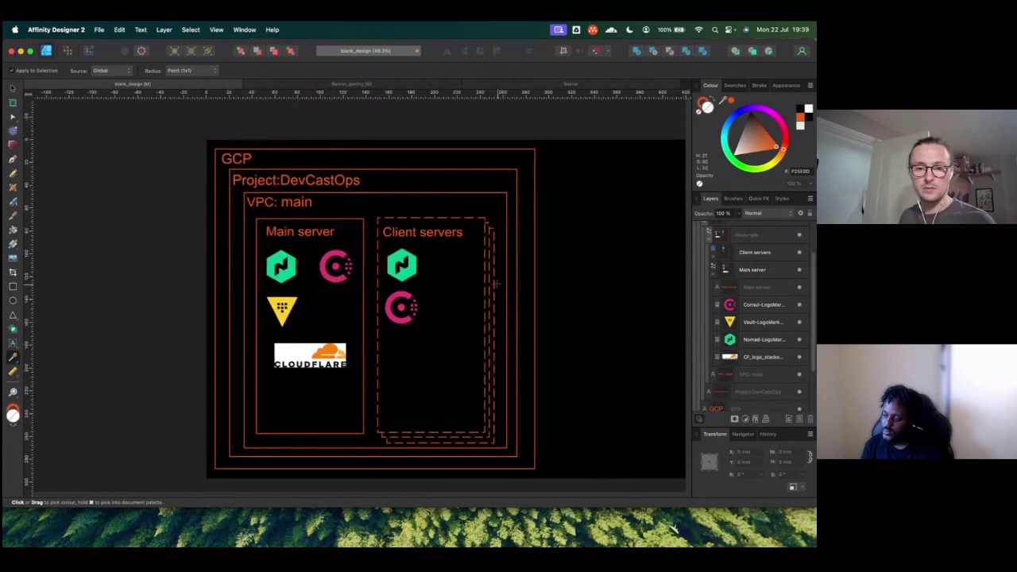
scroll(351, 236, "right", 3)
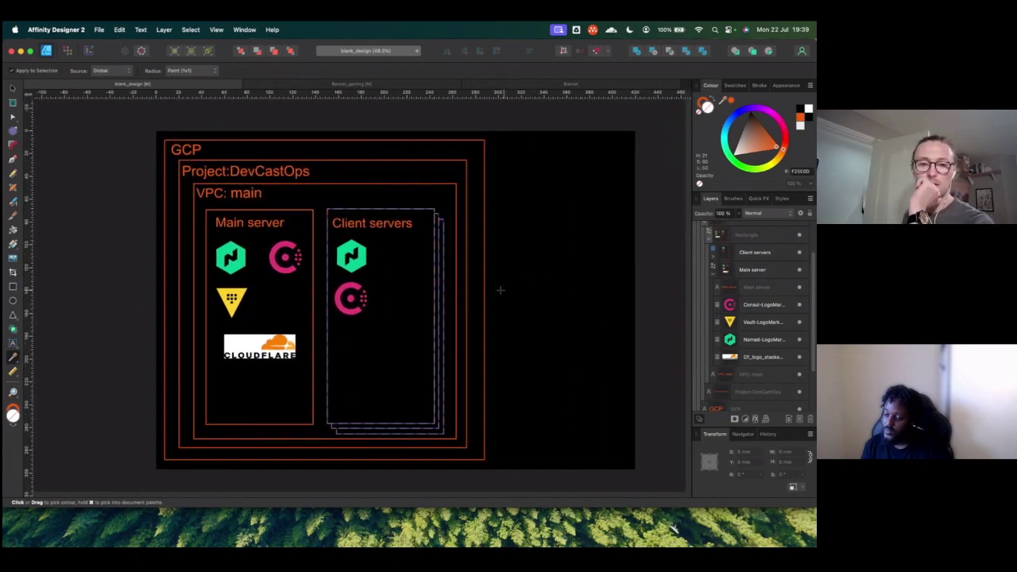
left_click(12, 88)
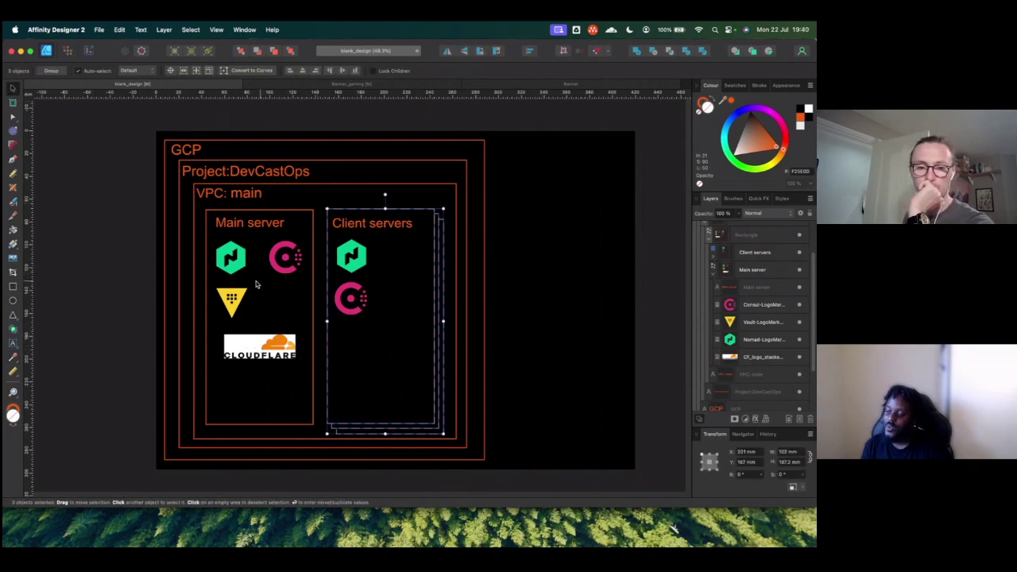
left_click(236, 300)
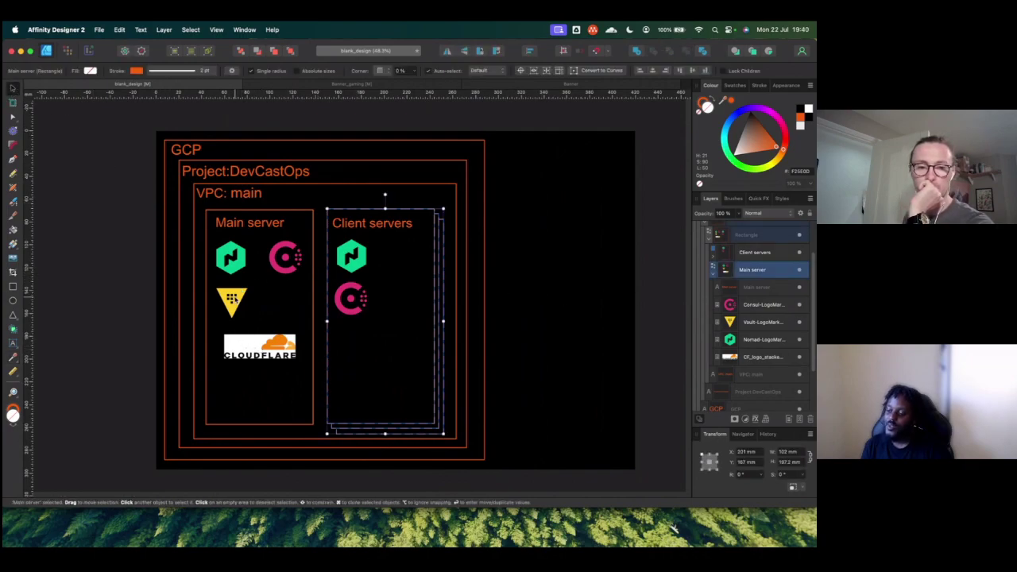
left_click(761, 324)
key("Right")
key("Right")
key("Right")
key("Right")
key("Right")
key("Right")
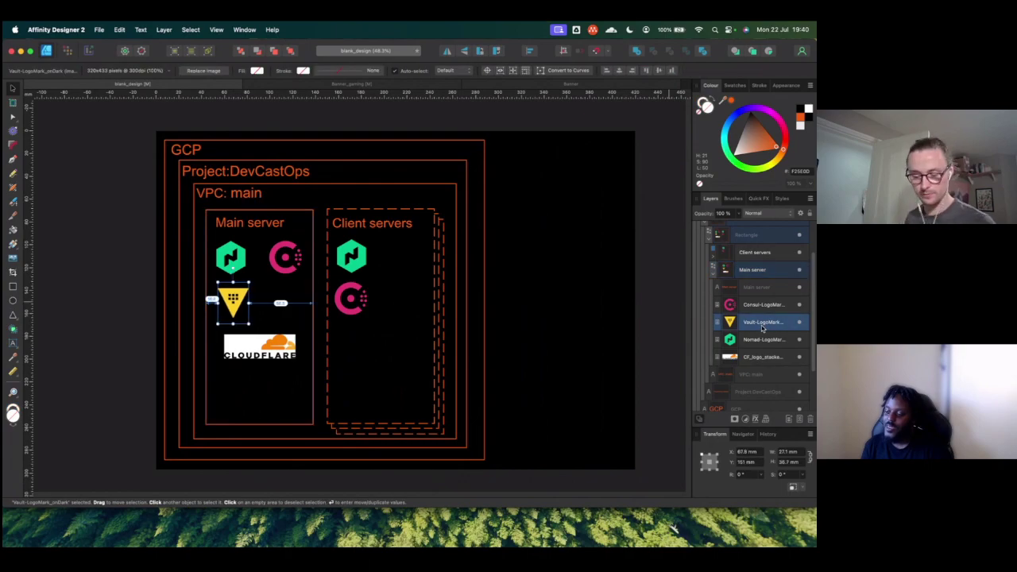
key("Right")
key("Right")
key("Right")
key("Right")
key("Right")
key("Right")
key("Right")
key("Right")
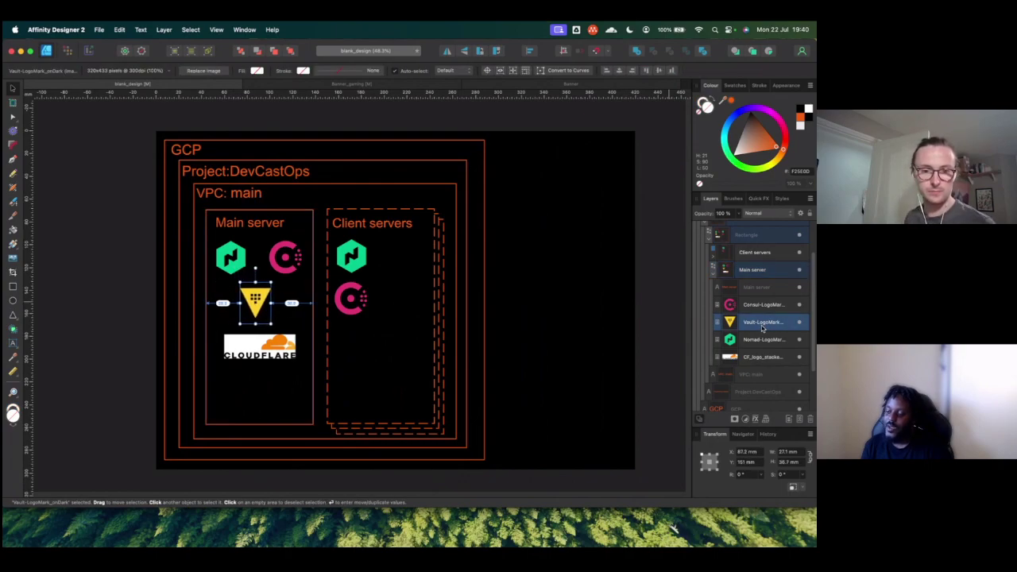
key("Left")
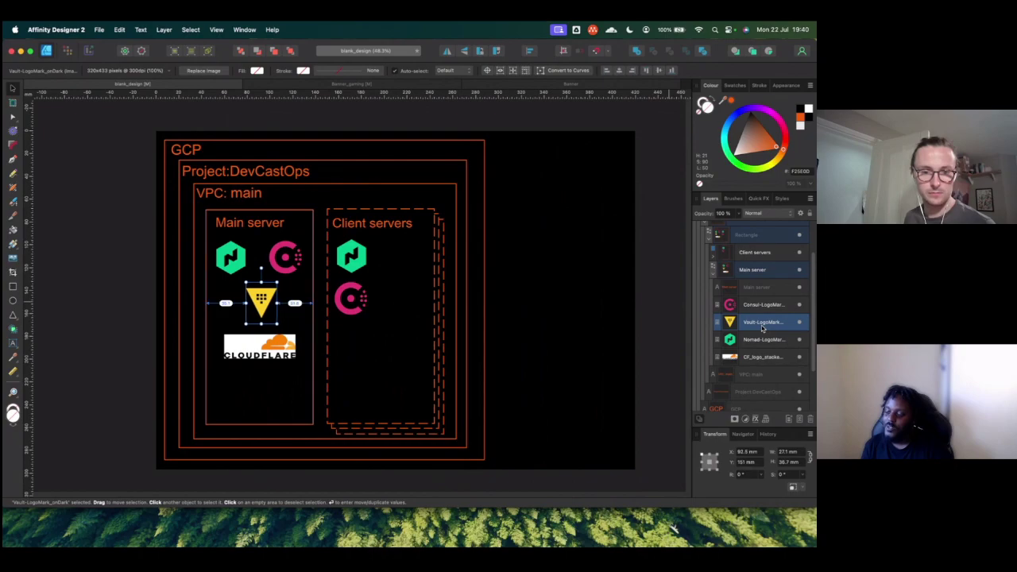
key("Left")
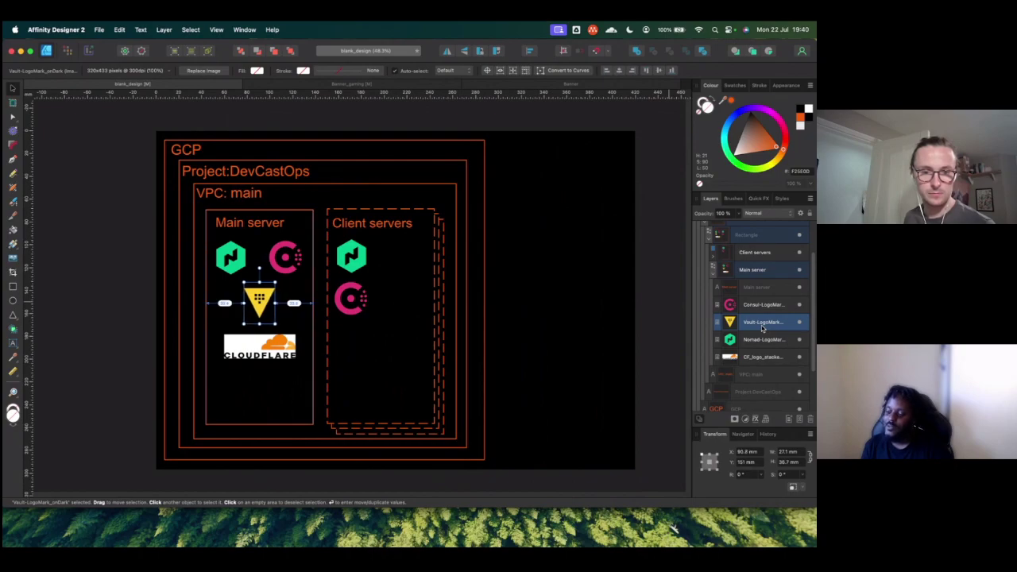
Step: Nudge the Cloudflare logo two steps left and the Nomad logo two steps right
left_click(748, 361)
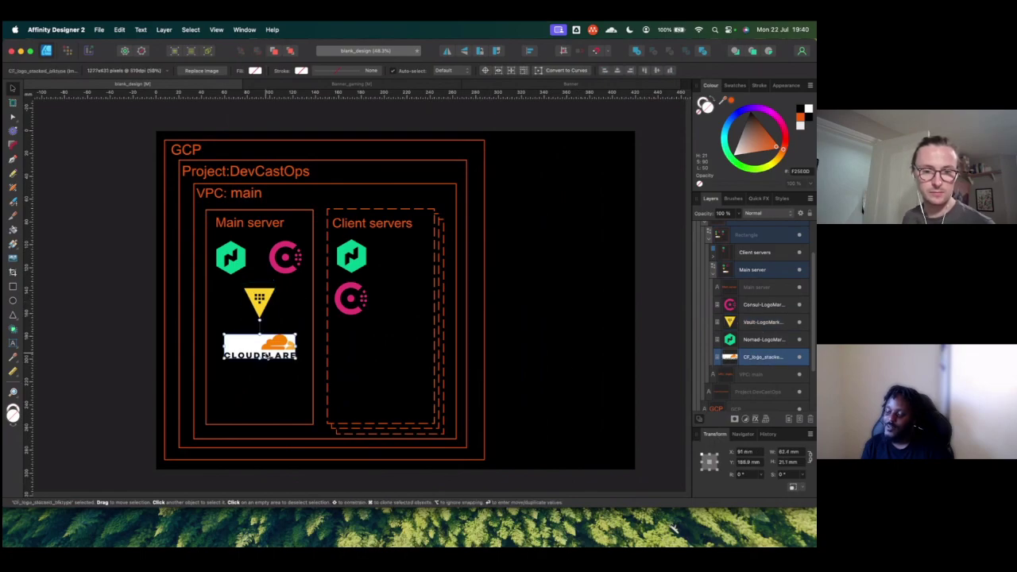
key("Left")
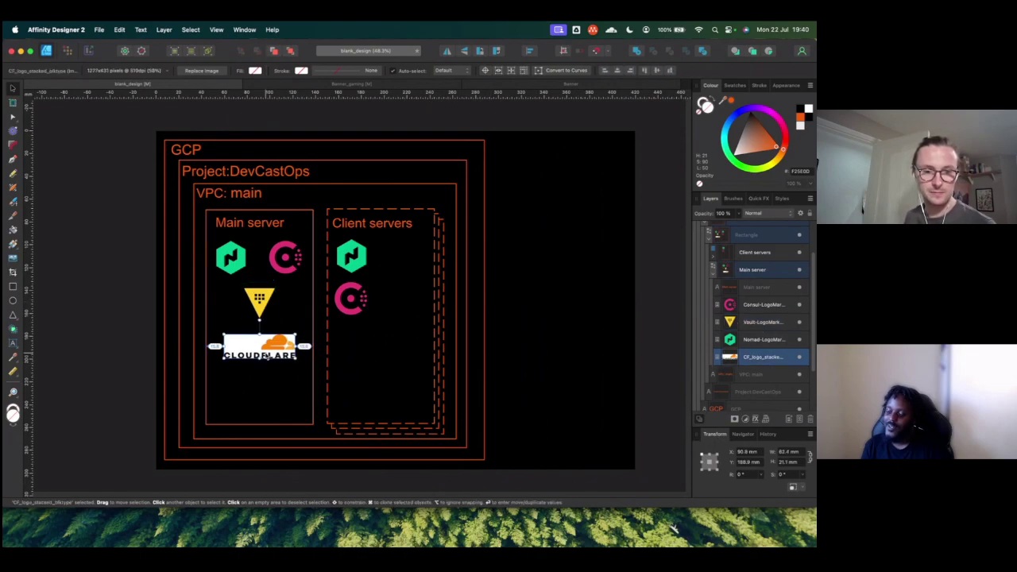
key("Left")
left_click(239, 251)
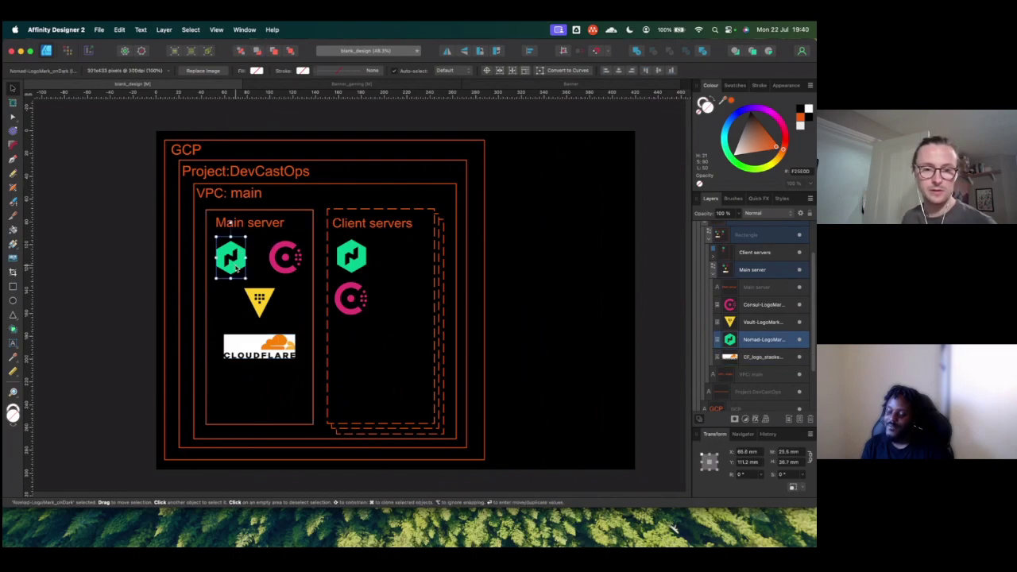
key("Right")
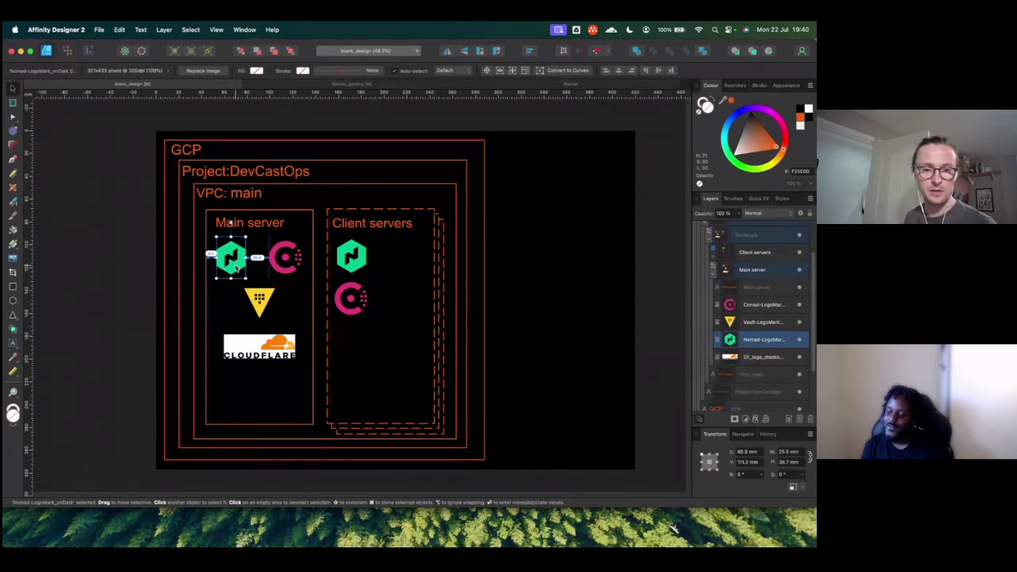
key("Right")
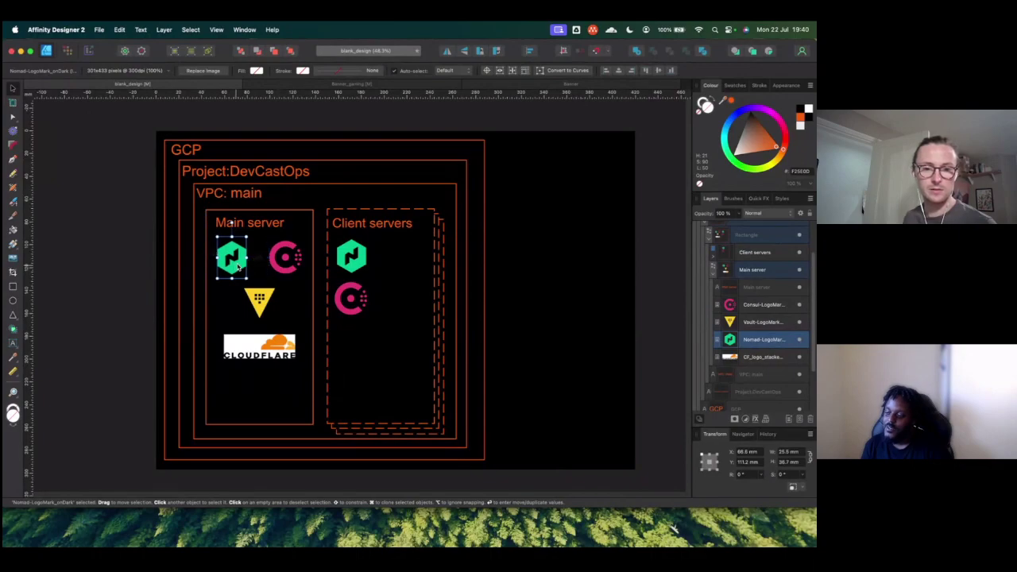
left_click(297, 256)
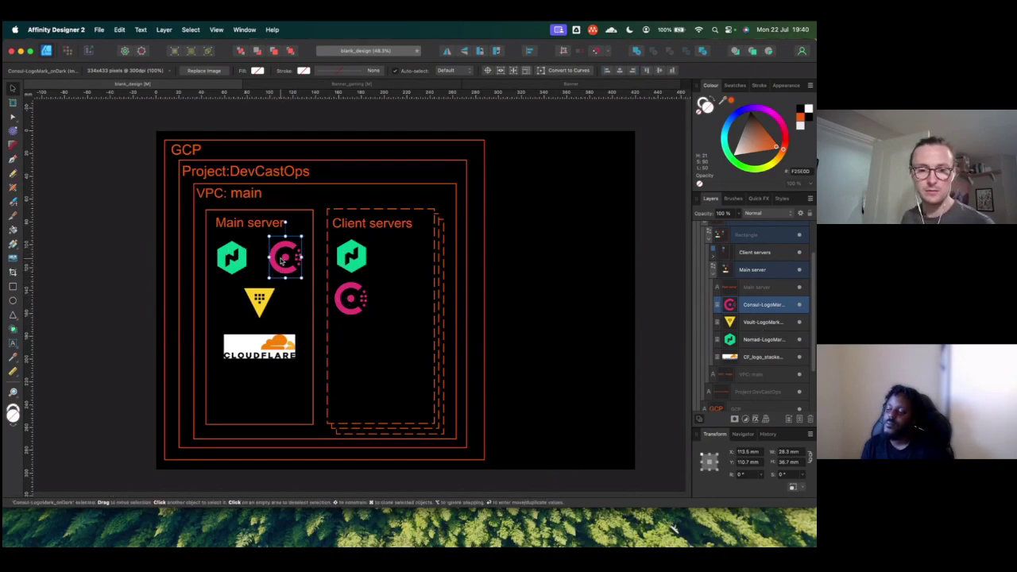
Step: Line up the Consul and Nomad logos in one row in Main server
left_click_drag(282, 260, 282, 259)
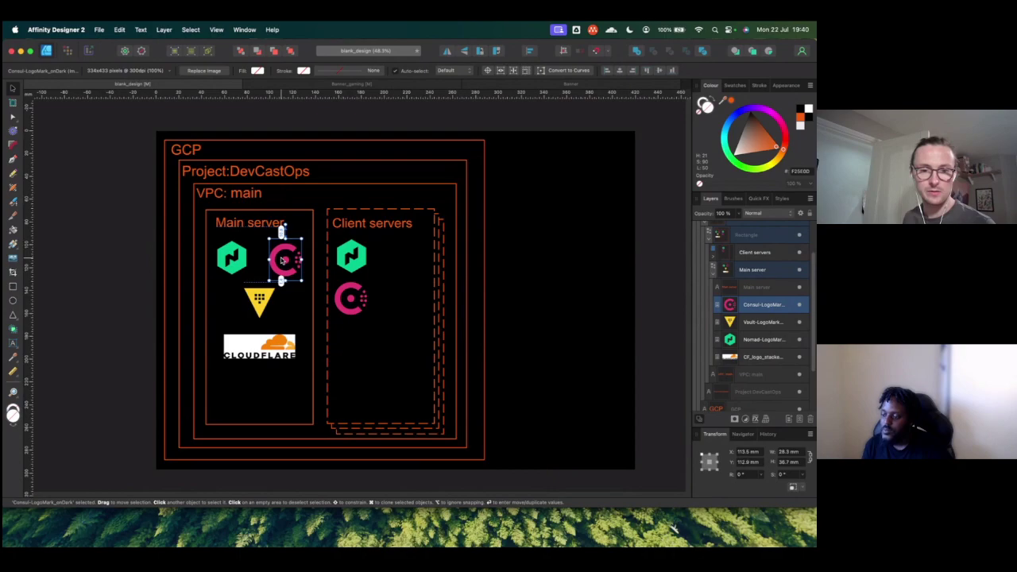
left_click(233, 269)
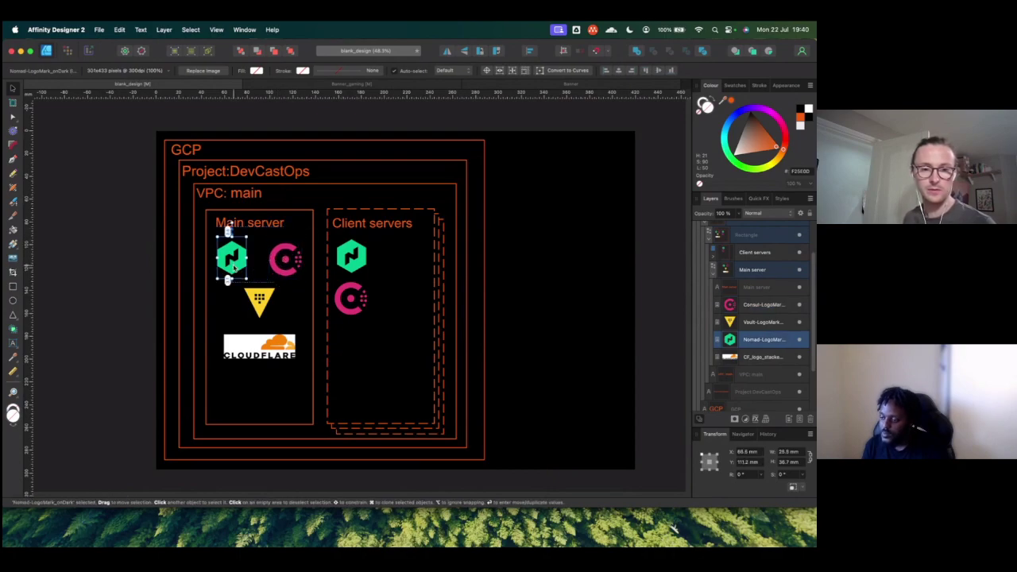
left_click_drag(233, 267, 234, 269)
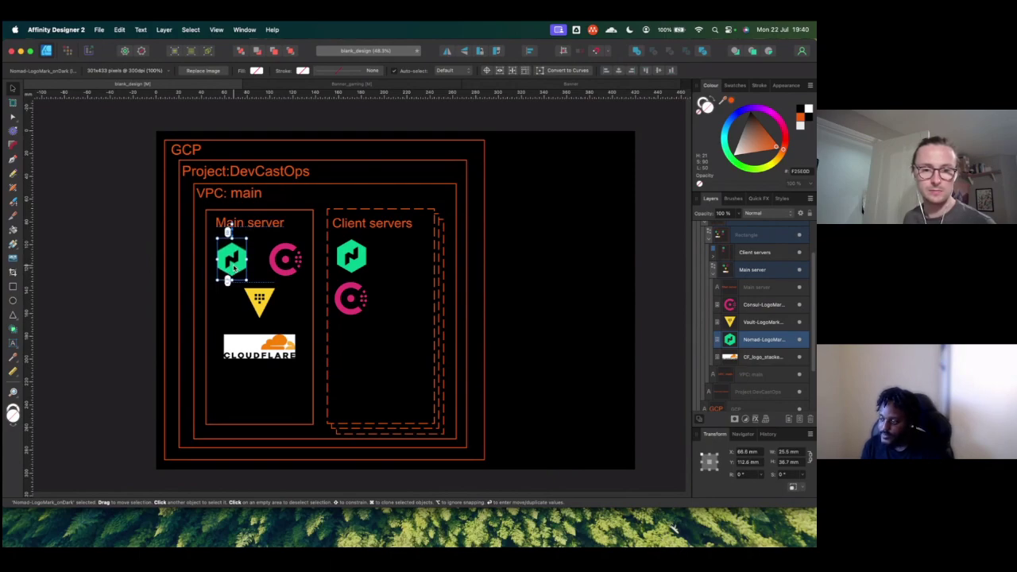
Step: Move the Vault logo lower and adjust the Cloudflare logo to Y 198.1 mm
left_click(260, 301)
left_click_drag(259, 300, 259, 305)
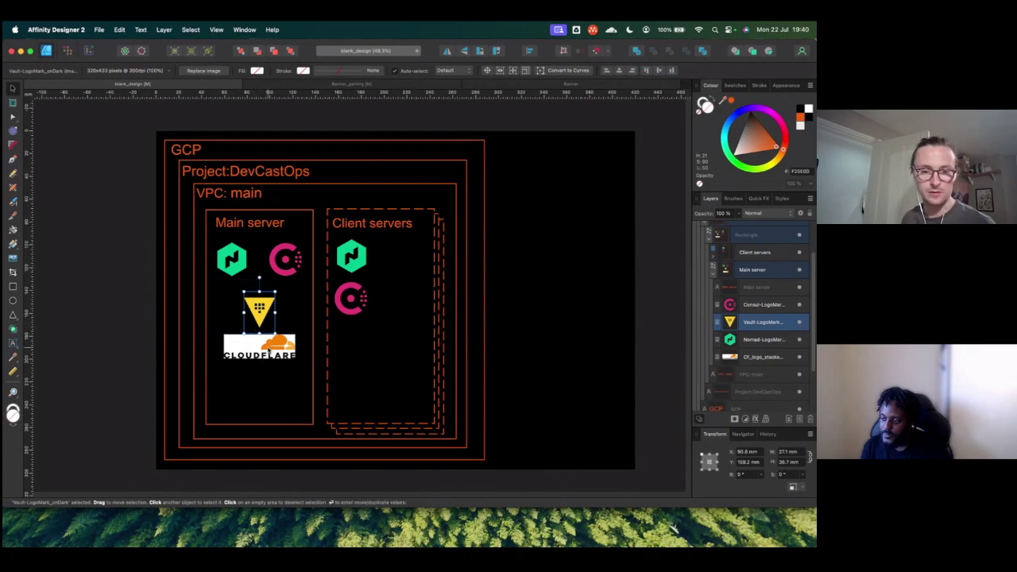
left_click(272, 343)
left_click_drag(271, 343, 271, 342)
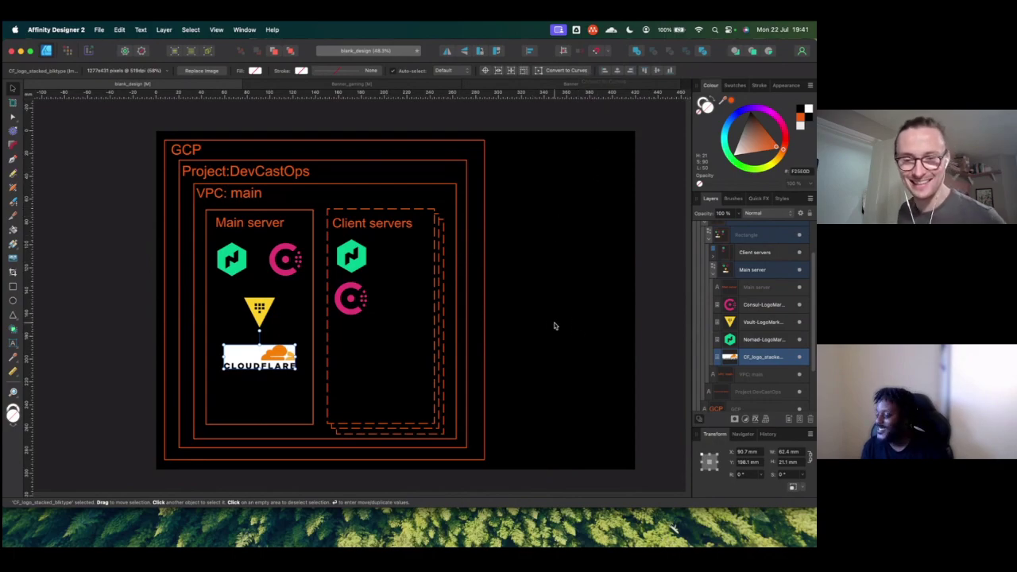
Step: Put the Nomad logo at the top of Client servers with the Consul logo beside it at Y 112 mm
left_click(354, 262)
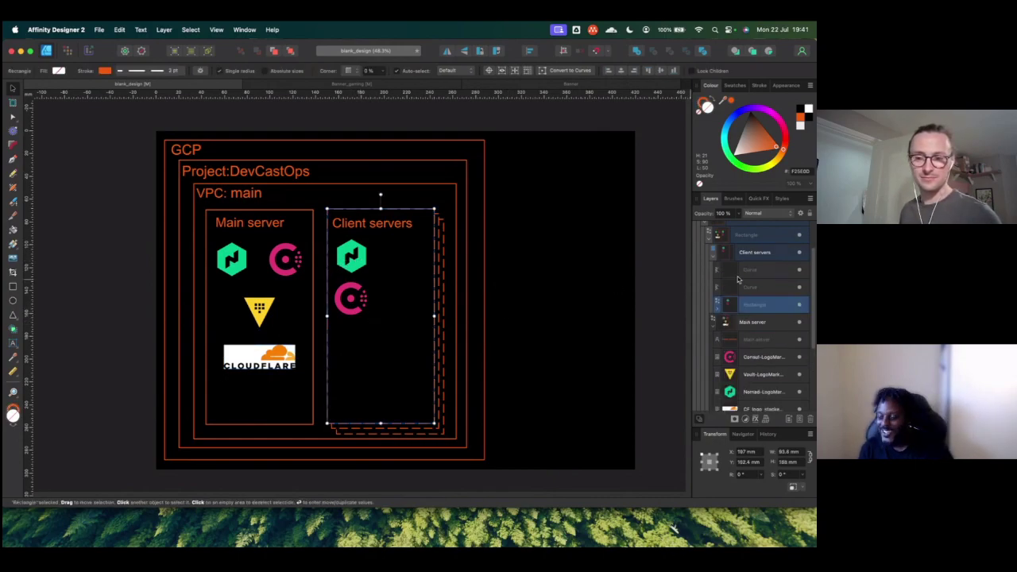
left_click(717, 308)
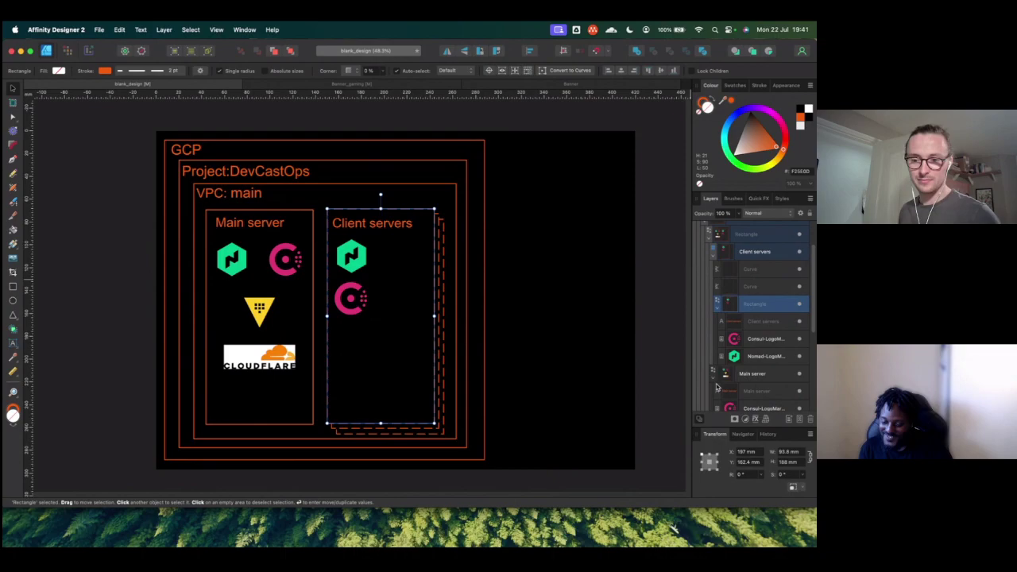
left_click(739, 340)
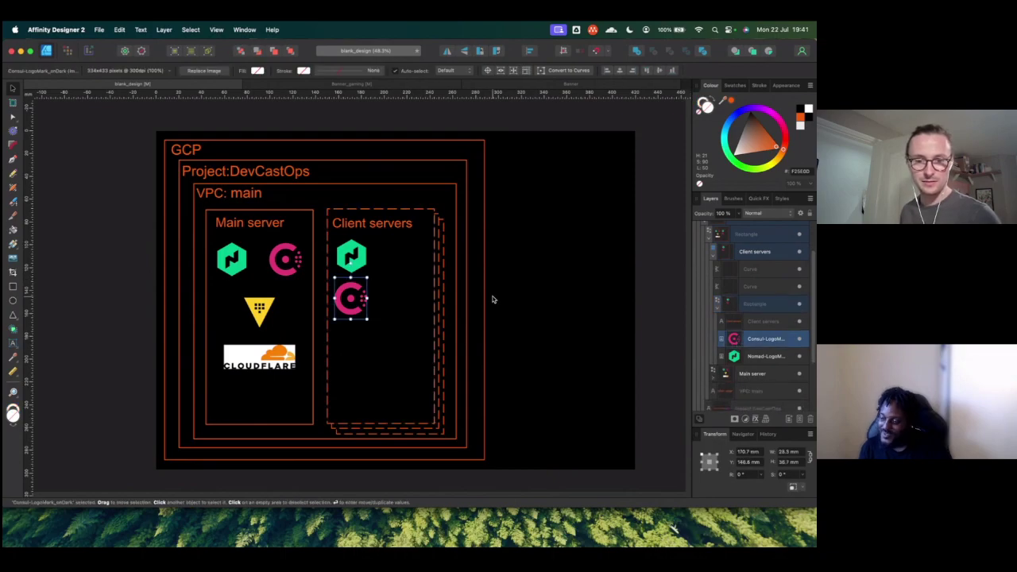
left_click(357, 262)
left_click_drag(357, 262, 358, 263)
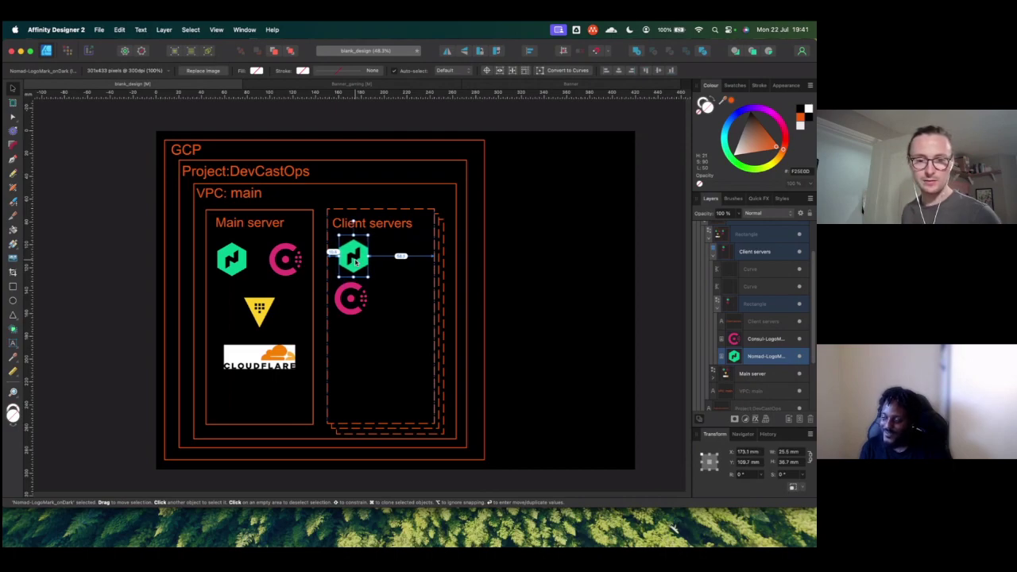
left_click_drag(356, 262, 402, 249)
left_click(351, 287)
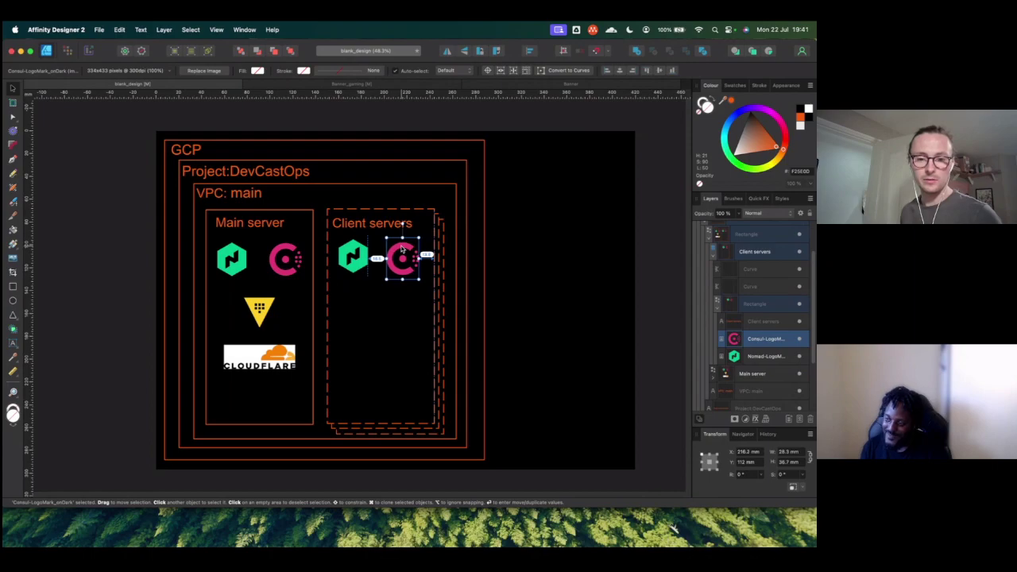
left_click_drag(402, 248, 403, 248)
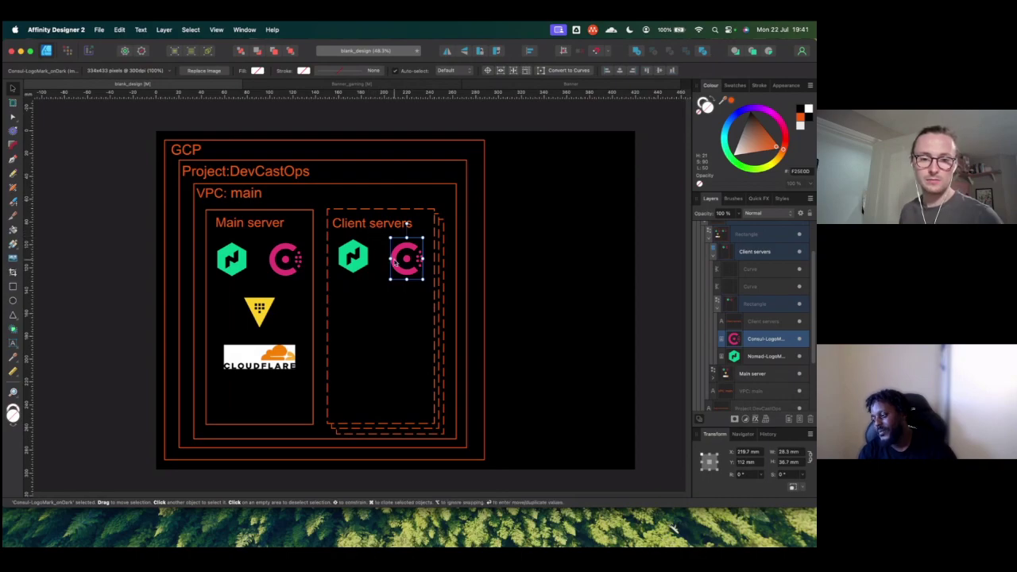
Step: Widen the outer GCP box to span the canvas, about 400.6 mm
left_click(485, 251)
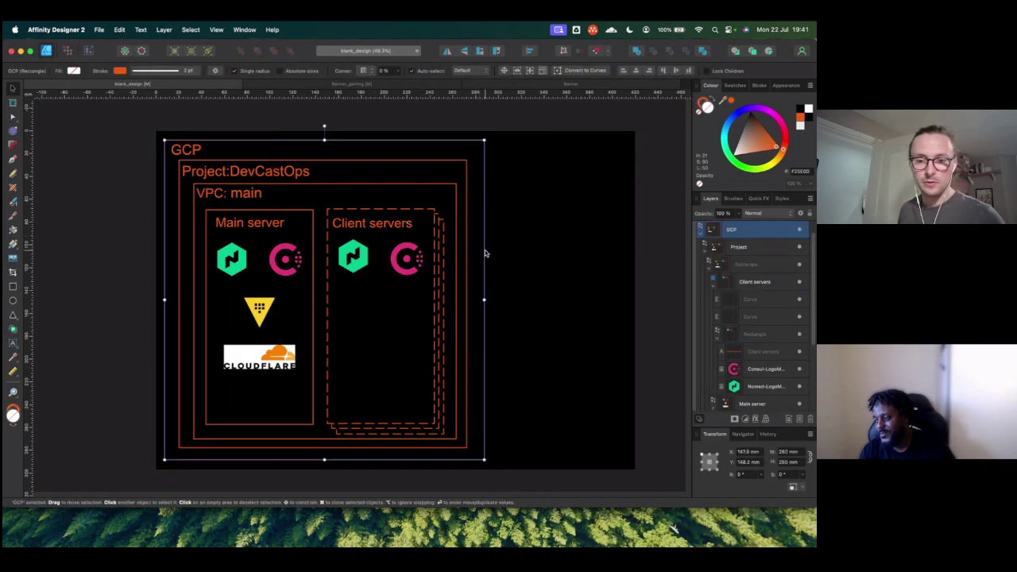
left_click_drag(484, 300, 580, 299)
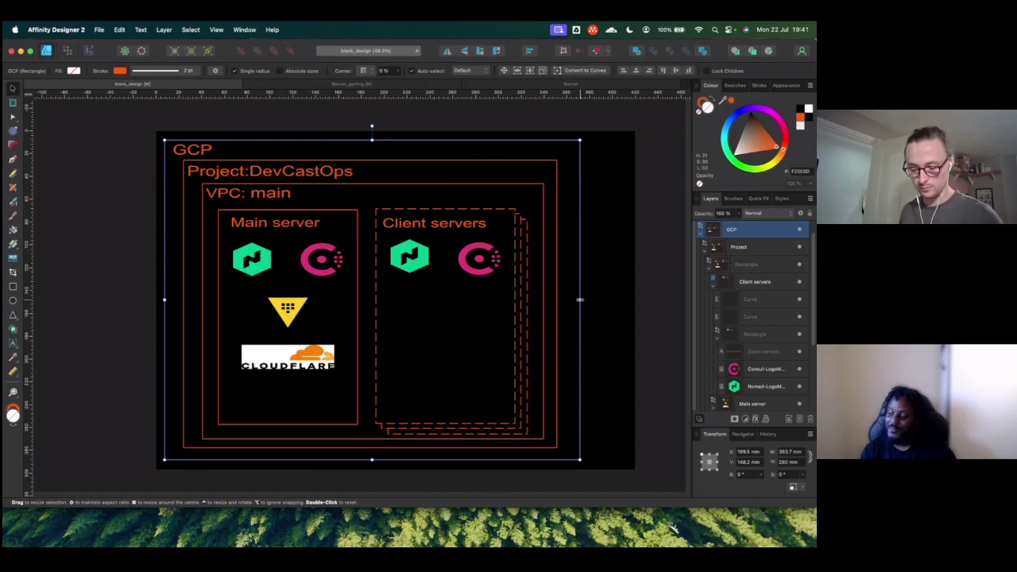
key("super+z")
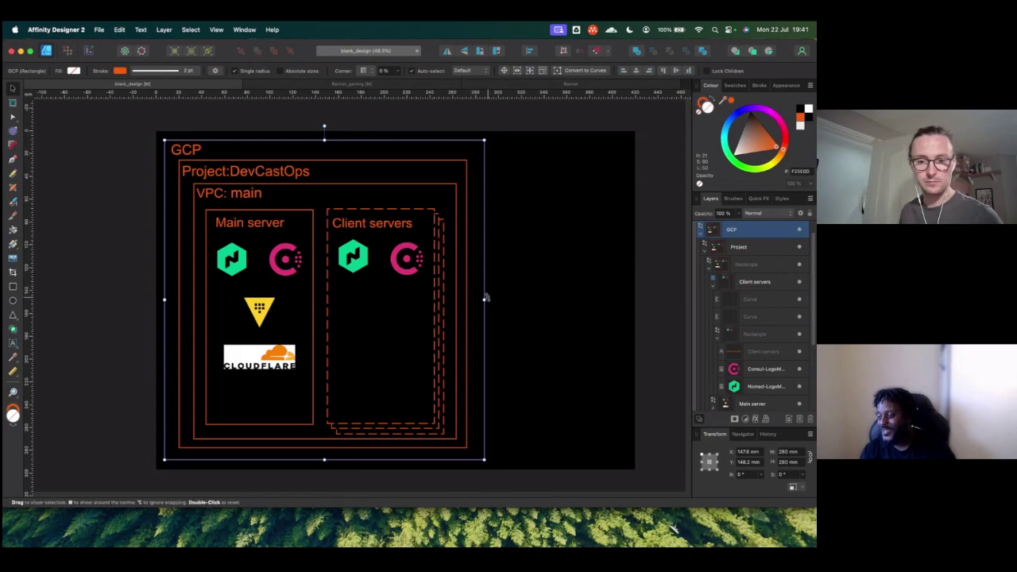
left_click_drag(483, 299, 619, 298)
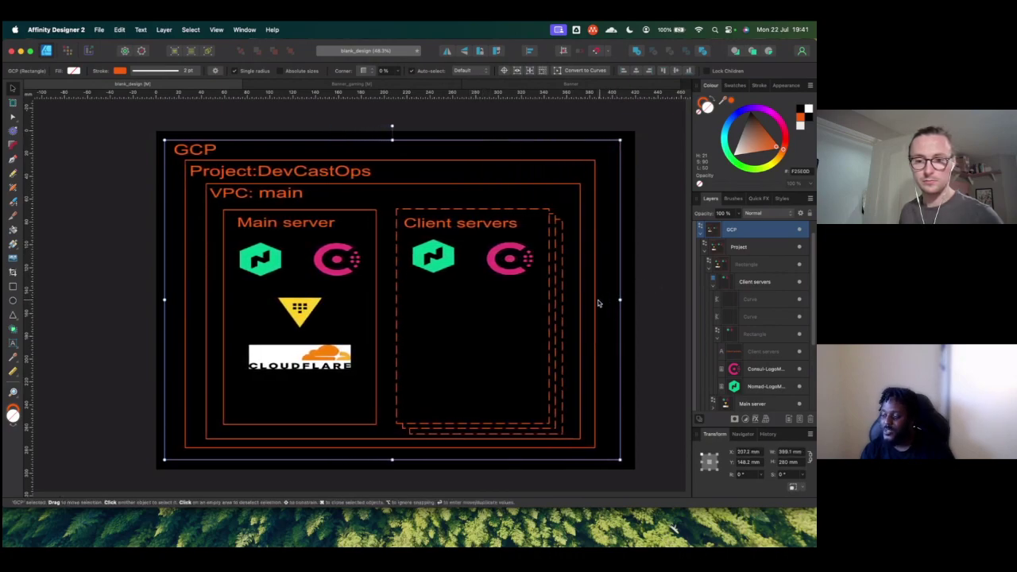
key("super+z")
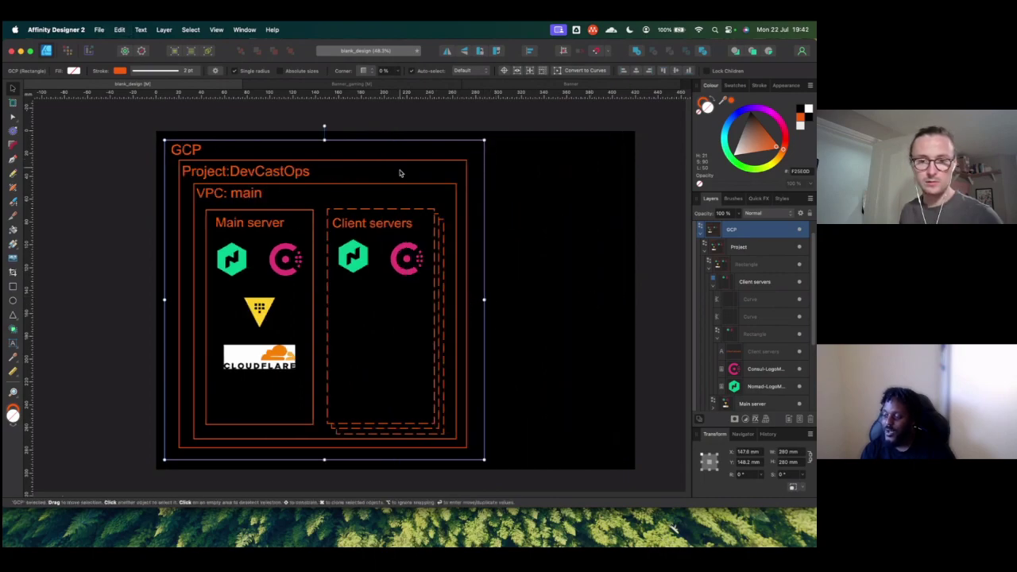
left_click(739, 248)
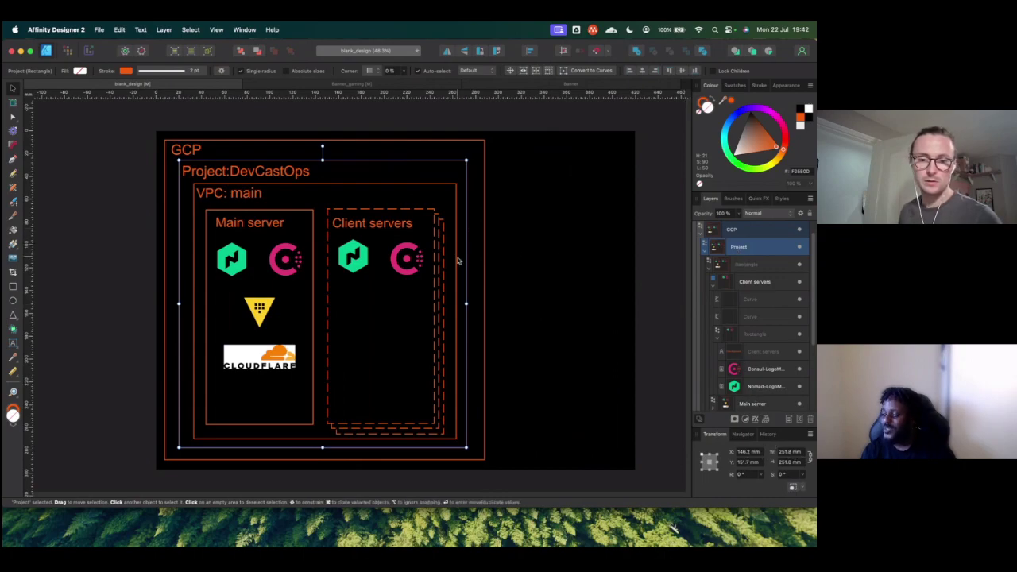
left_click(733, 230)
left_click_drag(484, 303, 621, 299)
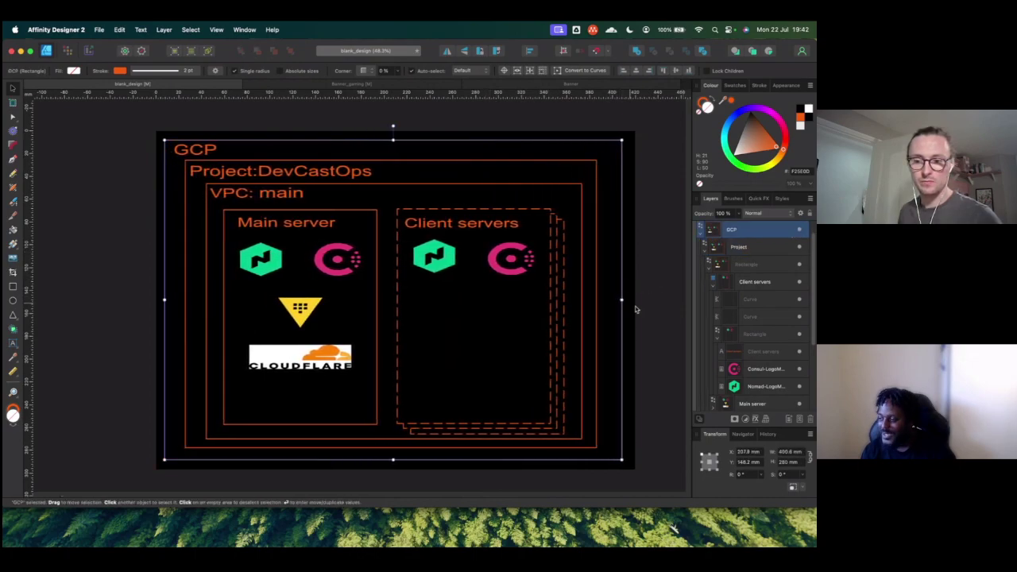
Step: Make the Project box square by setting its width to its 251.8 mm height
left_click(739, 247)
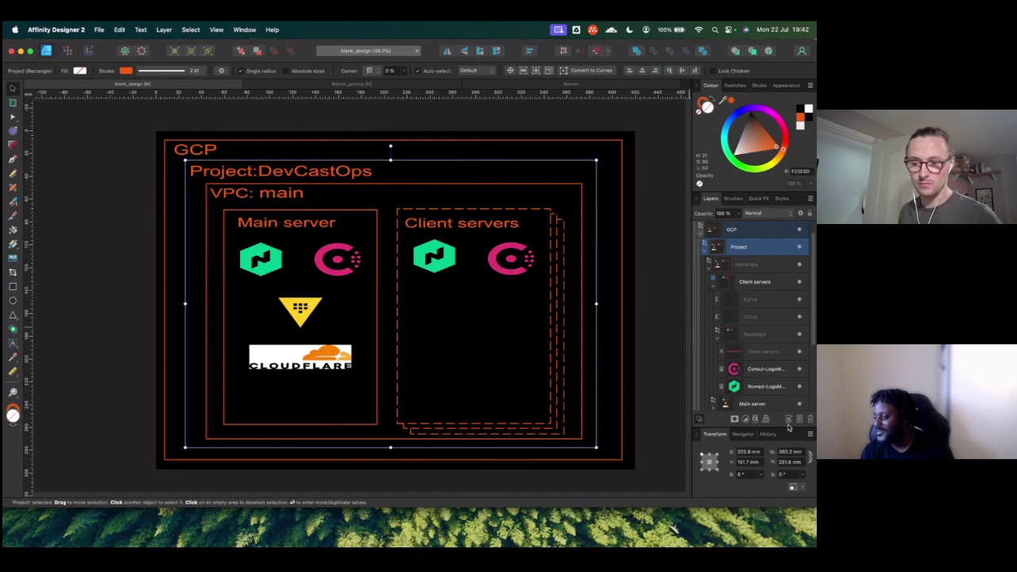
left_click(790, 463)
key("super+c")
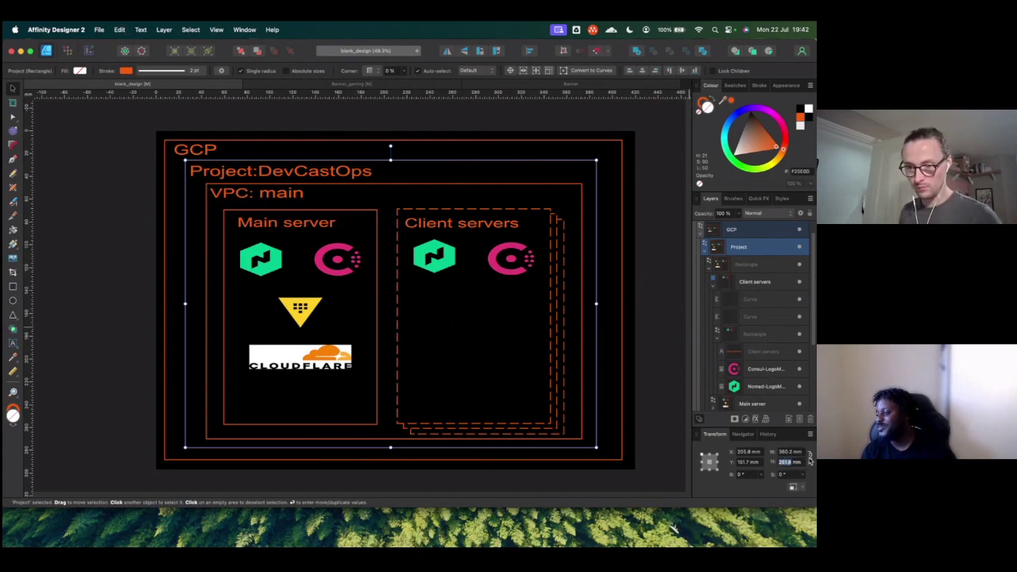
left_click(772, 451)
key("super+v")
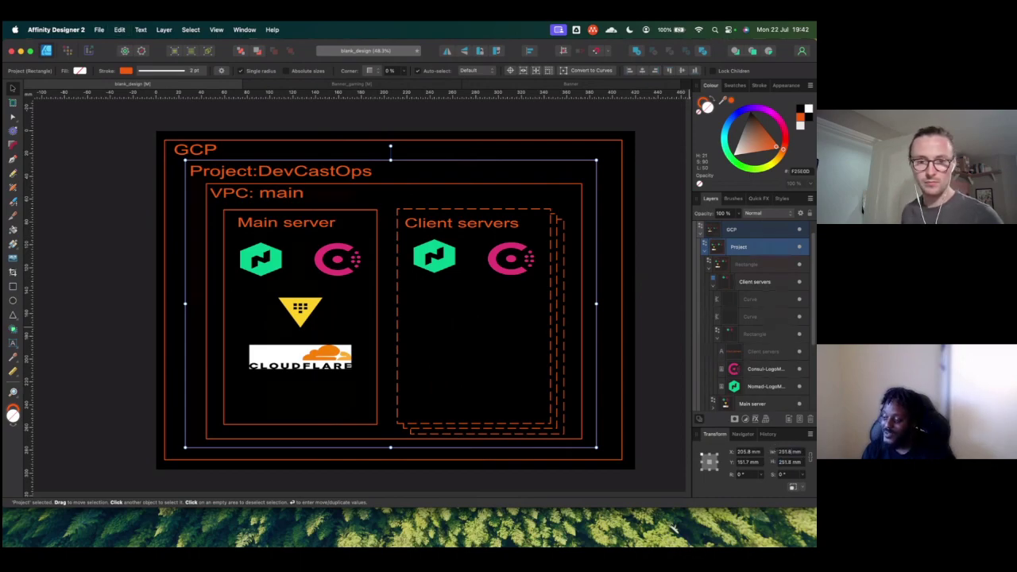
key("Return")
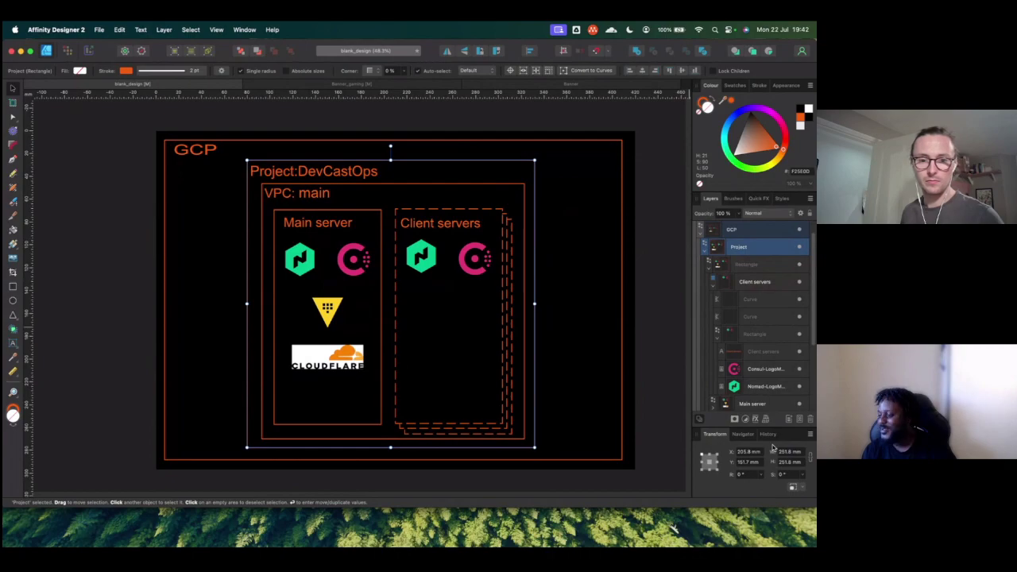
Step: Change the GCP title's font size and narrow its text frame
left_click(202, 150)
left_click(196, 160)
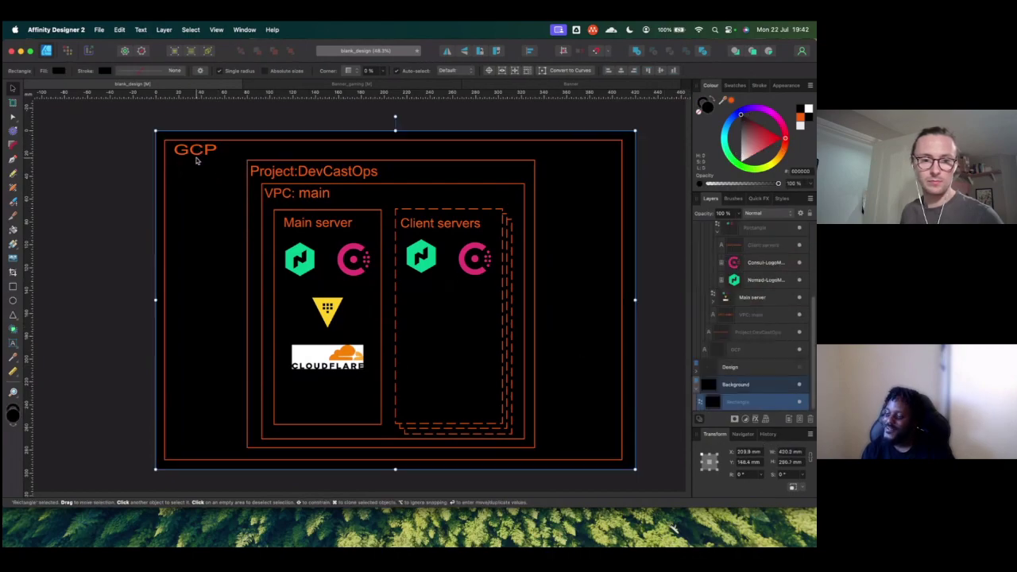
left_click(197, 157)
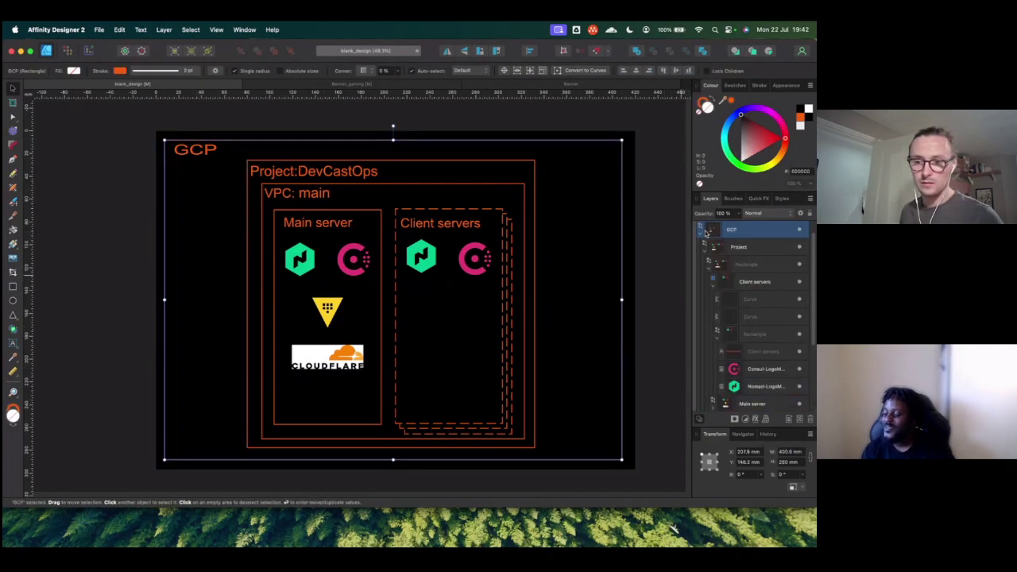
scroll(739, 317, "down", 3)
left_click(737, 352)
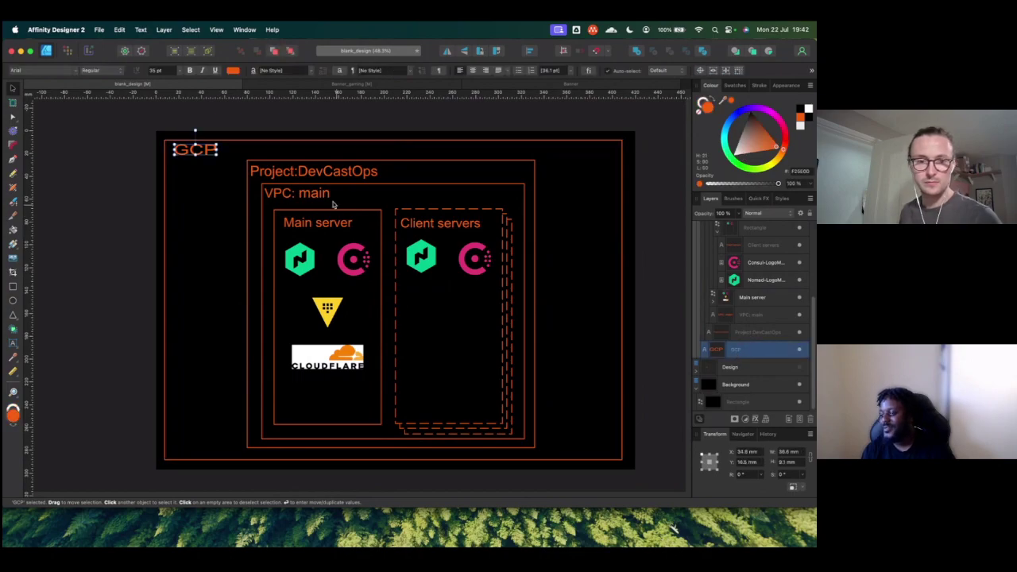
left_click(154, 71)
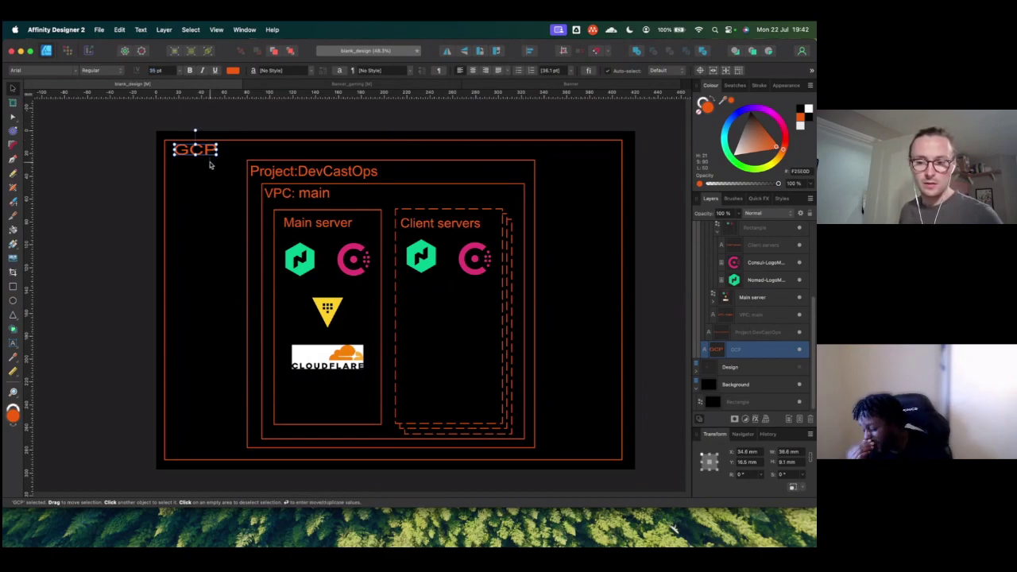
left_click_drag(218, 150, 209, 150)
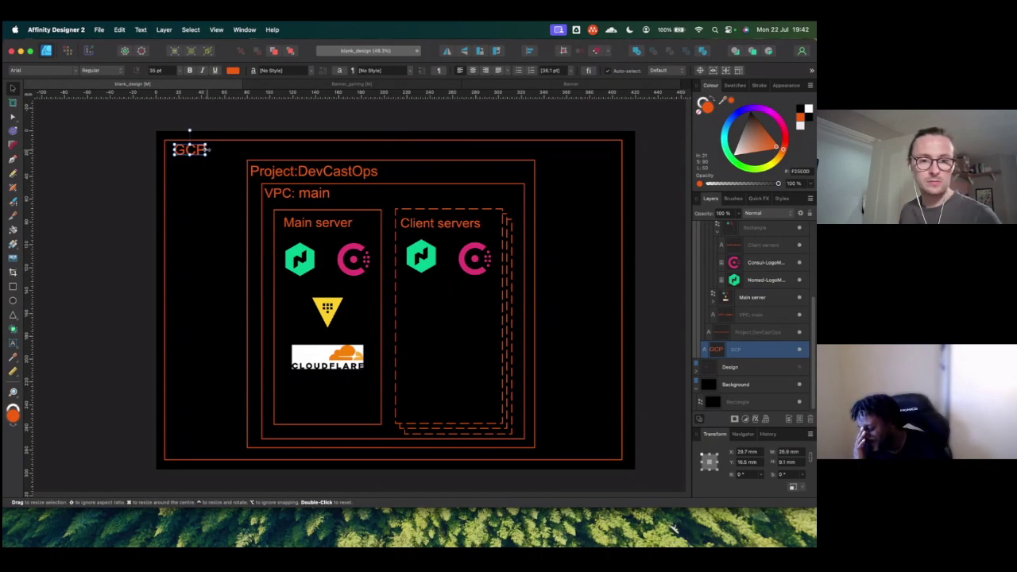
Step: Undo back to the narrower layout with the GCP box as a square
left_click(397, 163)
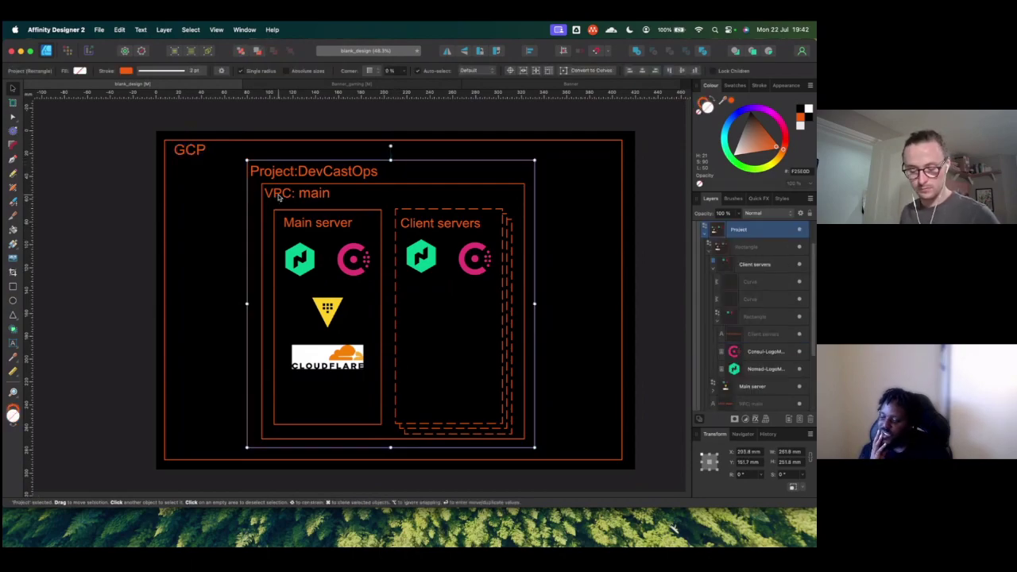
key("alt+bracketleft")
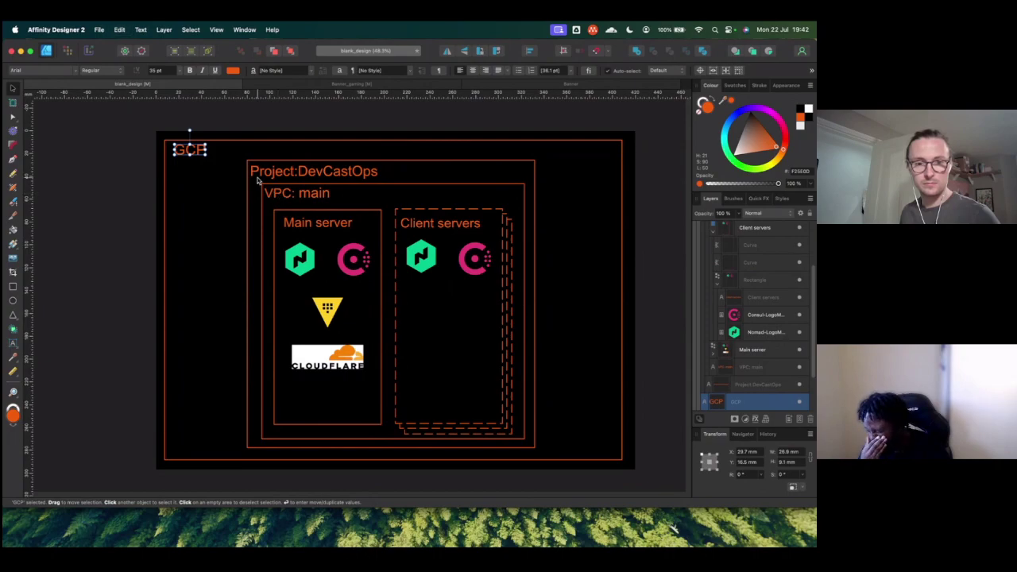
key("super+z")
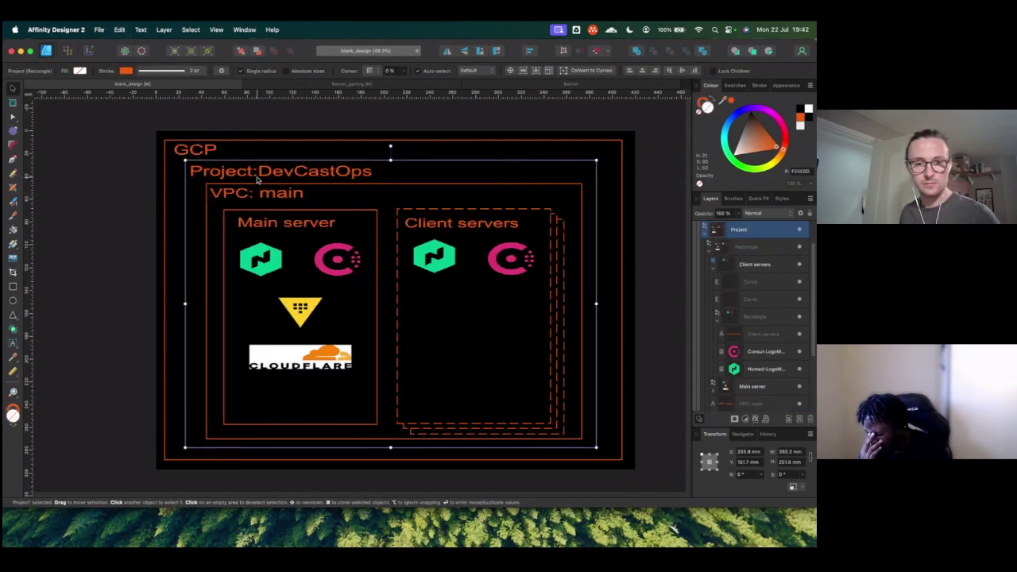
key("super+z")
key("super+z")
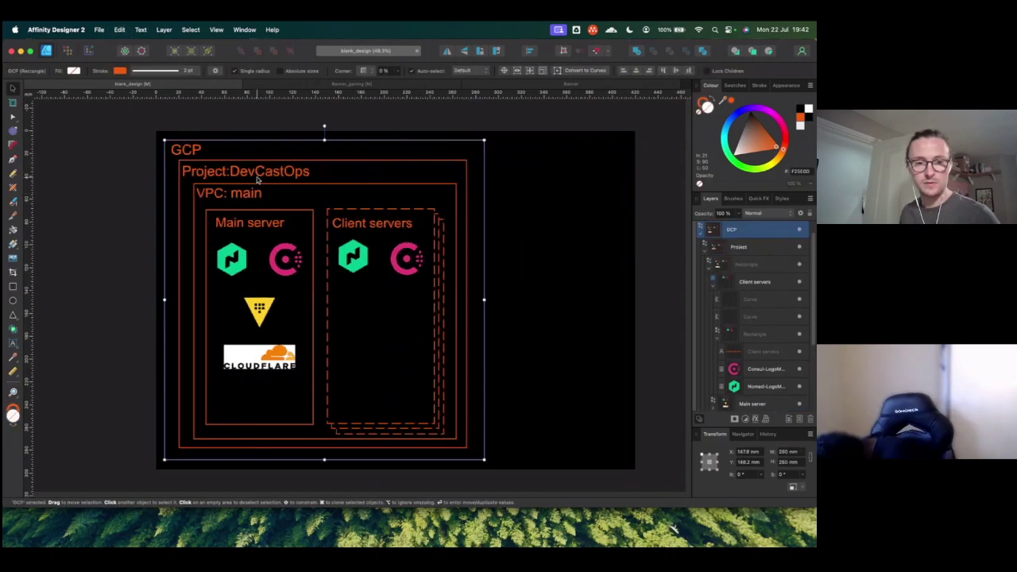
scroll(750, 254, "up", 1)
Step: Widen Base structure to about 400 mm and reorder it and the GCP label layer
left_click(737, 230)
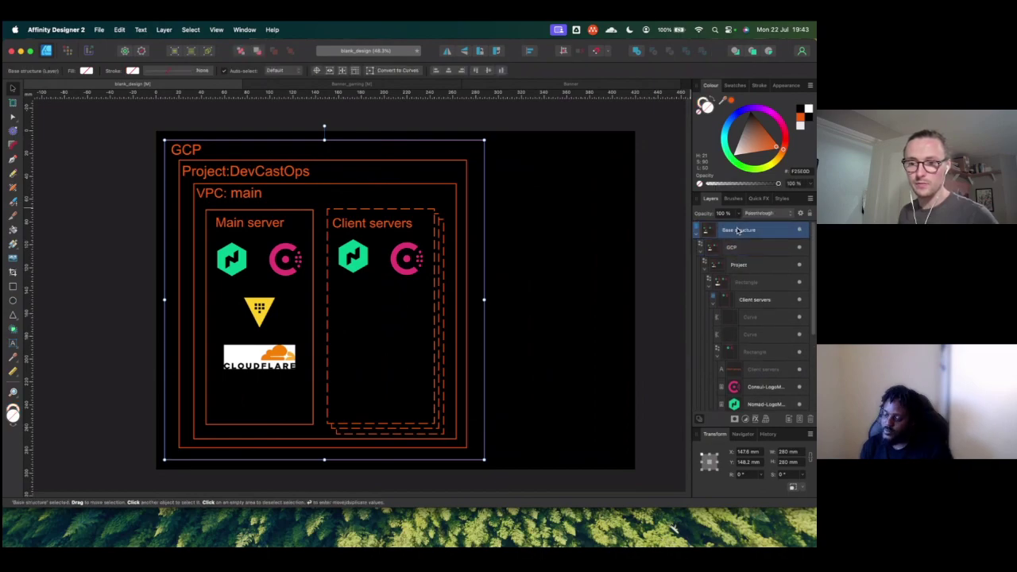
double_click(732, 229)
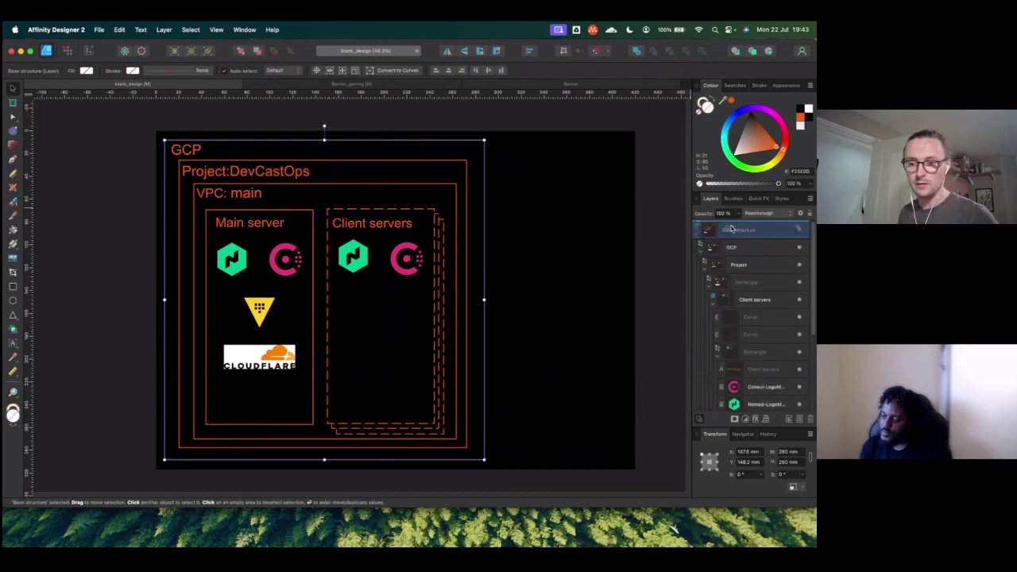
scroll(732, 235, "down", 1)
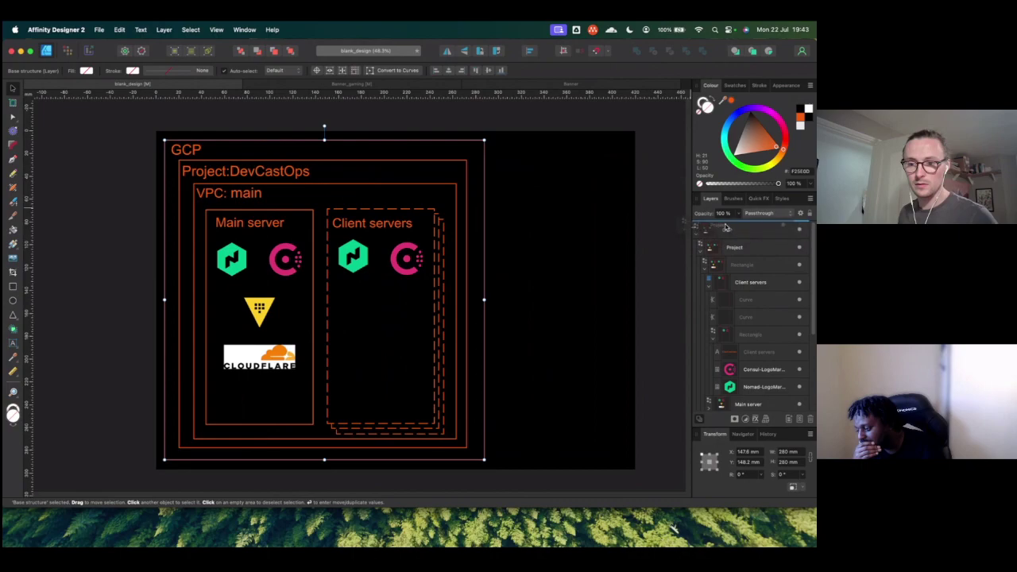
scroll(725, 229, "down", 1)
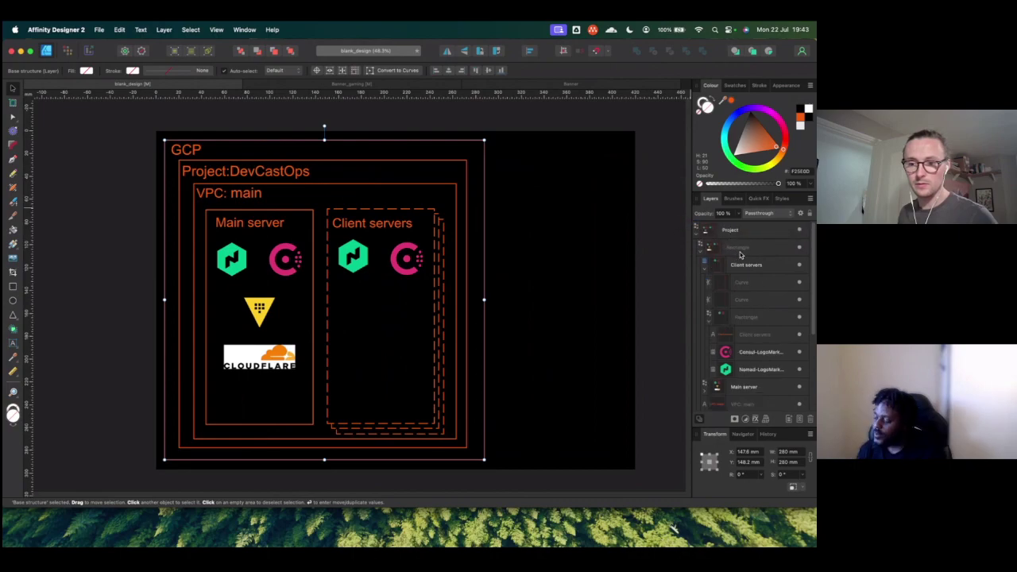
scroll(739, 254, "down", 5)
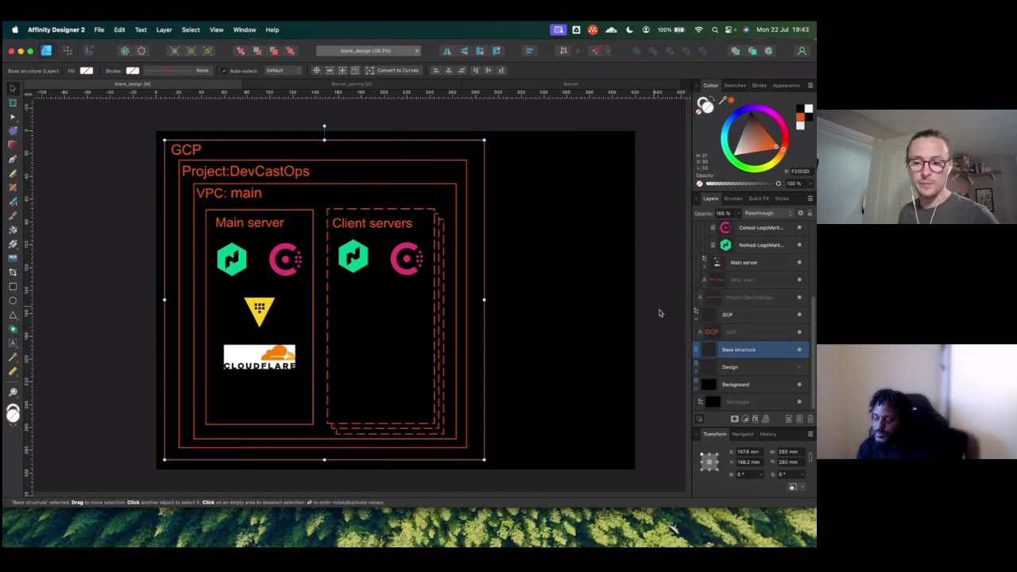
left_click_drag(719, 331, 699, 307)
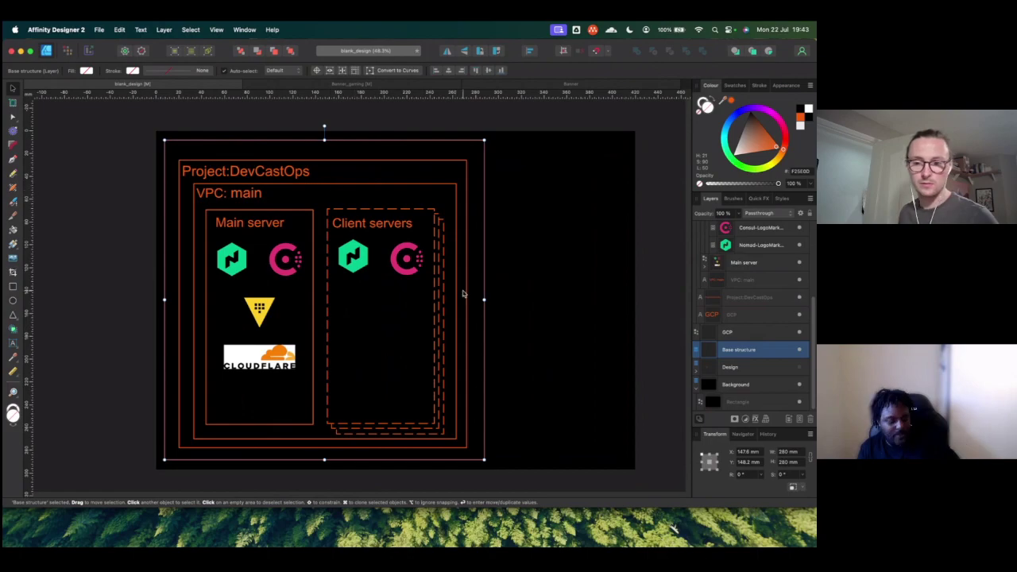
left_click_drag(484, 300, 620, 302)
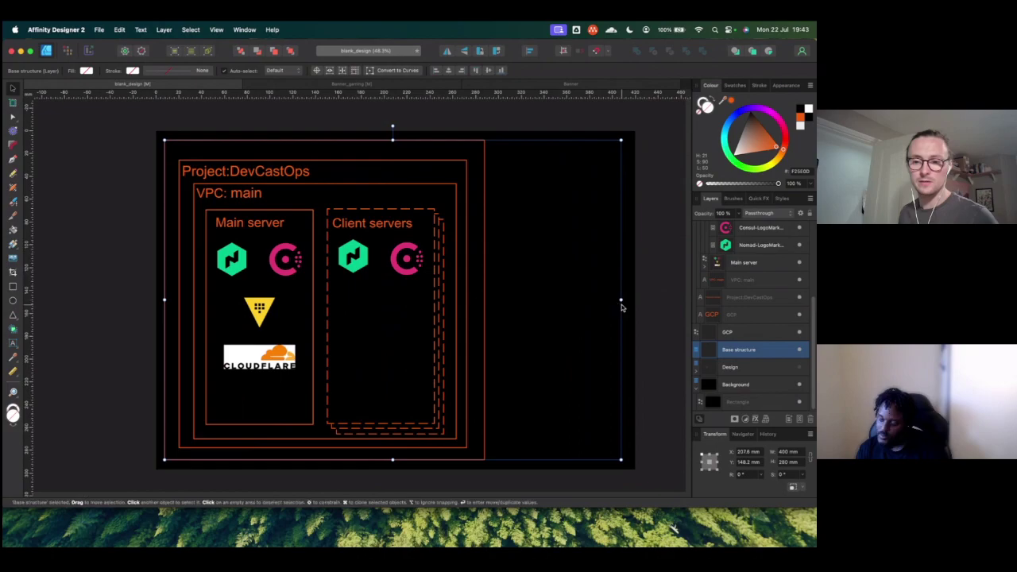
double_click(735, 351)
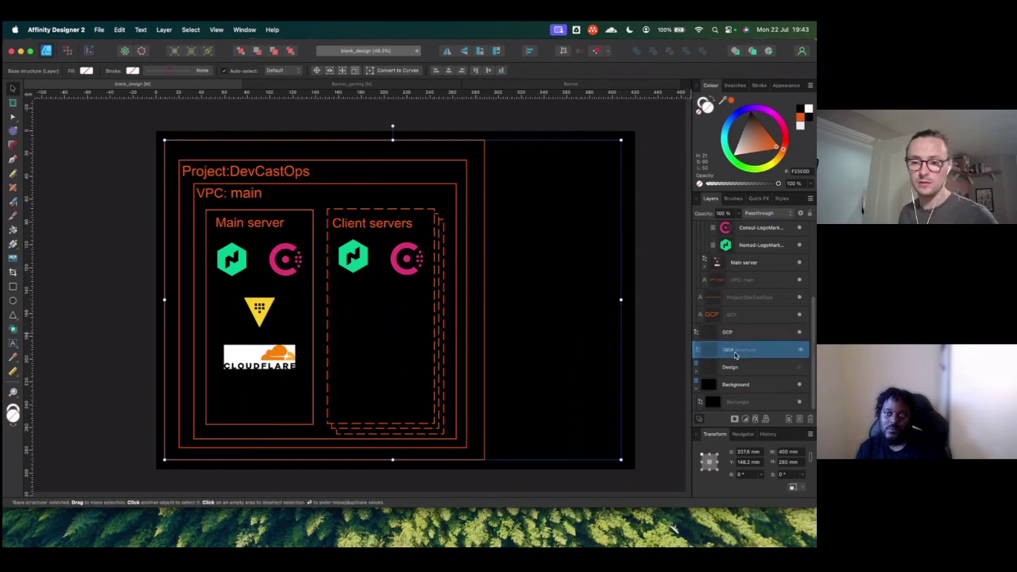
left_click_drag(736, 355, 731, 334)
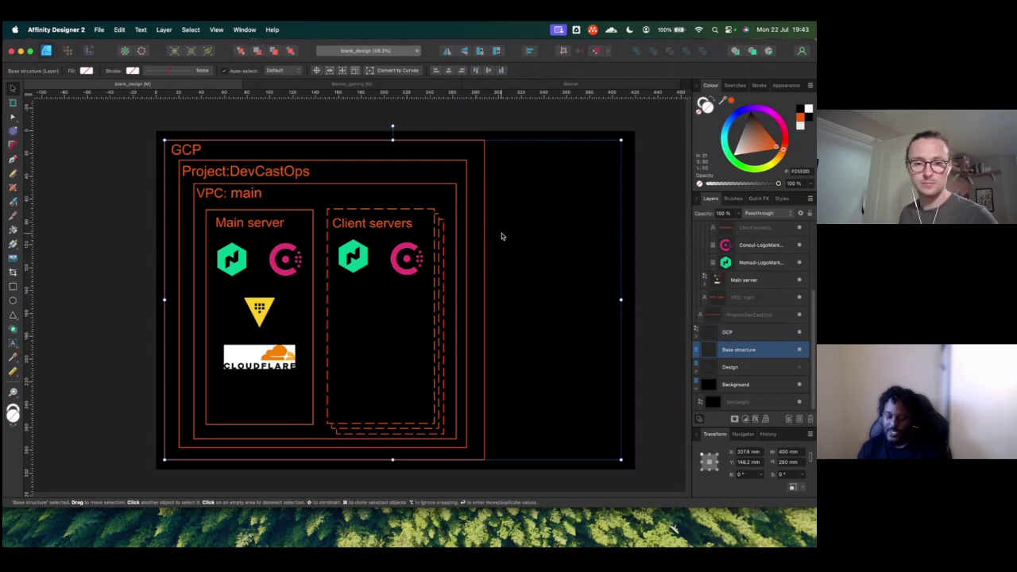
Step: Move the VPC rectangle layer up onto the Project row
scroll(728, 274, "up", 2)
scroll(728, 274, "up", 4)
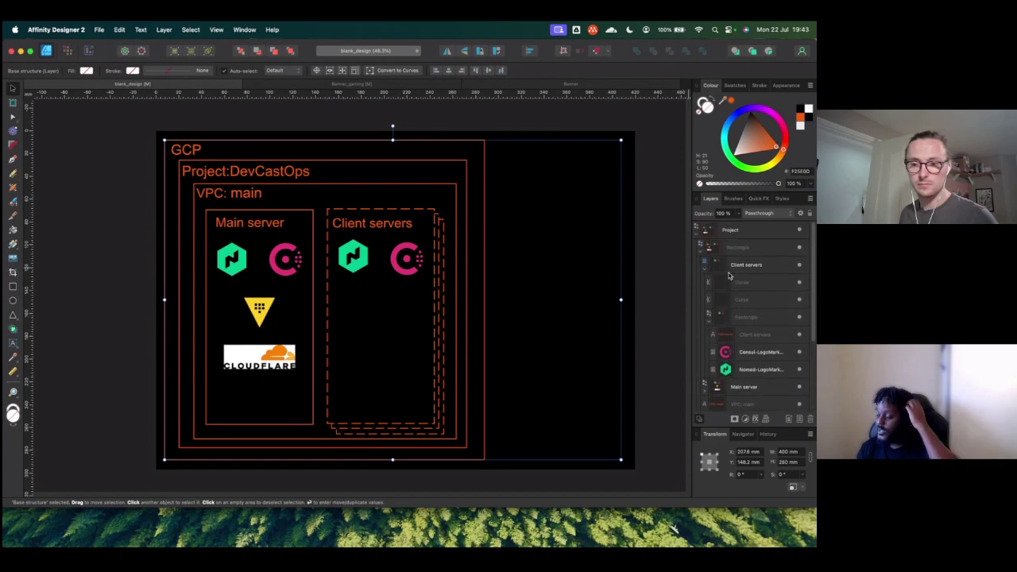
left_click(738, 231)
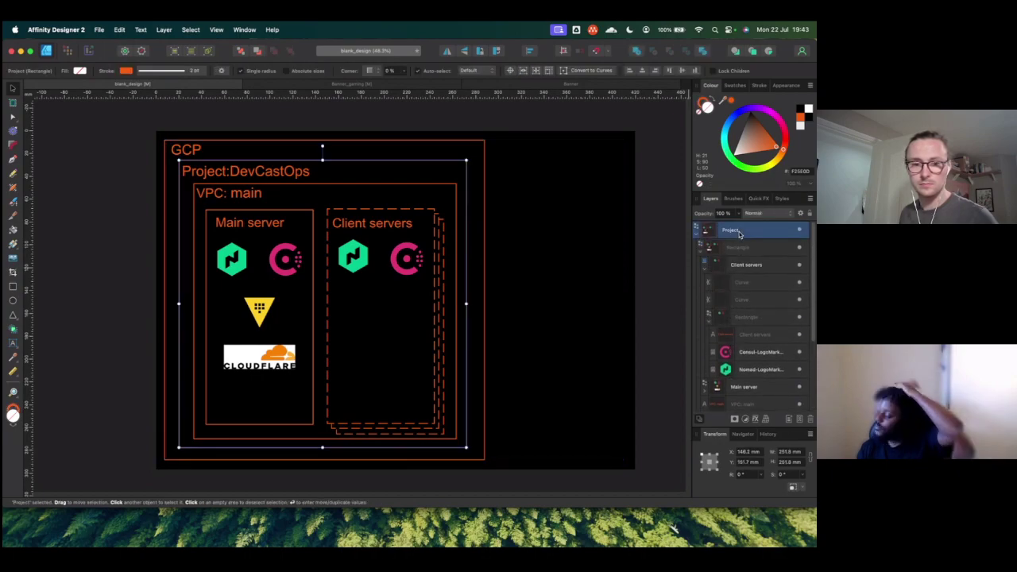
scroll(738, 235, "down", 1)
scroll(739, 239, "up", 1)
left_click(739, 249)
left_click_drag(739, 252, 726, 229)
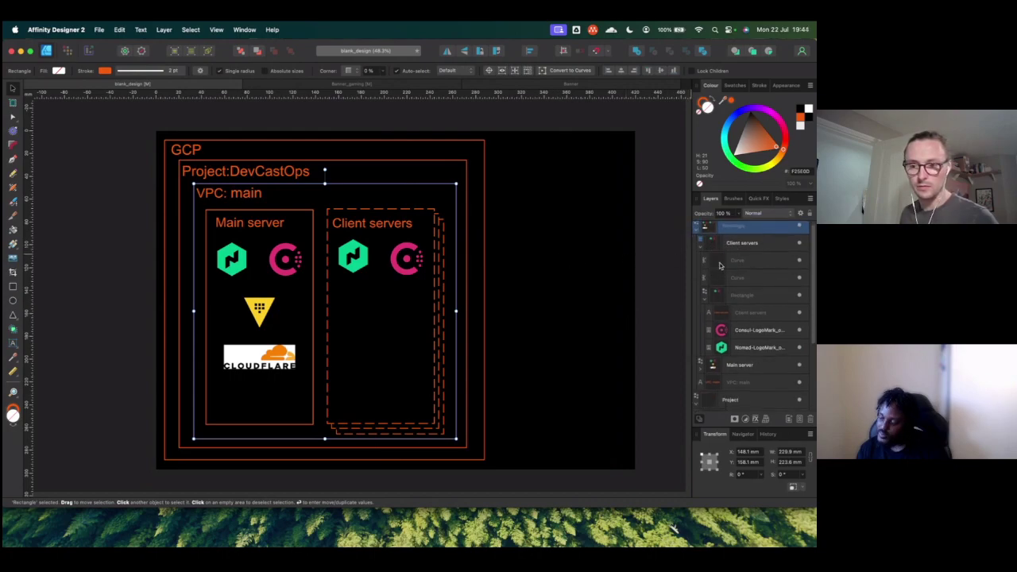
Step: Widen the GCP box to about 377 mm and move the GCP label onto its group
left_click(696, 236)
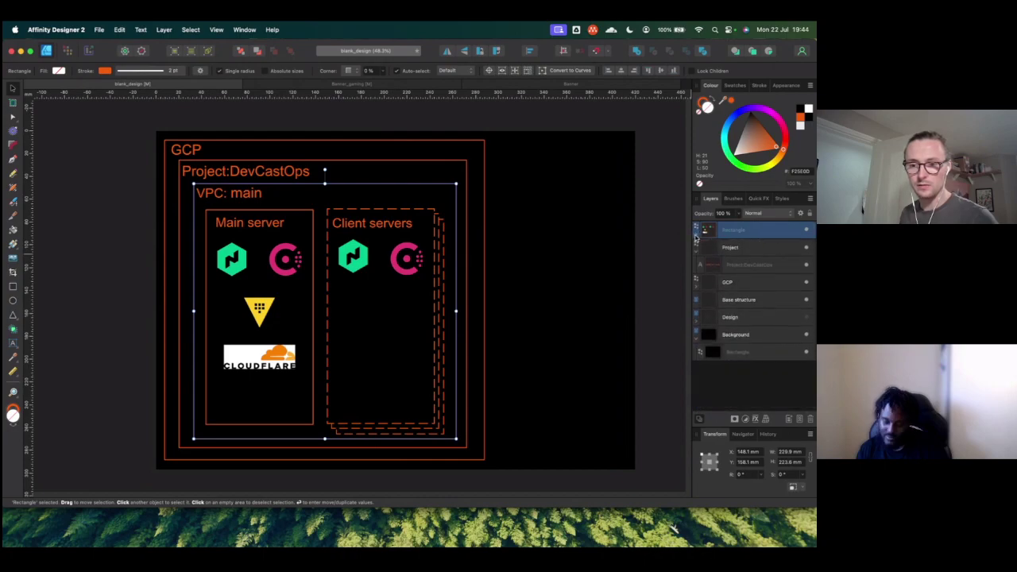
left_click(740, 253)
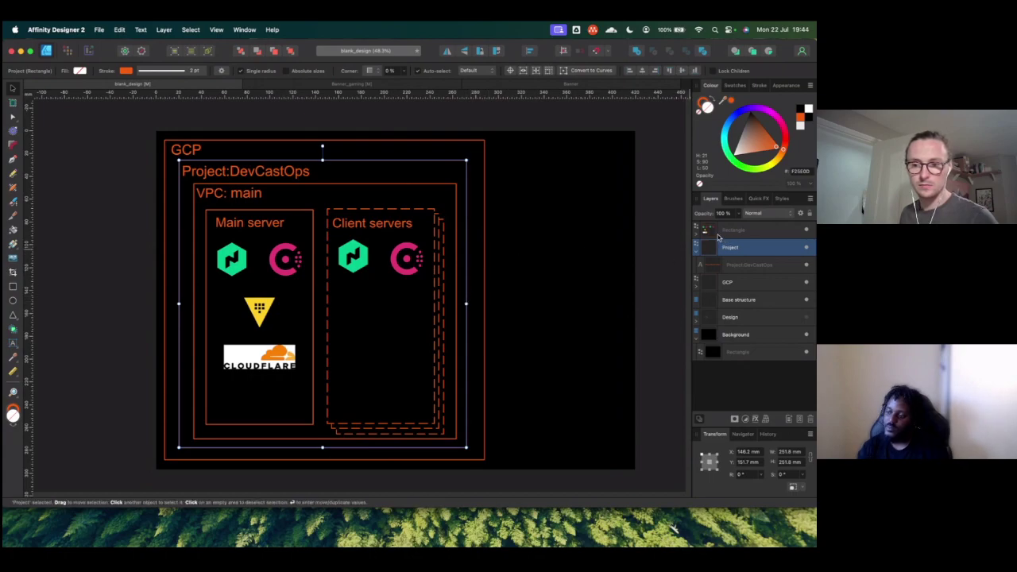
left_click(699, 281)
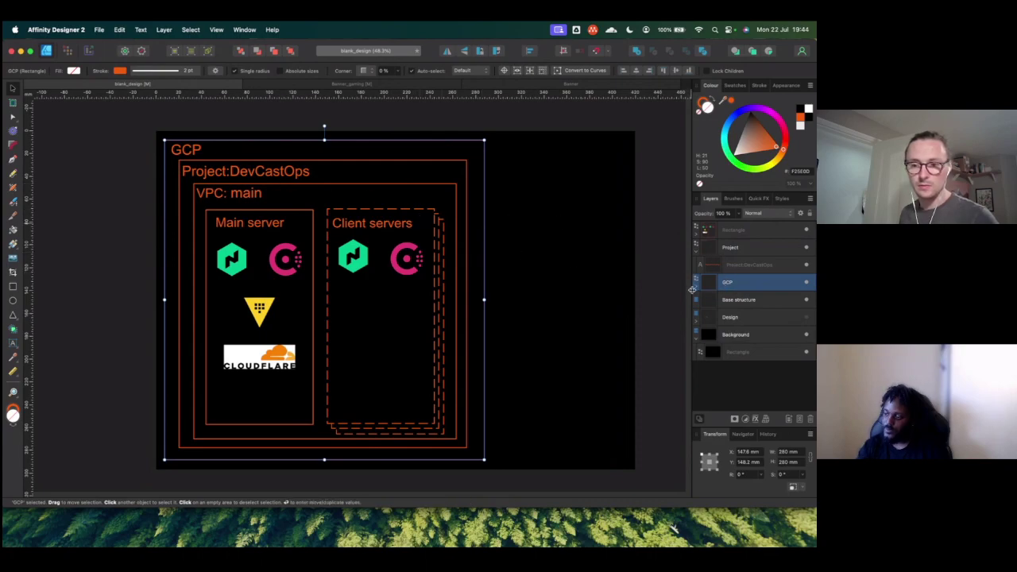
left_click(696, 285)
mouse_move(723, 304)
left_mouse_down()
mouse_move(714, 273)
mouse_move(703, 309)
mouse_move(730, 315)
left_mouse_up()
left_click_drag(484, 299, 625, 301)
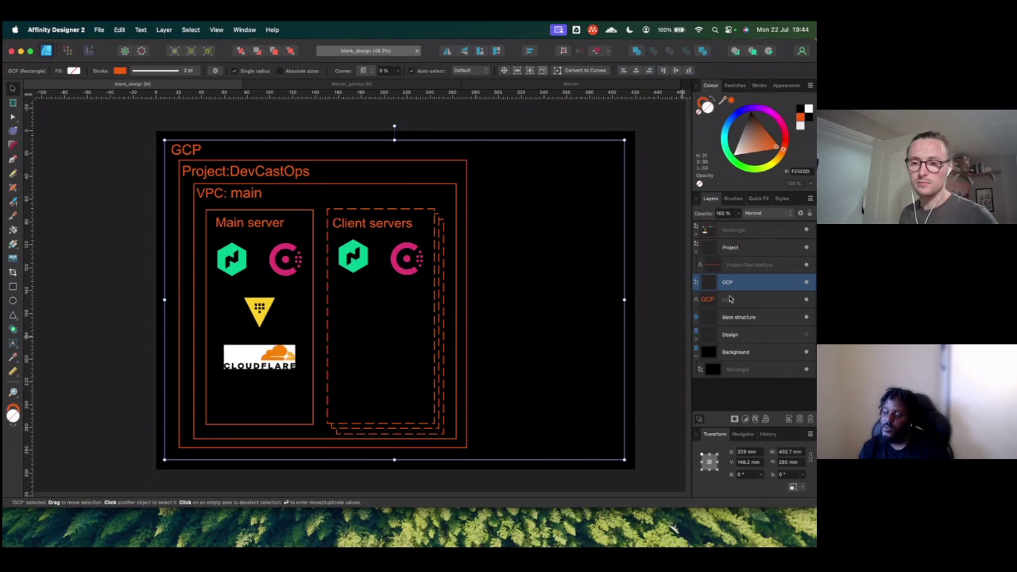
left_click_drag(730, 299, 741, 281)
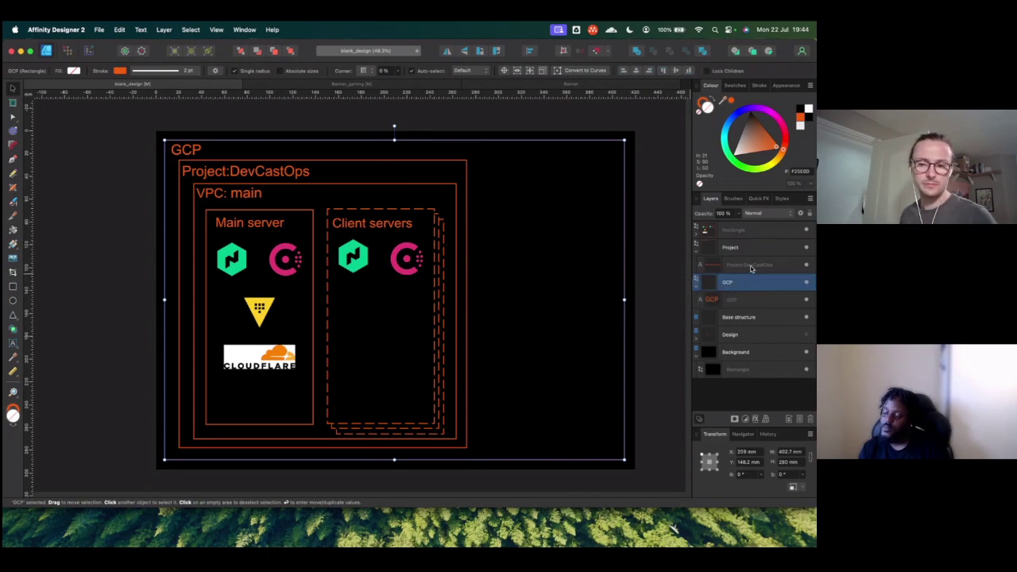
Step: Move the Project:DevCastOps label above Project and widen the Project box to 373 mm
left_click_drag(709, 265, 691, 244)
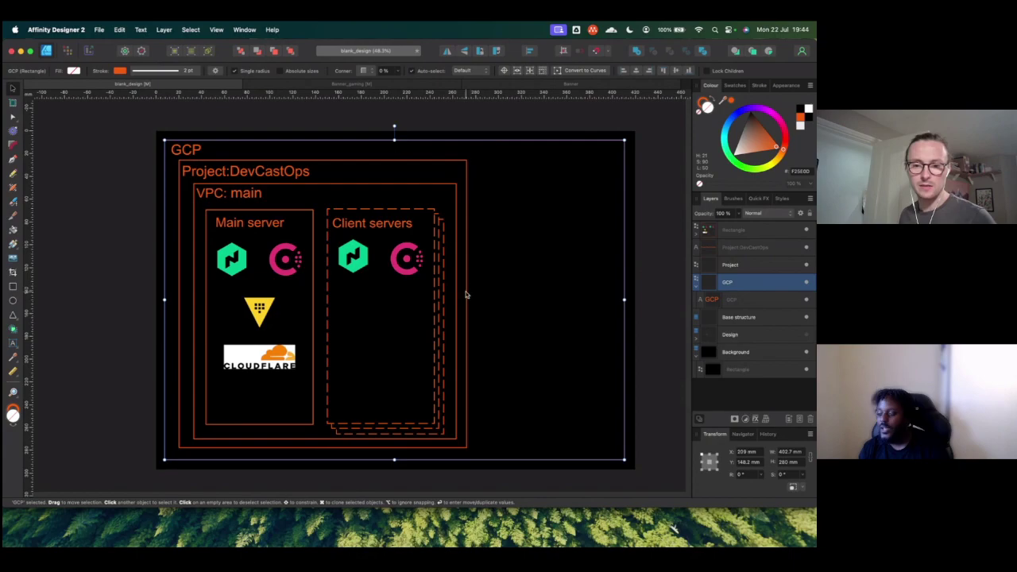
key("alt+bracketright")
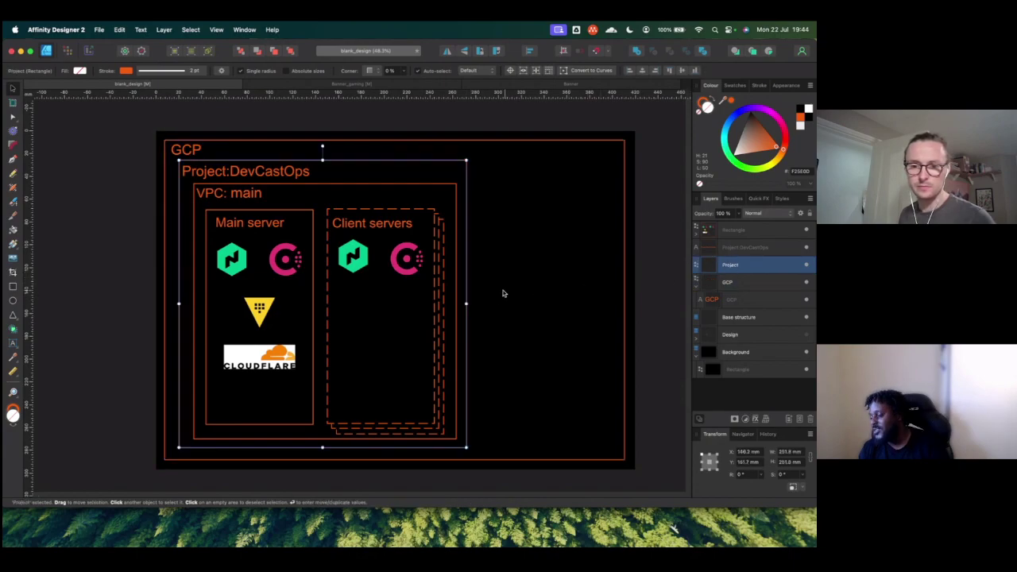
left_click_drag(468, 303, 606, 305)
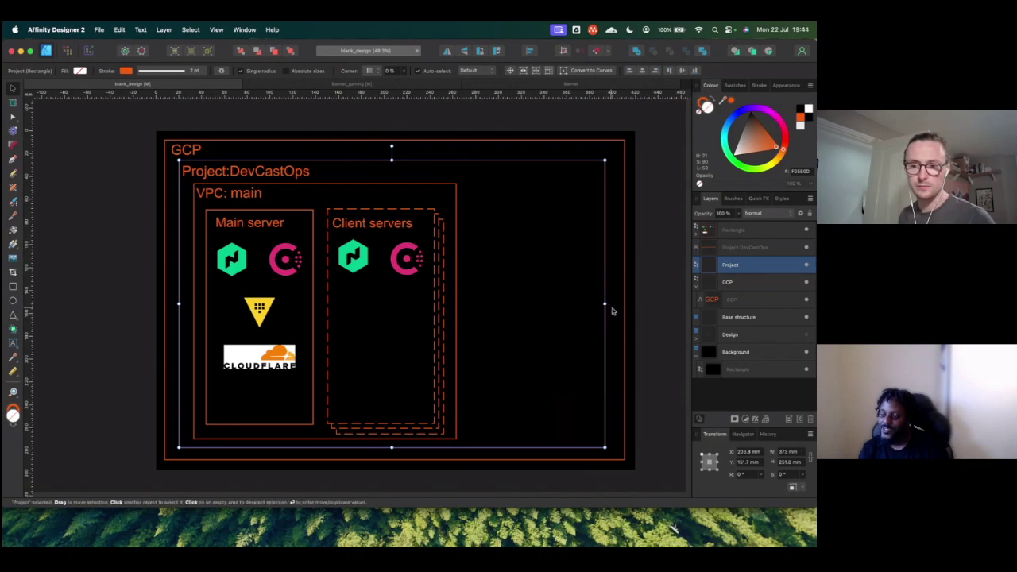
Step: Nest the VPC rectangle inside Project, then show Google Cloud's VPC networks page in Safari
left_click_drag(726, 267, 712, 247)
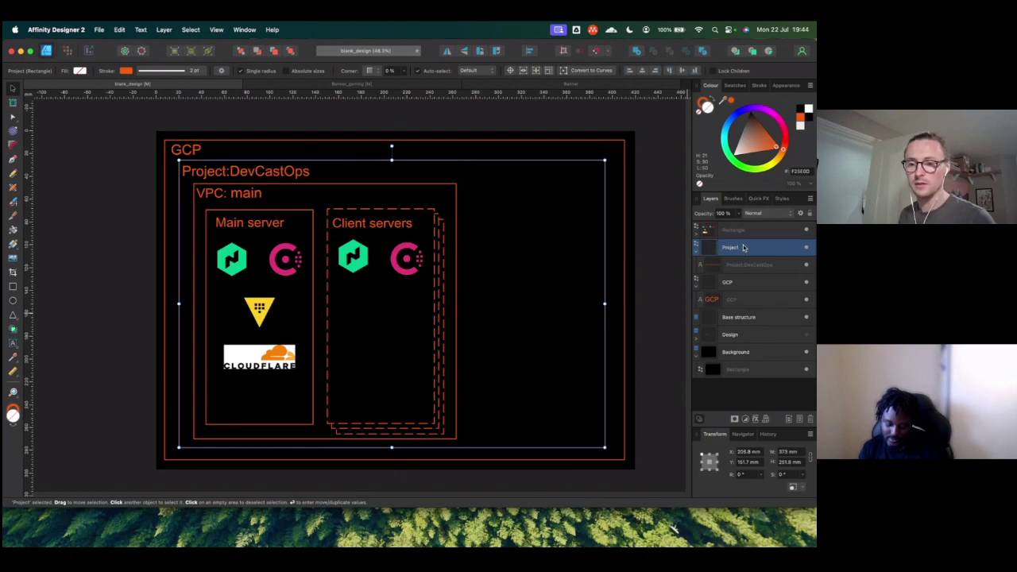
left_click_drag(736, 231, 746, 282)
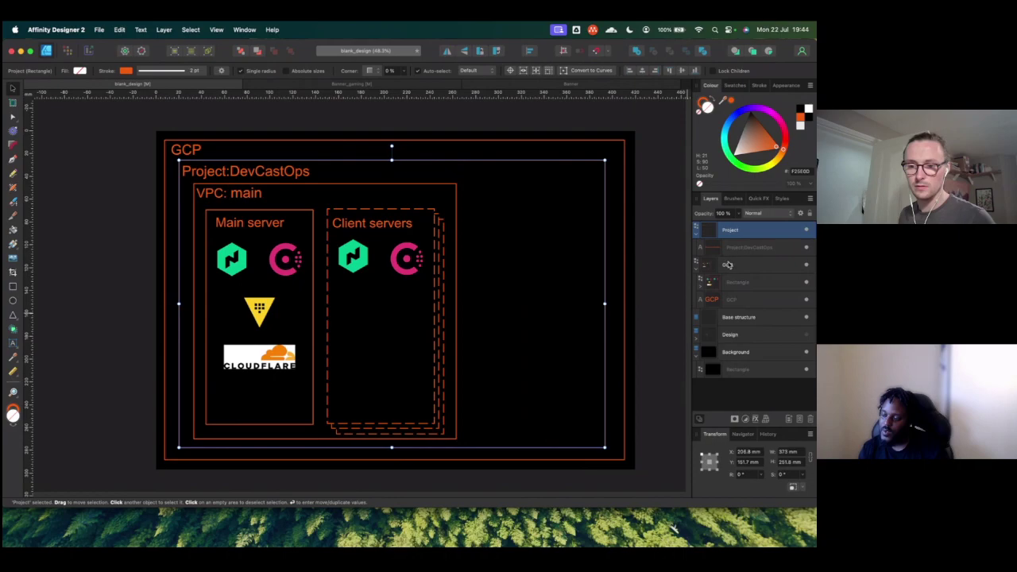
left_click_drag(707, 282, 727, 284)
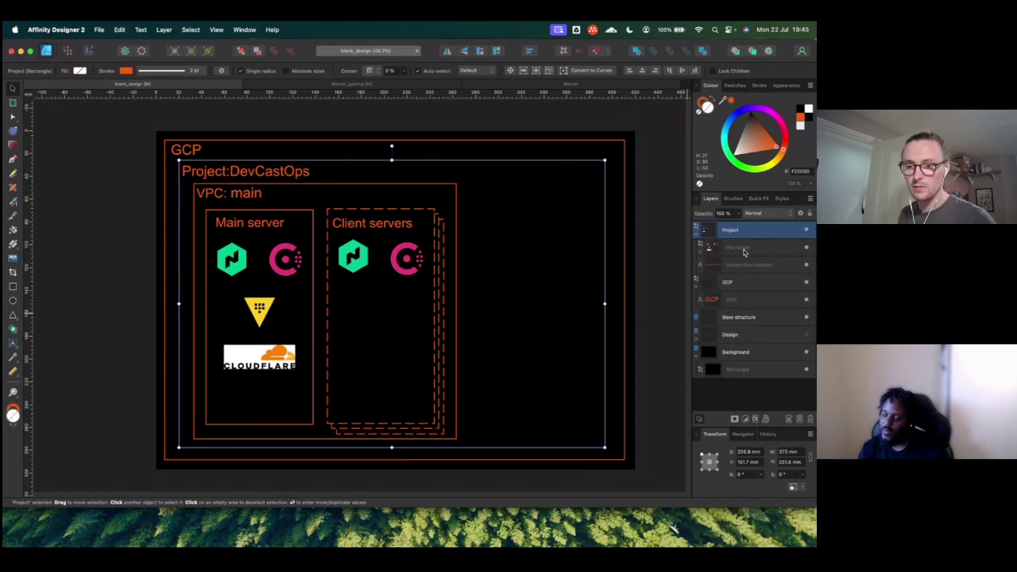
left_click_drag(701, 255, 696, 238)
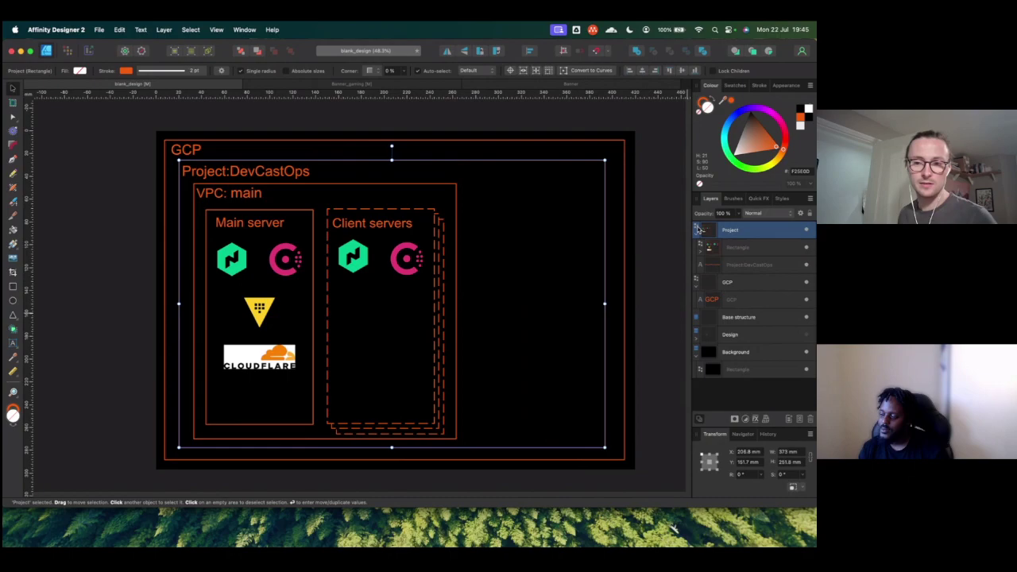
left_click_drag(745, 231, 751, 284)
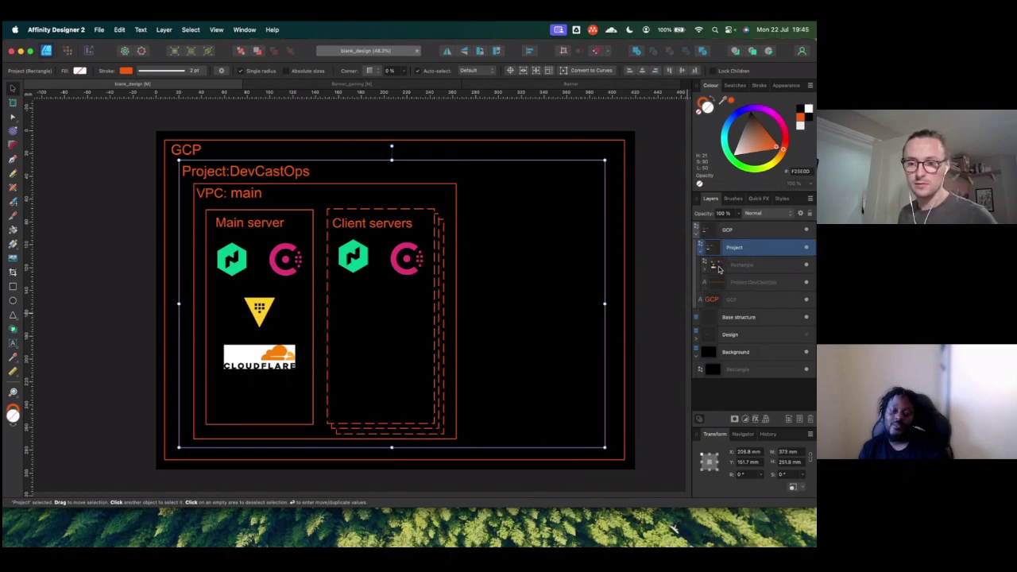
left_click(715, 266)
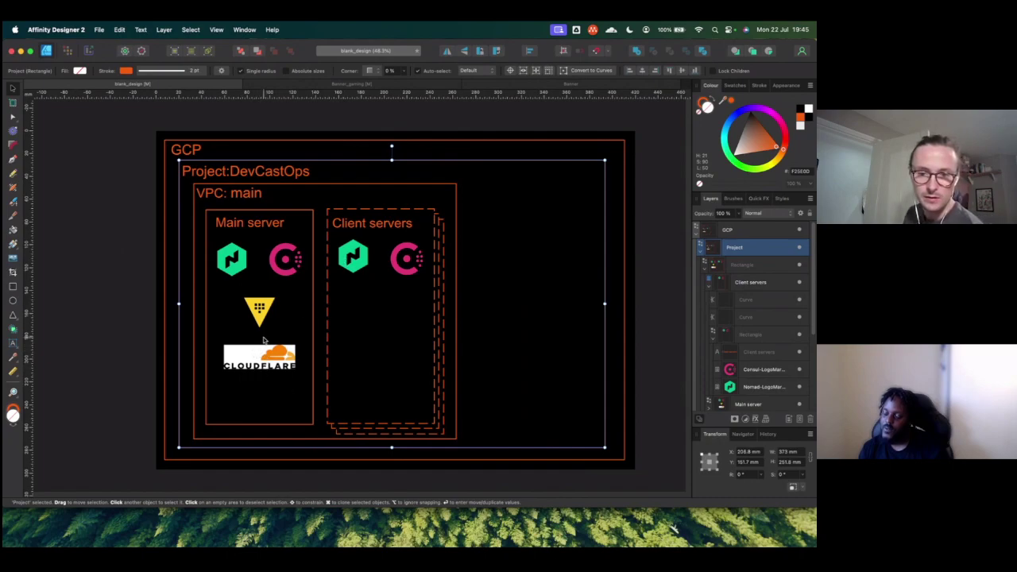
key("super+Tab")
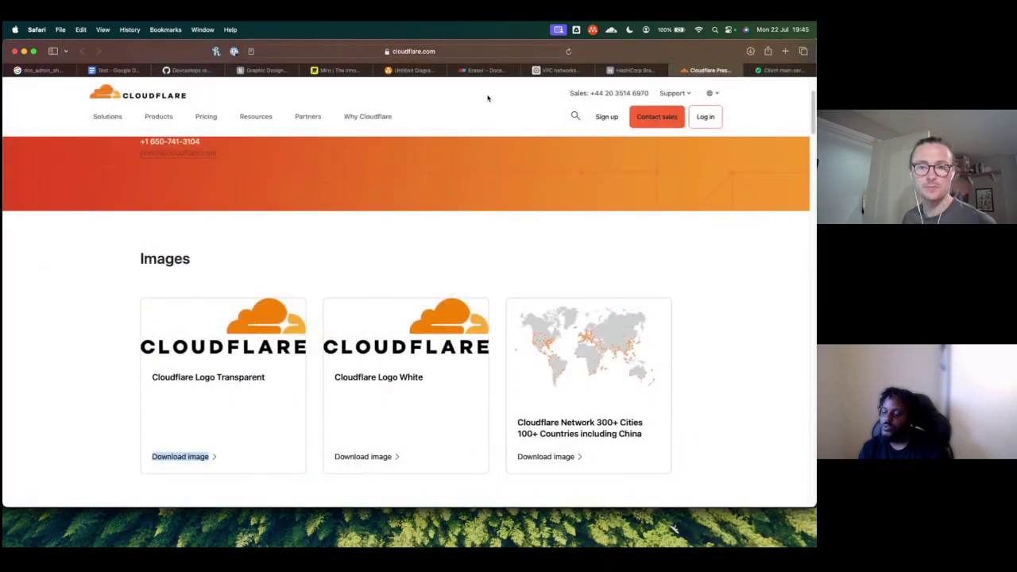
left_click(564, 71)
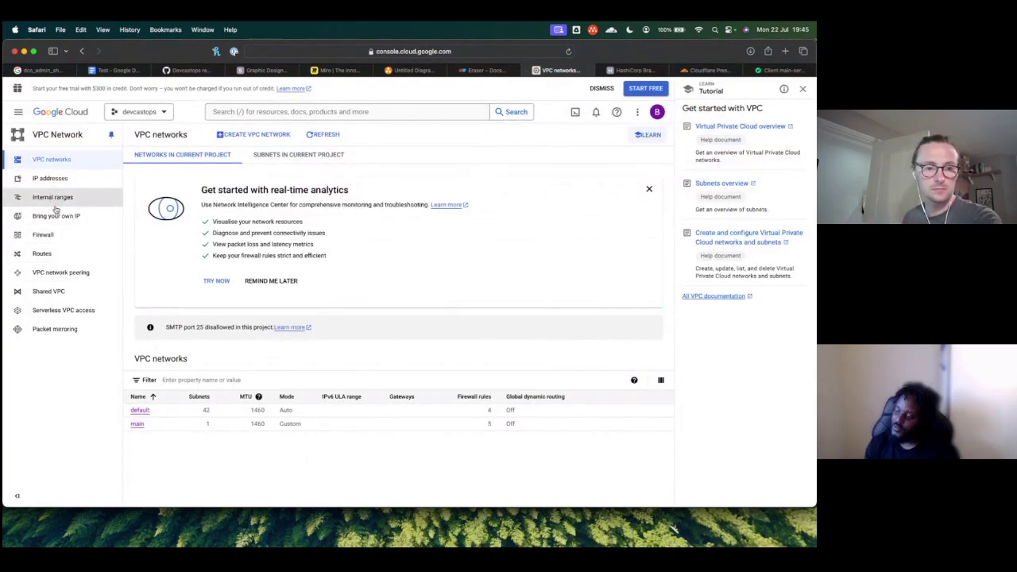
Step: Open the VPC Firewall page and scroll to the rules showing cloudflareegress and nomad on main
left_click(60, 237)
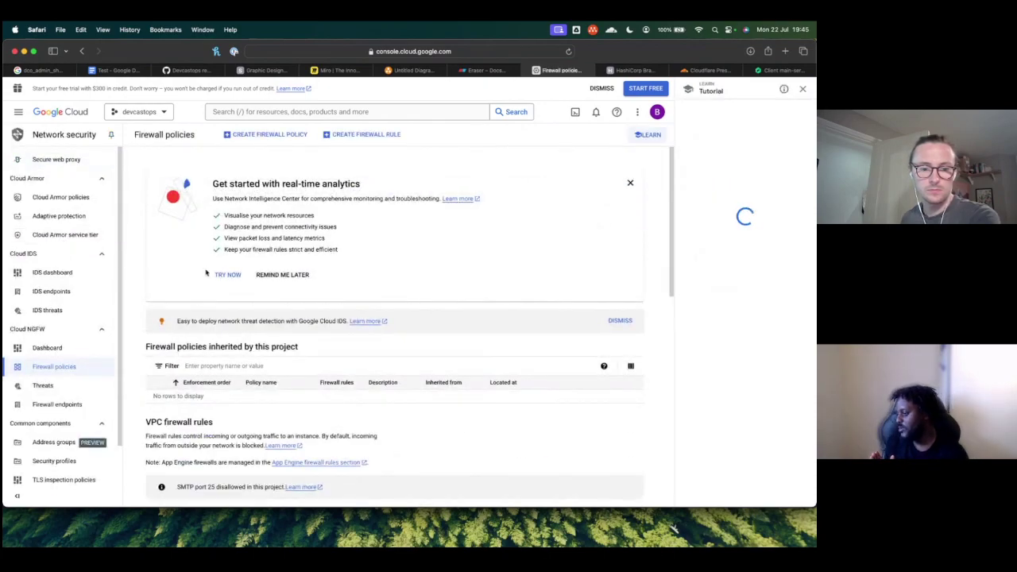
scroll(251, 281, "down", 5)
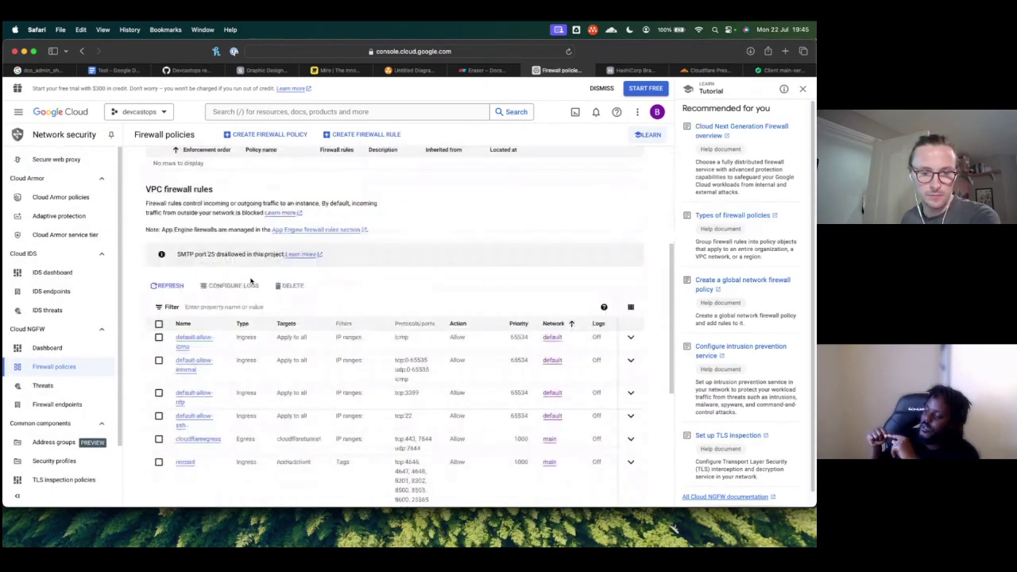
scroll(251, 281, "down", 1)
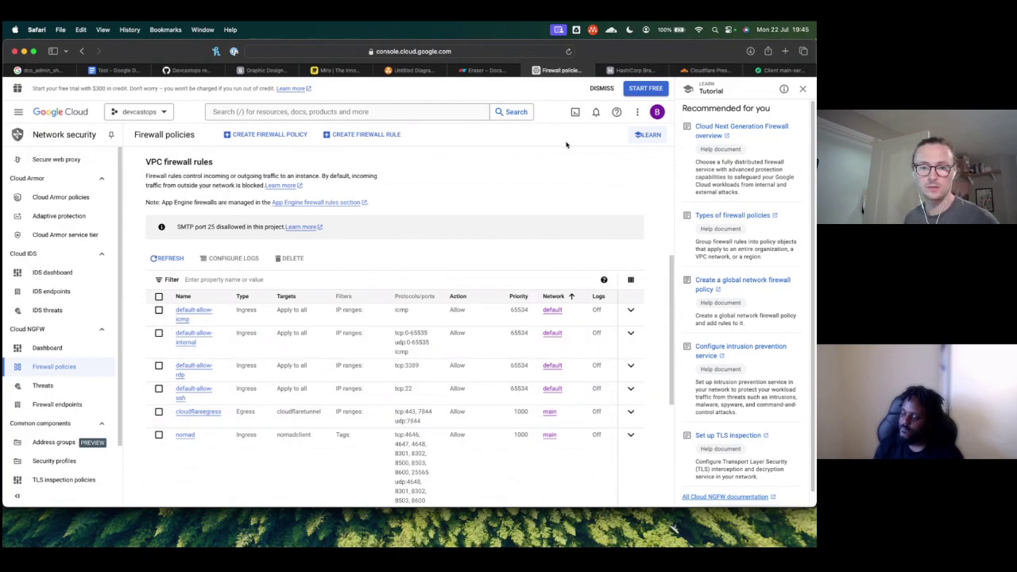
key("super+Tab")
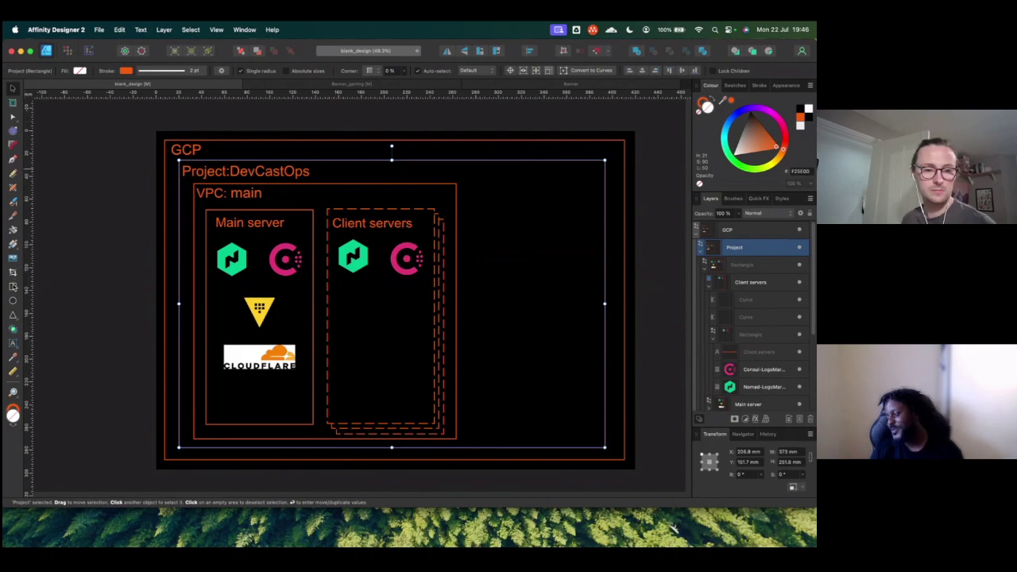
Step: Draw a rectangle right of the VPC box inside Project and give it a solid orange outline
left_click(13, 287)
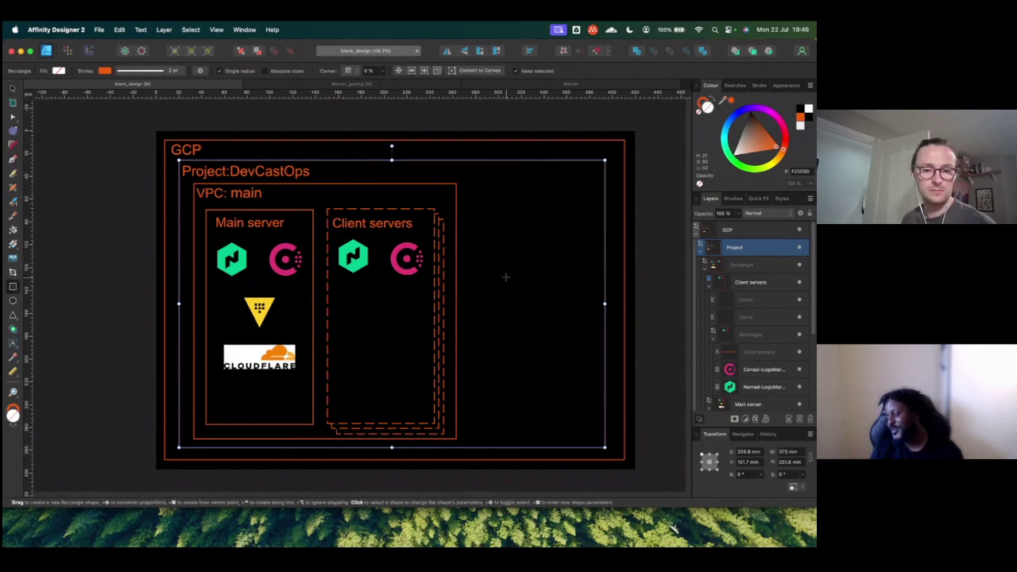
left_click(702, 254)
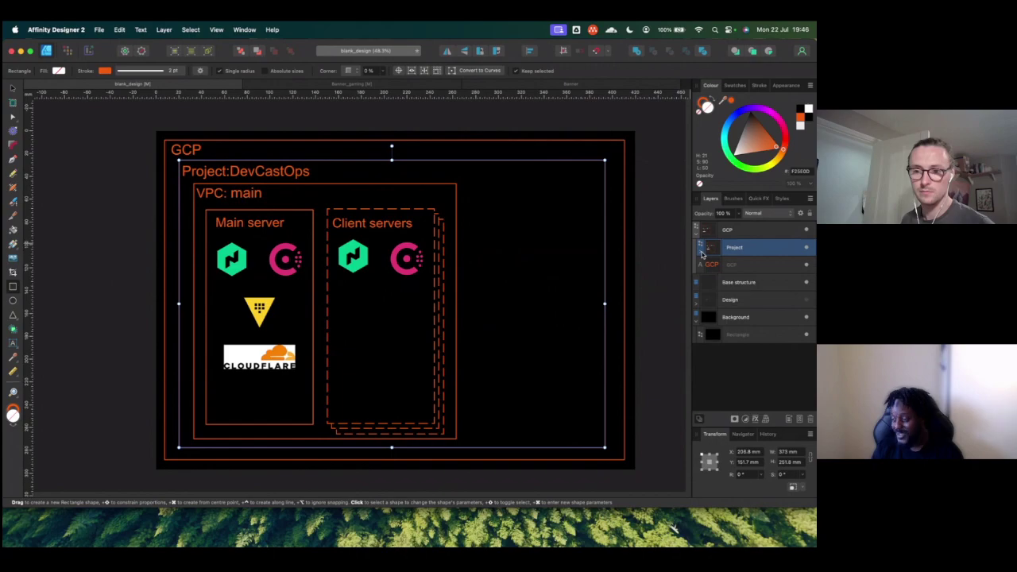
left_click(701, 254)
left_click_drag(479, 211, 588, 270)
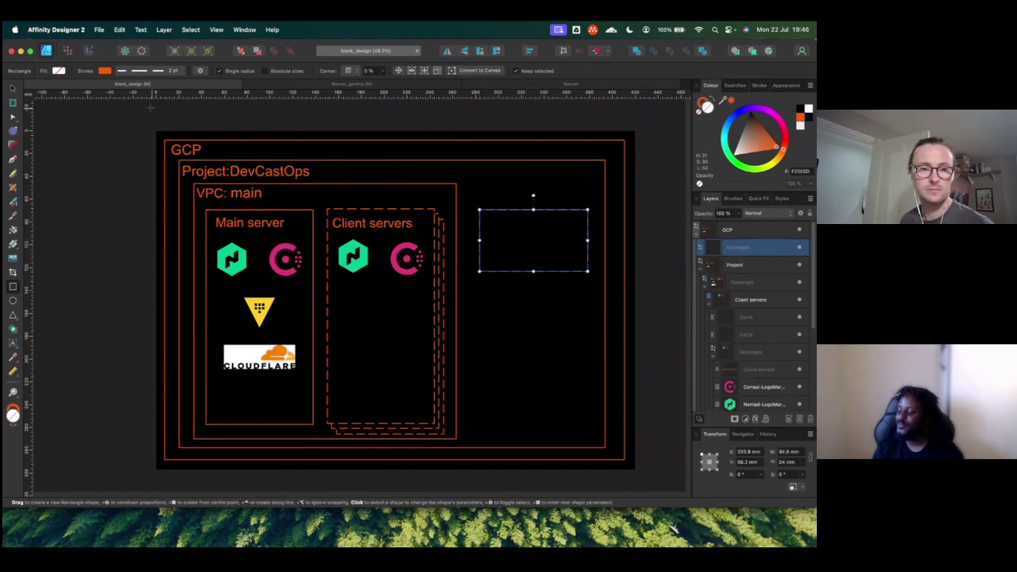
left_click(148, 73)
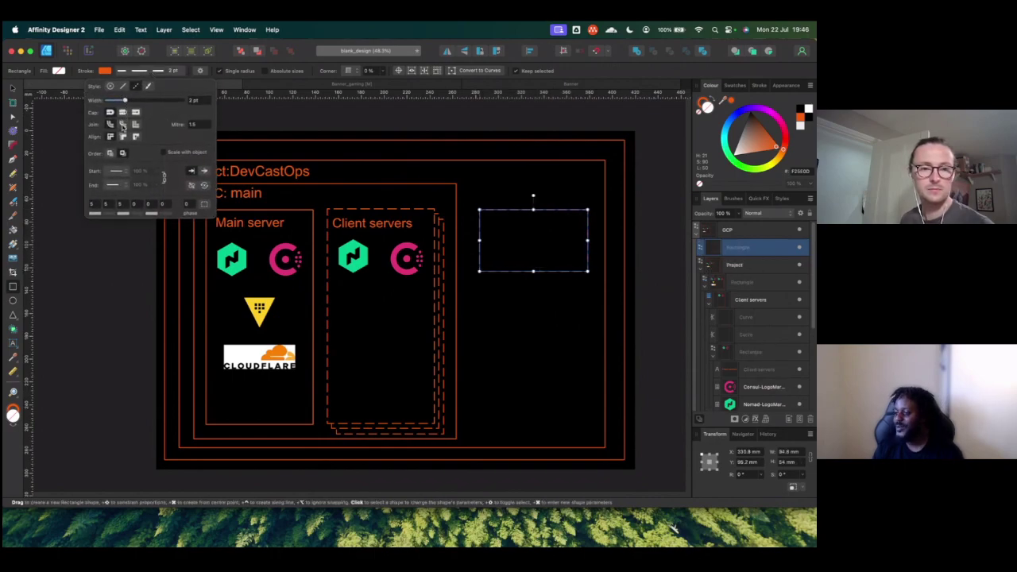
left_click(123, 87)
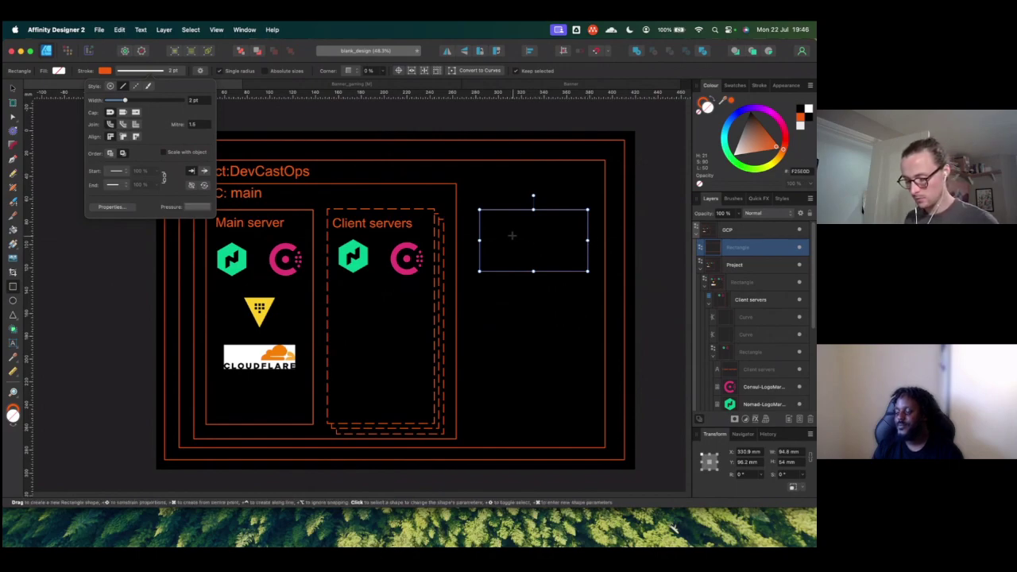
key("g")
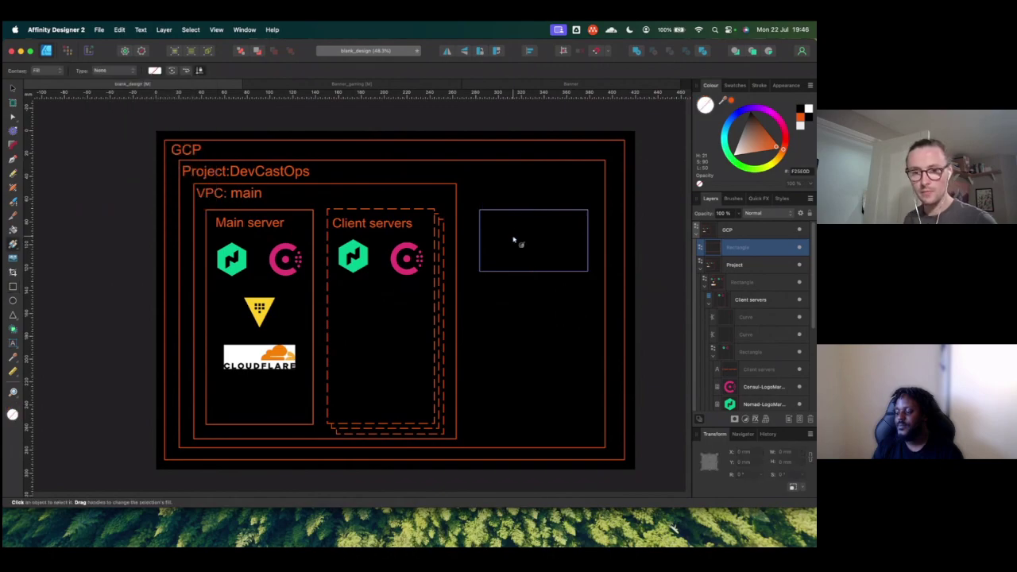
left_click(514, 239)
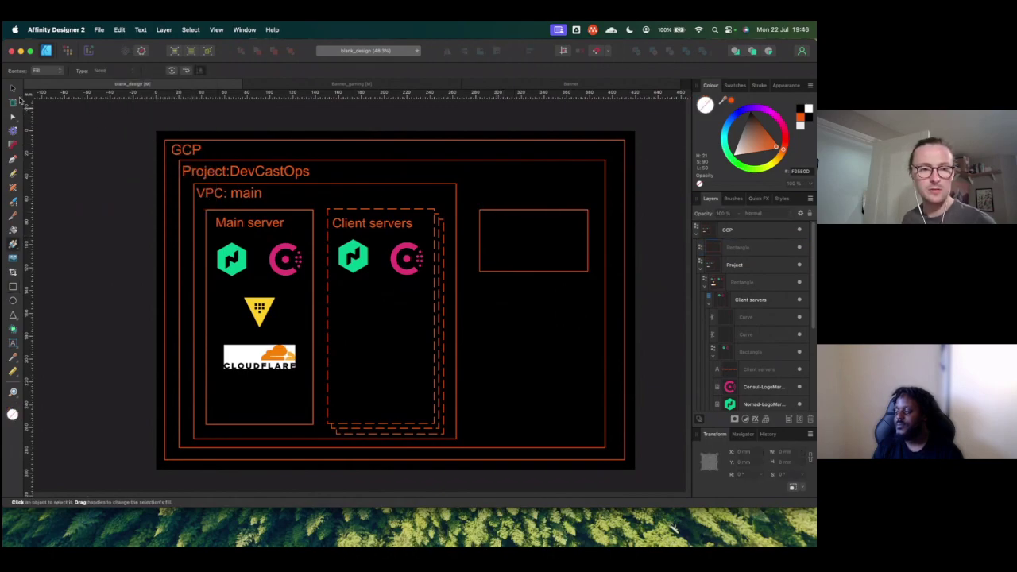
left_click(14, 89)
key("super+Tab")
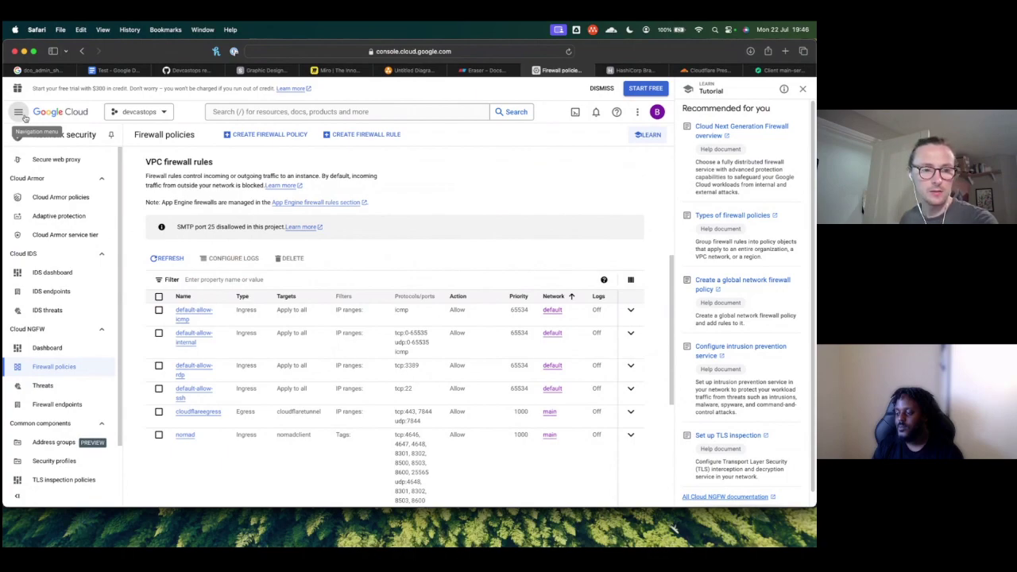
Step: Browse the Cloud Storage buckets list and open the devcastops-cf-bucket details
left_click(19, 112)
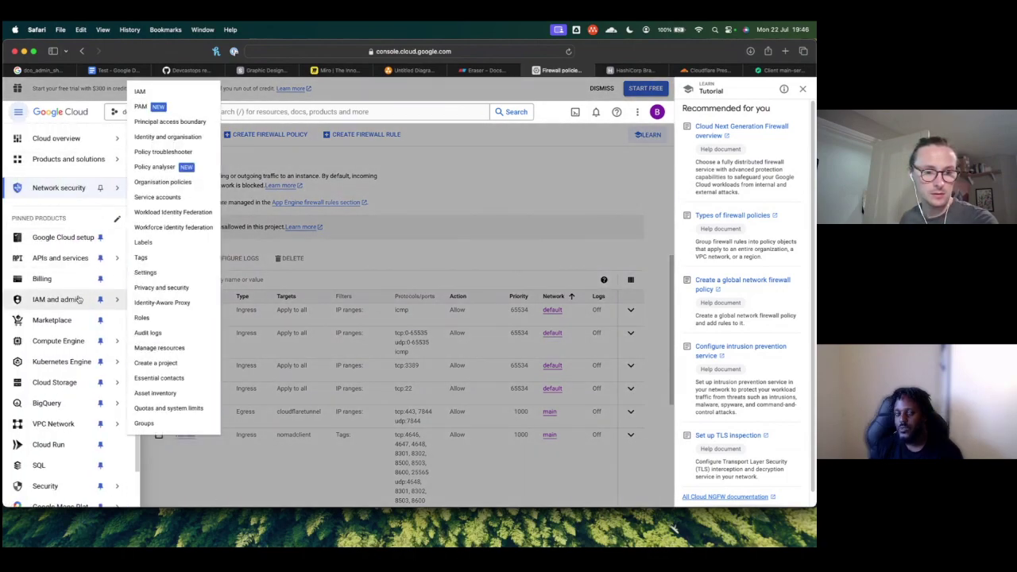
mouse_move(70, 342)
scroll(71, 341, "down", 1)
mouse_move(69, 371)
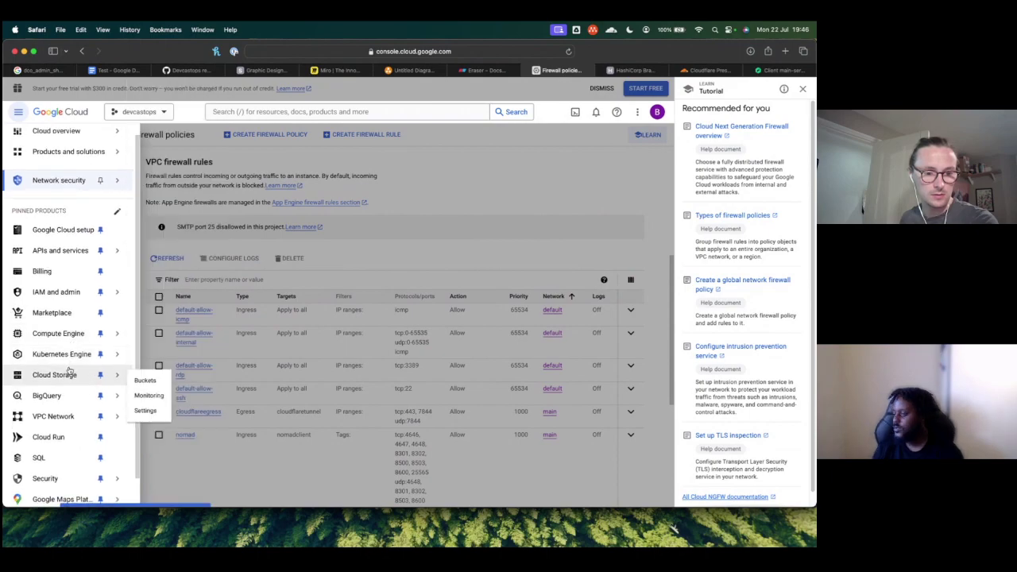
left_click(159, 380)
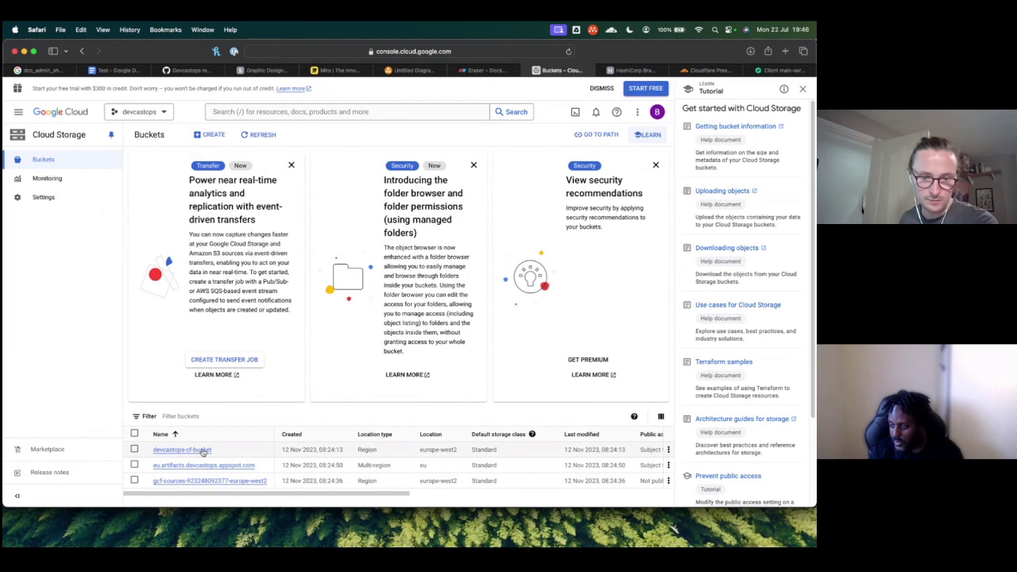
left_click(203, 450)
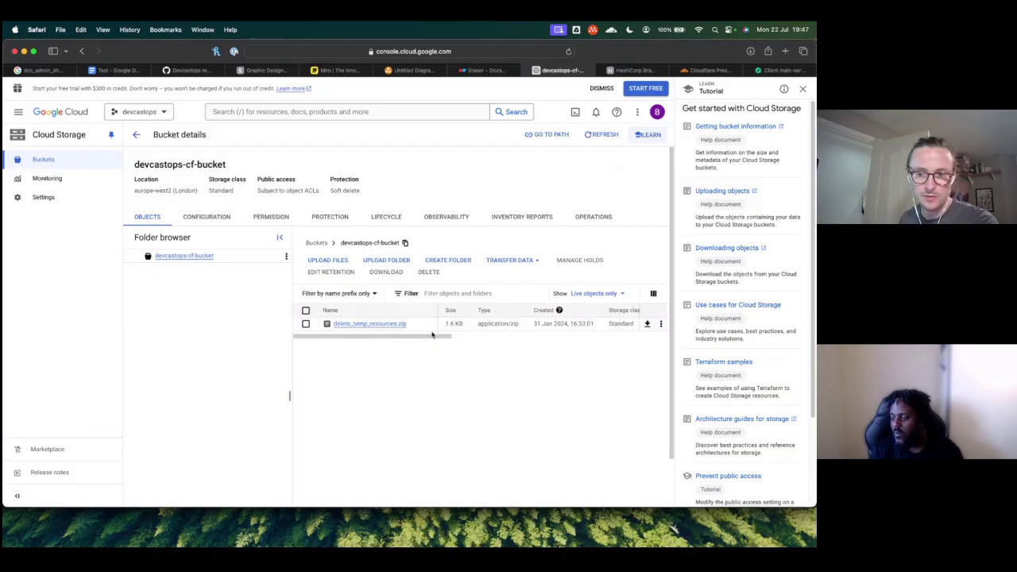
left_click_drag(421, 336, 248, 316)
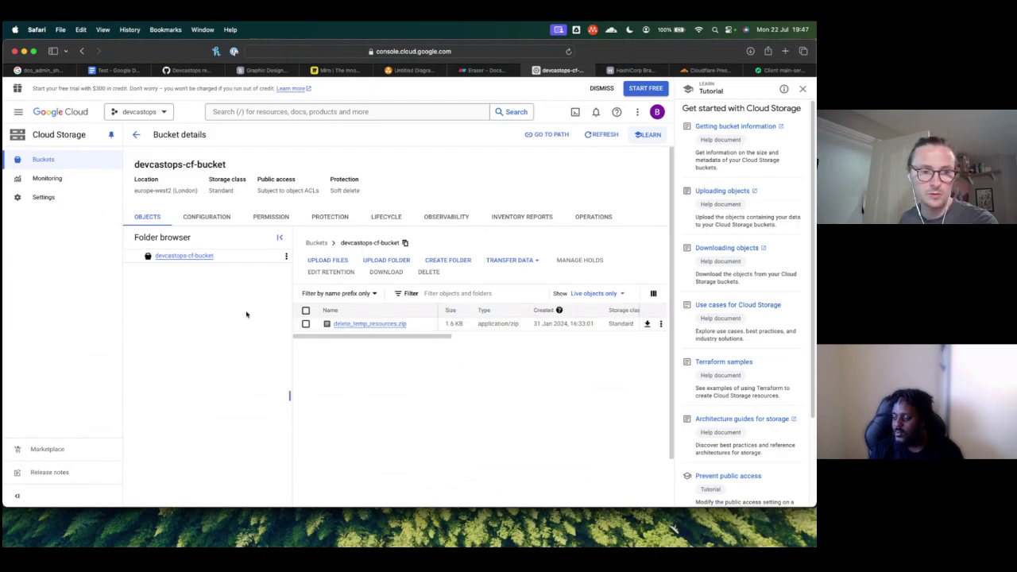
Step: Search the console for 'disk sizes' and open the Compute Engine Disks list
left_click(18, 112)
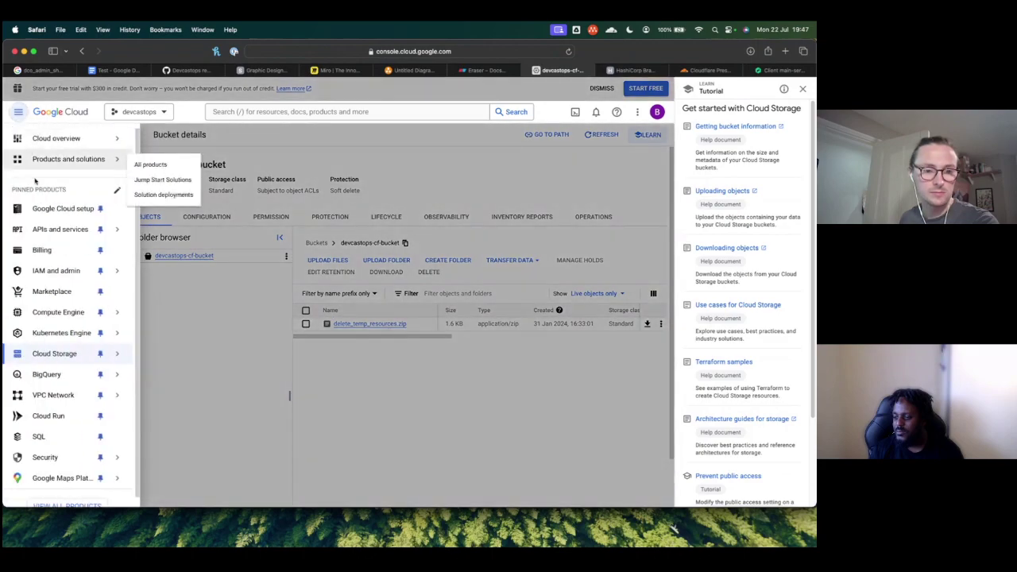
mouse_move(59, 363)
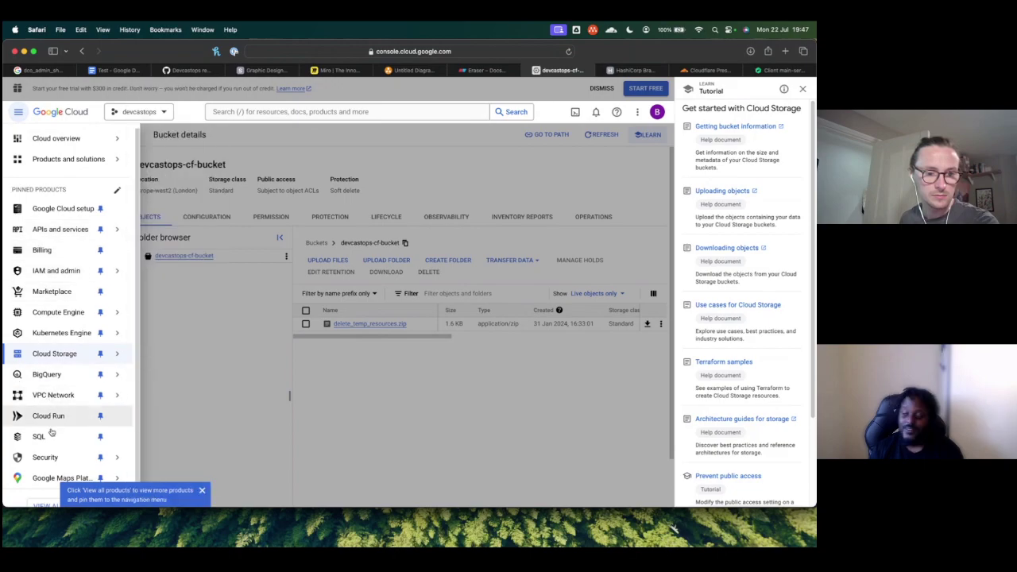
scroll(47, 429, "down", 1)
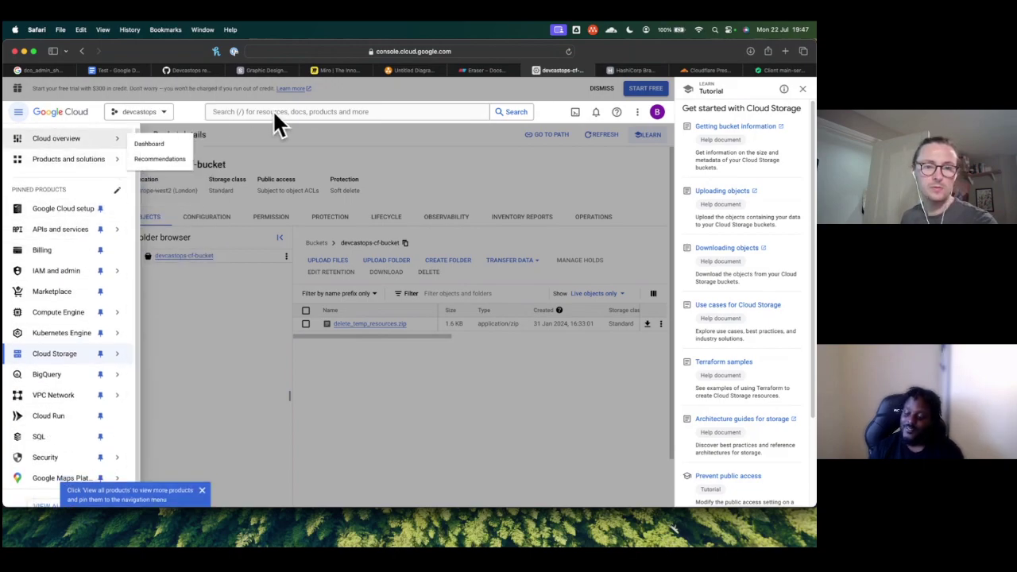
left_click(273, 112)
type("disk size")
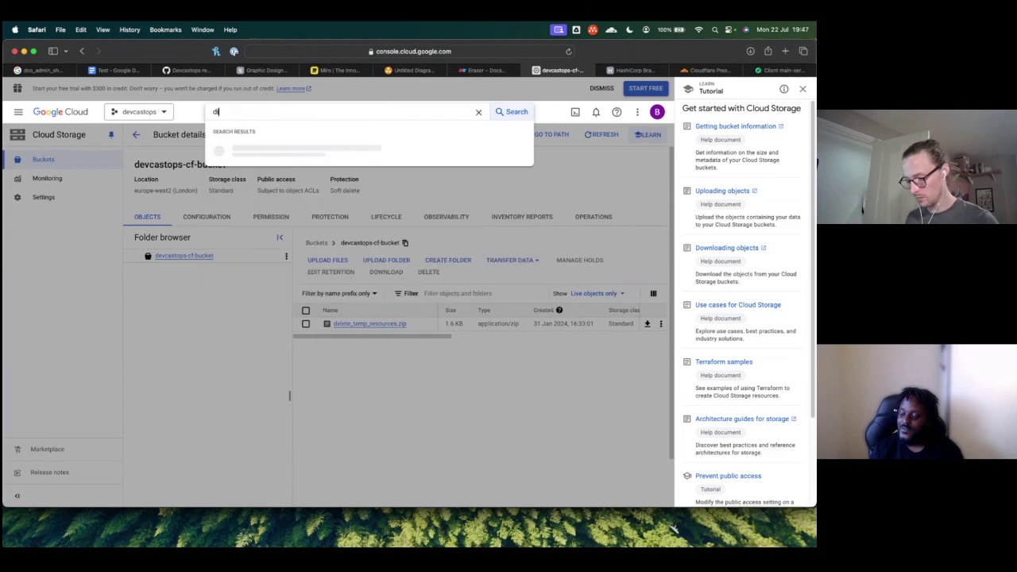
type("s")
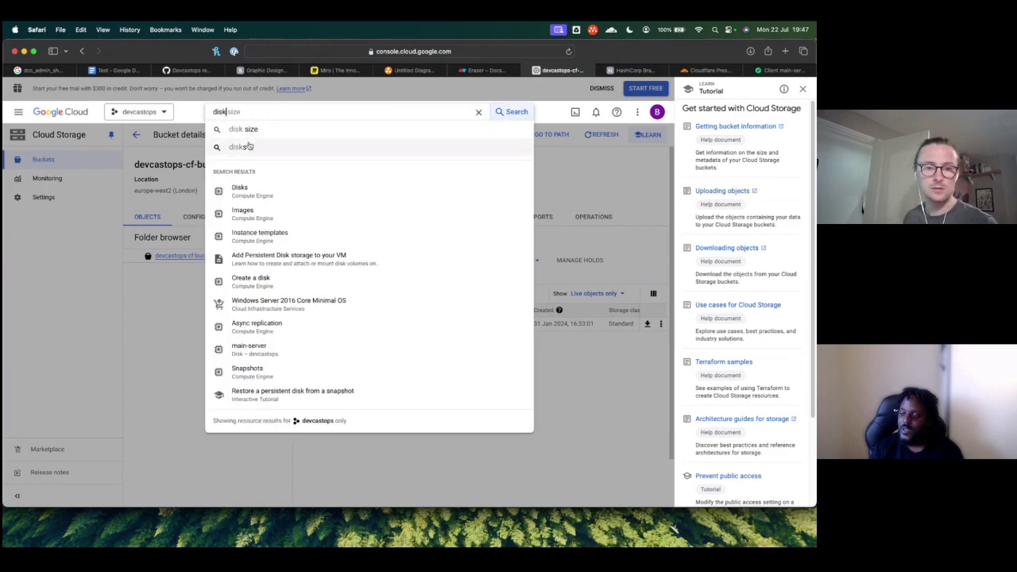
left_click(258, 153)
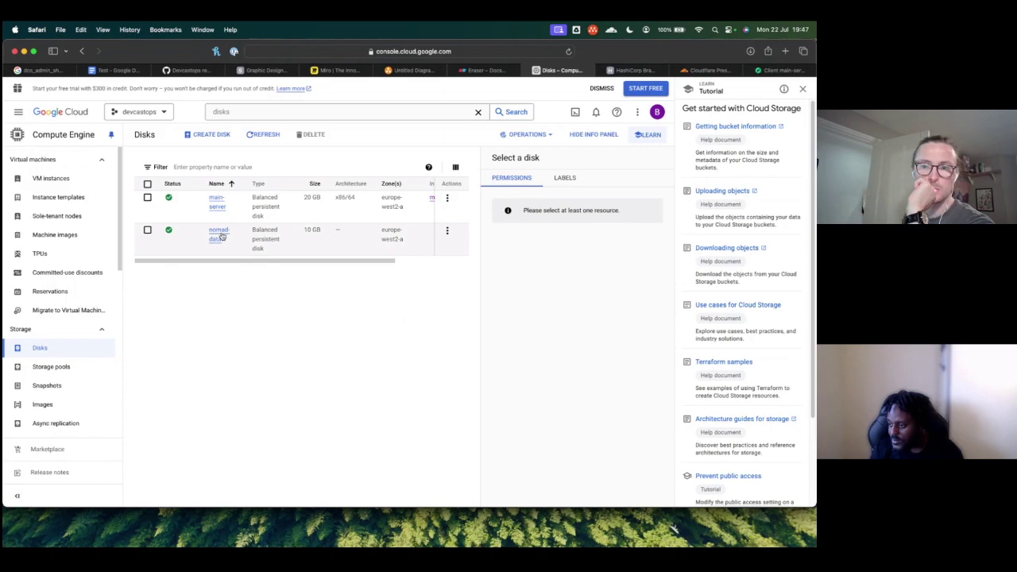
left_click(786, 50)
Step: Load the Terraform site, enter HCP Terraform and open the devcastops organization's workspaces
type("terraform.io")
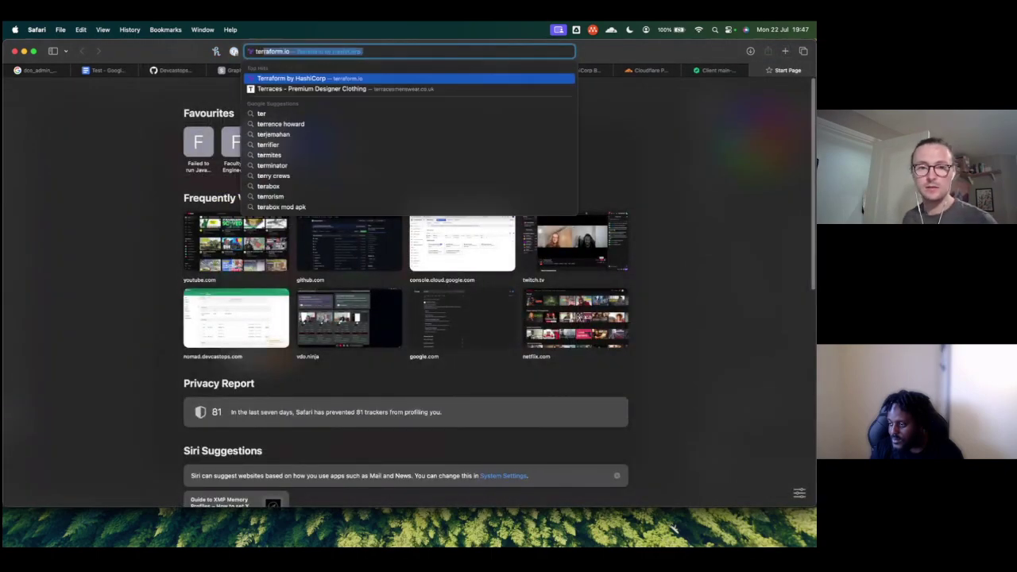
key("Return")
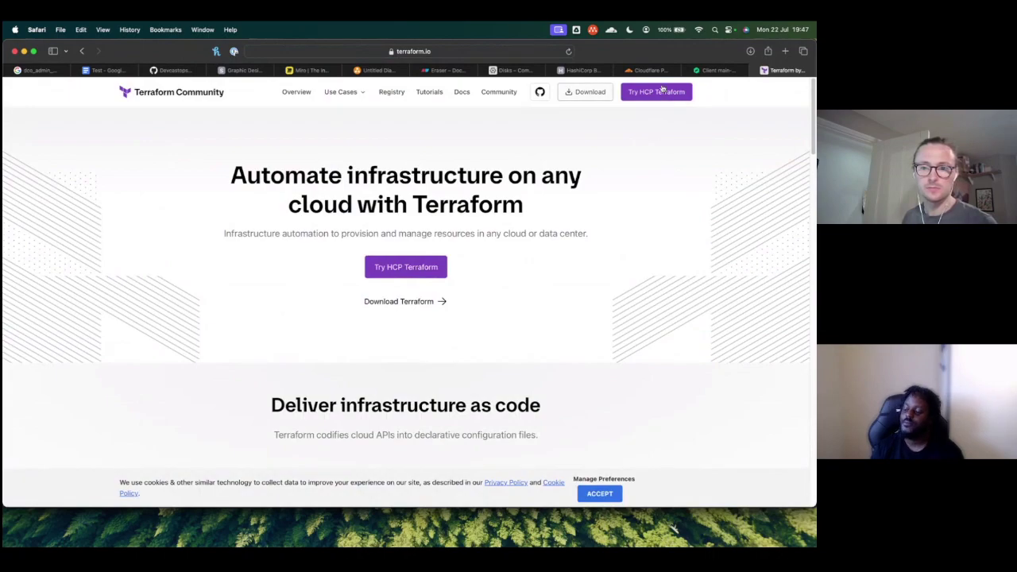
left_click(658, 93)
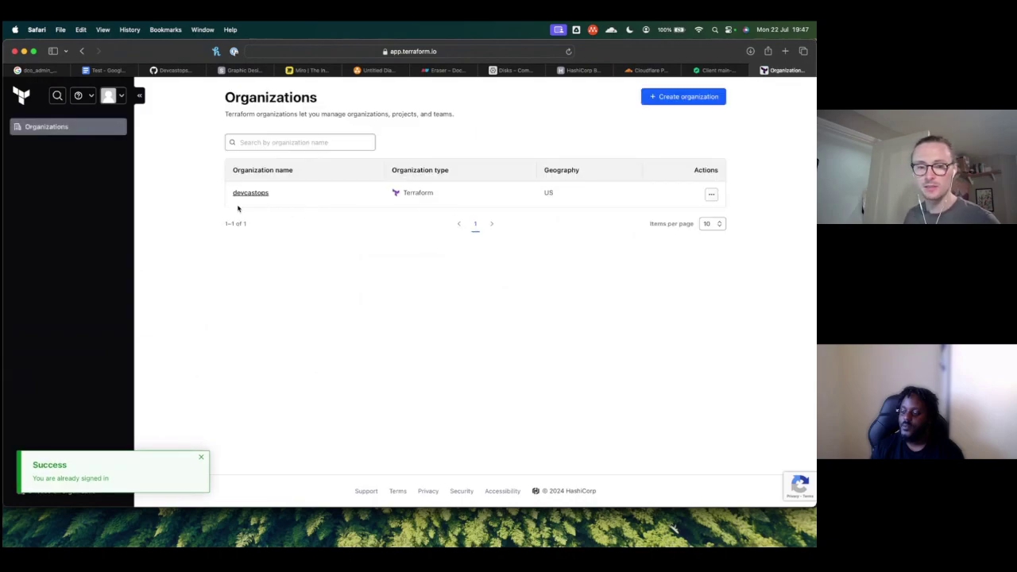
left_click(251, 193)
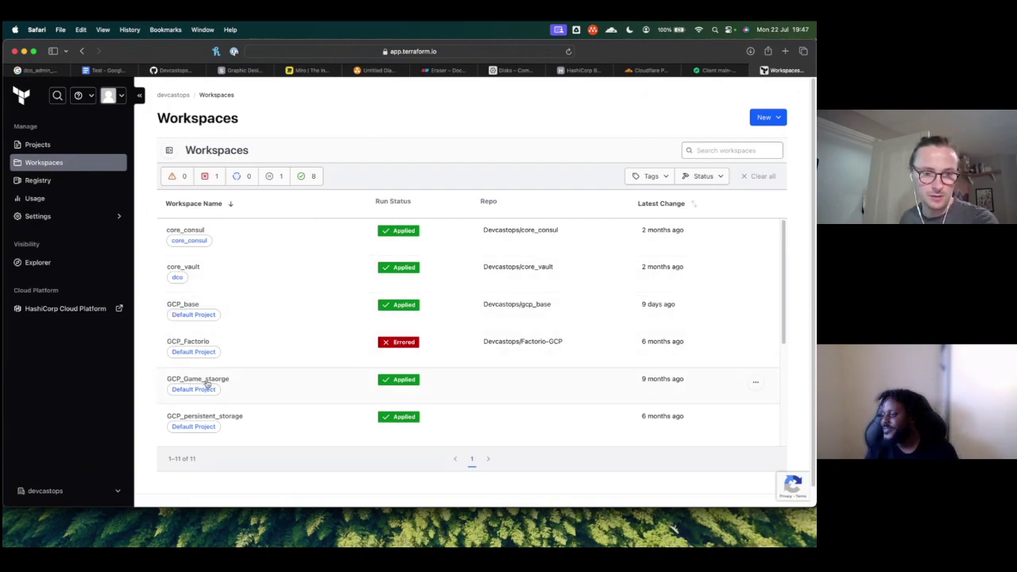
Step: Open the GCP_persistent_storage workspace overview and check its outputs and resources
left_click(217, 379)
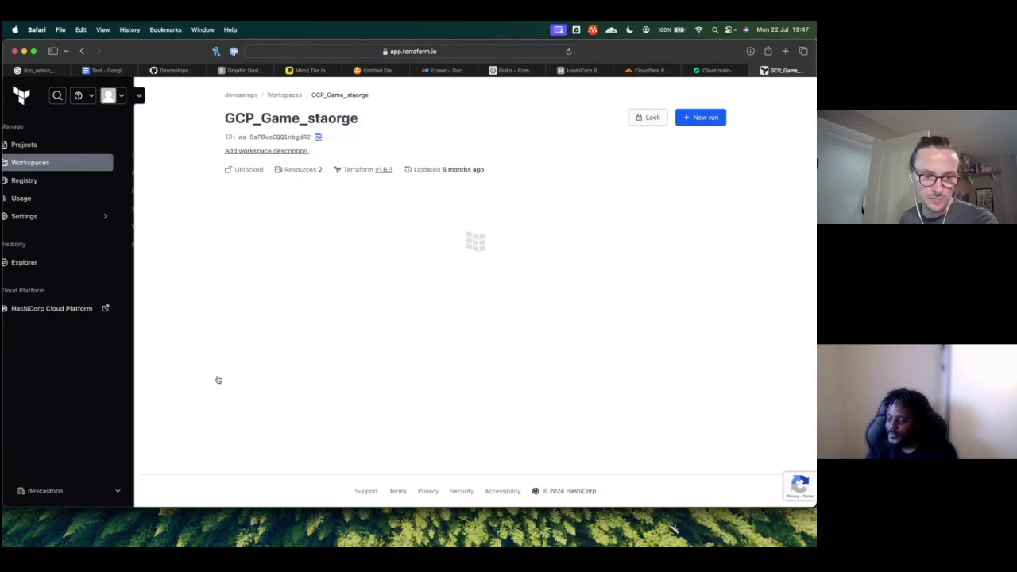
left_click(82, 51)
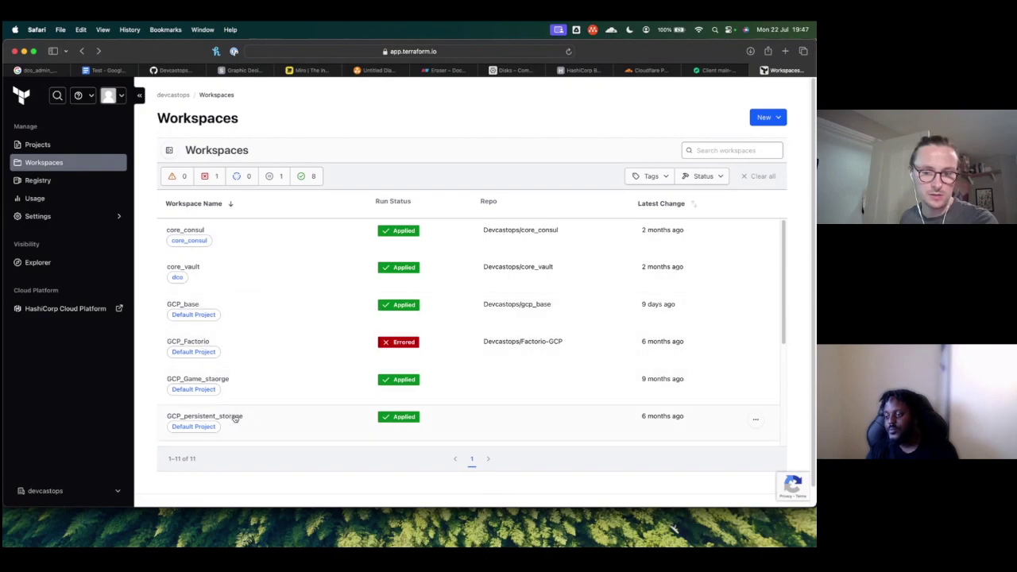
left_click(235, 419)
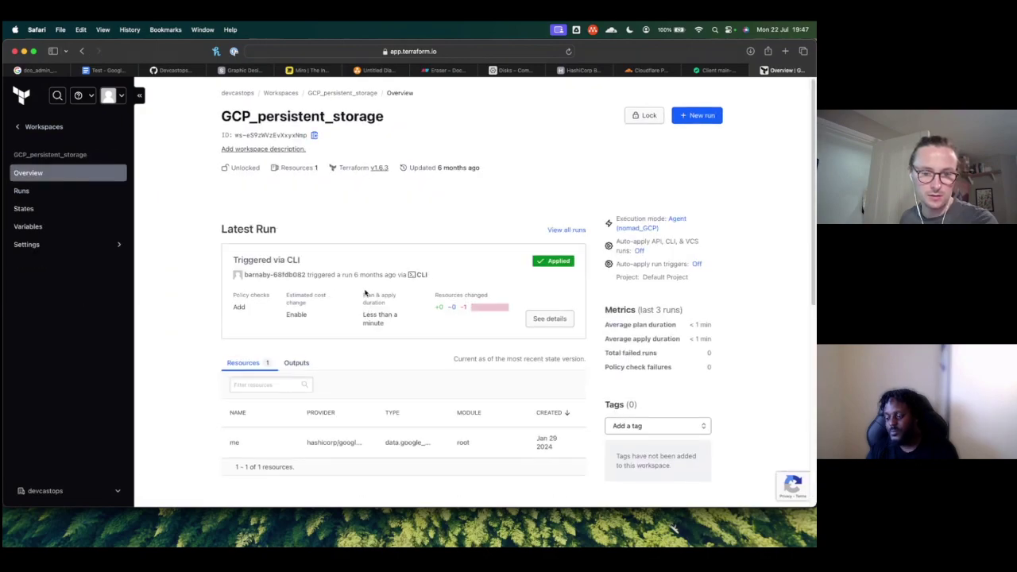
scroll(366, 293, "down", 2)
left_click(298, 317)
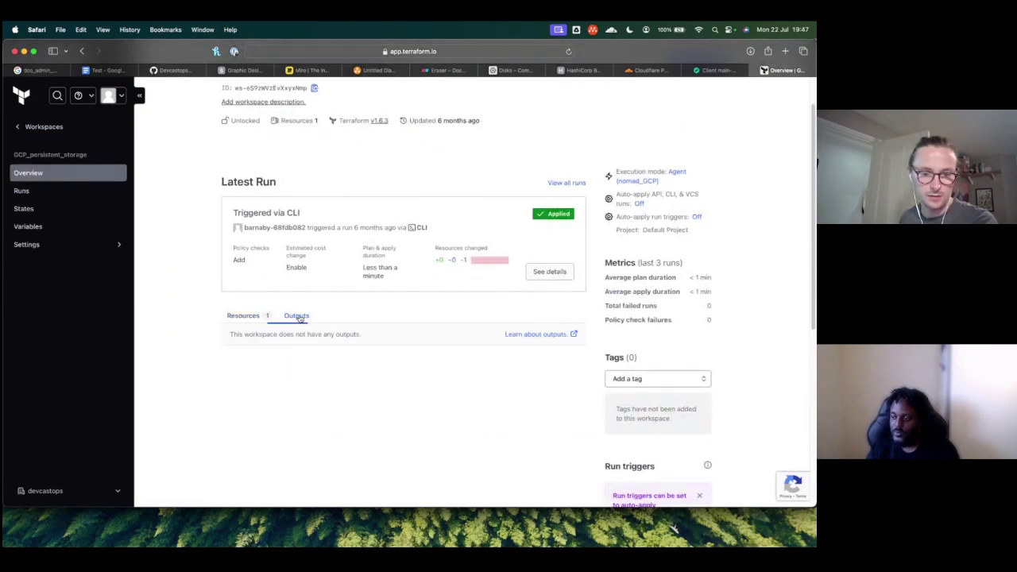
left_click(253, 318)
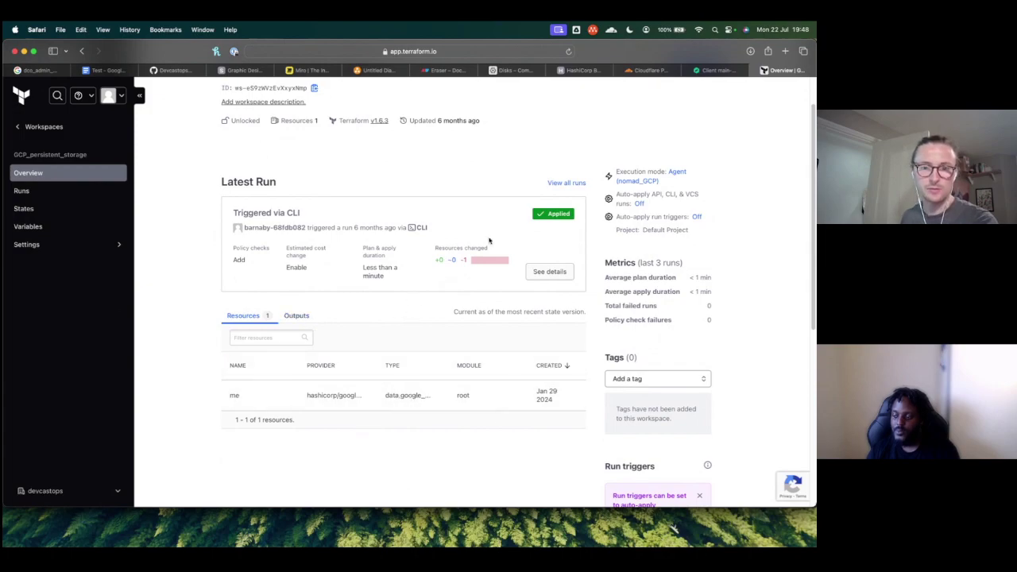
Step: On GitHub, find the gcp_stateful repository among Devcastops's repositories and open it
left_click(784, 51)
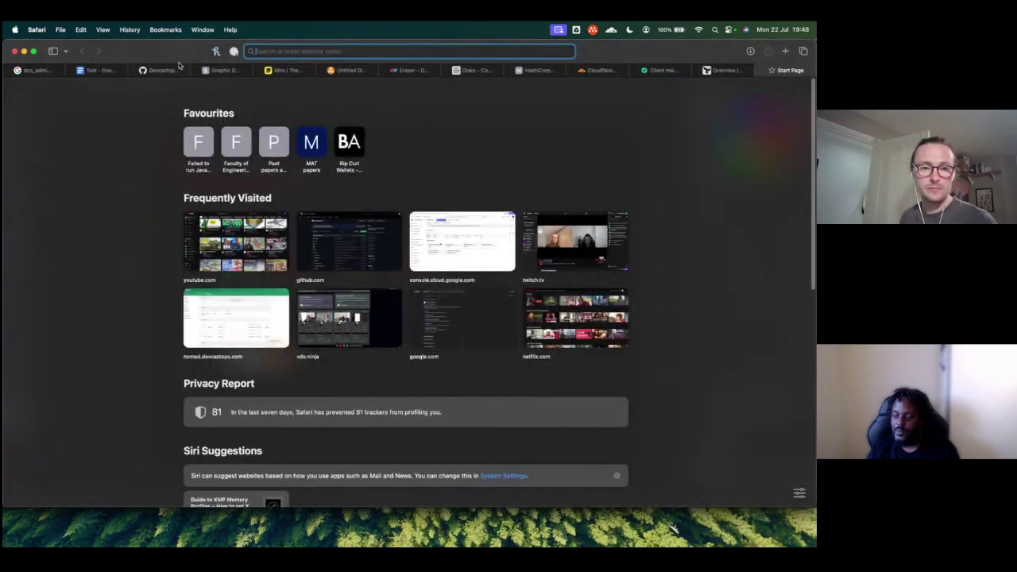
type("github.com")
key("Return")
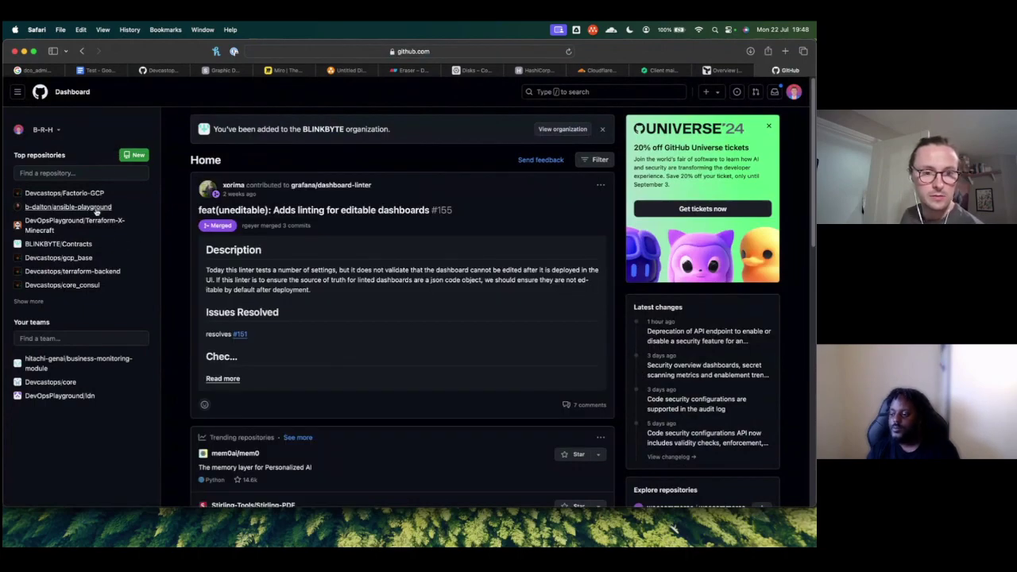
left_click(45, 193)
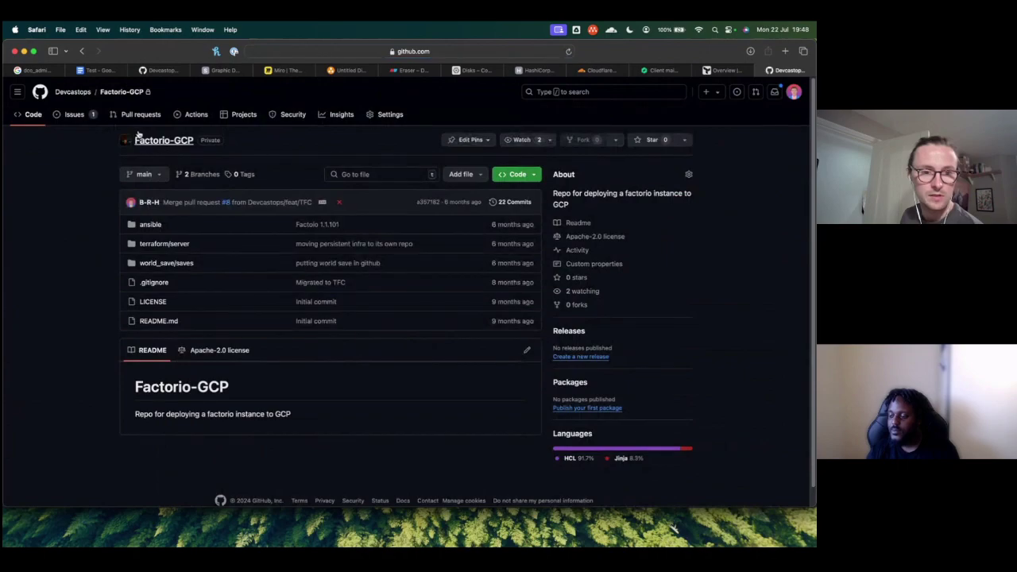
left_click(73, 92)
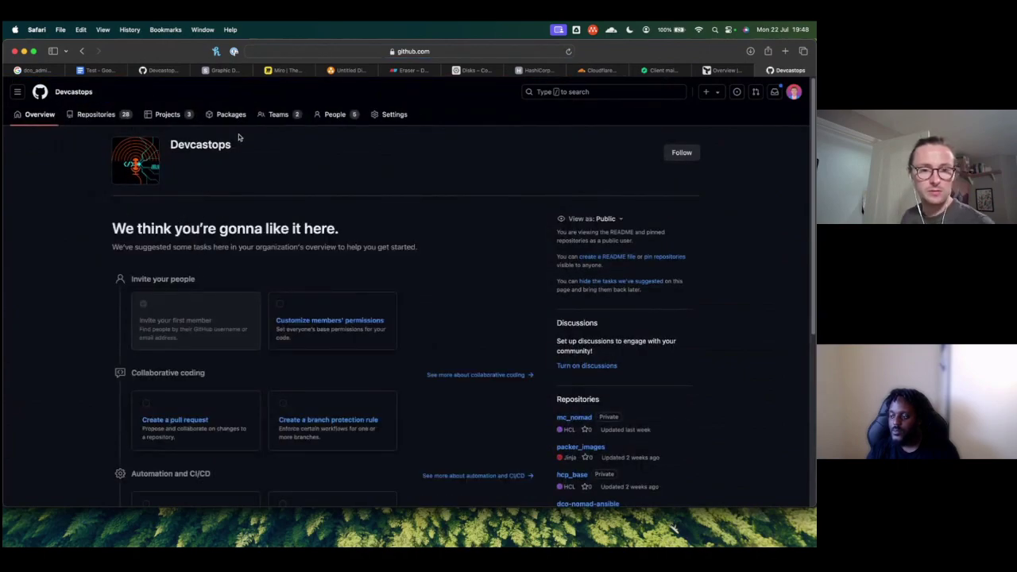
left_click(118, 110)
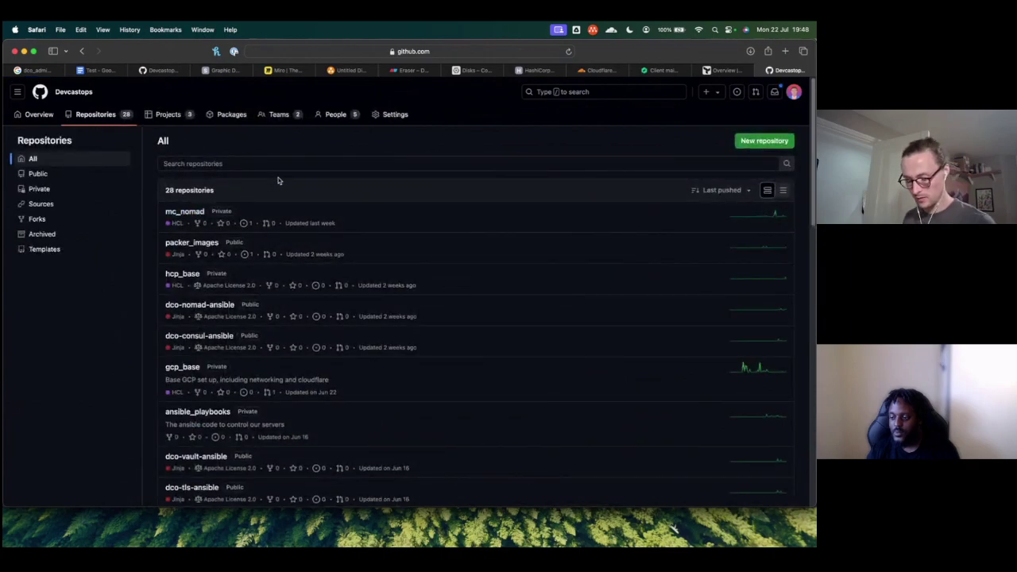
key("super+f")
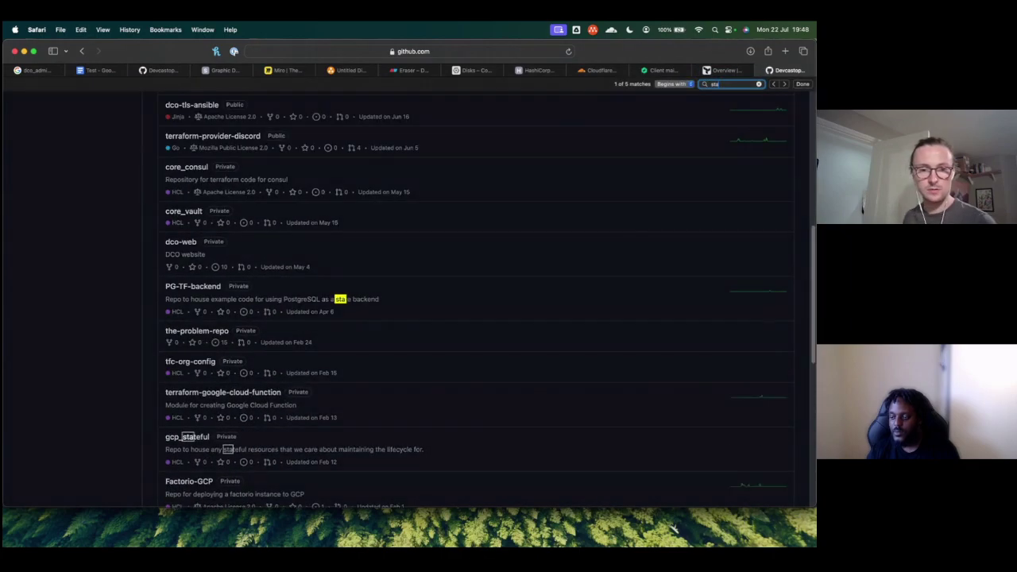
type("state")
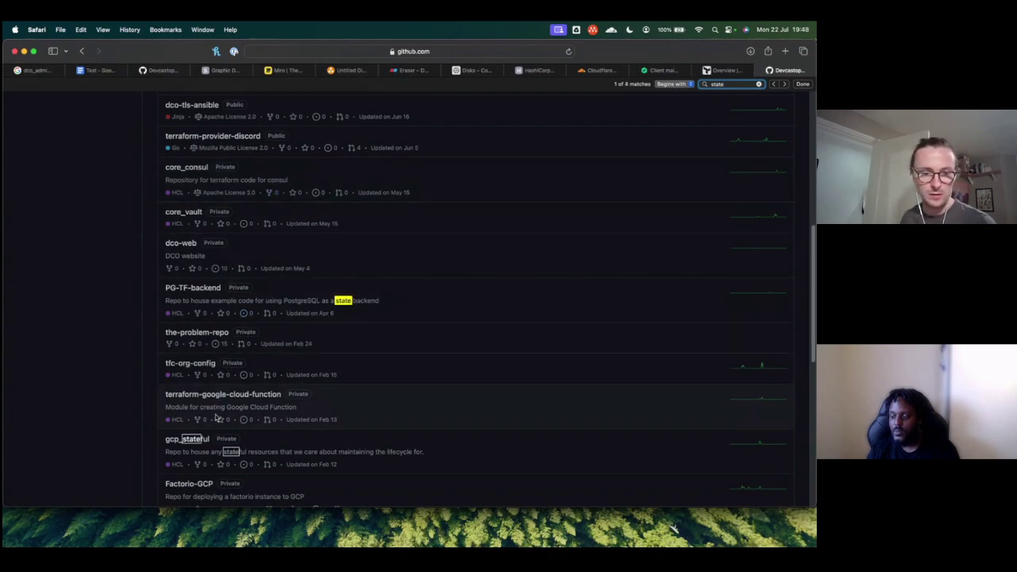
left_click(190, 439)
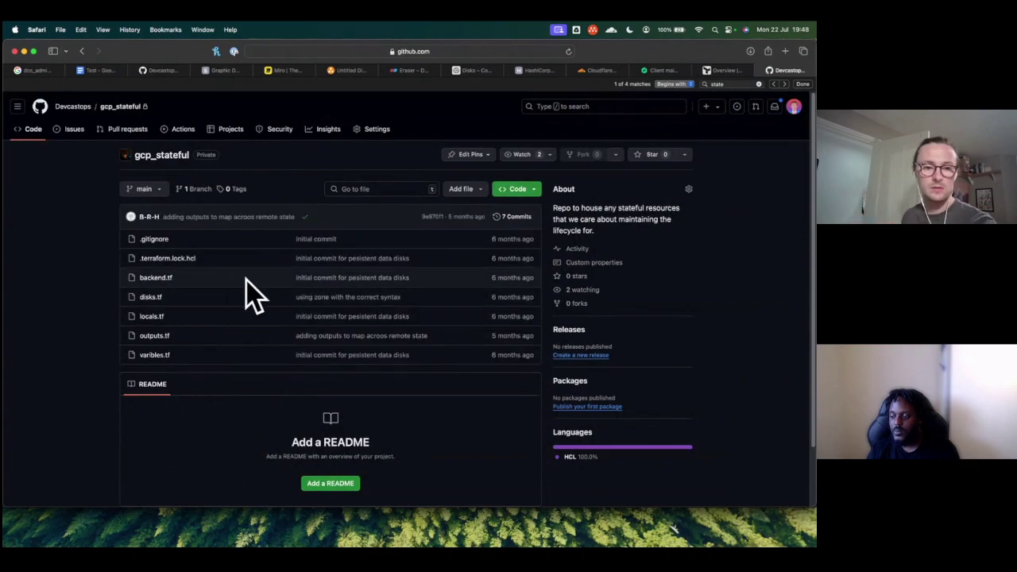
Step: Review varibles.tf, disks.tf and outputs.tf, finishing on varibles.tf
left_click(155, 354)
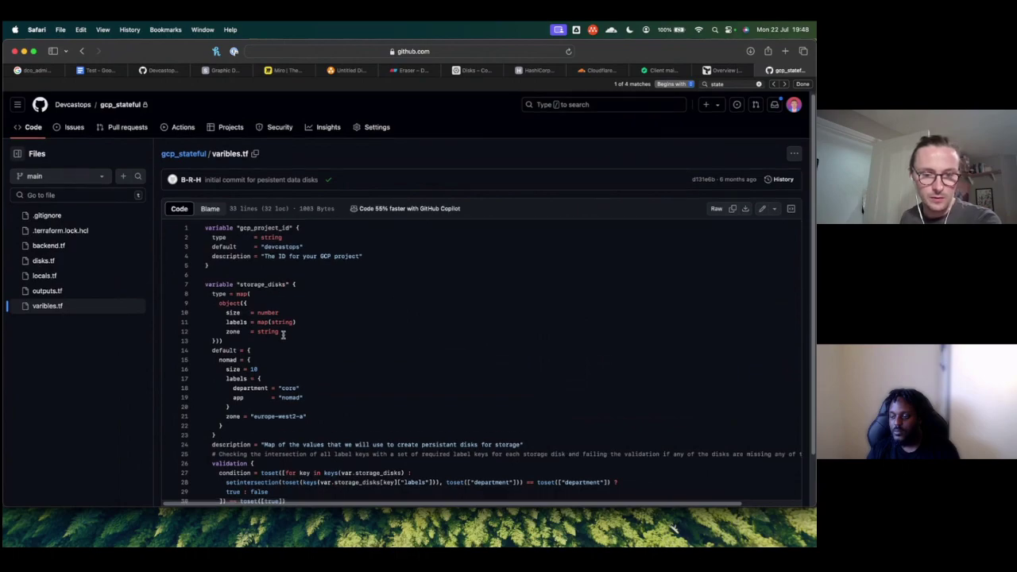
scroll(281, 317, "down", 2)
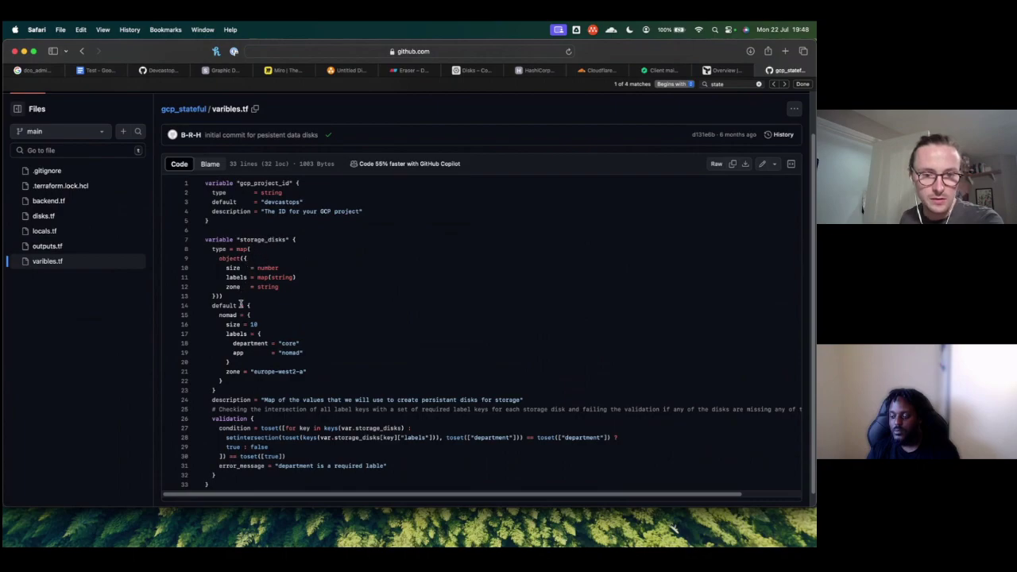
scroll(238, 334, "down", 1)
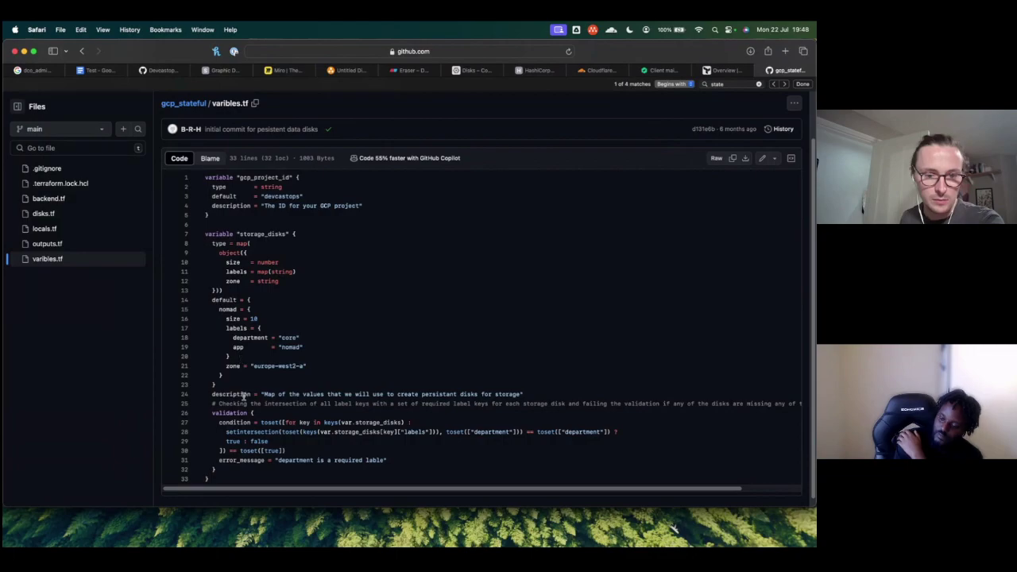
scroll(245, 407, "down", 1)
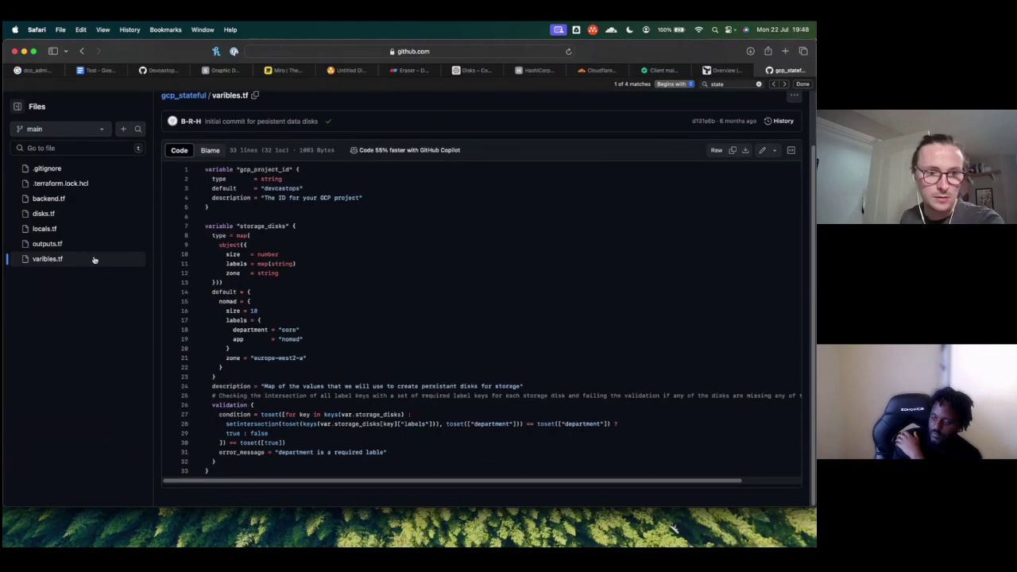
left_click(56, 215)
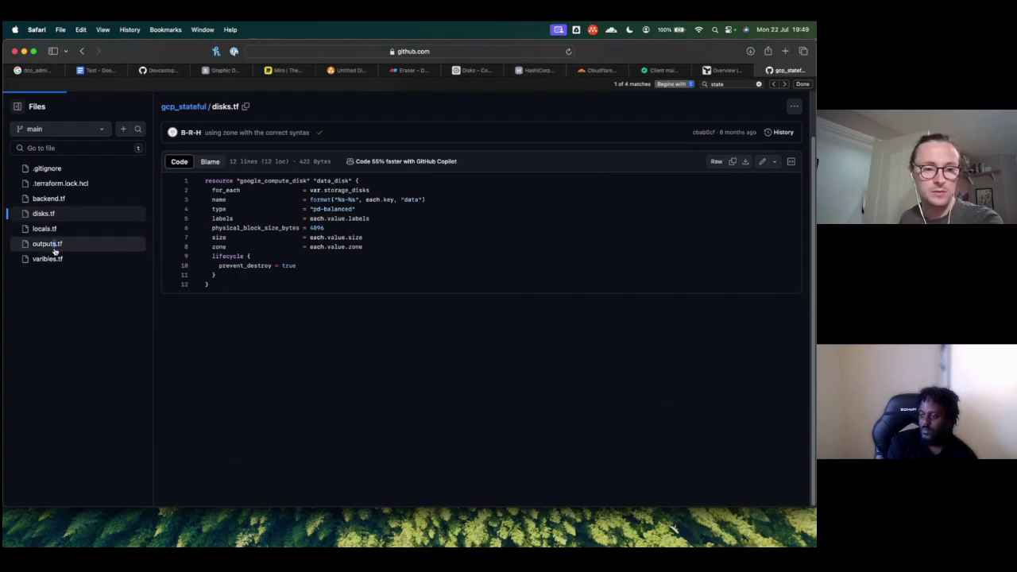
left_click(52, 248)
left_click(47, 260)
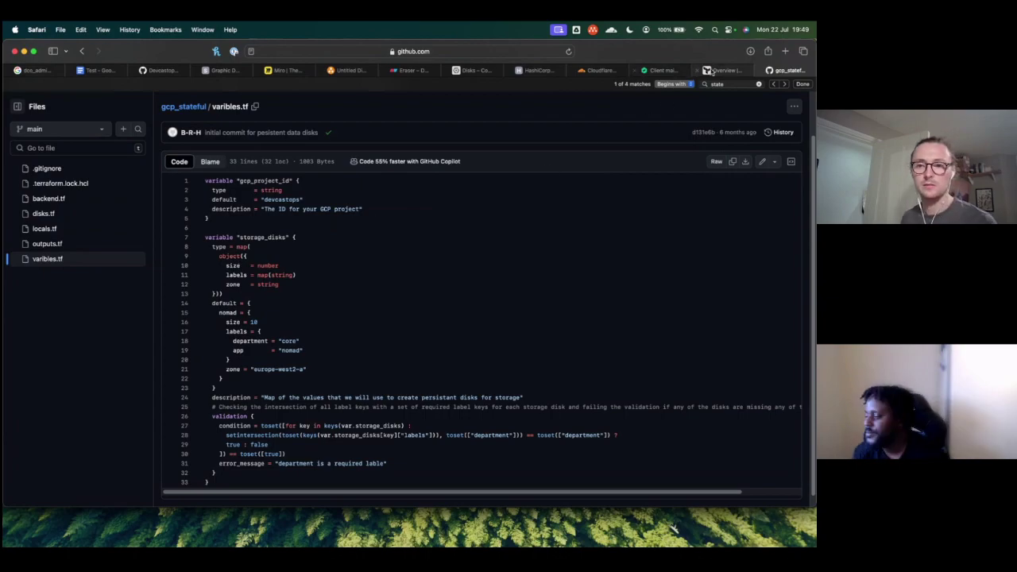
key("super+Tab")
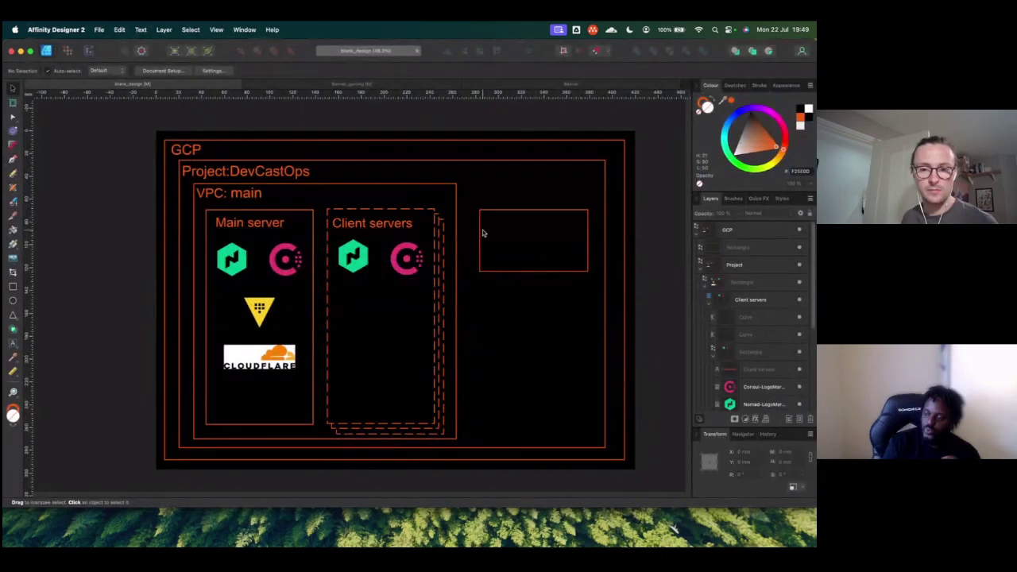
Step: Select the empty box beside the VPC and drag it down to about X 328.5 mm, Y 153.1 mm
left_click(515, 221)
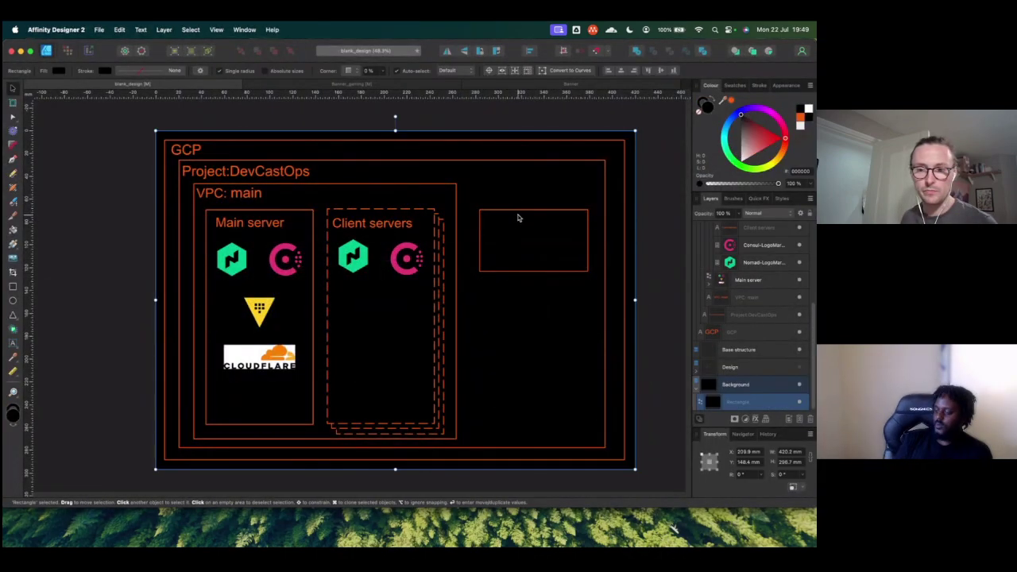
left_click(720, 349)
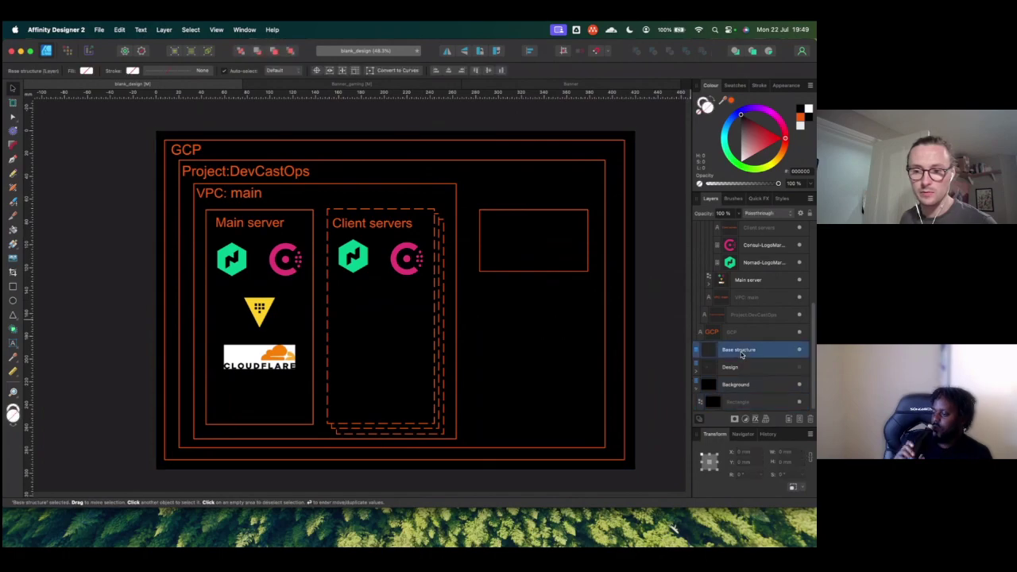
scroll(743, 290, "up", 3)
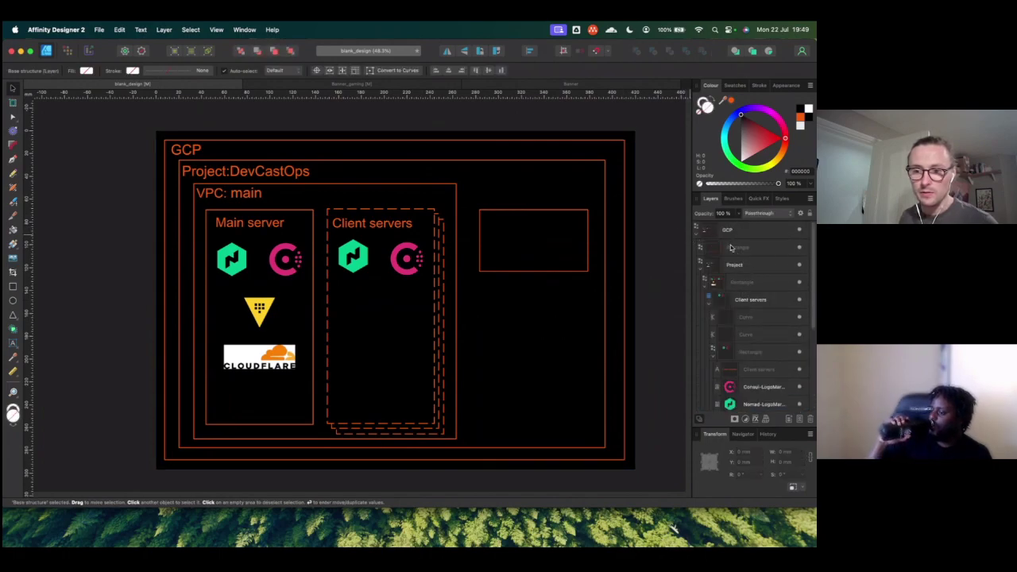
left_click(704, 247)
left_click_drag(545, 212, 544, 278)
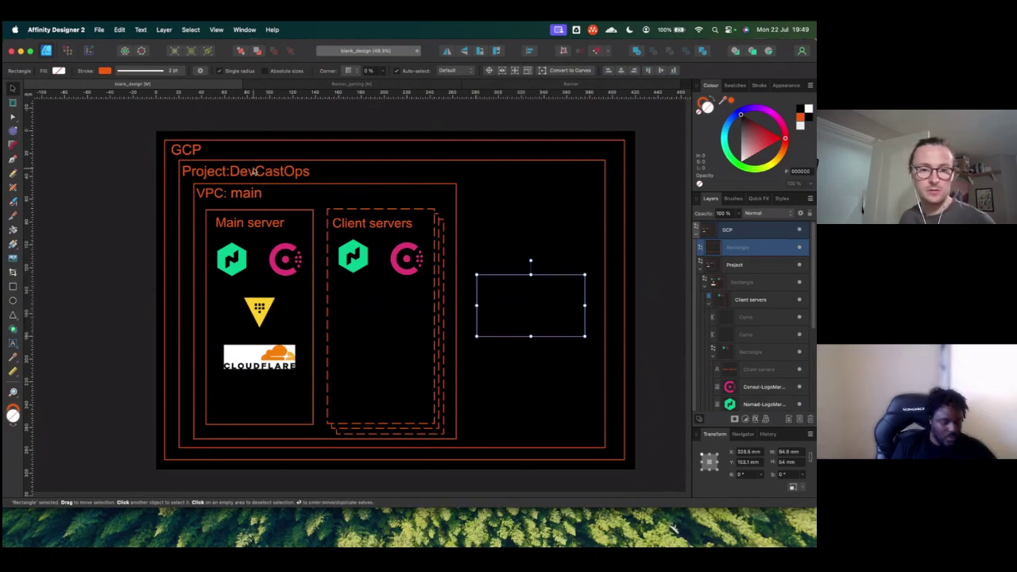
left_click(184, 149)
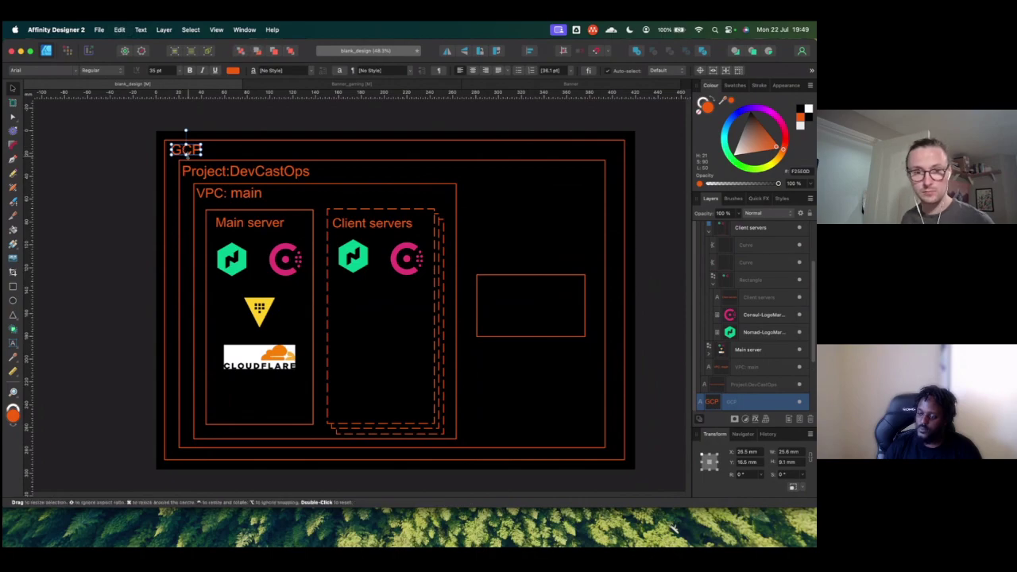
Step: Copy the GCP heading into the box and retype it as 'Disk: Nomad' over 'data'
left_click_drag(189, 155, 495, 284)
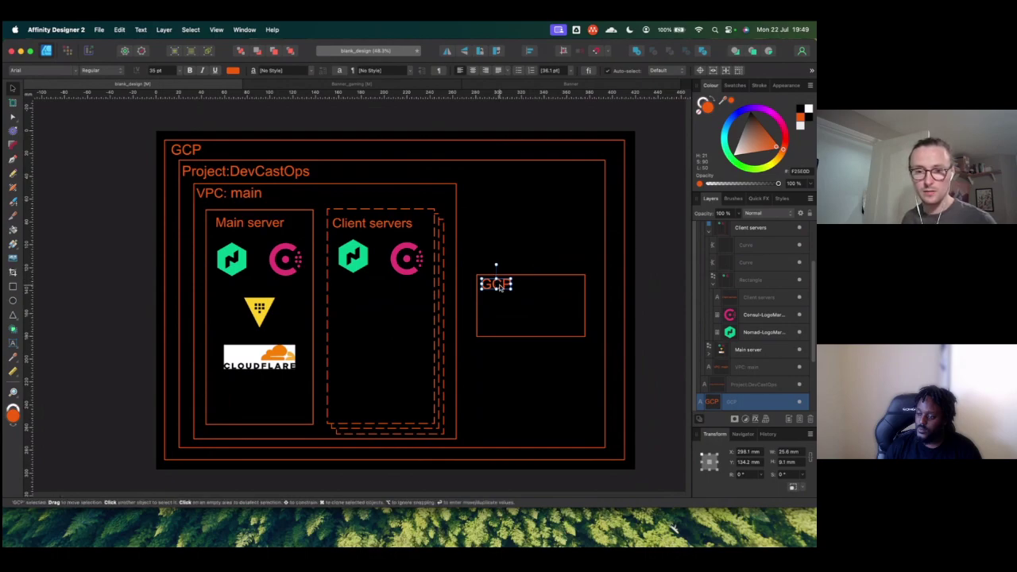
double_click(495, 284)
type("Disk")
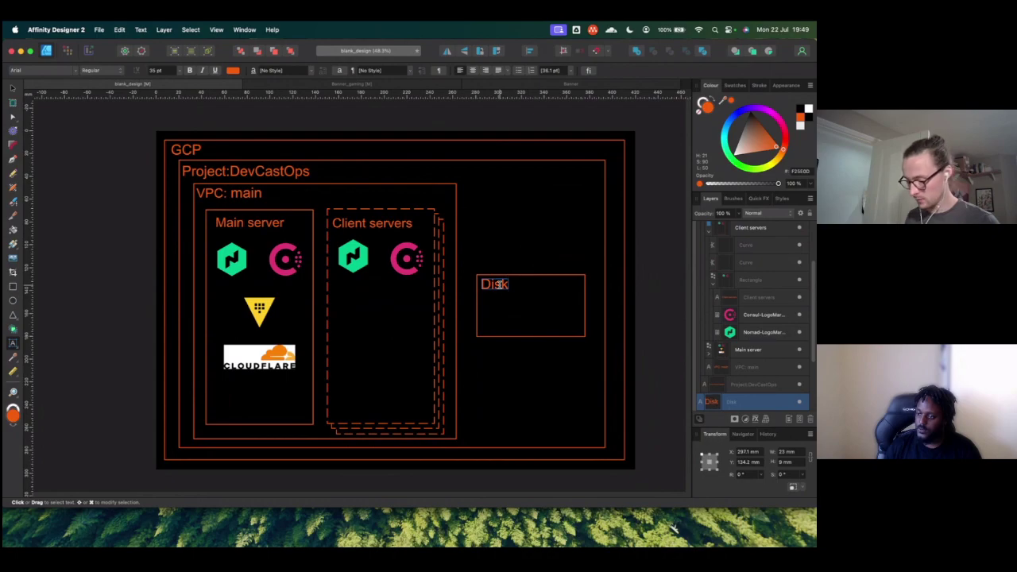
type(": Nomad")
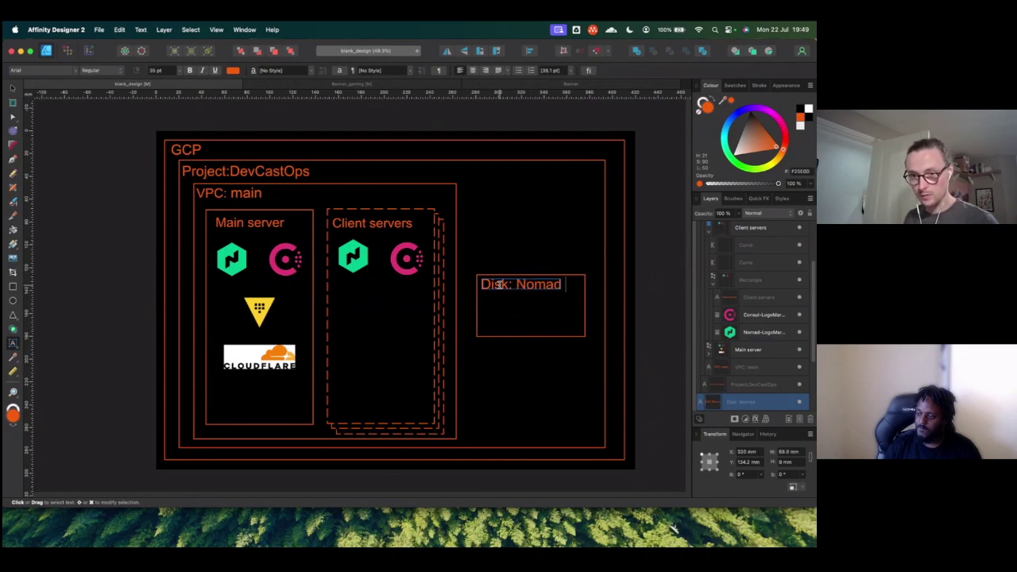
key("Return")
type("data")
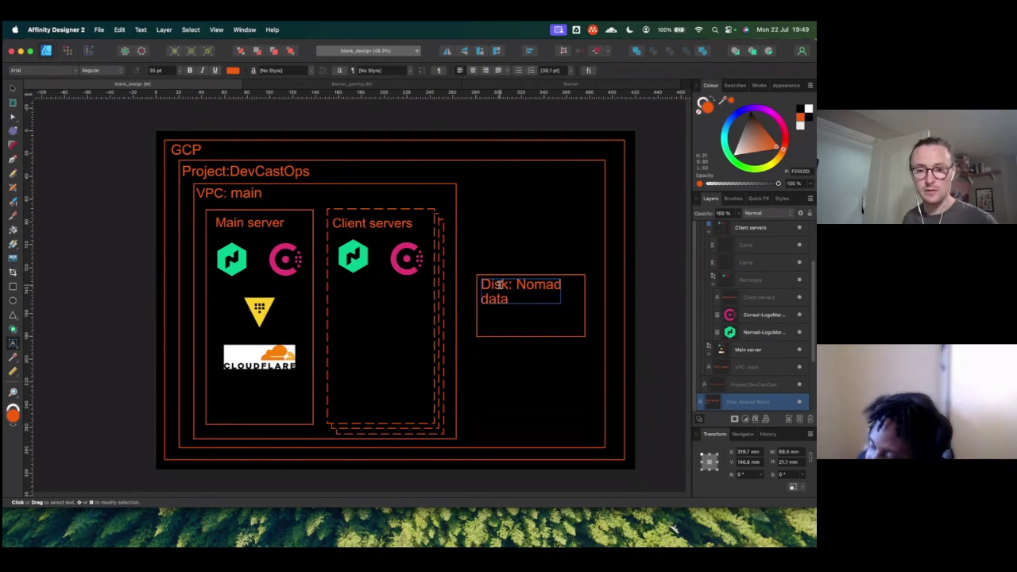
Step: Save As 'infra' in the HLDs folder, overwriting the existing infra file
left_click(99, 34)
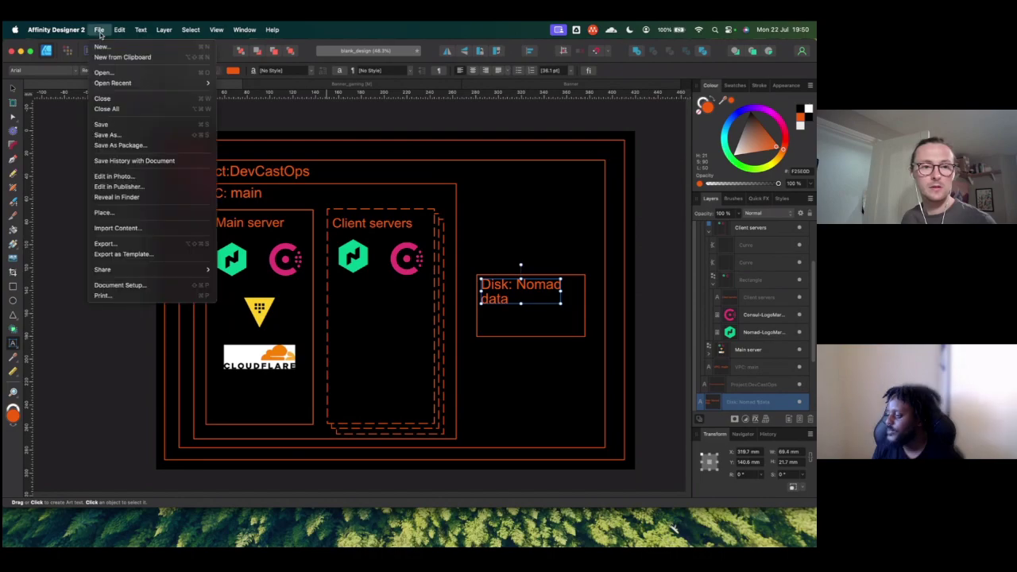
mouse_move(143, 272)
left_click(145, 135)
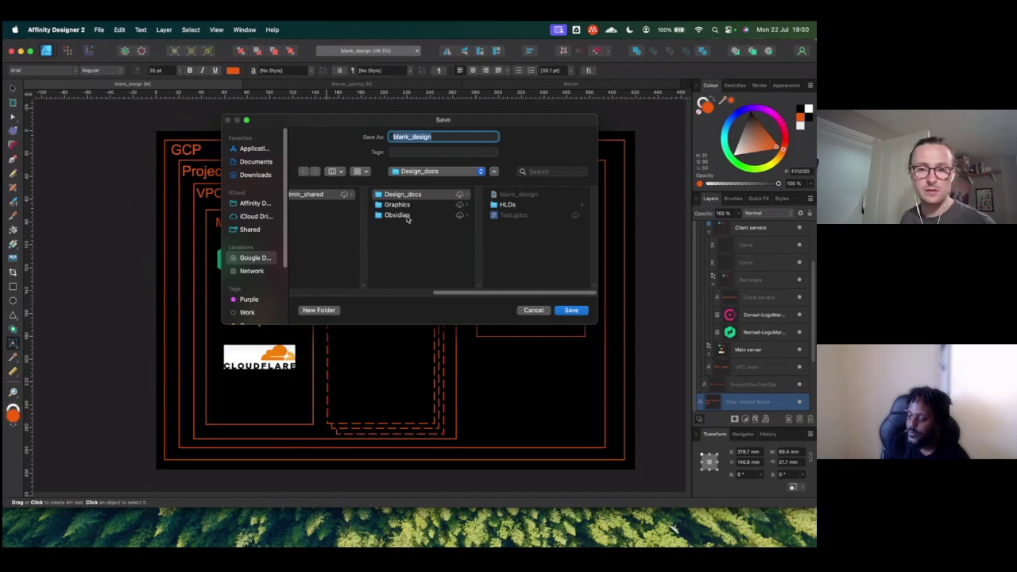
left_click(506, 205)
left_click(447, 136)
type("infra")
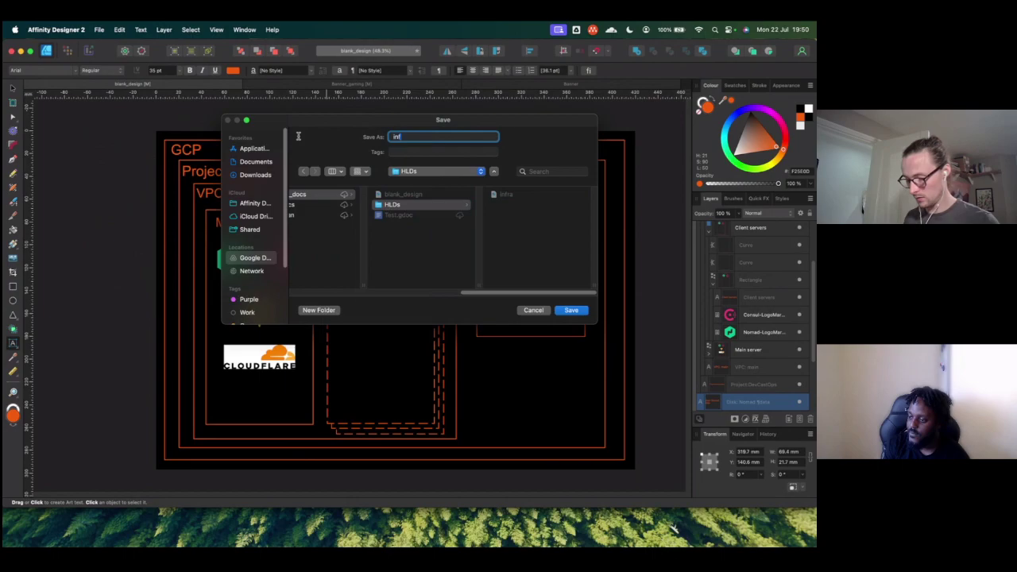
left_click(573, 309)
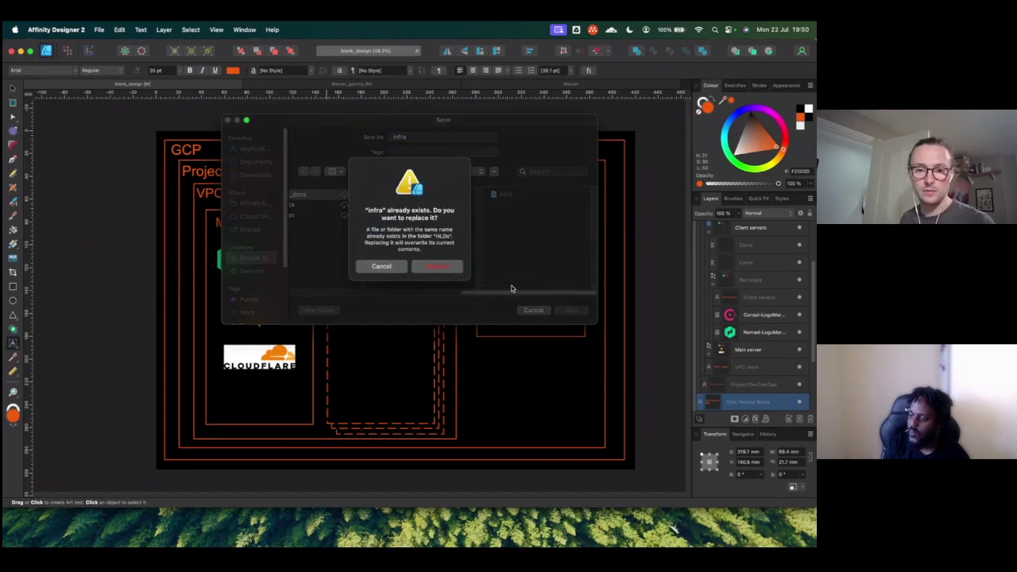
left_click(437, 266)
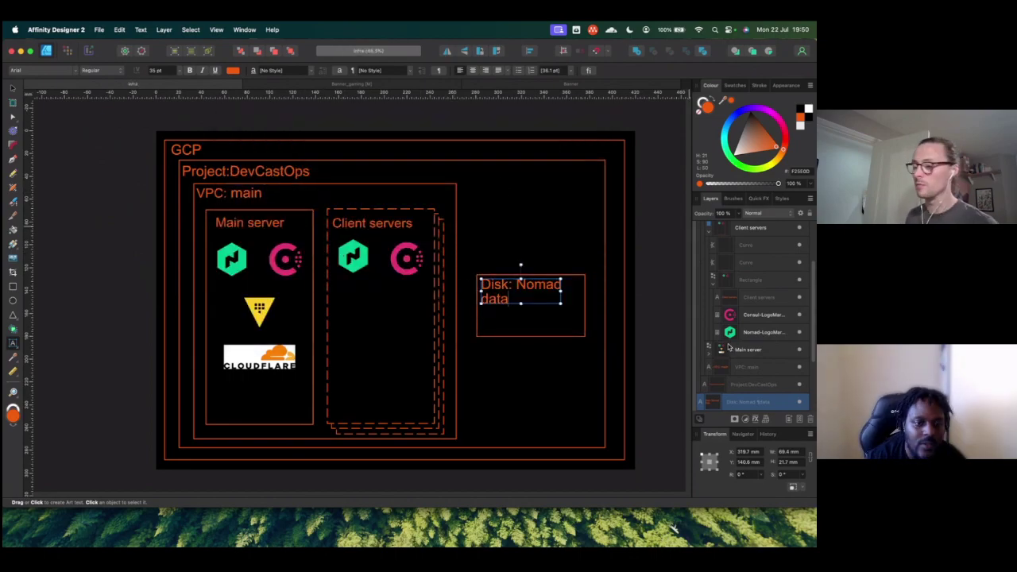
Step: Reopen blank_design, switch back to infra, collapse the GCP layer and hide the Design layer
left_click(99, 29)
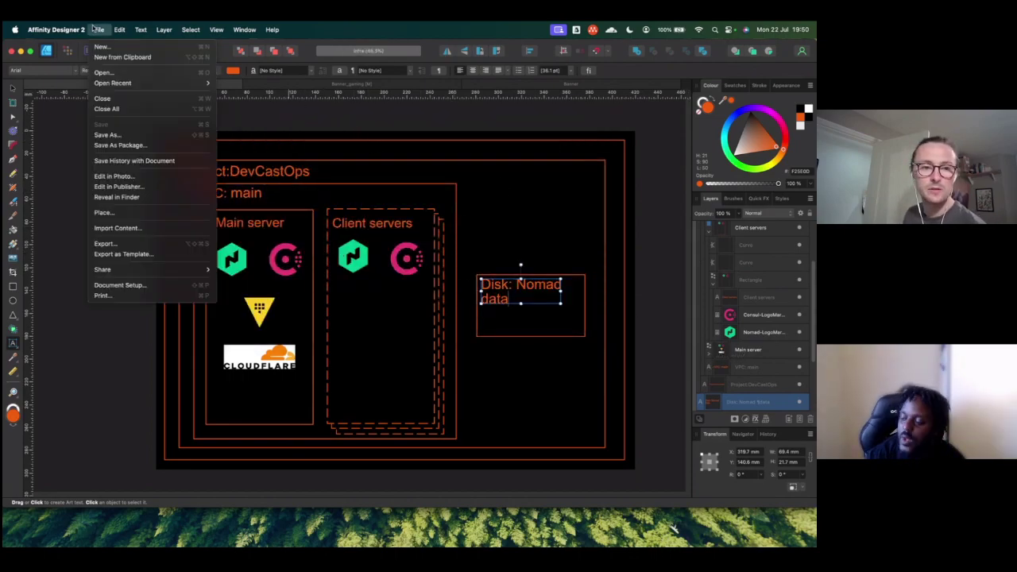
mouse_move(143, 83)
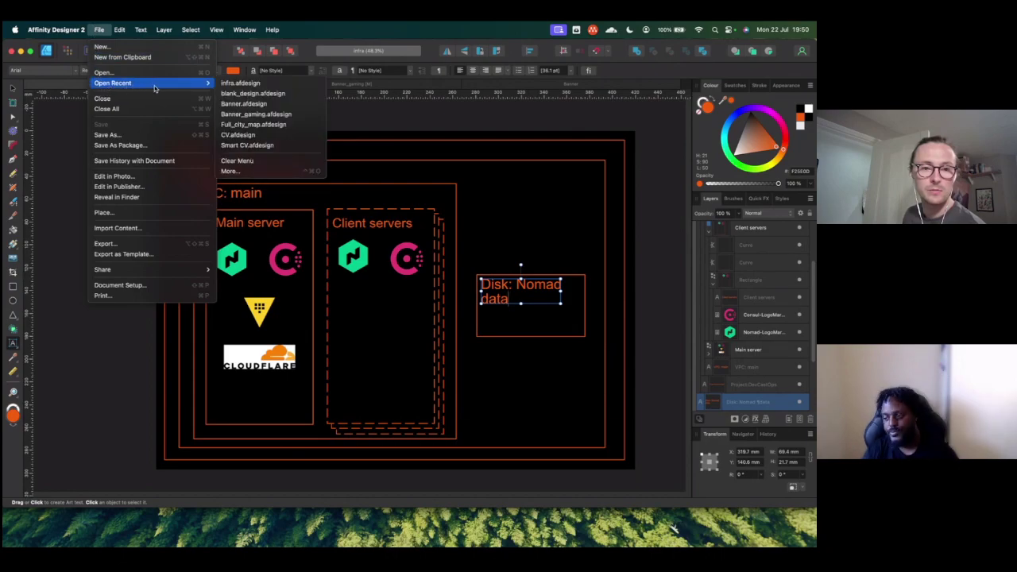
left_click(260, 94)
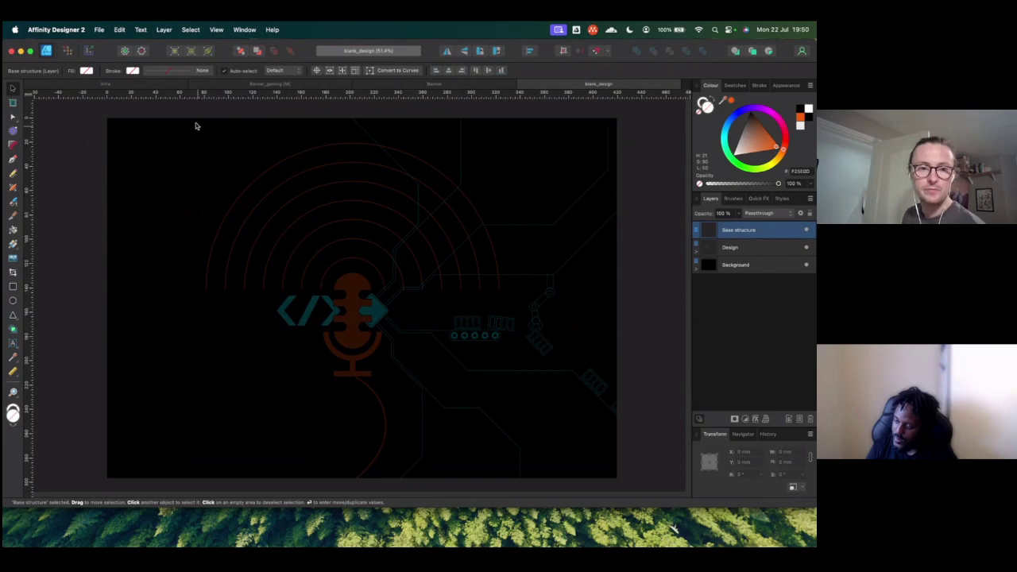
left_click(146, 85)
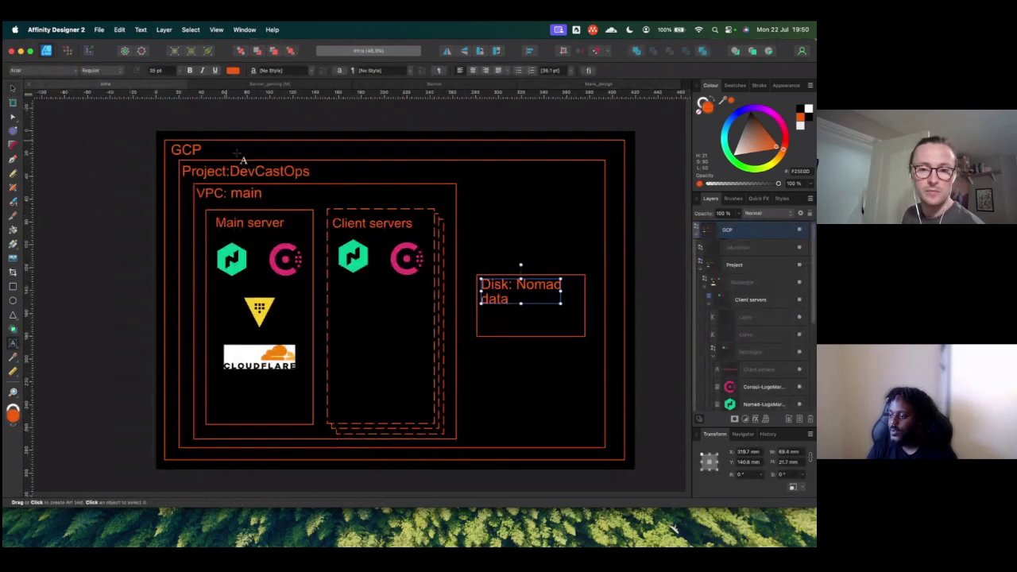
left_click(696, 231)
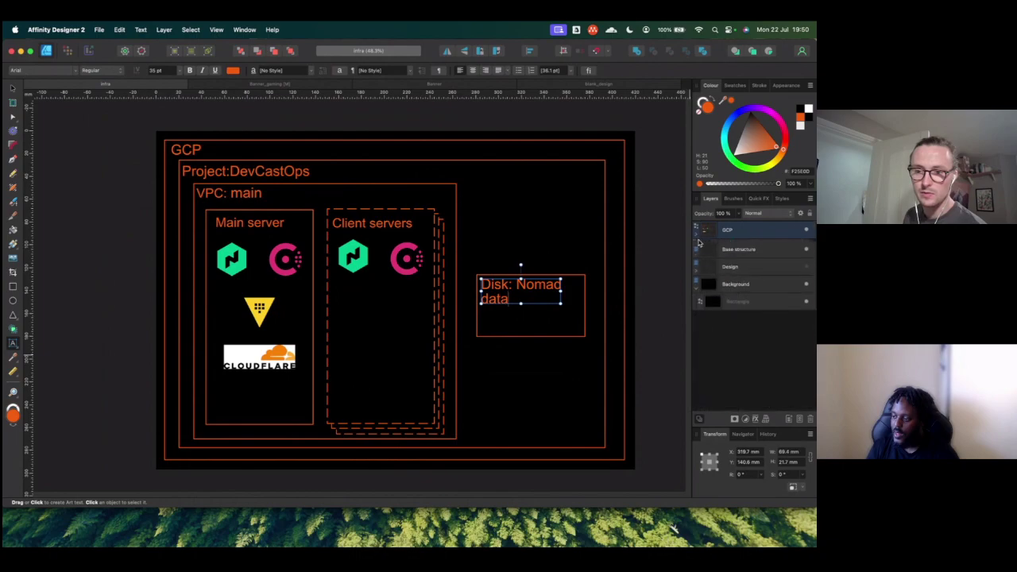
left_click(807, 265)
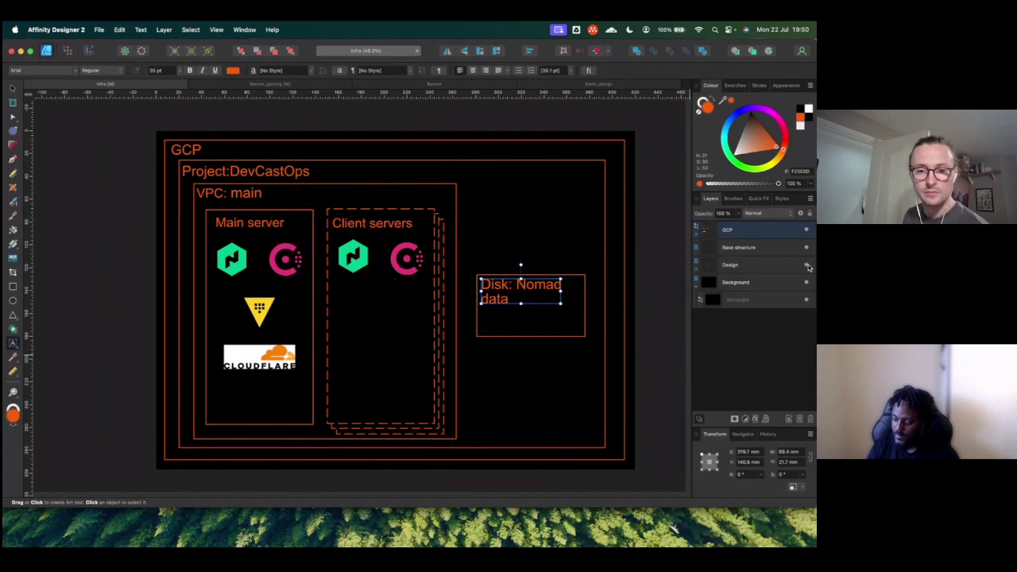
left_click(401, 265)
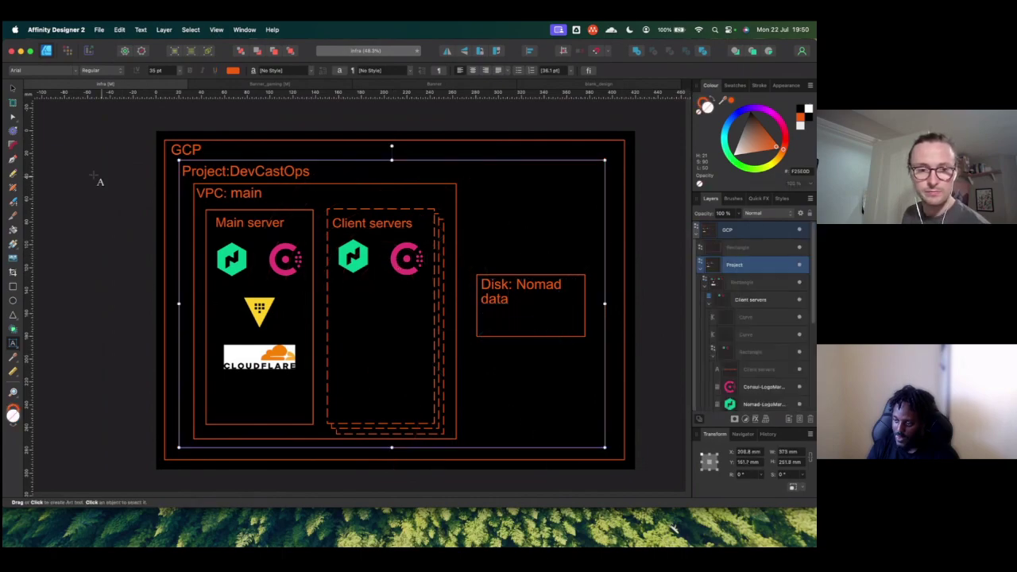
Step: Nudge the Client servers' Consul logo up three steps to Y 110.8 mm, level with Nomad
key("v")
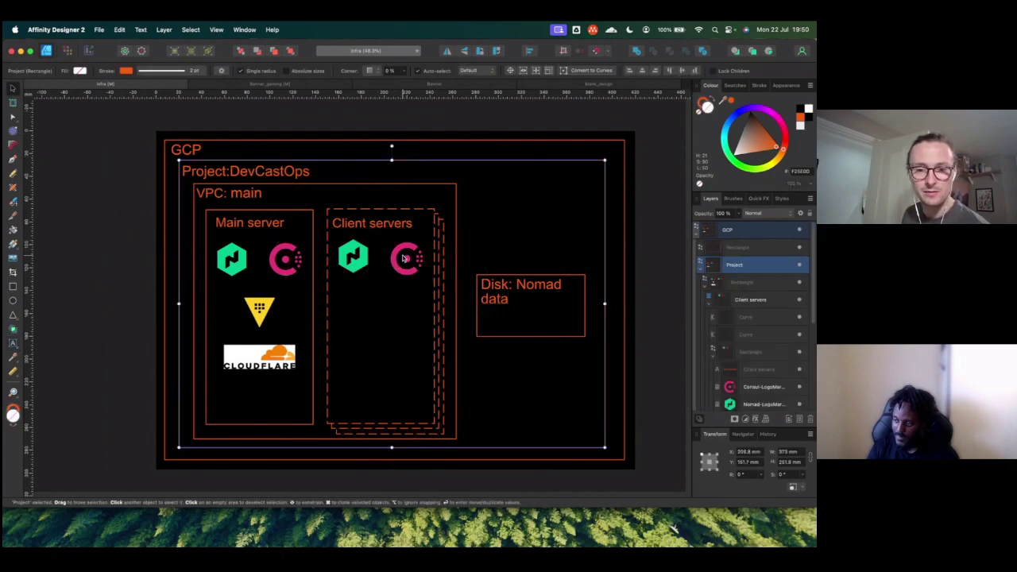
left_click(765, 386)
key("Up")
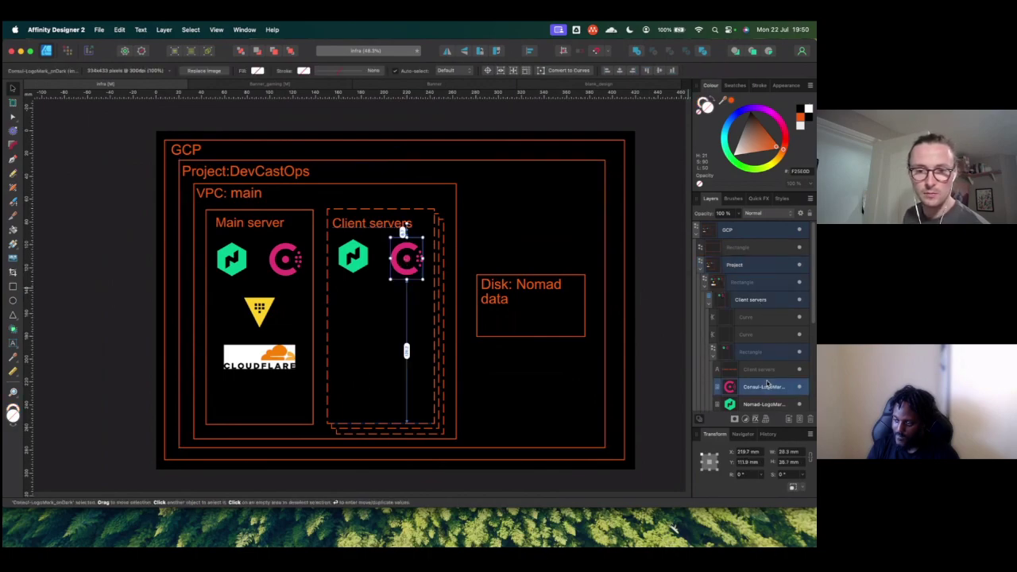
key("Up")
key("Up")
key("Up")
key("Up")
key("Up")
key("Up")
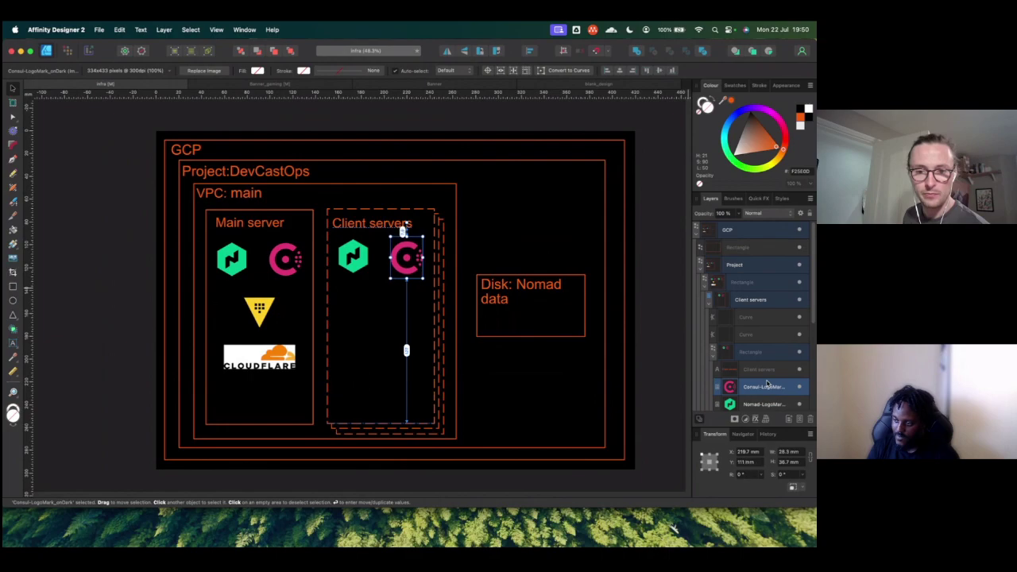
key("Up")
key("Up")
key("Up")
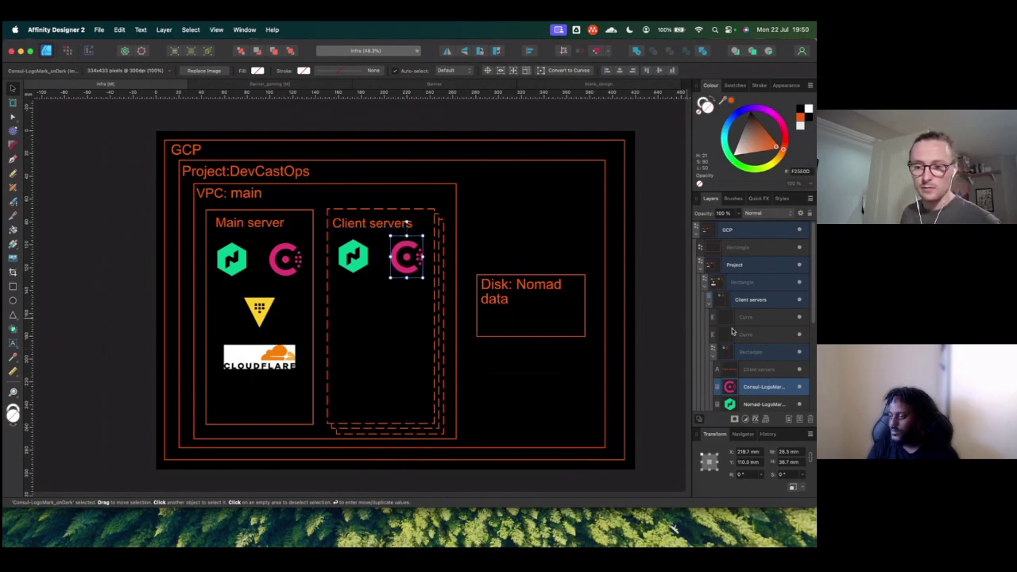
left_click(704, 288)
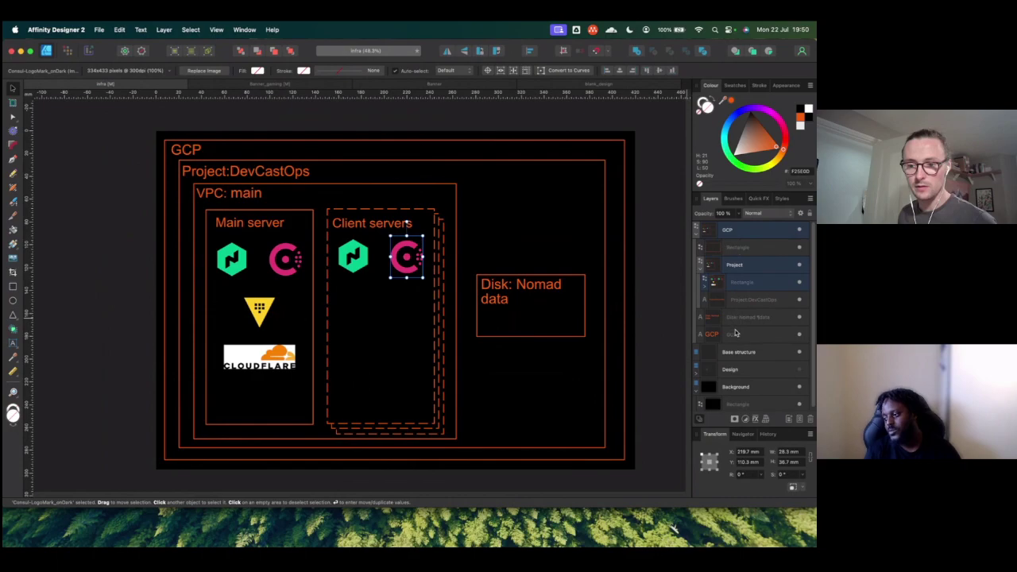
left_click(734, 337)
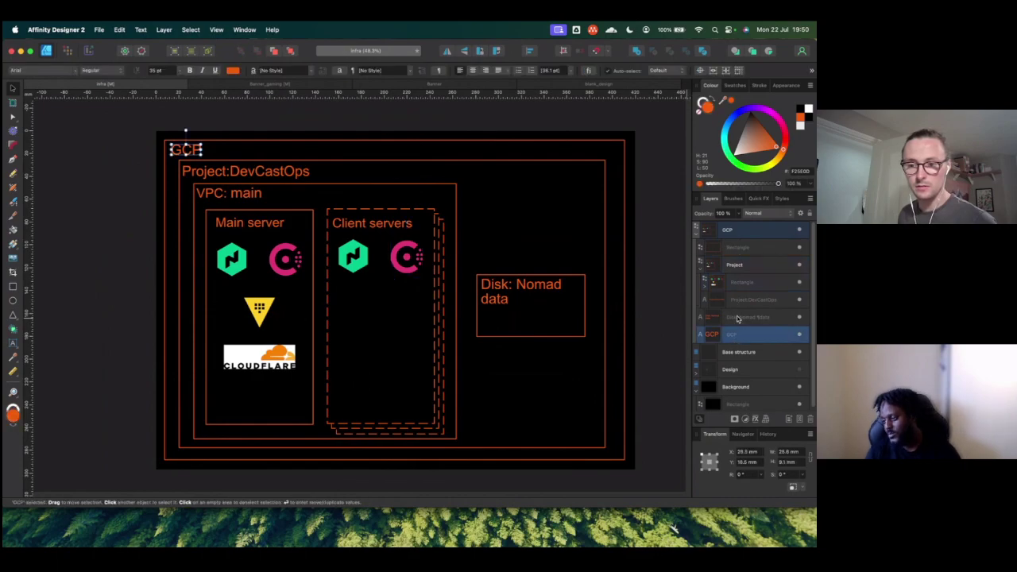
left_click(738, 318)
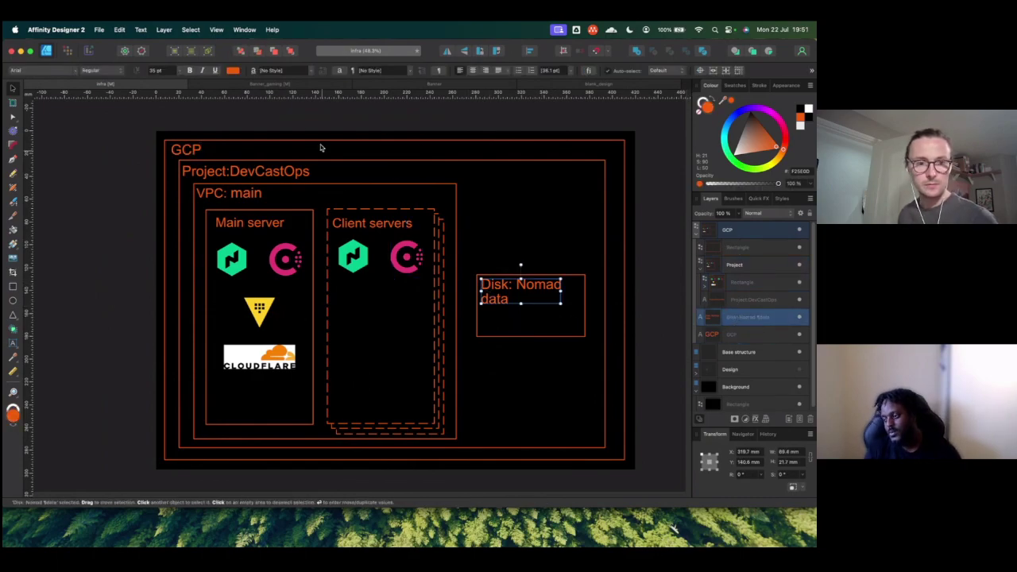
Step: Join the Disk: Nomad data label onto one line, set it to 30 pt, and nudge it up
double_click(497, 299)
left_click(482, 297)
key("BackSpace")
key("Escape")
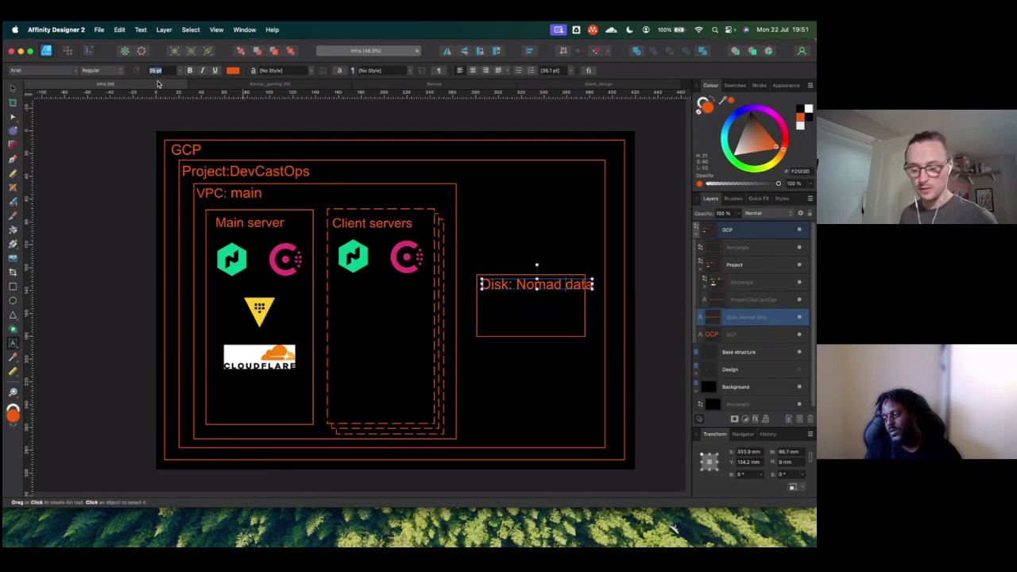
type("30")
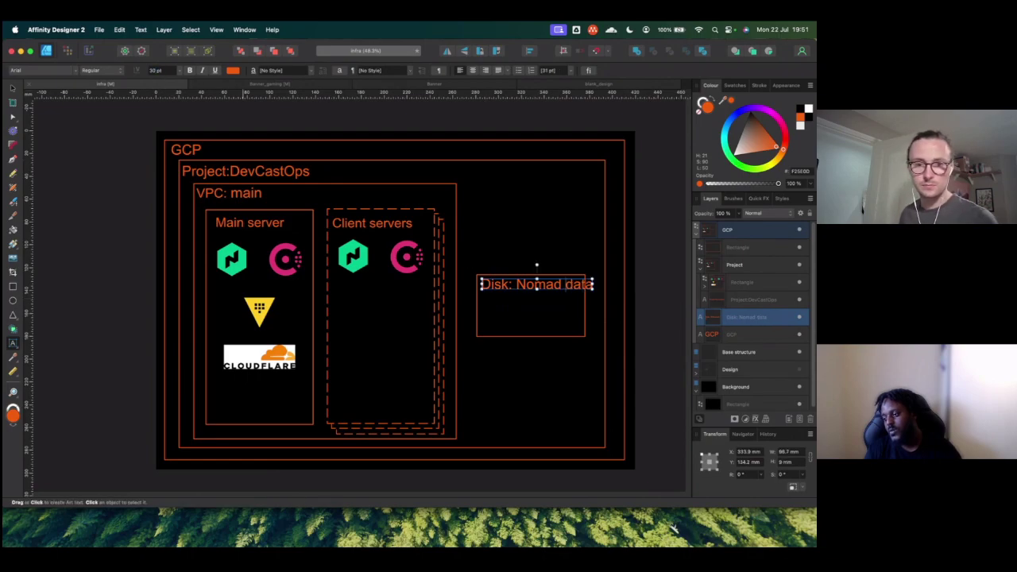
left_click(12, 90)
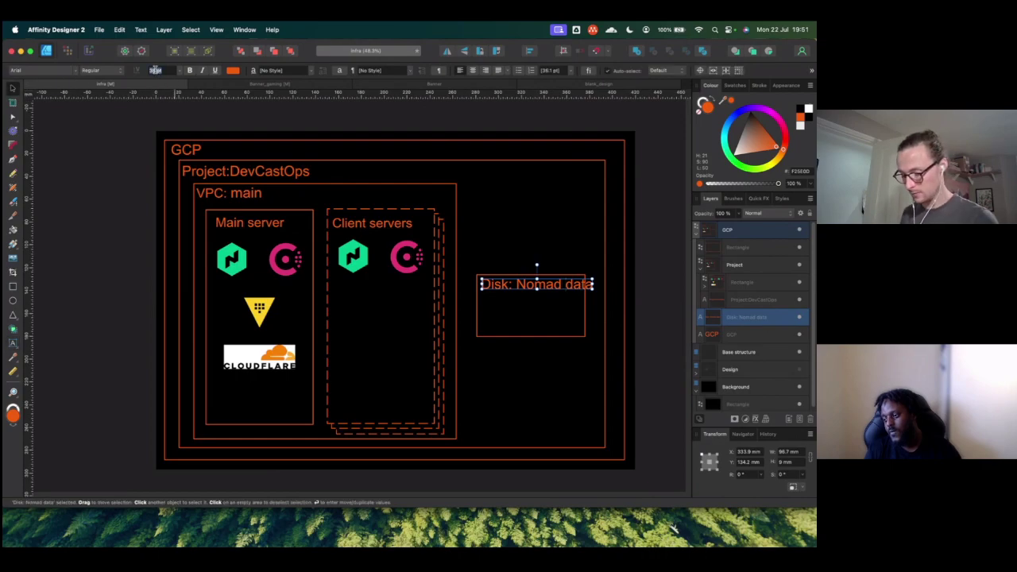
key("Return")
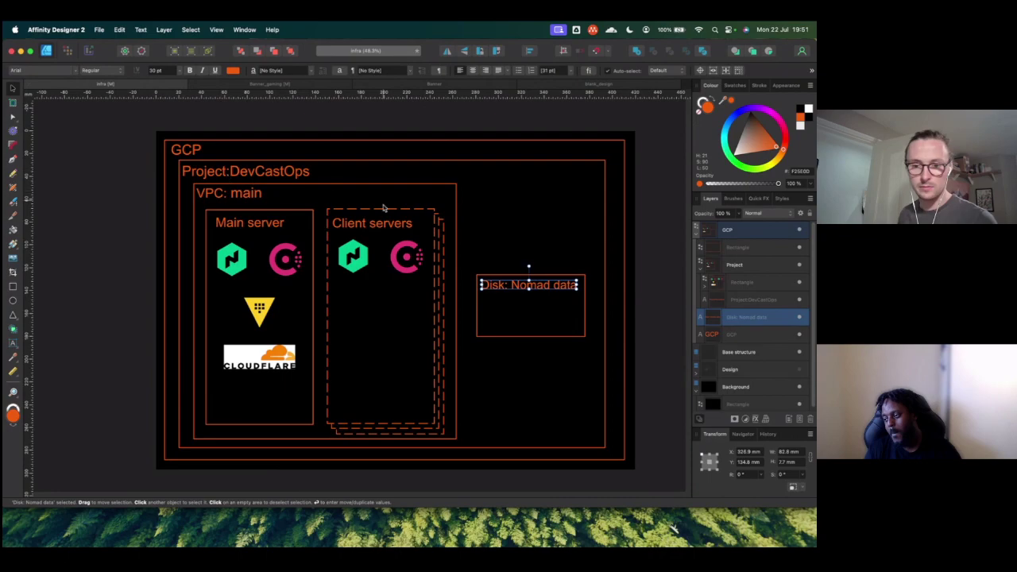
left_click_drag(515, 284, 522, 281)
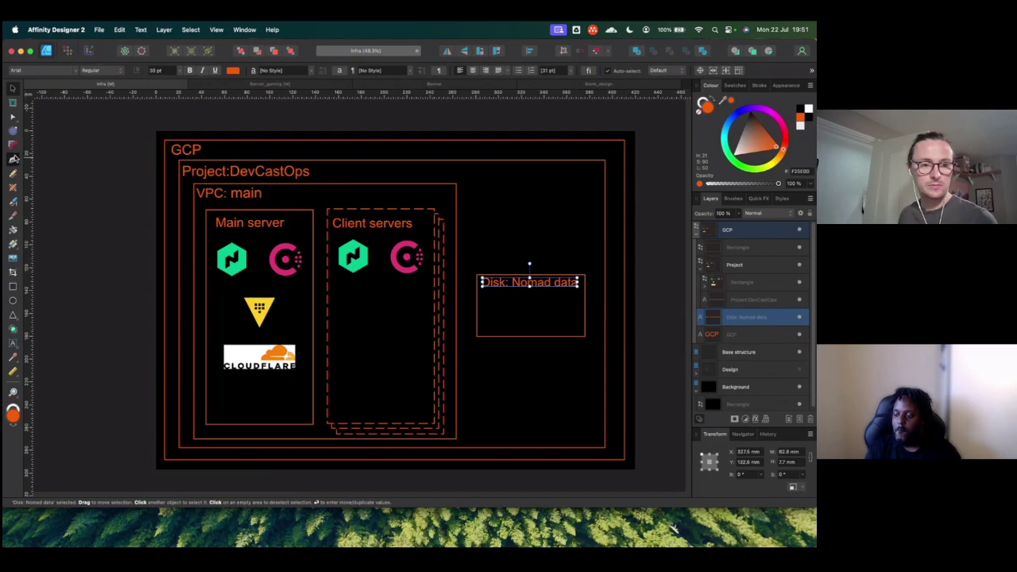
Step: Move the disk label's layer up the stack to sit just below Project
left_click(12, 159)
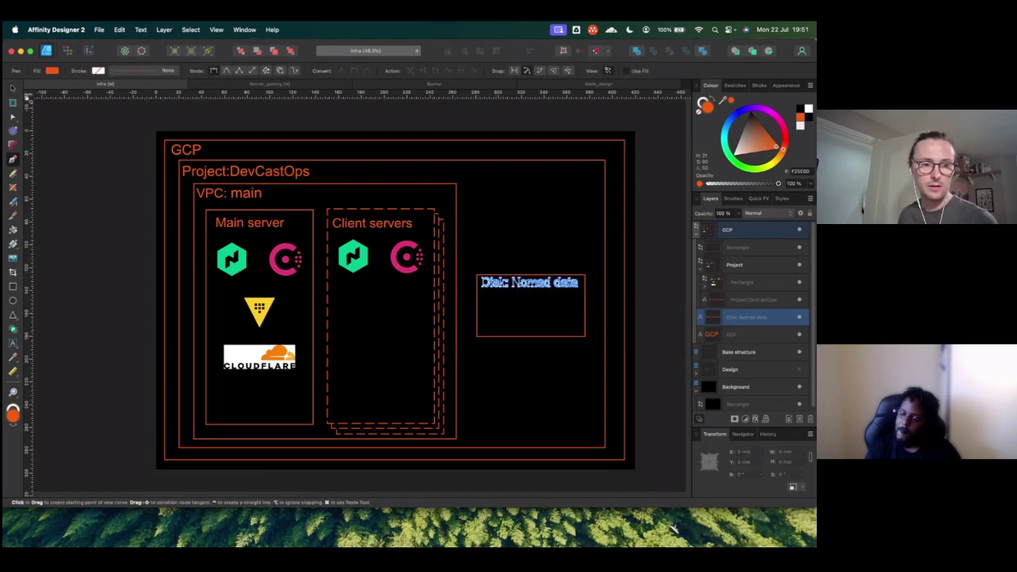
left_click(13, 88)
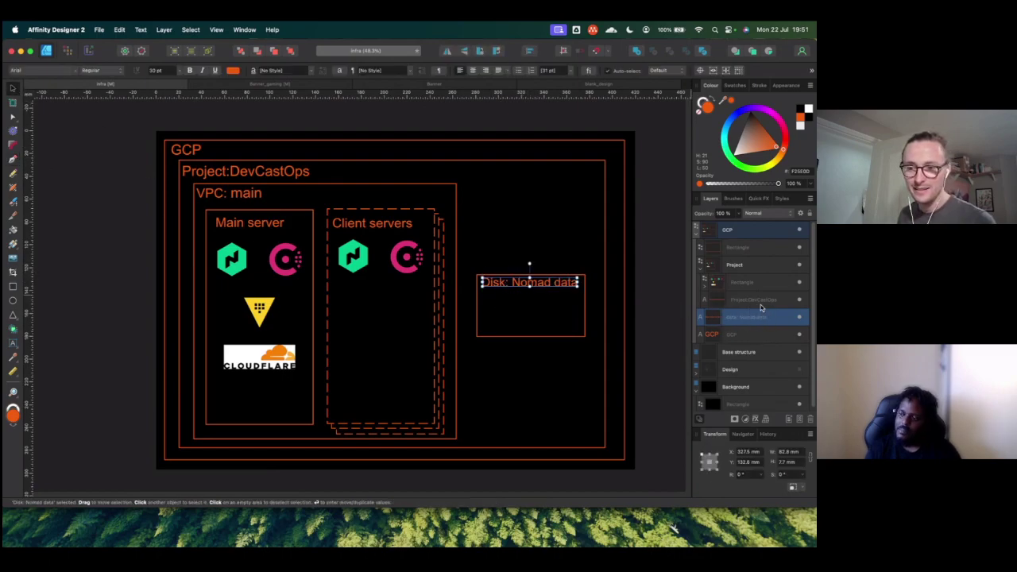
left_click_drag(740, 318, 739, 251)
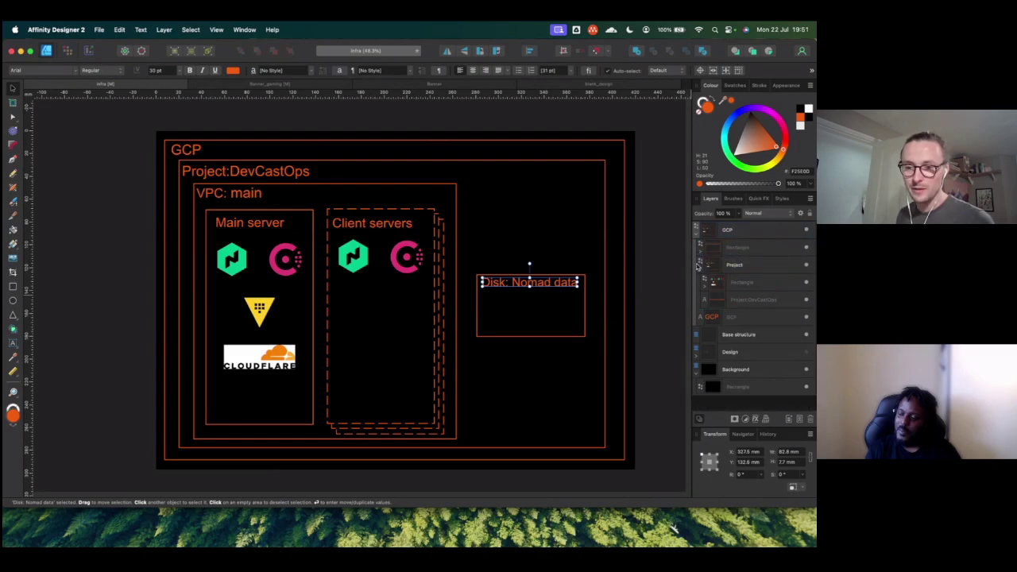
left_click_drag(739, 255, 745, 275)
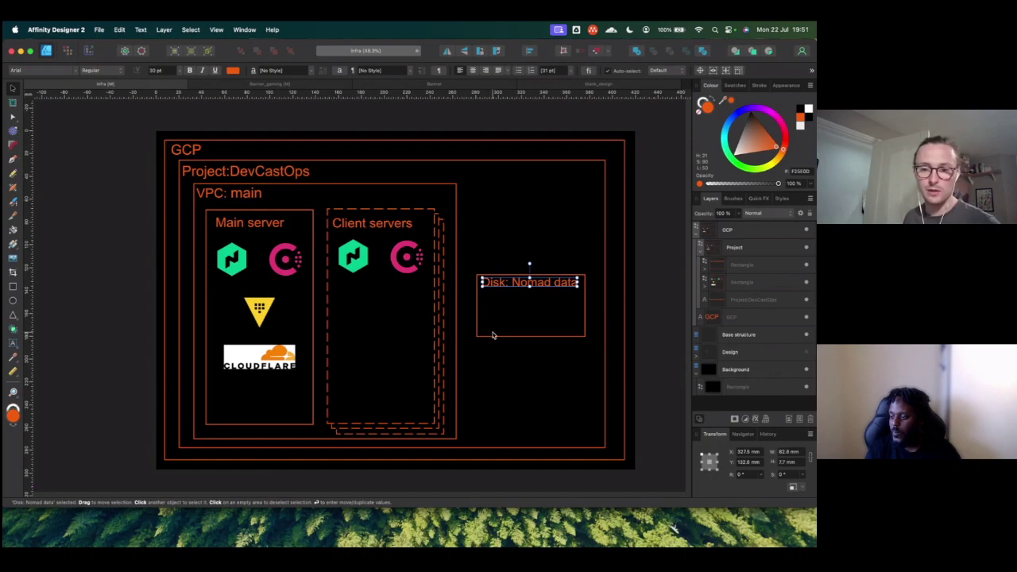
left_click(118, 253)
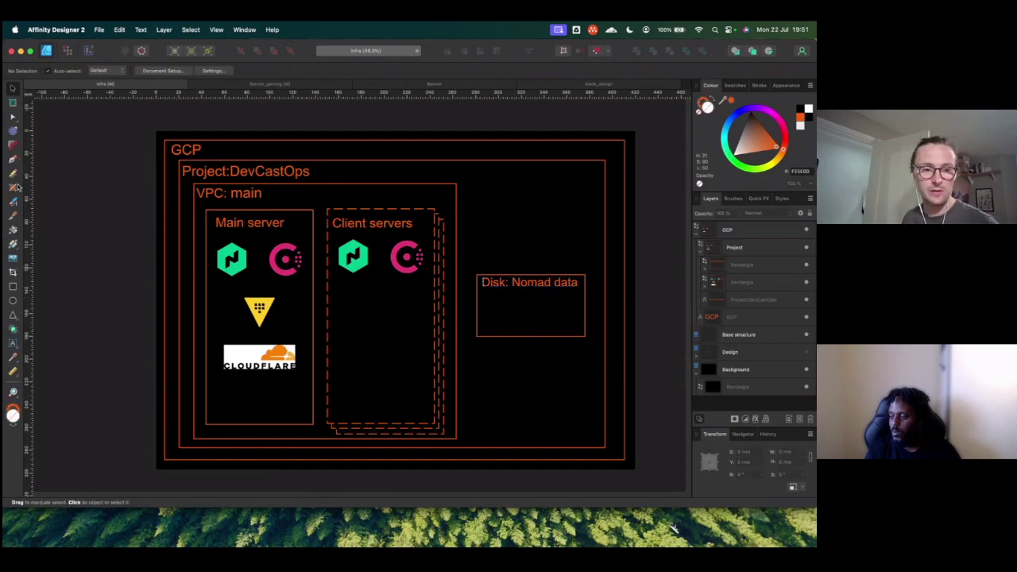
Step: Draw a straight connector from the Disk box's left edge down to the Client servers box bottom
left_click(13, 159)
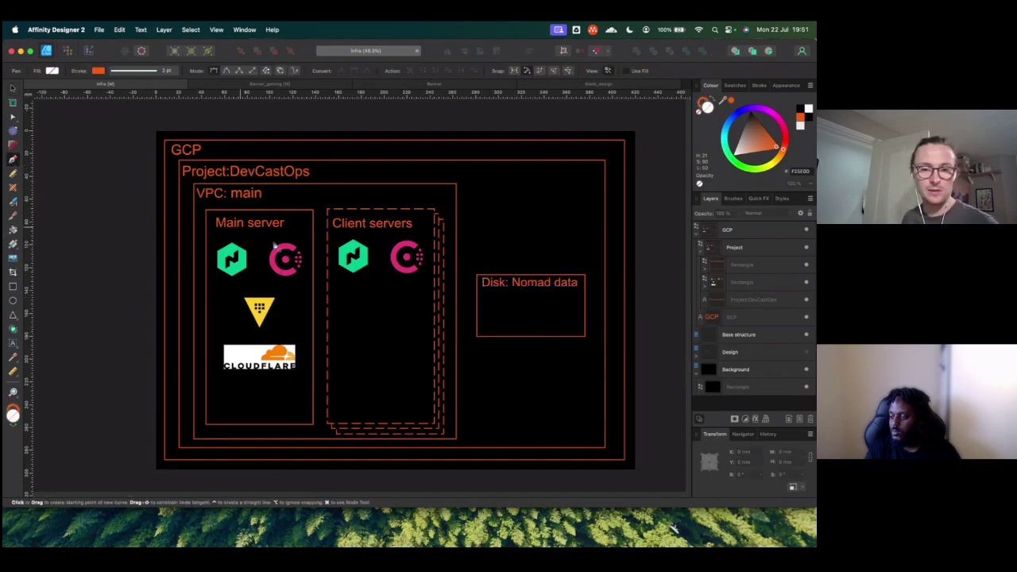
left_click(477, 304)
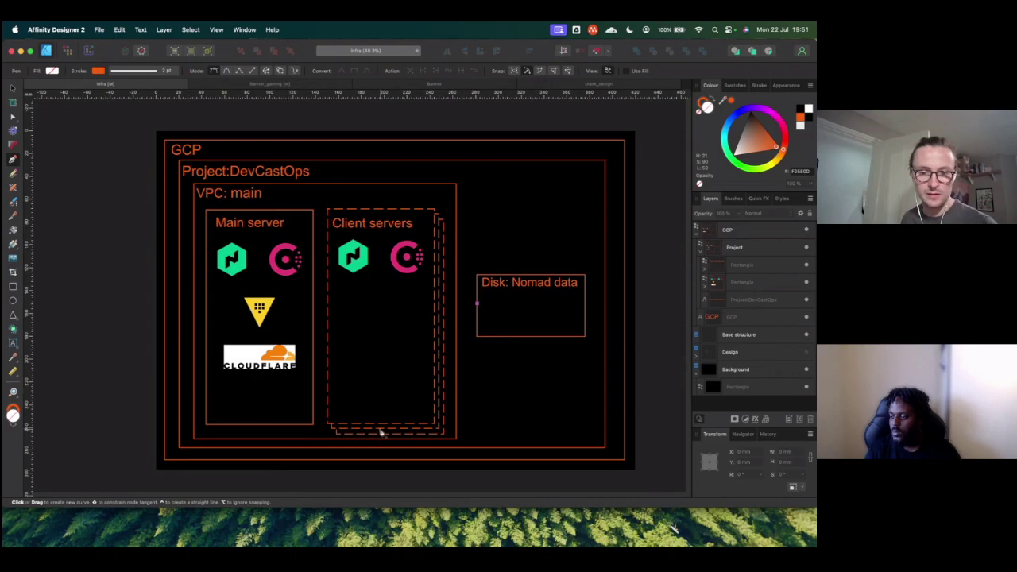
left_click(387, 433)
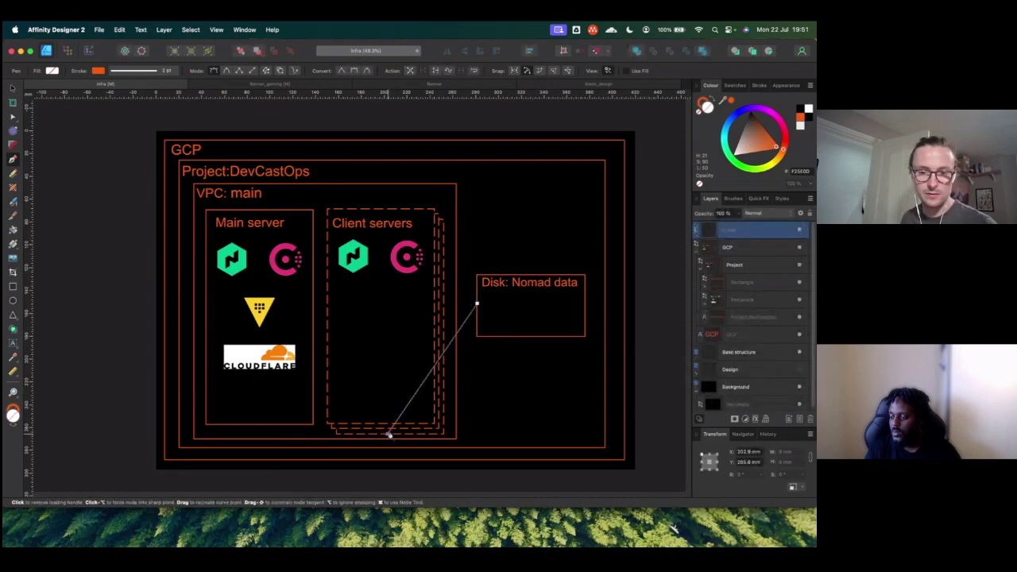
left_click(12, 89)
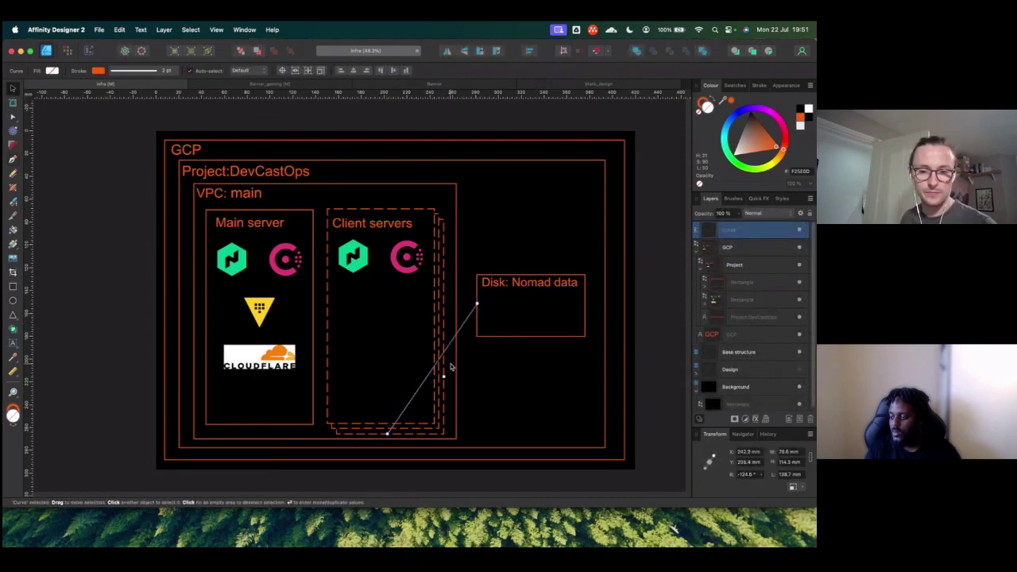
left_click_drag(435, 371, 469, 395)
key("super+z")
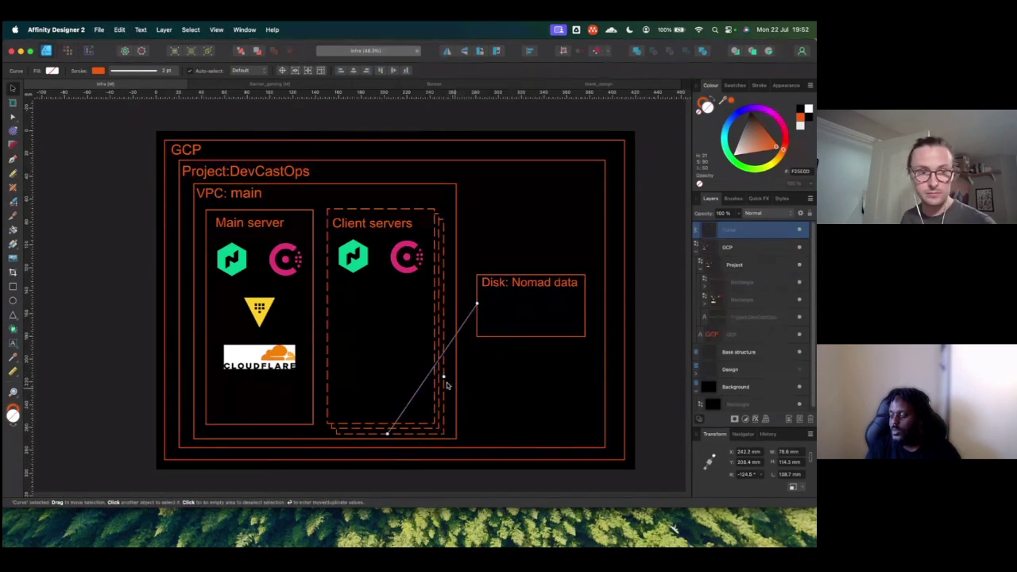
Step: Bend the connector into a smooth curve by adding a node and dragging its segments
left_click(13, 116)
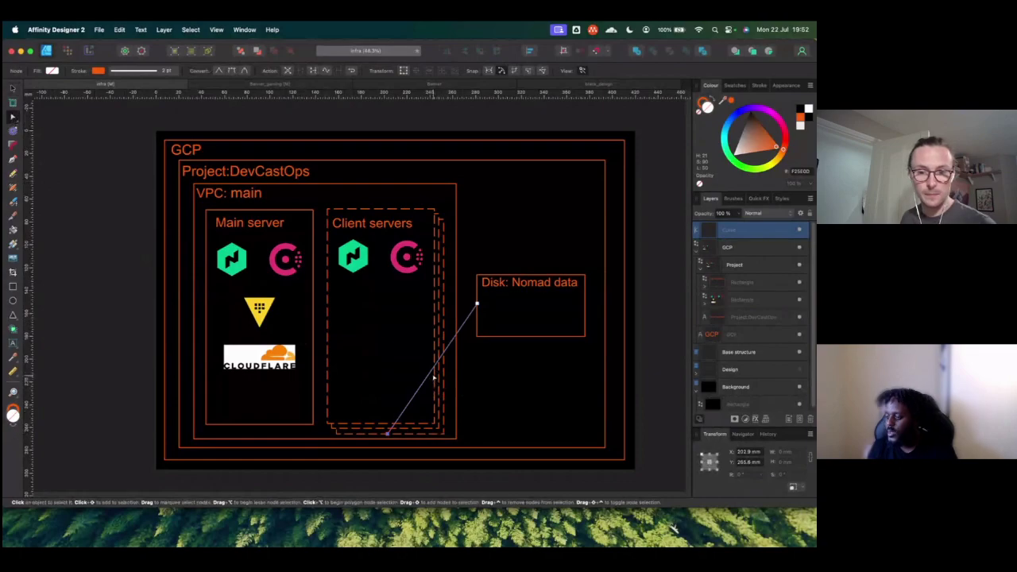
left_click_drag(409, 401, 450, 423)
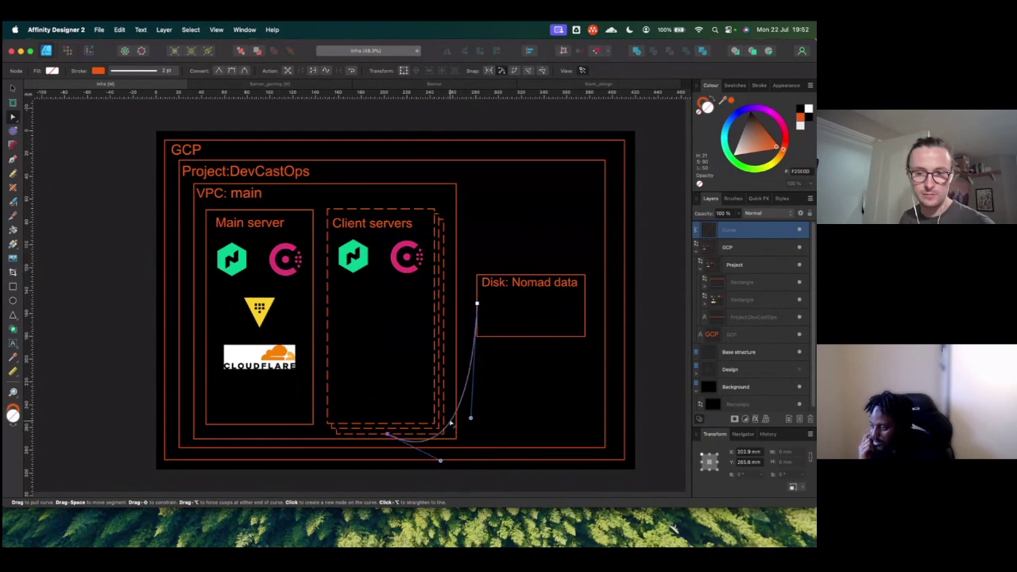
left_click(472, 350)
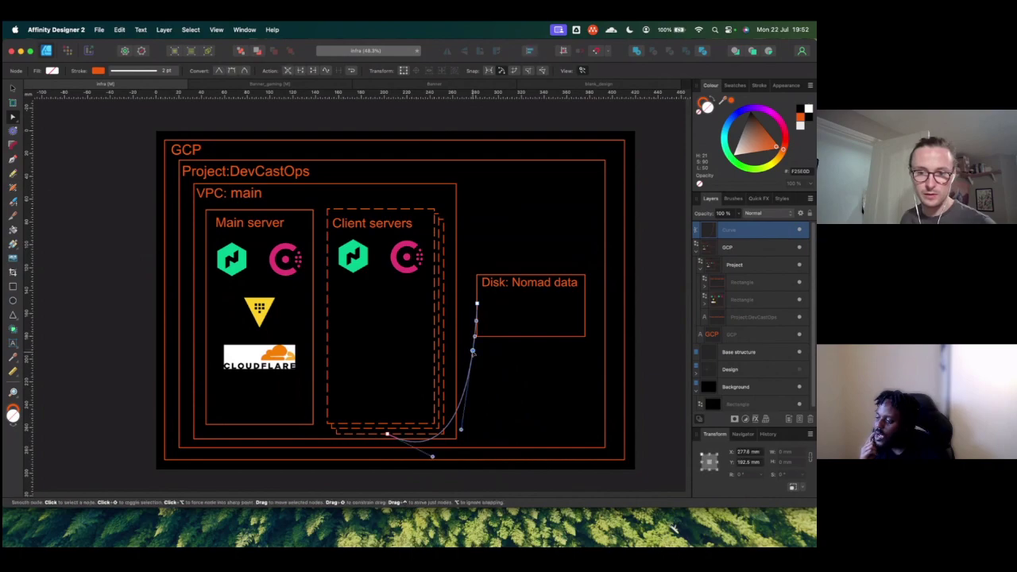
left_click_drag(459, 408, 470, 421)
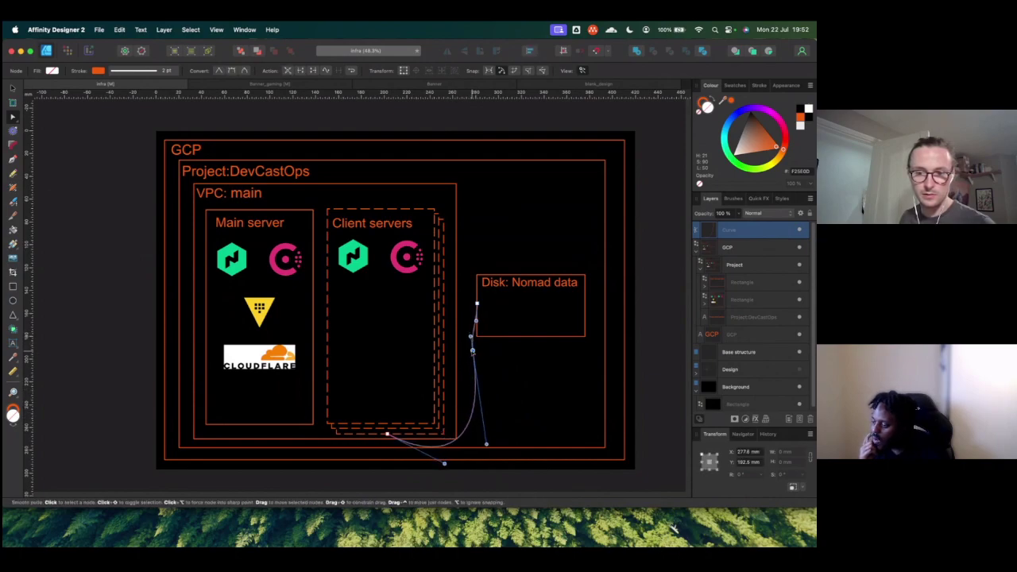
mouse_move(472, 334)
left_mouse_down()
mouse_move(454, 328)
mouse_move(460, 336)
left_mouse_up()
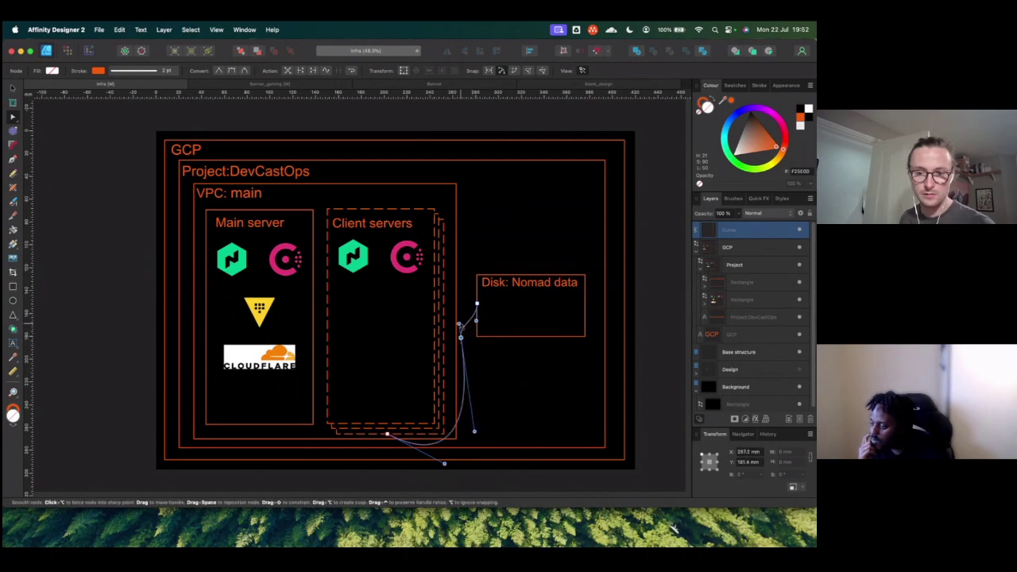
left_click_drag(454, 433, 474, 433)
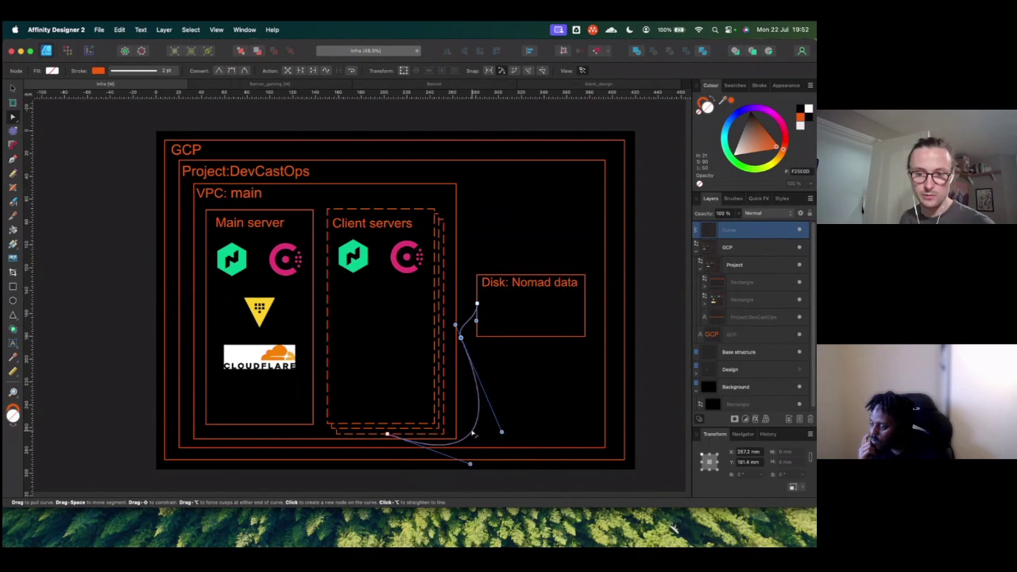
left_click_drag(461, 337, 461, 314)
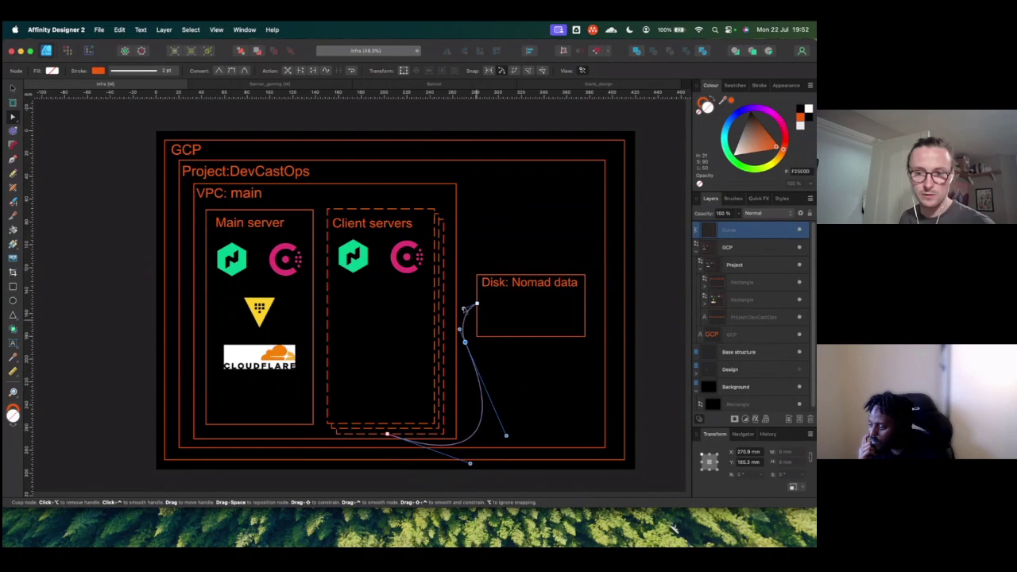
left_click(13, 88)
left_click(104, 232)
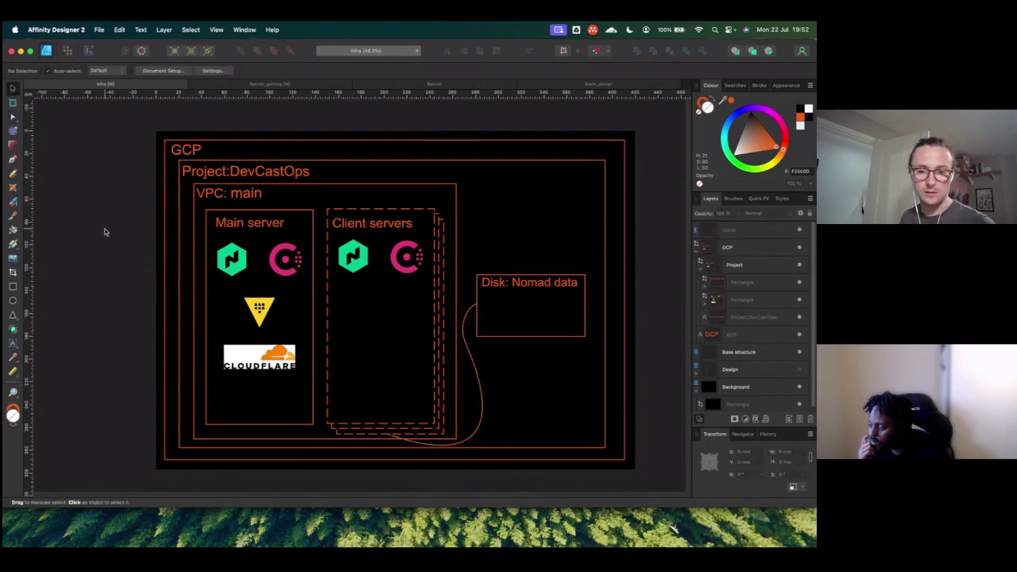
scroll(442, 448, "up", 5)
left_click(437, 447)
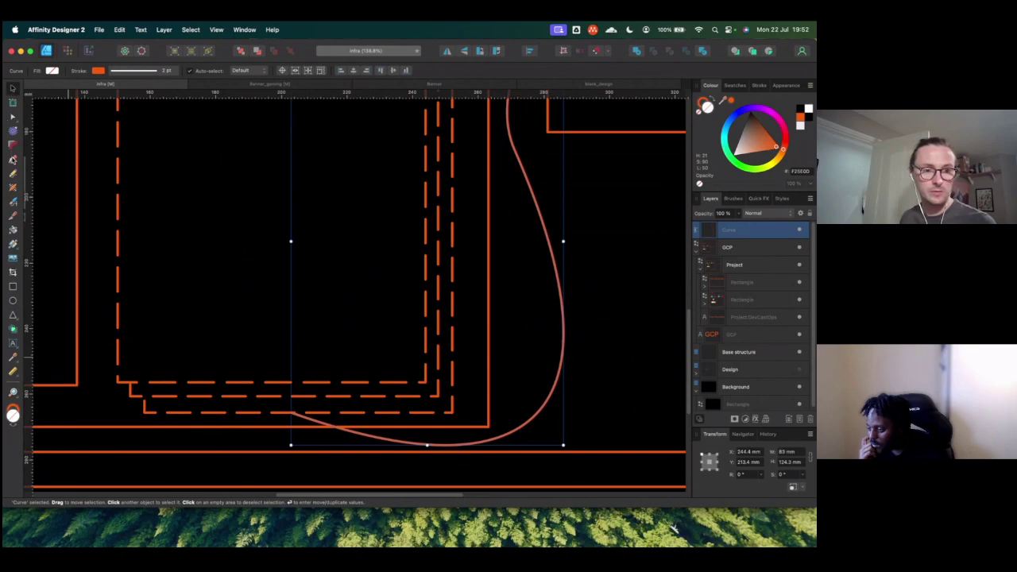
Step: Extend the connector to under the Main server box and bend the new segment into a curve
left_click(13, 159)
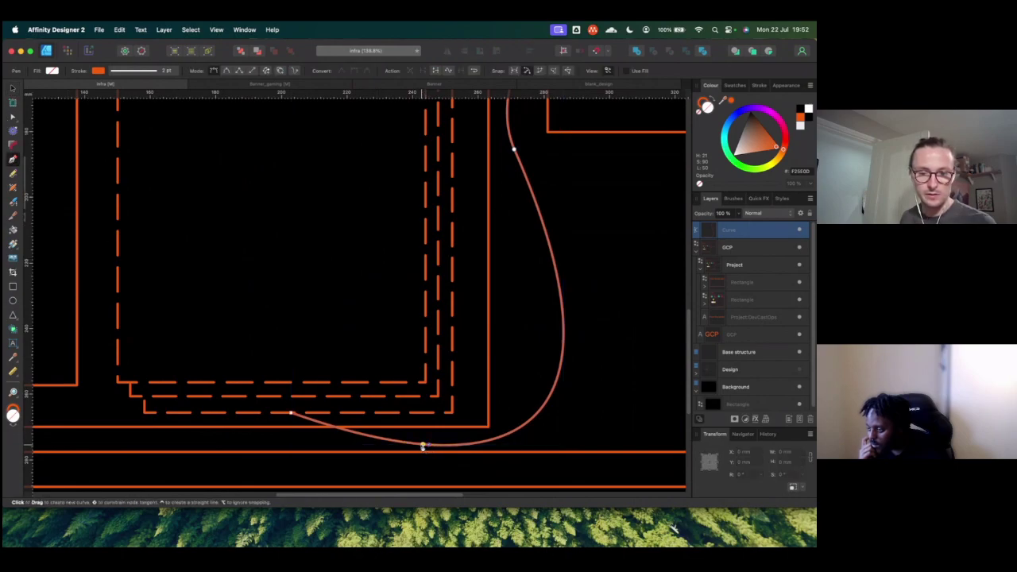
scroll(262, 440, "left", 5)
scroll(264, 429, "left", 1)
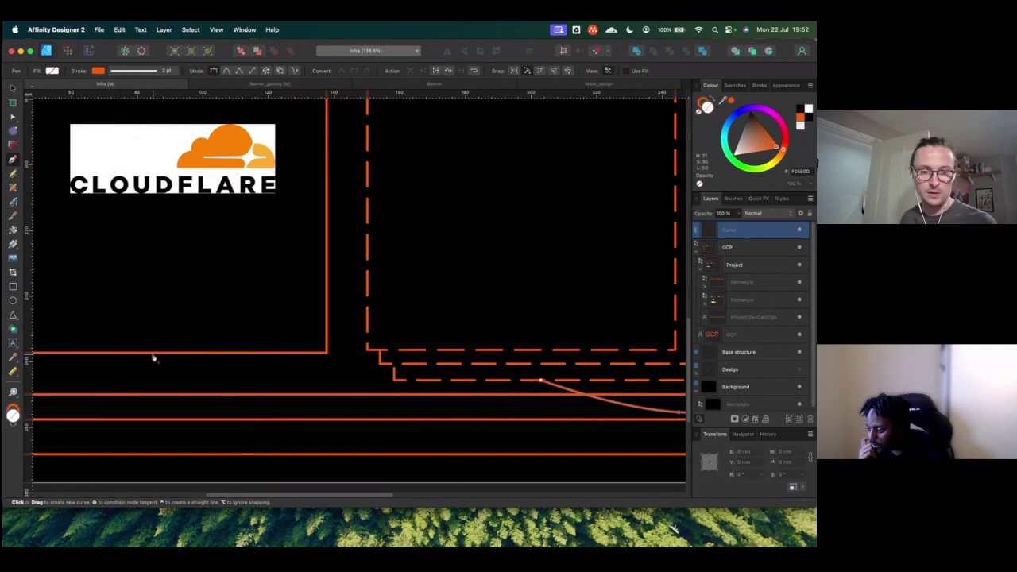
left_click(149, 354)
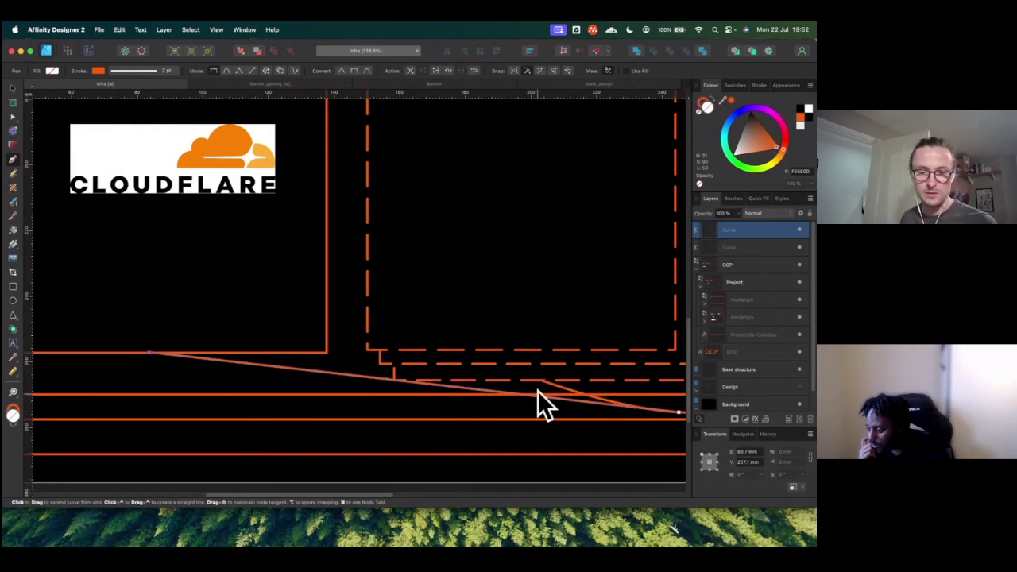
left_click(13, 116)
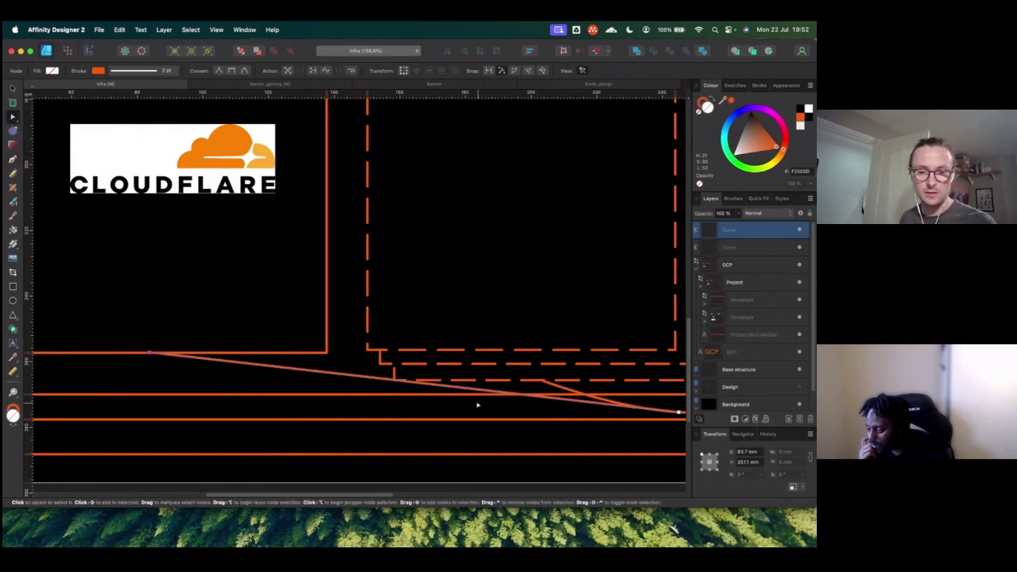
left_click_drag(394, 384, 336, 397)
Step: Select the connector curve's top point where it meets the Disk box
scroll(359, 398, "down", 2)
scroll(359, 398, "down", 5)
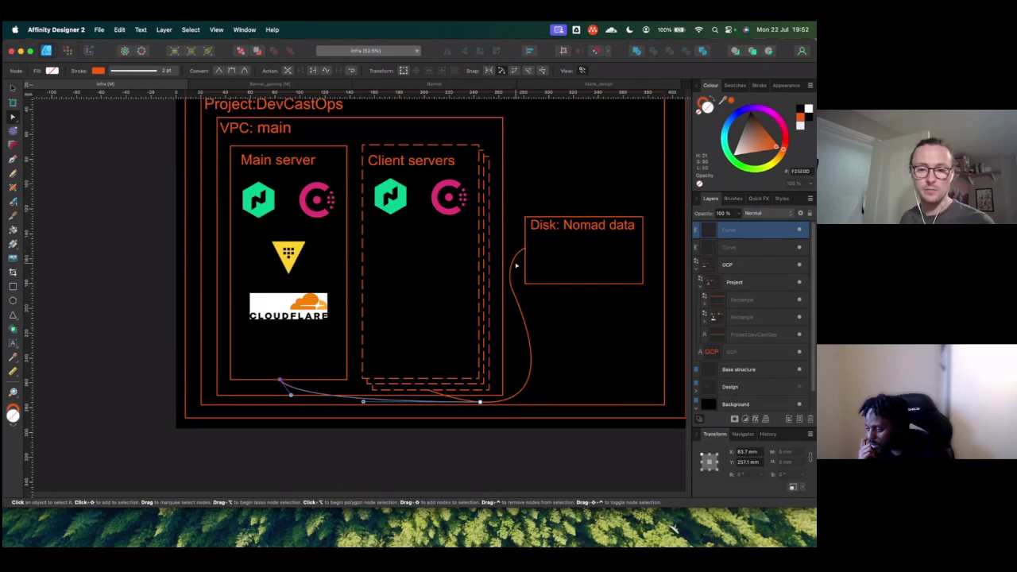
scroll(525, 267, "up", 8)
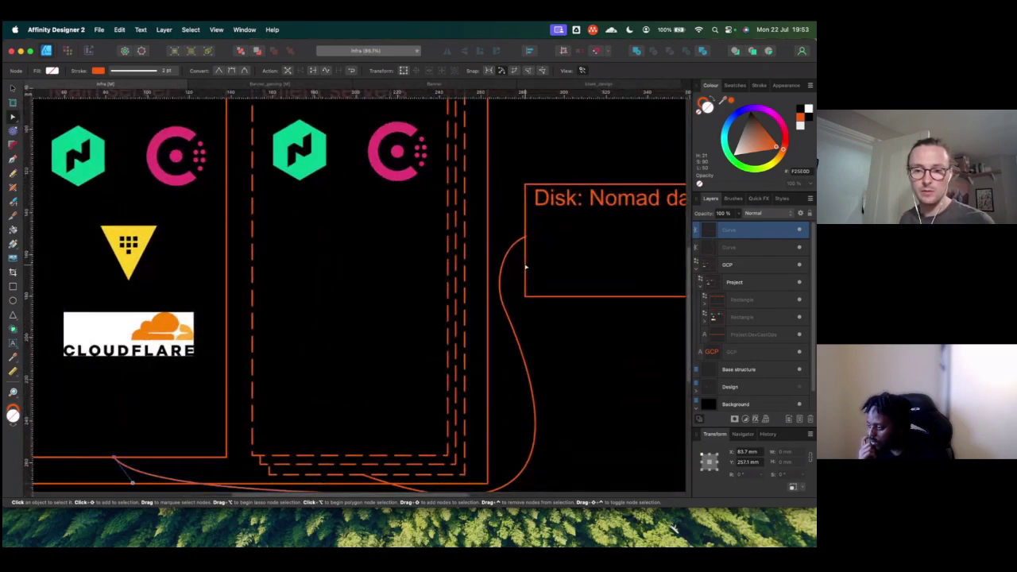
left_click(525, 235)
left_click(527, 178)
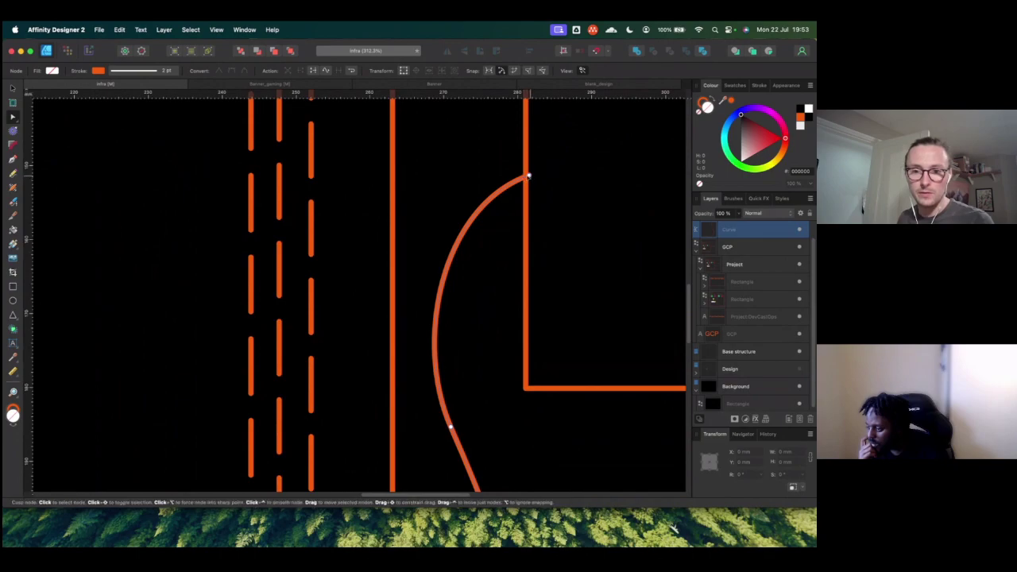
left_click(528, 176)
scroll(528, 179, "down", 8)
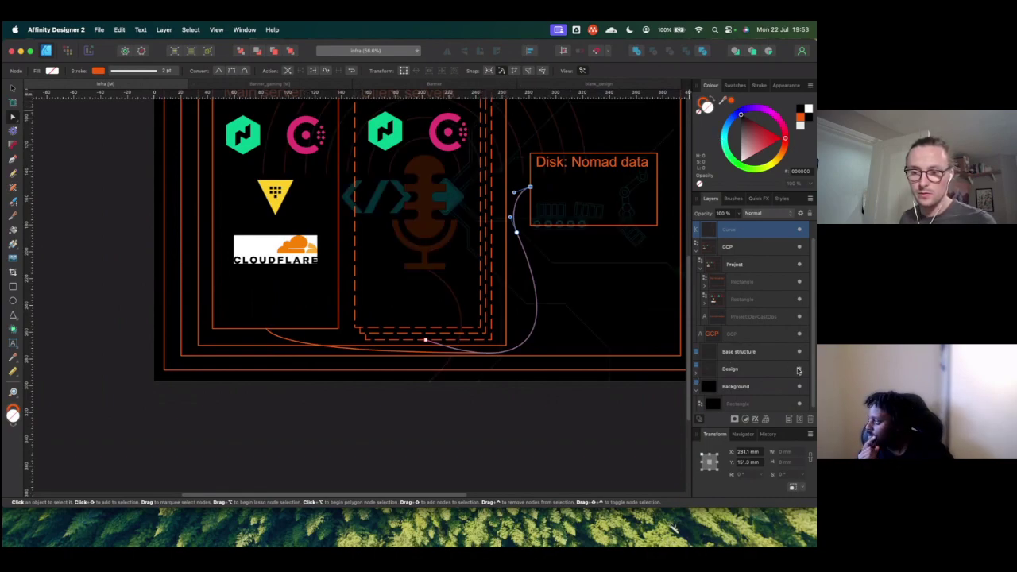
left_click(731, 371)
left_click(697, 377)
left_click(713, 401)
scroll(723, 373, "down", 4)
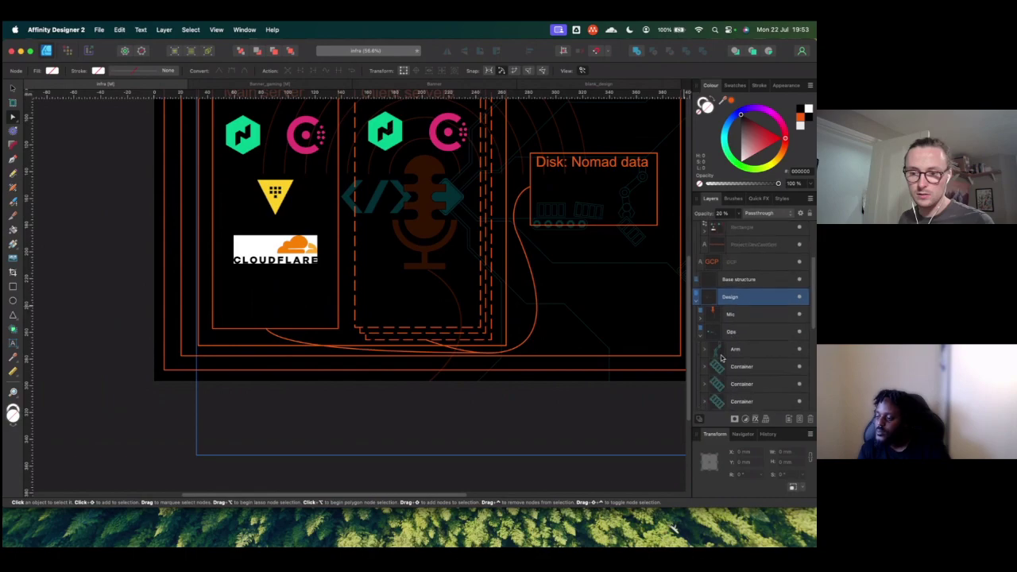
scroll(714, 355, "down", 5)
left_click(715, 310)
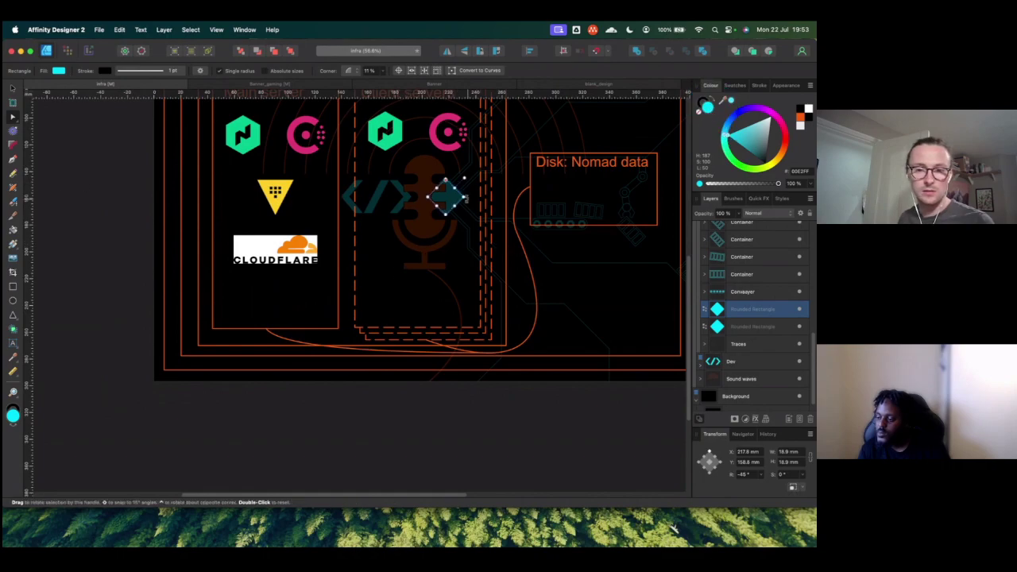
scroll(718, 245, "up", 3)
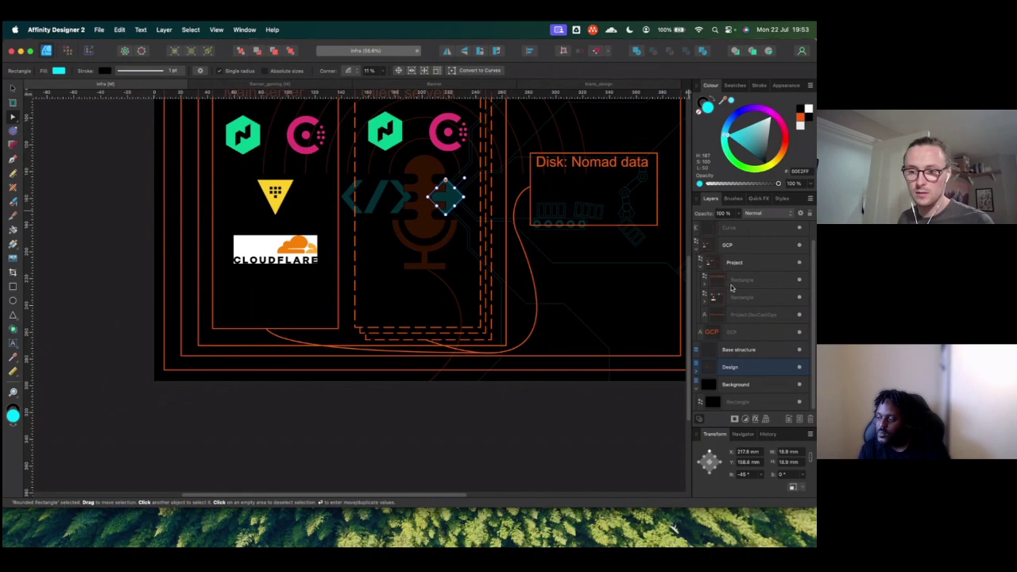
scroll(725, 237, "up", 1)
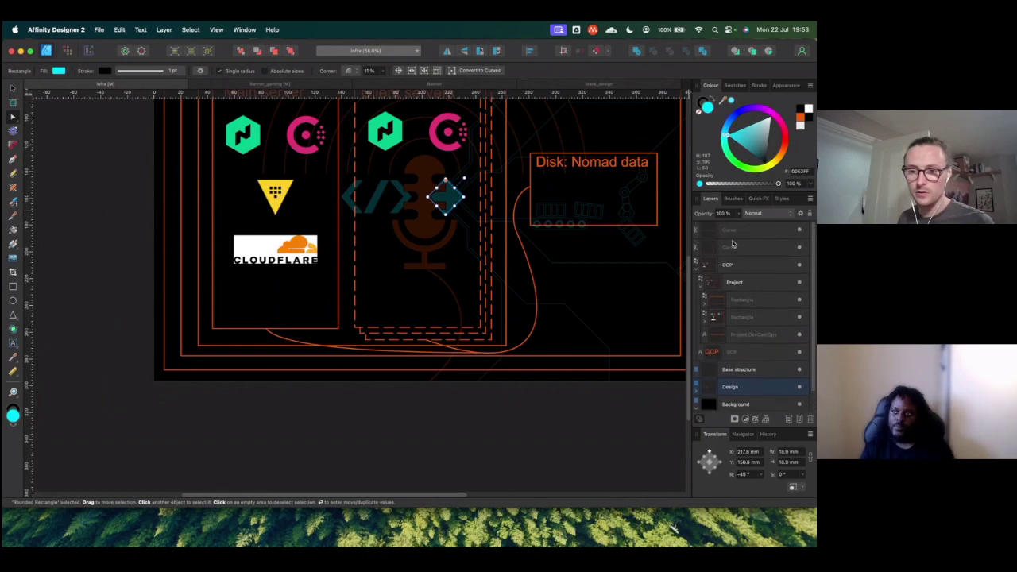
left_click(732, 246)
left_click(732, 230, "shift")
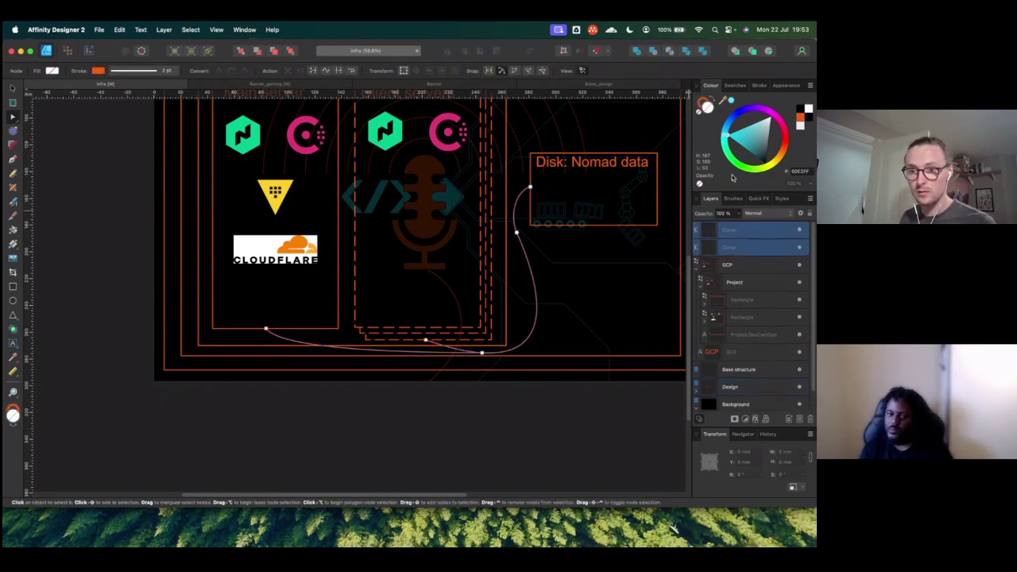
left_click(731, 102)
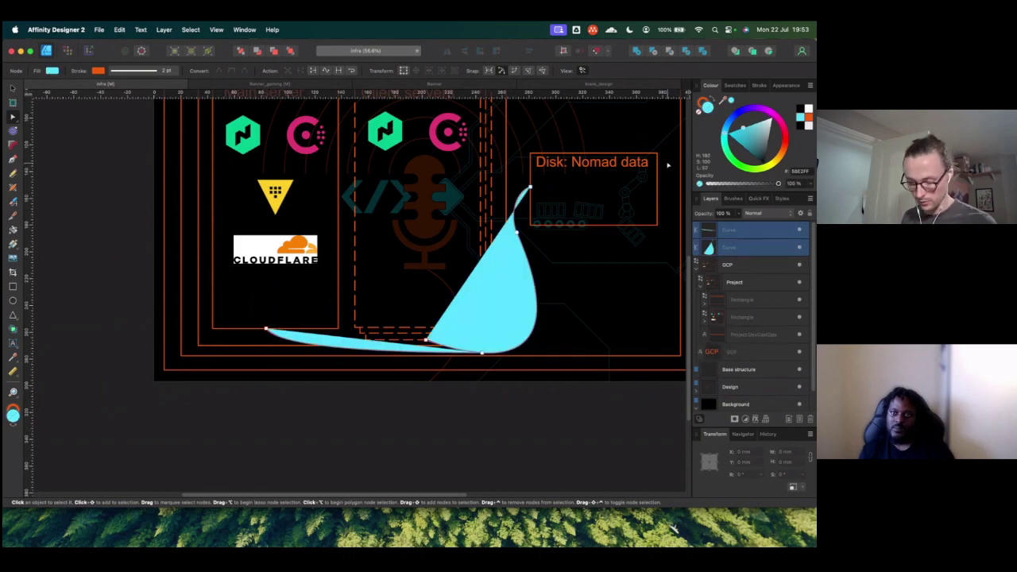
key("super+z")
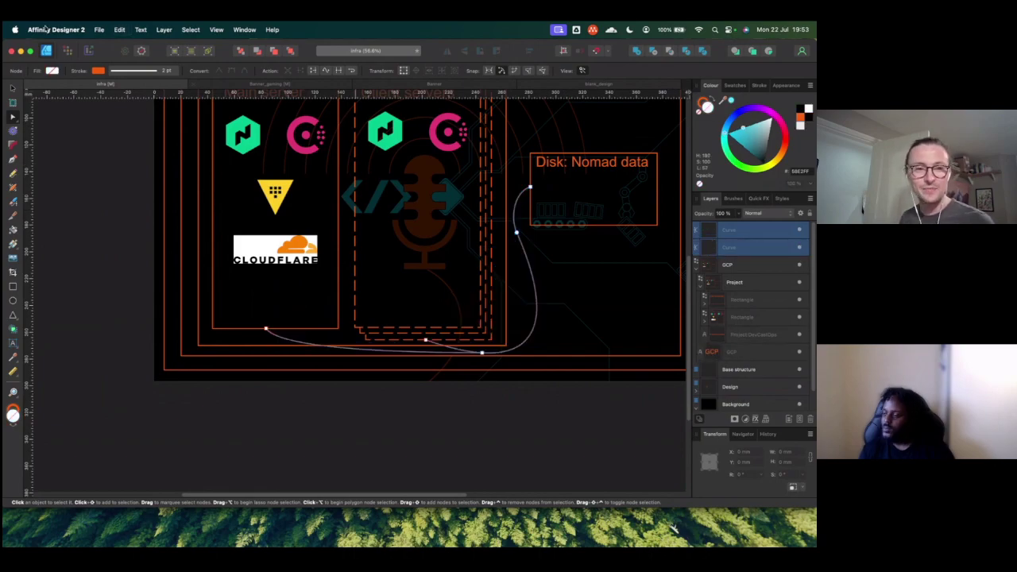
left_click(98, 71)
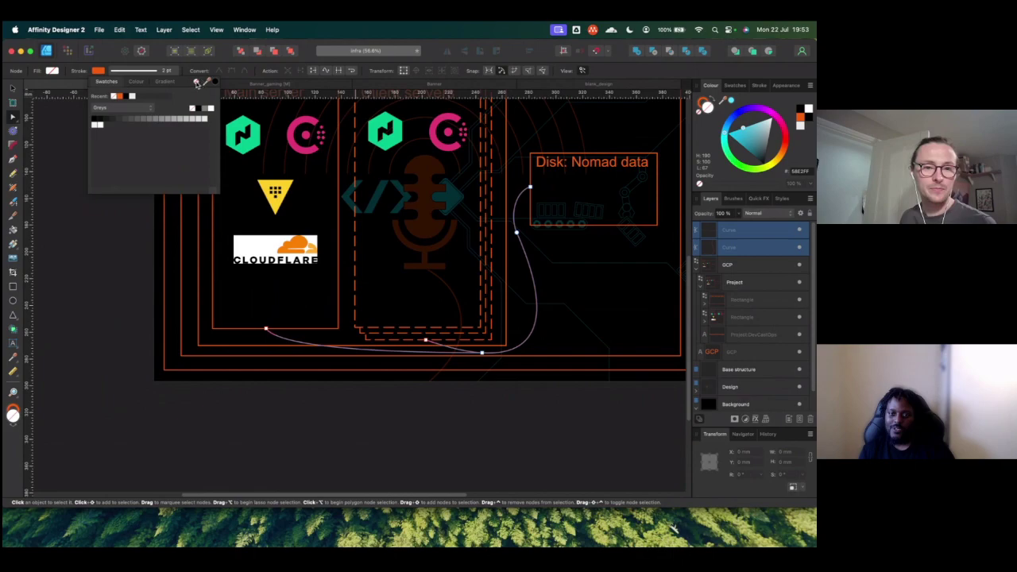
mouse_move(206, 82)
left_mouse_down()
mouse_move(302, 105)
mouse_move(746, 127)
mouse_move(701, 164)
mouse_move(711, 147)
mouse_move(691, 149)
mouse_move(702, 140)
mouse_move(712, 153)
left_mouse_up()
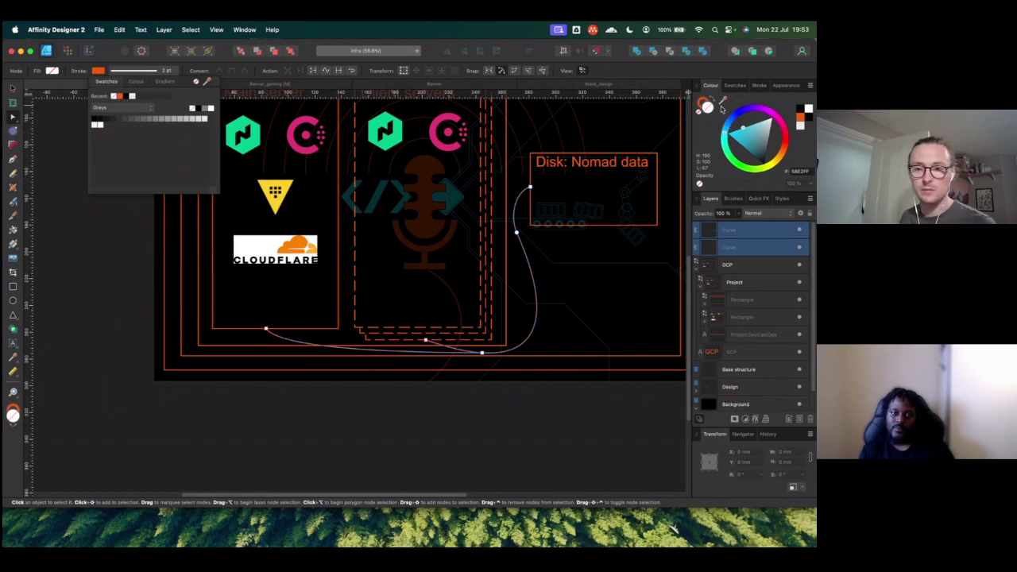
left_click(720, 111)
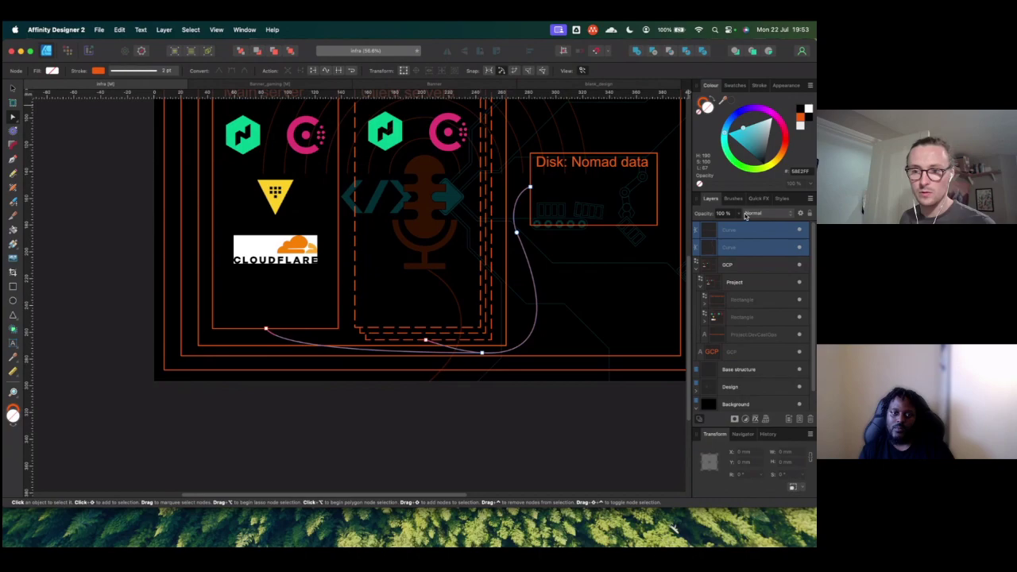
left_click(734, 85)
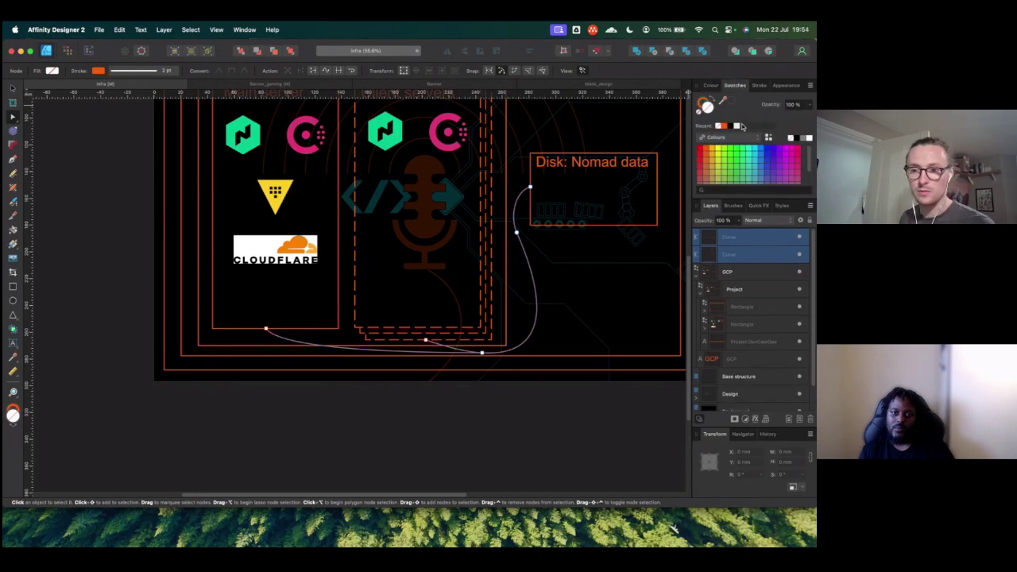
left_click(713, 86)
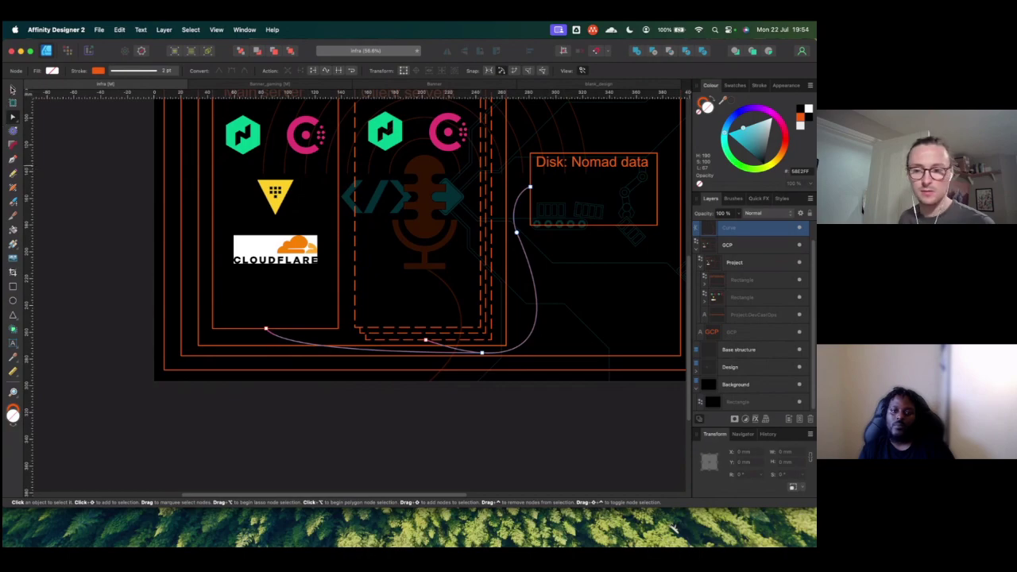
key("v")
key("super+j")
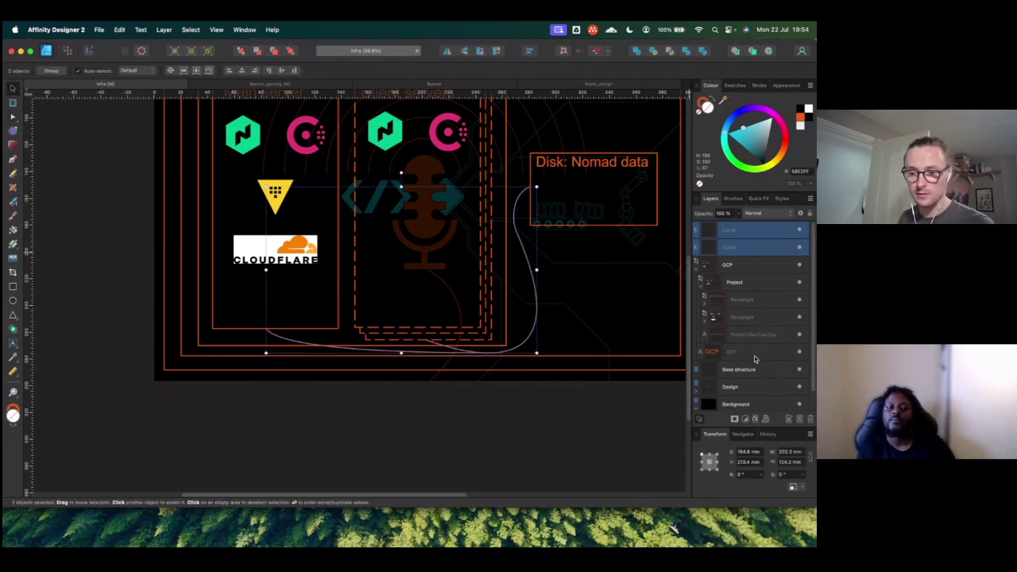
left_click(700, 386)
scroll(725, 363, "down", 5)
scroll(724, 364, "down", 5)
left_click(720, 299)
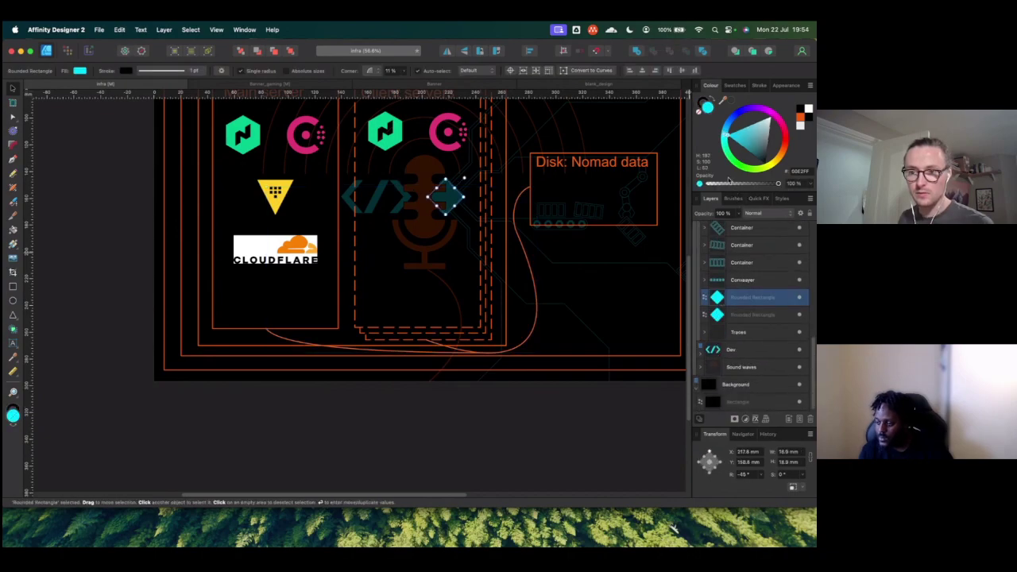
left_click_drag(724, 101, 710, 118)
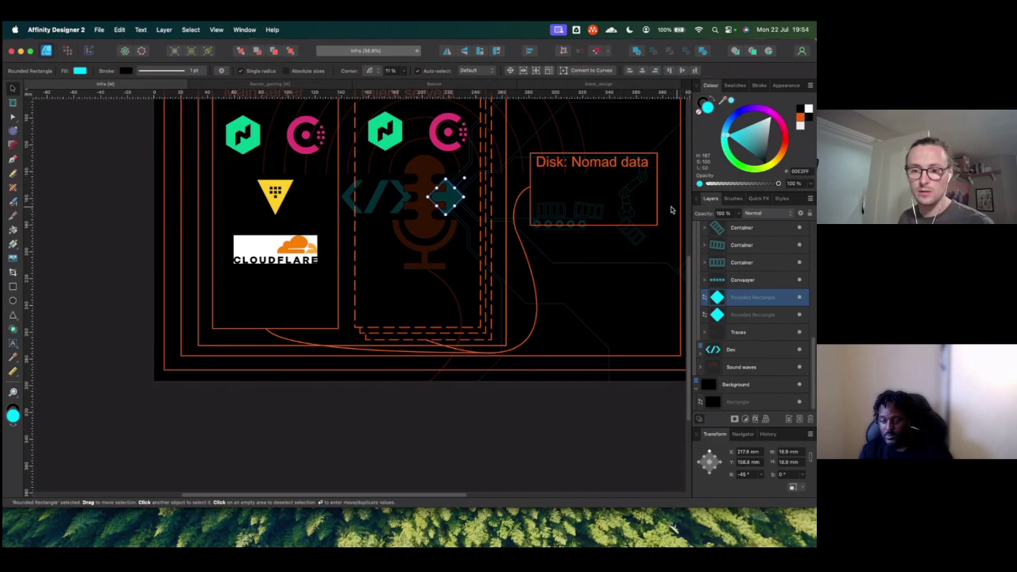
scroll(742, 238, "up", 5)
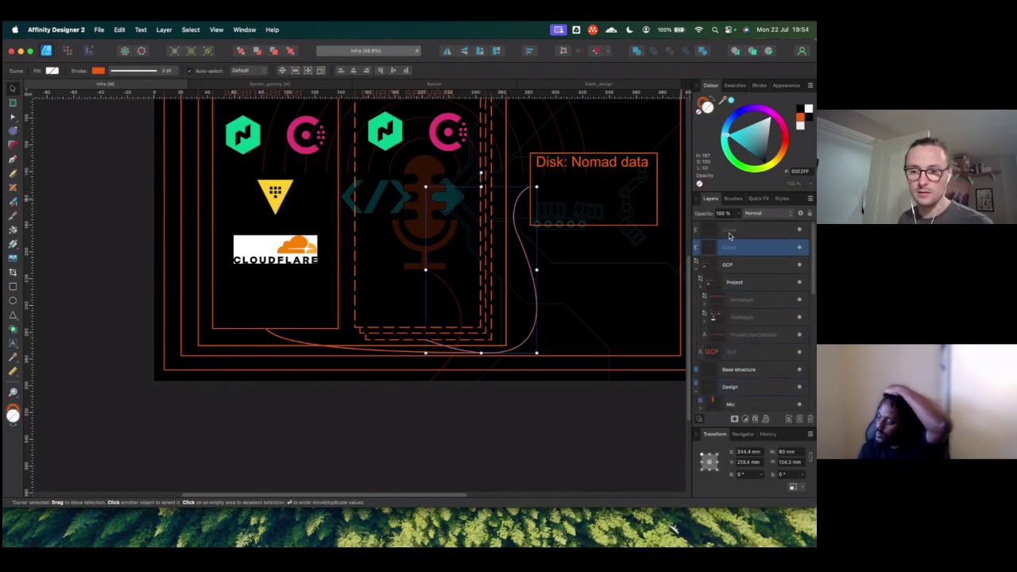
Step: Colour both connector curves with the sampled cyan and give the upper curve a cyan outline
left_click(730, 231)
left_click(731, 248, "shift")
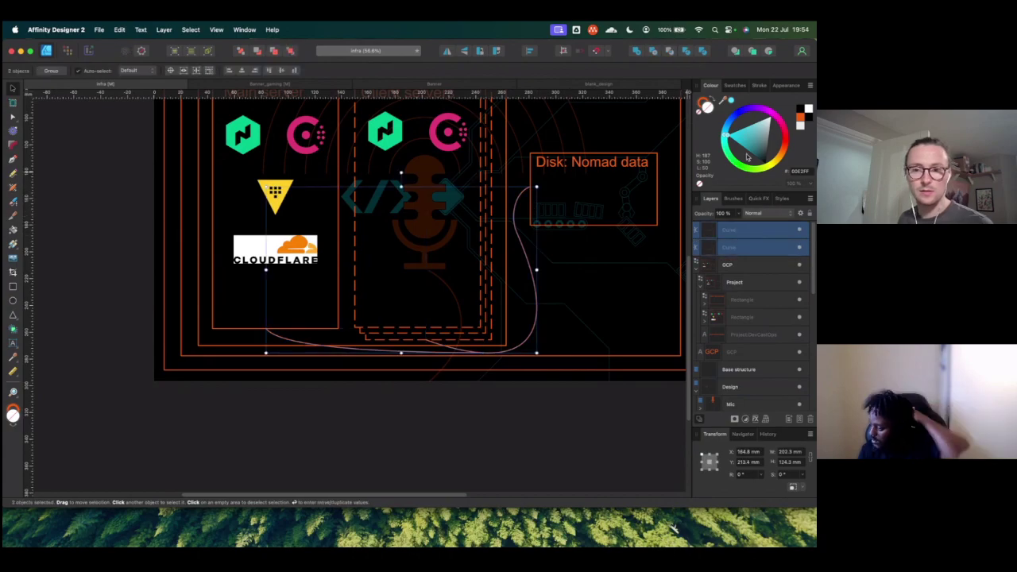
left_click(691, 112)
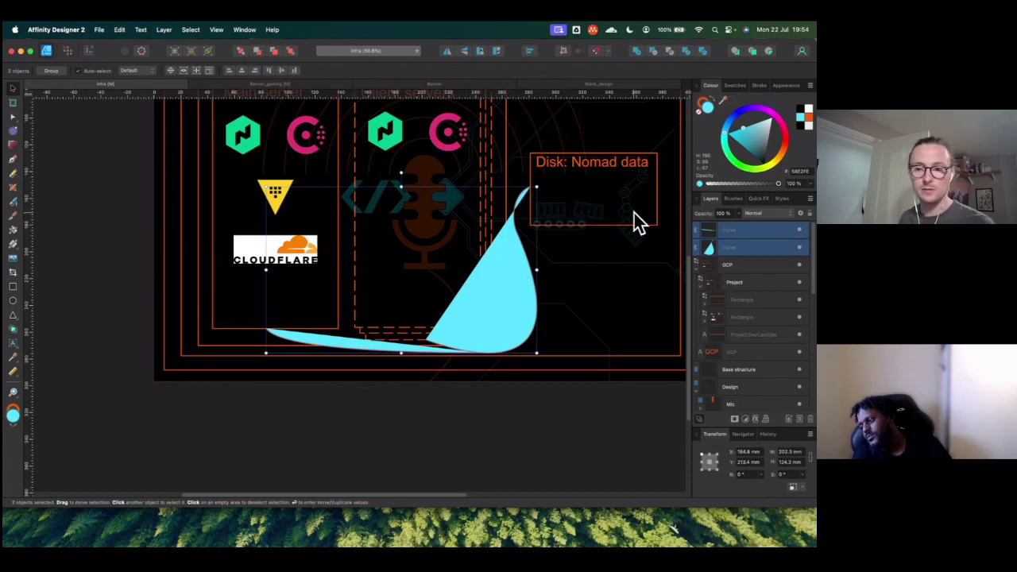
left_click(498, 307)
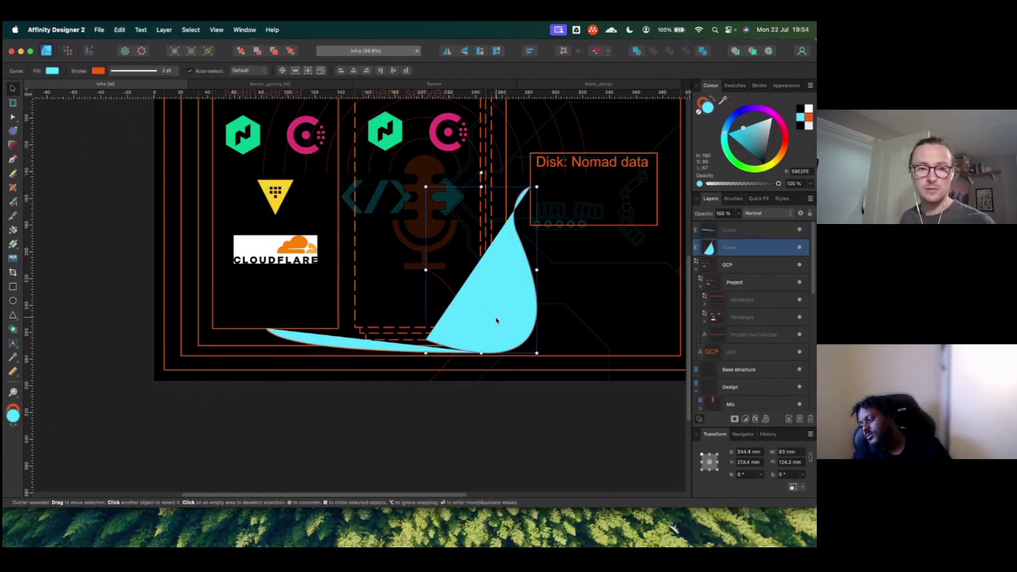
left_click(140, 74)
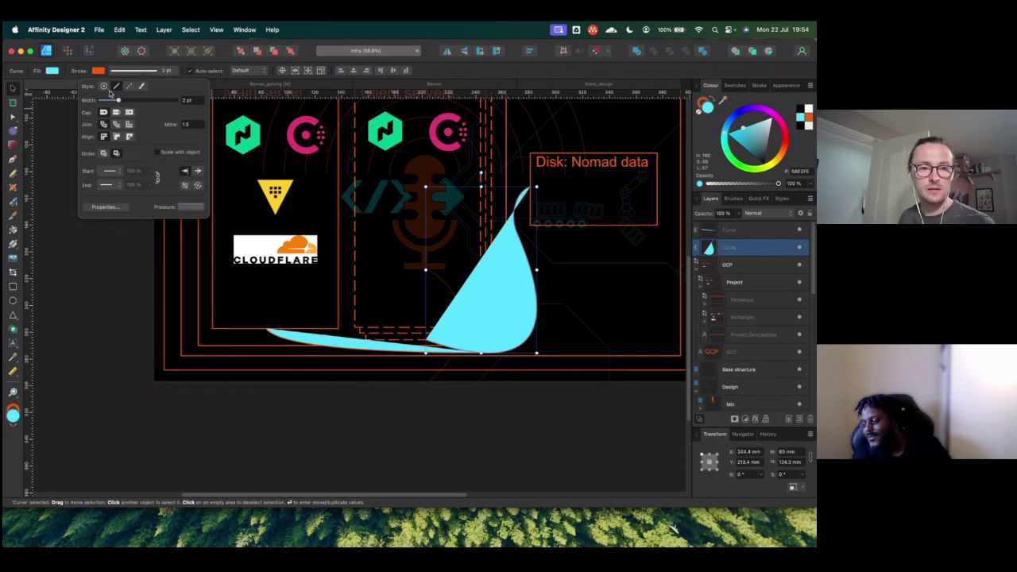
left_click(98, 71)
left_click(115, 96)
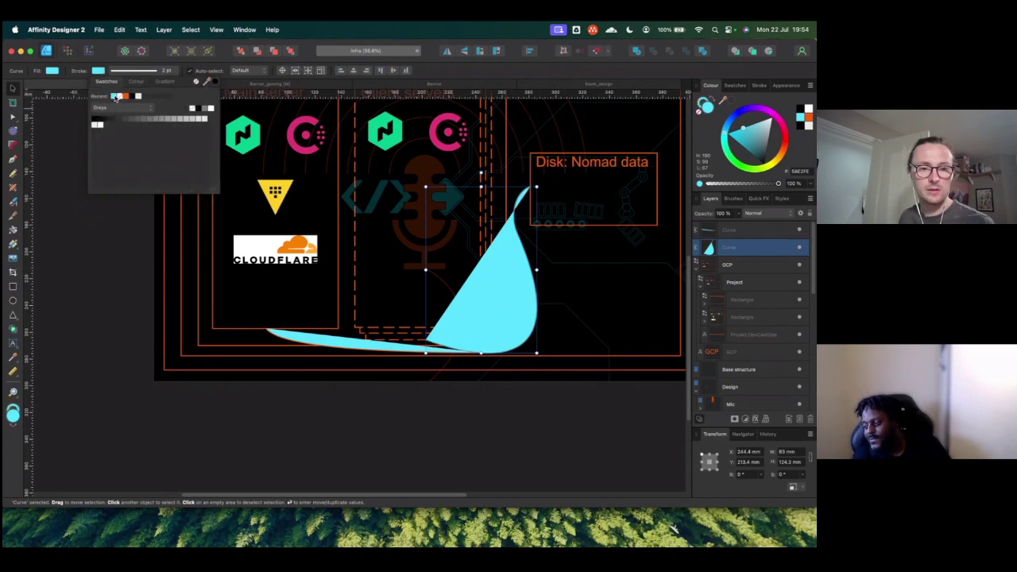
left_click(51, 72)
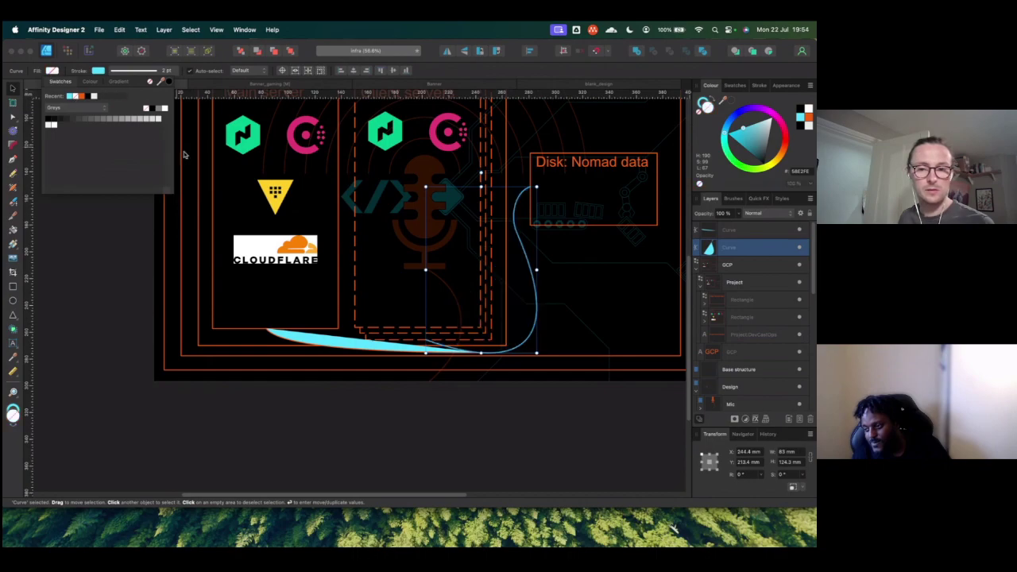
left_click(312, 354)
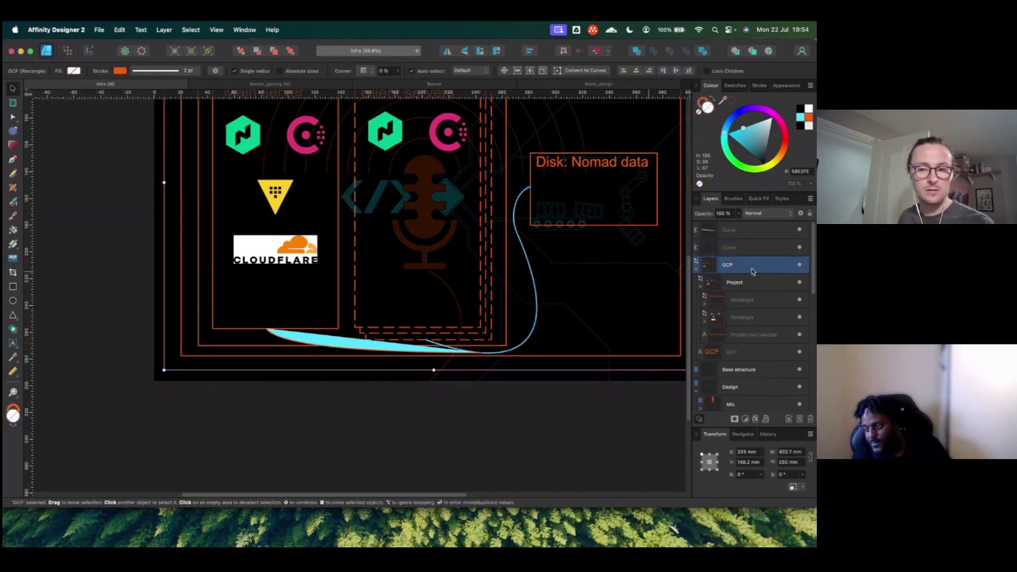
Step: Give the lower curve a cyan outline with no fill, then deselect it
left_click(767, 230)
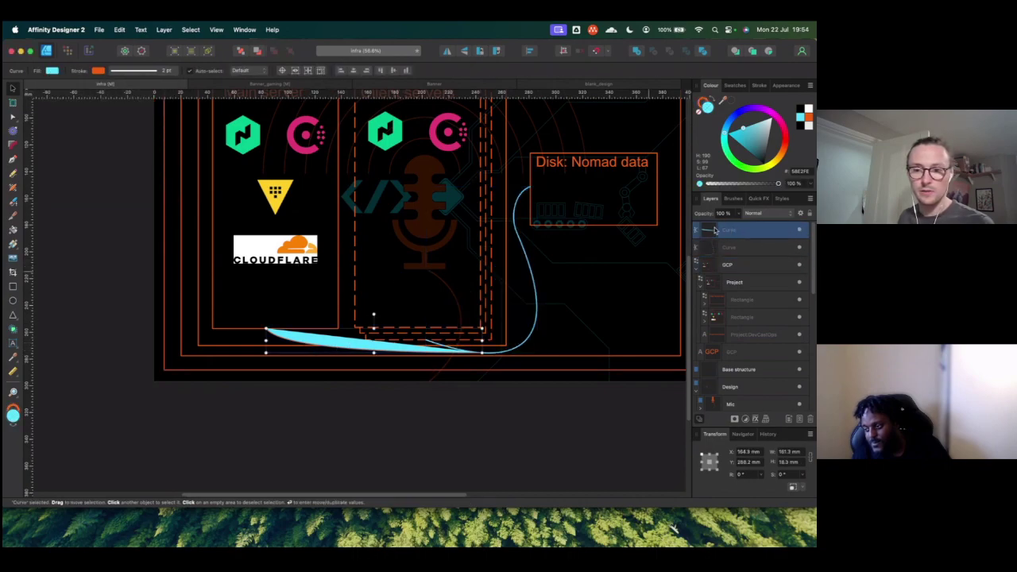
left_click(98, 70)
left_click(115, 96)
left_click(51, 71)
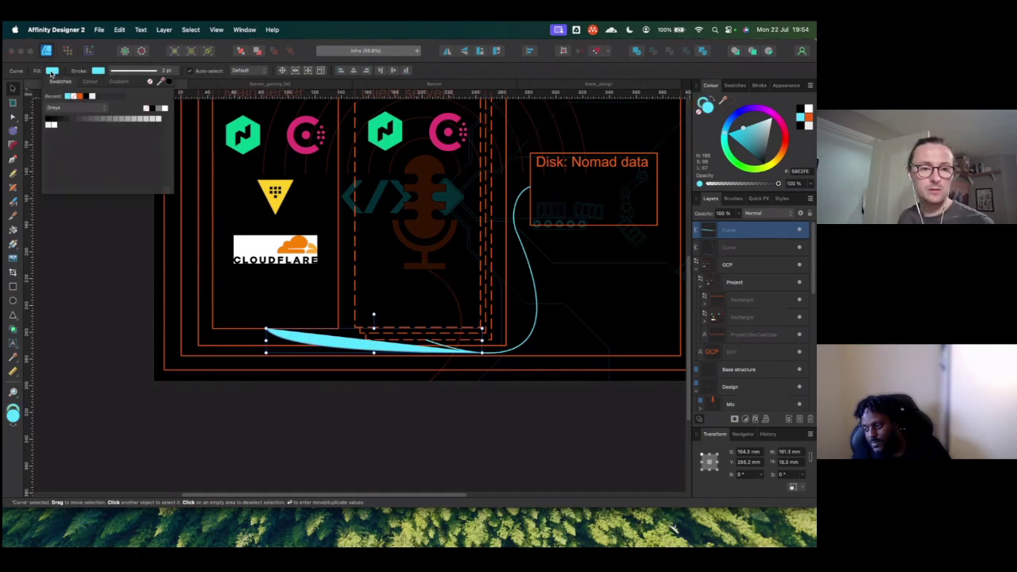
left_click(73, 96)
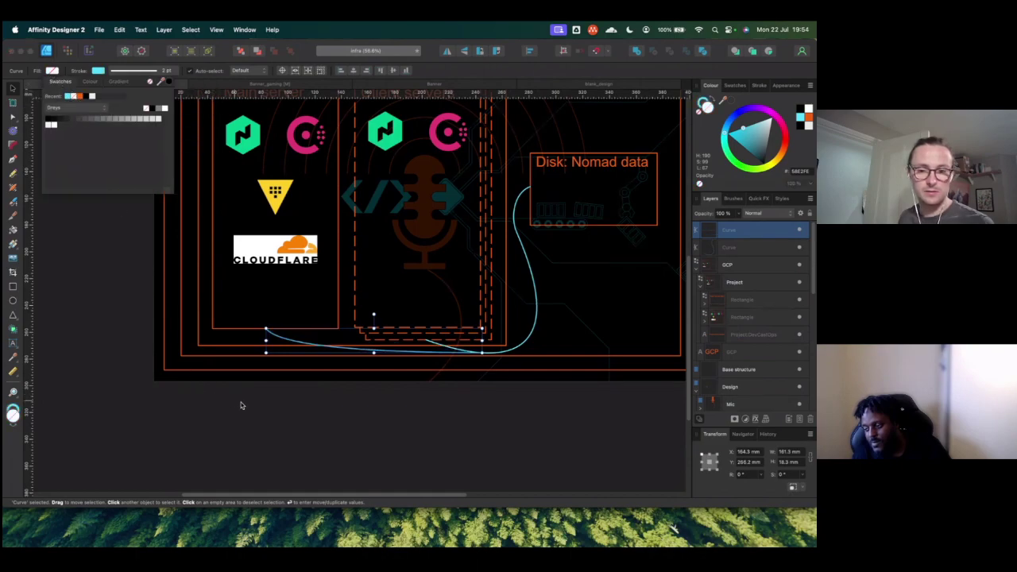
left_click(278, 409)
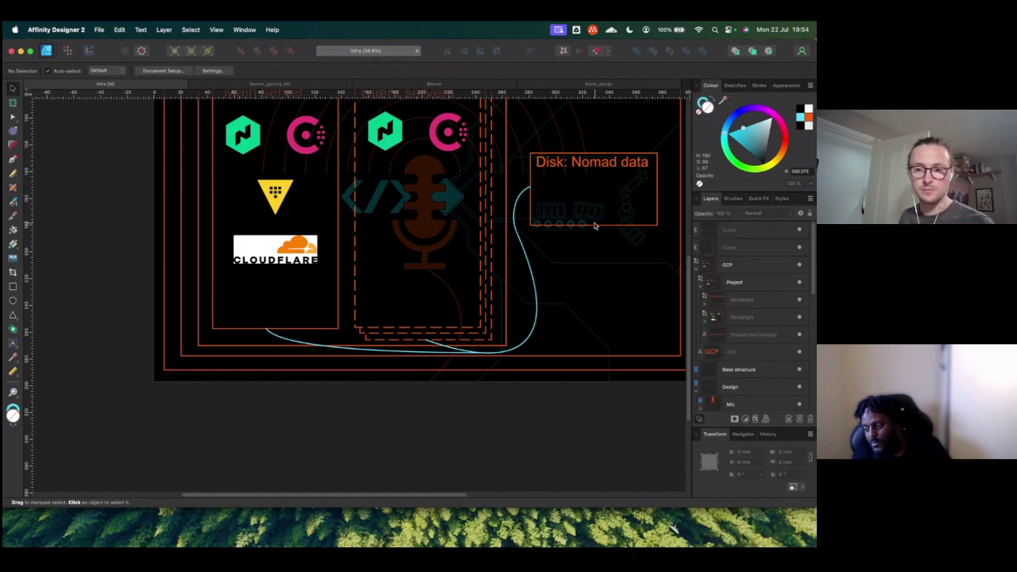
scroll(472, 419, "down", 5)
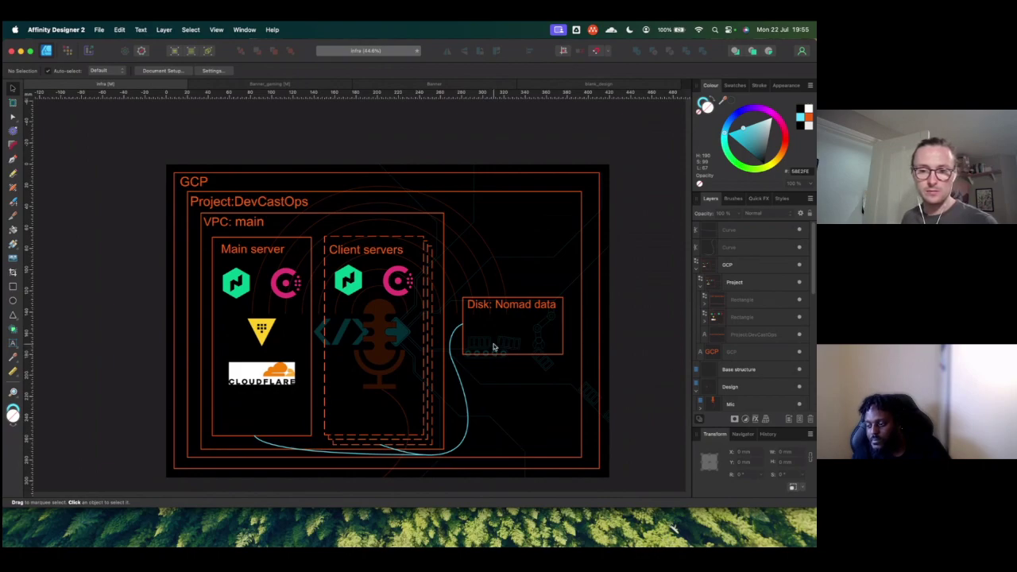
scroll(490, 343, "up", 2)
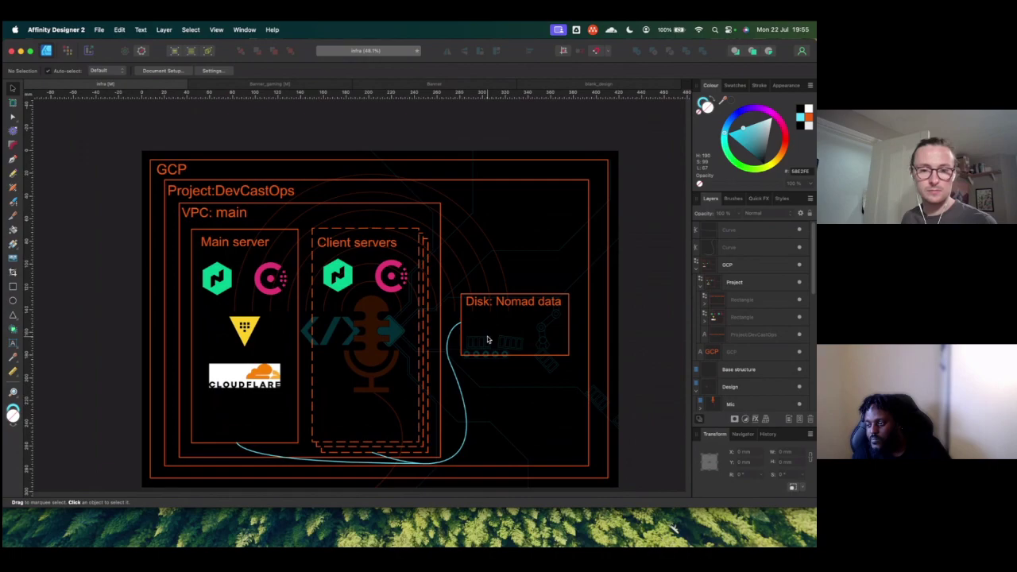
scroll(488, 340, "down", 2)
scroll(487, 340, "left", 1)
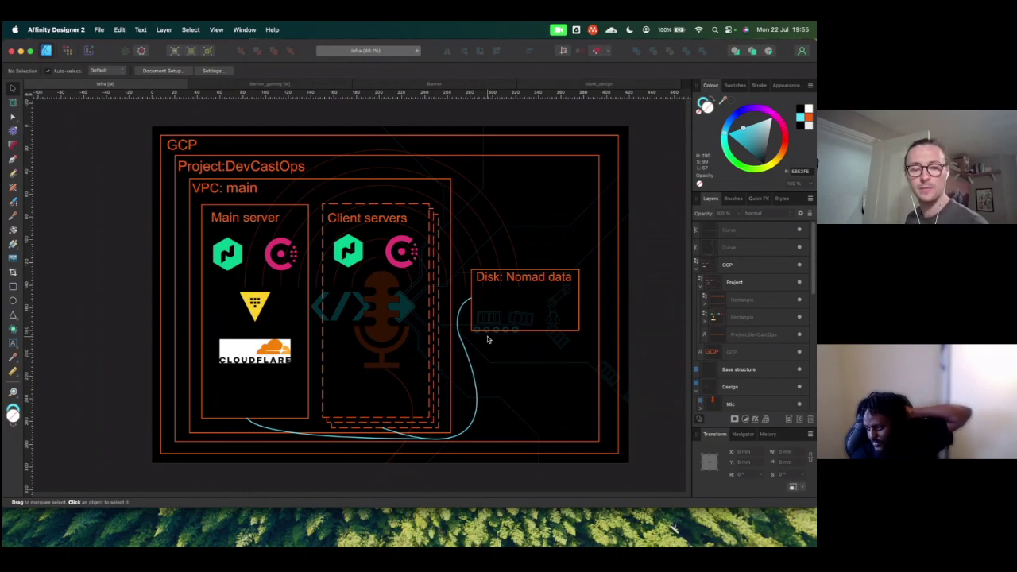
Step: Switch to GitHub and go from varibles.tf up through gcp_stateful to the Devcastops organization page
key("super+Tab")
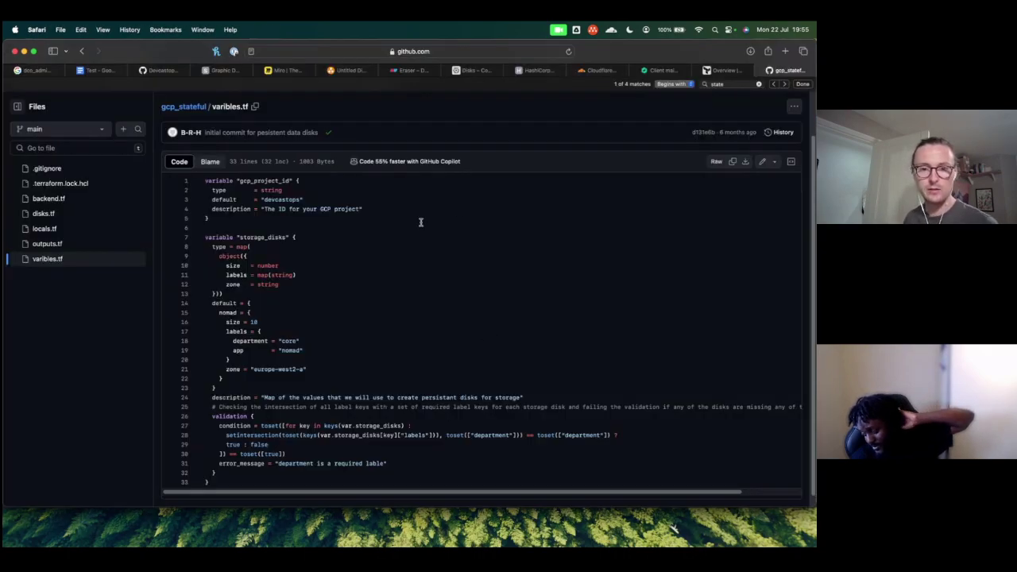
scroll(174, 142, "up", 2)
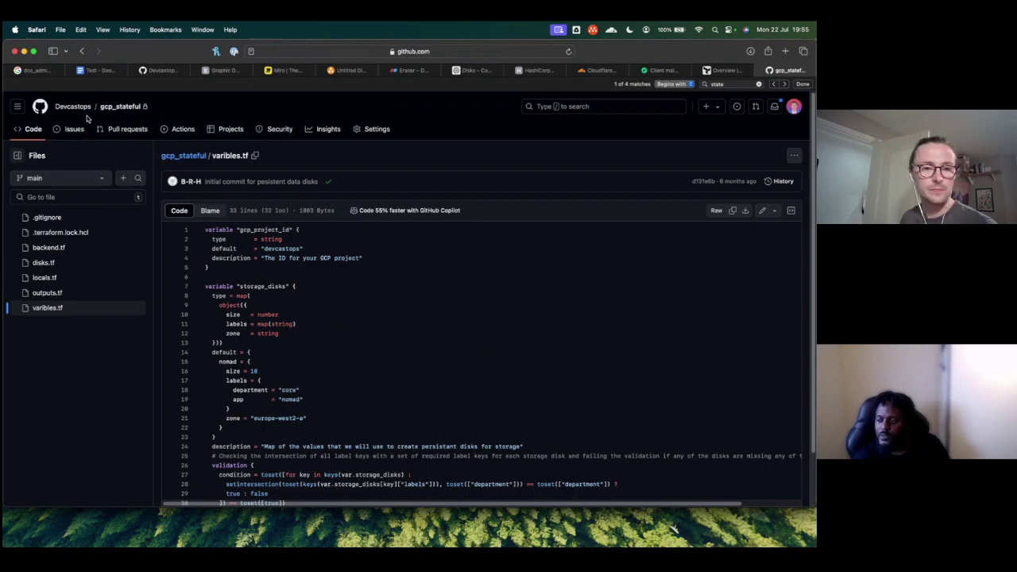
left_click(111, 106)
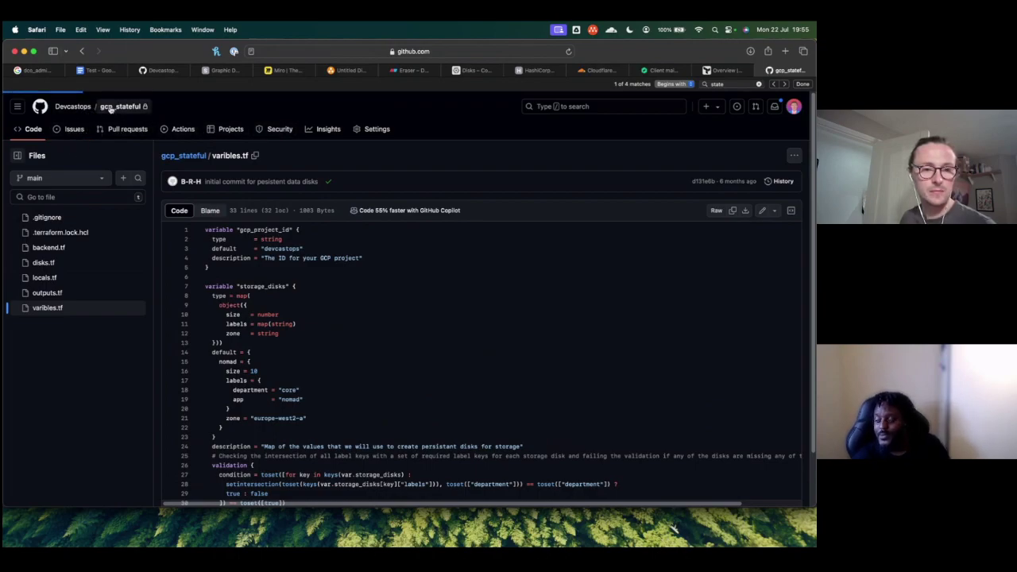
left_click(88, 111)
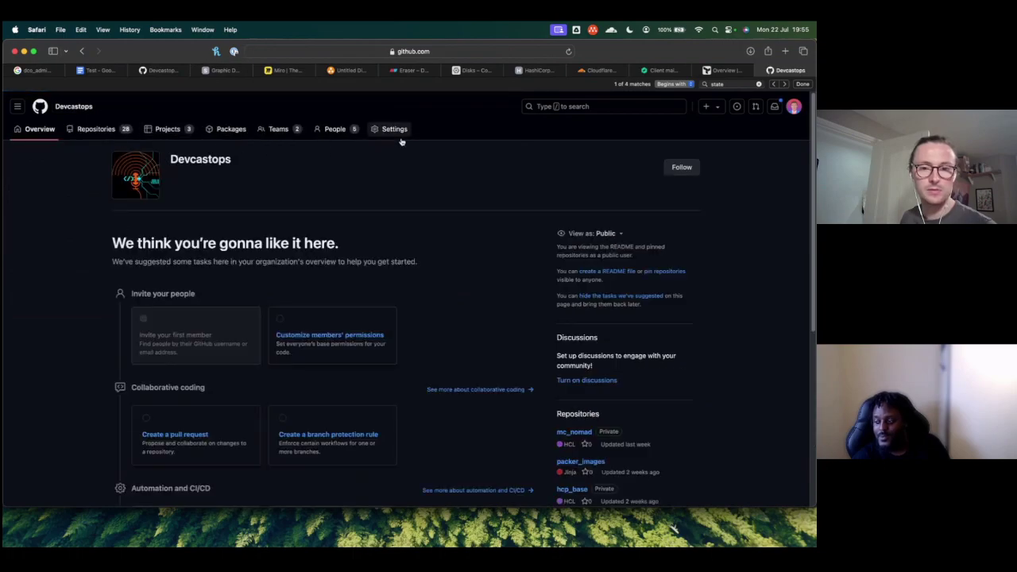
left_click(580, 106)
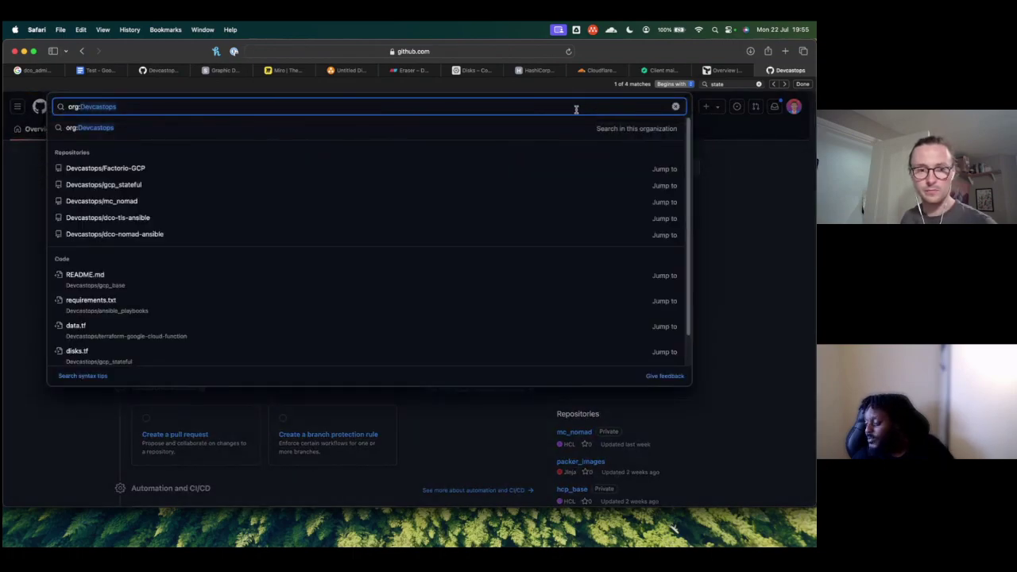
left_click(45, 204)
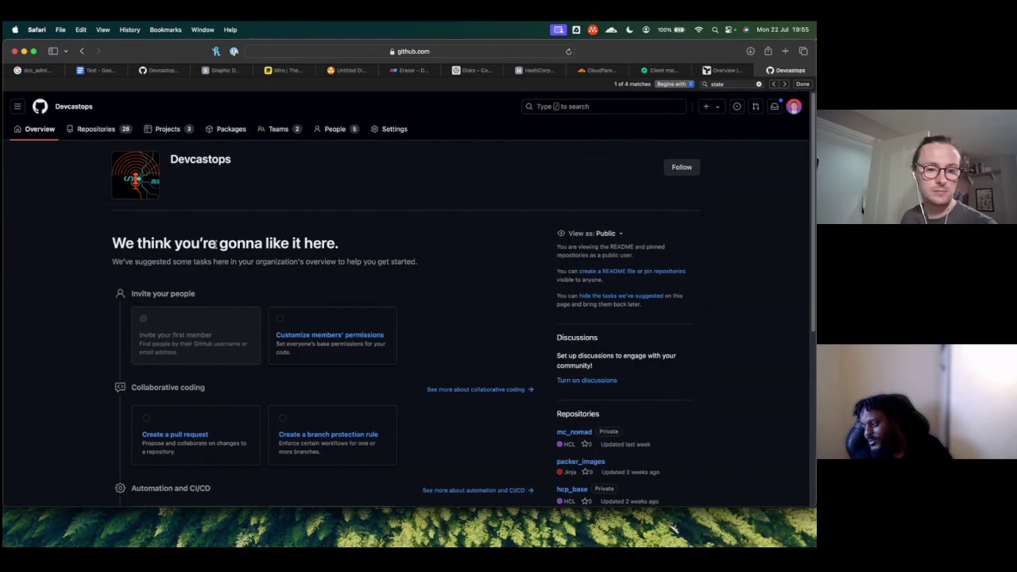
scroll(215, 245, "down", 5)
Step: Search the Devcastops repositories for 'pack' and open packer_images
scroll(214, 244, "up", 5)
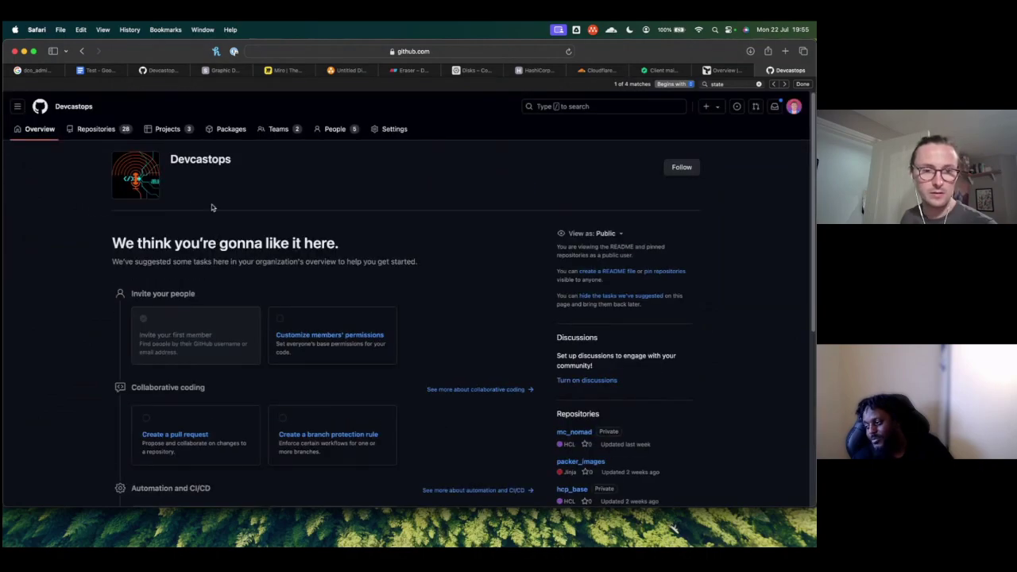
left_click(17, 107)
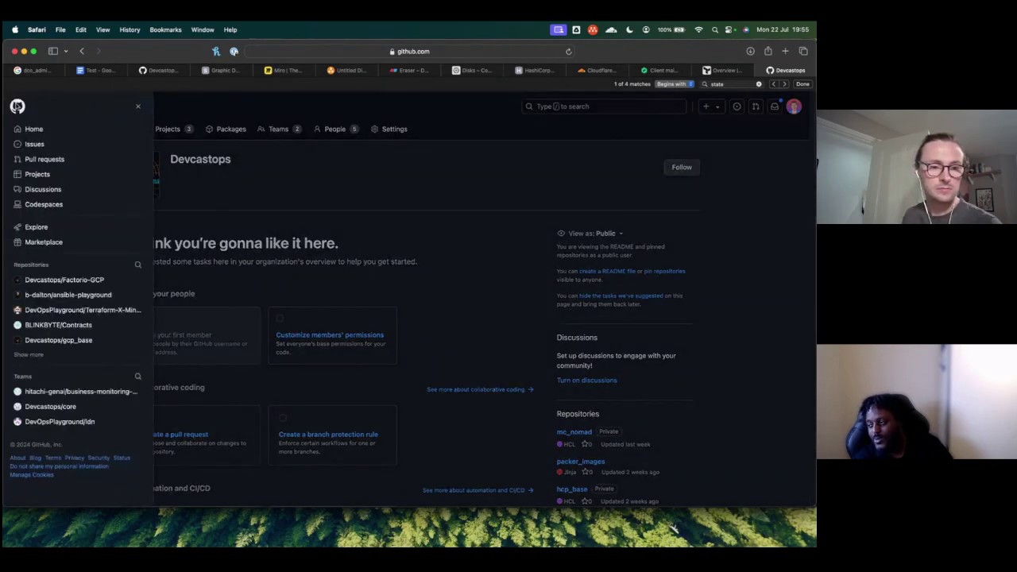
left_click(246, 182)
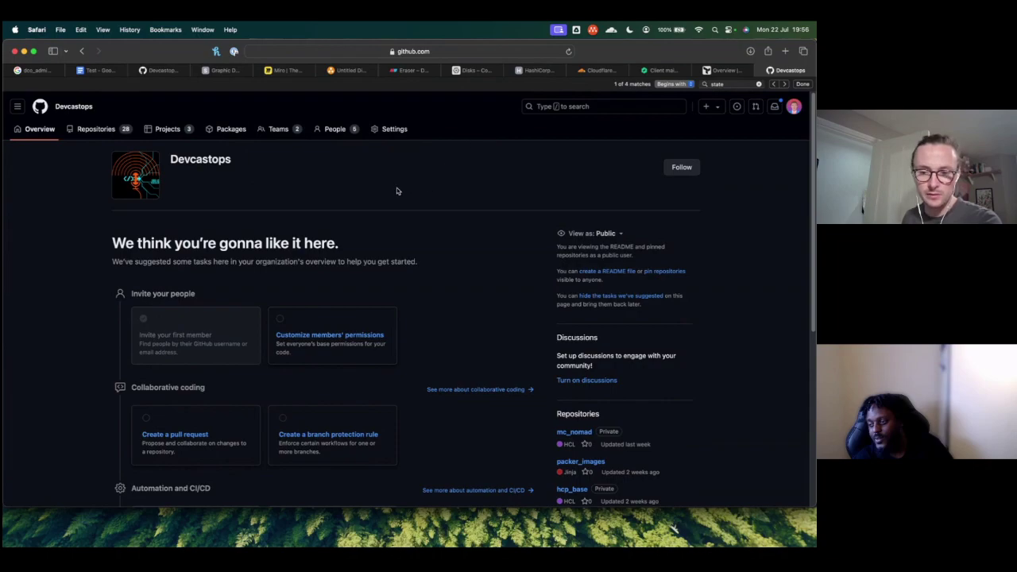
scroll(401, 193, "down", 1)
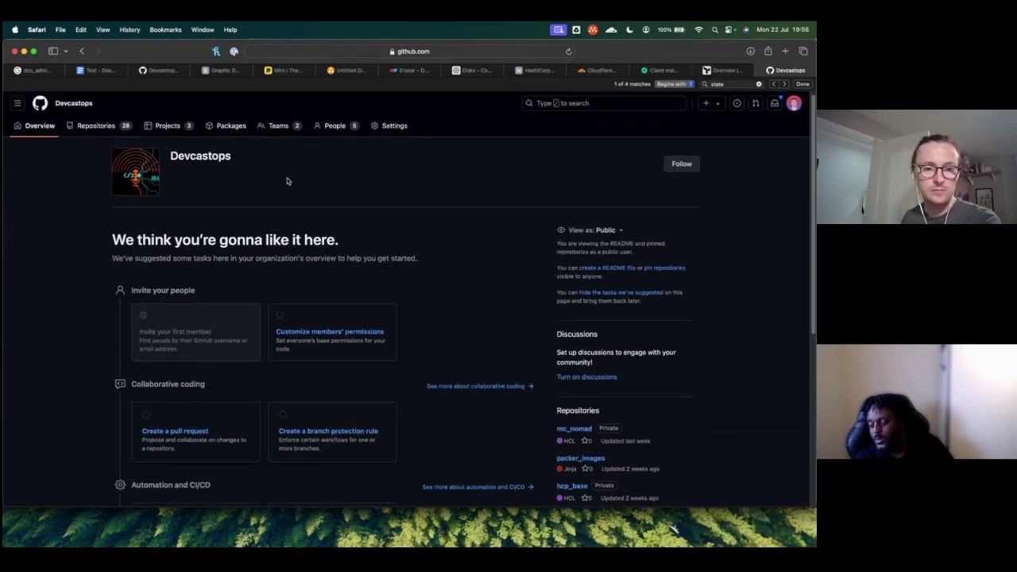
left_click(86, 125)
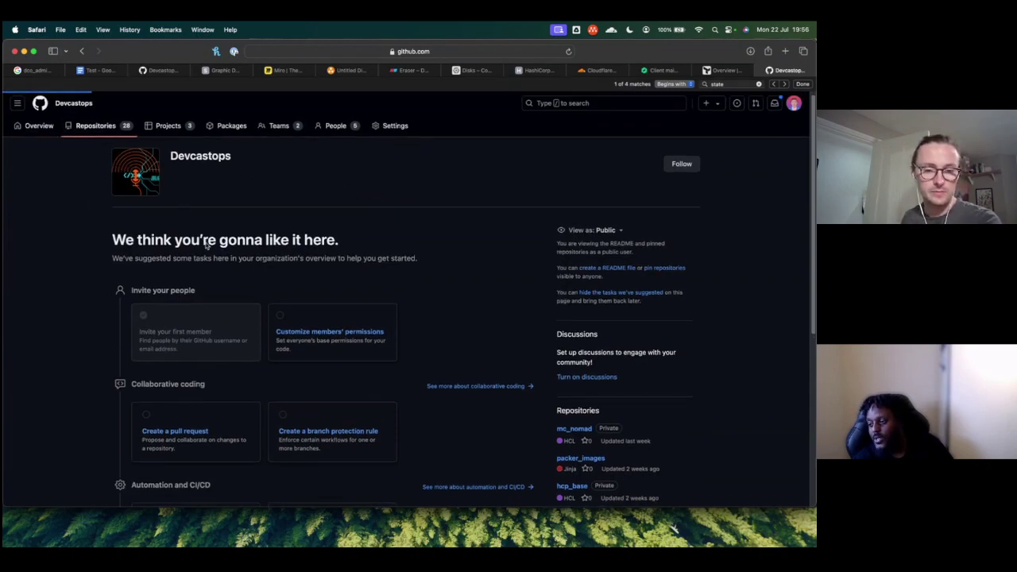
left_click(237, 178)
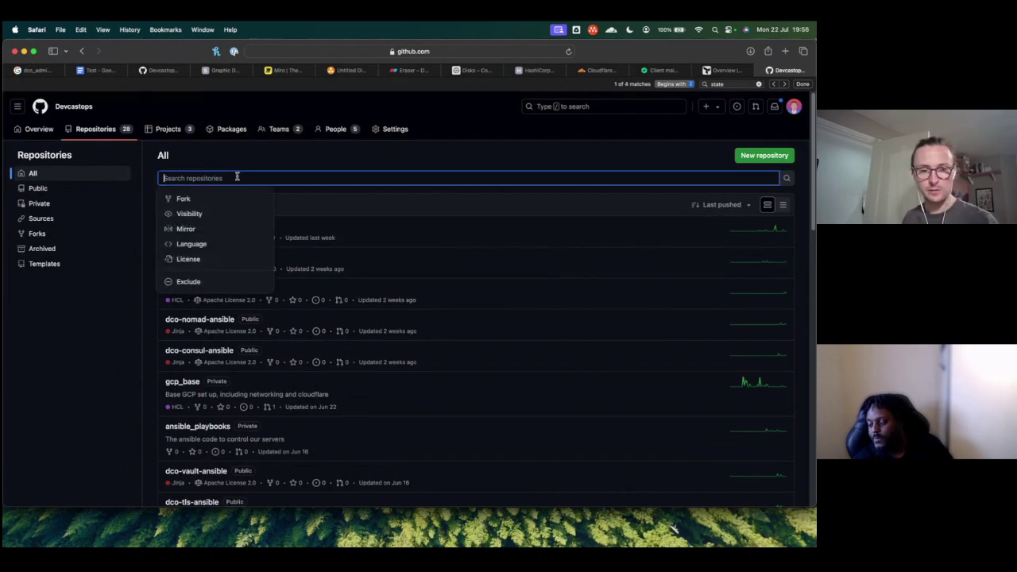
type("pack")
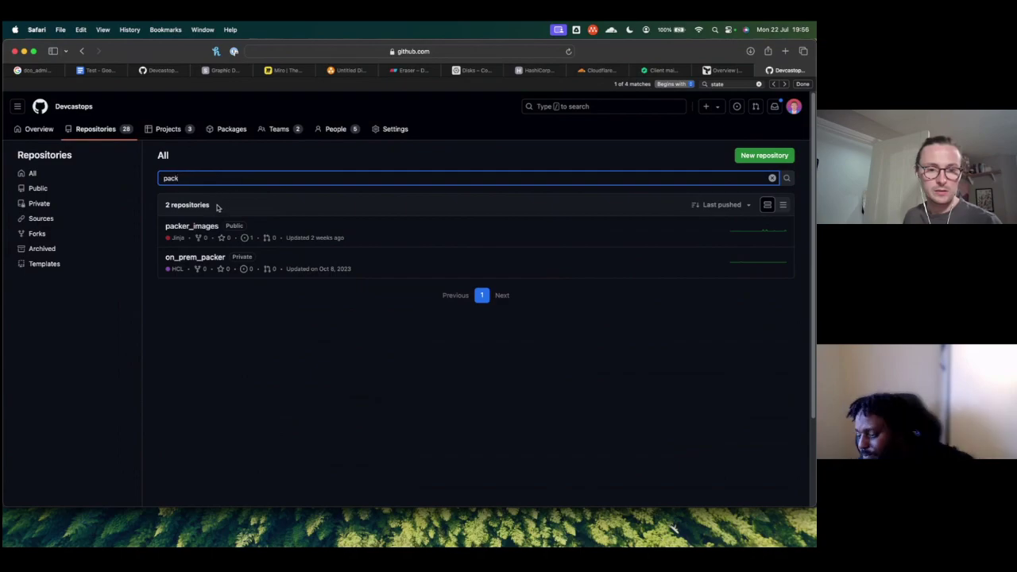
left_click(204, 227)
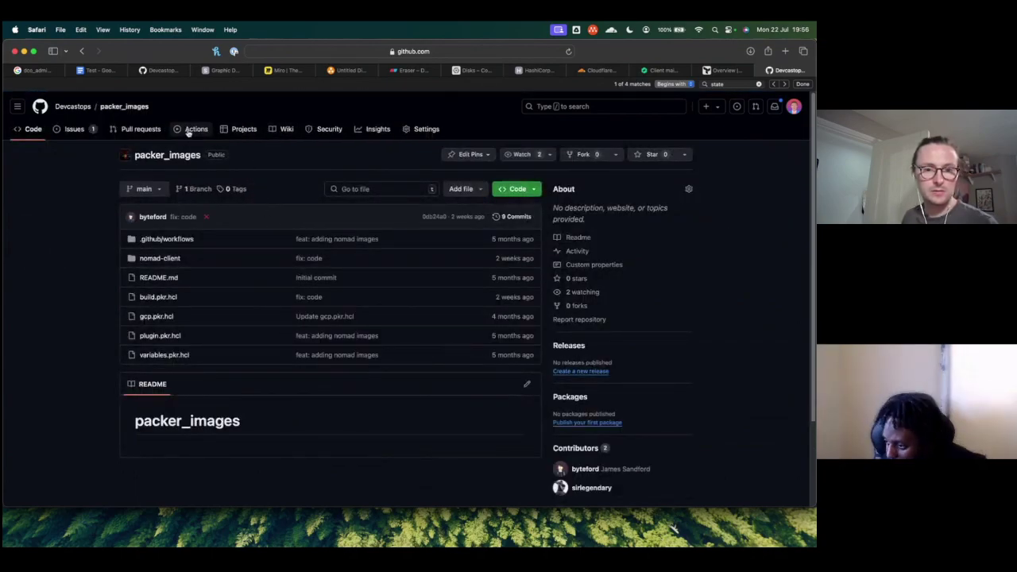
Step: Review packer_images' Actions workflow runs, then open .github/workflows and packer.yml
left_click(196, 131)
scroll(236, 234, "down", 1)
scroll(236, 234, "up", 1)
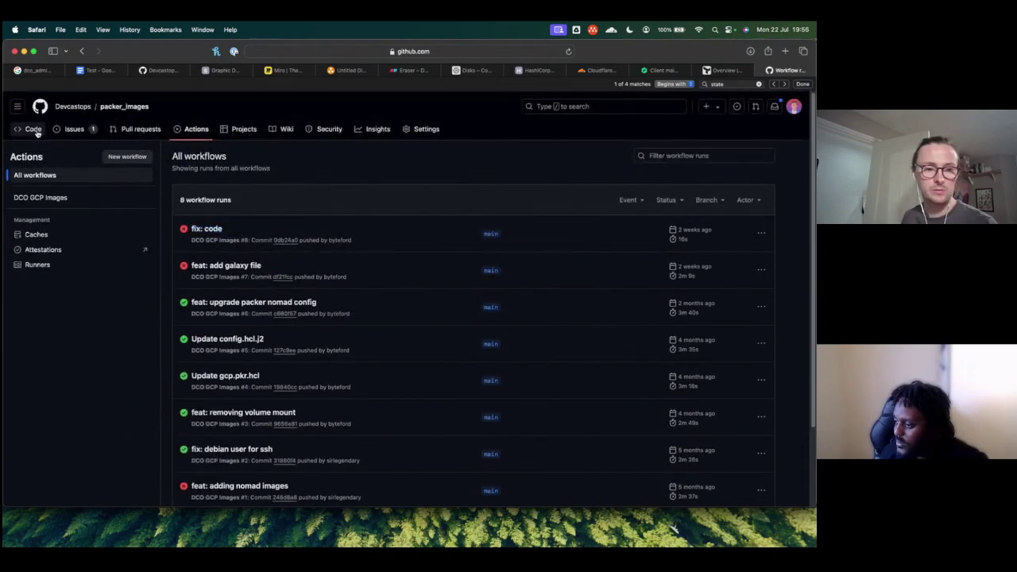
key("super+bracketleft")
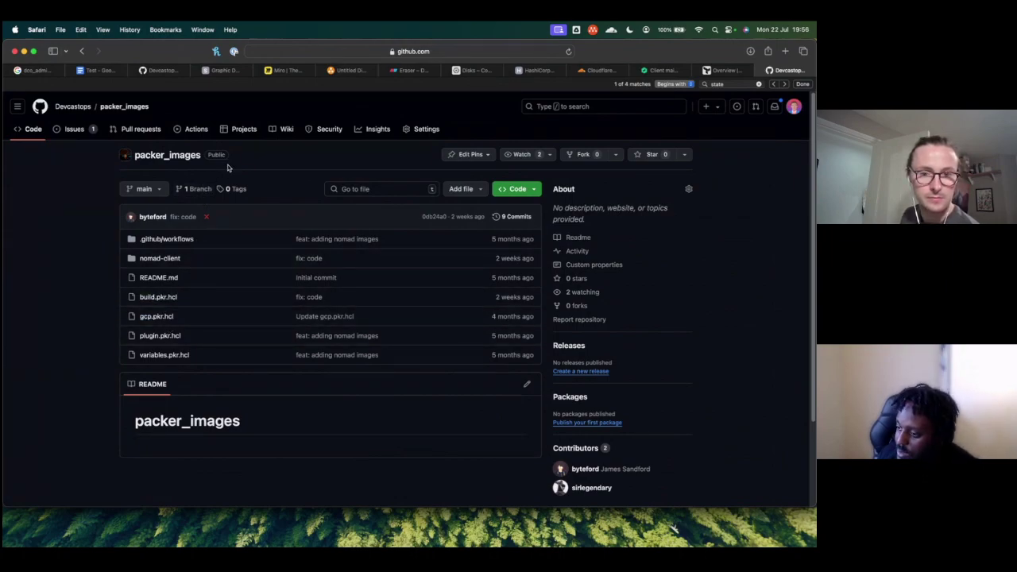
left_click(183, 240)
left_click(195, 249)
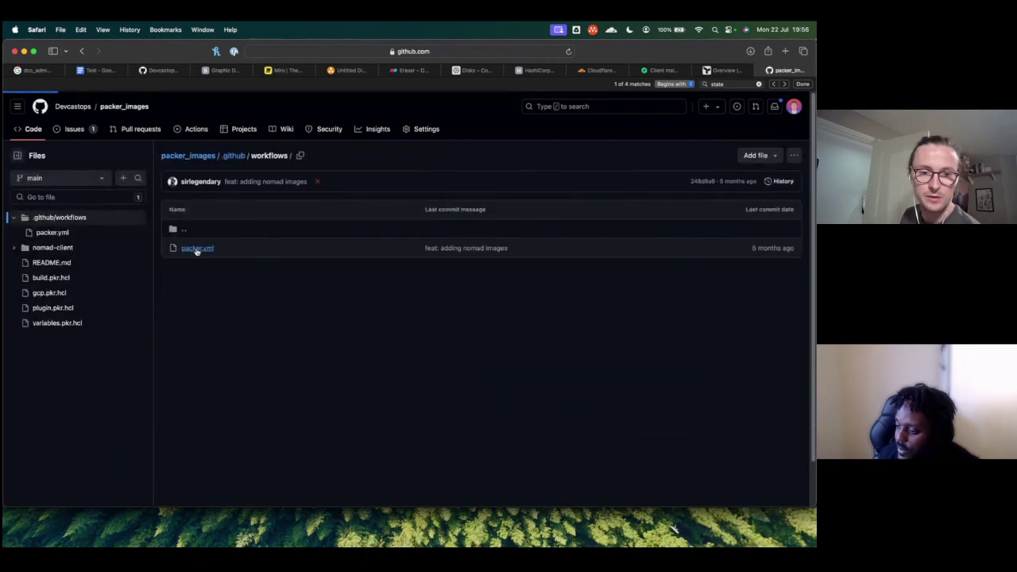
Step: Scroll through the packer.yml build workflow YAML, then return to Affinity Designer 2
scroll(288, 273, "down", 5)
scroll(288, 270, "down", 2)
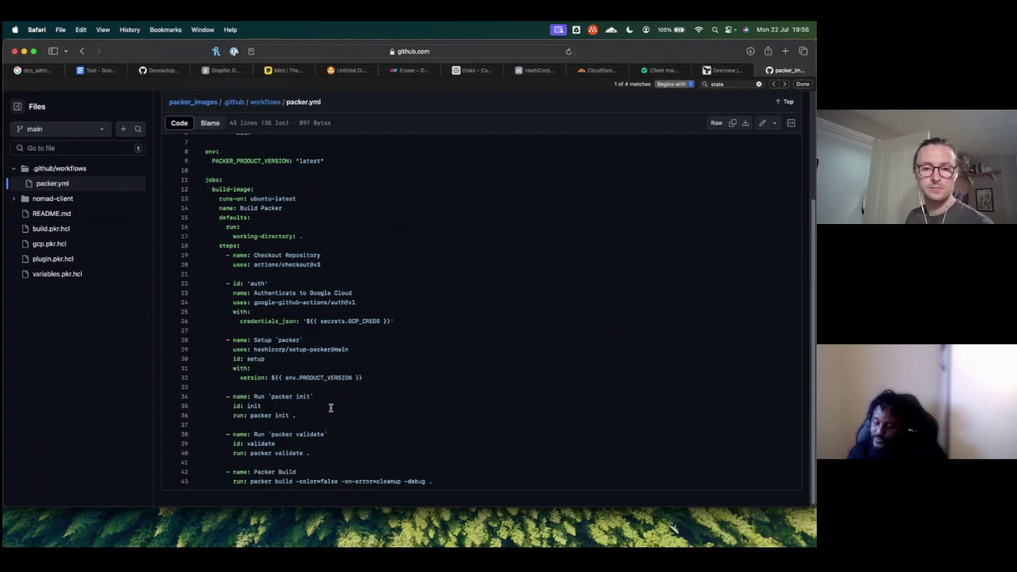
scroll(330, 408, "up", 5)
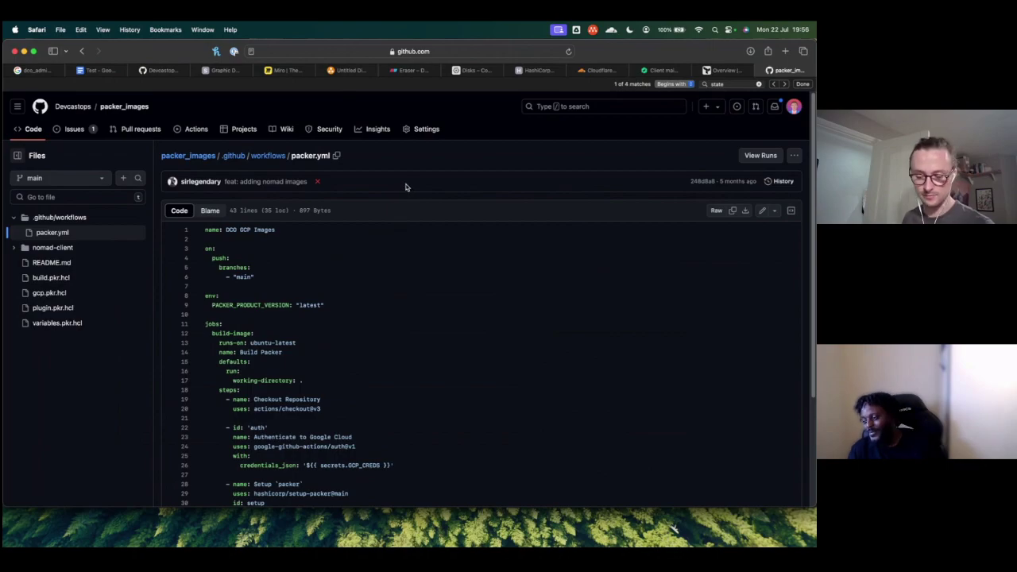
key("super+Tab")
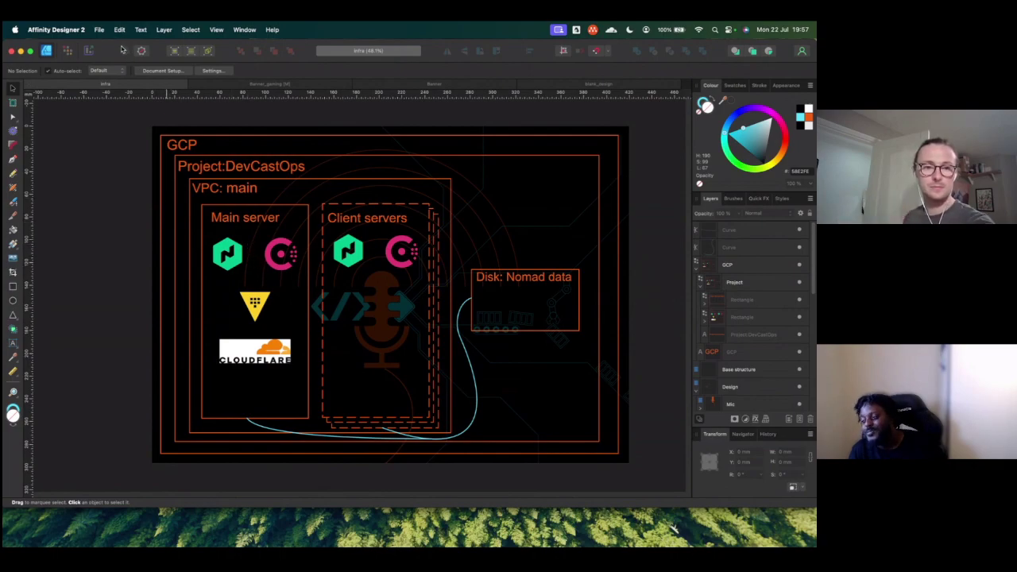
Step: Export the diagram from the File menu as PNG after reviewing the export settings
left_click(100, 30)
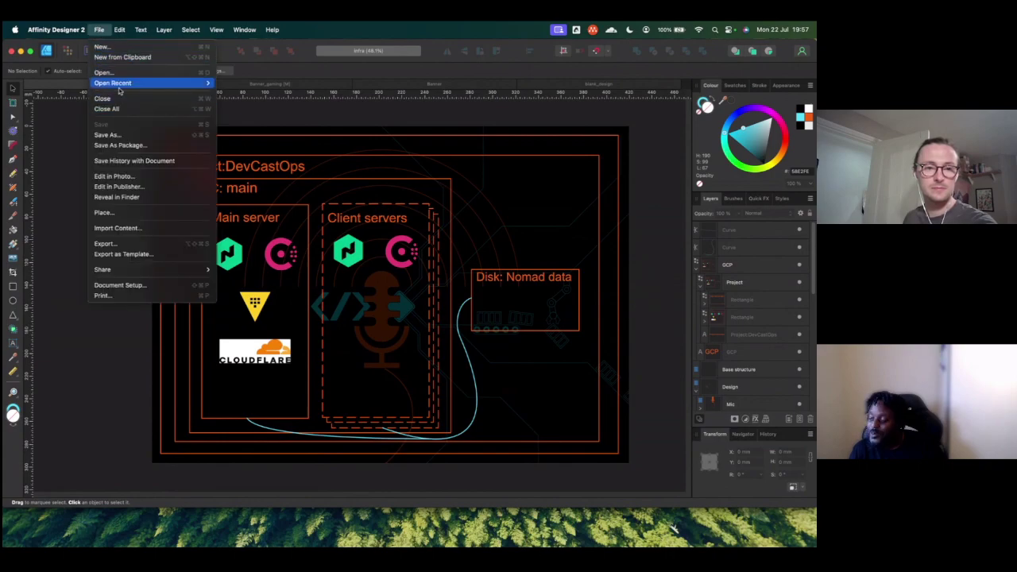
left_click(135, 245)
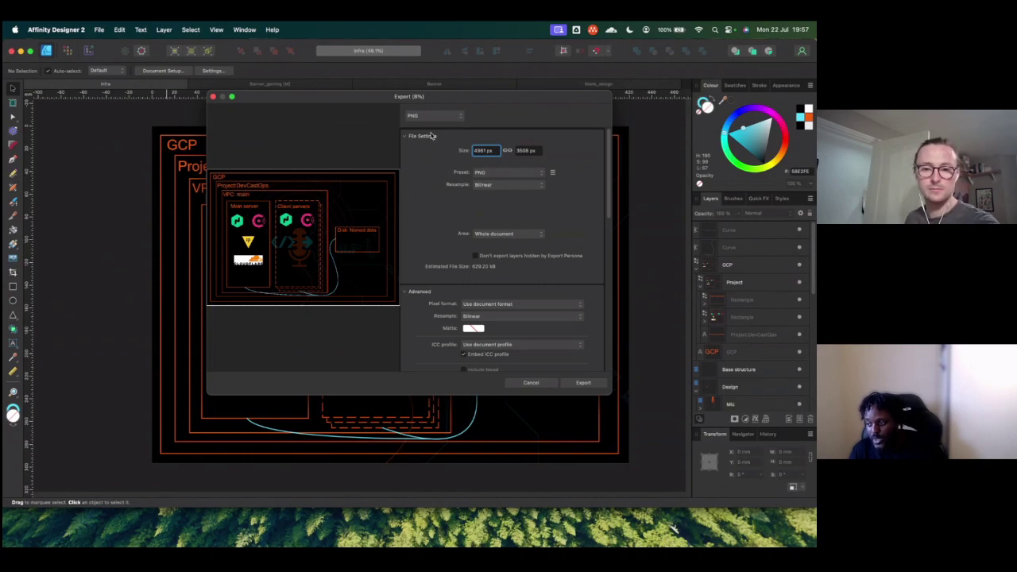
scroll(439, 165, "down", 10)
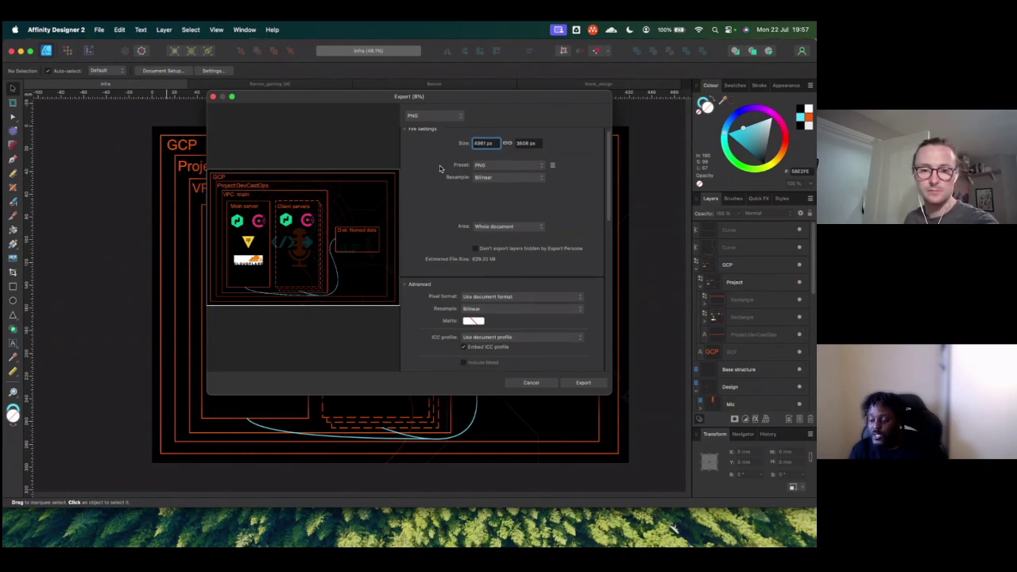
scroll(439, 166, "up", 10)
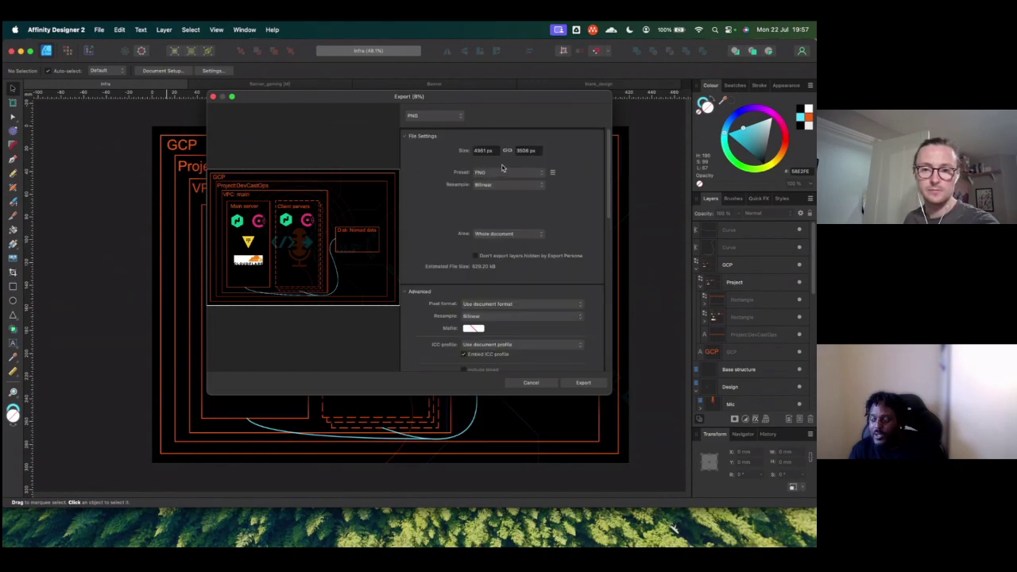
left_click(442, 117)
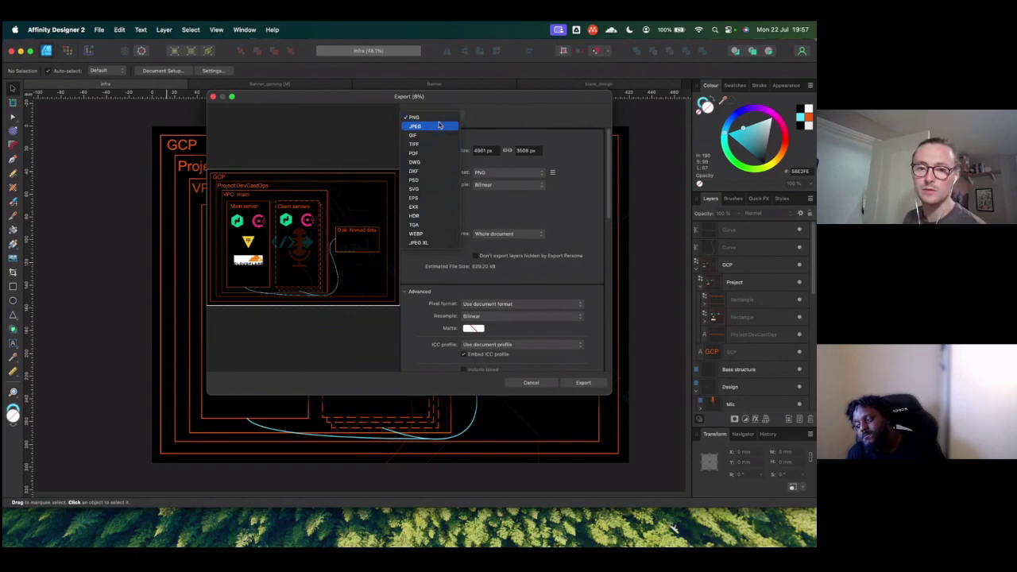
left_click(474, 118)
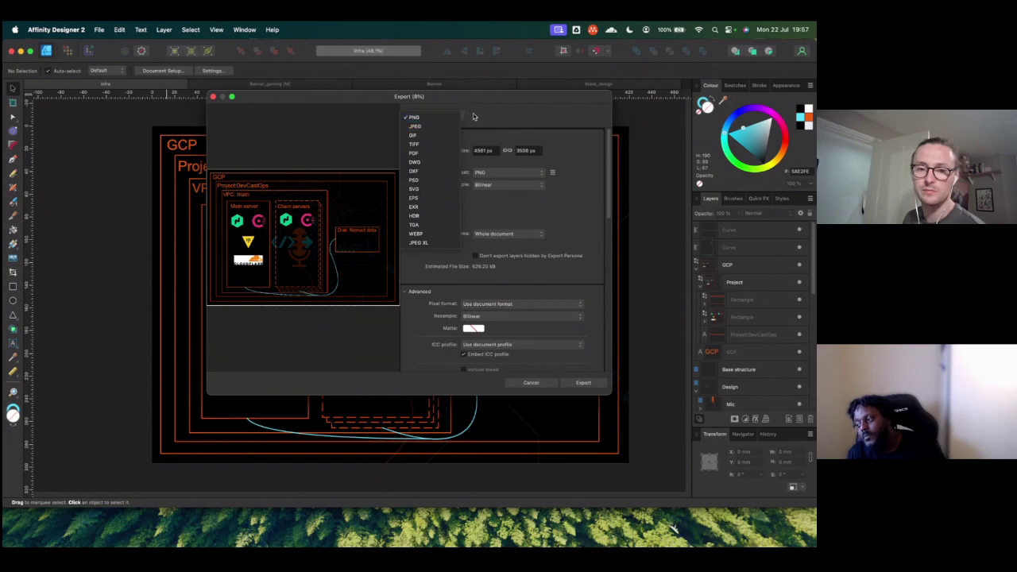
scroll(490, 274, "down", 5)
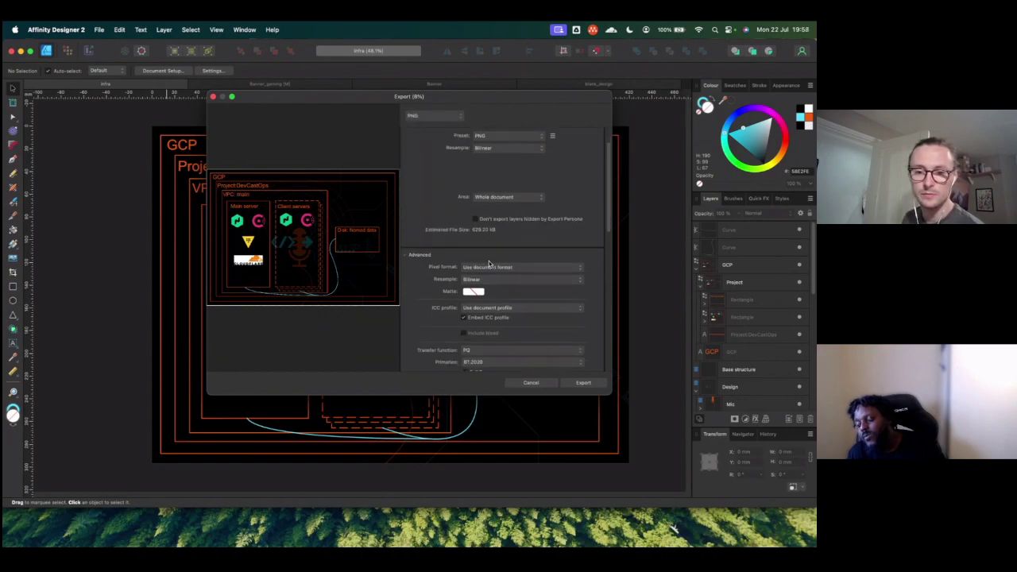
scroll(532, 334, "down", 5)
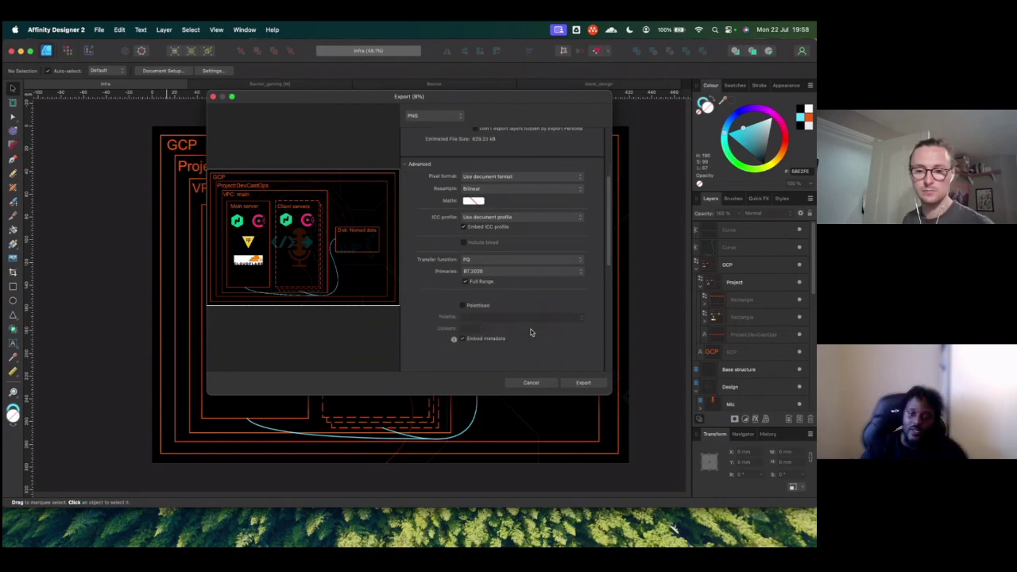
left_click(583, 382)
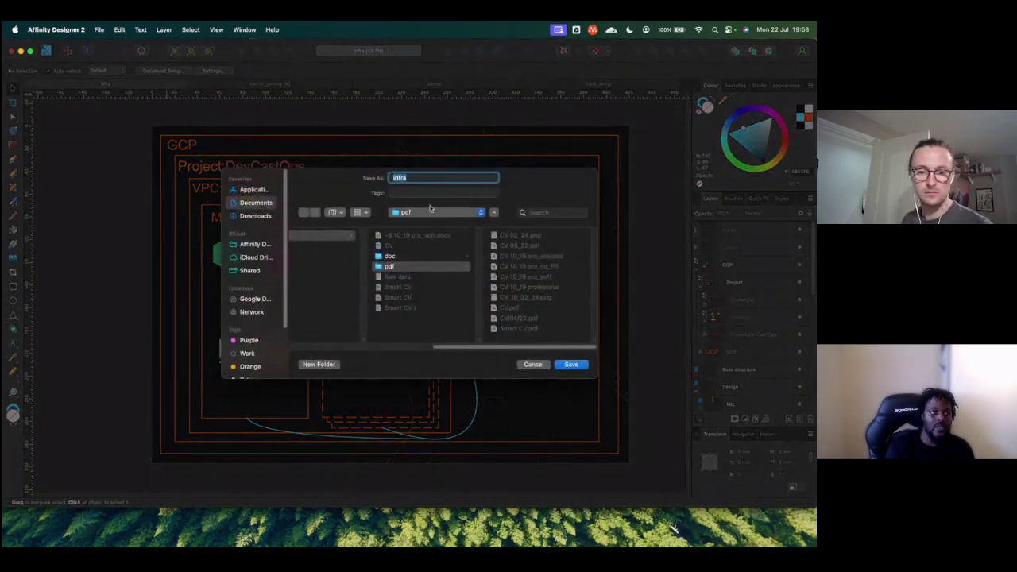
Step: Browse to Google Drive > My Drive > dco_admin_shared > Design_docs > HLDs
left_click(255, 298)
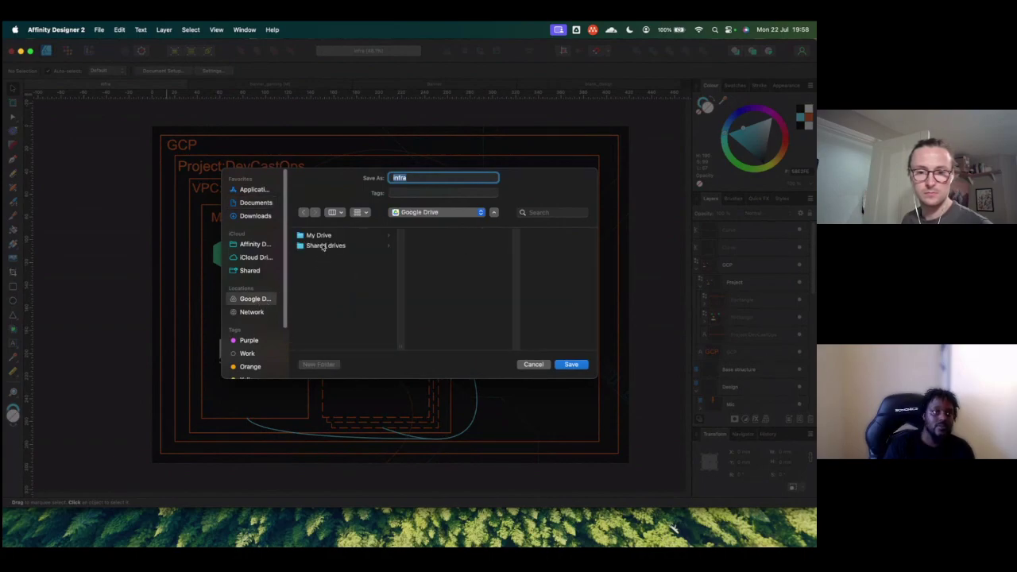
left_click(319, 235)
left_click(436, 236)
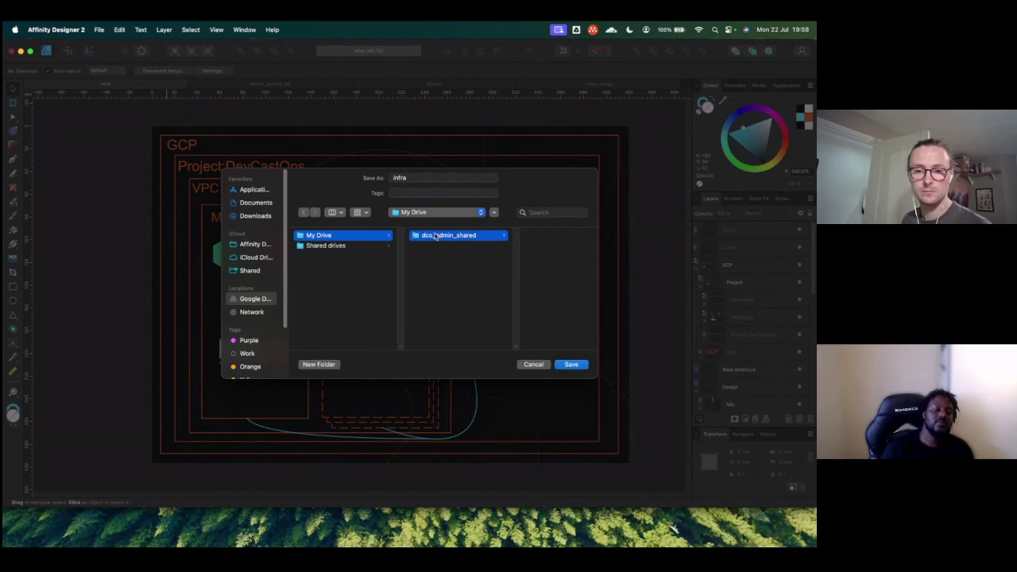
left_click(520, 236)
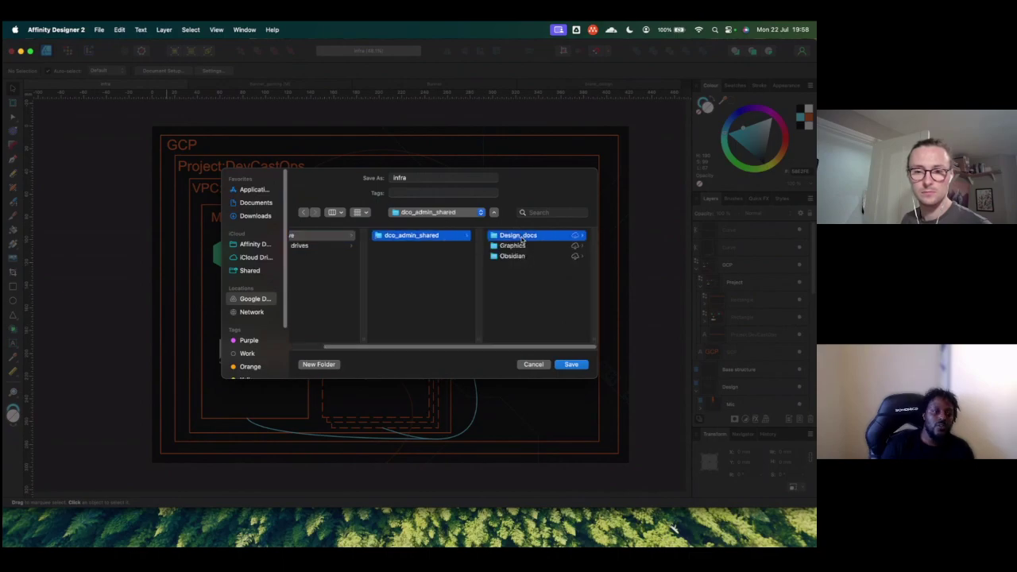
left_click(508, 246)
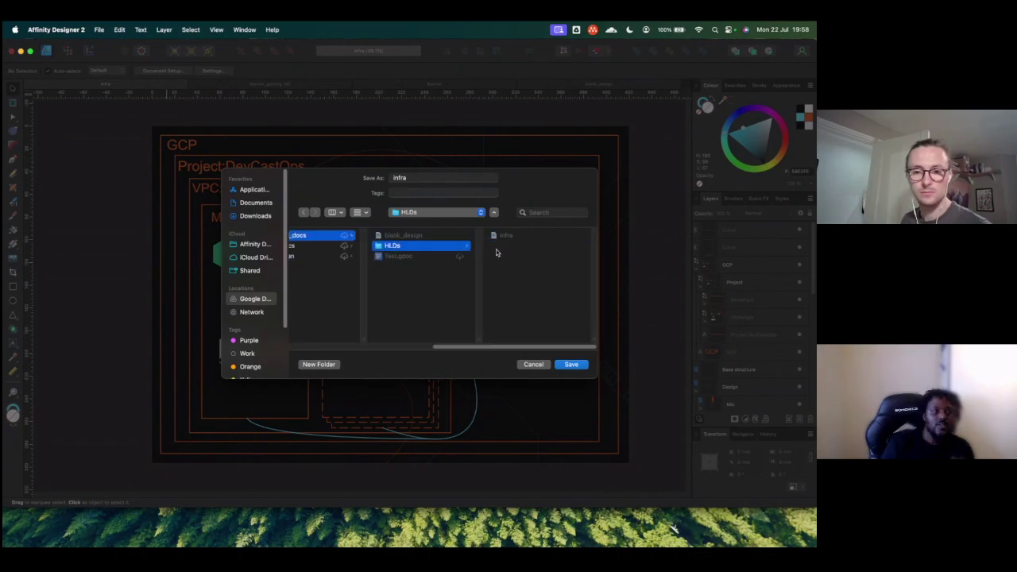
Step: Create an Exports folder there and save the PNG as infra_1.0.0
left_click(321, 366)
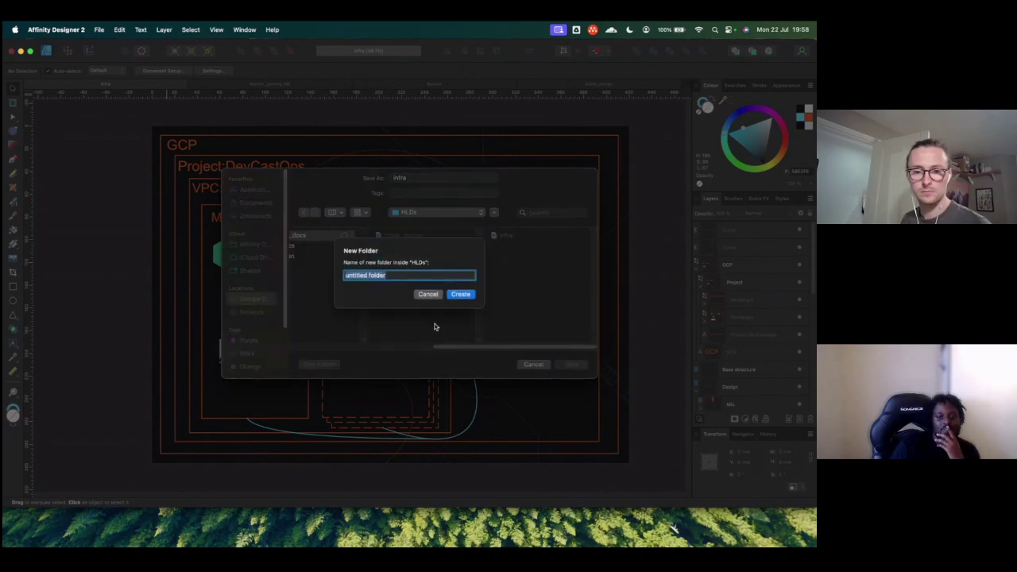
type("P")
key("BackSpace")
type("Exports")
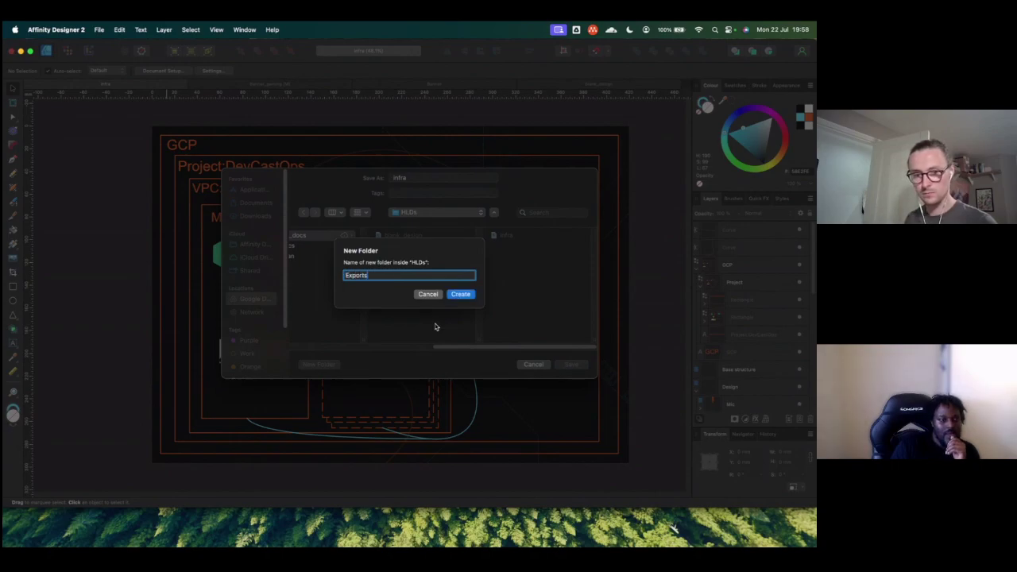
left_click(460, 295)
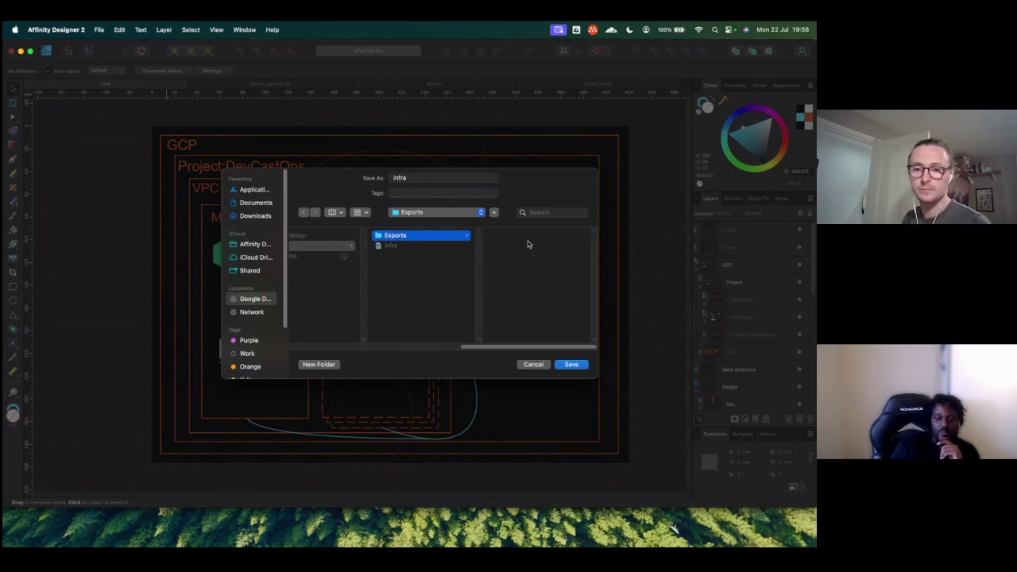
left_click(413, 177)
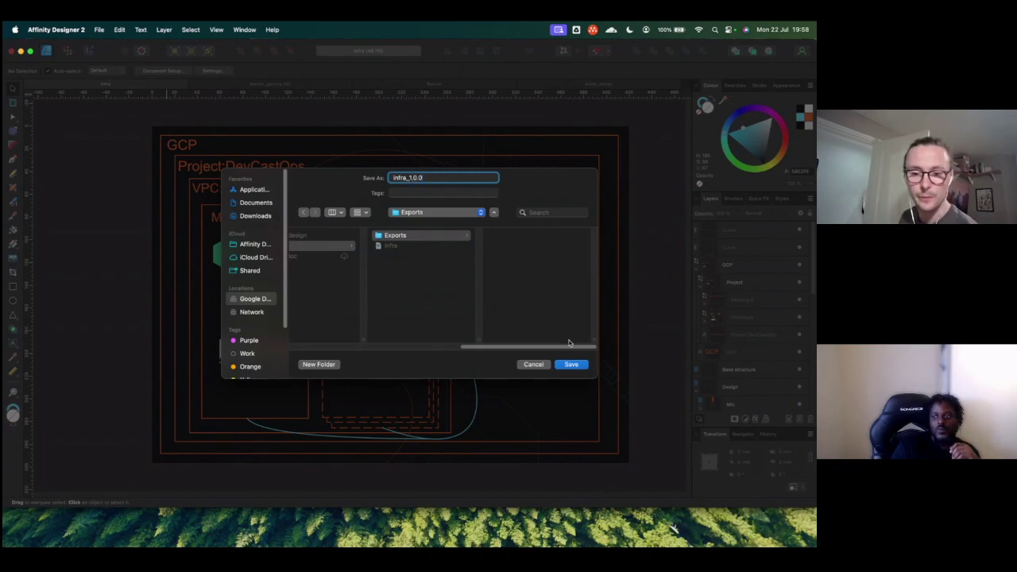
left_click(569, 365)
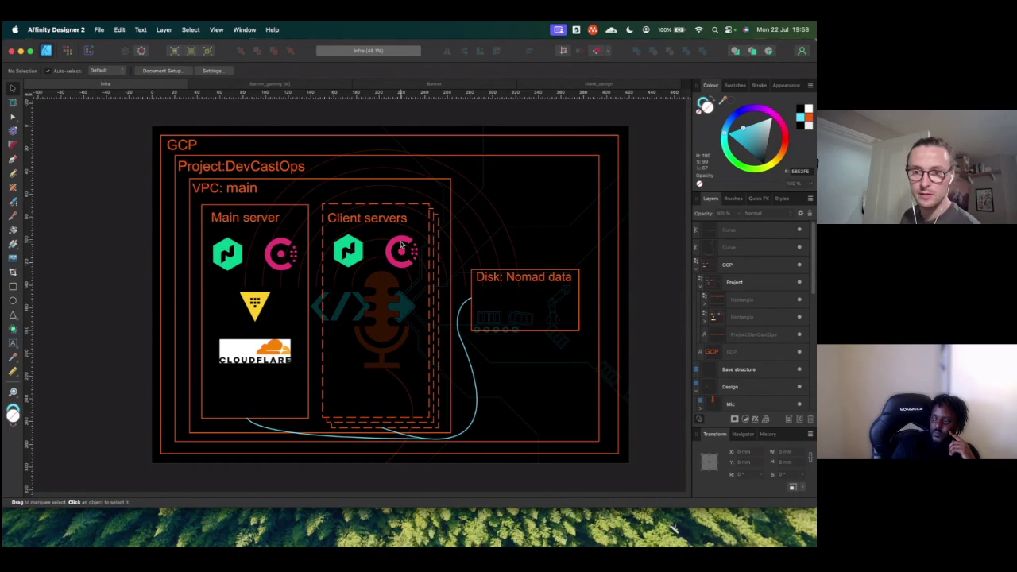
Step: In GitHub, go from packer_images to the Devcastops organisation's repository list
key("super+Tab")
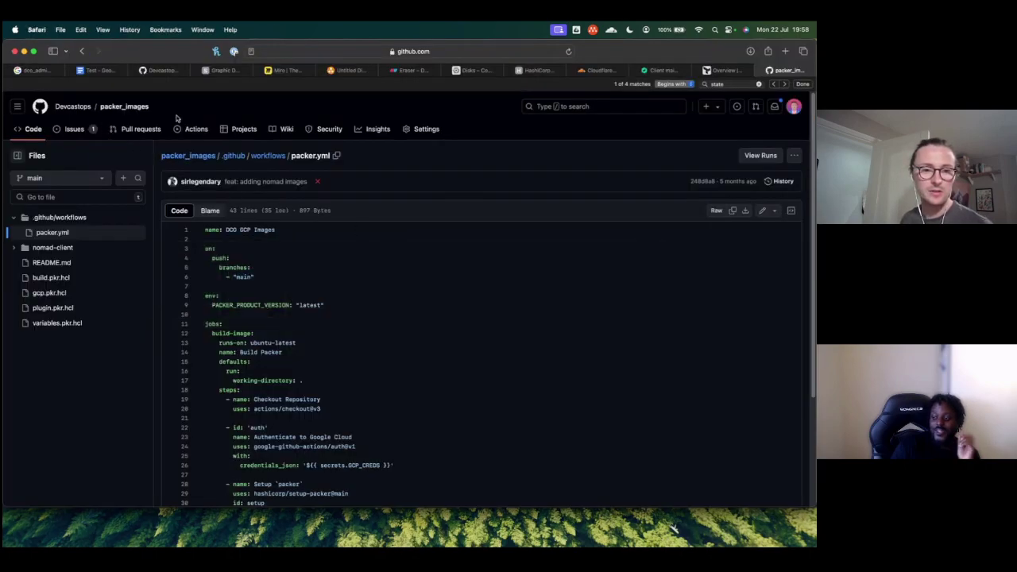
left_click(199, 158)
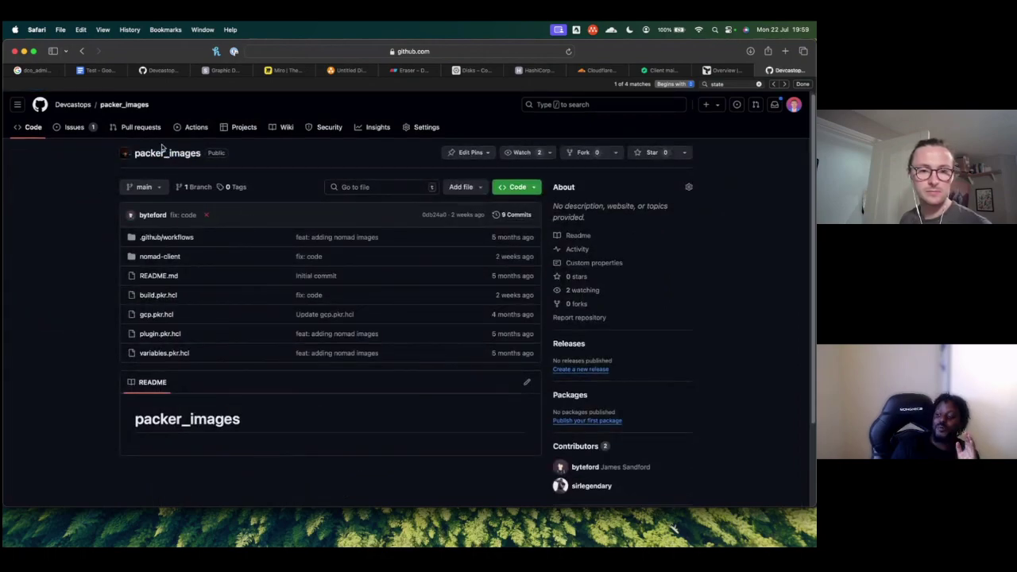
mouse_move(83, 108)
left_click(73, 104)
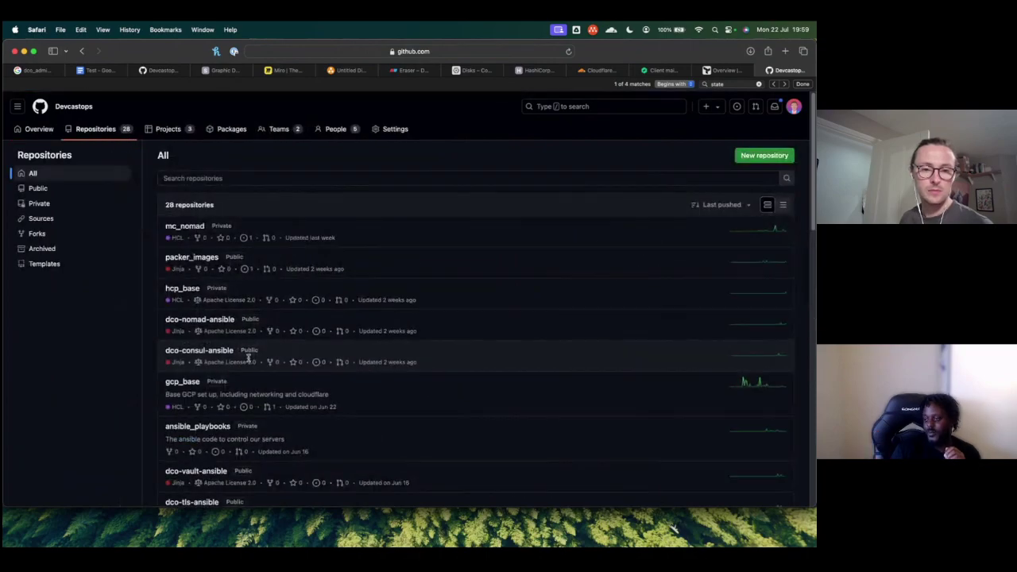
Step: Open gcp_base, scroll through its README, then return to the Affinity Designer diagram
scroll(200, 267, "down", 1)
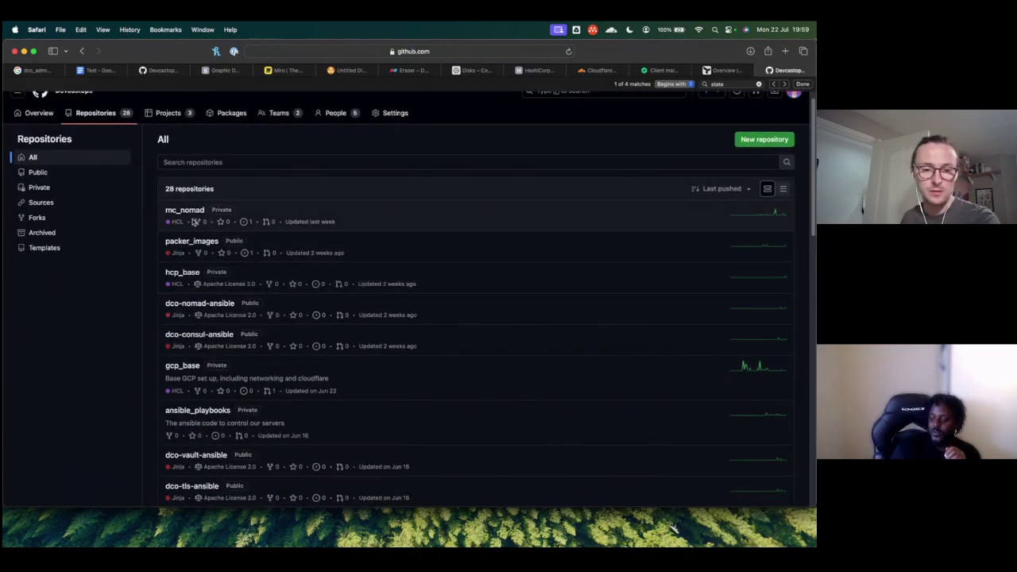
left_click(184, 362)
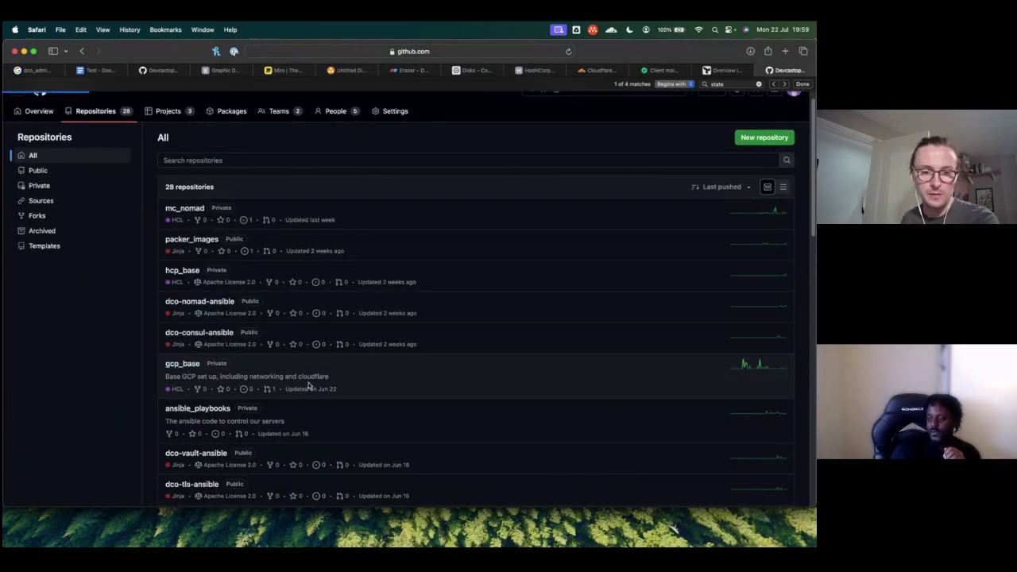
scroll(267, 373, "down", 10)
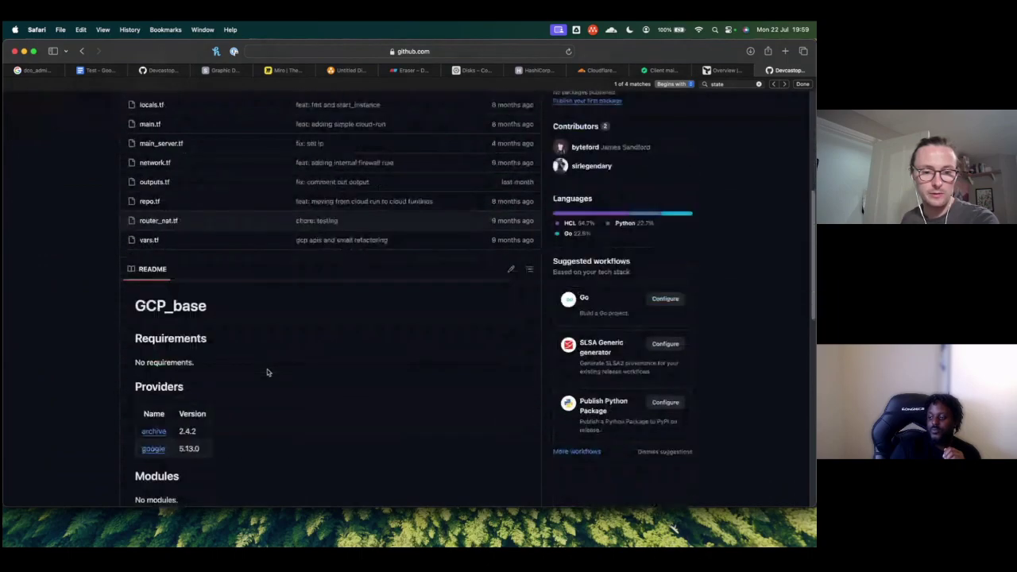
scroll(318, 311, "down", 5)
scroll(318, 311, "up", 15)
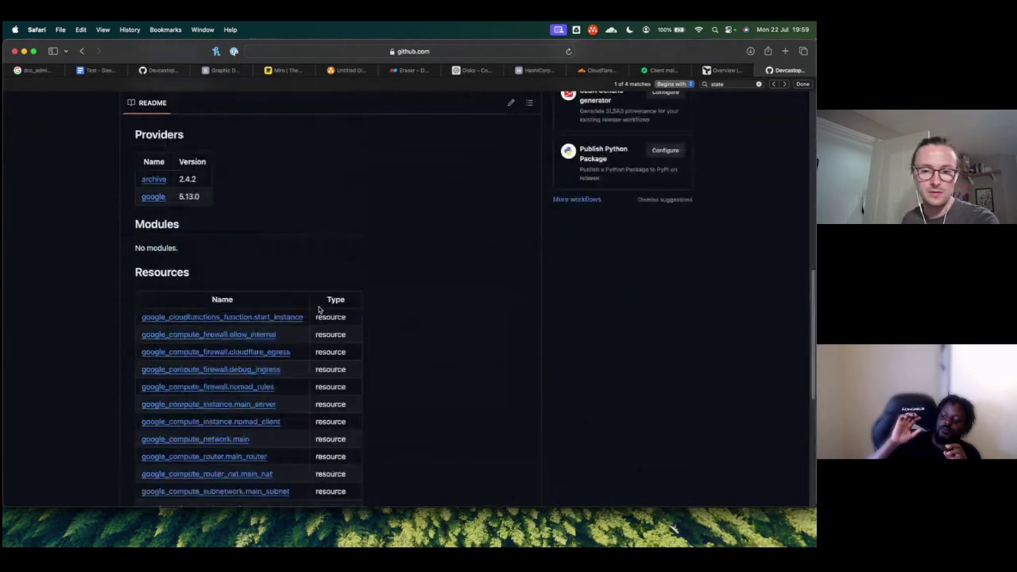
scroll(318, 310, "up", 3)
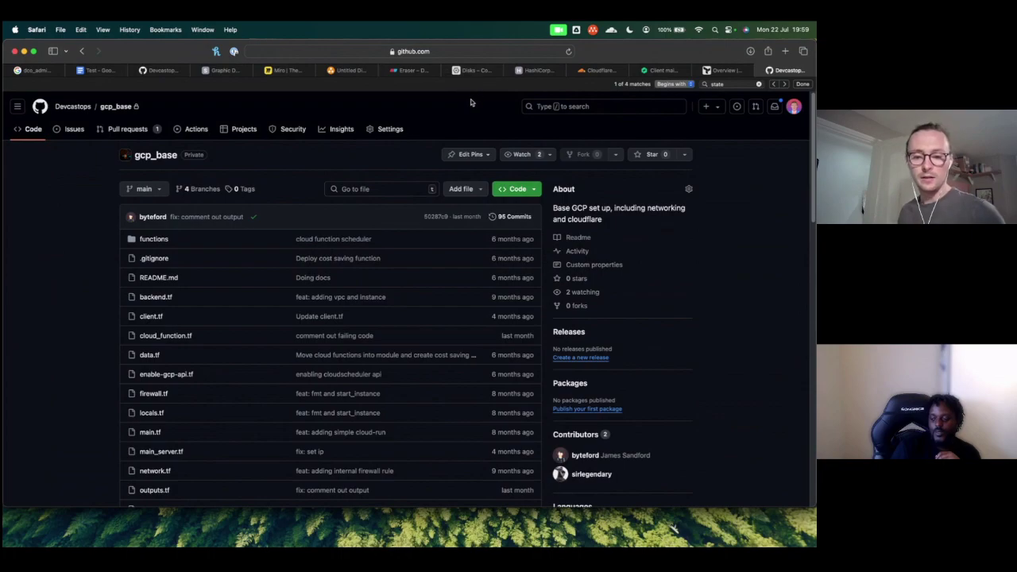
key("super+Tab")
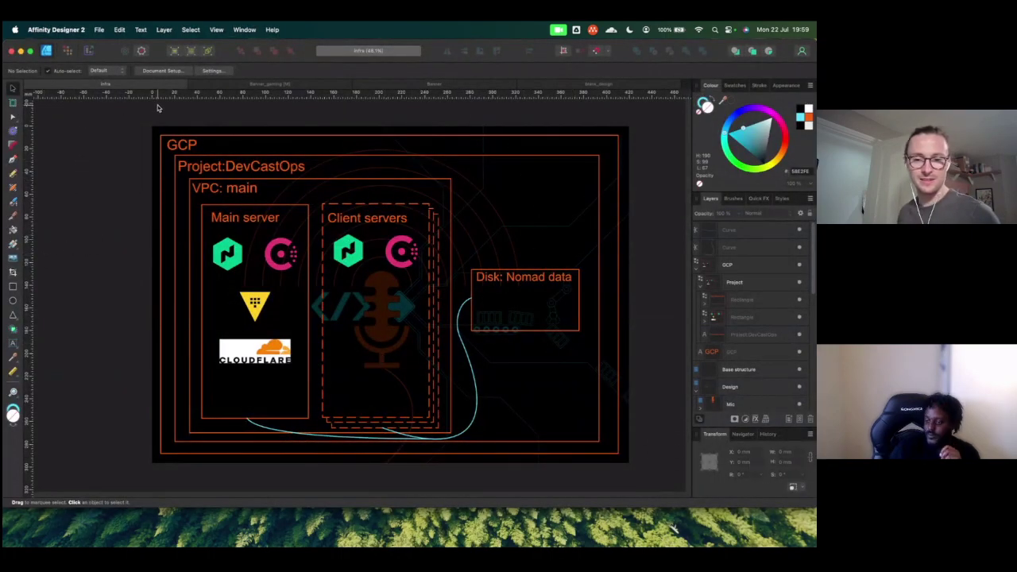
Step: Select and deselect the outer GCP box, then switch back to the gcp_base repository in Safari
left_click(249, 353)
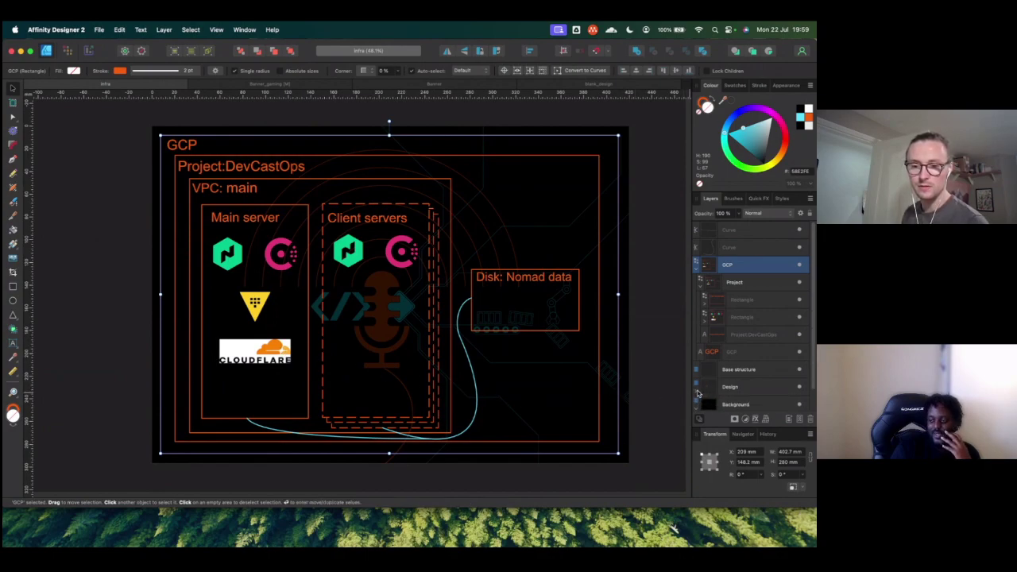
left_click(645, 306)
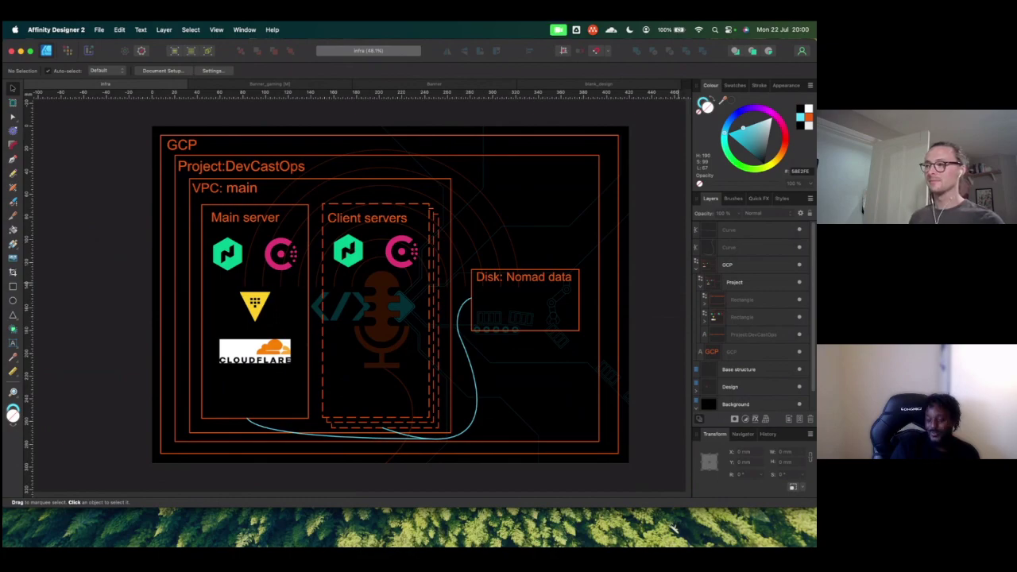
key("super+Tab")
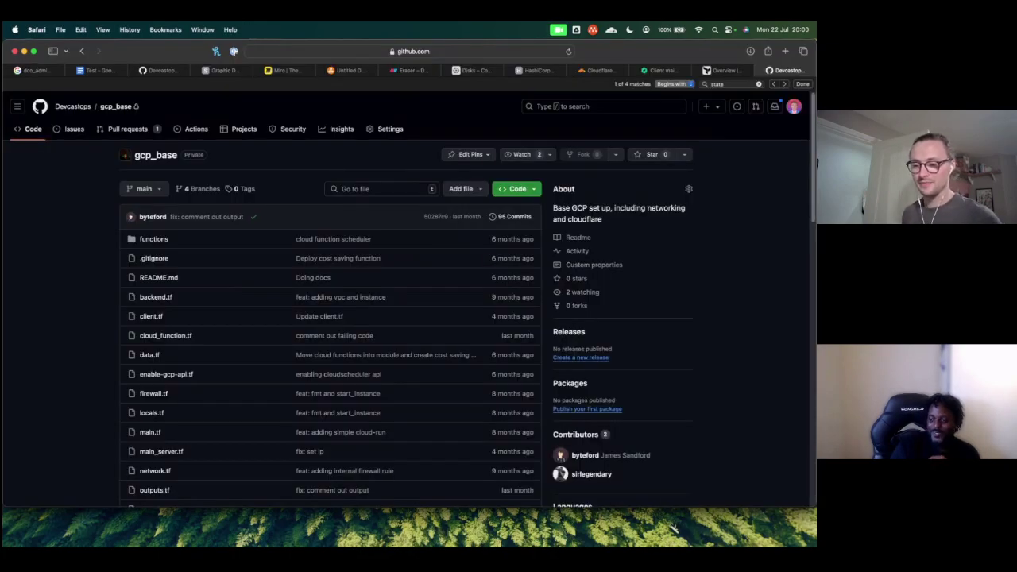